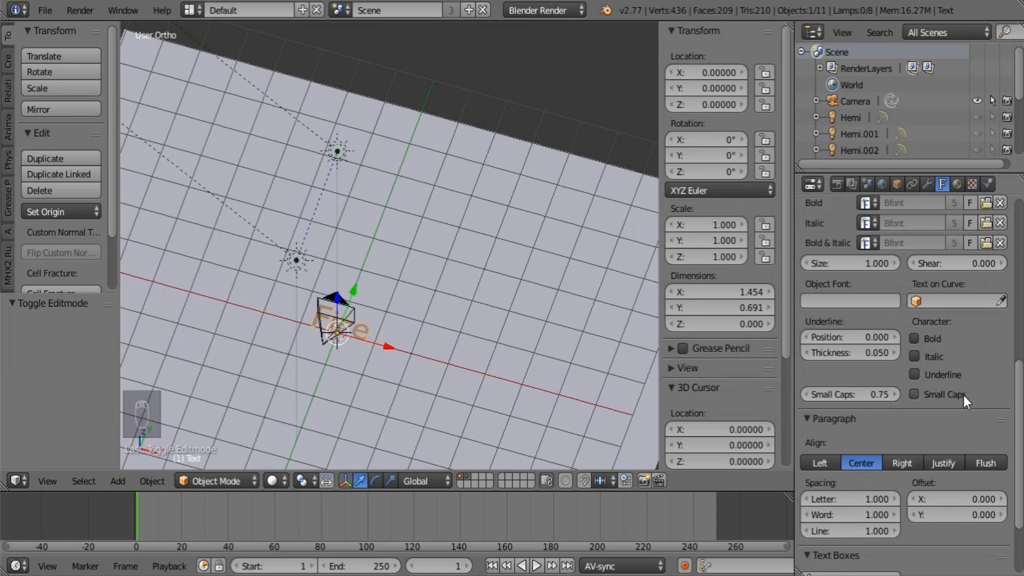
- Raise the Fire text about 0.774 units along the Z axis above the ground plane
scroll(962, 398, up, 5)
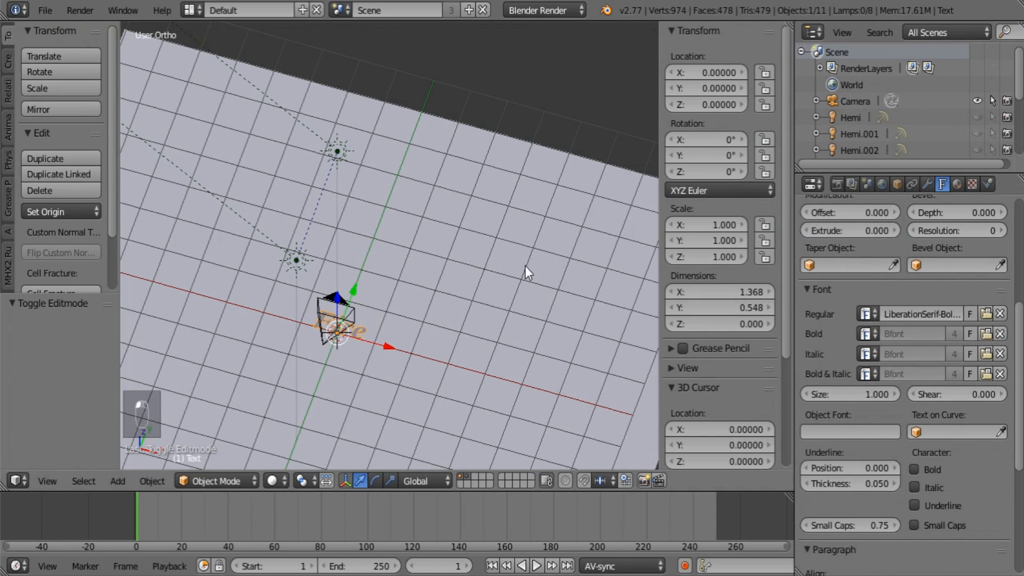
middle_drag(418, 346, 367, 327)
scroll(367, 329, up, 2)
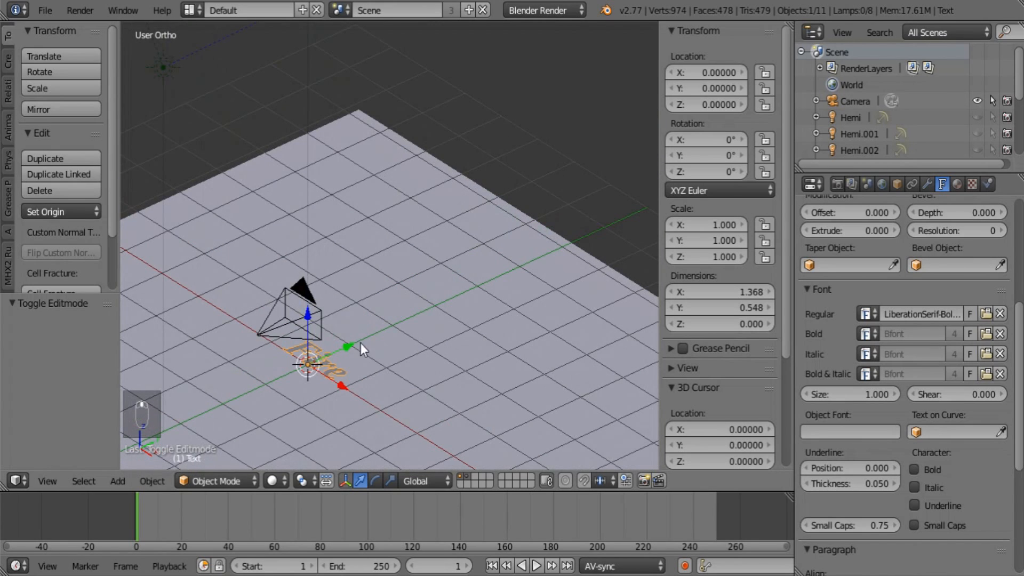
drag(305, 315, 305, 273)
shift+middle_drag(404, 342, 376, 316)
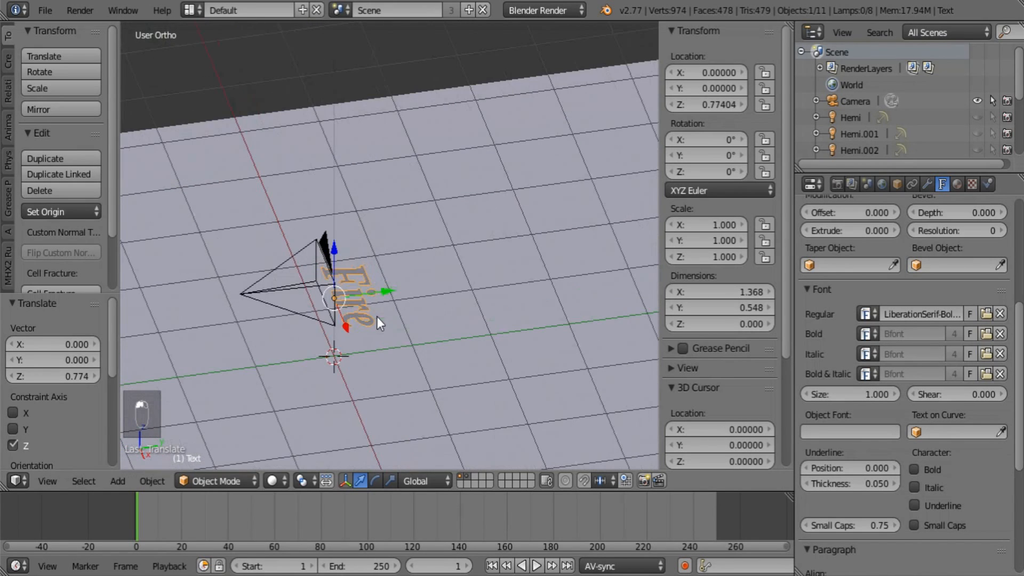
- Rotate the text 90° about X, move it about 0.845 along Y away from the camera, and look through the camera
text(rx90)
key(Return)
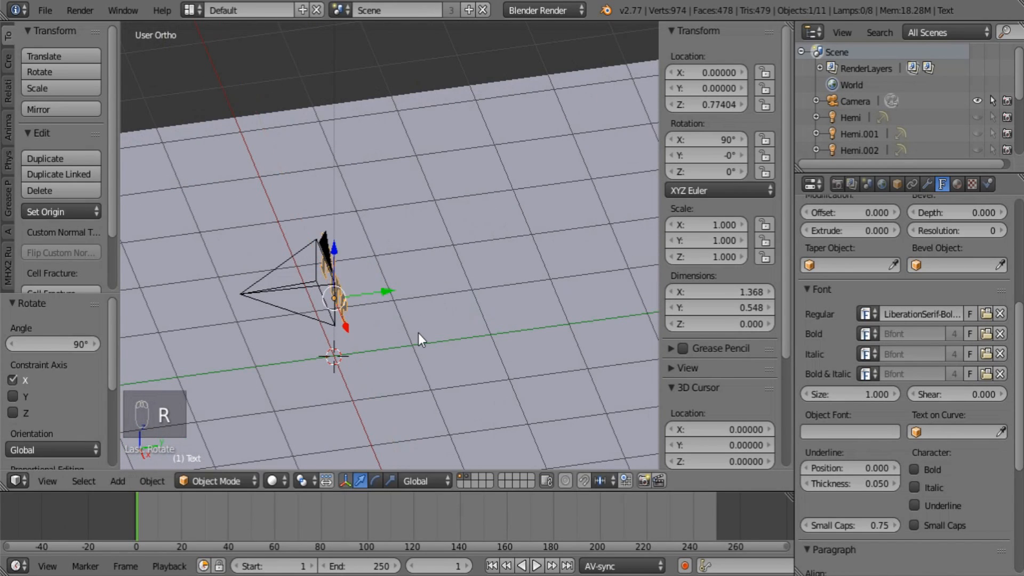
drag(375, 296, 443, 270)
key(KP_0)
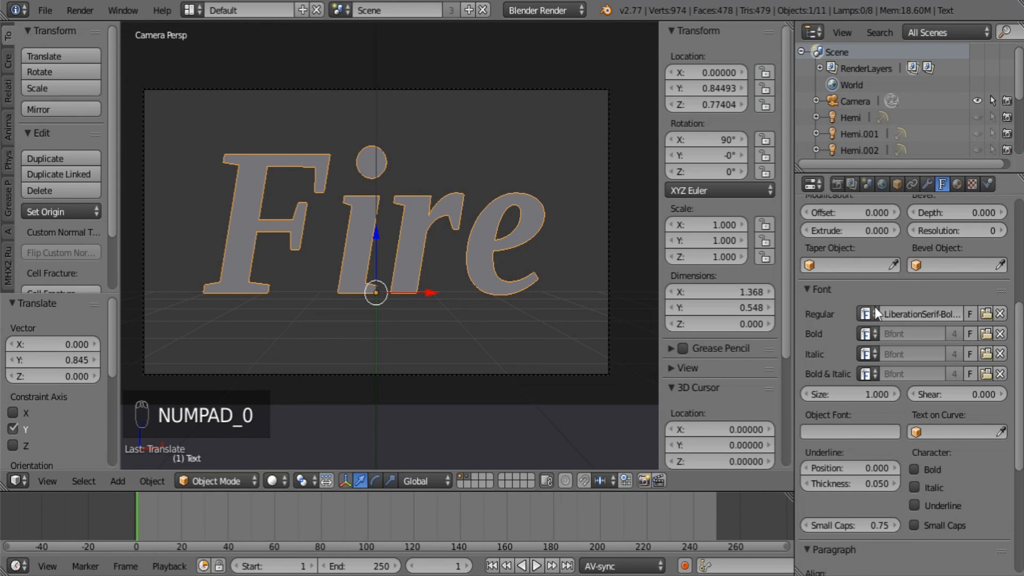
- Give the text depth by setting its geometry Extrude to about 0.103
scroll(875, 306, up, 2)
drag(875, 263, 909, 263)
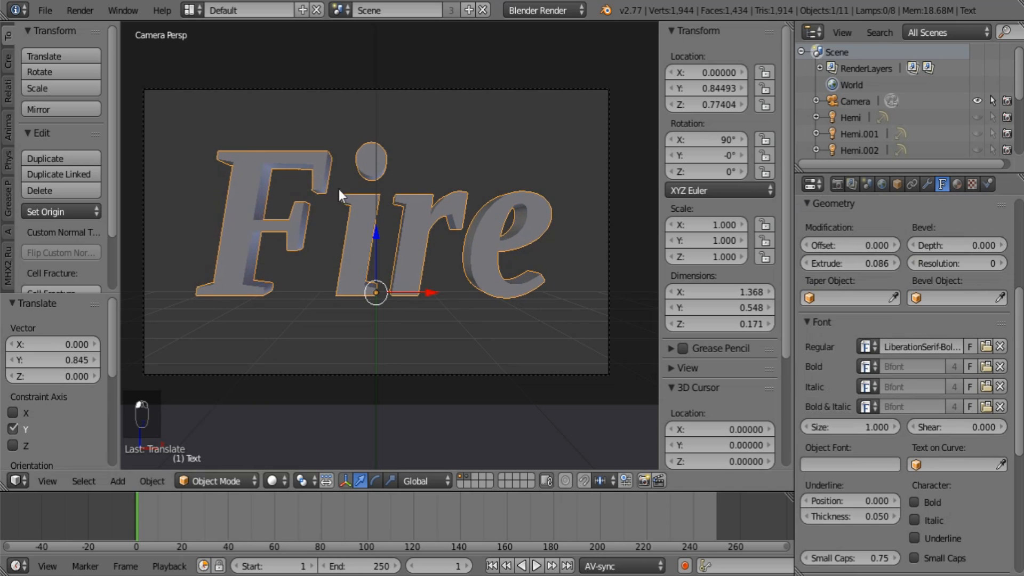
middle_drag(438, 230, 302, 324)
scroll(302, 324, up, 5)
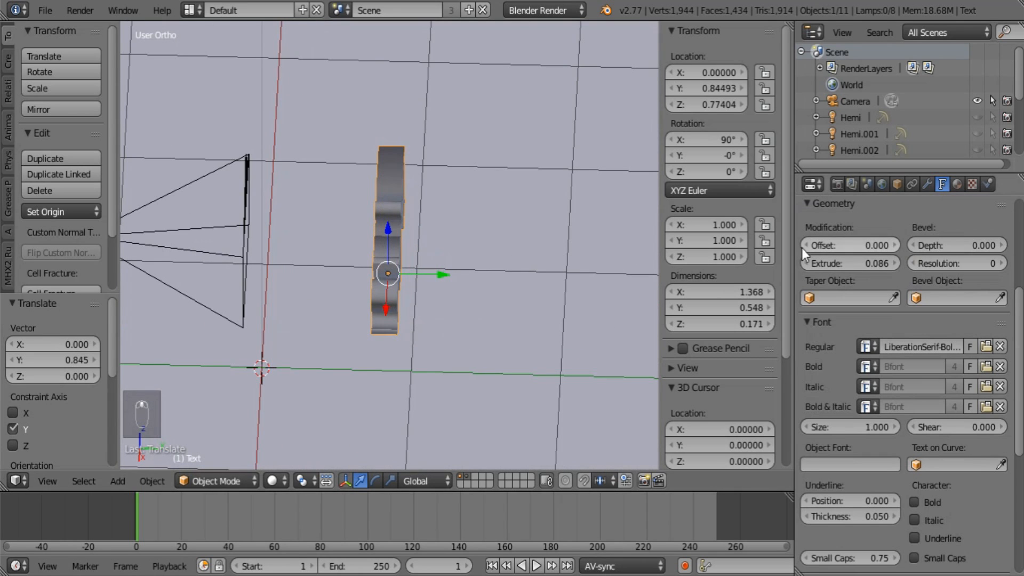
drag(832, 263, 838, 263)
middle_drag(469, 256, 525, 280)
scroll(926, 412, up, 8)
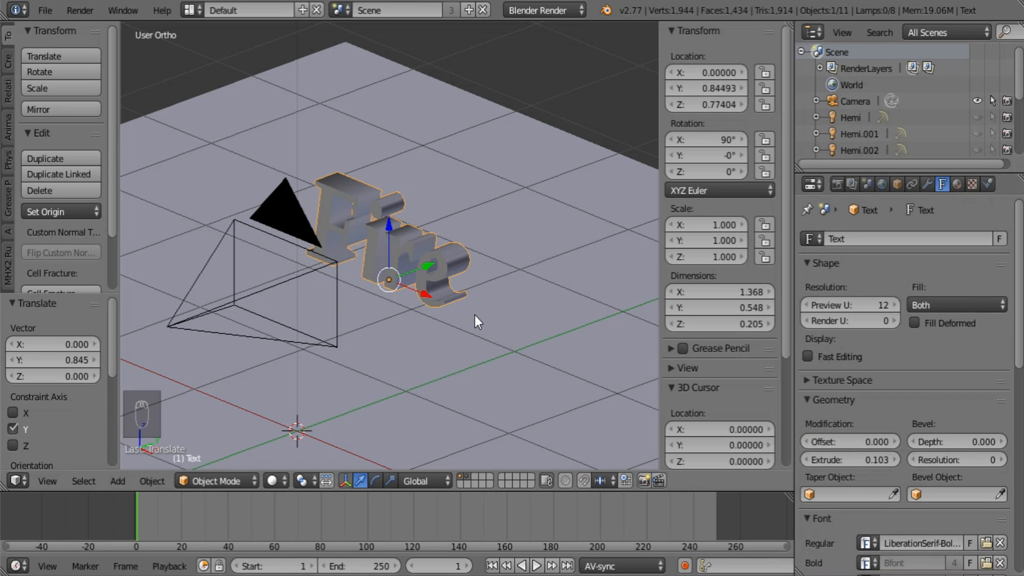
- Duplicate the extruded text in place and move the copy to layer 18
middle_drag(405, 316, 337, 309)
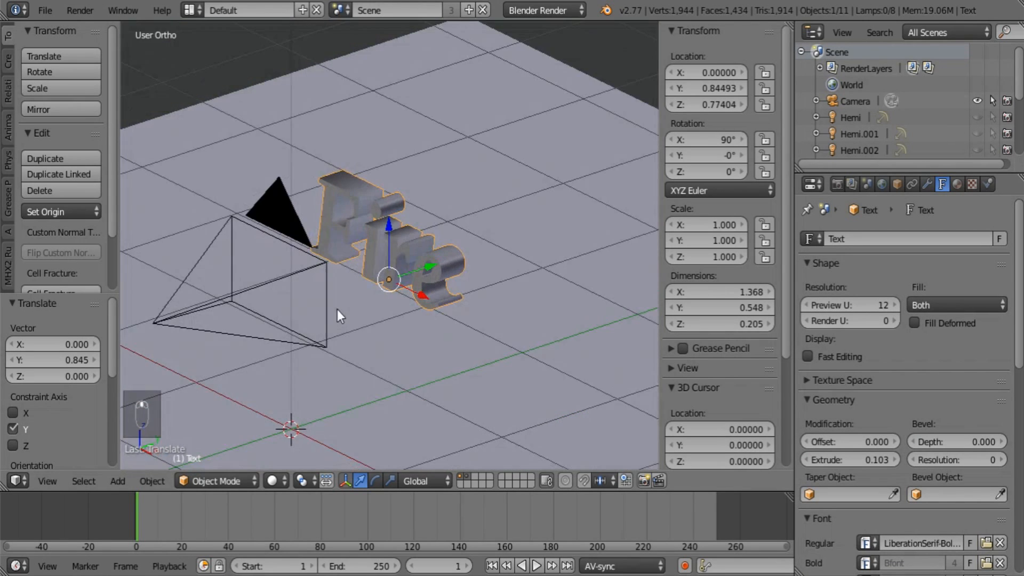
key(shift+d)
right_click(372, 350)
key(m)
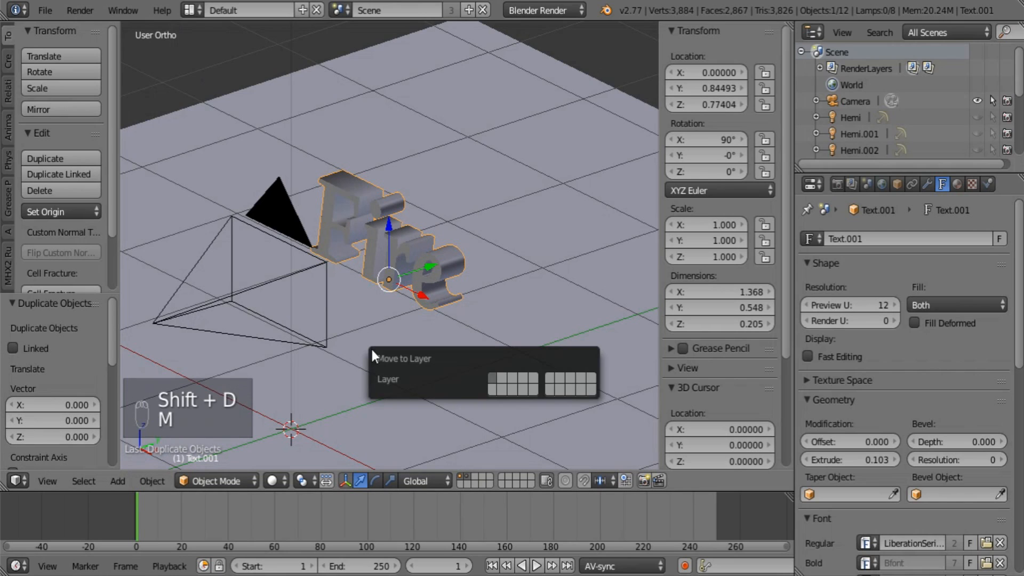
click(567, 393)
- Select the original Fire text and convert it to a mesh
right_click(402, 248)
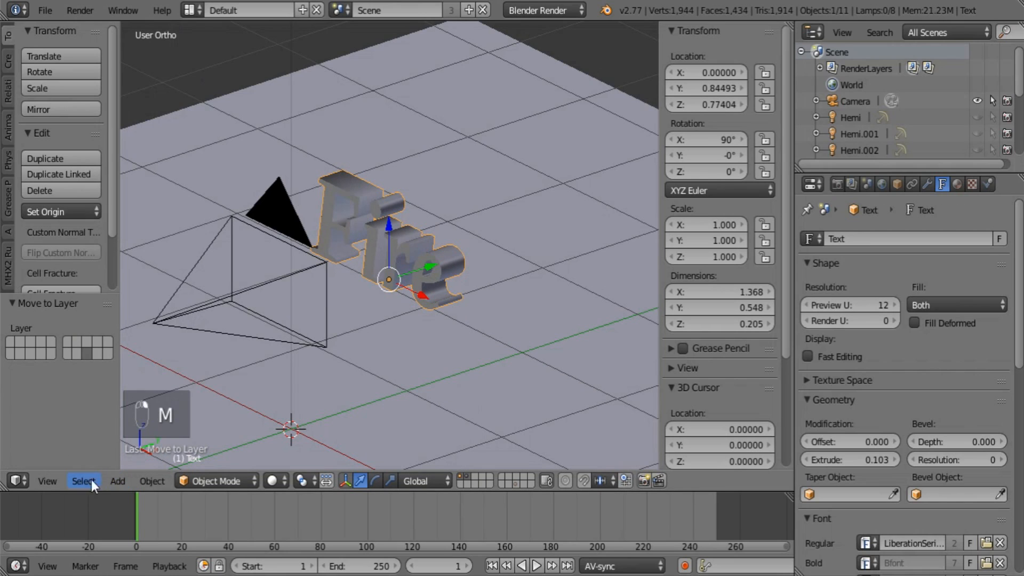
click(881, 237)
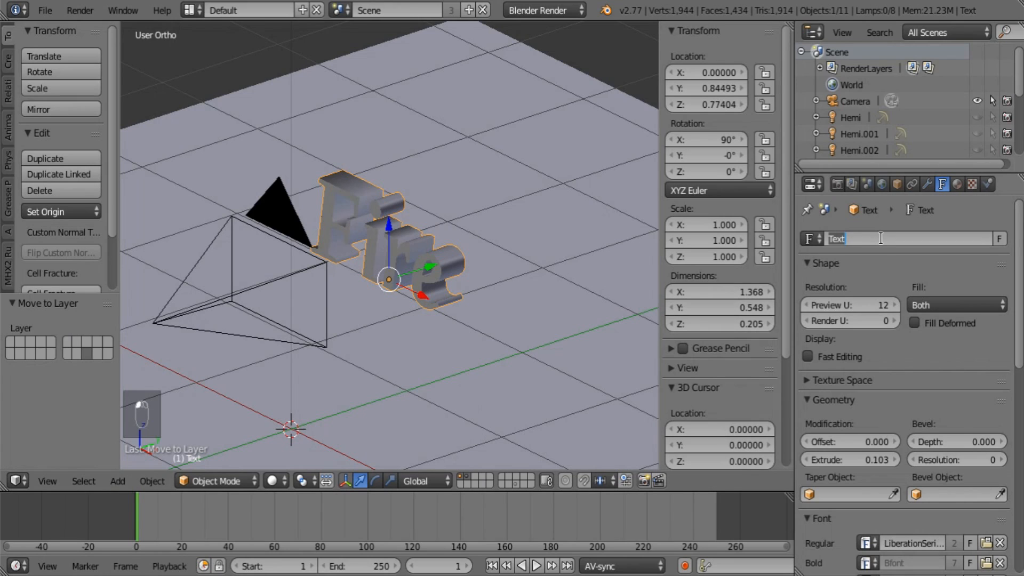
key(Escape)
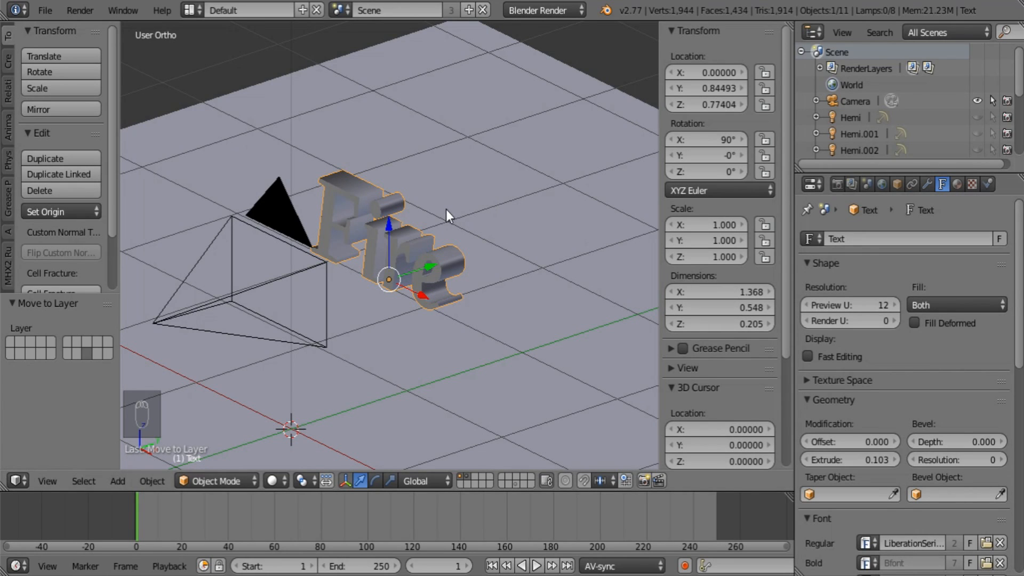
key(alt+c)
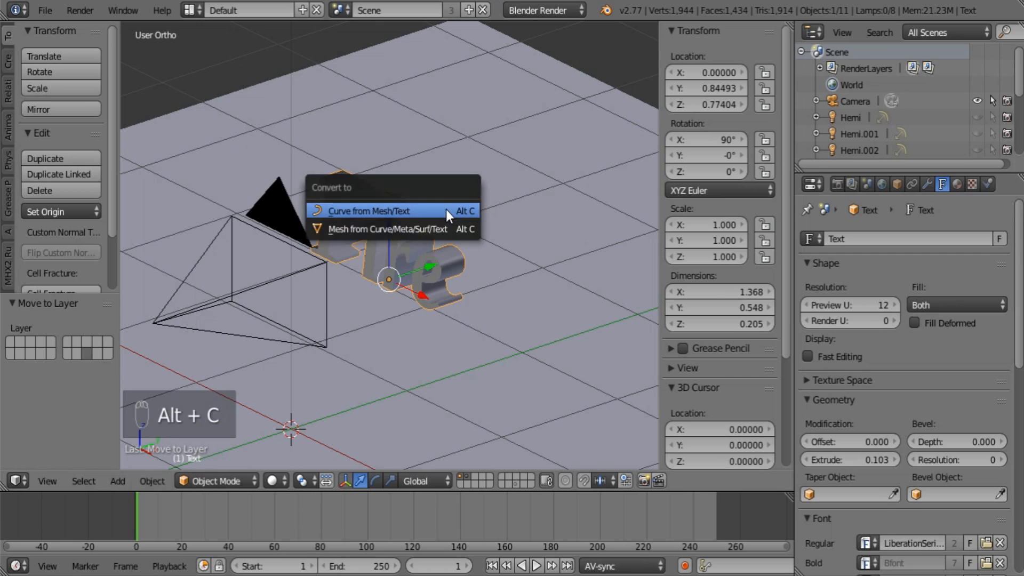
click(424, 229)
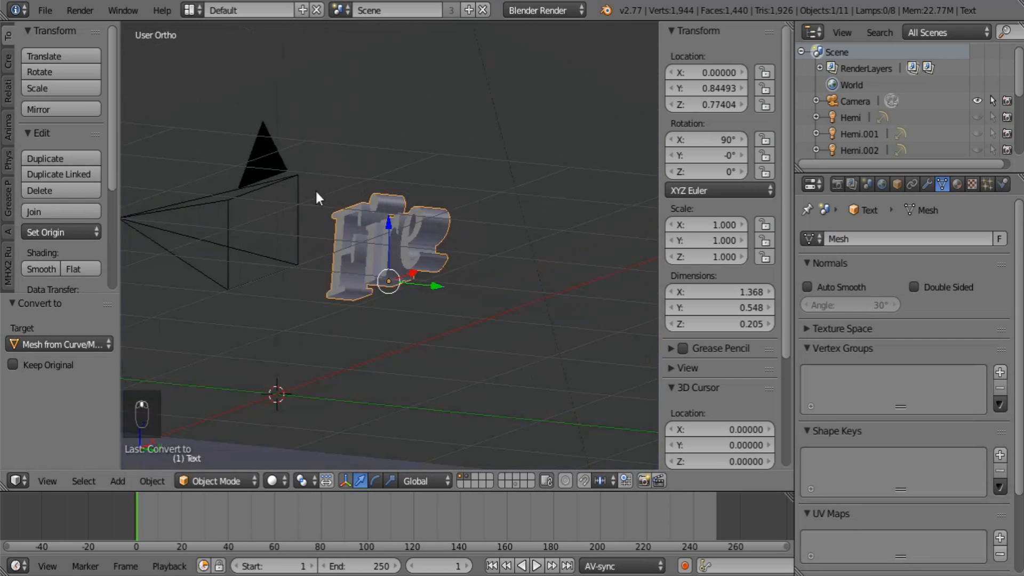
middle_drag(316, 193, 339, 165)
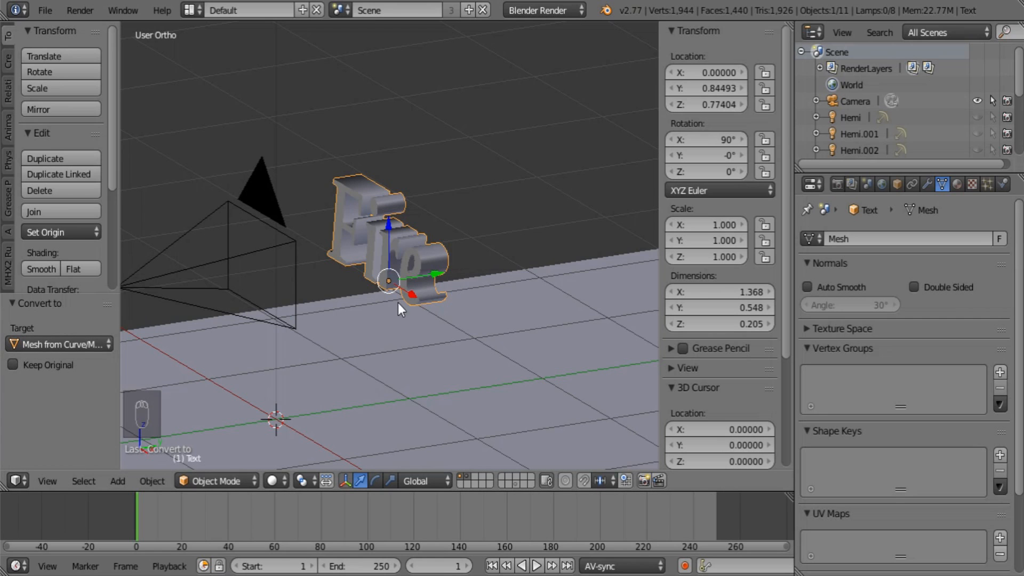
middle_drag(397, 302, 436, 271)
click(385, 226)
middle_drag(454, 330, 972, 197)
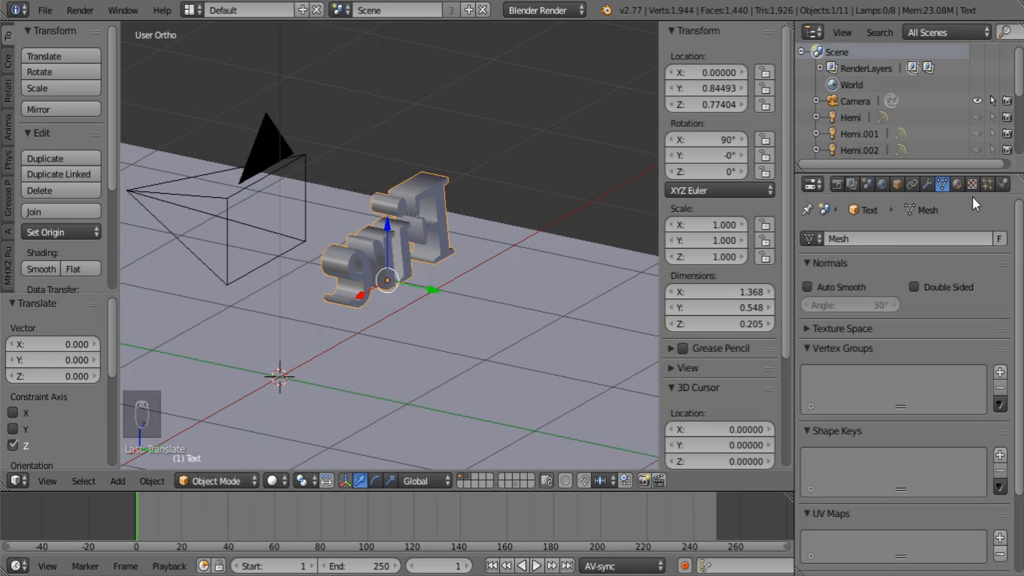
- Add a new material to the text mesh and name it Clean black
click(956, 184)
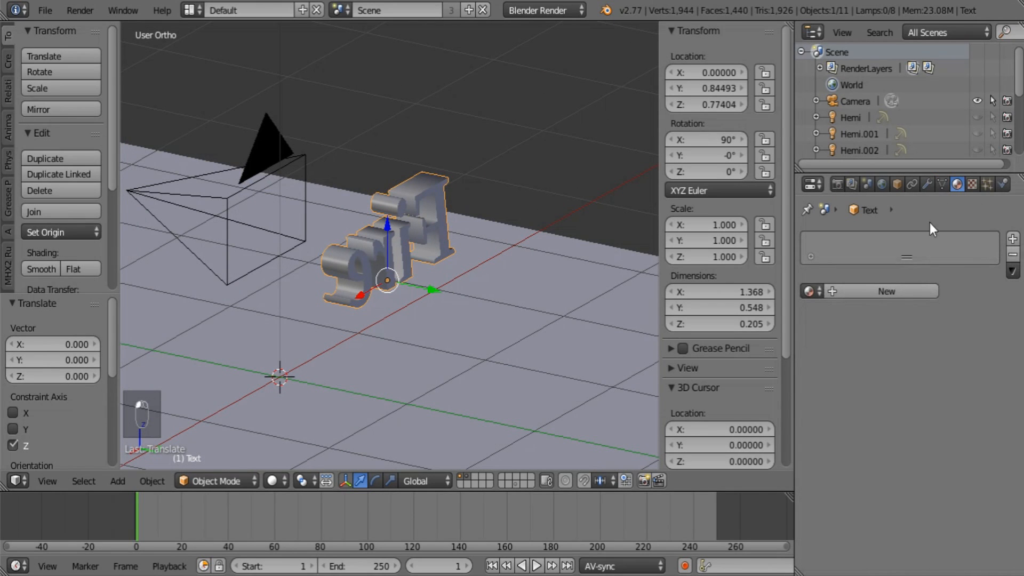
click(871, 291)
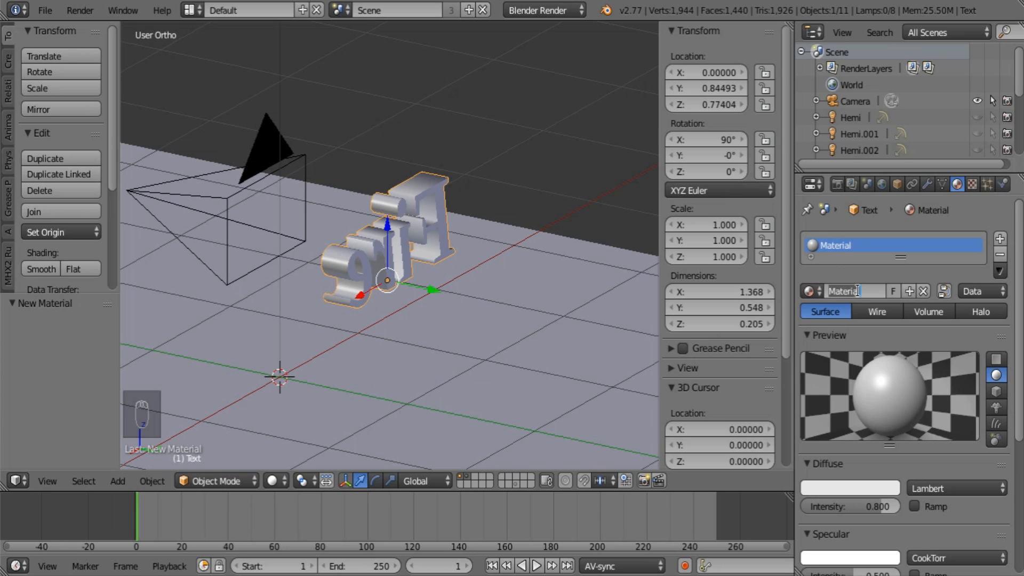
text(Clean black)
key(Return)
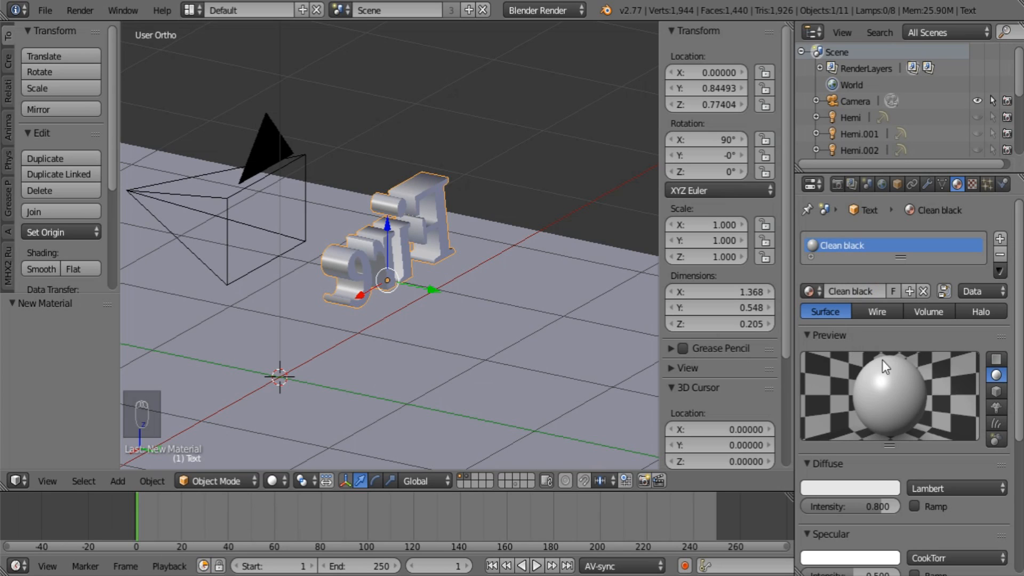
- Set the Clean black material's diffuse colour to black and remove its specular highlight
click(875, 478)
drag(879, 347, 880, 380)
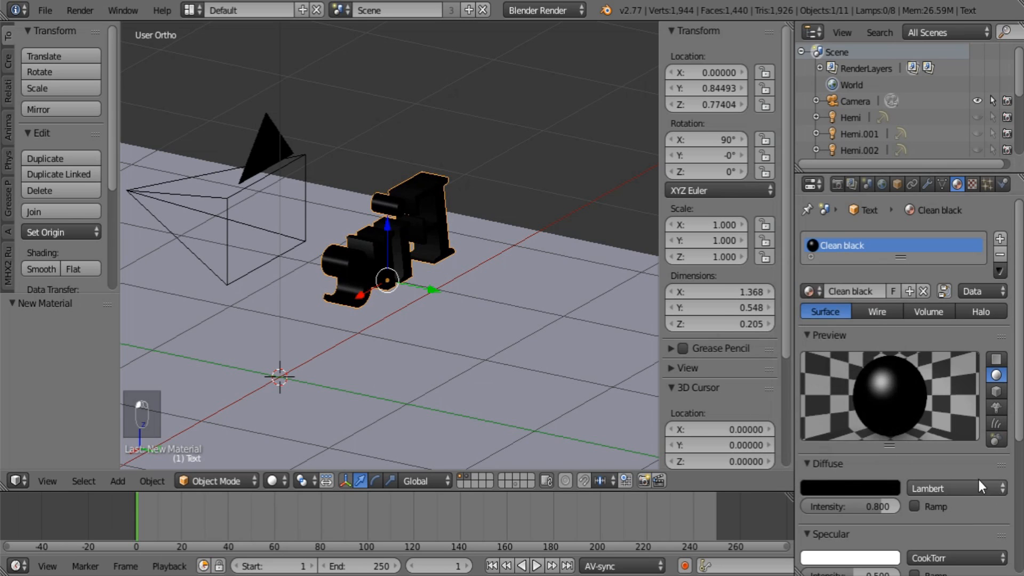
scroll(856, 462, down, 5)
click(814, 436)
click(814, 365)
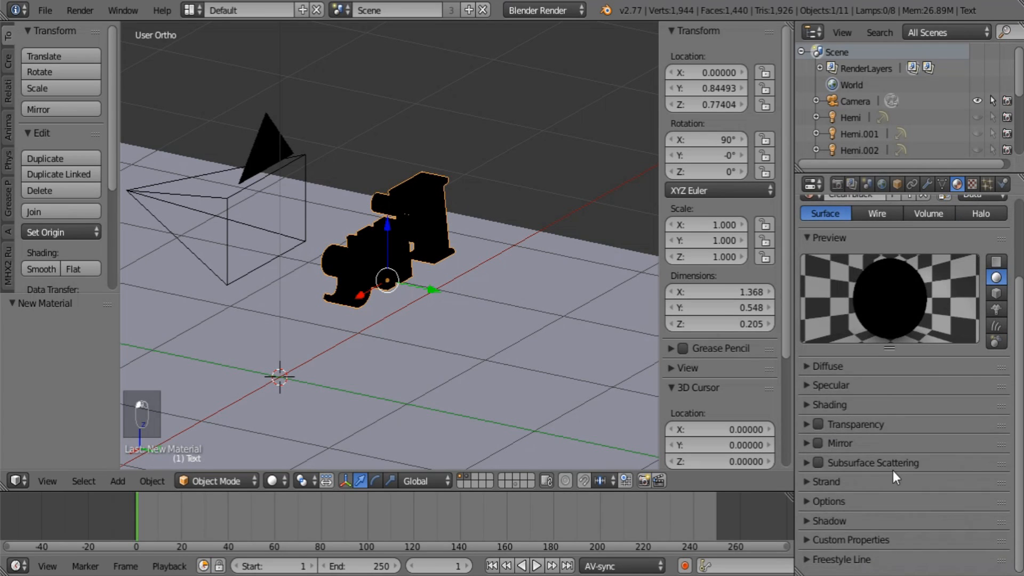
scroll(852, 453, up, 4)
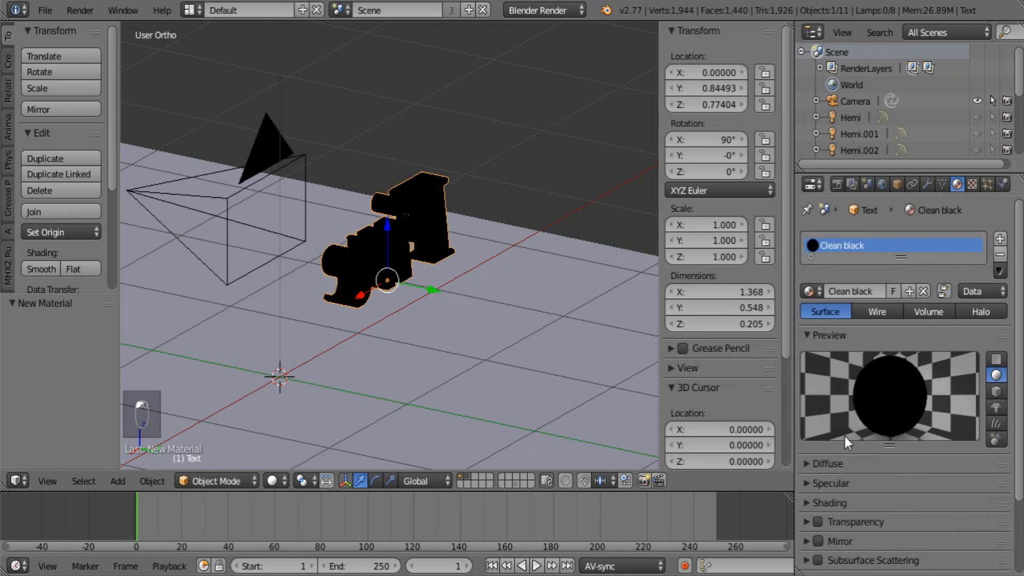
- Add a second material slot, assign Clean black to it, and make it a single-user copy named Clean black face
click(1000, 238)
click(809, 328)
click(830, 369)
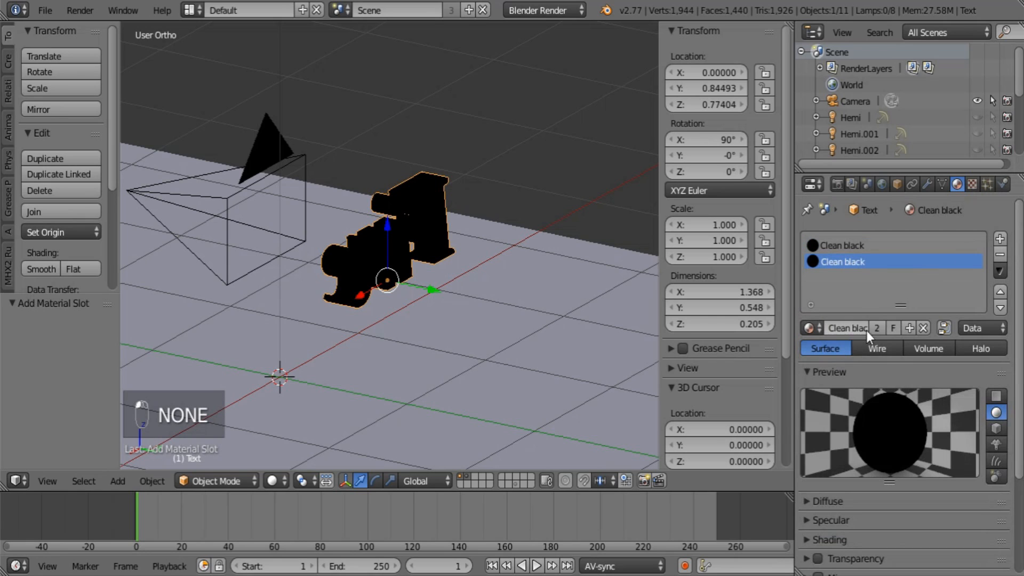
click(859, 328)
click(867, 328)
key(Delete)
key(Delete)
key(Delete)
key(Delete)
text(face)
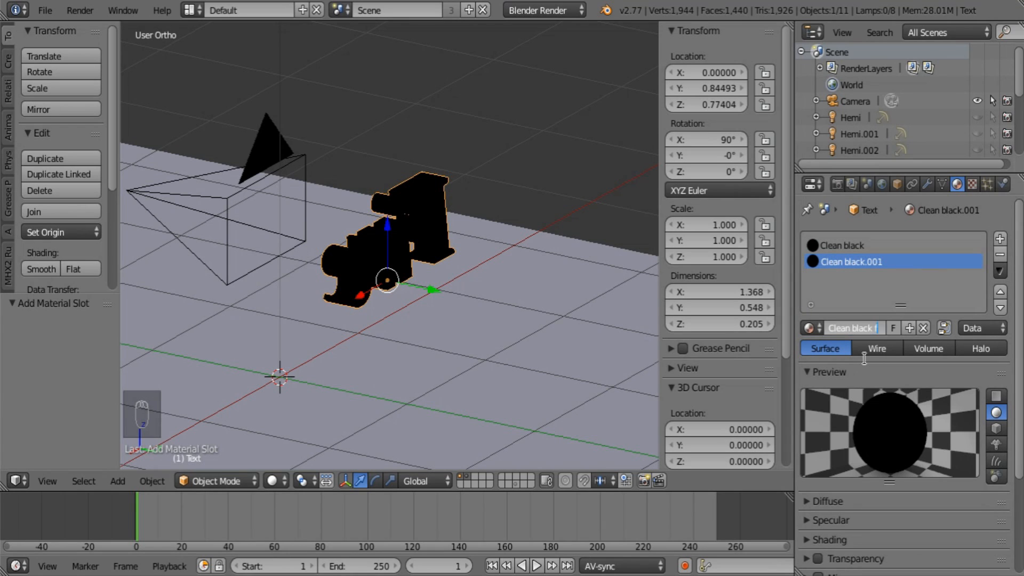
key(Return)
- Edit the text mesh in wireframe, select everything, and circle-deselect the vertices along the rear side
middle_drag(266, 283, 384, 294)
key(Tab)
key(a)
key(a)
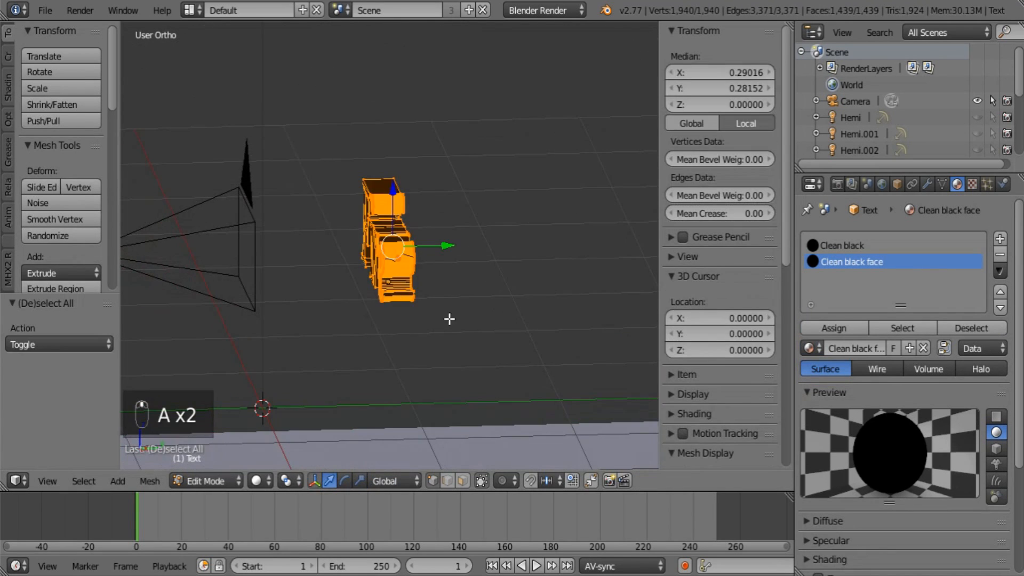
middle_drag(450, 318, 410, 305)
key(z)
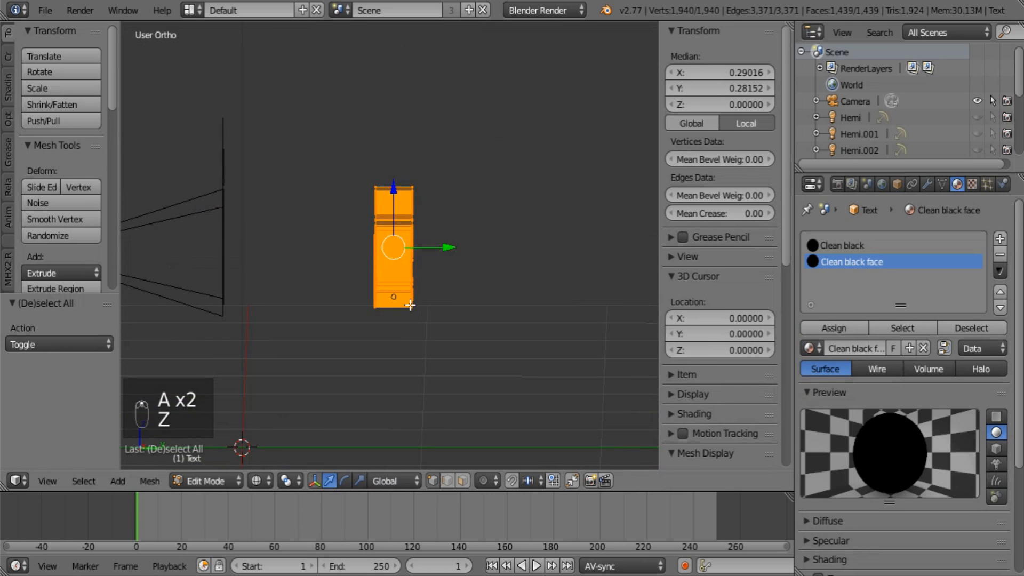
key(c)
middle_drag(416, 171, 421, 345)
right_click(422, 345)
- Switch to face selection, assign the Clean black face material to the selected front faces, and return to Object Mode
mouse_move(389, 219)
middle_down()
mouse_move(423, 244)
mouse_move(423, 191)
middle_up()
middle_drag(436, 292, 472, 478)
click(462, 480)
middle_drag(385, 303, 171, 436)
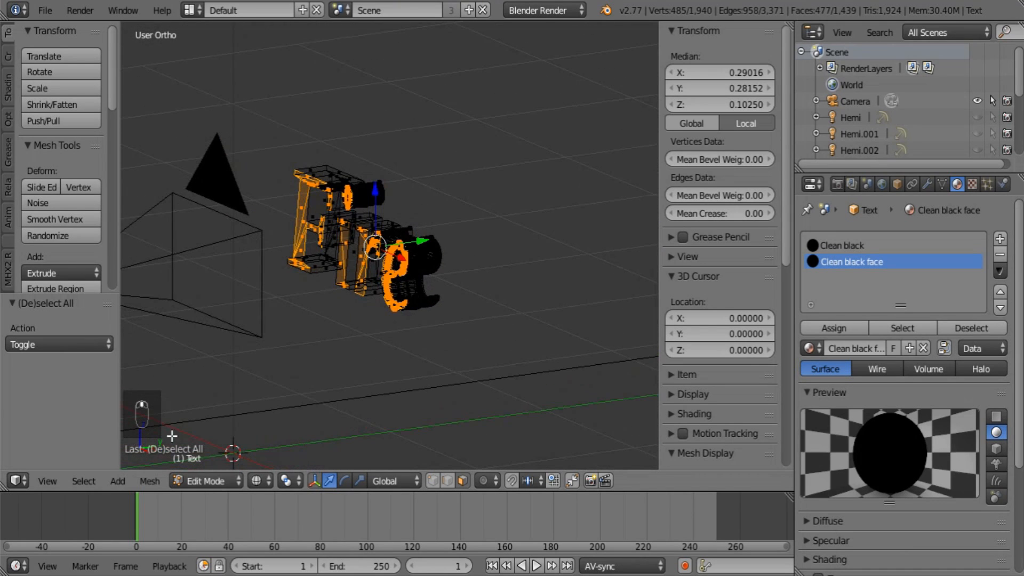
click(837, 326)
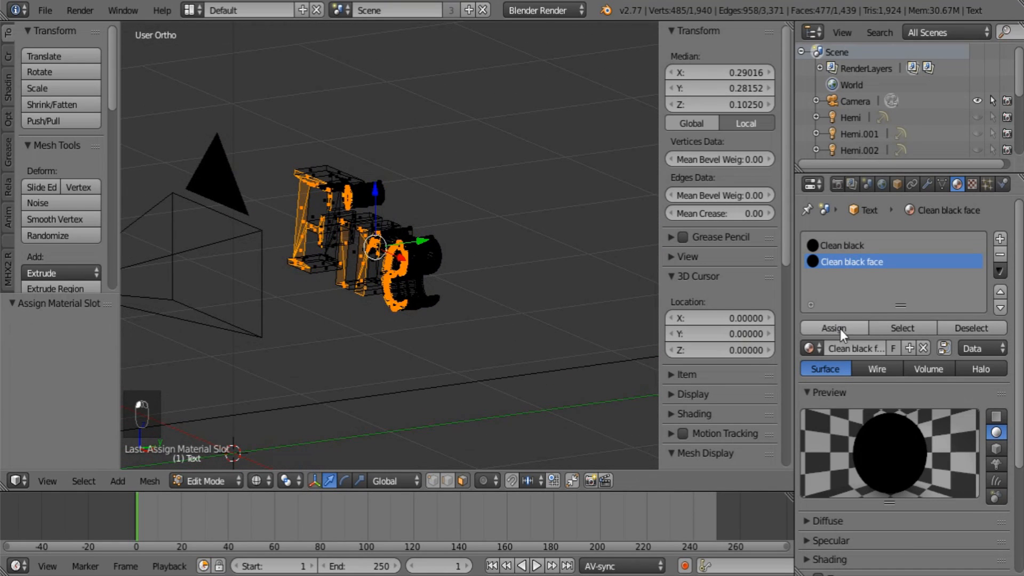
key(Tab)
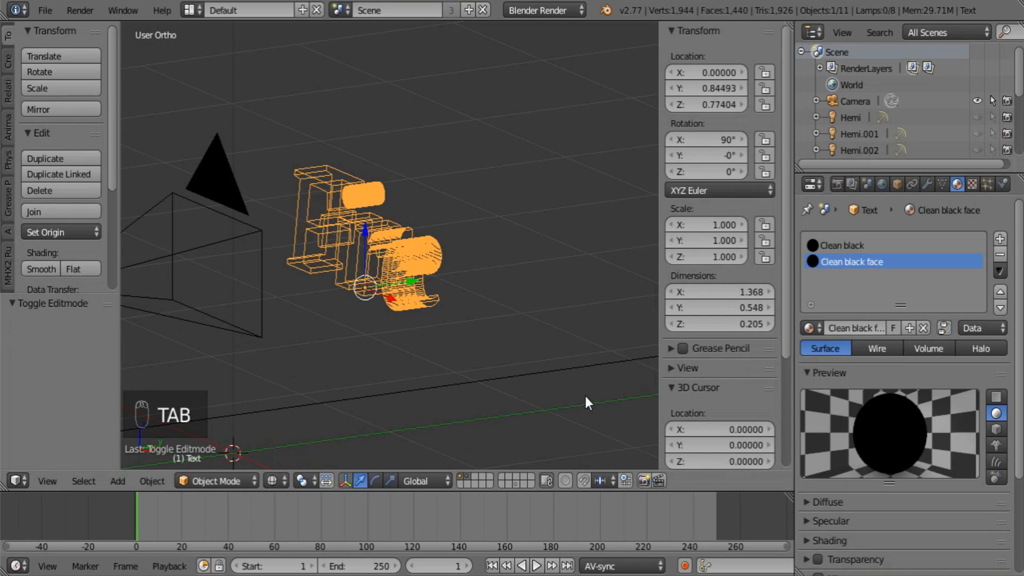
- Set the Clean black face material's Pass Index to 6 in its options
scroll(922, 430, down, 6)
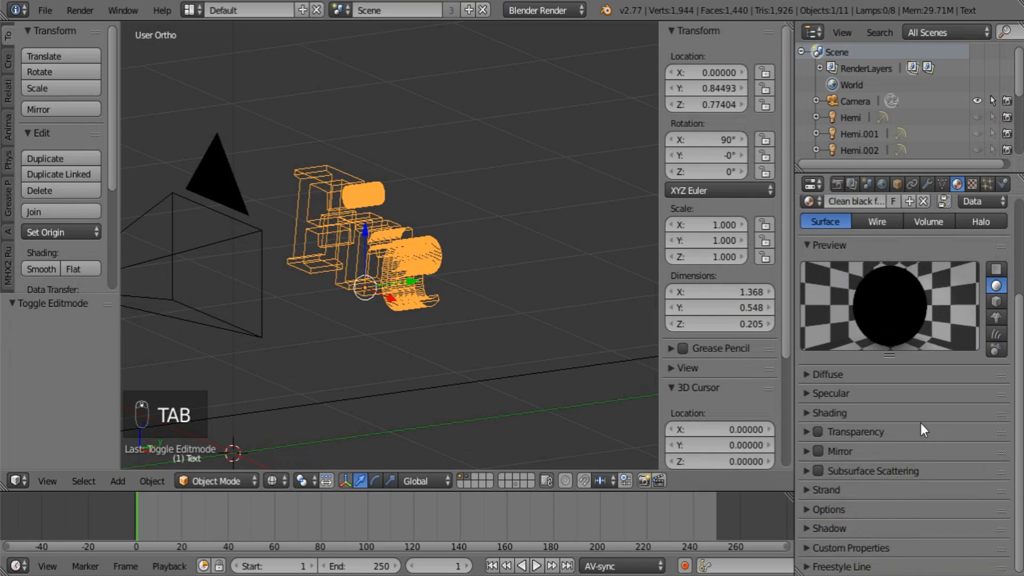
click(830, 509)
scroll(880, 479, down, 5)
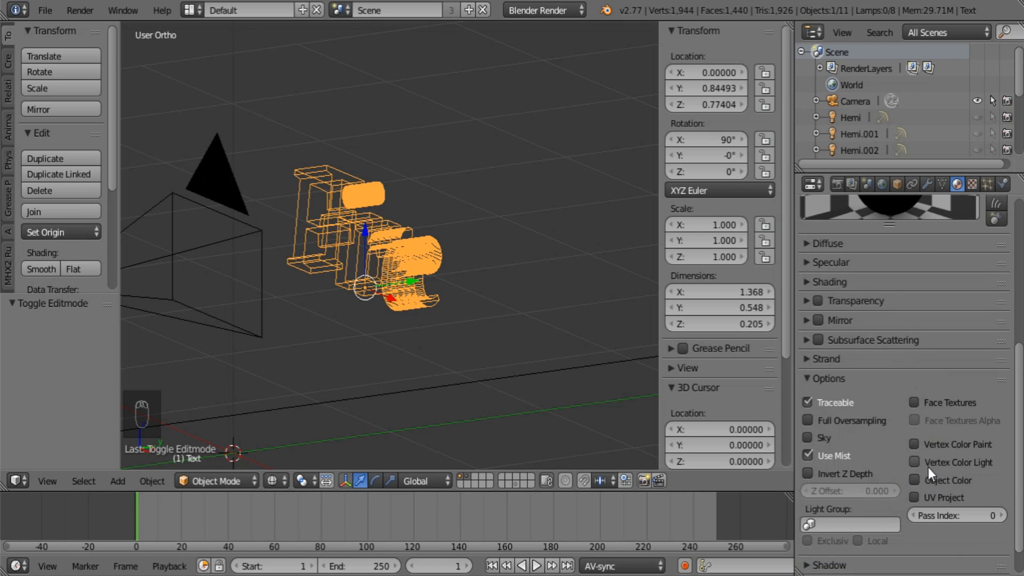
click(1004, 518)
click(1005, 518)
click(1004, 519)
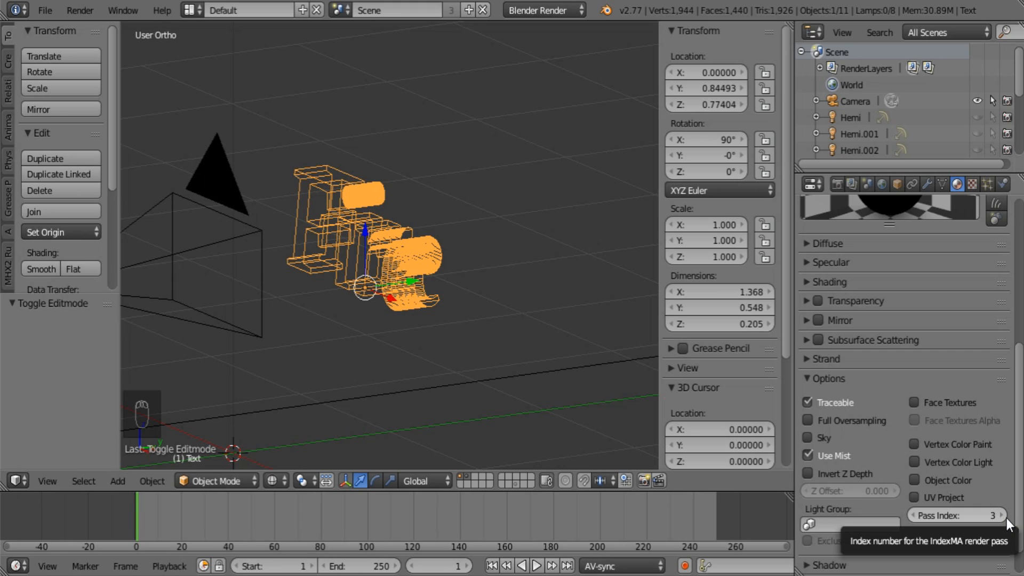
click(1001, 515)
click(1000, 515)
click(1000, 515)
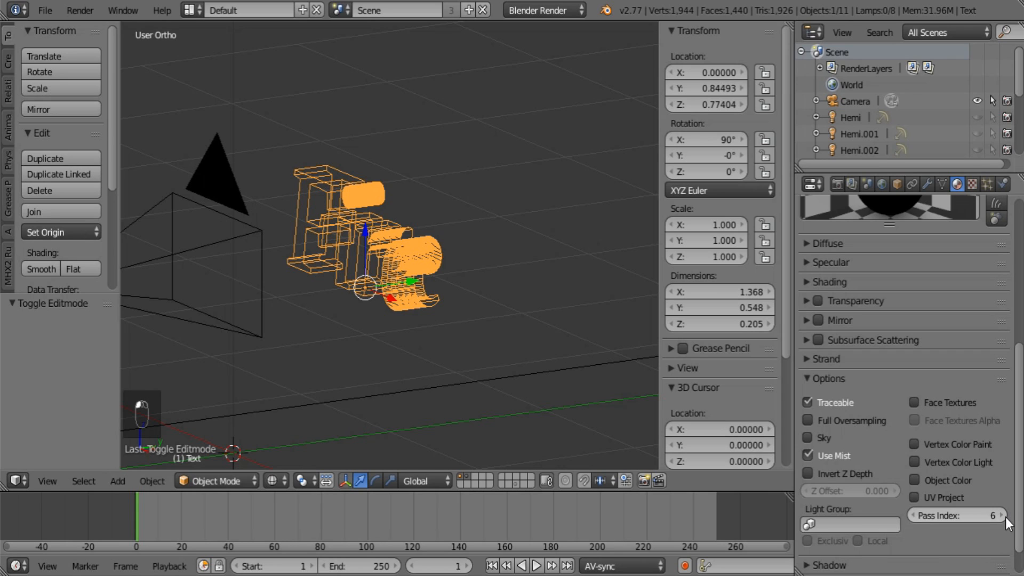
scroll(1008, 475, up, 10)
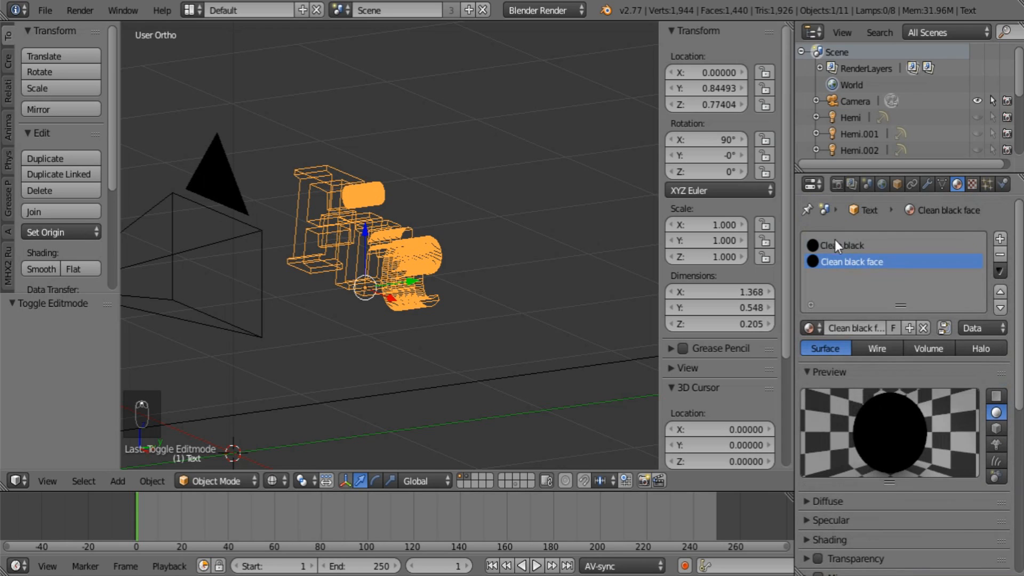
- Set the Clean black material's Pass Index to 4 in its options
scroll(903, 400, down, 10)
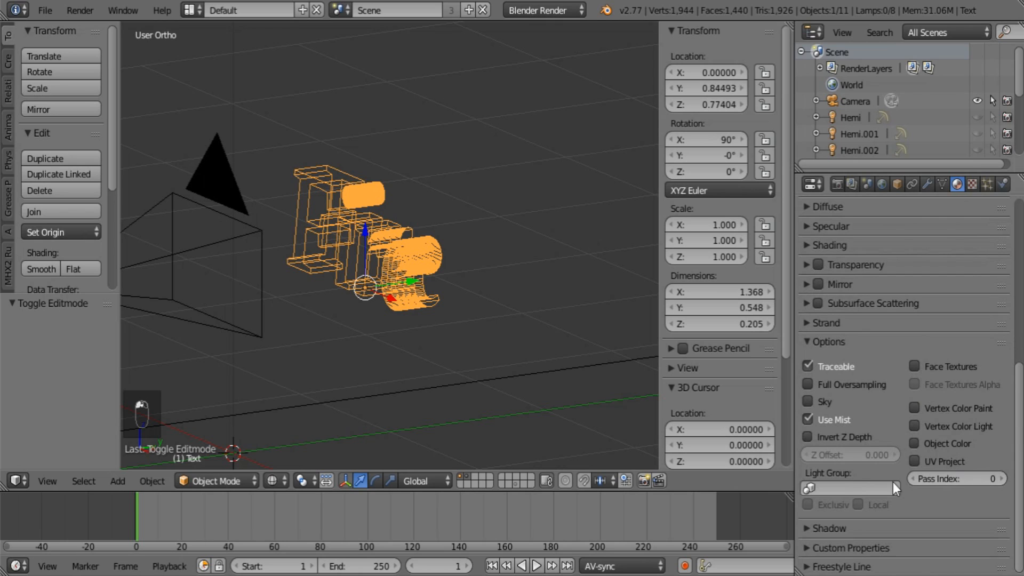
click(1006, 482)
click(1005, 482)
click(1006, 482)
click(1006, 482)
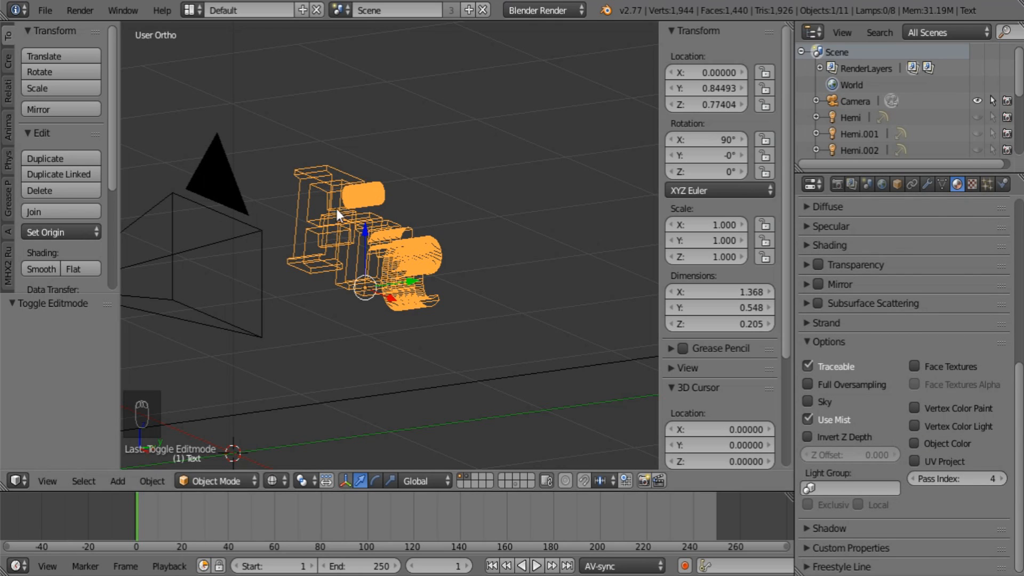
- Deselect everything and add a cube mesh to the scene
middle_drag(336, 209, 377, 222)
key(a)
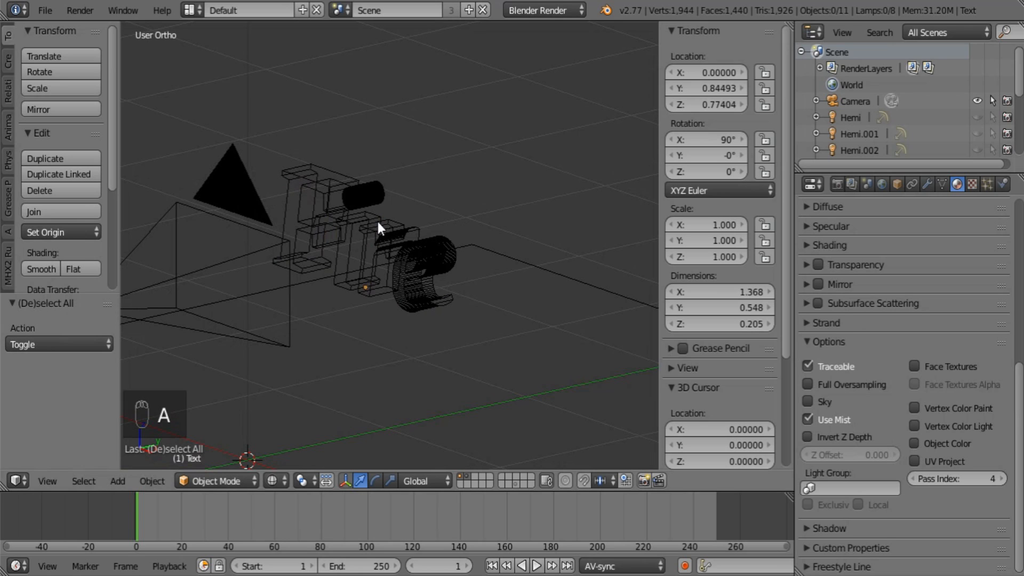
middle_drag(391, 299, 336, 302)
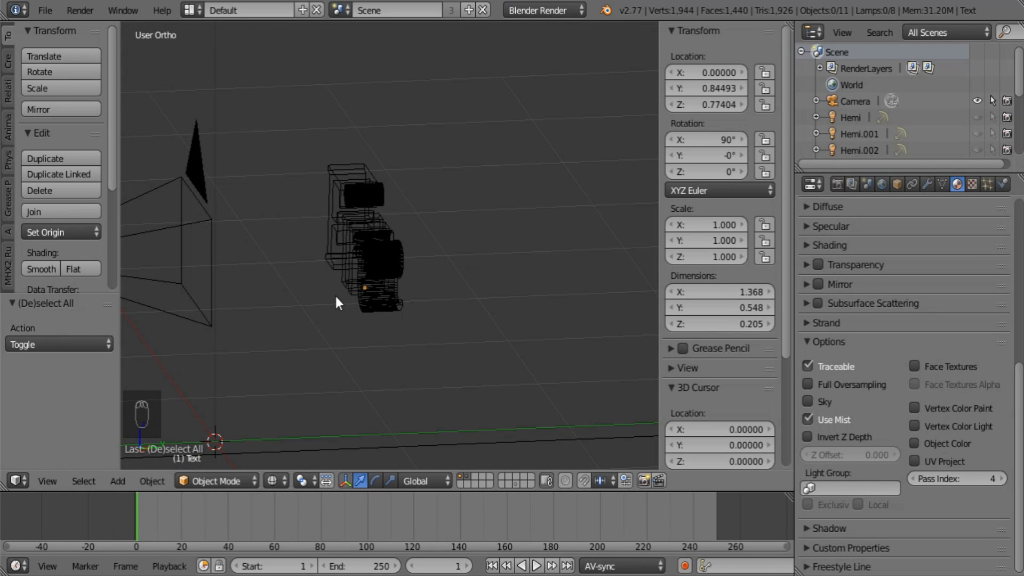
key(shift+a)
mouse_move(274, 232)
click(414, 245)
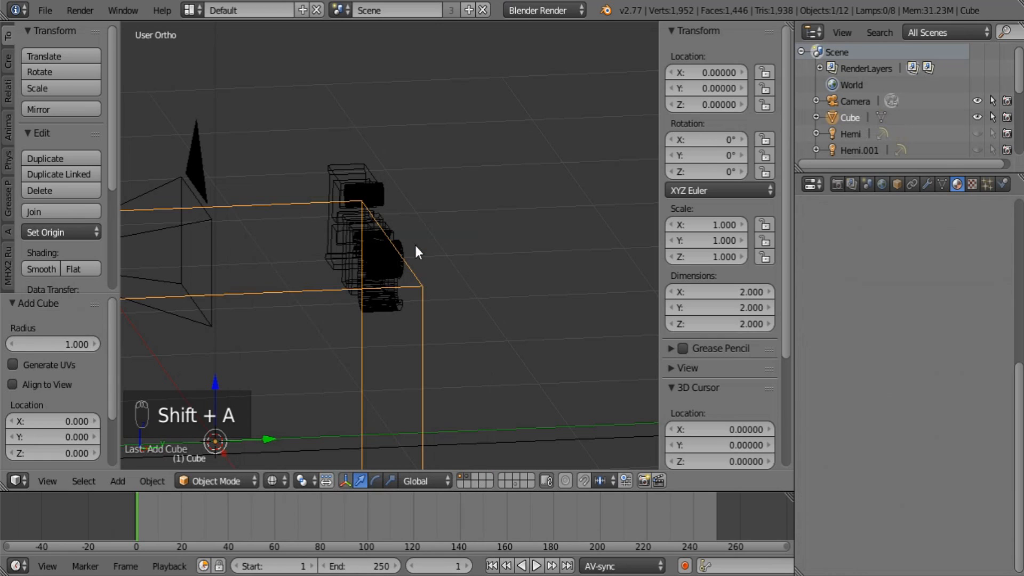
- Move the cube behind and above the text, to about 1.68 on Y and 1.54 on Z
middle_drag(280, 274, 274, 269)
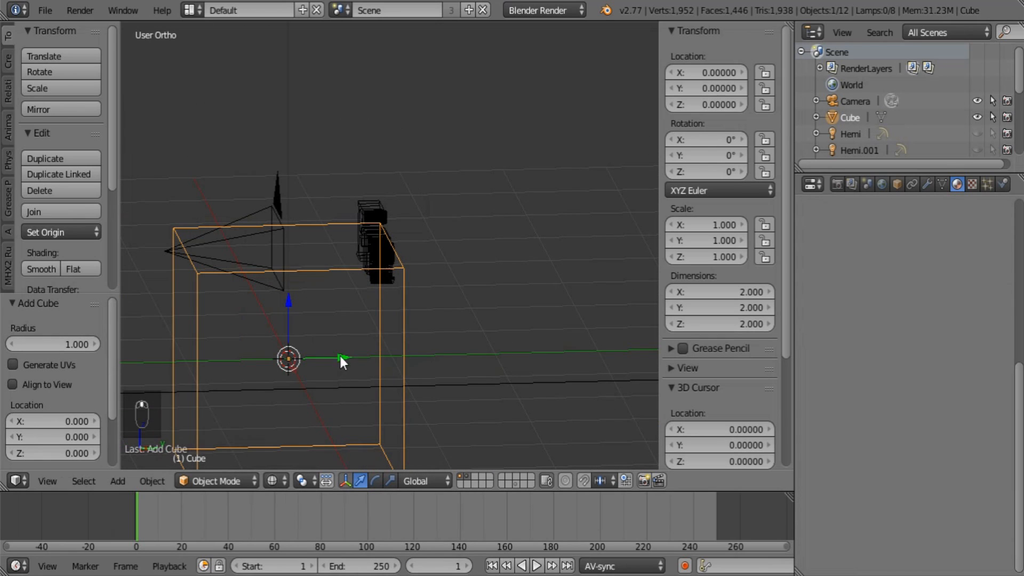
drag(340, 356, 513, 338)
drag(473, 283, 459, 133)
middle_drag(360, 267, 405, 209)
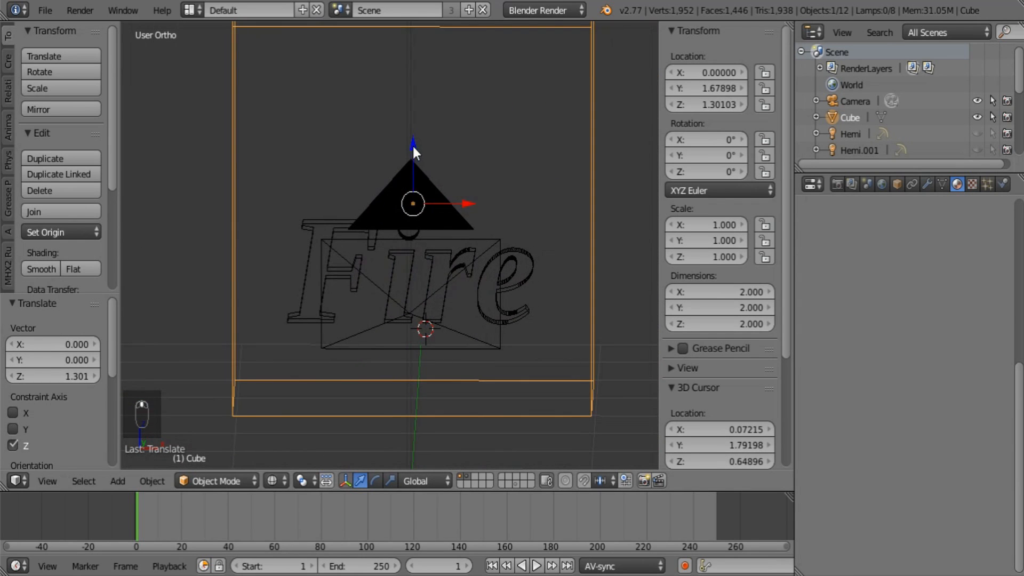
drag(413, 152, 424, 103)
middle_drag(537, 326, 252, 312)
middle_drag(370, 322, 407, 312)
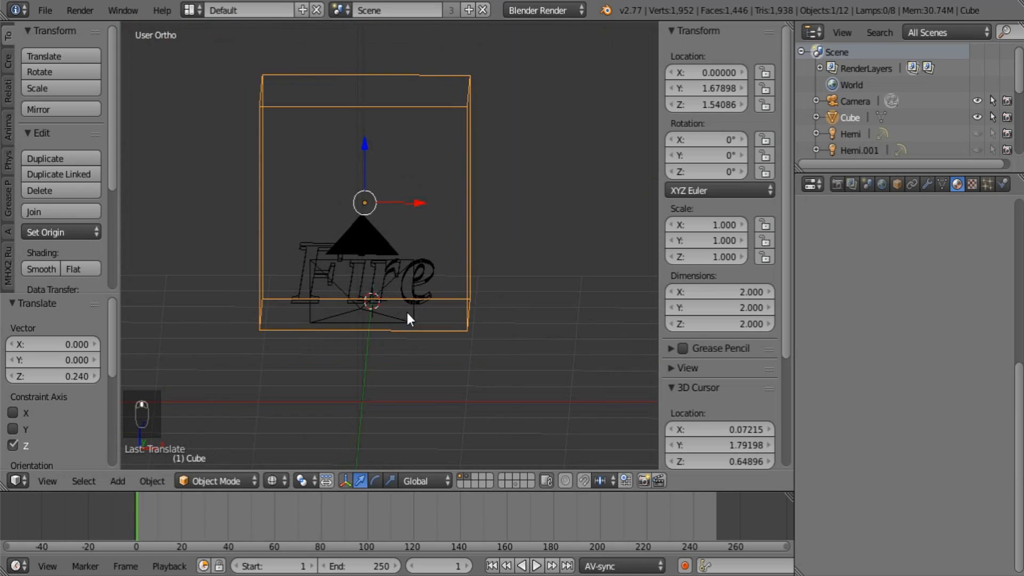
- Edit the cube, lowering its top face by about 0.68 and moving its negative-X side face outward by about 0.34
key(Tab)
right_click(396, 93)
middle_drag(397, 164, 396, 154)
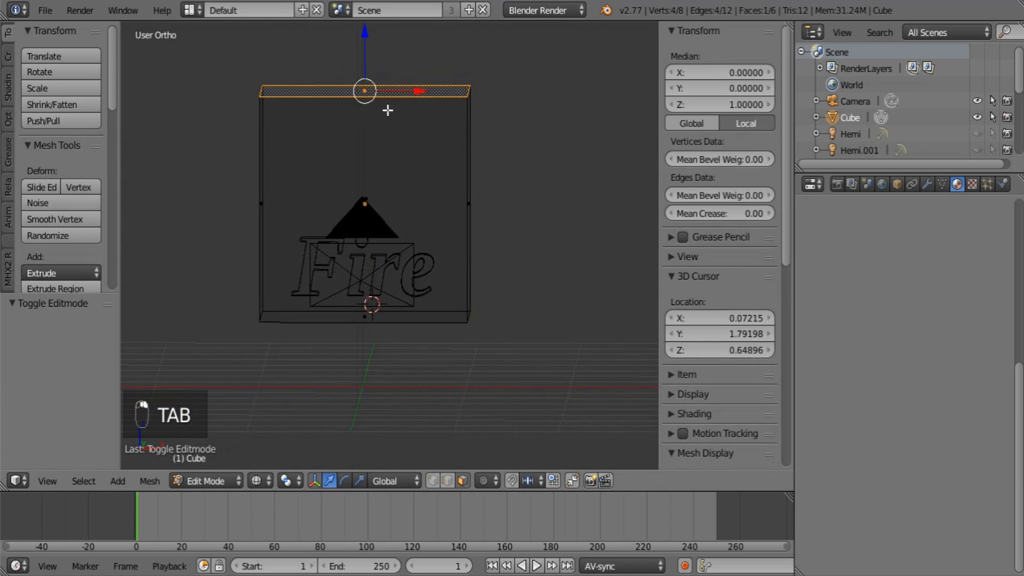
drag(362, 36, 374, 111)
middle_drag(203, 229, 255, 242)
right_click(271, 247)
middle_drag(359, 276, 297, 260)
drag(325, 248, 290, 255)
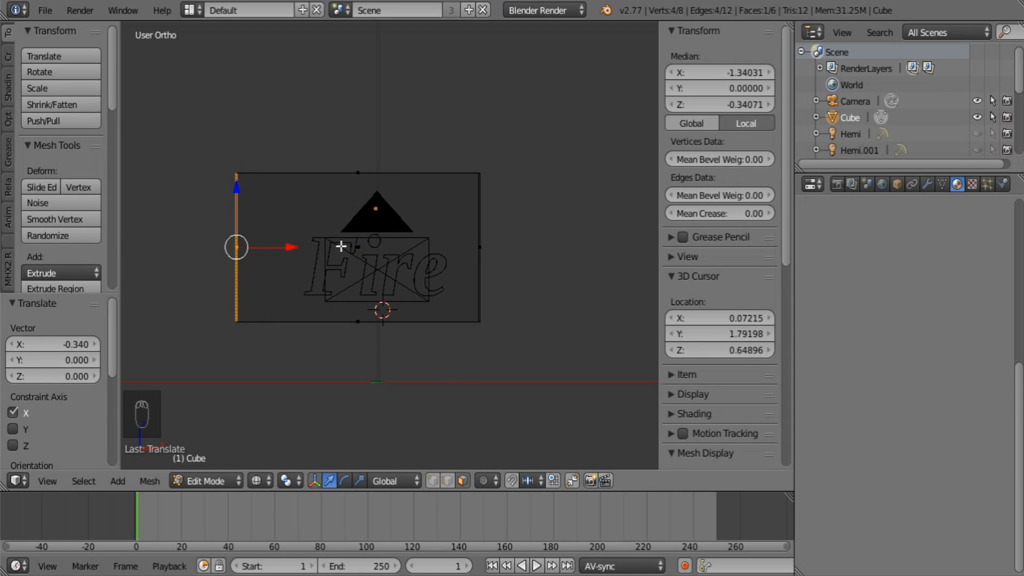
- Pull the cube's rear face toward the text until the depth is about 0.59, and return to Object Mode
middle_drag(407, 312, 261, 337)
key(Tab)
key(Tab)
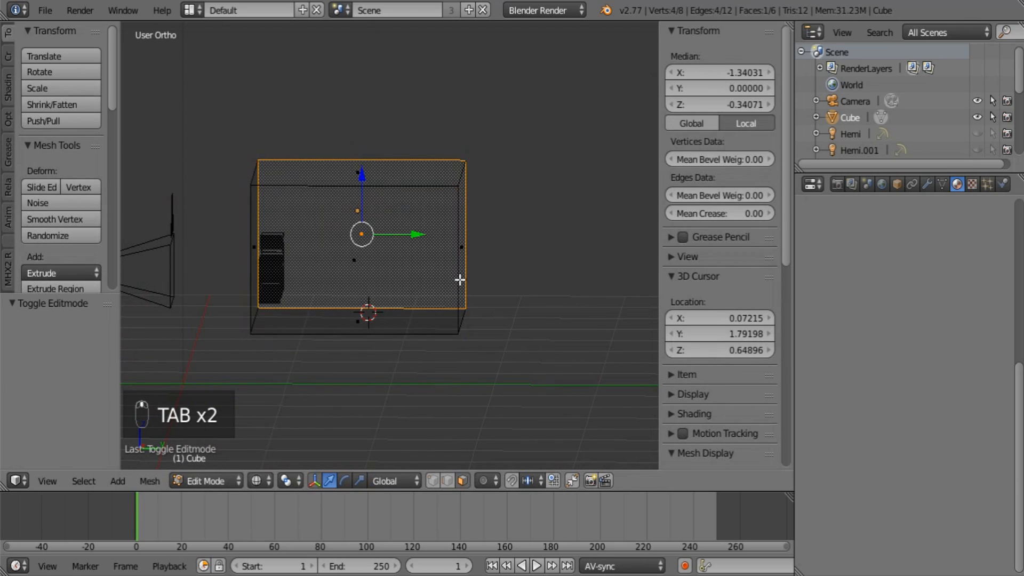
right_click(469, 266)
drag(517, 247, 427, 283)
middle_drag(427, 283, 480, 256)
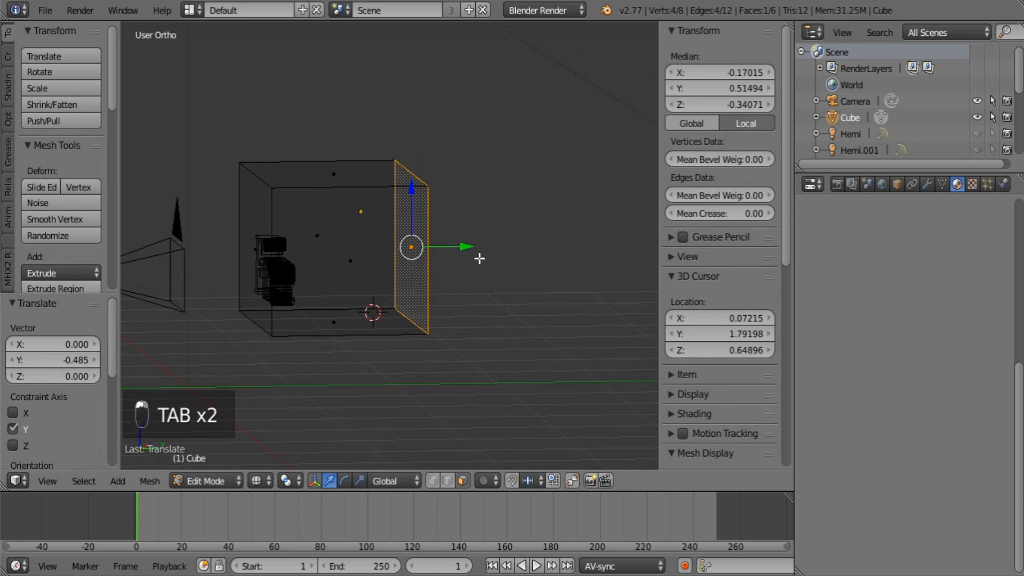
drag(468, 245, 436, 260)
middle_drag(398, 286, 362, 286)
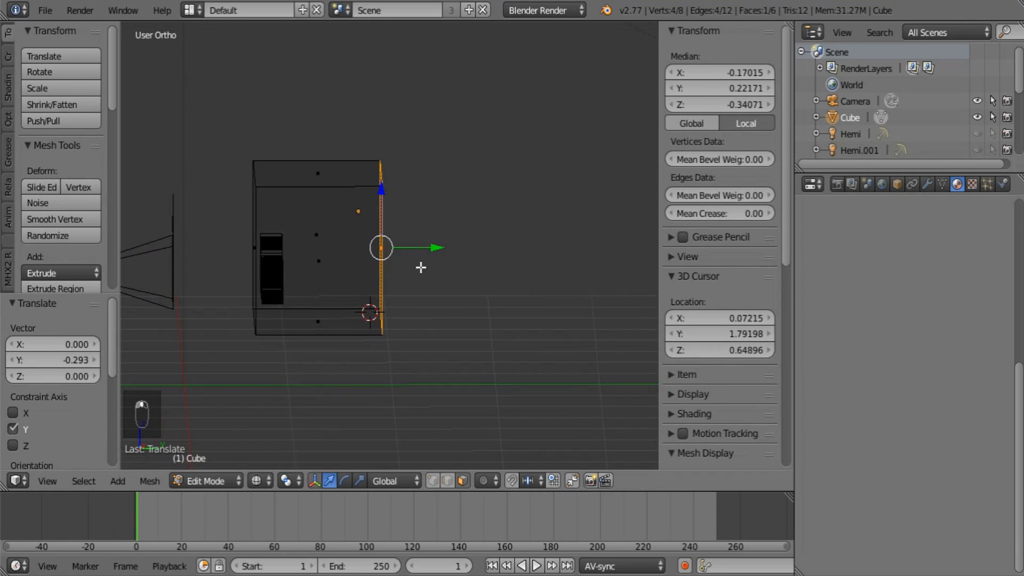
click(423, 256)
drag(423, 256, 370, 266)
key(Tab)
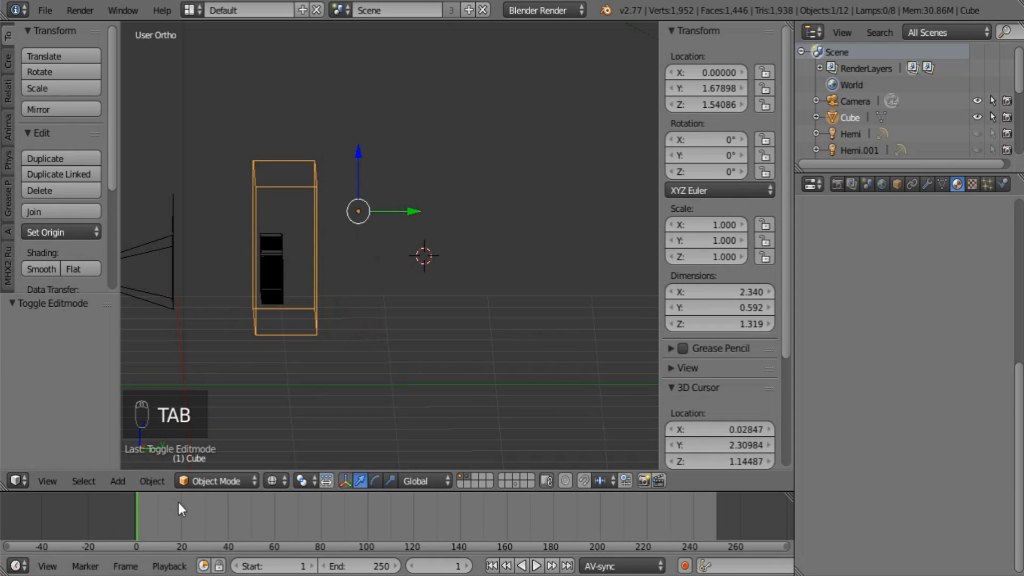
- Set the cube's origin to its geometry
click(152, 480)
mouse_move(176, 405)
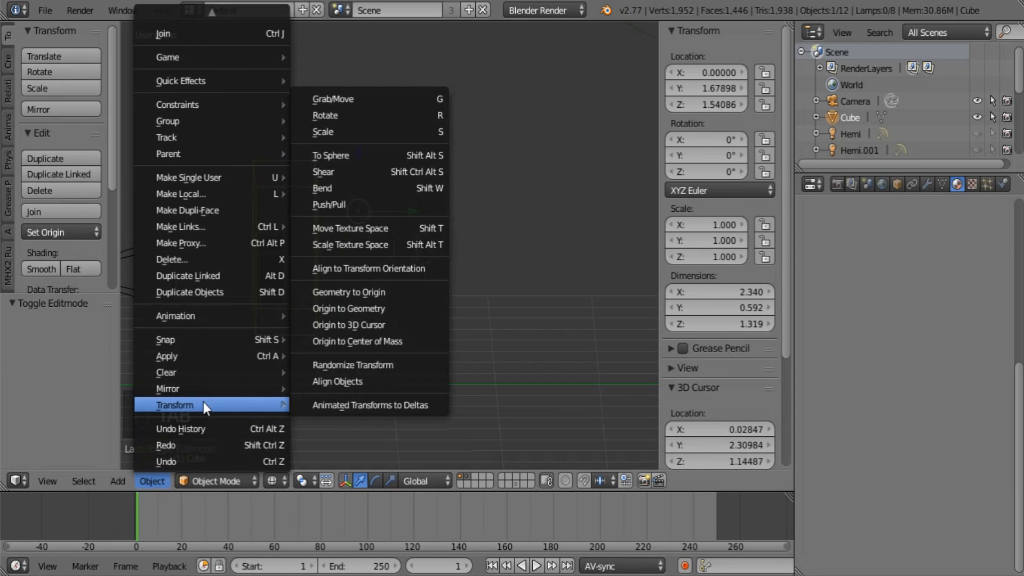
click(348, 304)
- Raise the cube to about 1.30 on Z and shift it to about -0.31 on X around the text
middle_drag(271, 323, 436, 312)
scroll(227, 223, up, 2)
drag(245, 196, 251, 179)
shift+middle_drag(275, 244, 318, 255)
drag(337, 244, 316, 242)
shift+middle_drag(315, 242, 403, 289)
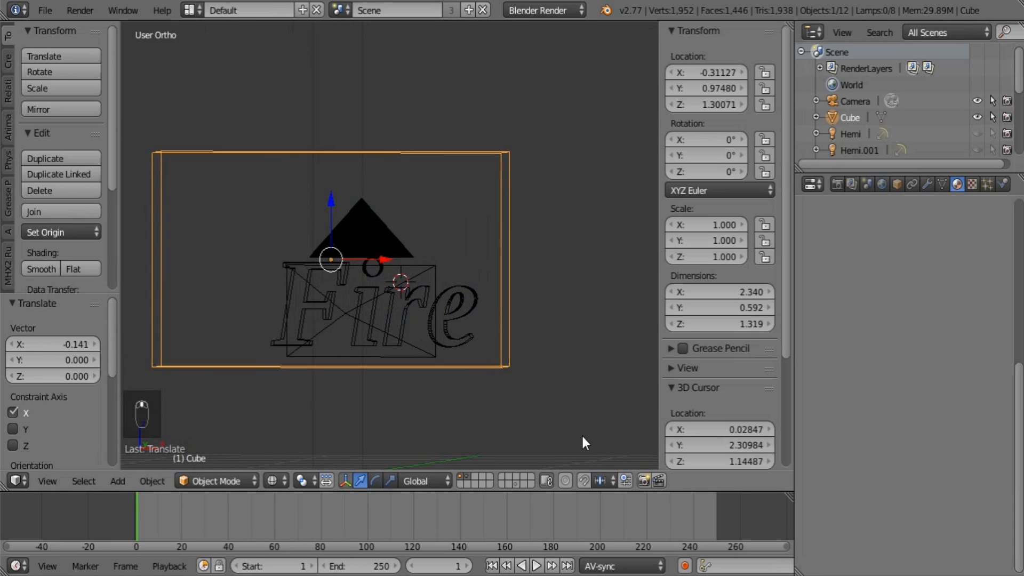
- Reduce the cube's depth to about 0.41 by moving its rear face, and shift the cube about -0.03 along Y in Object Mode
middle_drag(581, 433, 459, 403)
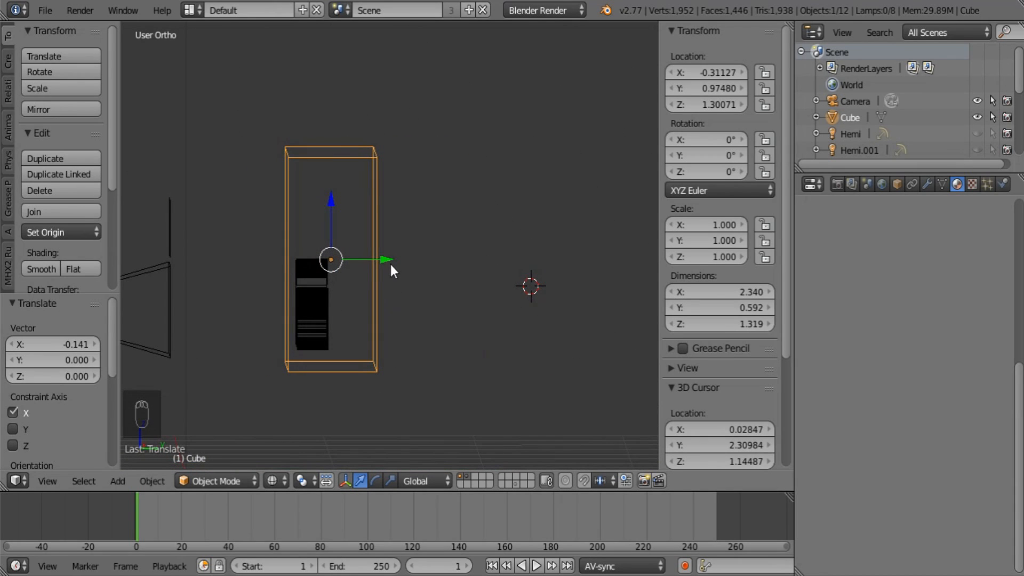
key(Tab)
drag(402, 259, 372, 260)
key(Tab)
middle_drag(247, 338, 403, 338)
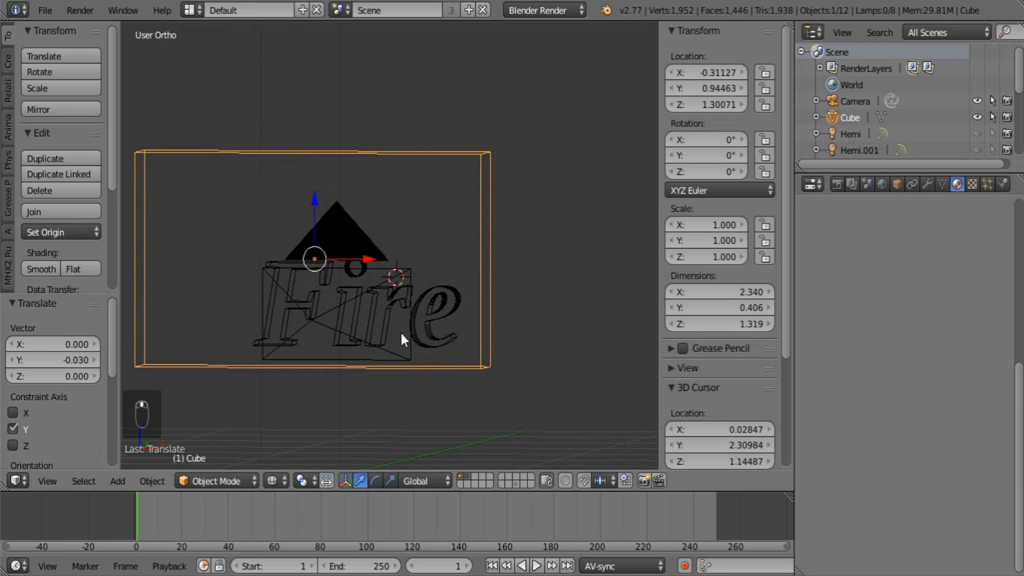
middle_drag(392, 340, 427, 334)
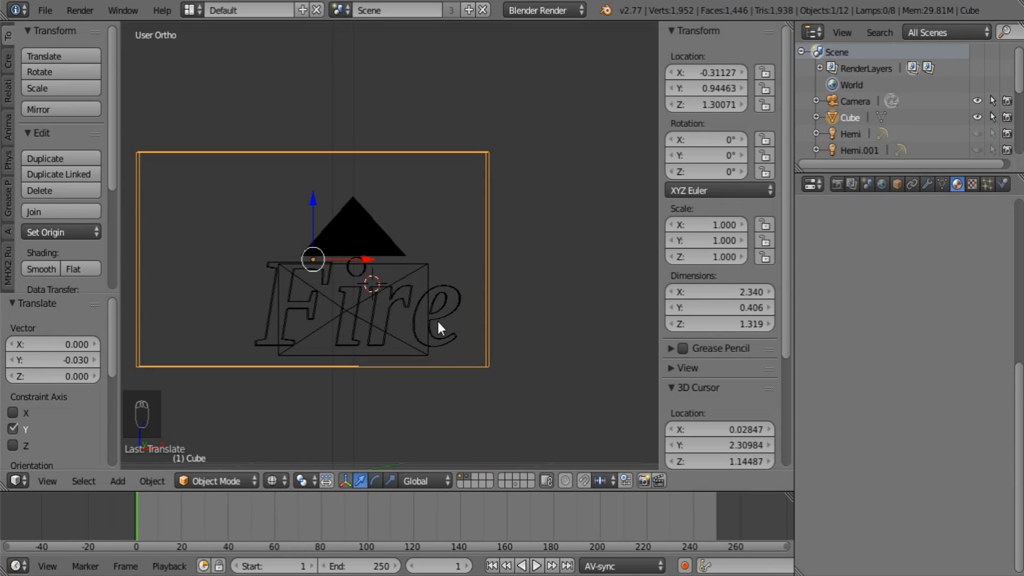
- Enable smoke physics on the cube and make it a Domain
click(1002, 187)
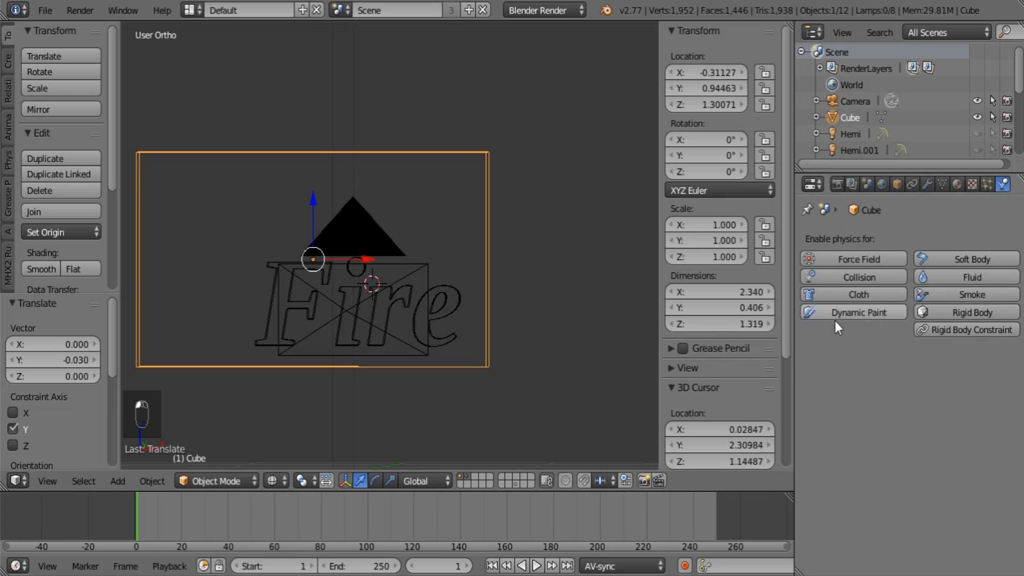
click(957, 292)
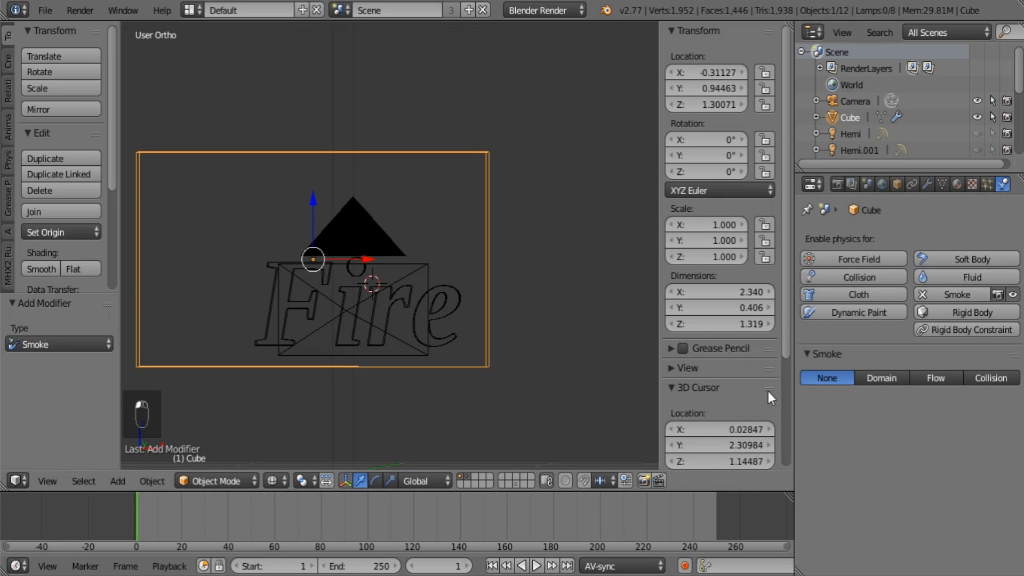
click(882, 380)
- Enable smoke physics on the Fire text and make it a Flow object
right_click(451, 301)
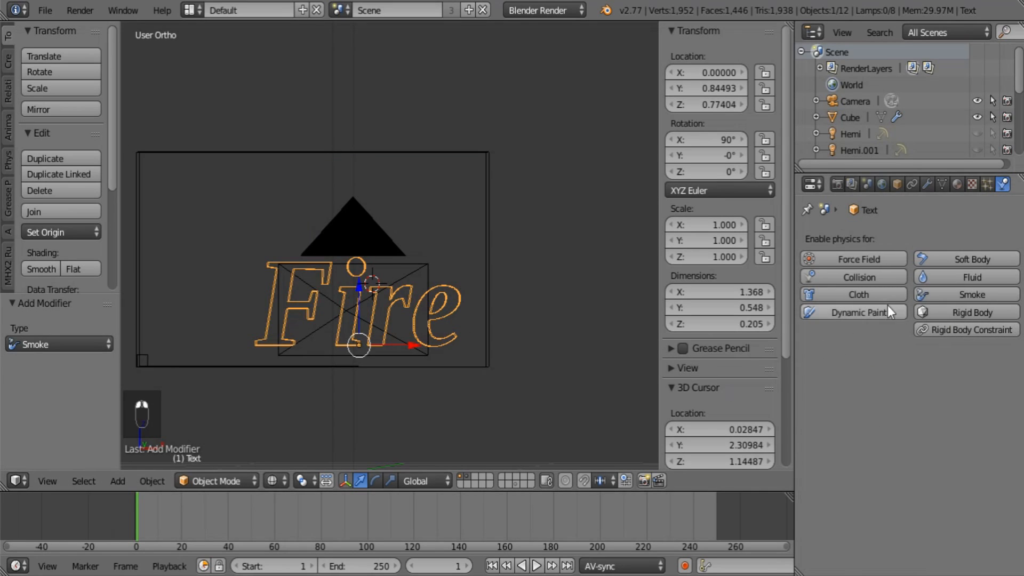
click(973, 293)
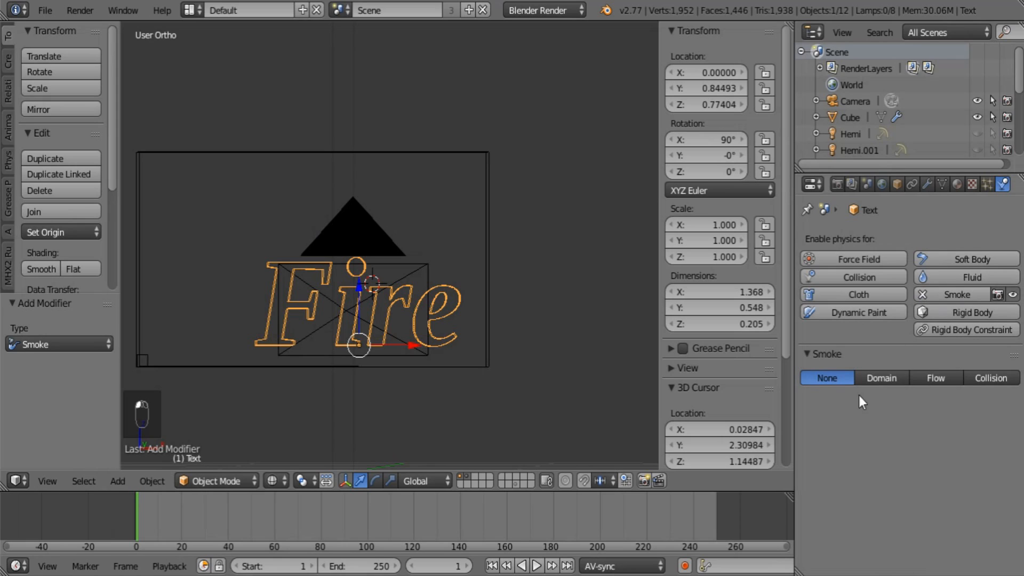
click(940, 376)
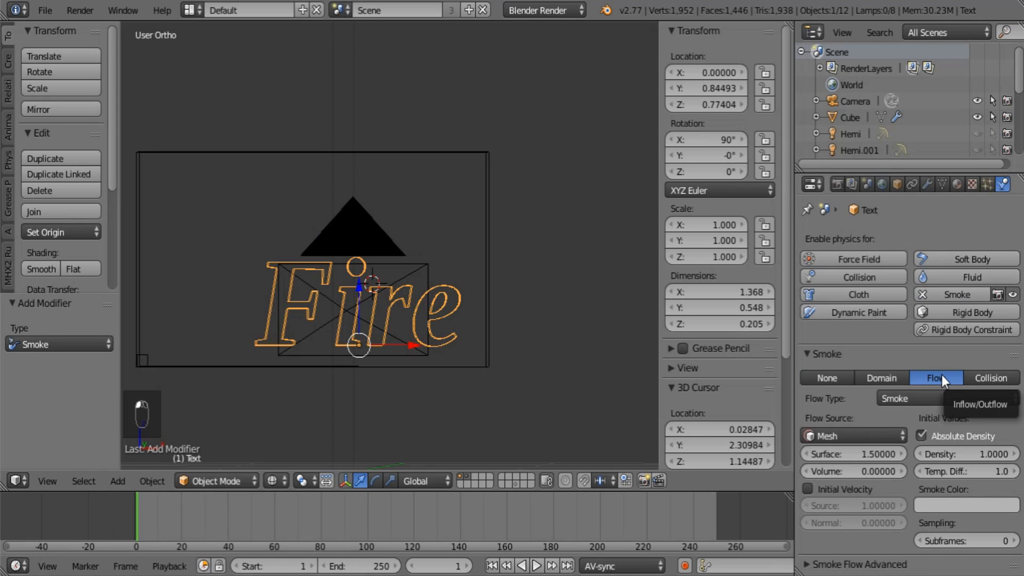
- Set the text's smoke flow source to 0.5 for Surface and 0.5 for Volume
click(854, 454)
text(0.5)
key(Return)
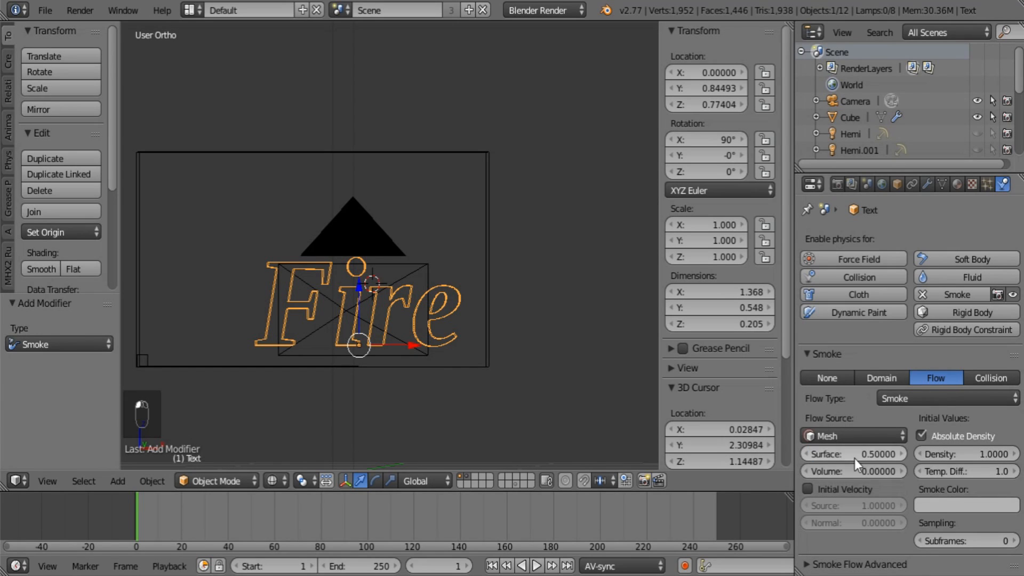
click(859, 470)
text(0.5)
key(Return)
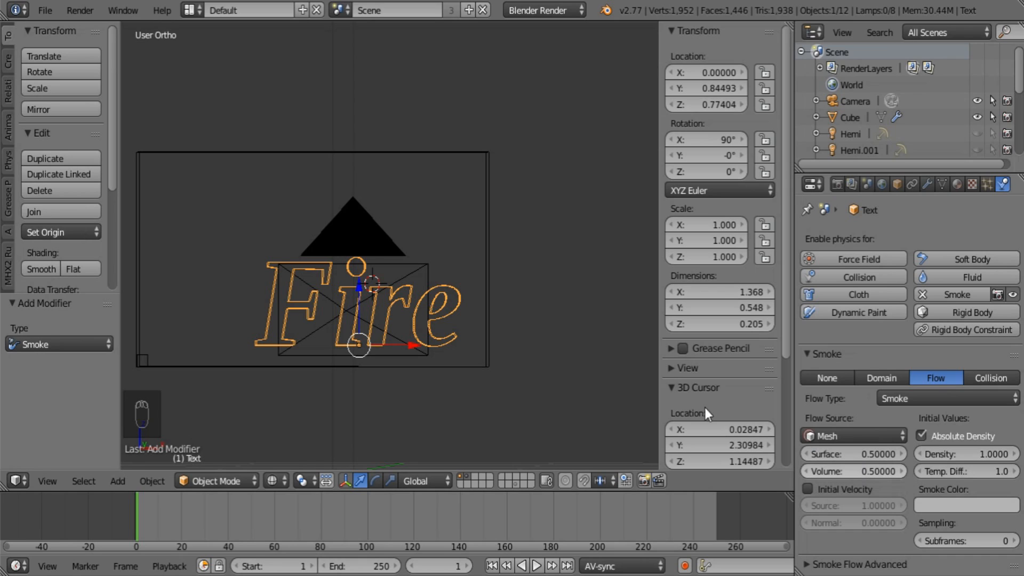
- Select the cube domain, enable Dissolve for its smoke, and set the dissolve time to 1
right_click(485, 253)
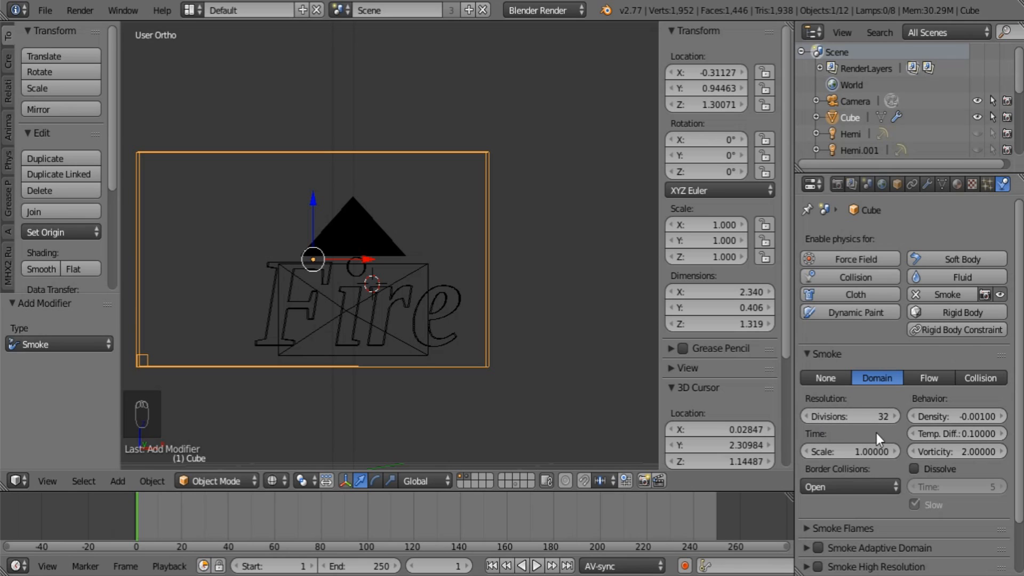
scroll(863, 434, down, 3)
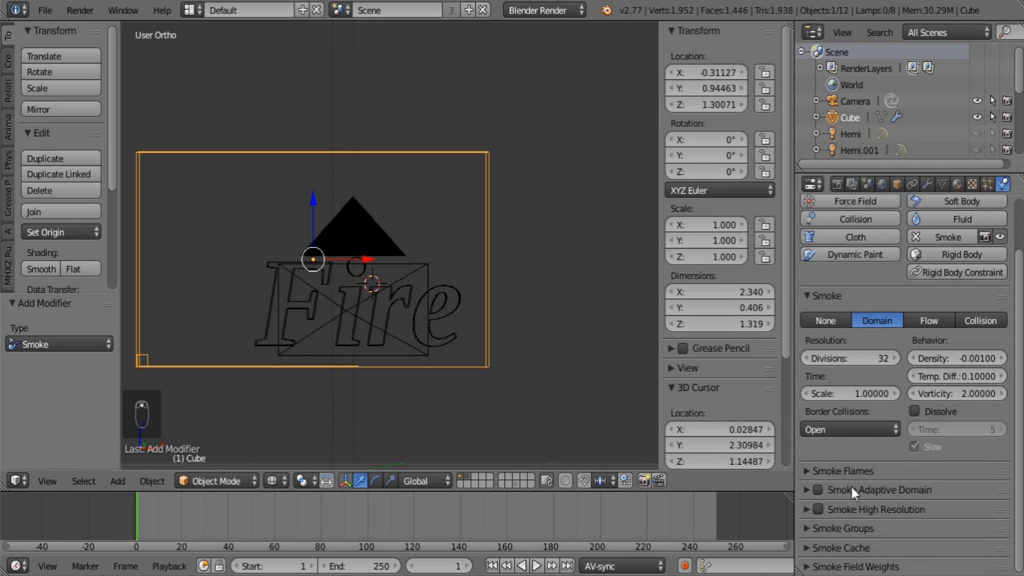
click(915, 412)
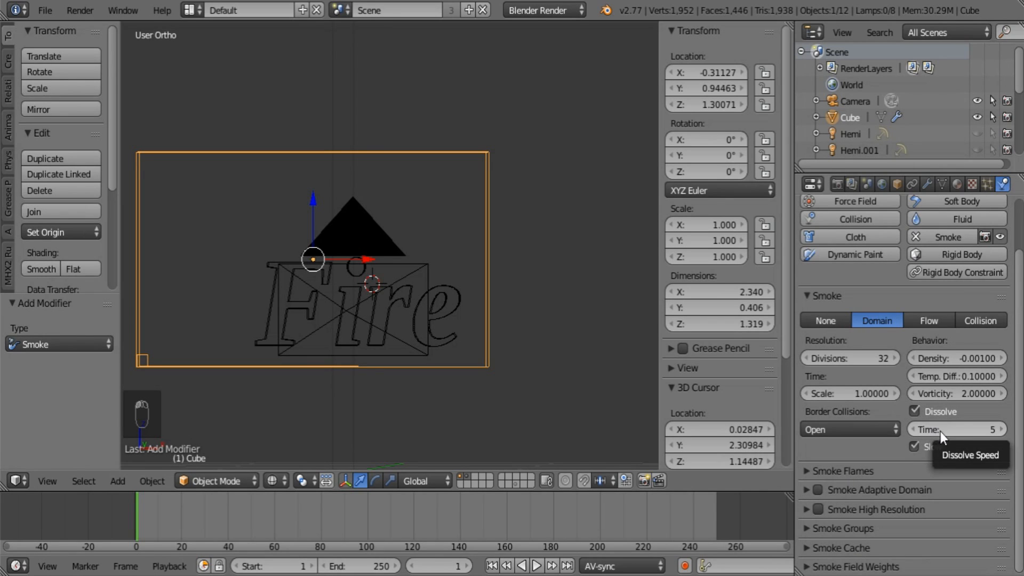
click(940, 430)
text(1)
key(Return)
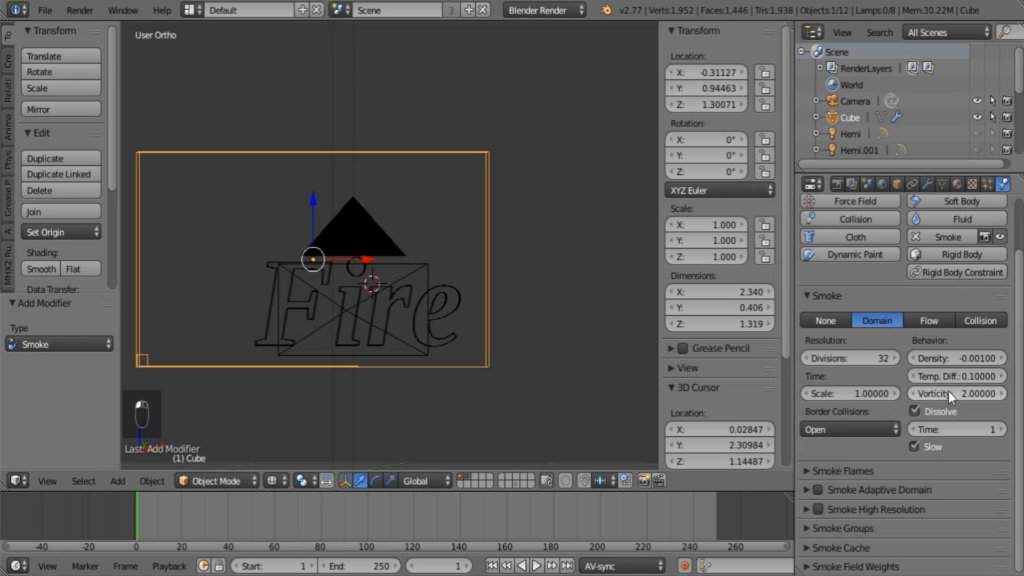
- Set the smoke domain's behavior to Vorticity 4, Temp. Diff. 1 and Density 4
click(948, 393)
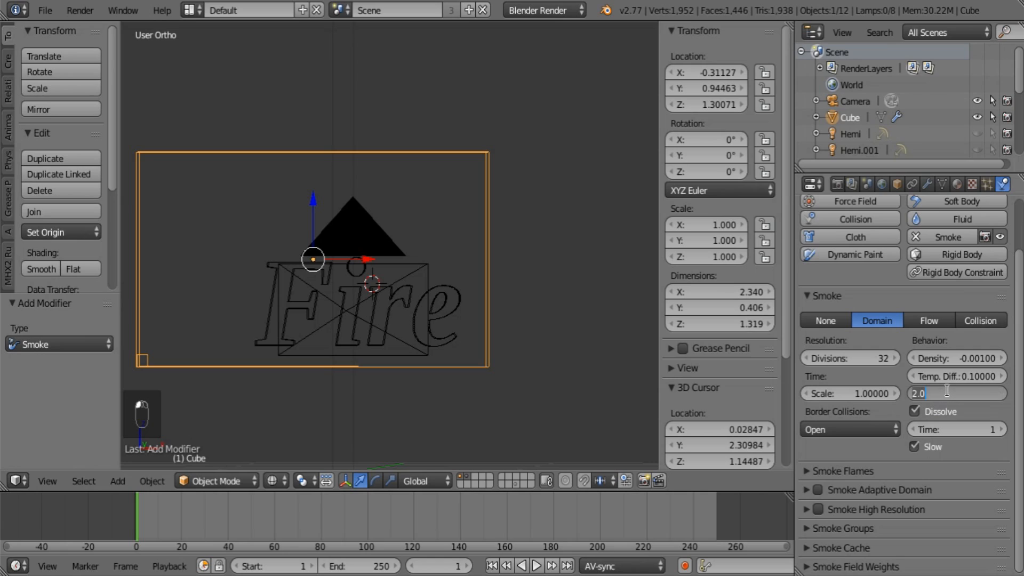
text(4)
key(Return)
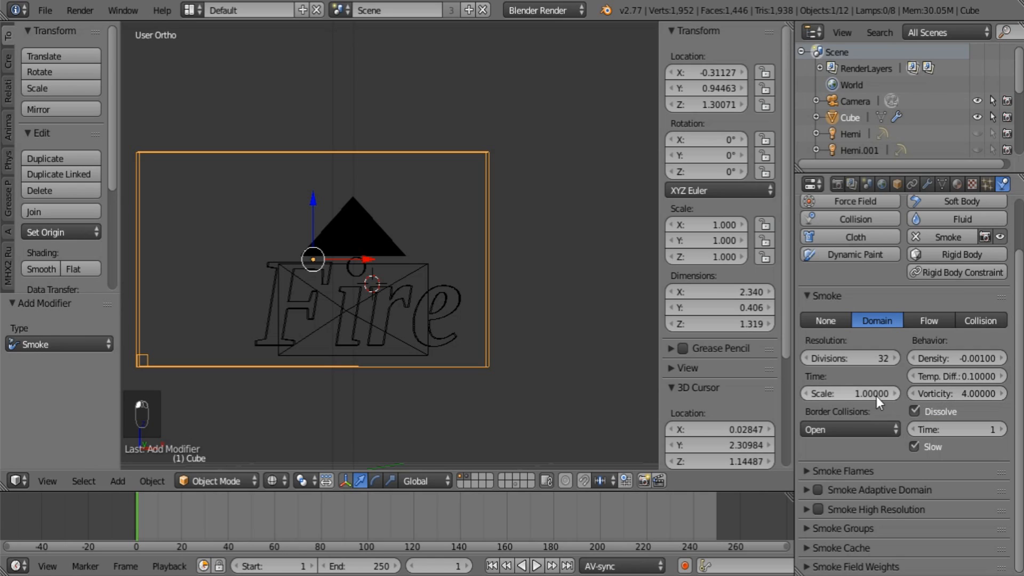
click(963, 374)
text(1)
key(Return)
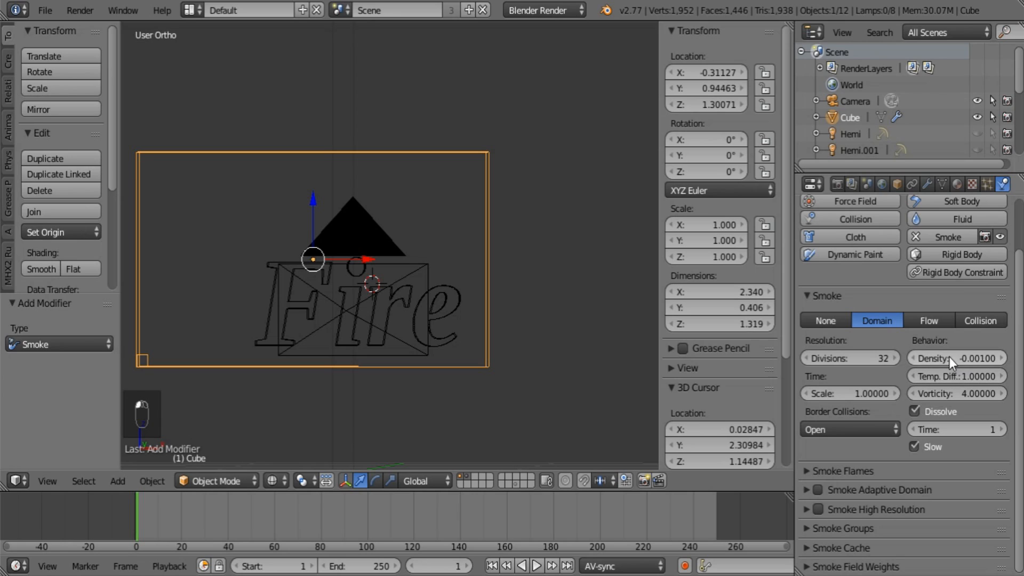
drag(949, 357, 987, 357)
click(949, 357)
text(4)
key(Return)
- Set the Reaction Speed in the domain's Smoke Flames settings to 1
click(808, 475)
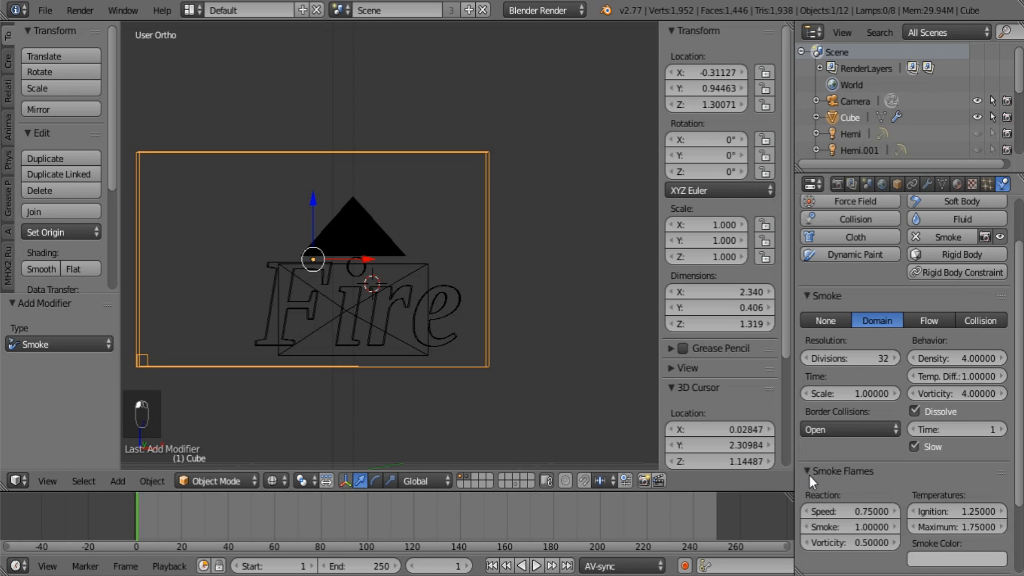
click(849, 510)
text(1)
key(Return)
scroll(849, 495, down, 5)
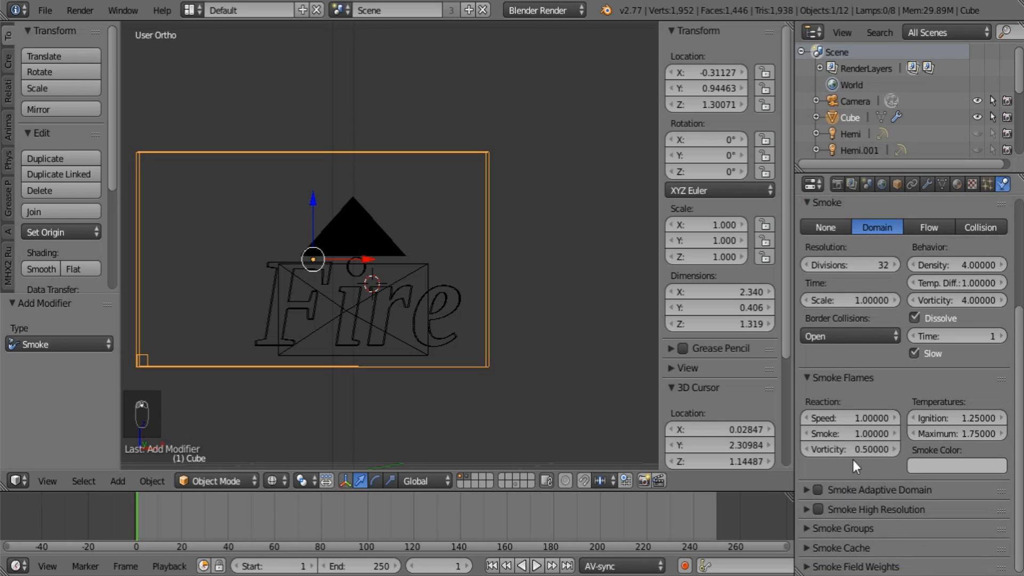
- Set the domain's Smoke Flames reaction to Smoke 0 and Vorticity 2
click(846, 435)
text(0)
key(Return)
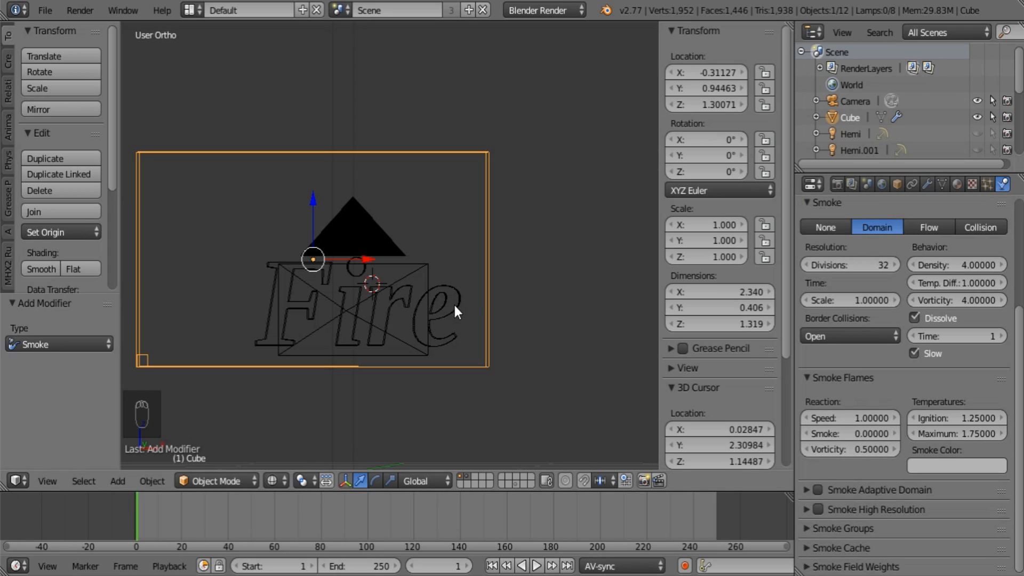
click(853, 452)
text(2)
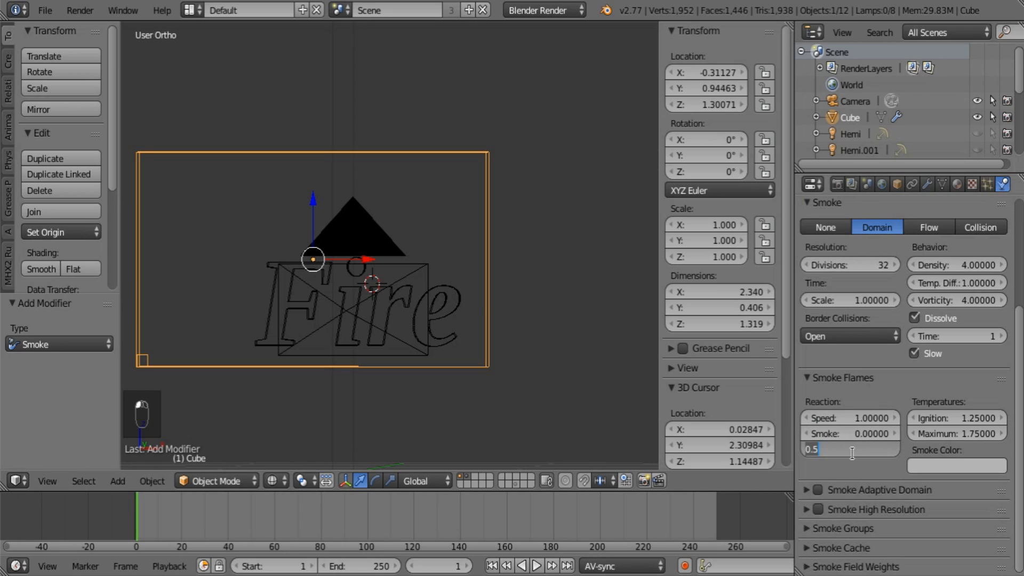
key(Return)
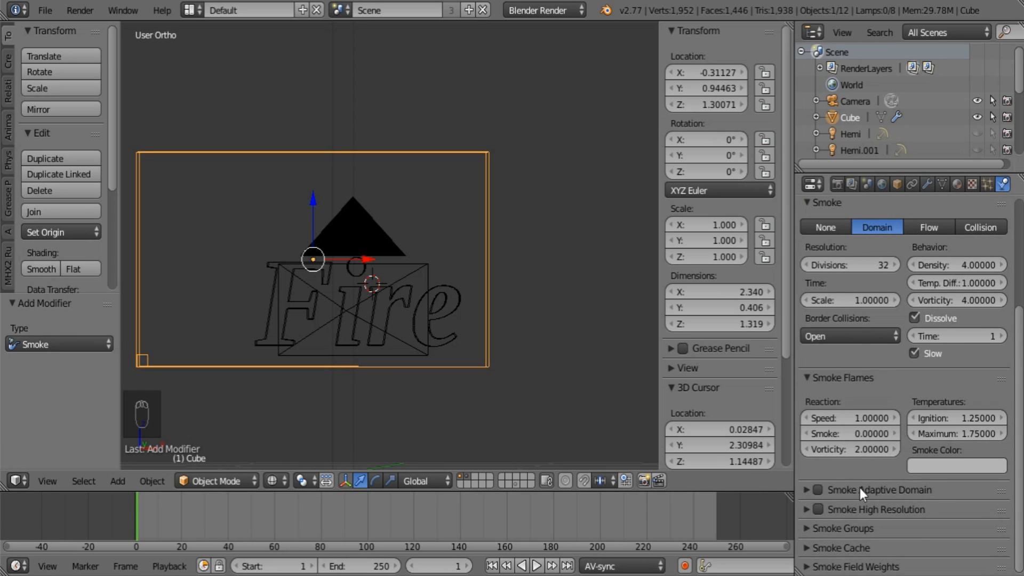
- Select the Fire text and change its smoke flow type to Fire
scroll(858, 485, up, 7)
right_click(449, 302)
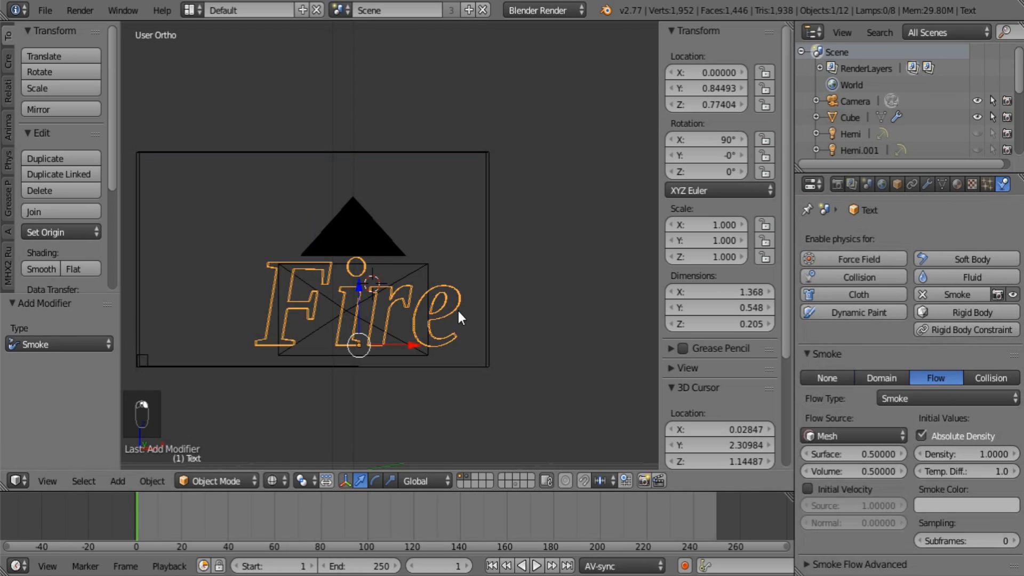
click(947, 391)
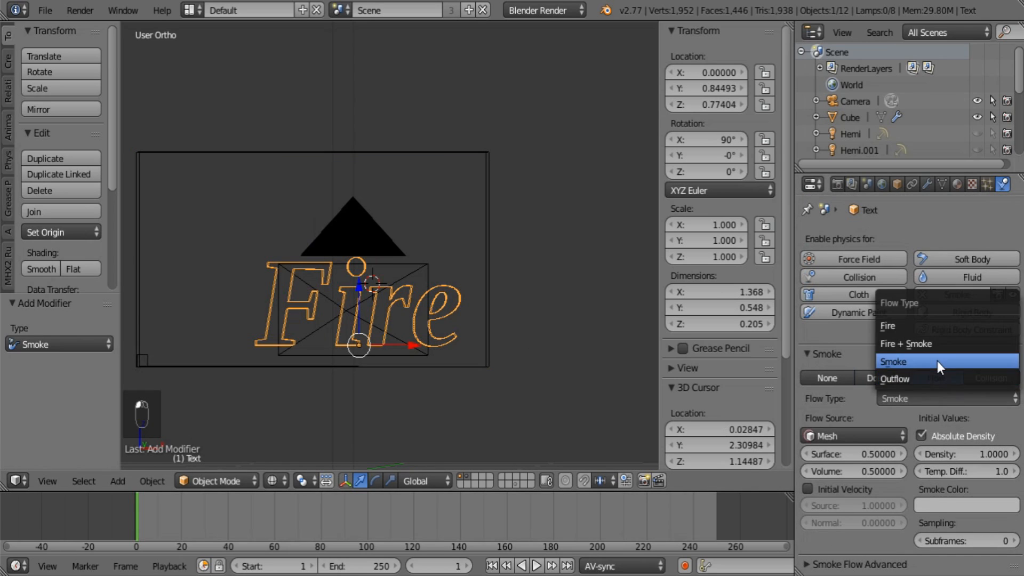
click(933, 327)
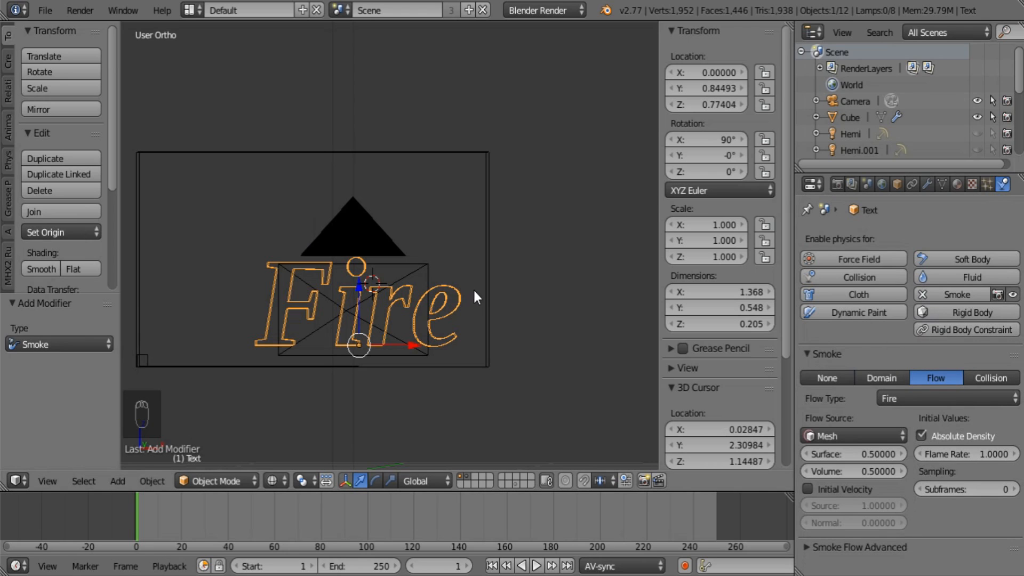
- Select the cube domain and set the timeline's playback sync mode to No Sync
right_click(487, 286)
scroll(884, 450, down, 5)
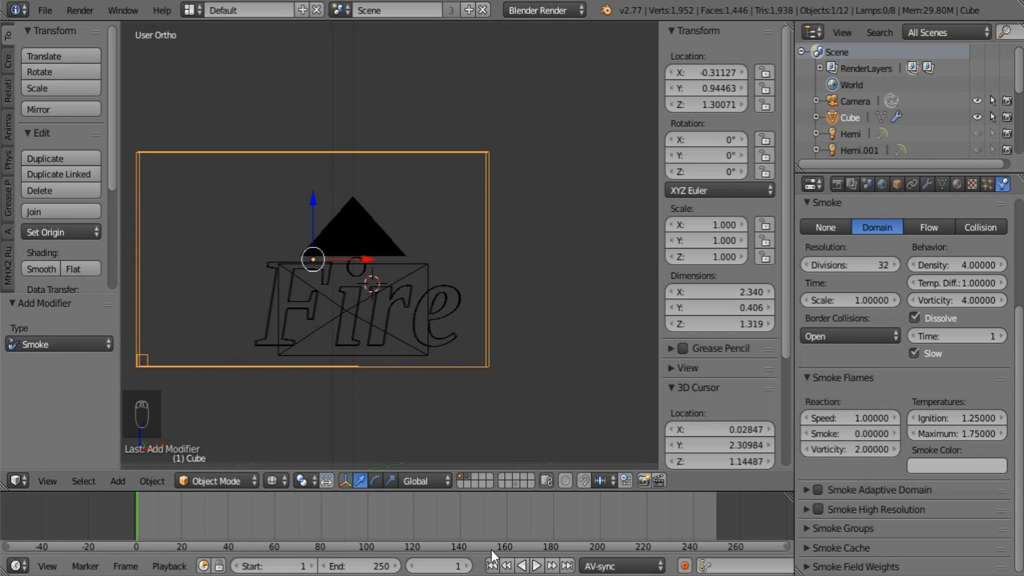
click(613, 566)
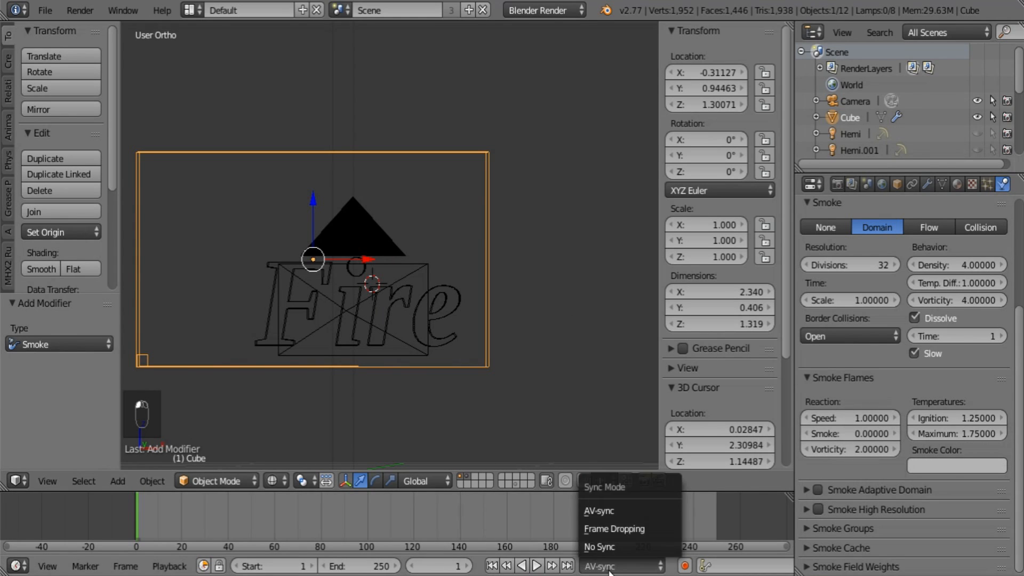
click(619, 533)
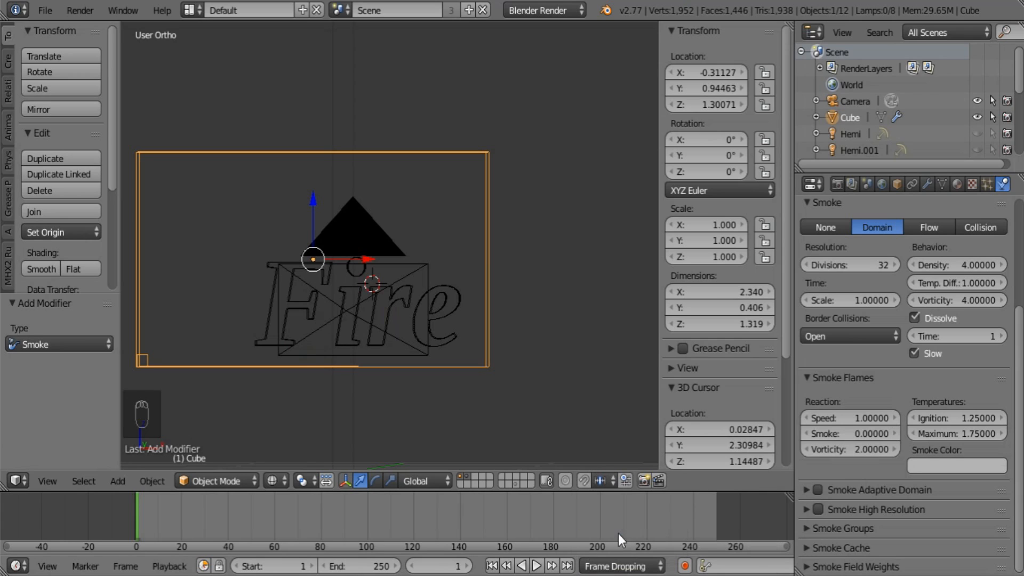
click(581, 566)
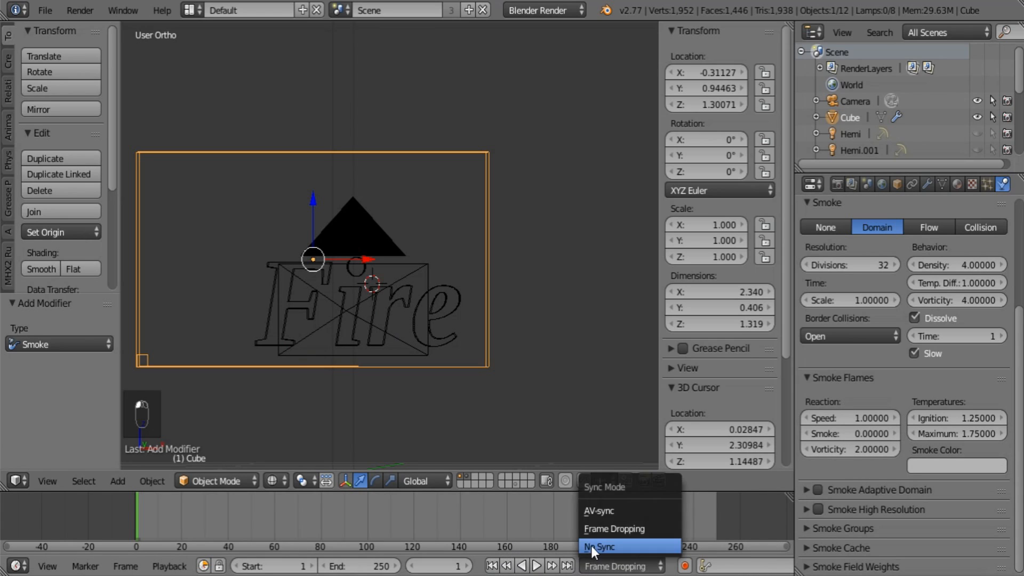
click(589, 549)
- Play the fire simulation, stop it, and examine the flames around the text from another angle with everything deselected
click(536, 567)
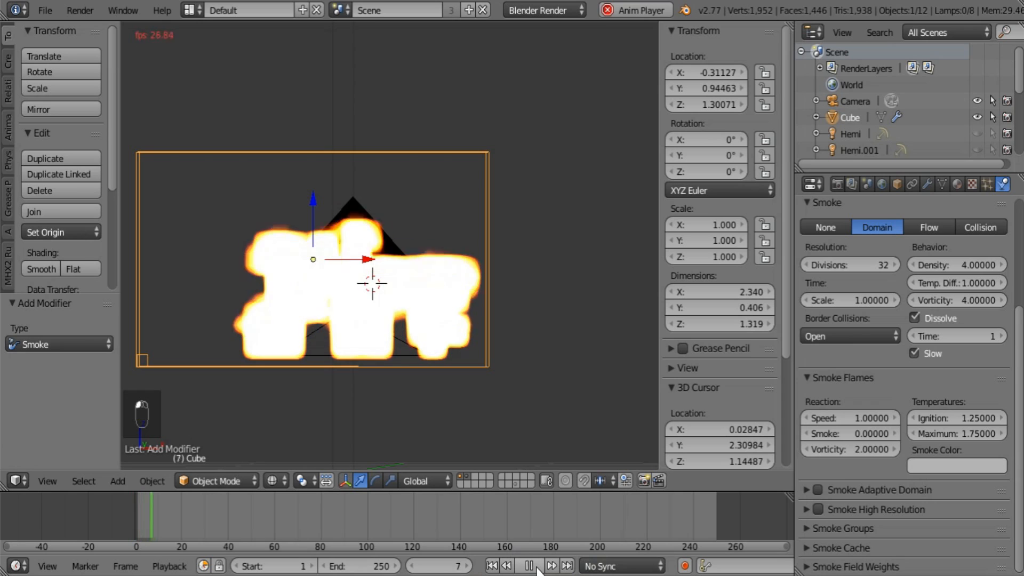
click(538, 568)
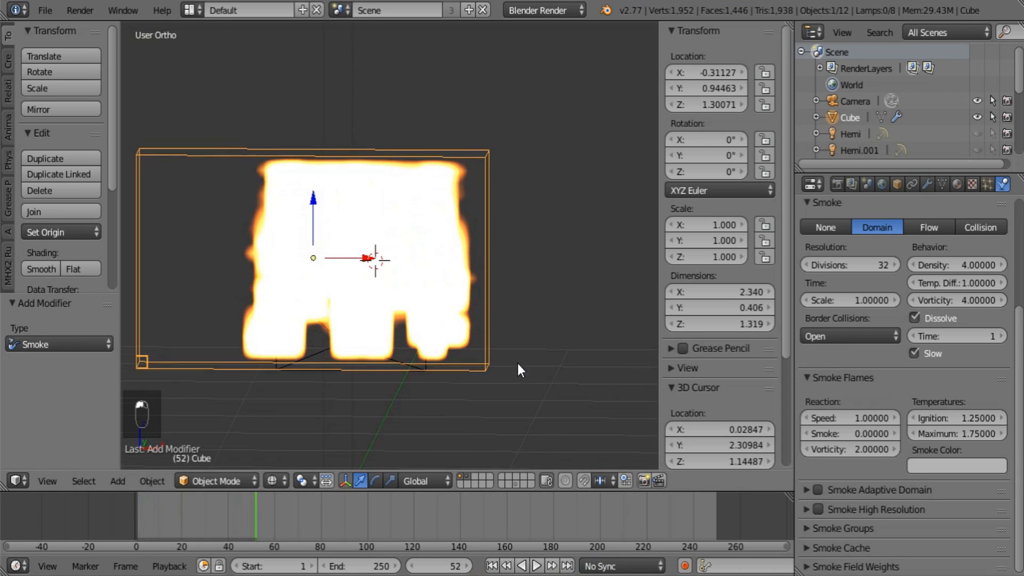
key(a)
right_click(482, 253)
middle_drag(617, 286, 574, 285)
key(a)
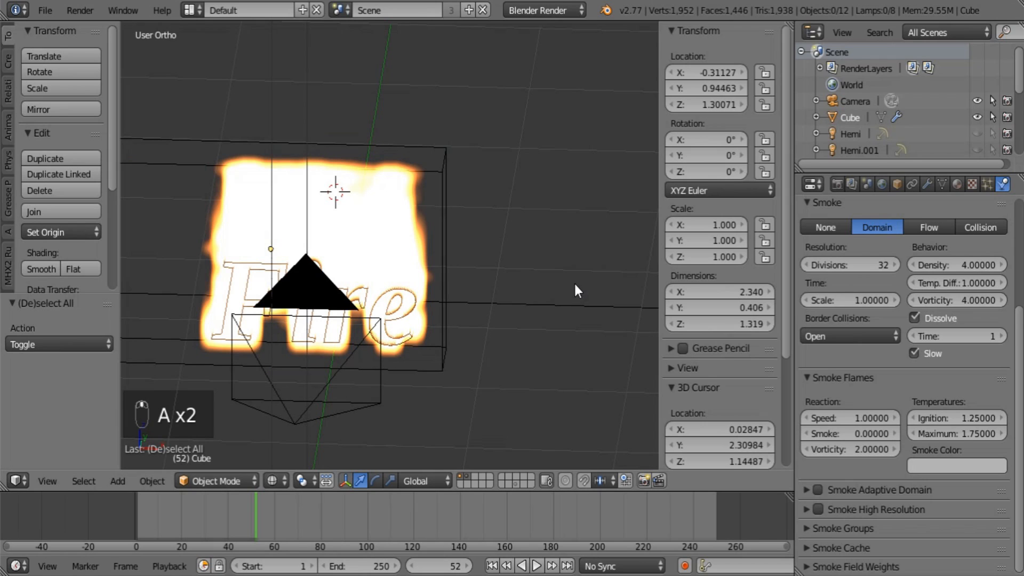
key(shift+a)
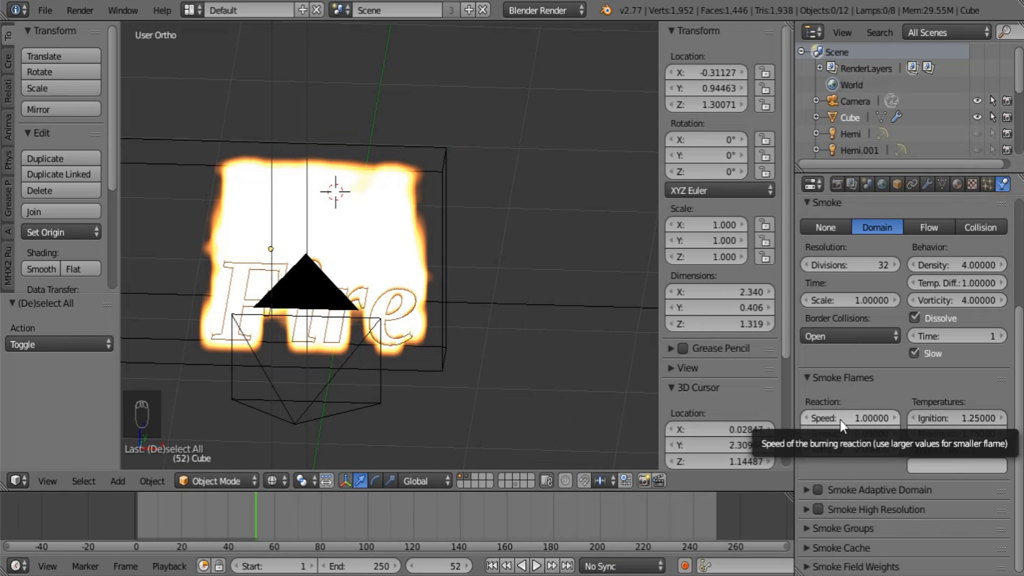
- Set the Smoke Flames reaction speed to 4 and replay the simulation from the first frame
click(840, 419)
text(4)
key(Return)
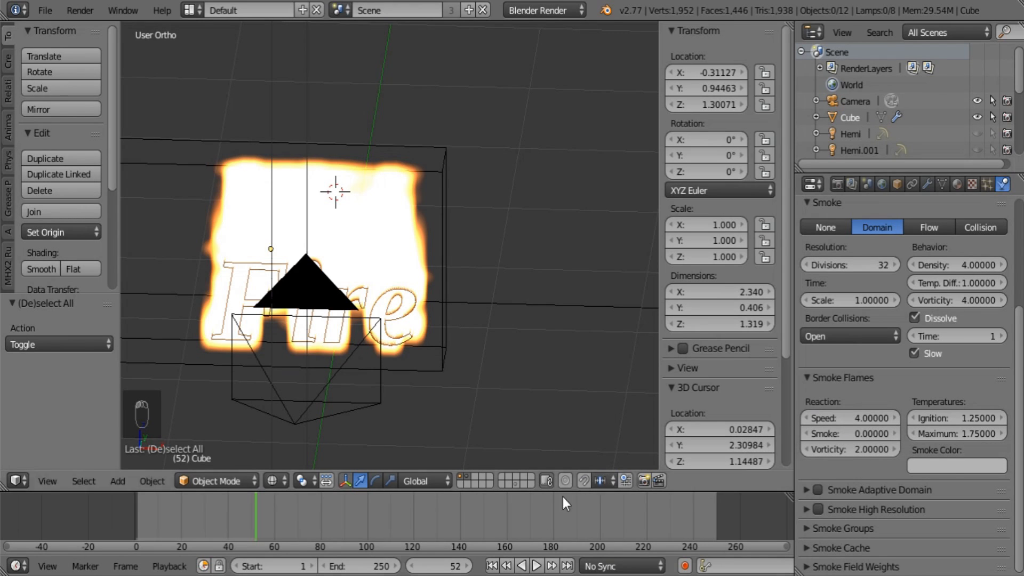
click(491, 566)
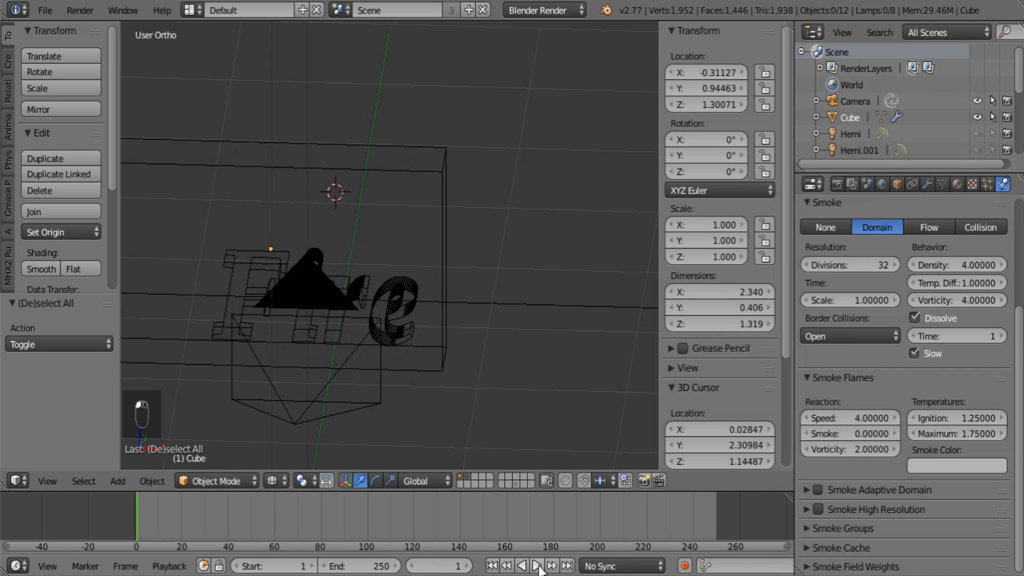
click(537, 566)
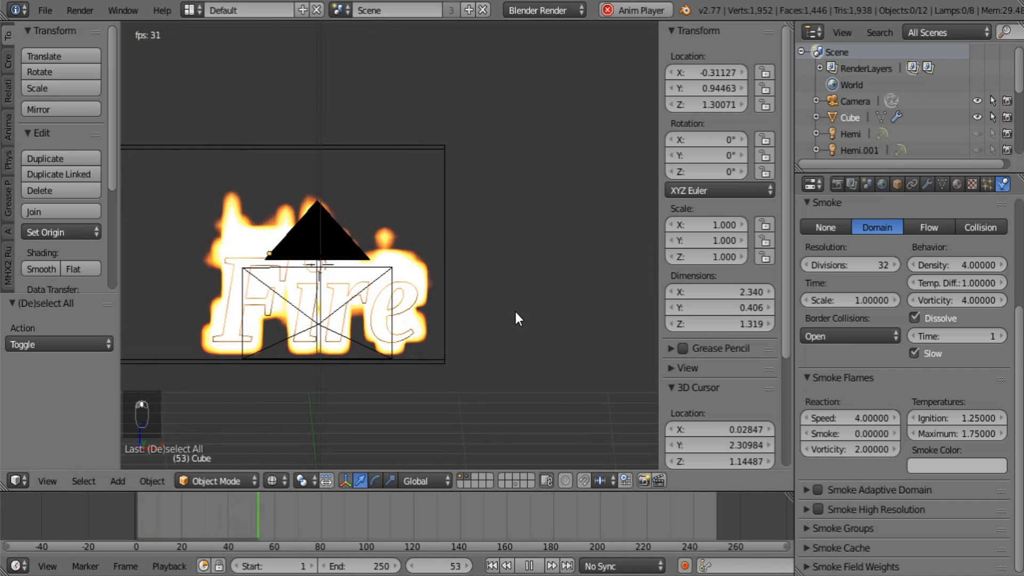
click(529, 566)
- Add a Wind force field to the scene
key(shift+a)
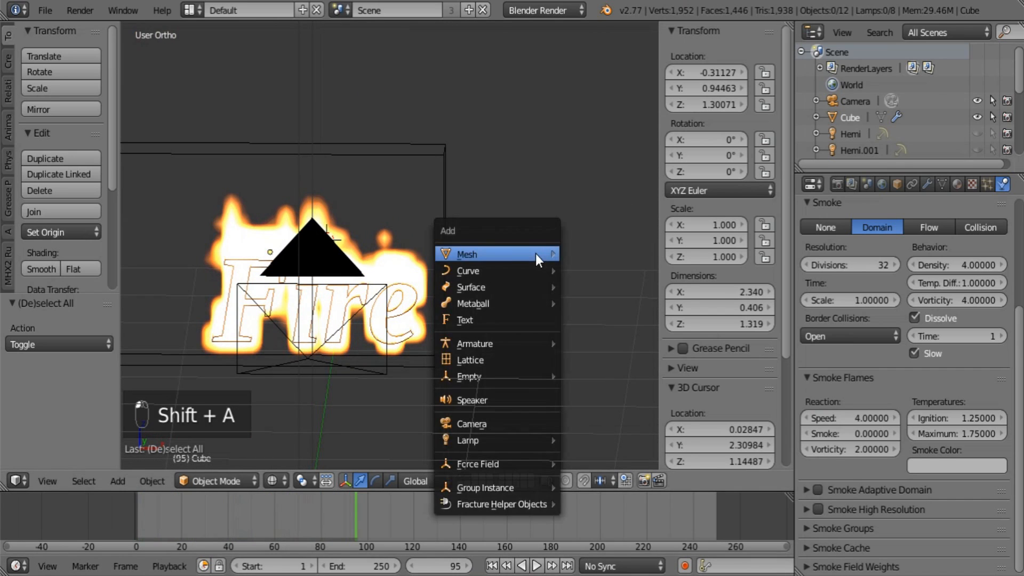
mouse_move(521, 379)
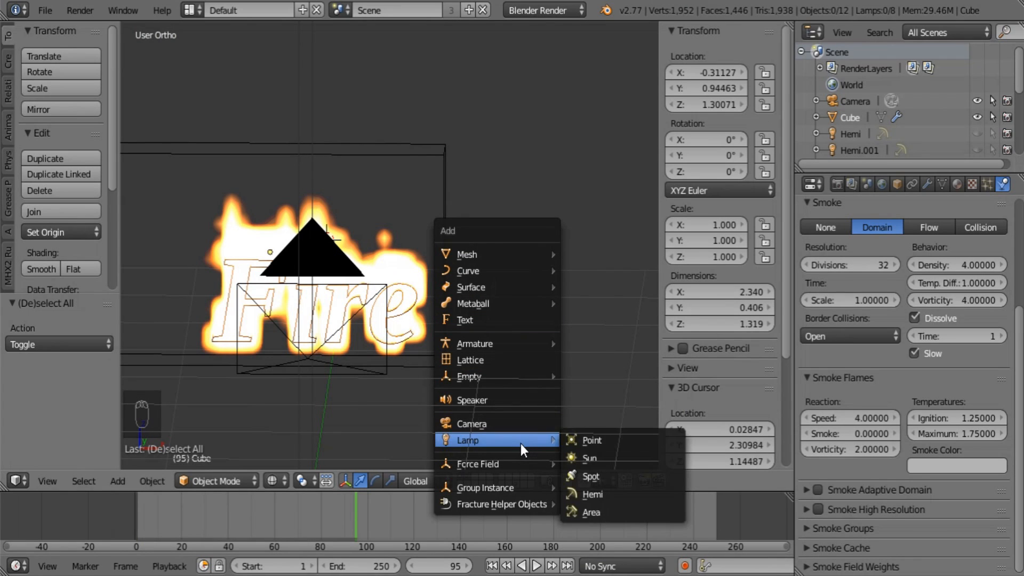
mouse_move(523, 464)
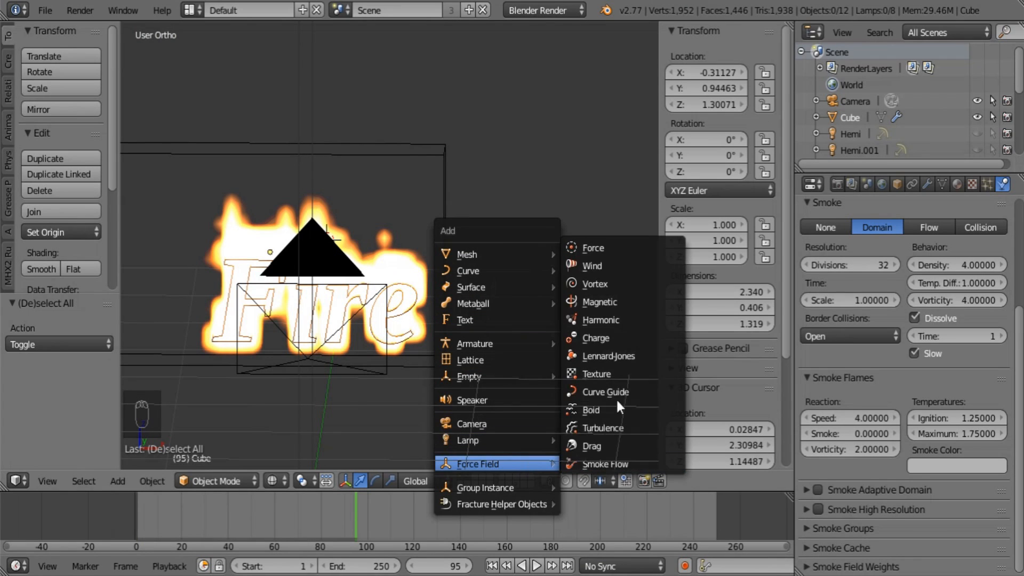
click(612, 265)
scroll(566, 311, down, 2)
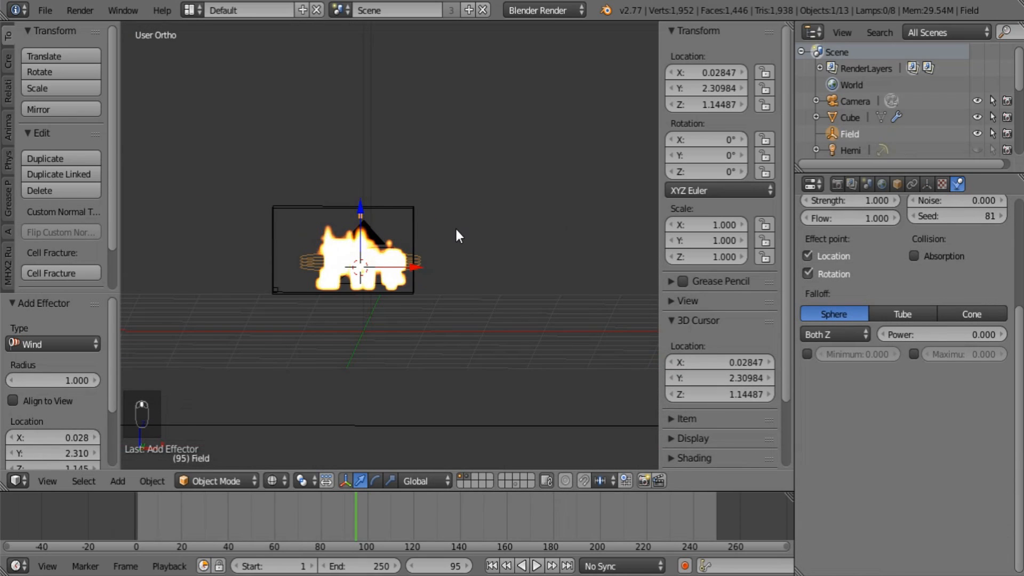
- Rotate the wind field -90° about the Y axis
key(r)
key(y)
key(9)
key(0)
key(minus)
key(Return)
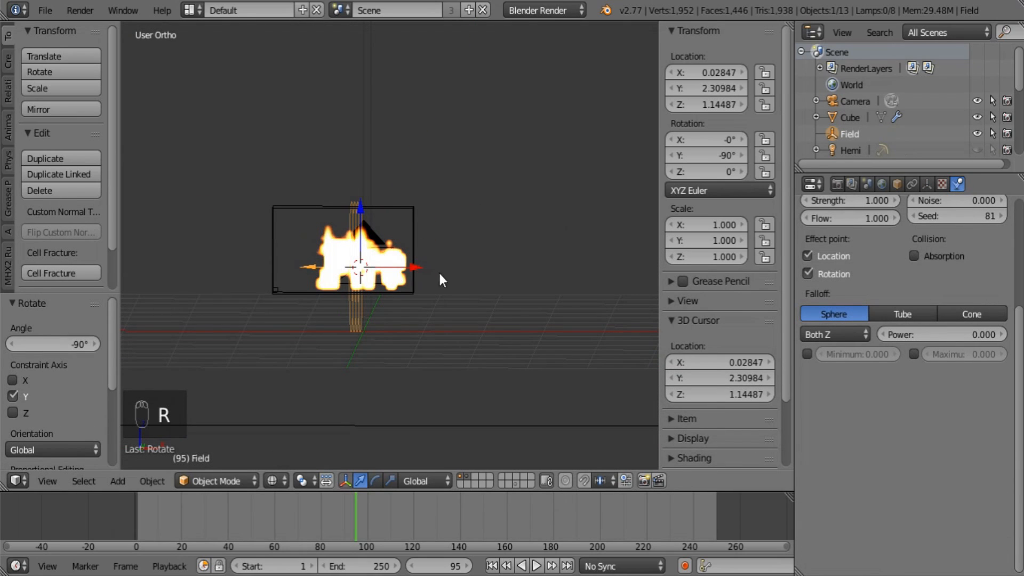
- Rotate the wind field about -24° around global Z and move it beside the domain to about X 2.44, Y 0.02
middle_drag(456, 293, 468, 302)
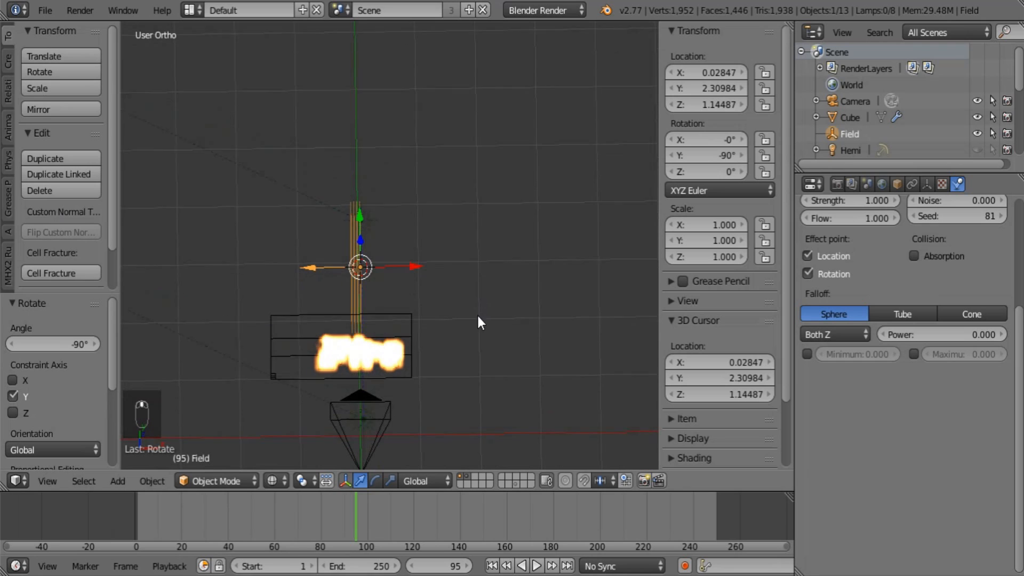
key(r)
key(z)
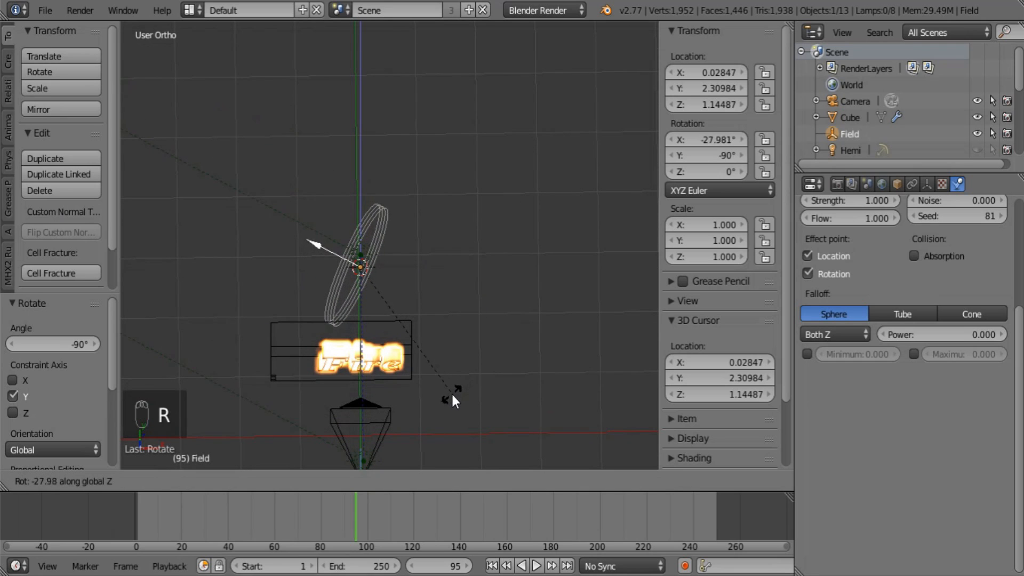
click(418, 340)
drag(416, 264, 511, 225)
middle_drag(511, 225, 464, 219)
drag(552, 240, 431, 302)
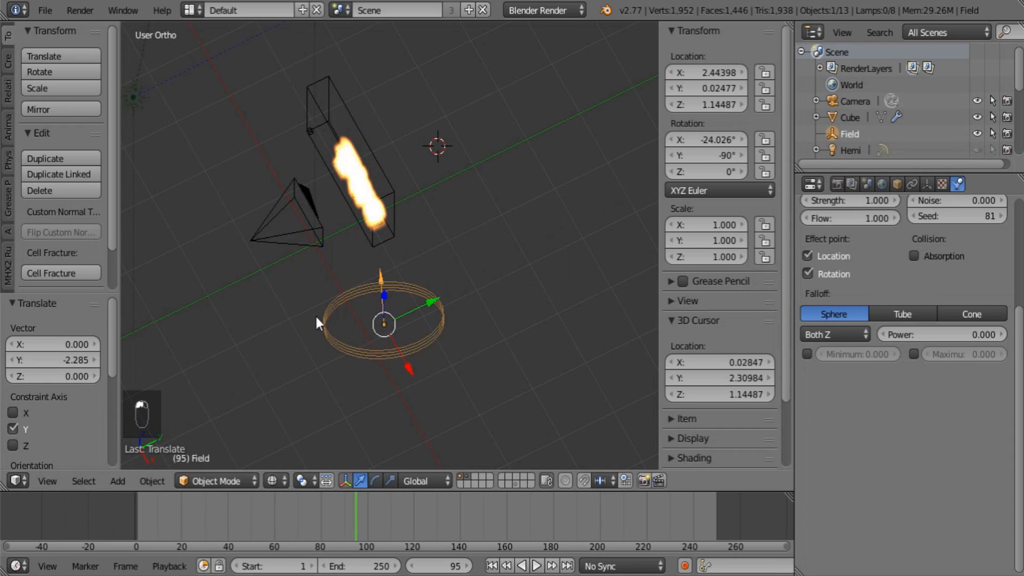
- Rotate the wind field about 13° around global Z so that it points more directly at the text
middle_drag(315, 314, 623, 320)
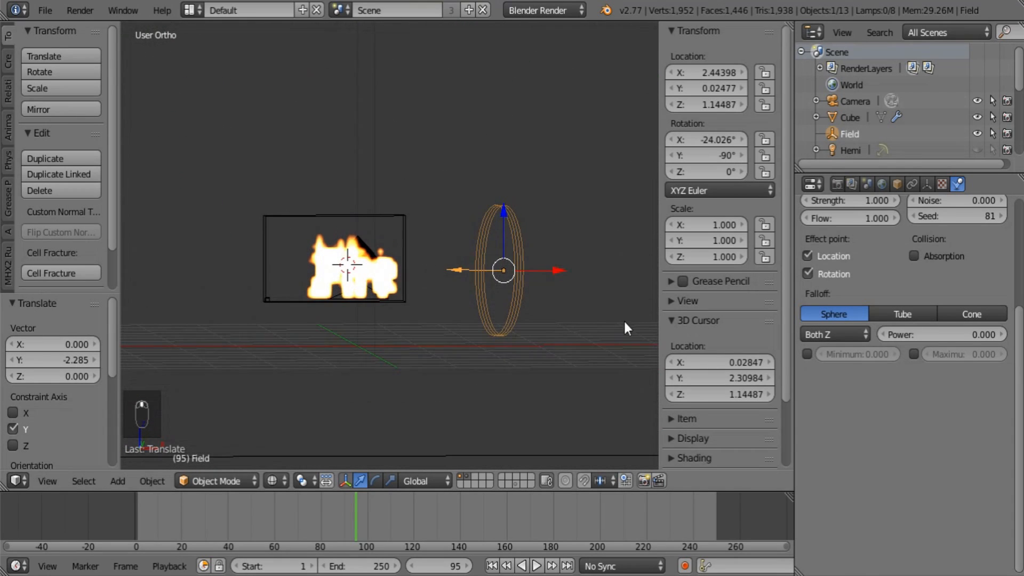
key(r)
key(z)
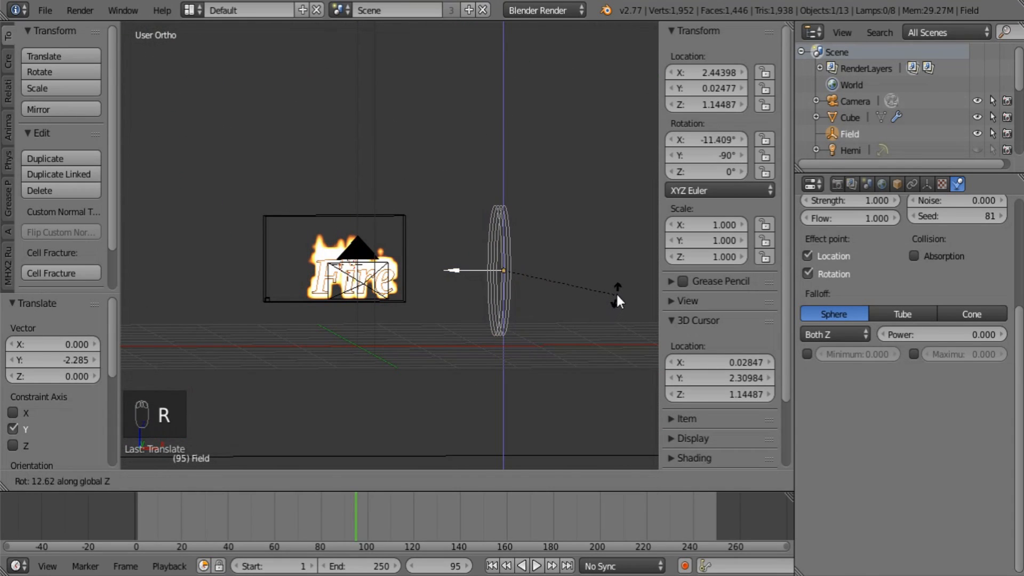
click(617, 292)
- Set the wind force field's strength to 50
scroll(854, 309, up, 3)
click(858, 266)
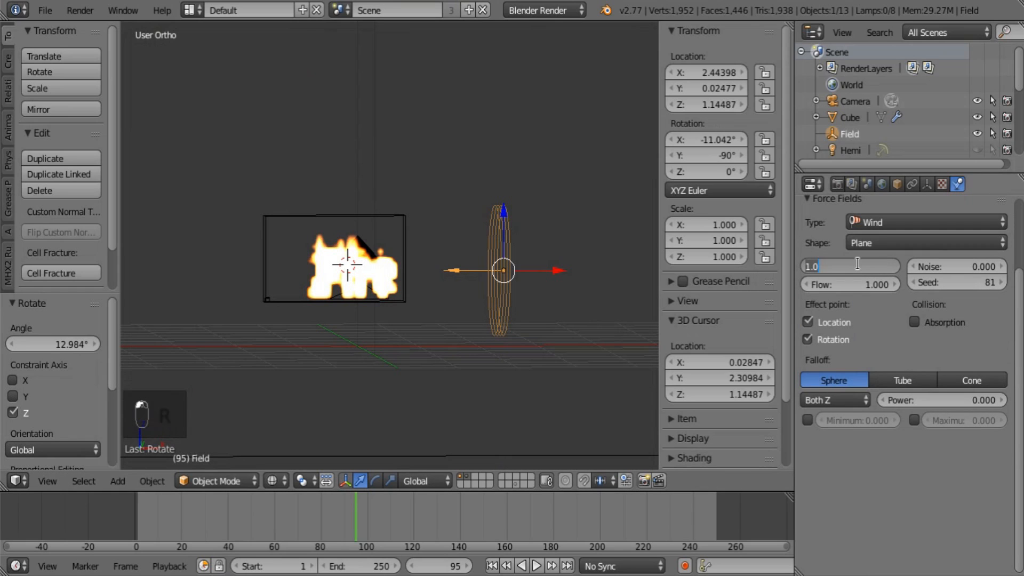
text(50)
key(Return)
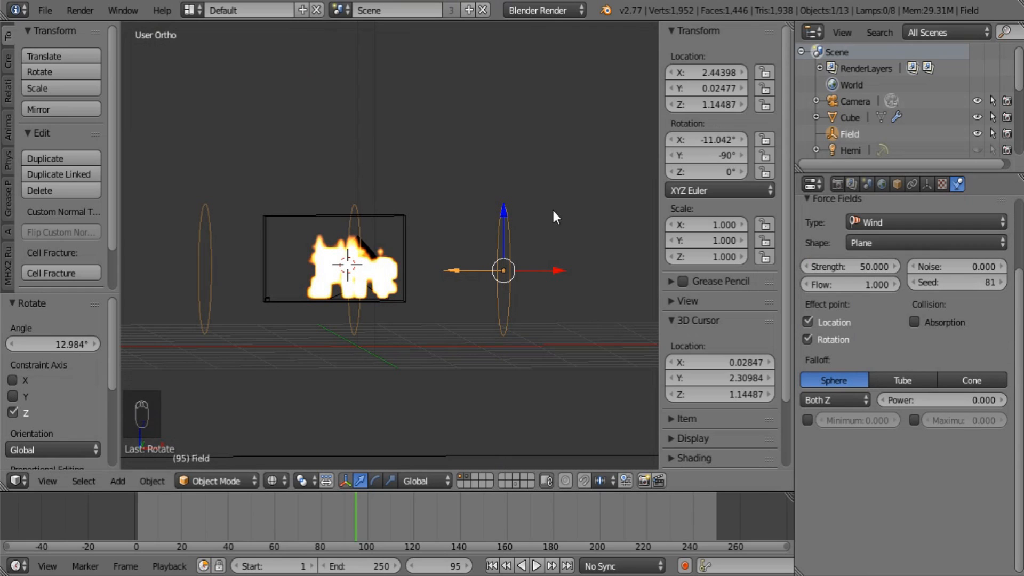
- Select the cube domain and replay the simulation from the first frame to check the wind's effect on the flames
shift+scroll(559, 250, up, 2)
shift+middle_drag(490, 258, 492, 310)
scroll(492, 311, up, 2)
right_click(504, 248)
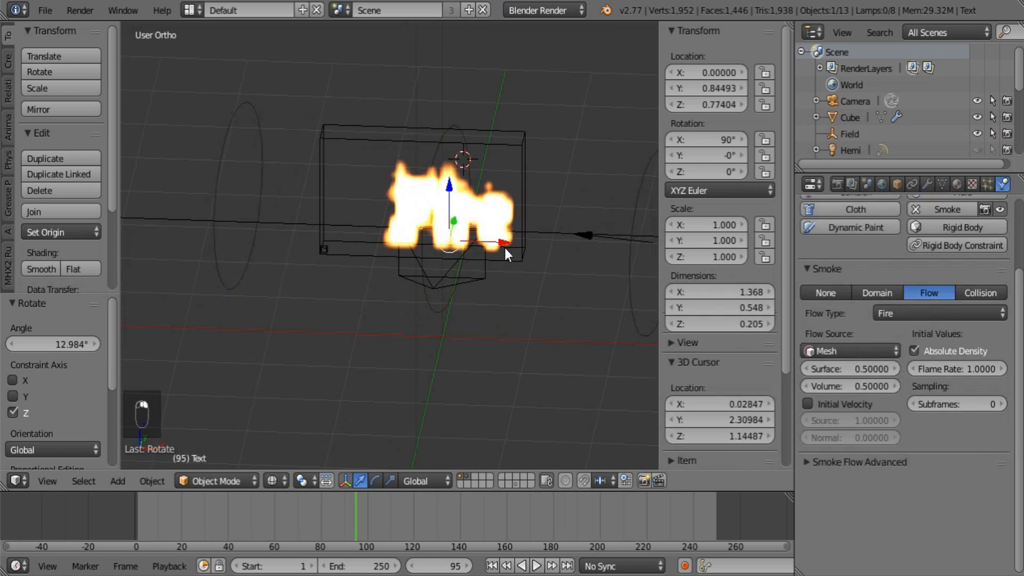
shift+middle_drag(539, 228, 476, 307)
right_click(470, 304)
middle_drag(447, 277, 489, 228)
scroll(480, 266, up, 2)
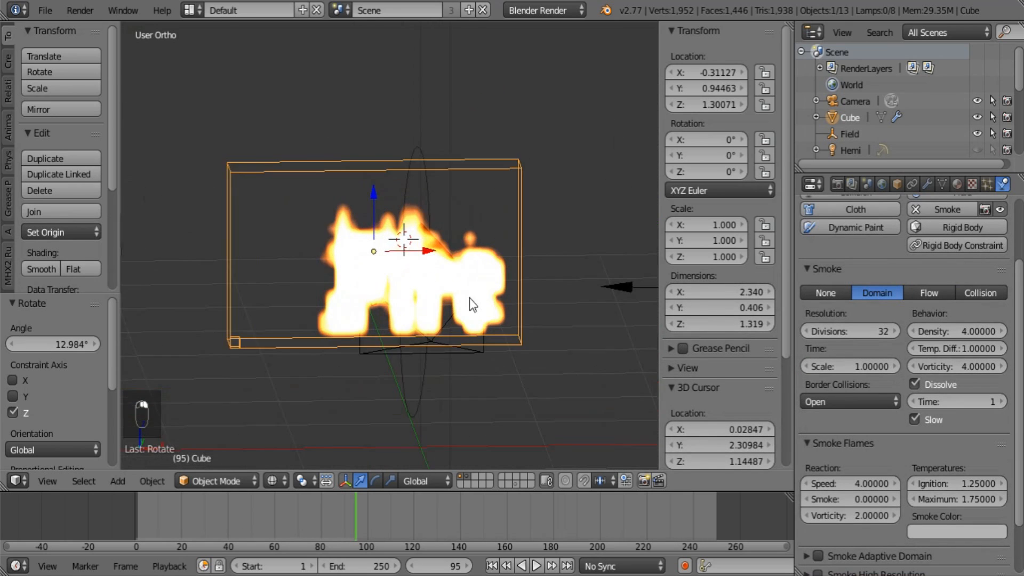
middle_drag(472, 349, 469, 411)
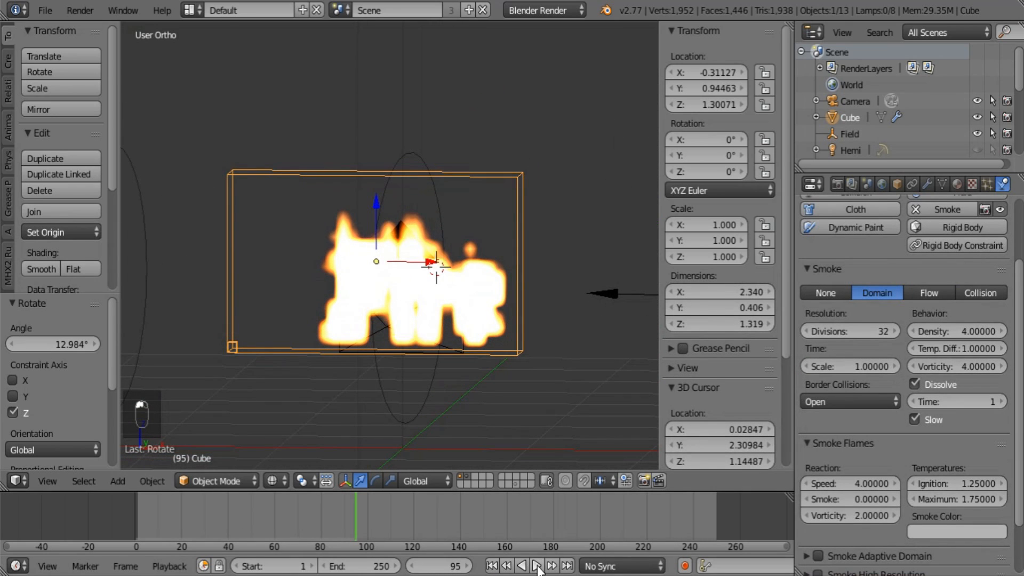
click(492, 566)
click(536, 566)
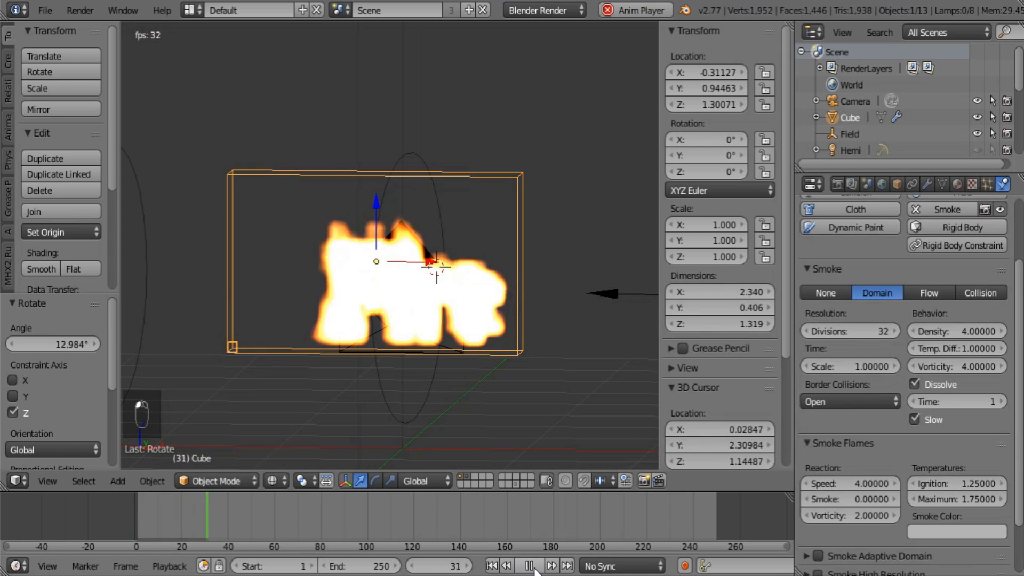
click(536, 566)
- Set the domain's Smoke Flames reaction speed to 3
scroll(938, 488, down, 3)
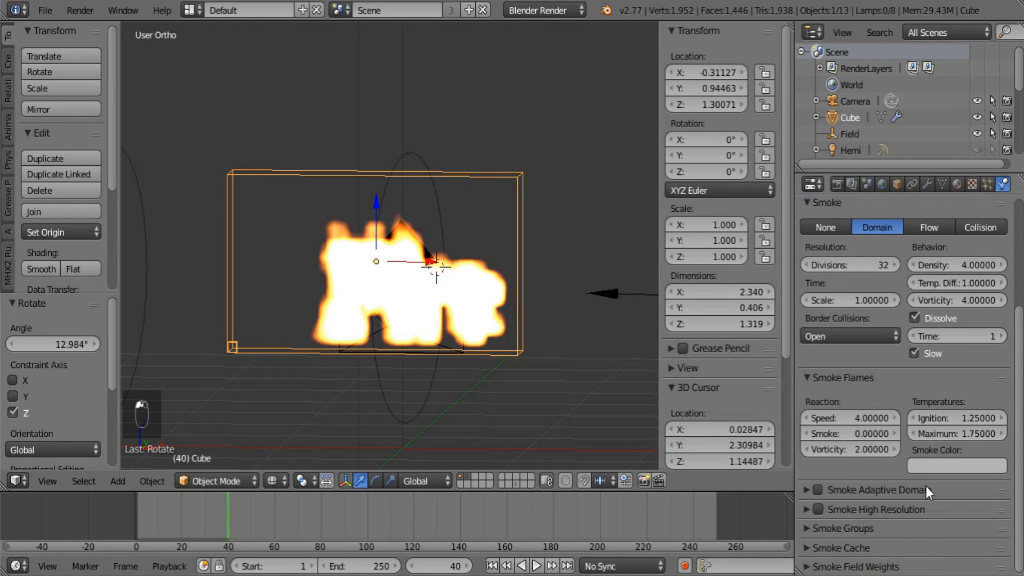
click(856, 419)
text(3)
key(Return)
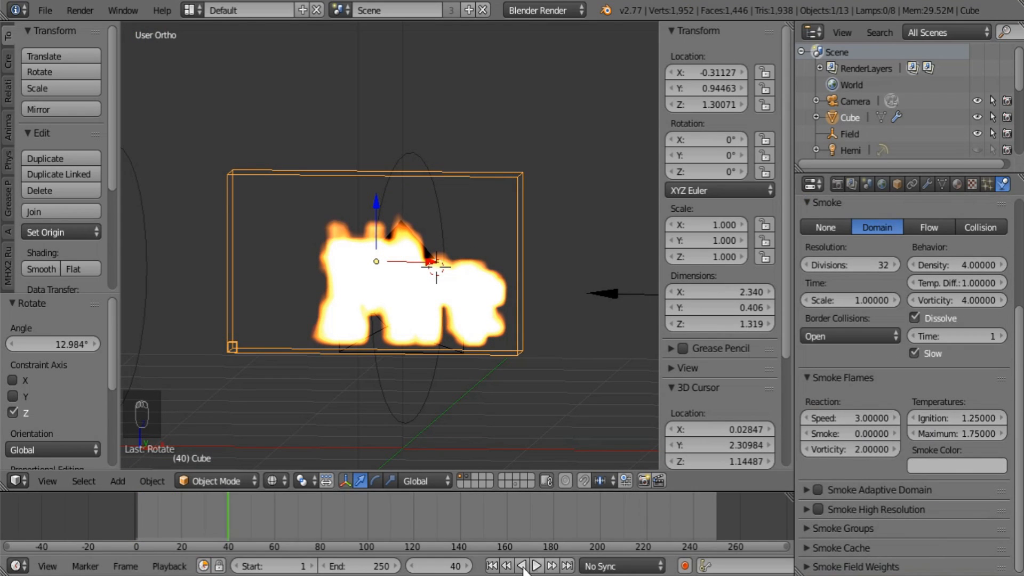
- Replay the simulation from the first frame to check the flames at the current reaction speed
click(492, 567)
click(537, 566)
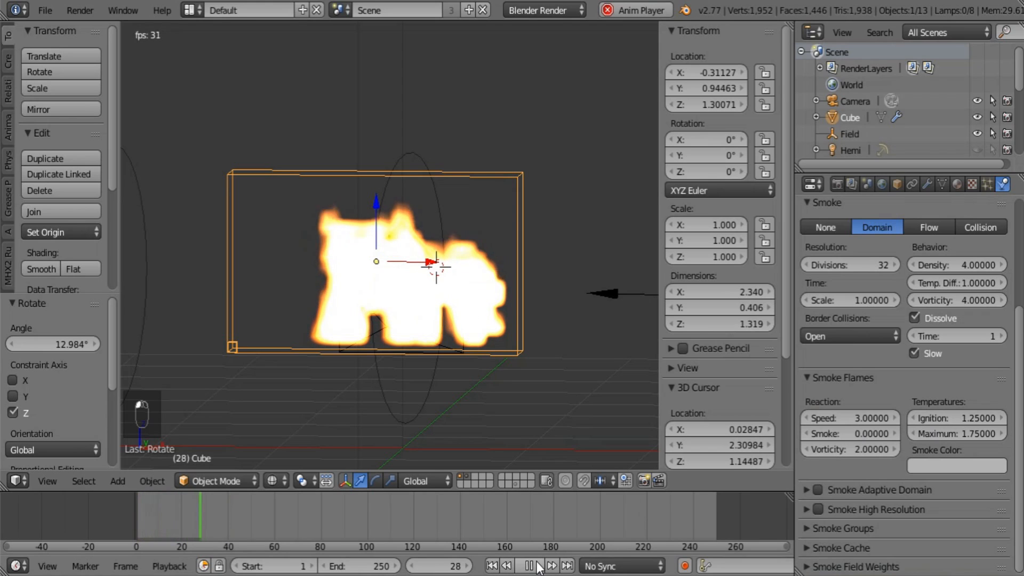
click(537, 564)
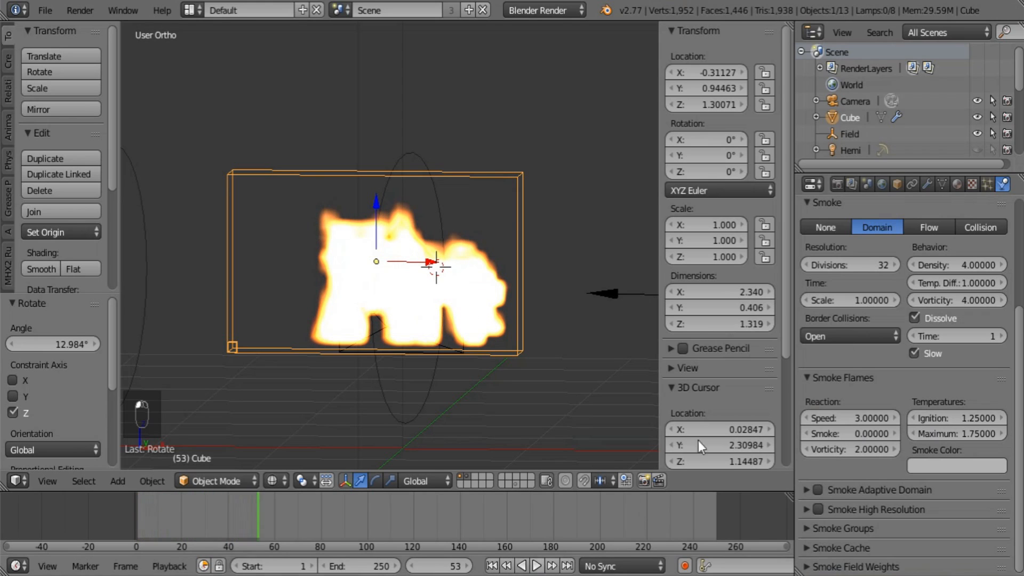
- Set the domain's Smoke Flames reaction speed to 2 and replay the simulation from the first frame
click(833, 417)
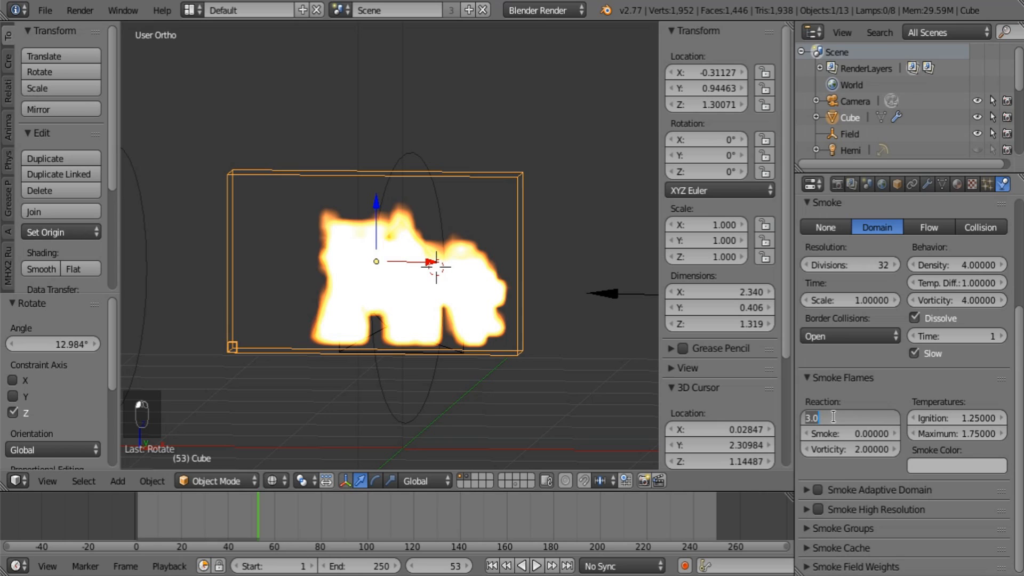
text(2)
key(Return)
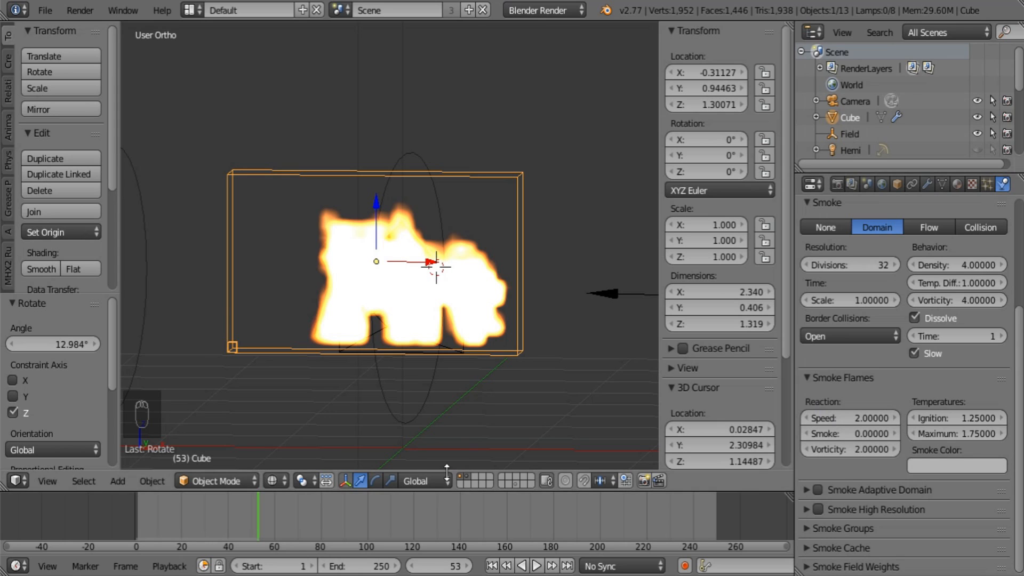
click(492, 567)
click(537, 565)
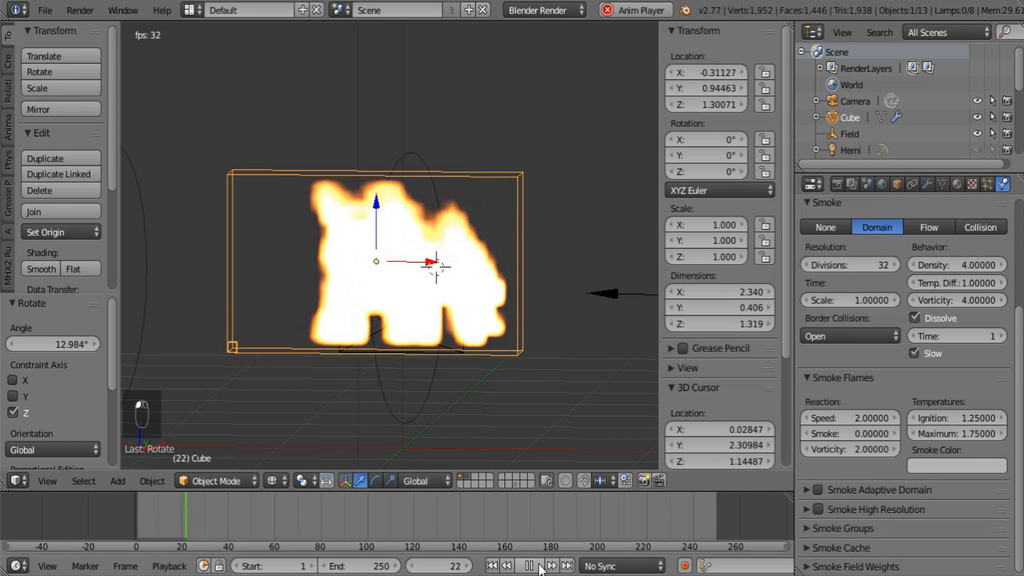
click(540, 566)
- Set the smoke domain's behavior density to 3
click(962, 261)
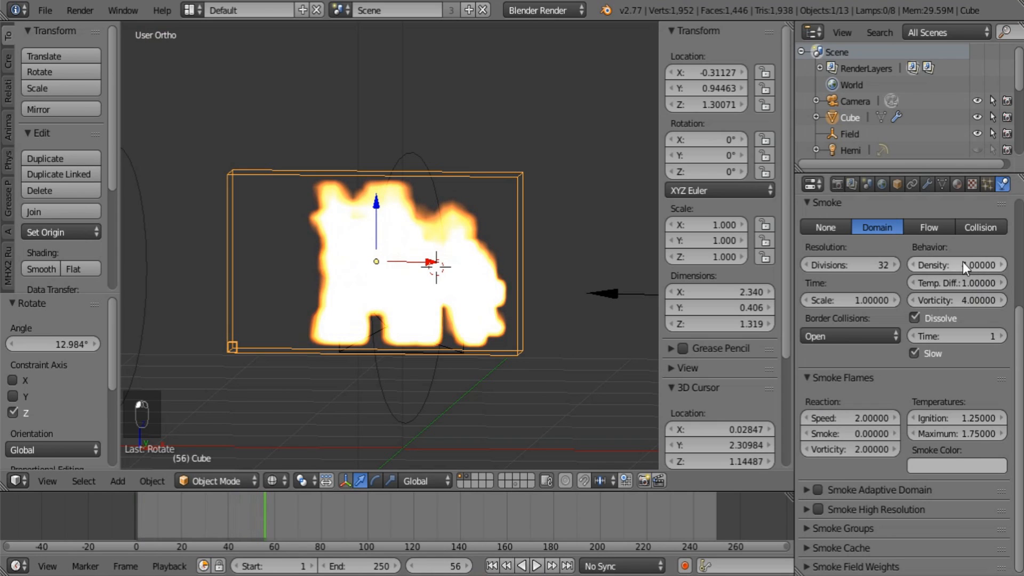
text(3)
key(Return)
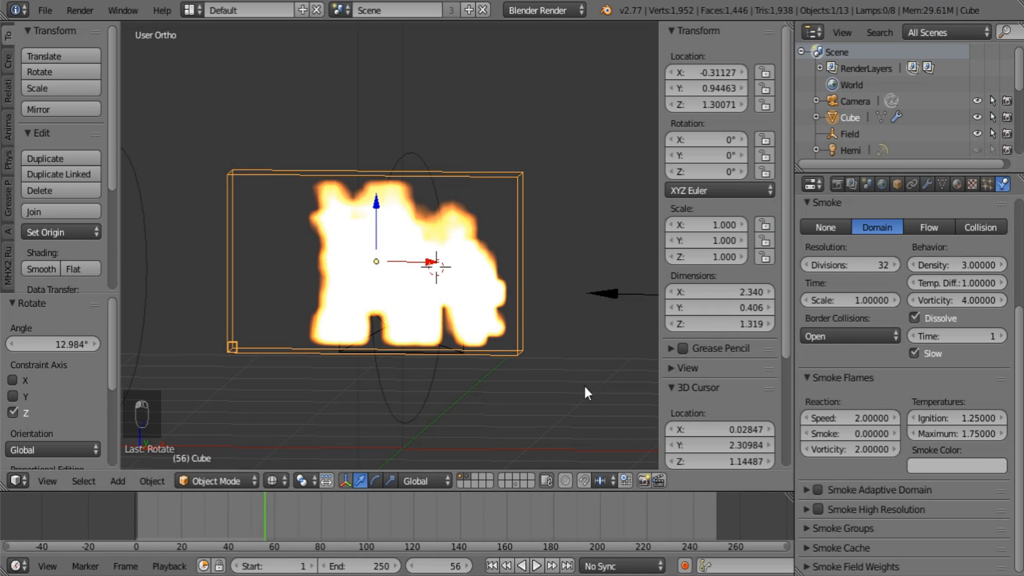
- Set the smoke domain's behavior density to 5 and its temperature difference to 0.5
click(964, 262)
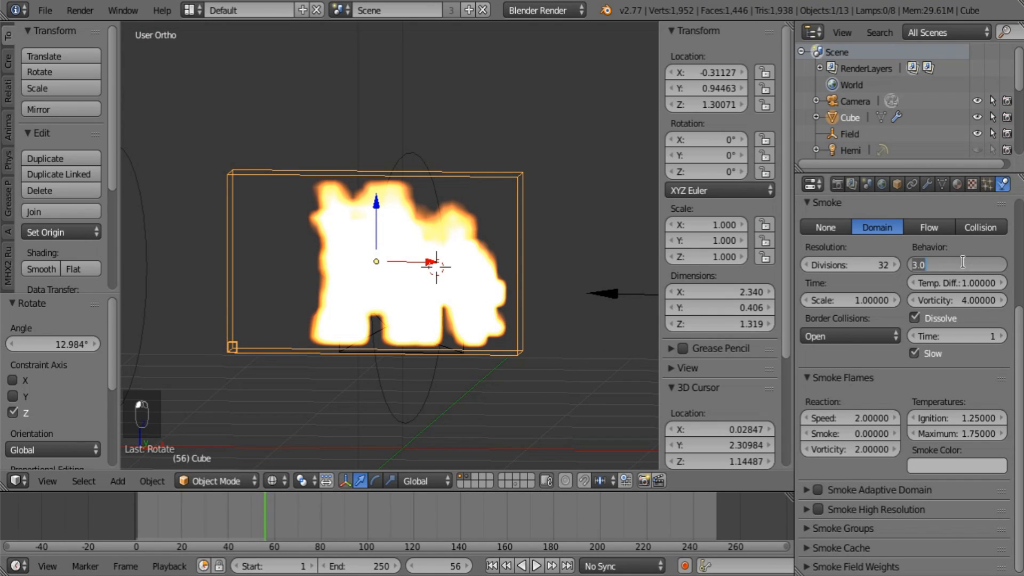
text(5)
key(Return)
click(955, 283)
text(0.5)
key(Return)
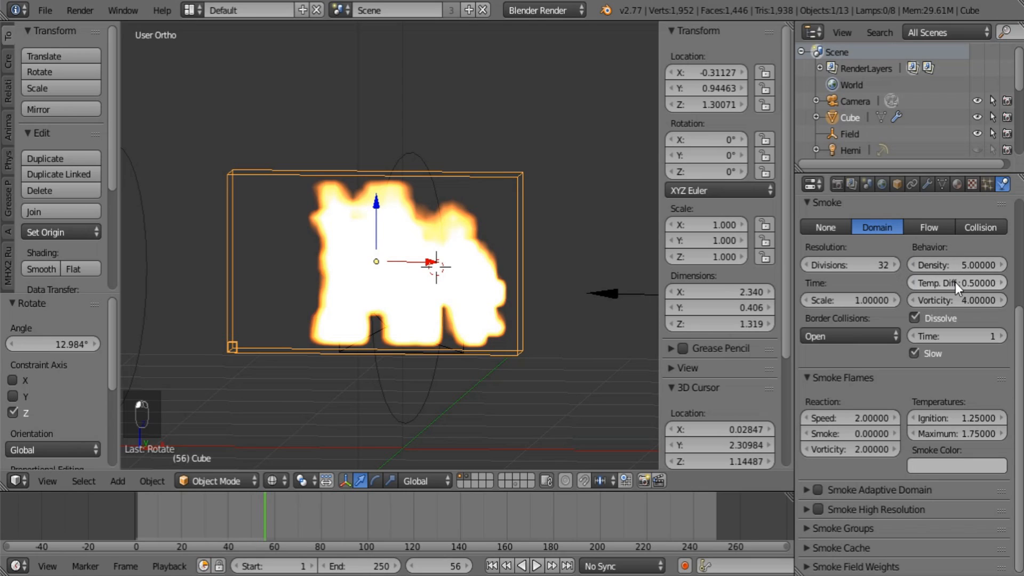
- Replay the simulation from the first frame to check how the density and temperature difference affect the flames
click(492, 566)
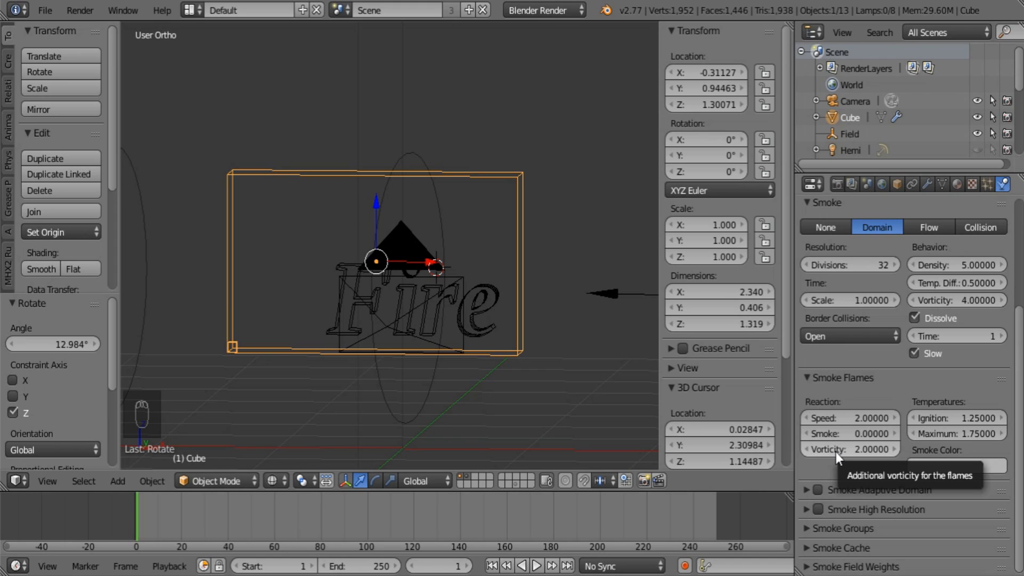
click(958, 301)
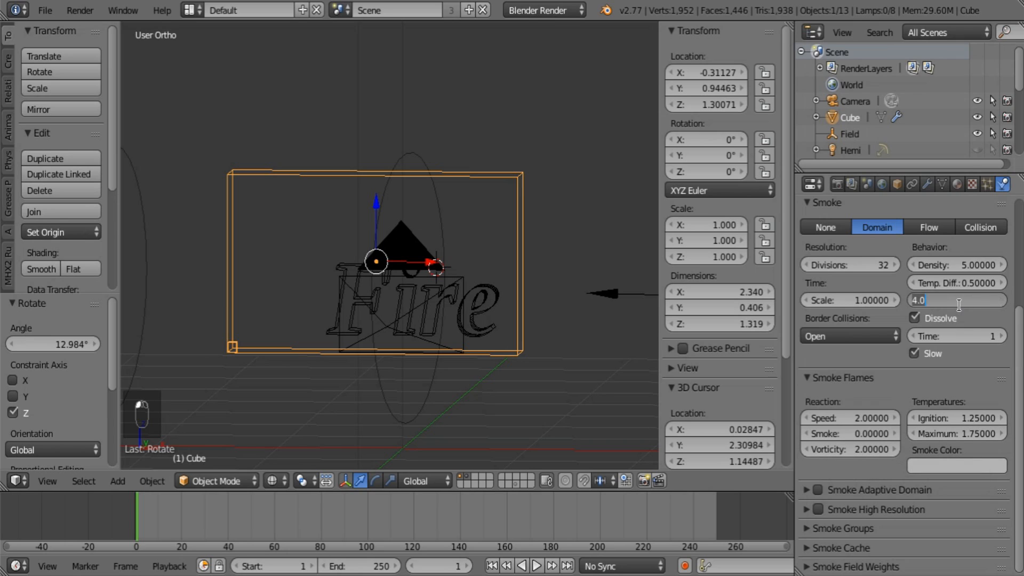
key(Return)
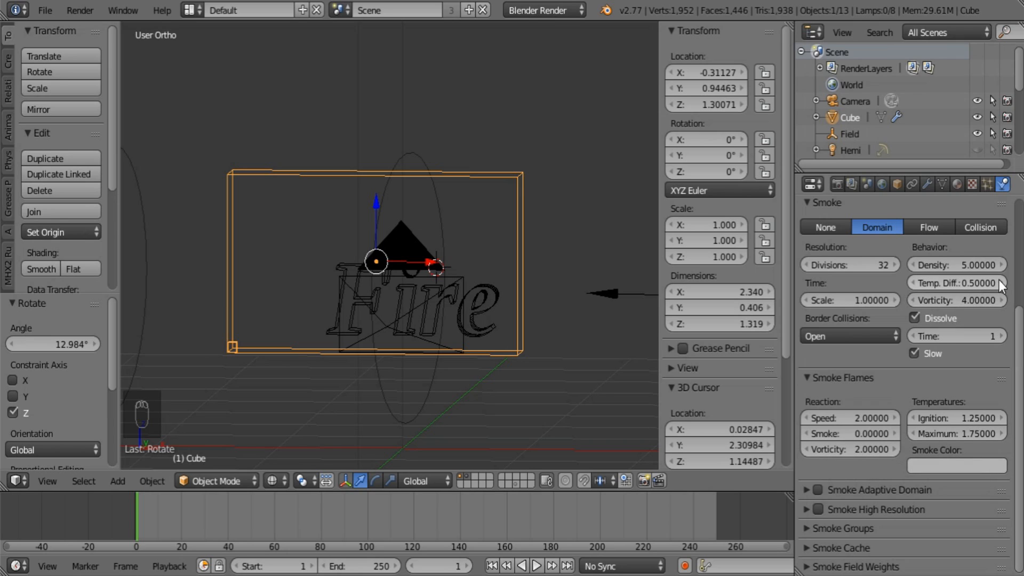
click(489, 567)
click(535, 567)
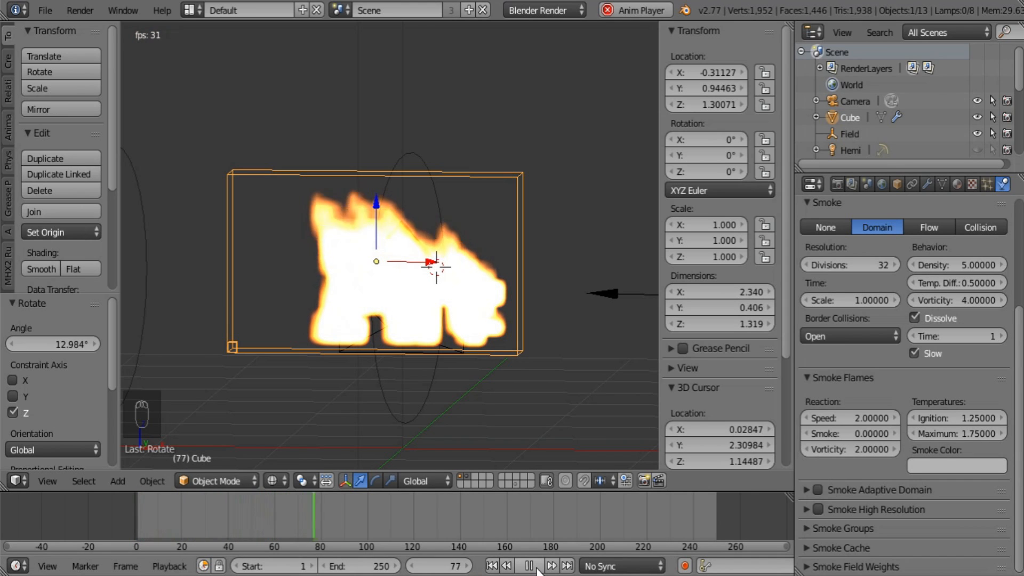
- Set the wind force field's strength to 150, flow to 10 and noise to 1
right_click(599, 301)
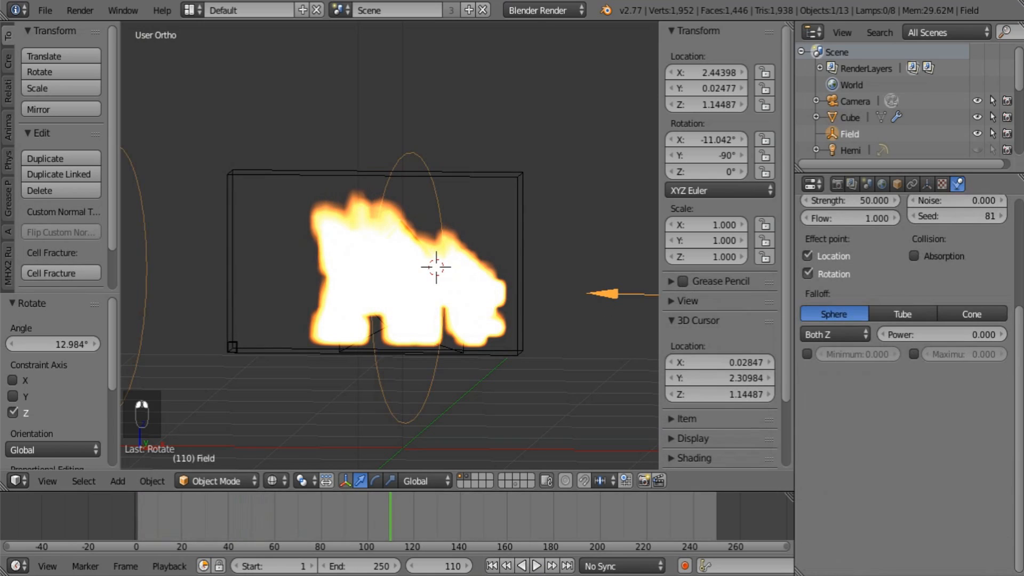
scroll(882, 357, up, 5)
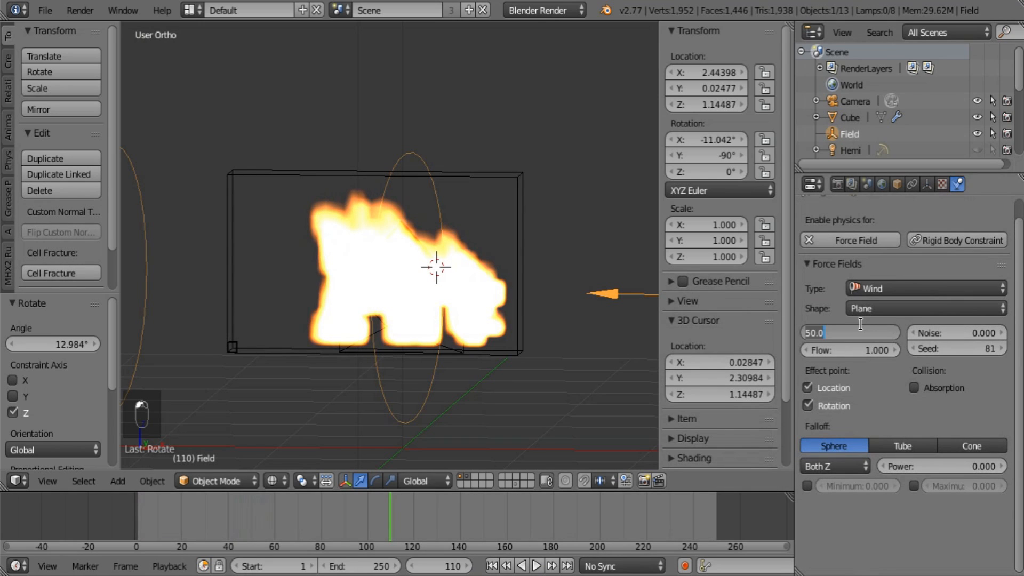
text(150)
key(Return)
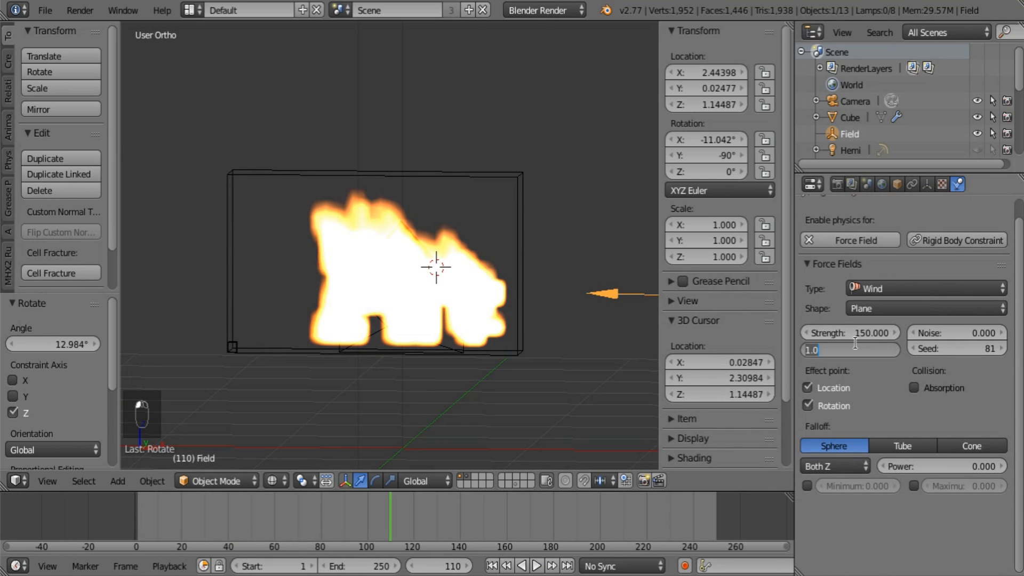
click(936, 331)
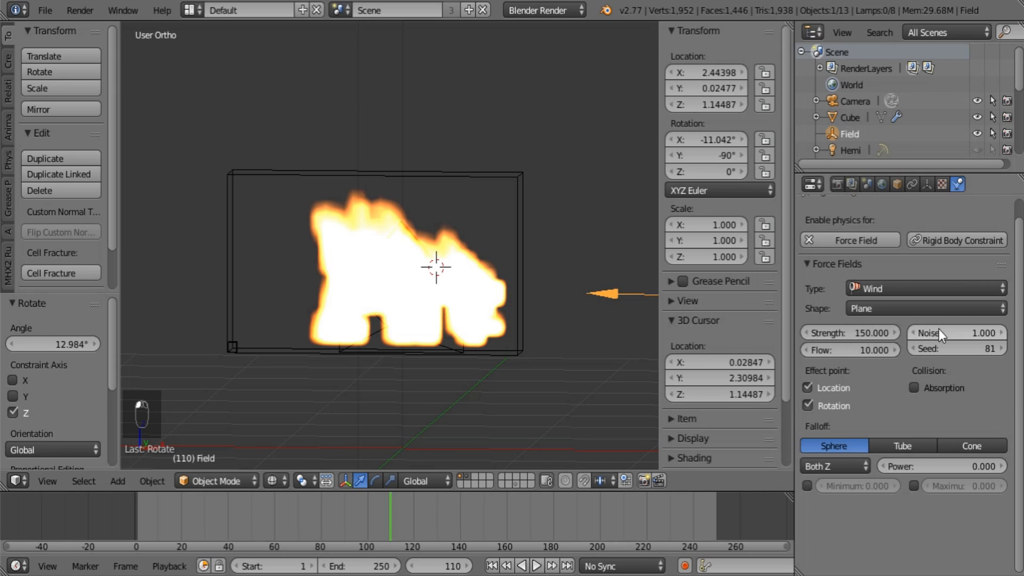
- Replay the simulation from the first frame to check the stronger, noisier wind on the flames
click(490, 566)
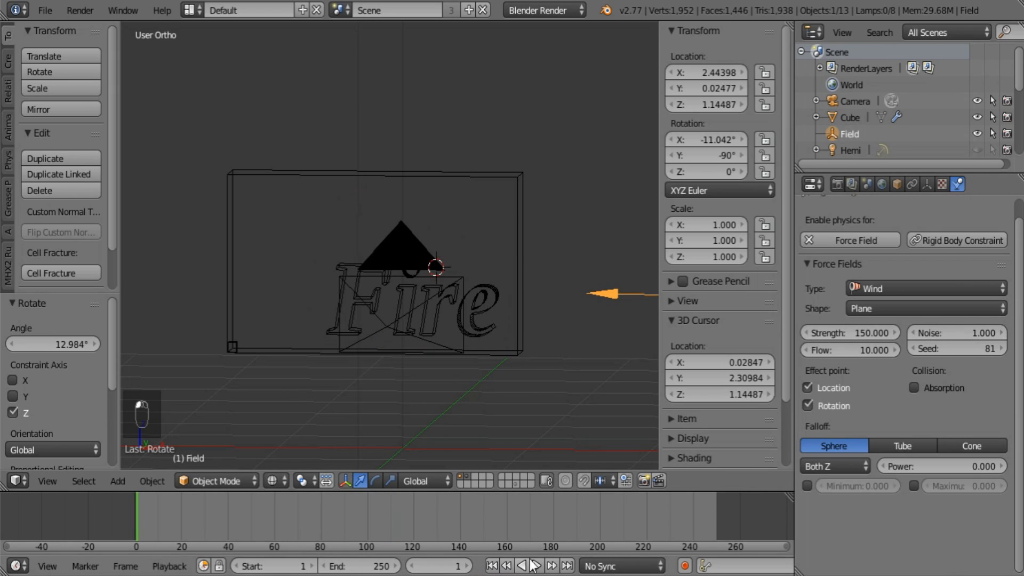
click(536, 566)
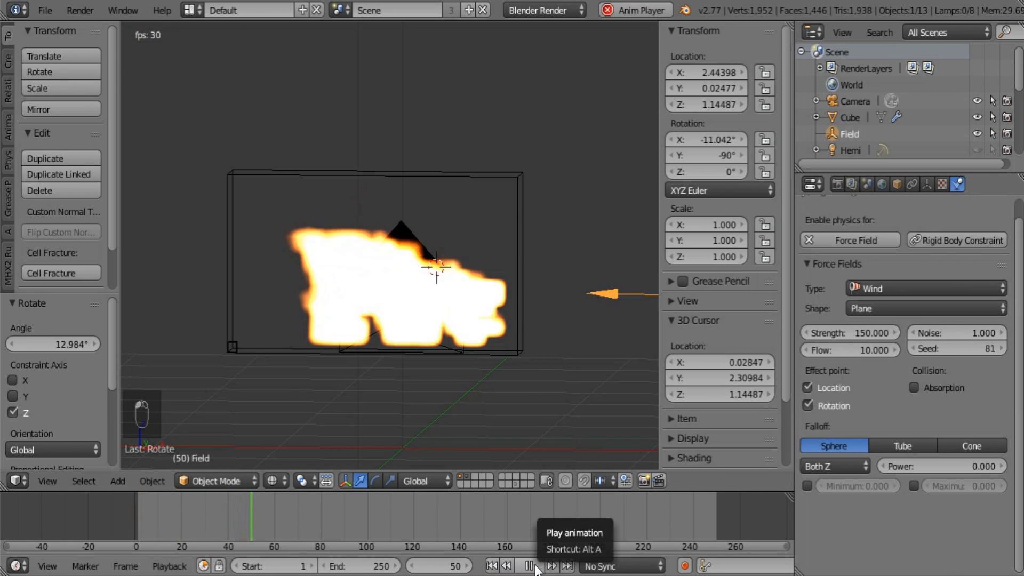
click(534, 566)
- Select the cube domain and set its Smoke Flames reaction speed to 1
right_click(509, 218)
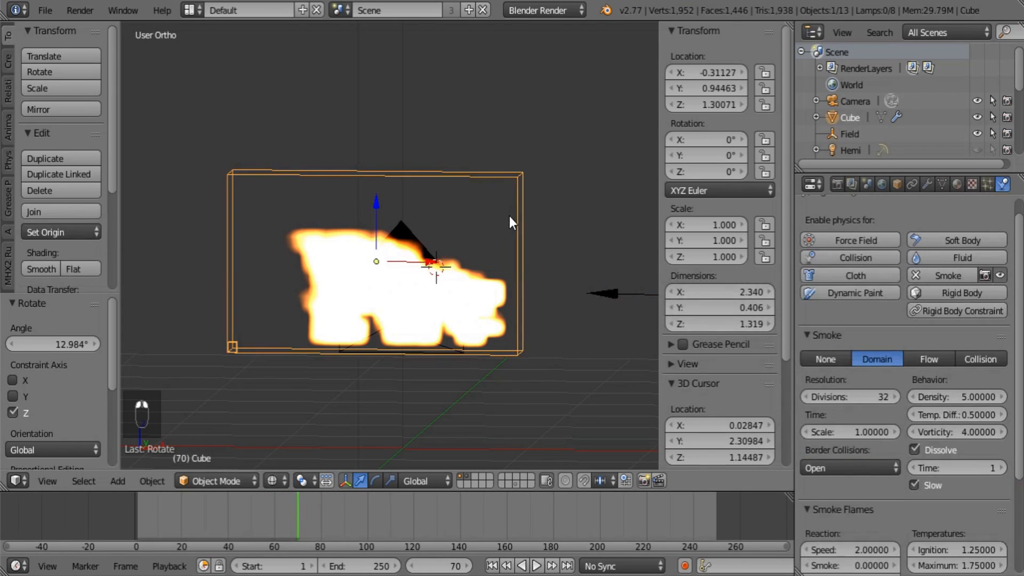
scroll(938, 481, down, 3)
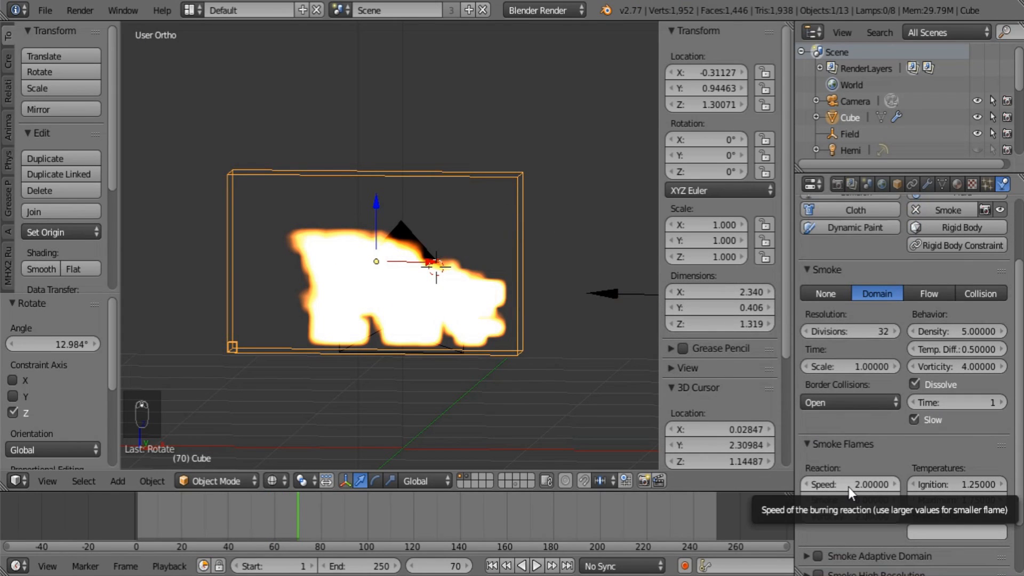
click(849, 488)
text(1)
key(Return)
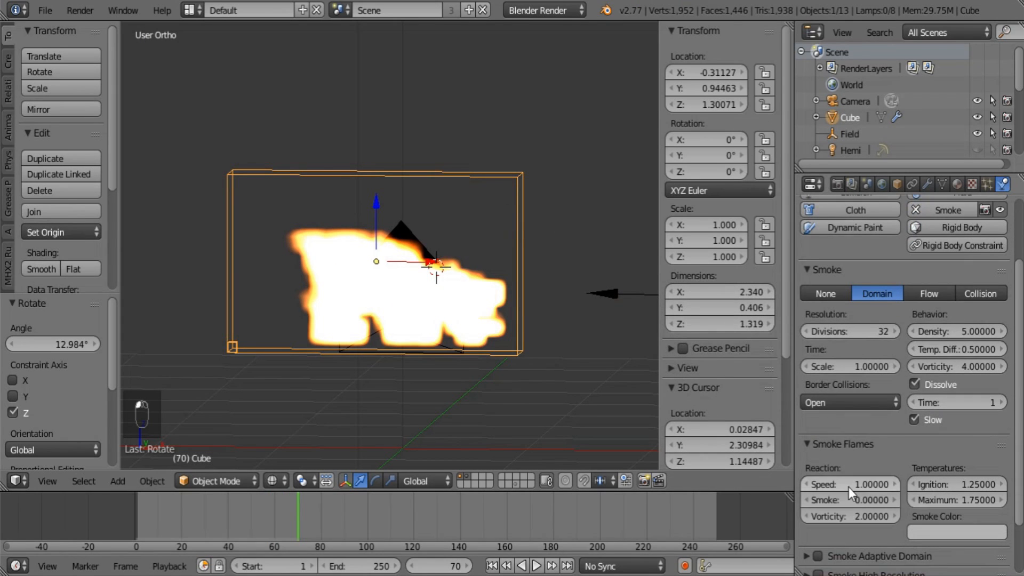
- Replay the simulation from the first frame to check the flame size at the slower reaction speed
click(491, 566)
click(535, 565)
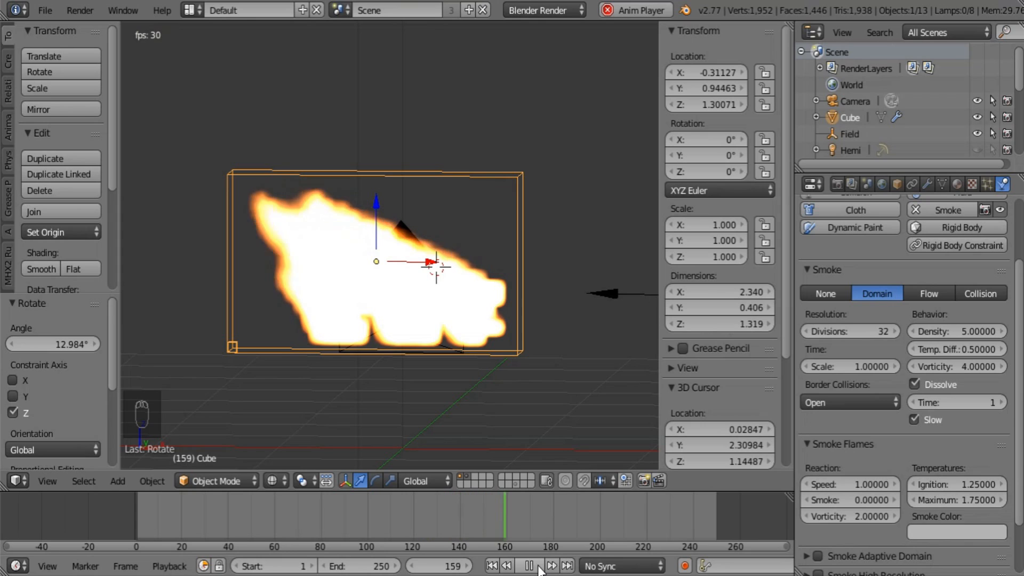
click(534, 567)
- Set the Smoke Flames vorticity to 0 and replay the simulation from the first frame
click(491, 565)
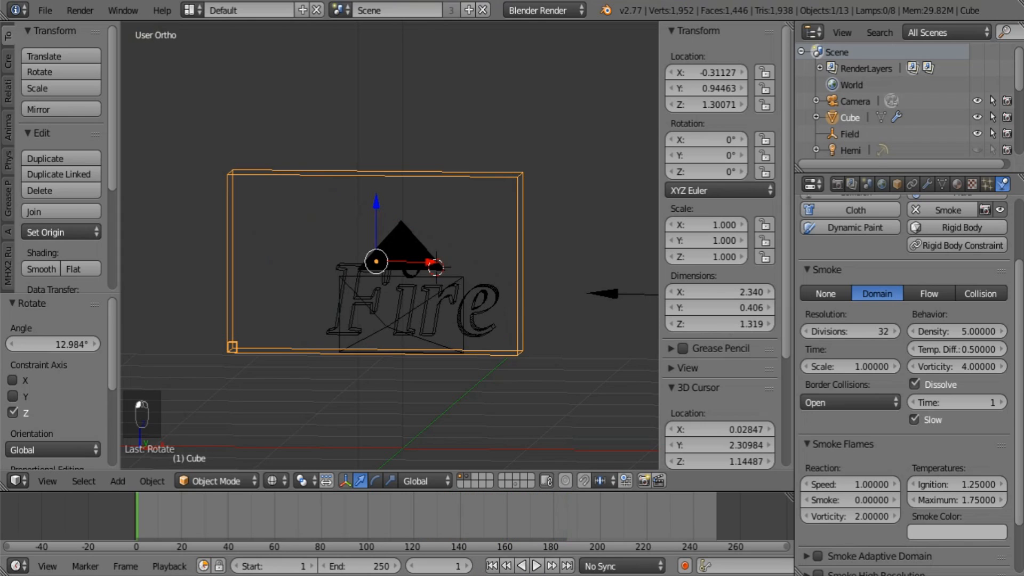
click(848, 515)
text(0)
key(Return)
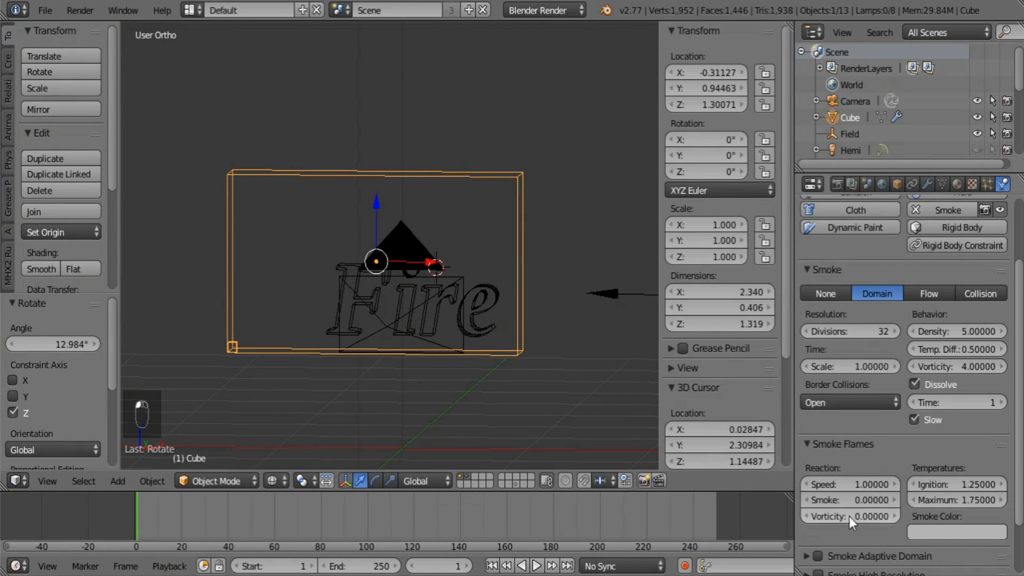
click(535, 566)
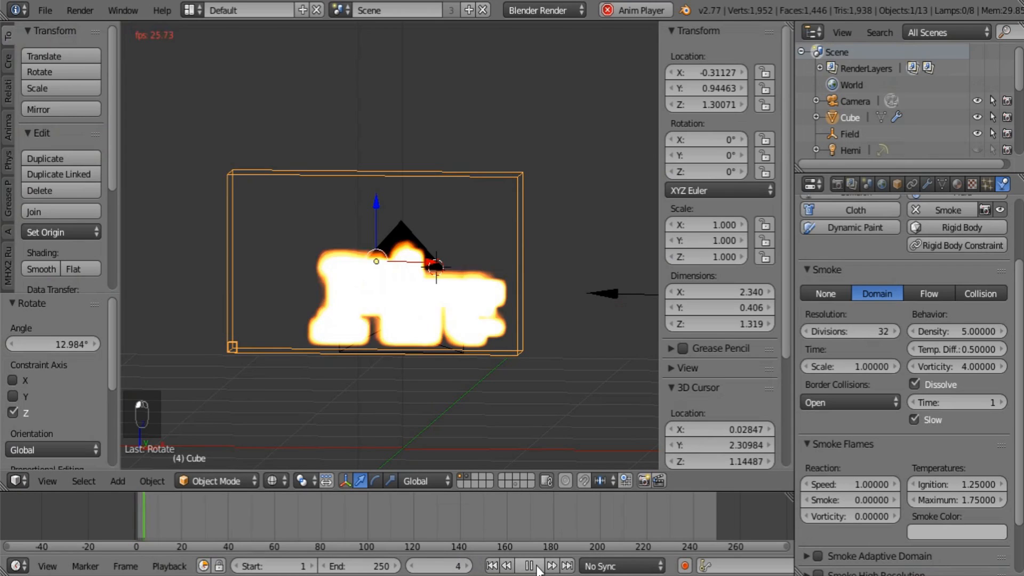
click(536, 566)
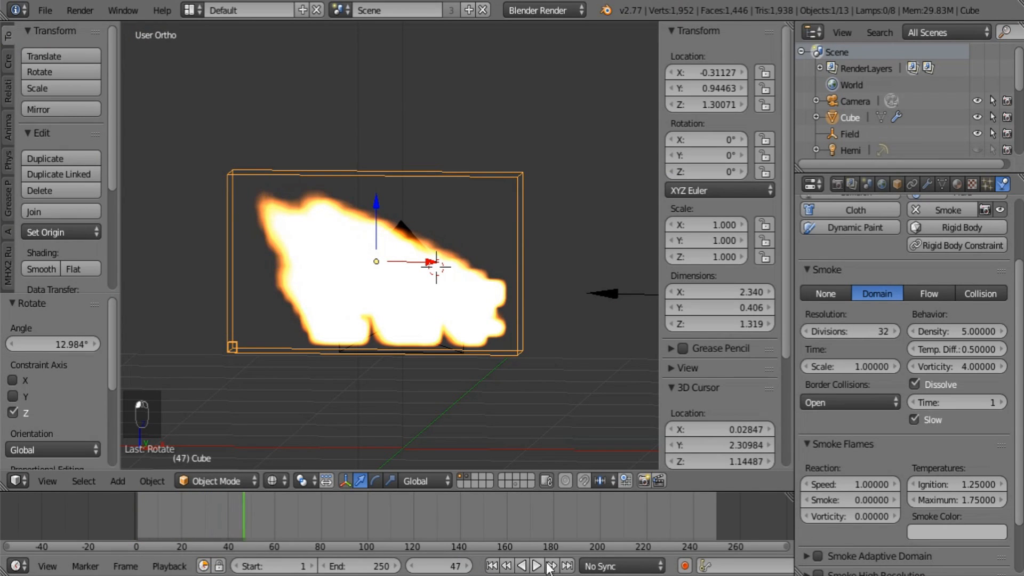
- Set the Smoke Flames vorticity to 2 and replay the simulation from the first frame
click(856, 516)
text(2)
key(Return)
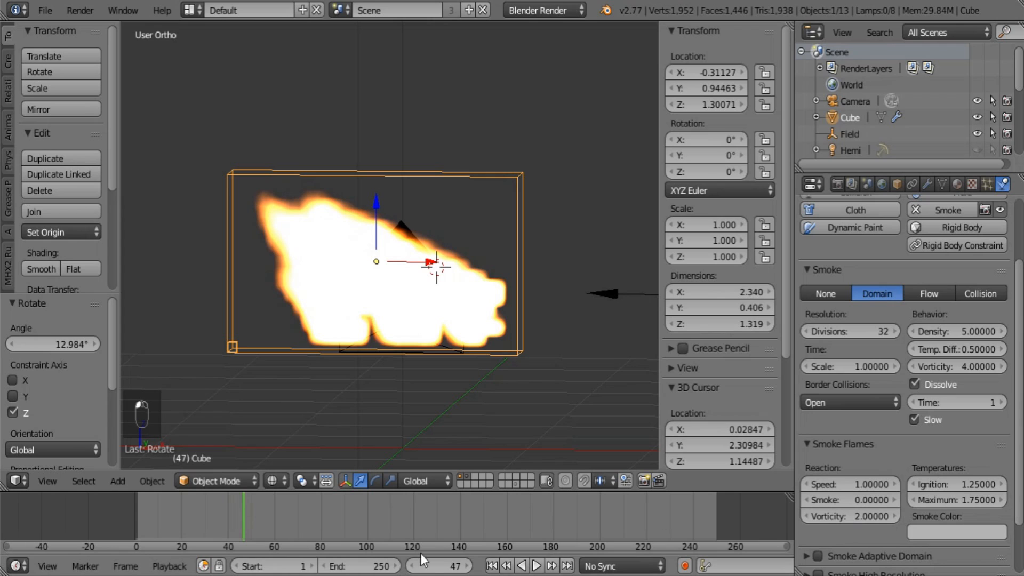
click(494, 566)
click(536, 566)
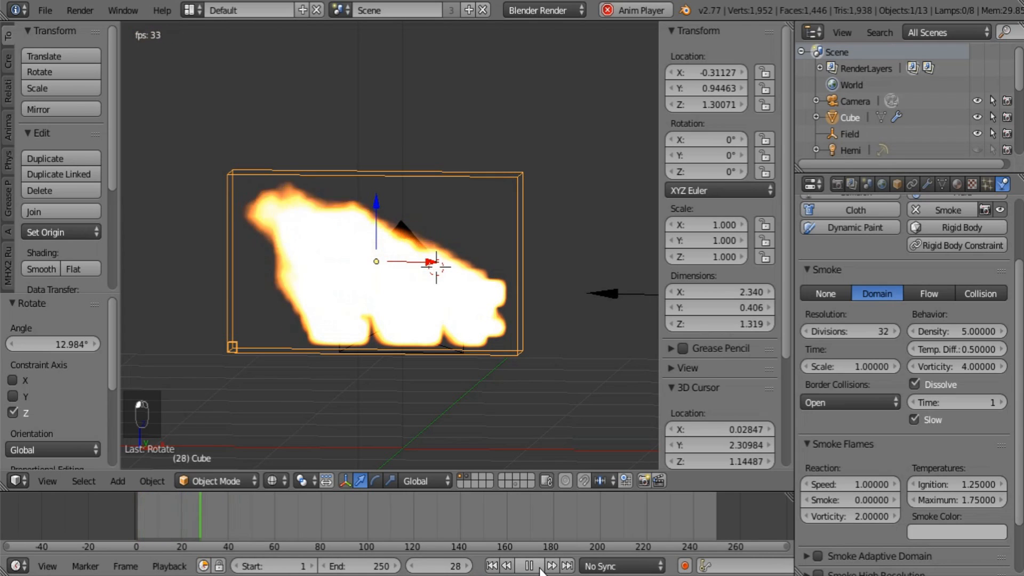
click(536, 566)
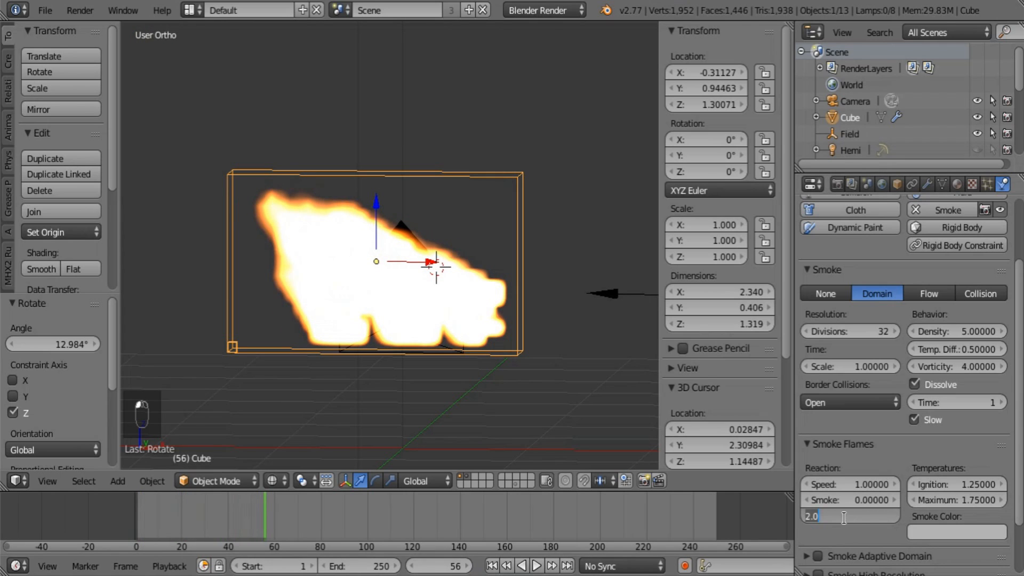
- Set the Smoke Flames vorticity to 1 and replay the simulation from the first frame
key(Return)
click(492, 566)
click(536, 566)
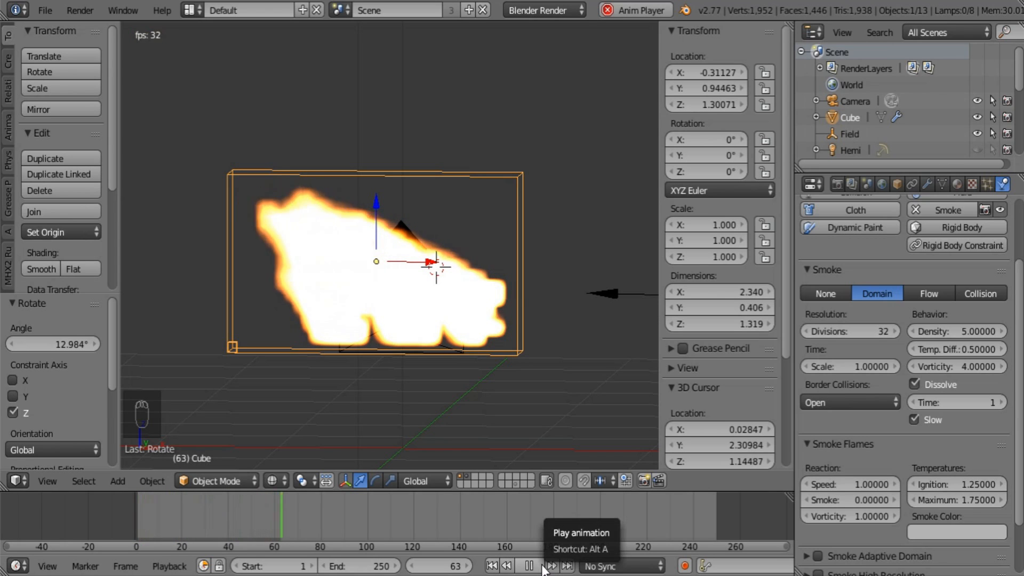
click(542, 566)
- Enable Smoke High Resolution on the domain and set its resolution divisions to 3
scroll(962, 480, down, 3)
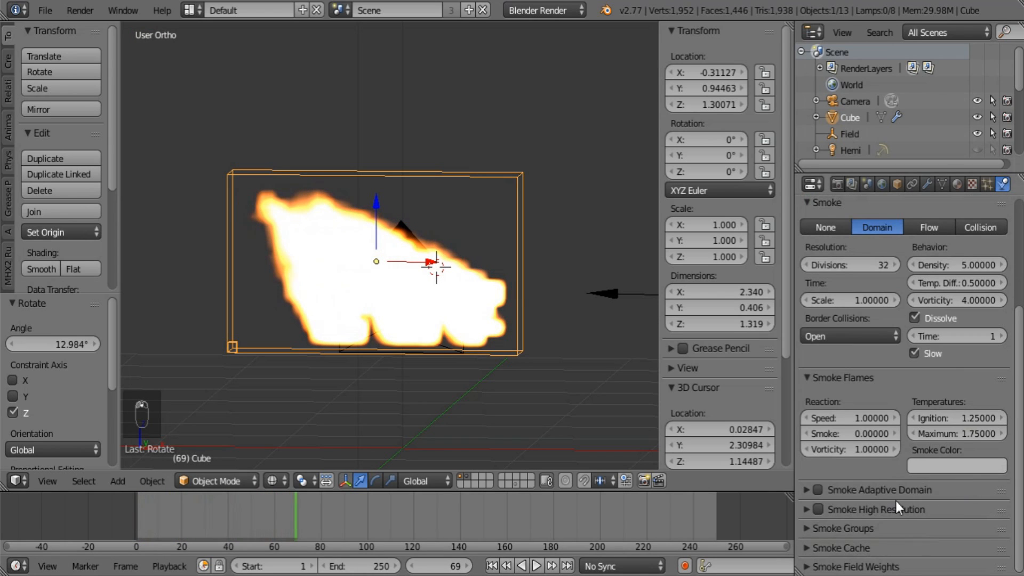
click(817, 509)
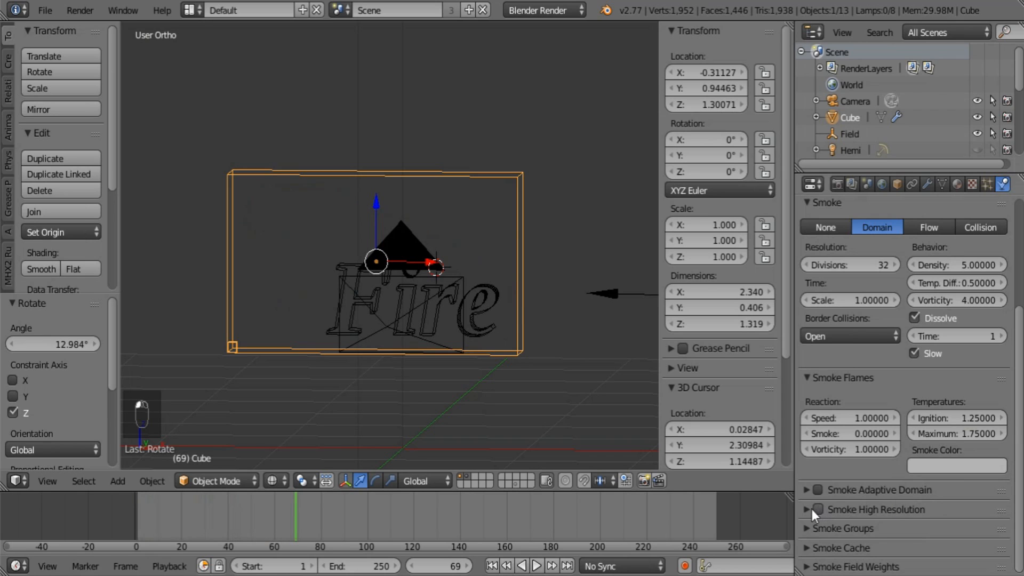
click(807, 510)
scroll(946, 504, down, 5)
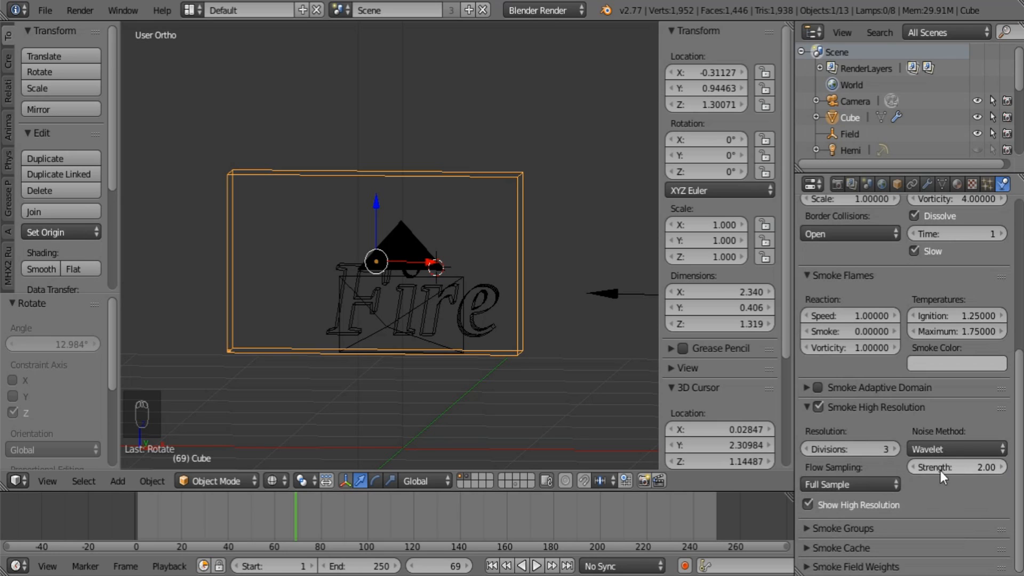
- Set the Wavelet noise strength of Smoke High Resolution to 10
click(957, 467)
click(958, 468)
text(8)
click(958, 468)
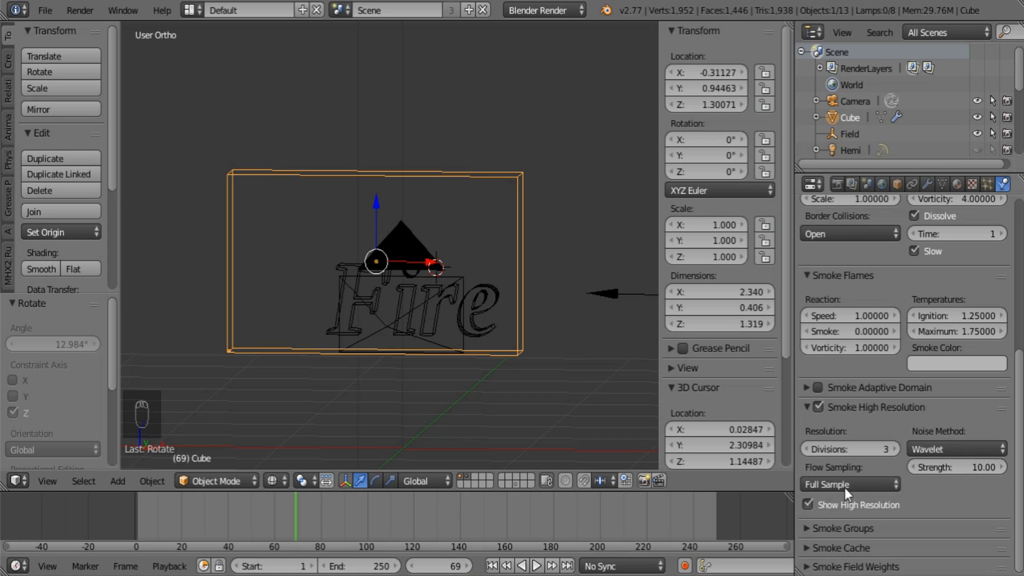
- Set the Wavelet noise strength of Smoke High Resolution to 3
click(939, 465)
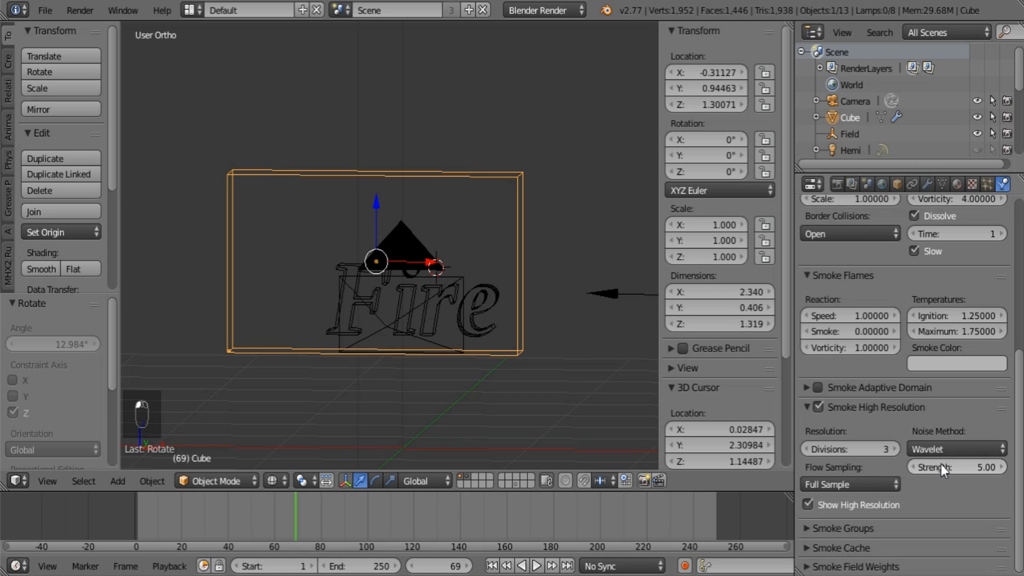
click(940, 466)
text(3)
key(Return)
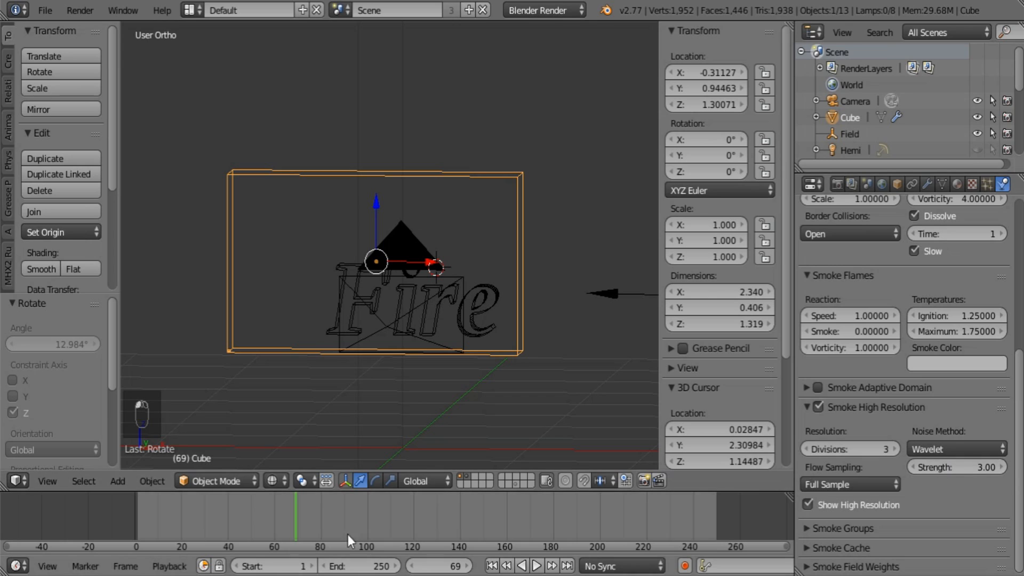
- Switch the Smoke High Resolution noise method to FFT with strength 2 and play the simulation
click(957, 450)
click(958, 412)
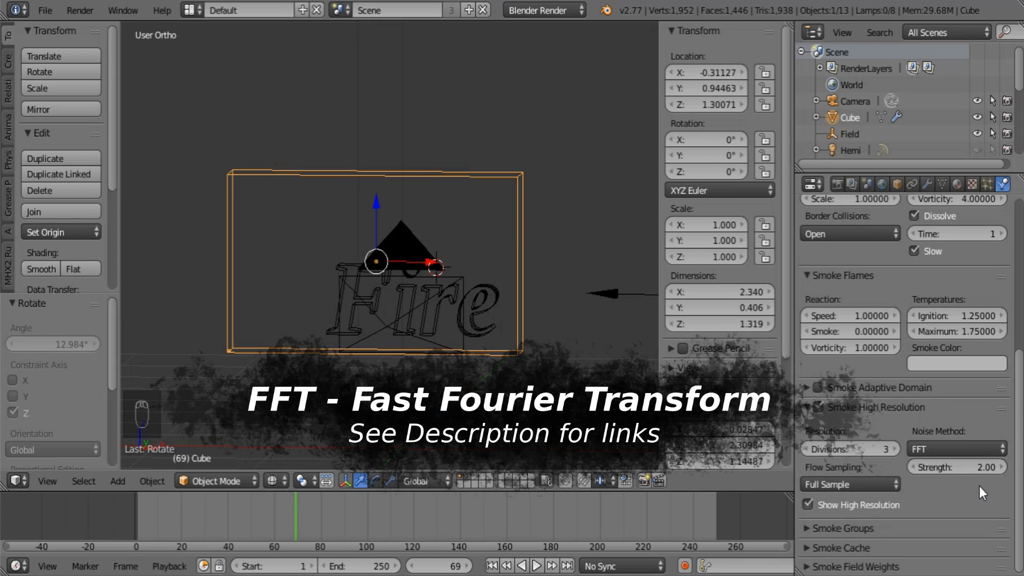
click(536, 566)
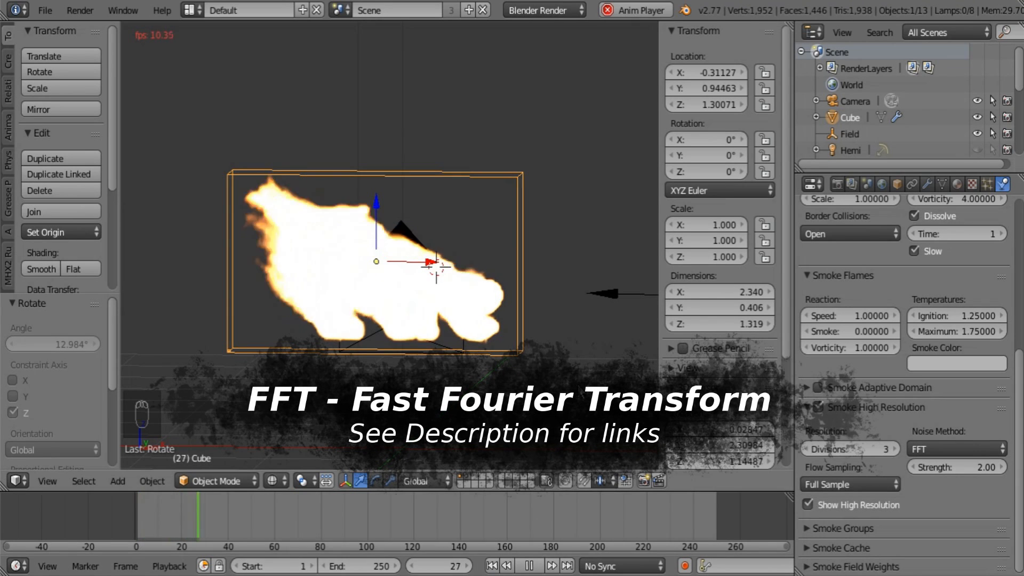
click(529, 565)
- Set the Smoke Flames reaction speed to 1.5 and replay the simulation from the first frame
scroll(954, 373, up, 3)
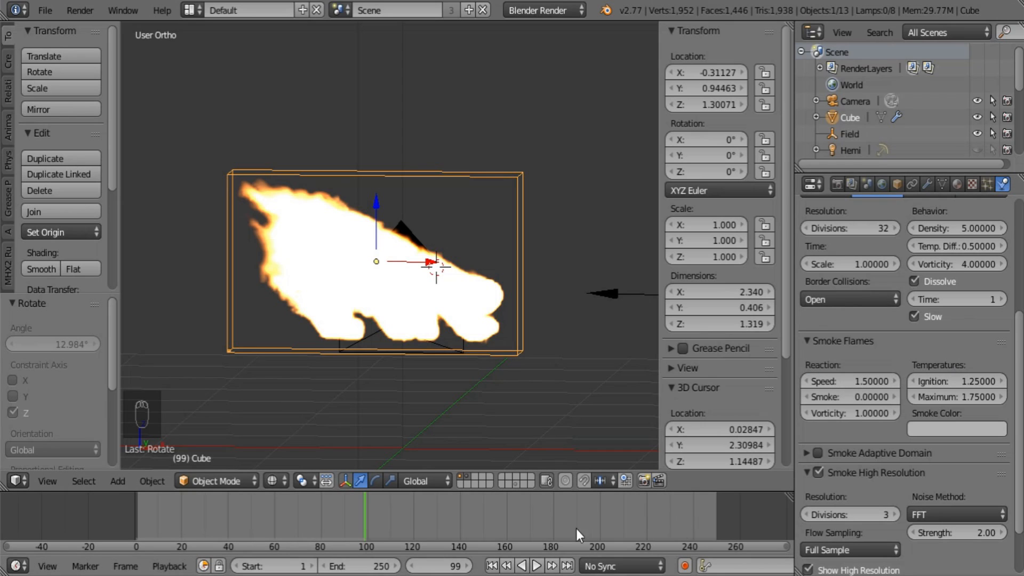
click(493, 567)
click(537, 568)
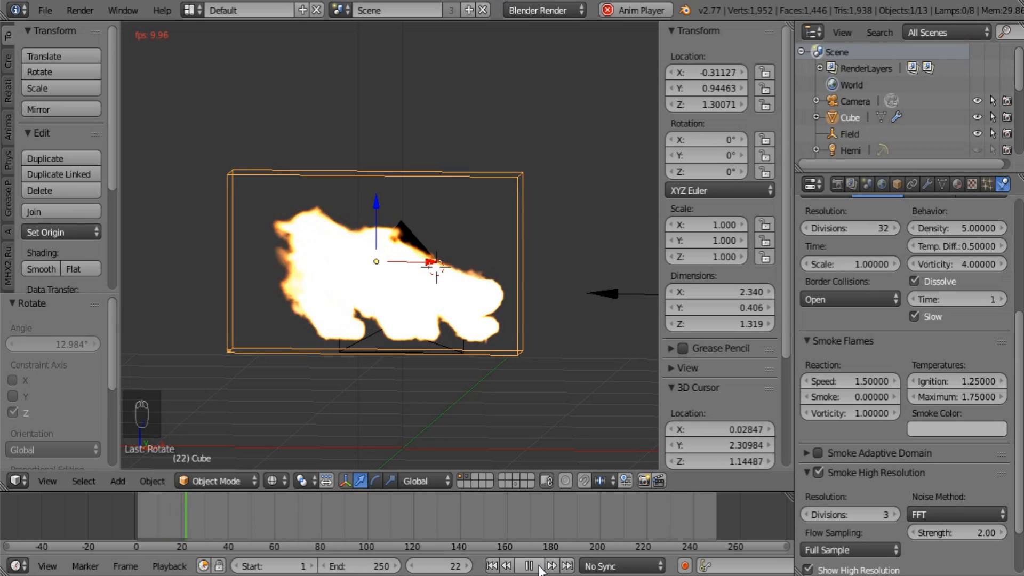
click(537, 567)
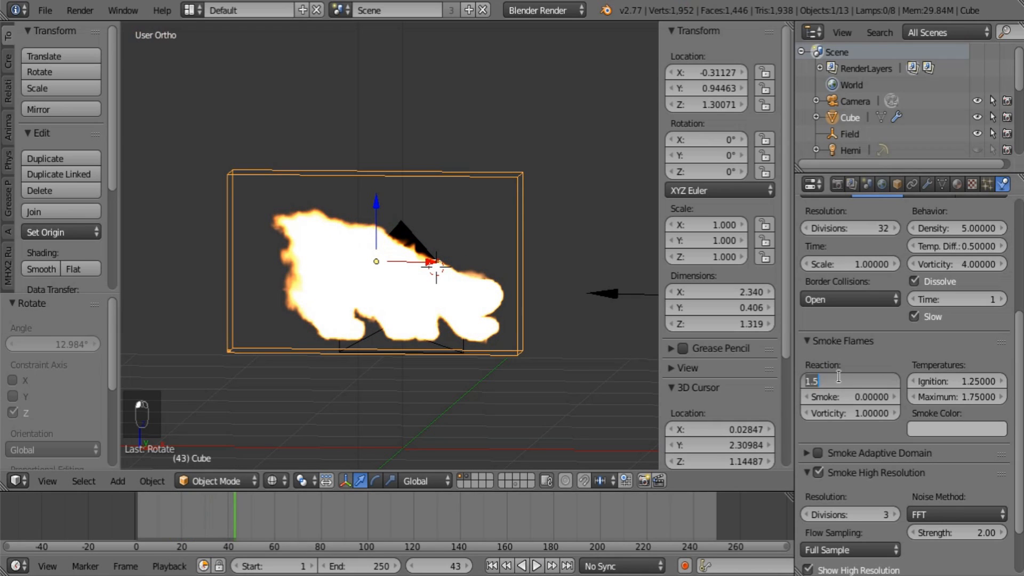
- Set the Smoke Flames reaction speed to 1 and vorticity to 0, and replay the simulation from the first frame
key(Escape)
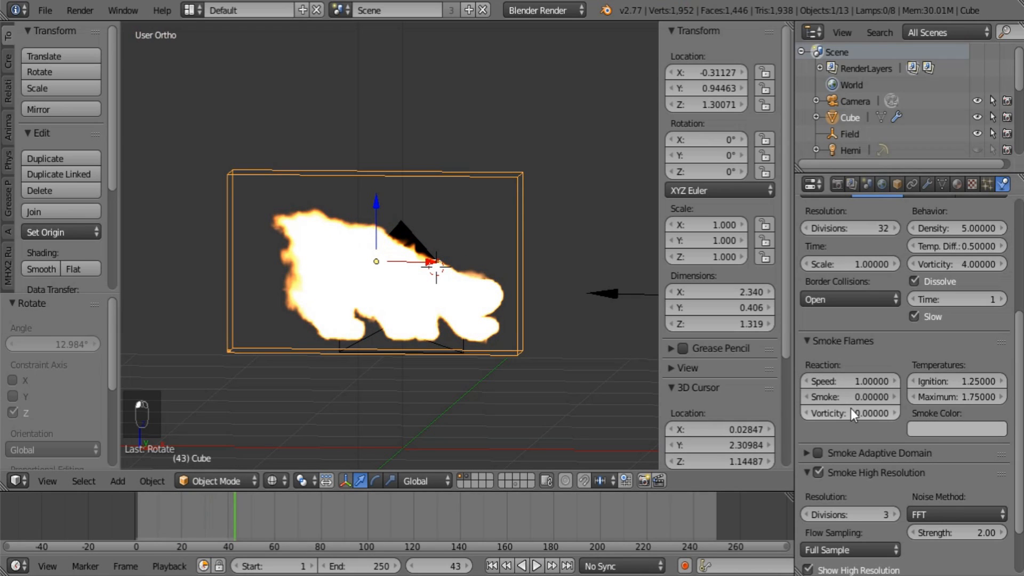
click(492, 566)
click(537, 565)
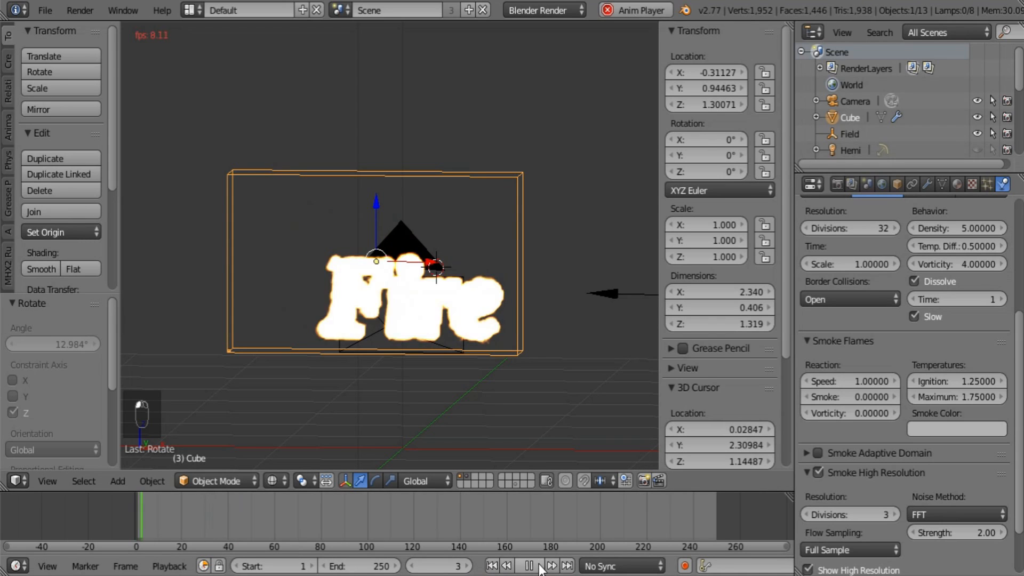
click(539, 566)
- Set the FFT noise strength to 8 and replay the simulation from the first frame
scroll(957, 469, down, 3)
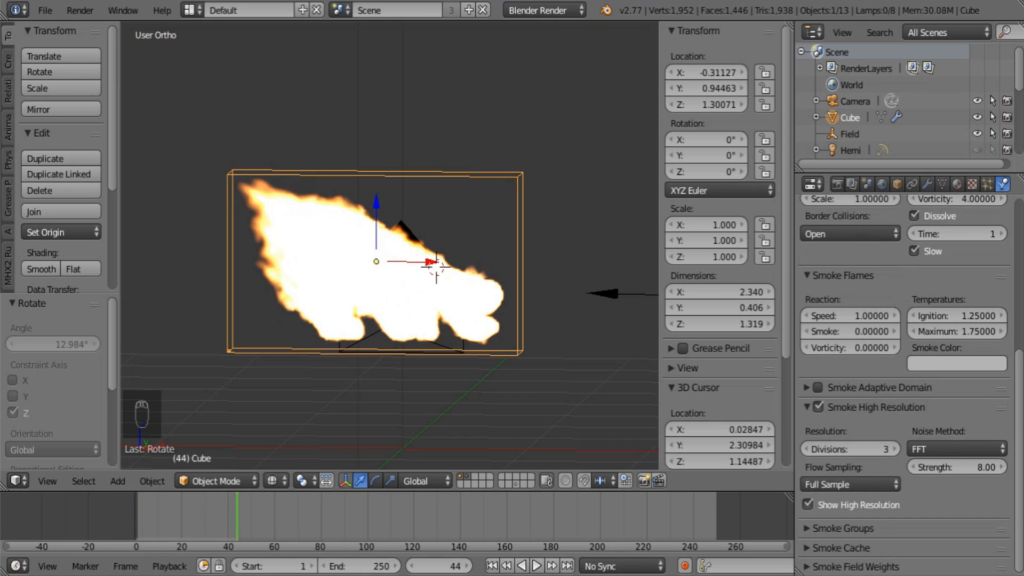
click(491, 565)
click(537, 565)
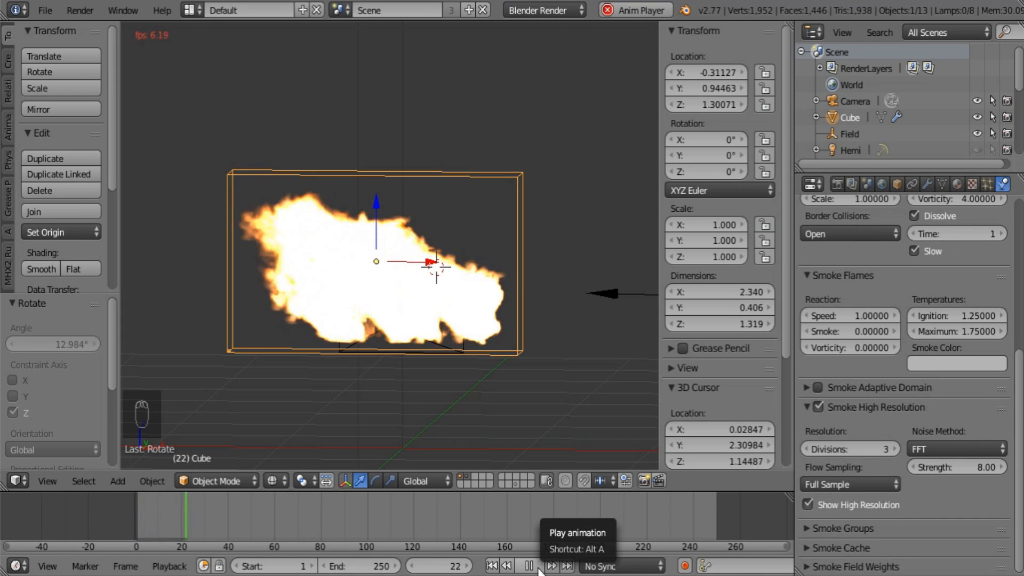
click(539, 567)
- Reduce the Smoke High Resolution divisions to 2 and play the simulation
click(806, 449)
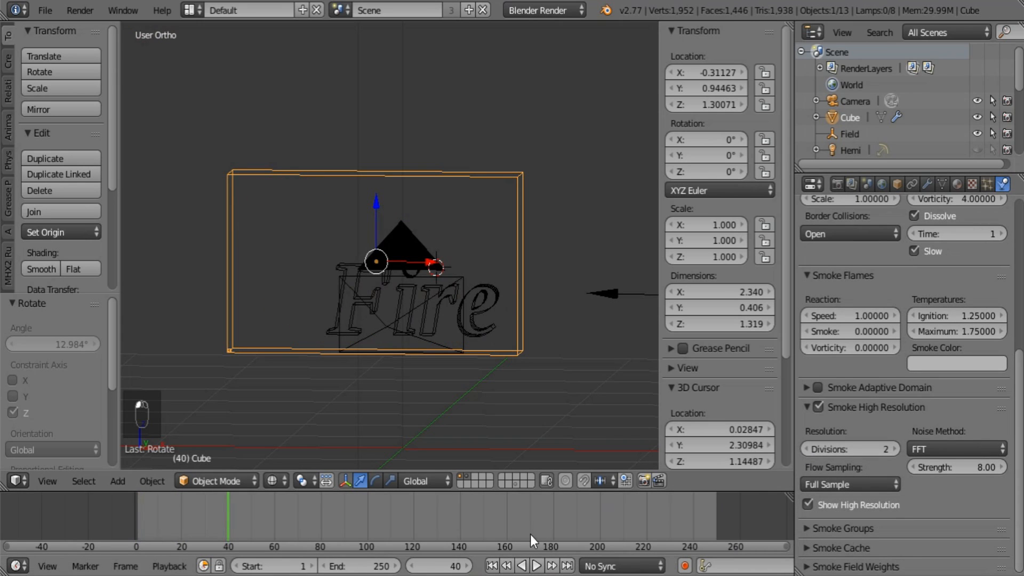
click(536, 565)
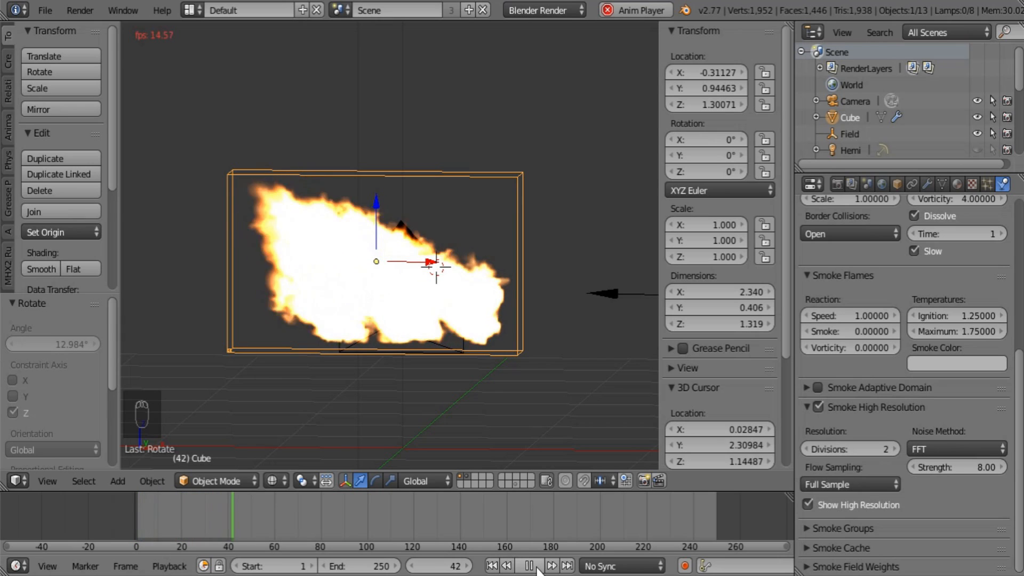
click(536, 568)
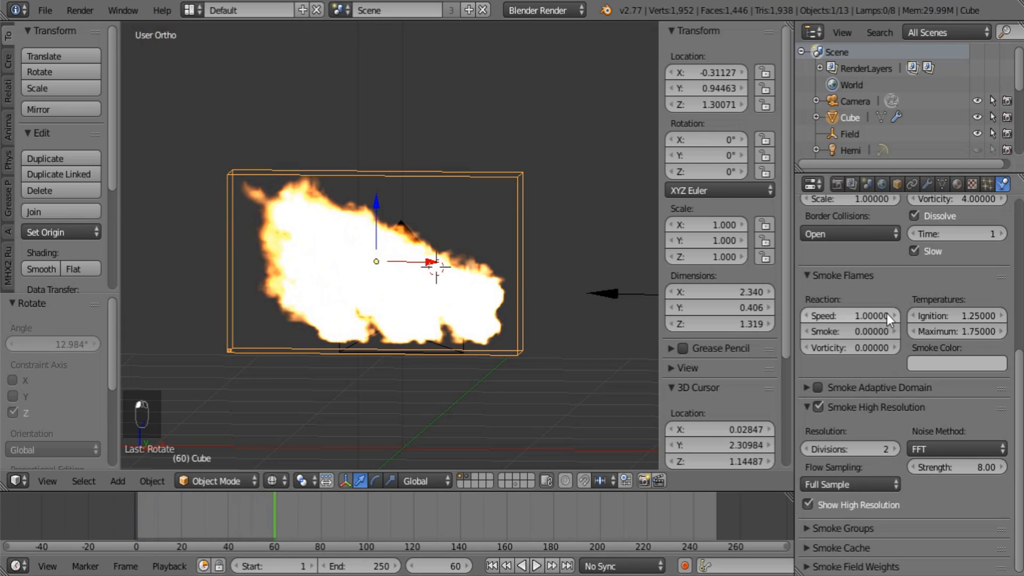
- Set the smoke domain's time scale to 0.5 and replay the simulation from the first frame
scroll(885, 313, up, 5)
click(838, 295)
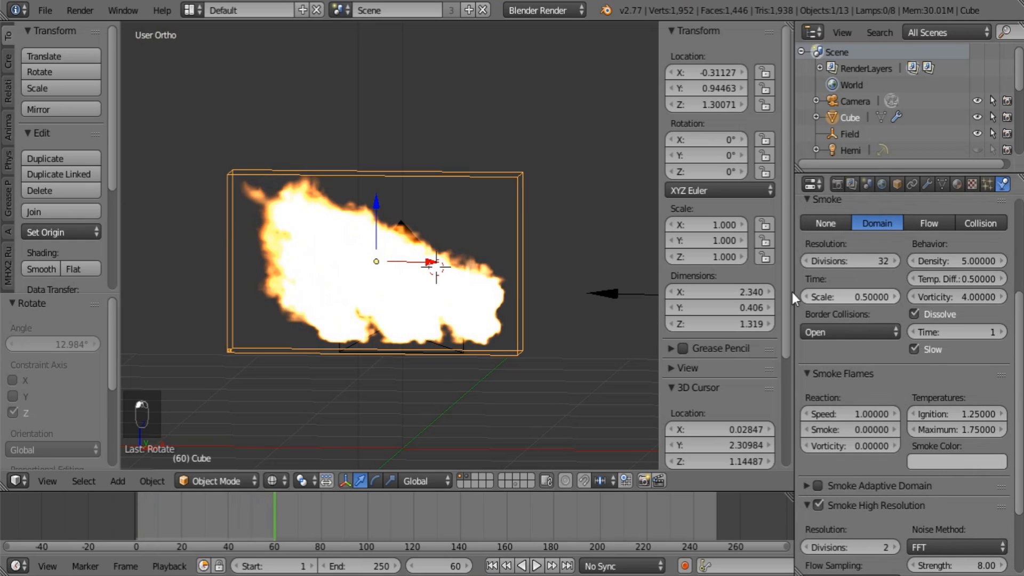
click(492, 566)
click(536, 565)
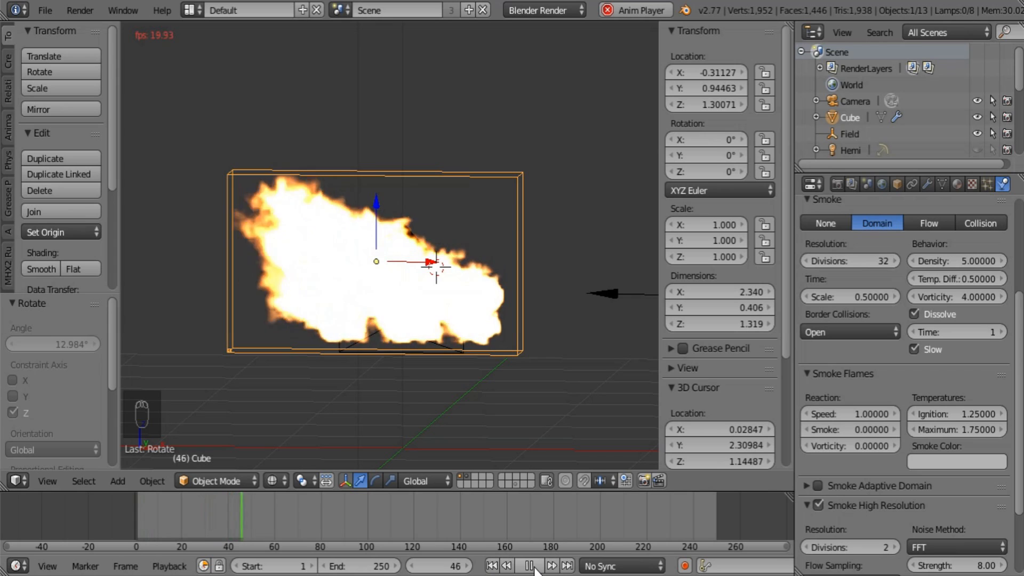
click(533, 567)
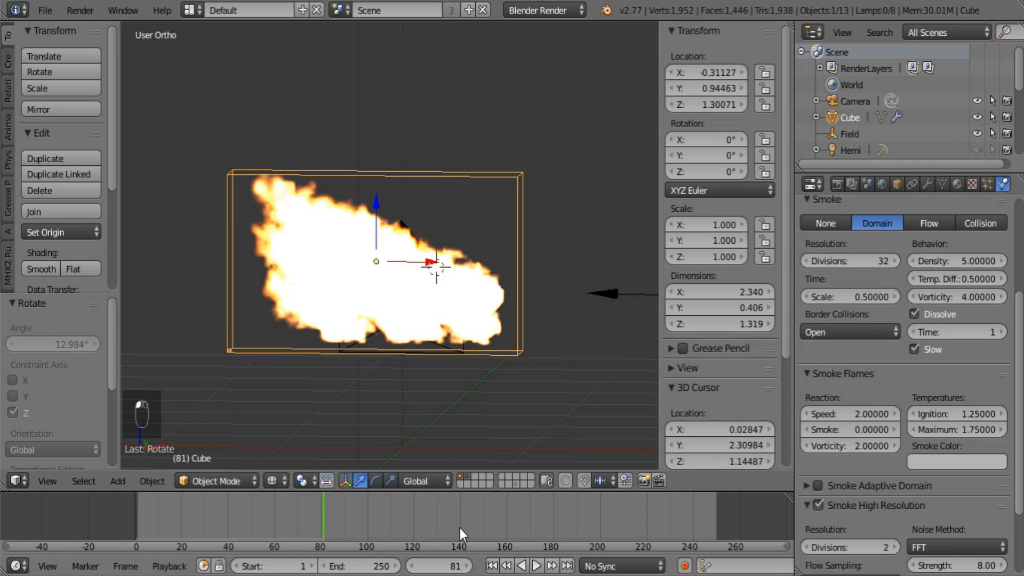
- Set the Smoke Flames vorticity to 2 and test reaction speeds of 2 and 1.5, replaying the simulation from the first frame for each
click(492, 566)
click(536, 565)
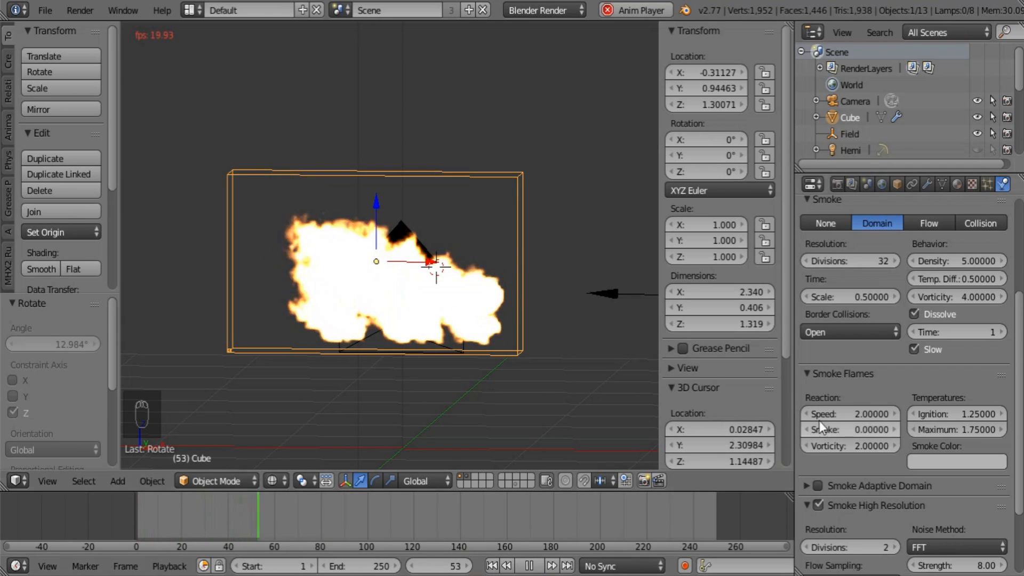
click(832, 413)
text(1.5)
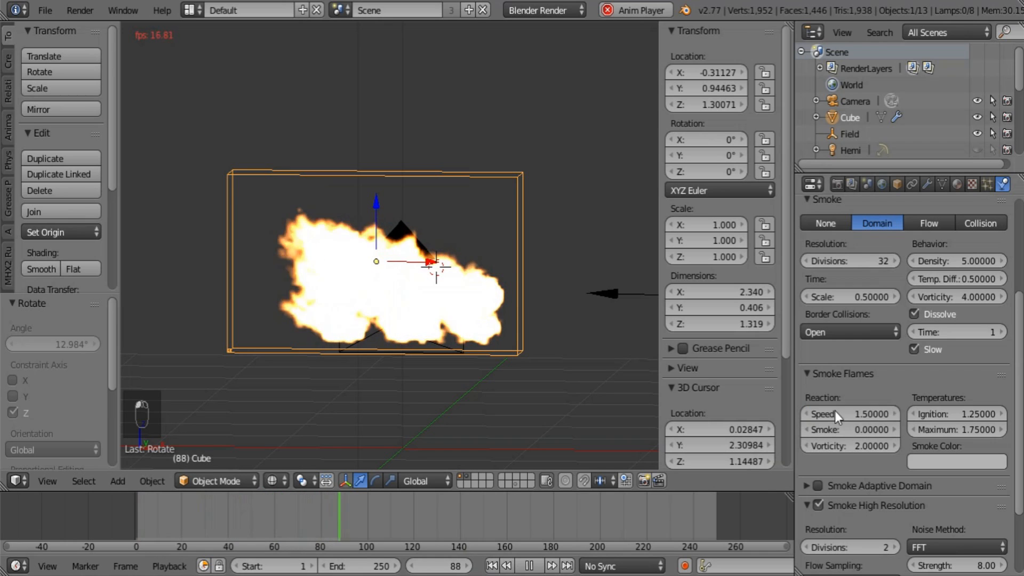
key(Return)
click(498, 566)
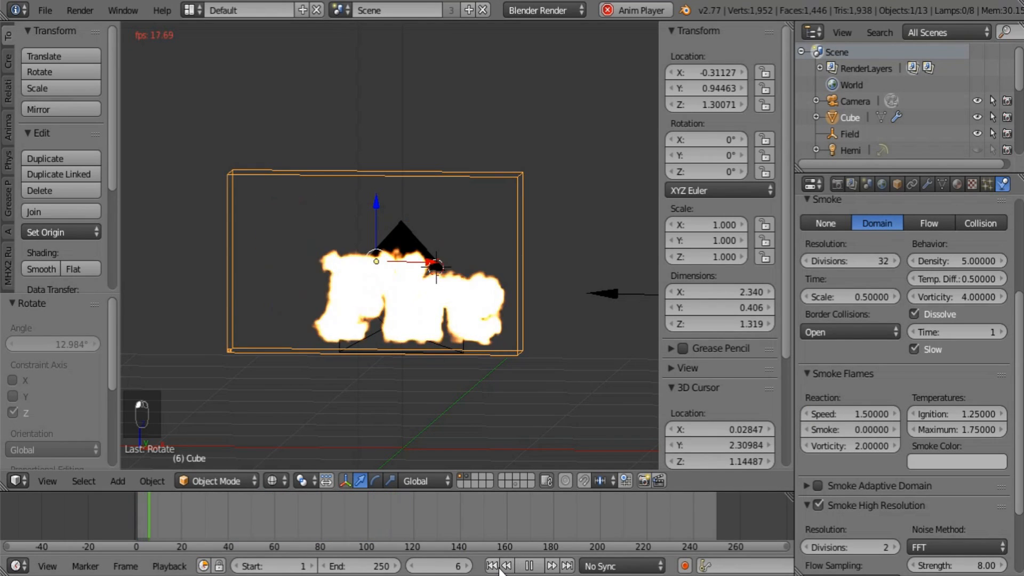
click(529, 566)
- Deepen the smoke domain in Edit Mode by moving its back face 0.278 outward along Y
middle_drag(496, 389, 371, 390)
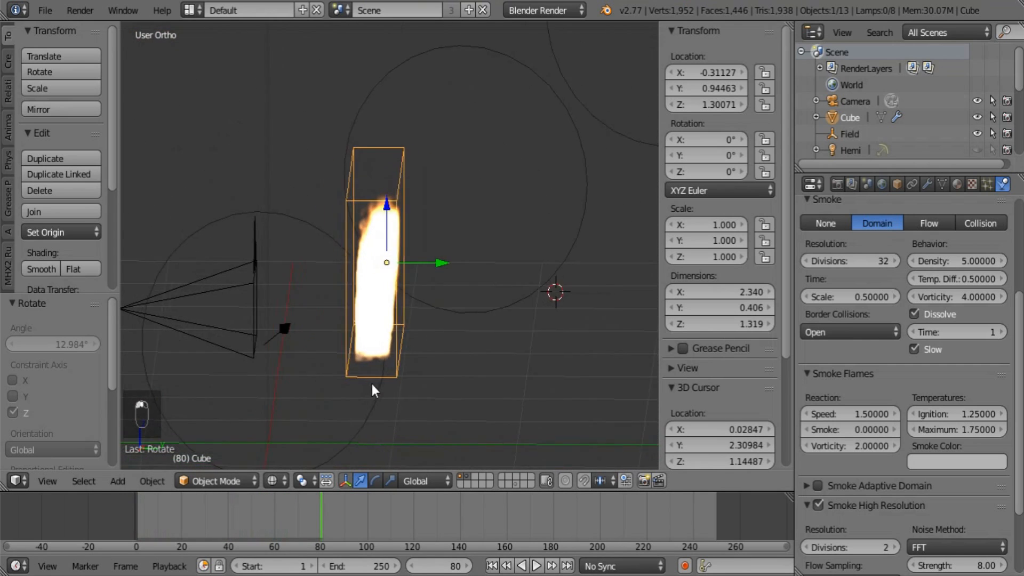
key(Tab)
middle_drag(425, 366, 495, 285)
drag(458, 267, 493, 261)
scroll(465, 315, up, 1)
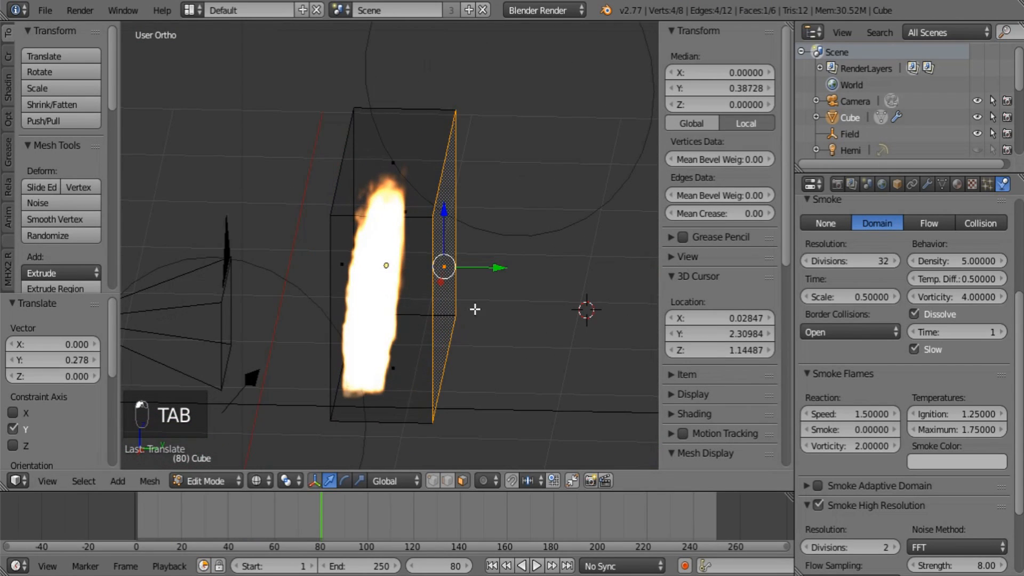
key(Tab)
middle_drag(494, 288, 514, 385)
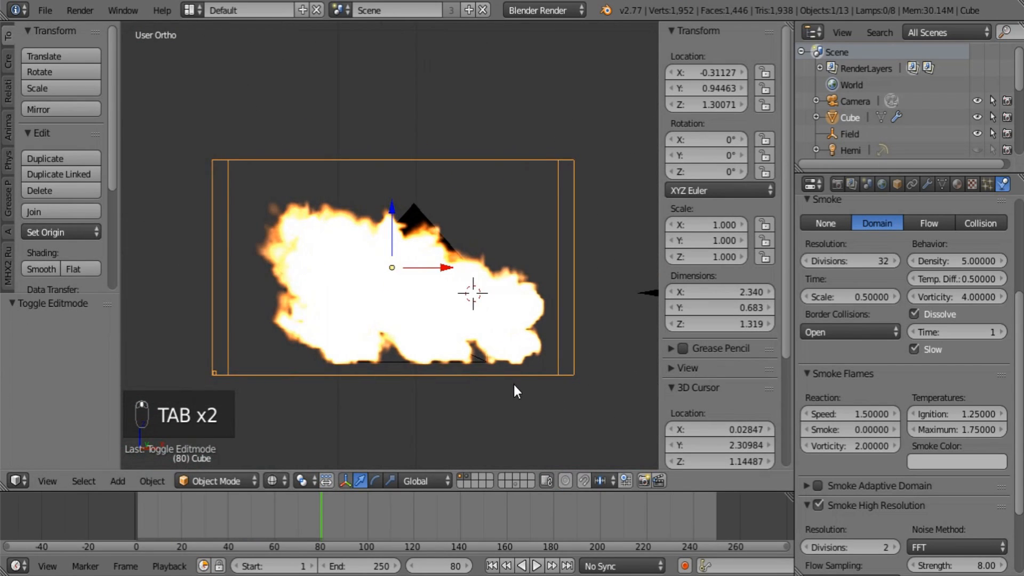
- Replay the simulation in the deepened domain from the first frame and examine the flames from the front
click(491, 566)
click(536, 566)
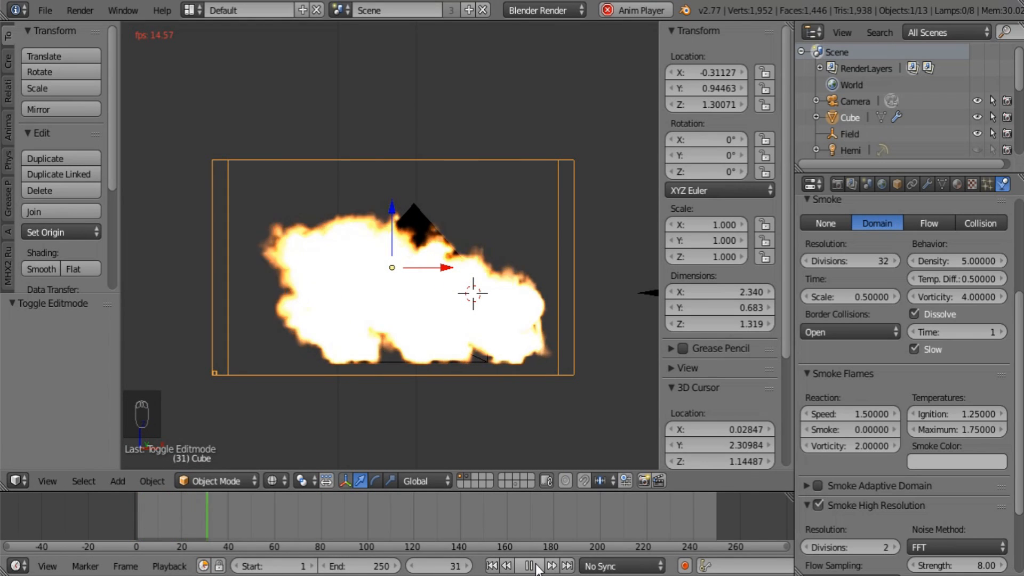
click(533, 566)
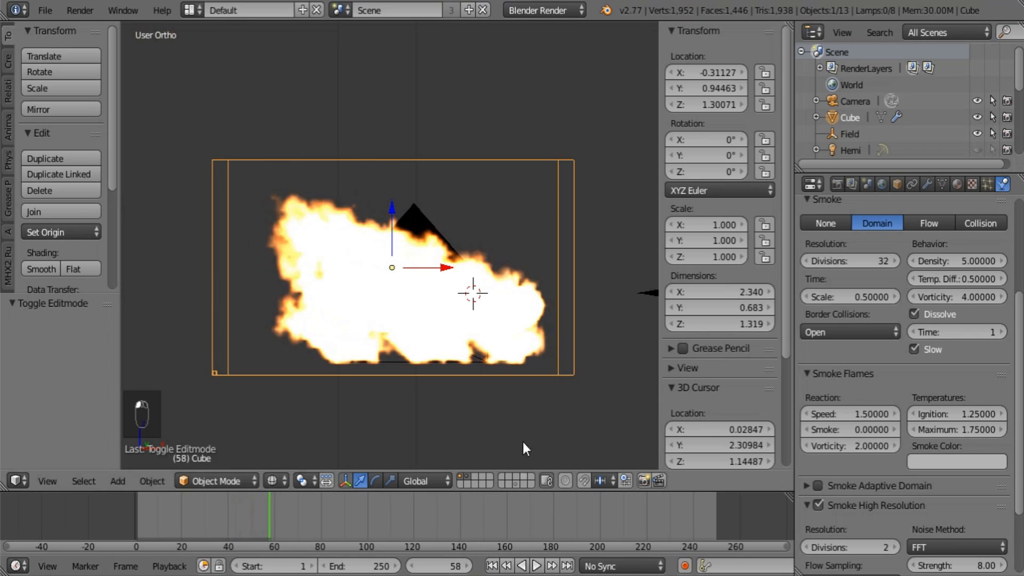
middle_drag(522, 448, 438, 150)
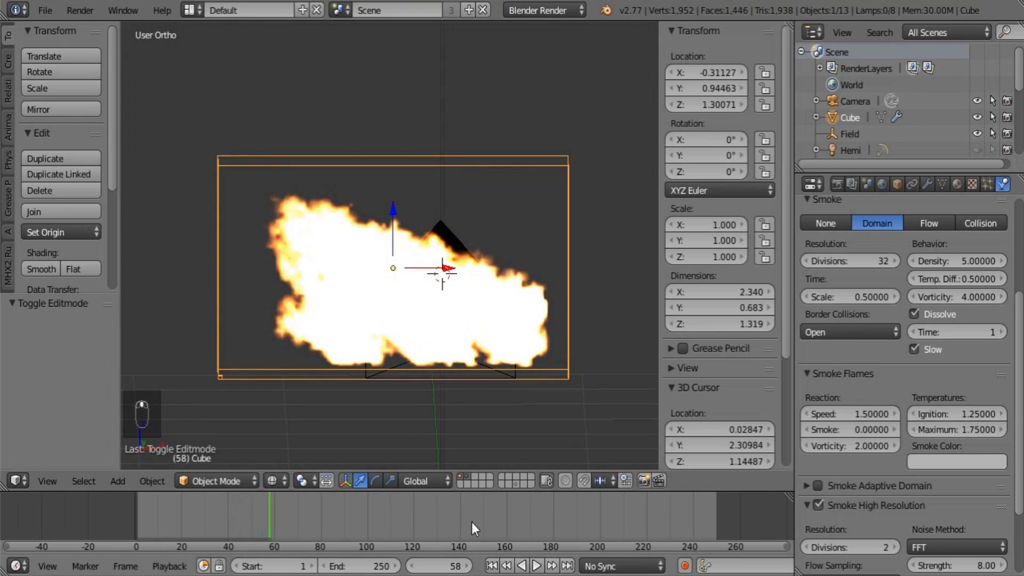
click(492, 566)
click(536, 566)
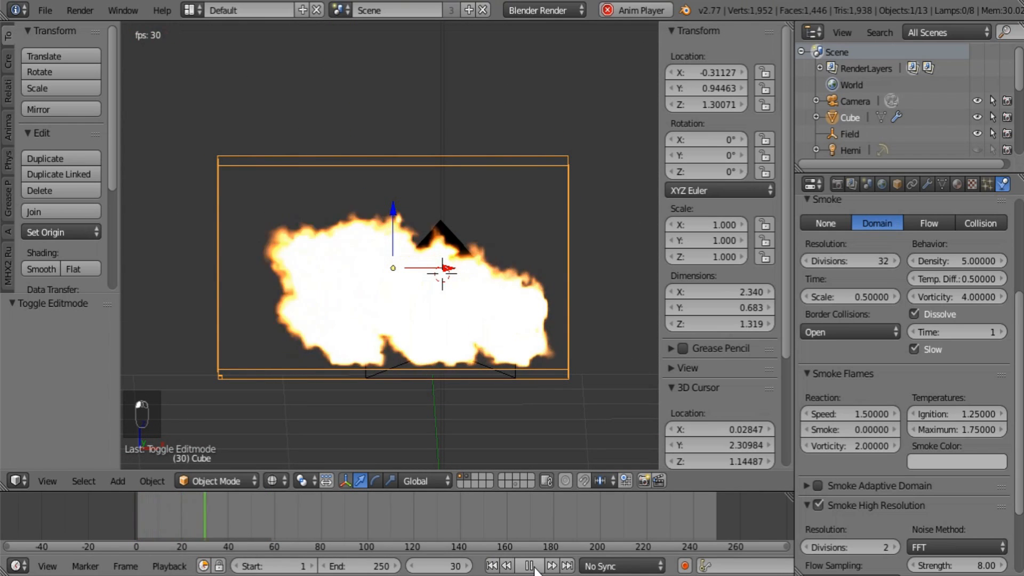
click(536, 566)
- Set the Fire text's smoke flow volume and surface values to 0.4 and replay the simulation from the first frame
middle_drag(562, 356, 382, 297)
right_click(381, 297)
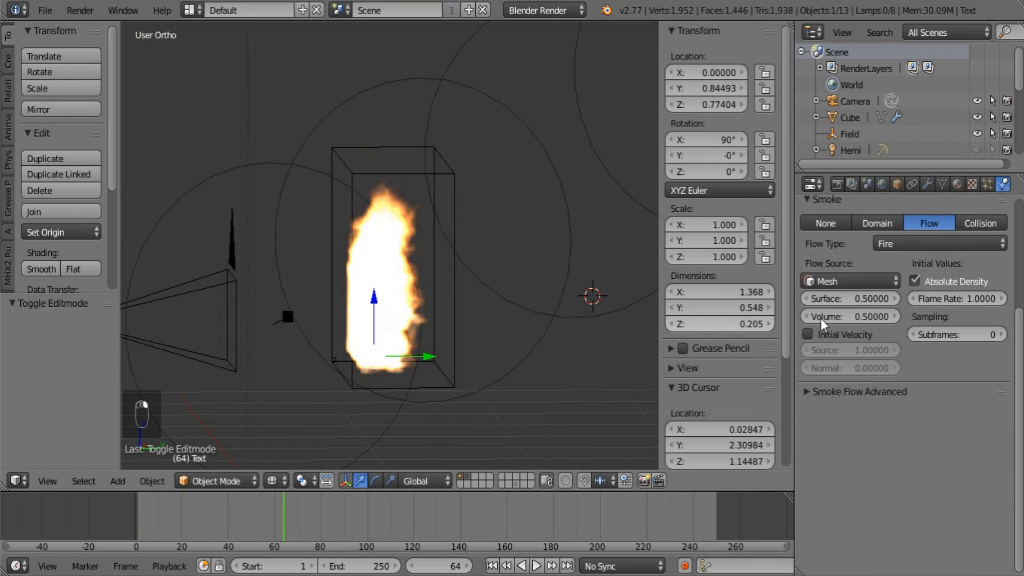
click(855, 316)
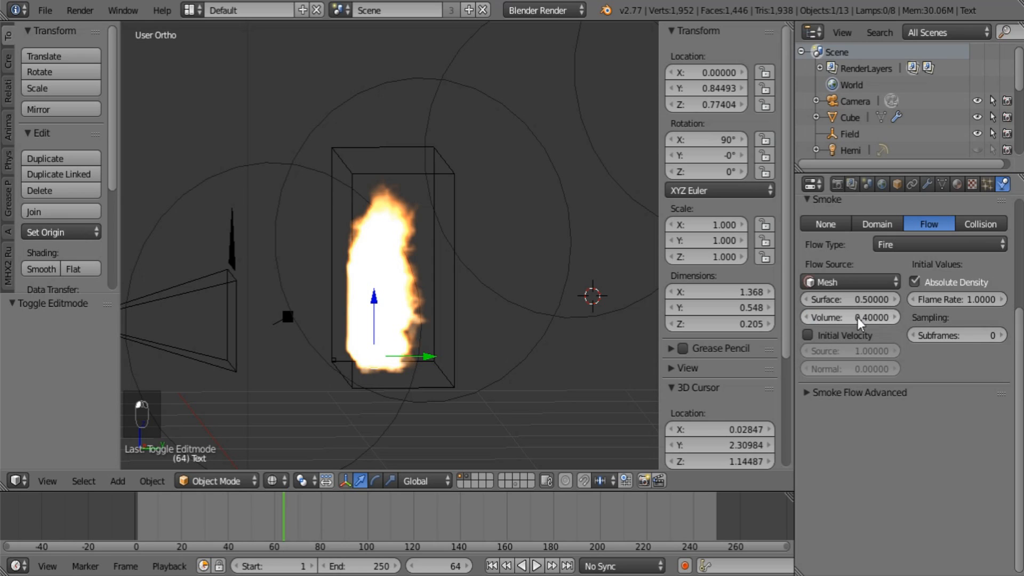
click(871, 301)
text(0.4)
key(Return)
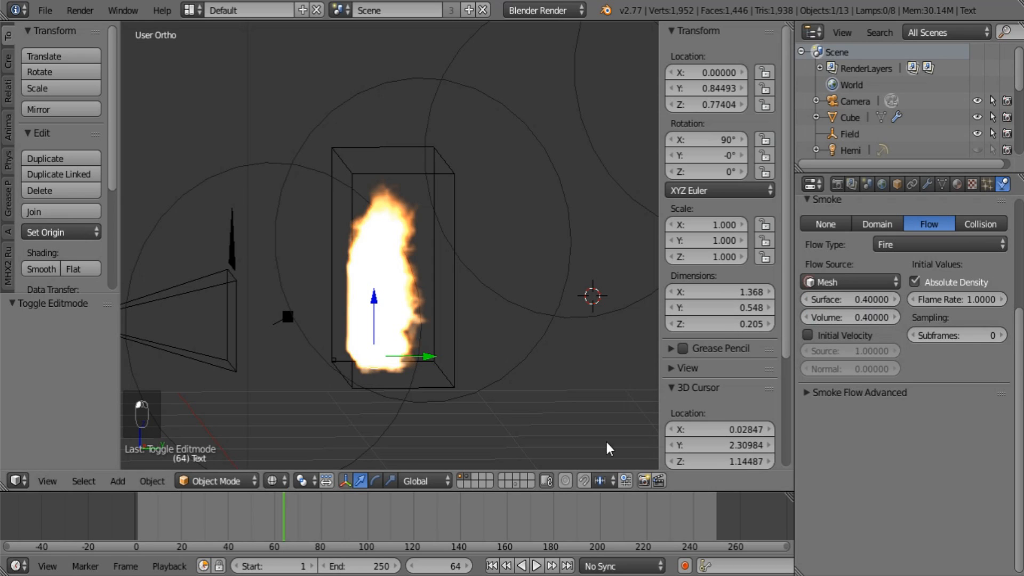
click(492, 566)
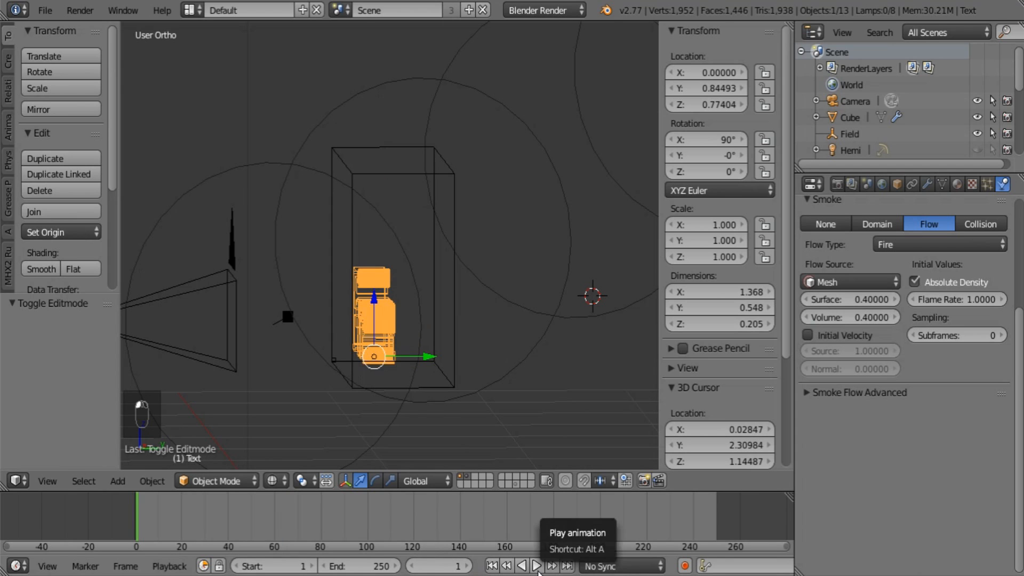
click(536, 565)
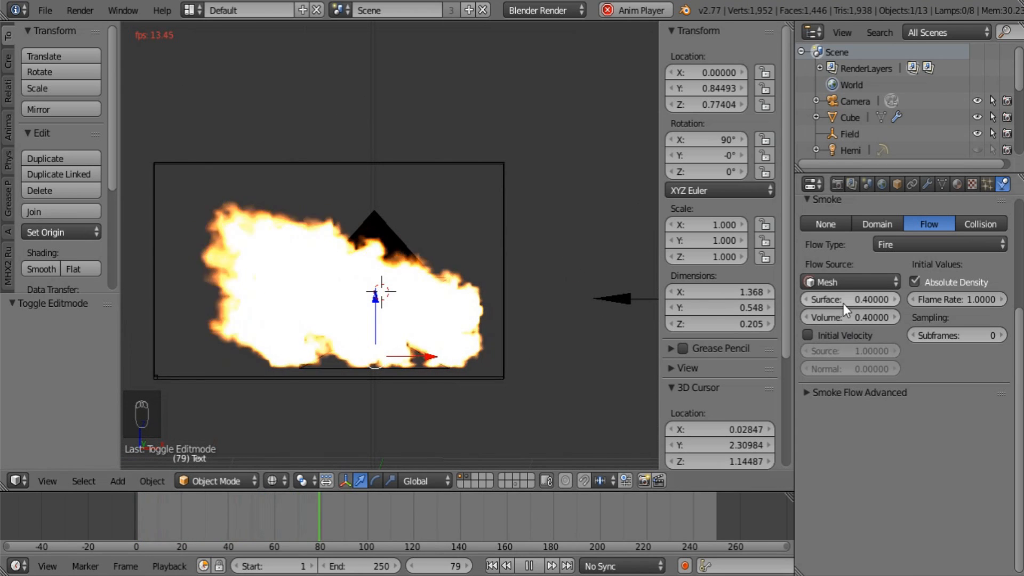
- Set the text's smoke flow surface value to 0 and replay the simulation from the first frame
key(BackSpace)
click(492, 568)
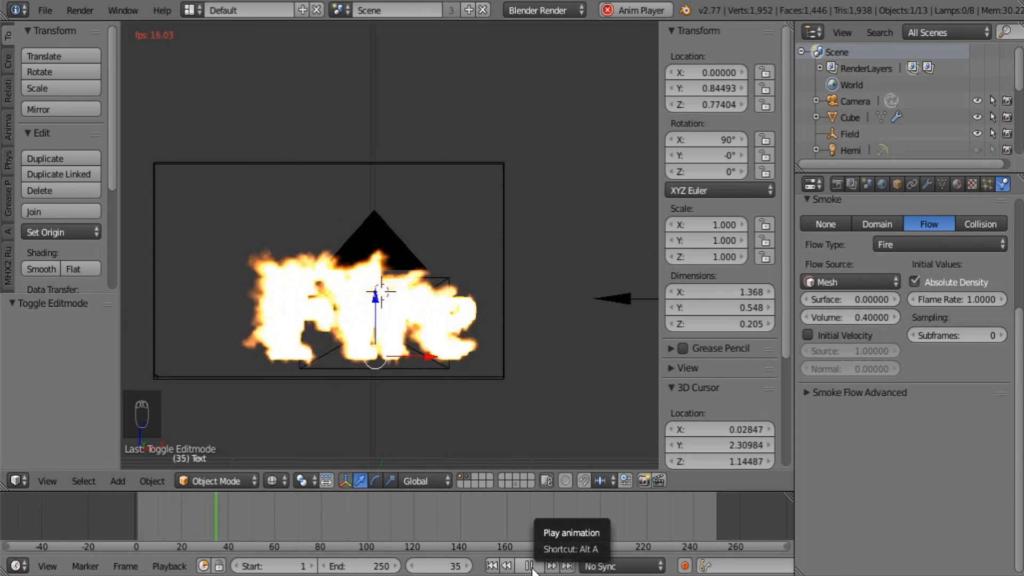
click(534, 567)
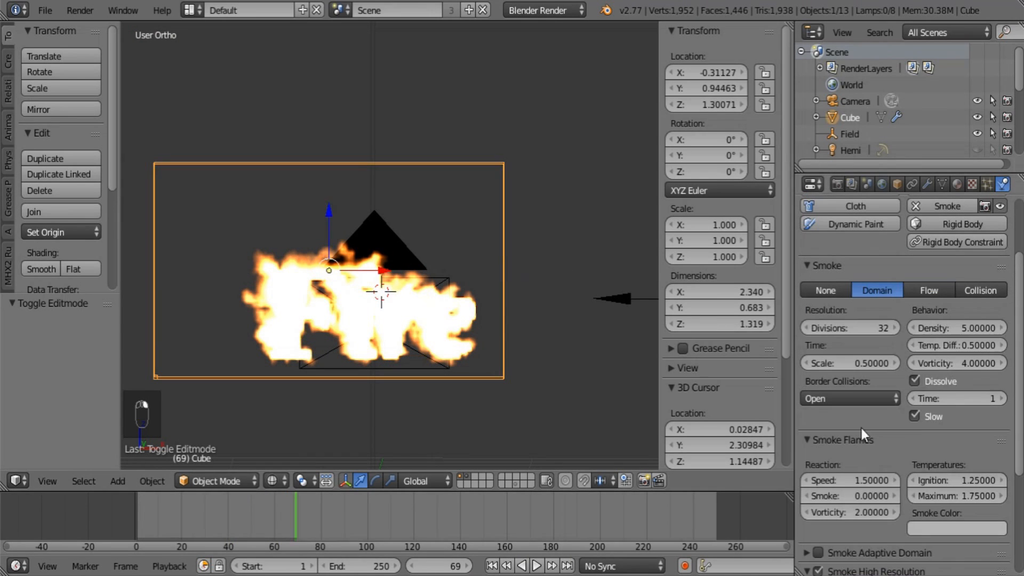
- Select the smoke domain cube and set its Smoke Flames reaction speed to 1
key(Return)
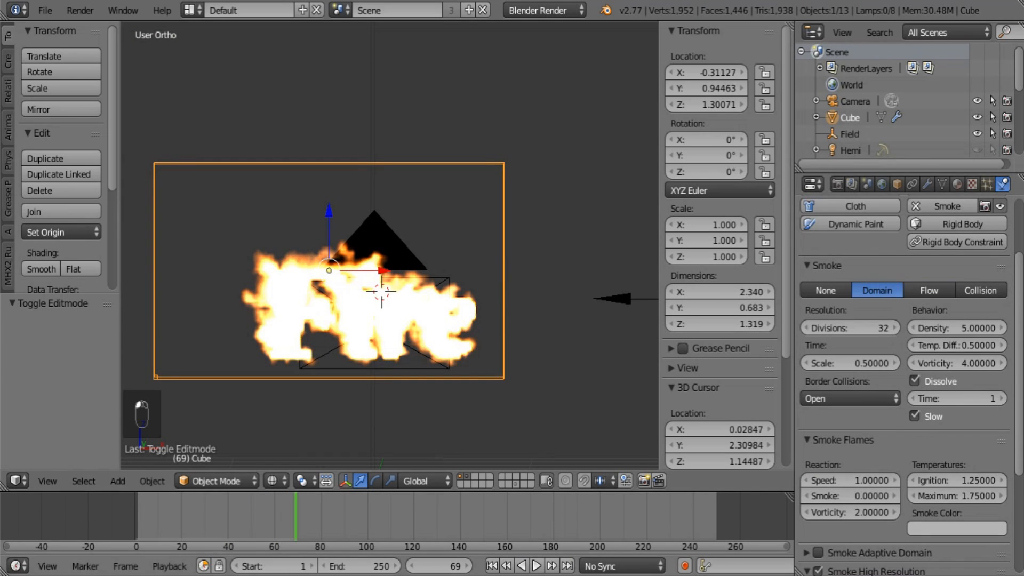
- Replay the simulation, set the smoke domain's temperature difference to 1, and replay it again to inspect the flames
click(491, 566)
click(536, 565)
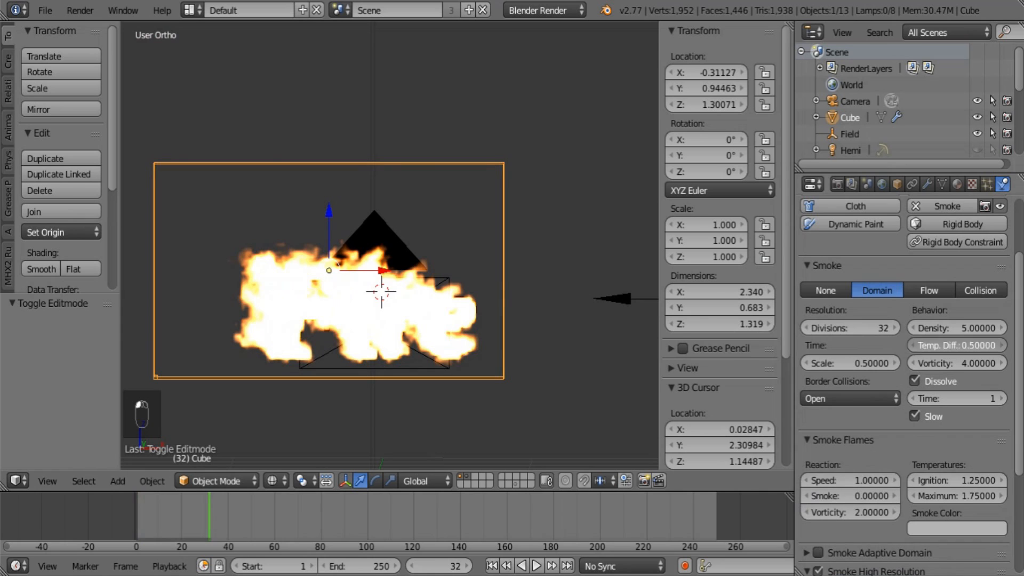
click(536, 566)
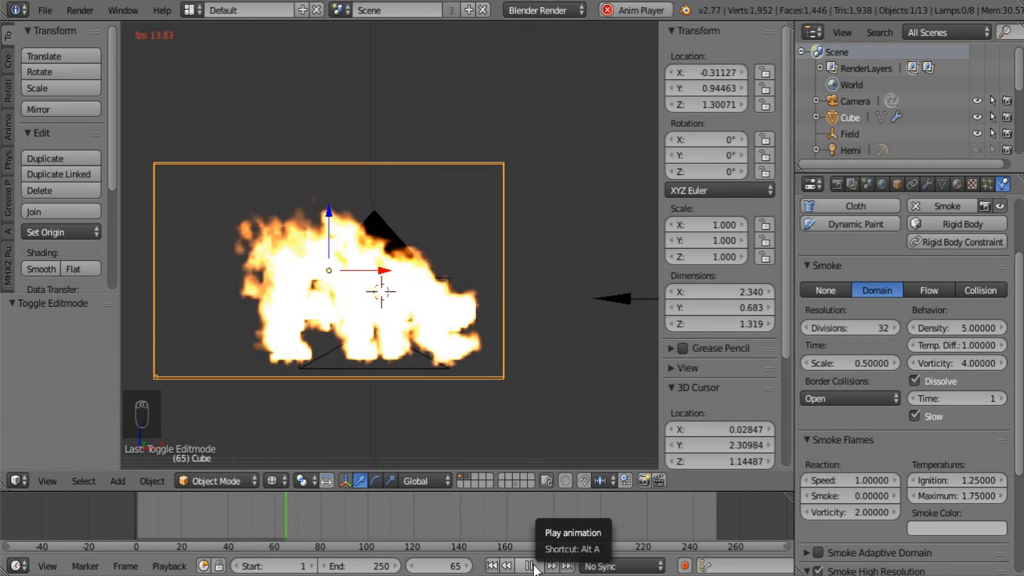
click(534, 566)
middle_drag(440, 317, 371, 323)
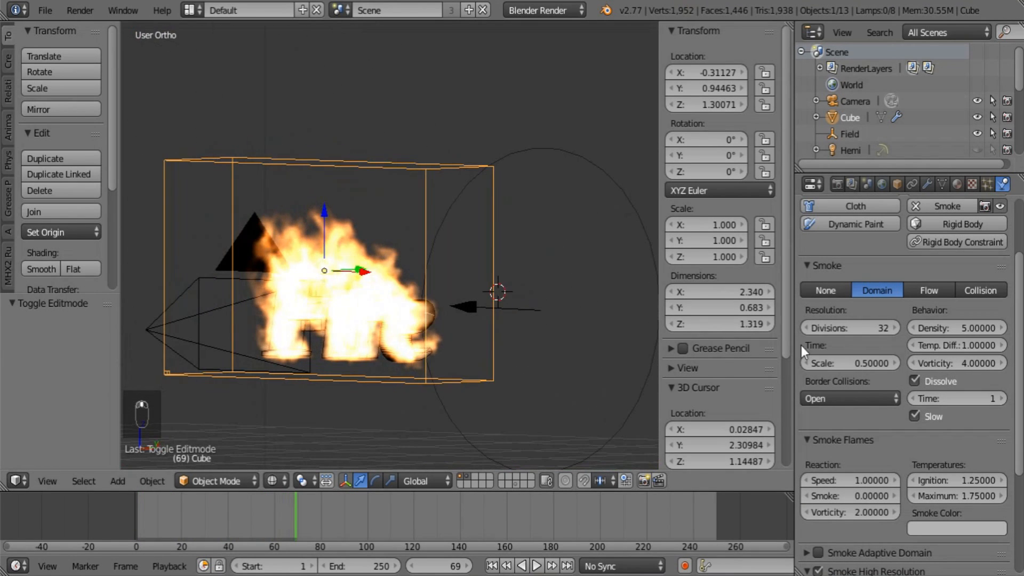
- Raise the Smoke High Resolution divisions to 3 and replay the simulation, viewing the flames from the front
scroll(898, 388, down, 6)
click(892, 451)
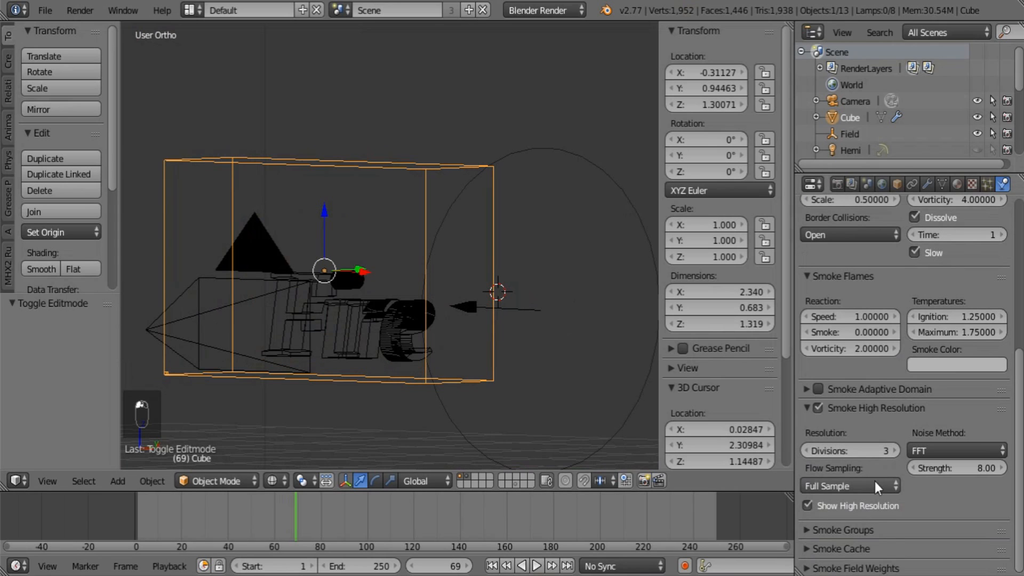
click(535, 566)
key(KP_1)
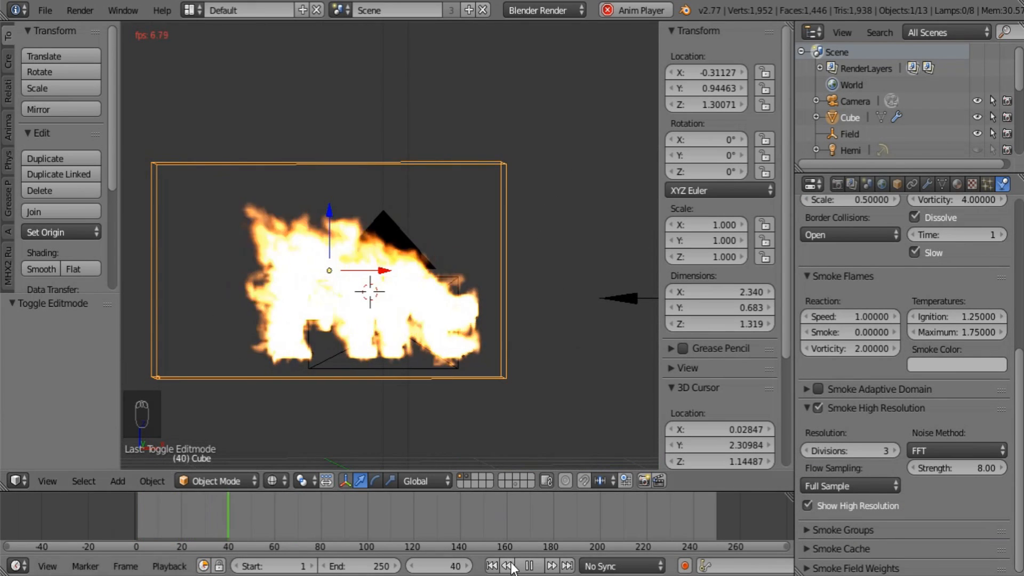
click(528, 566)
- Try a Smoke Flames reaction speed of 0.5 and replay the simulation from the first frame
scroll(944, 424, up, 1)
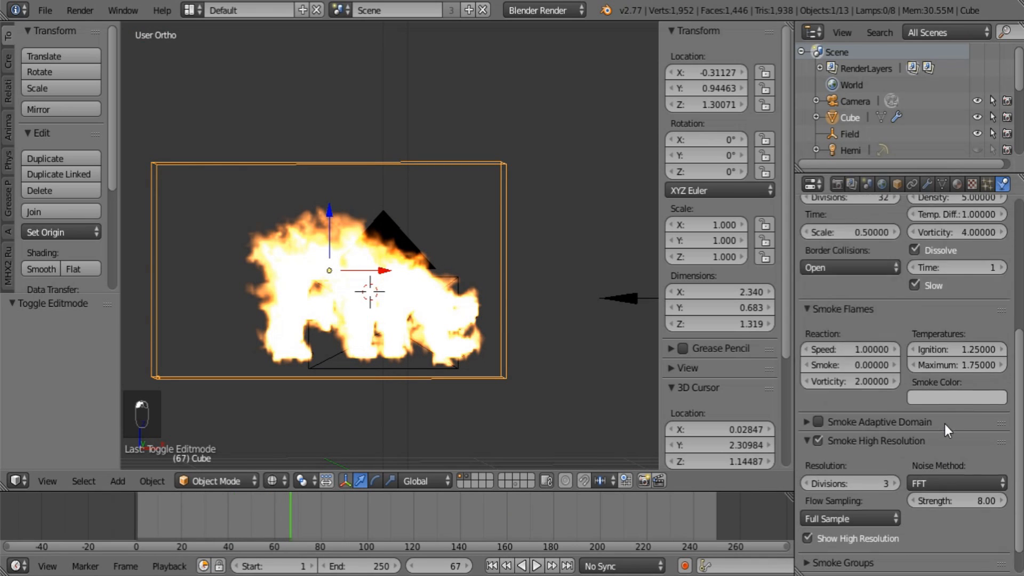
scroll(944, 424, up, 3)
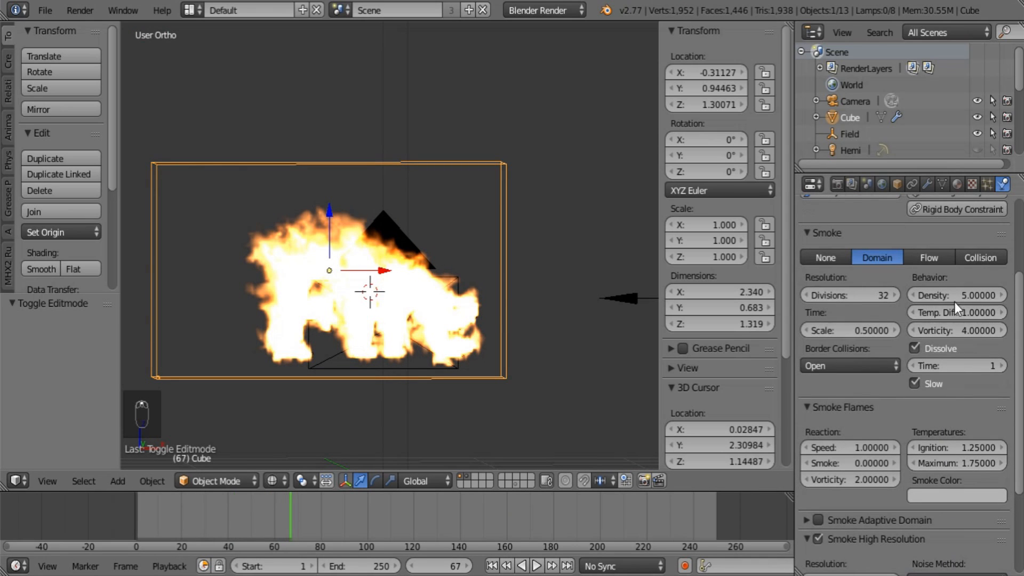
click(848, 330)
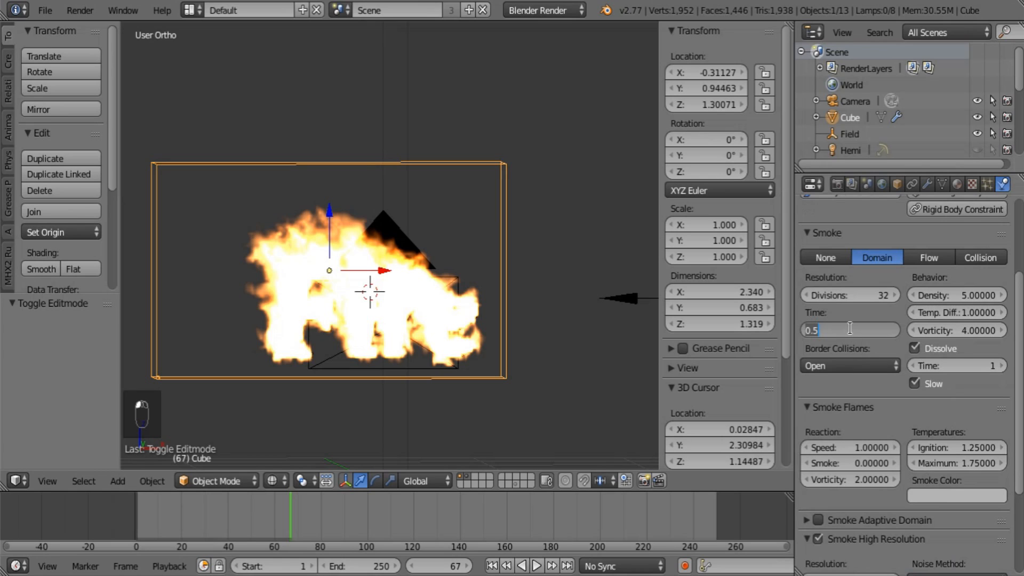
click(853, 448)
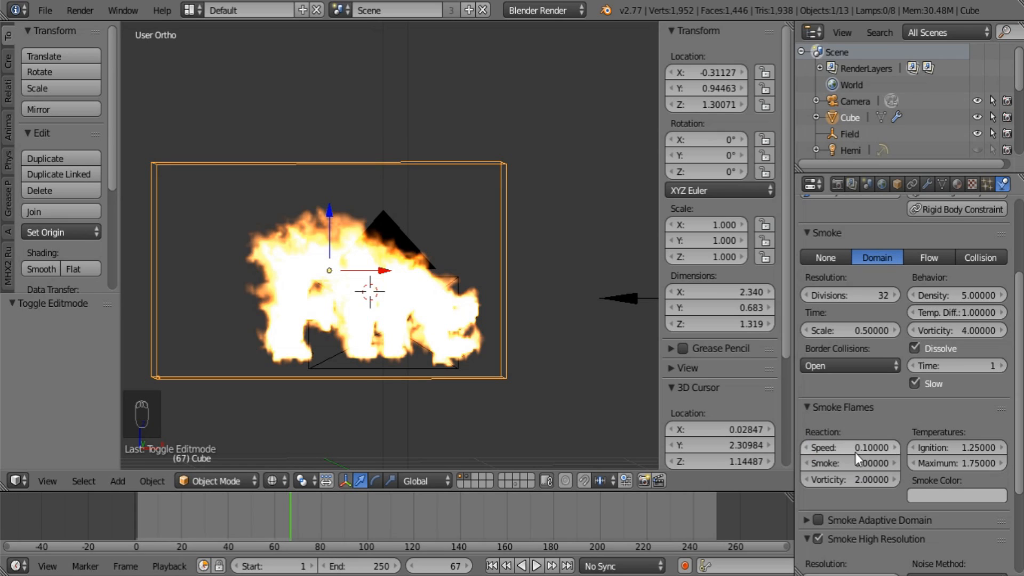
click(855, 451)
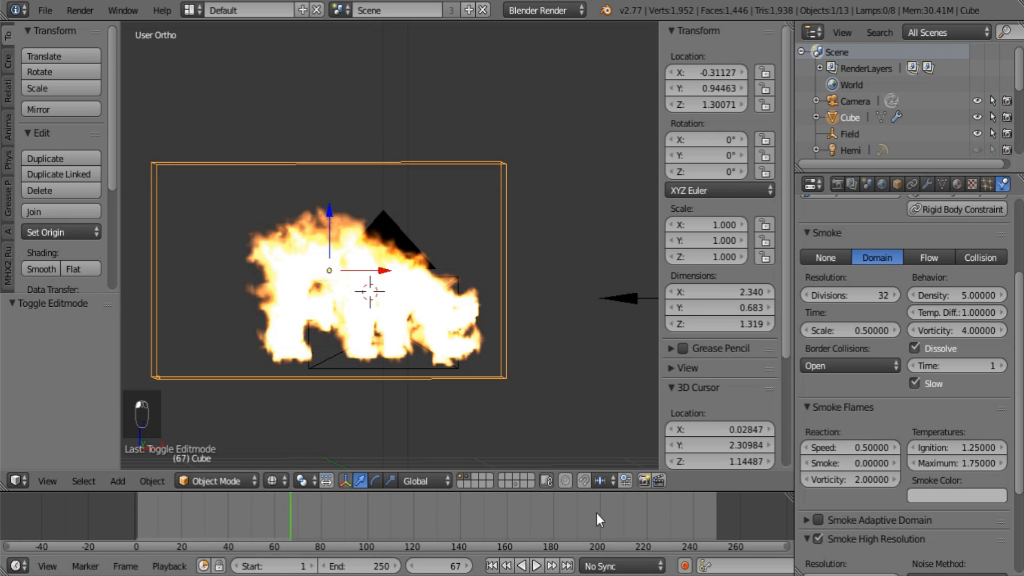
click(491, 566)
click(536, 565)
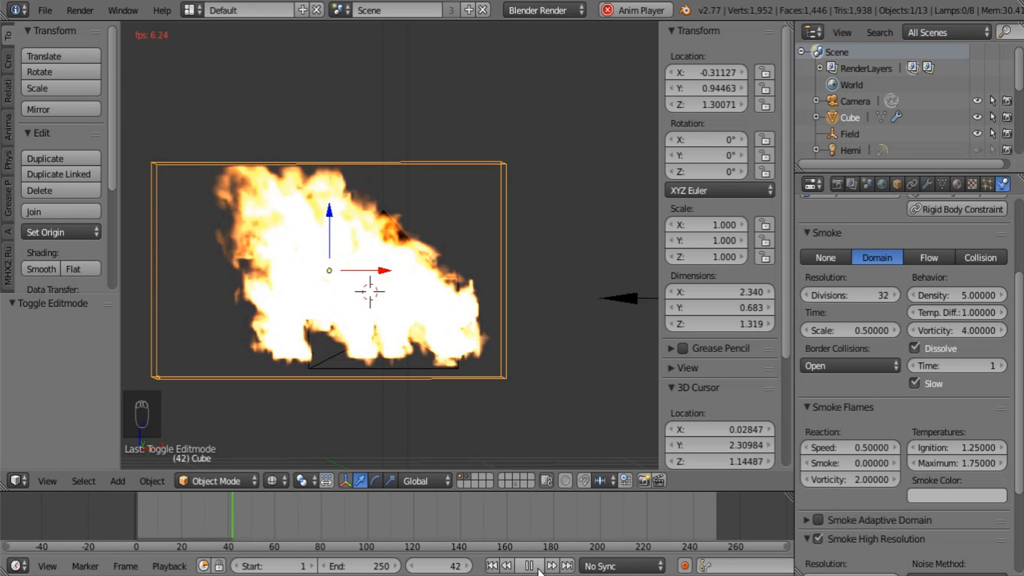
click(536, 566)
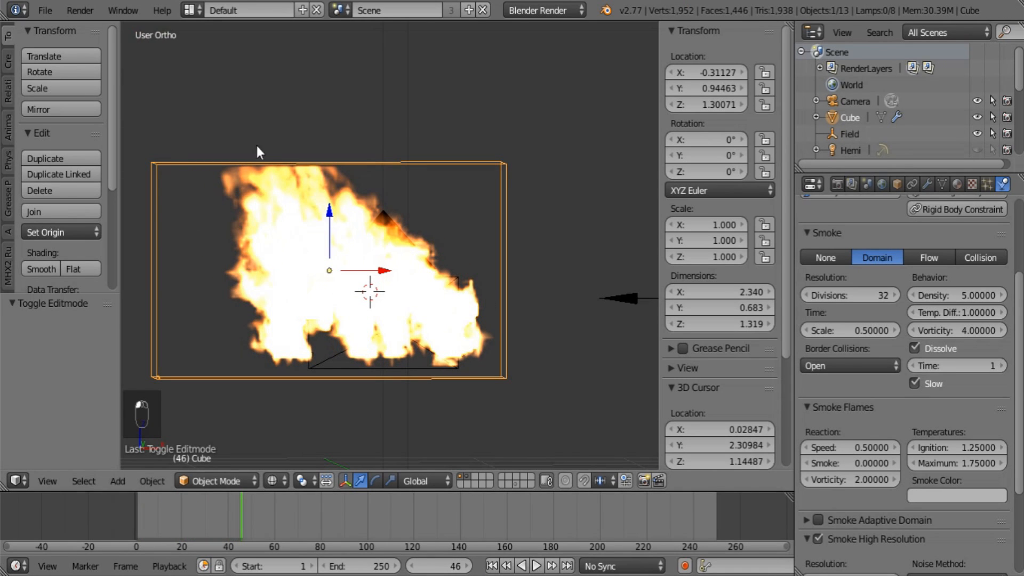
- Try a Smoke Flames reaction speed of 0.6 and replay the simulation from the first frame
click(851, 446)
key(BackSpace)
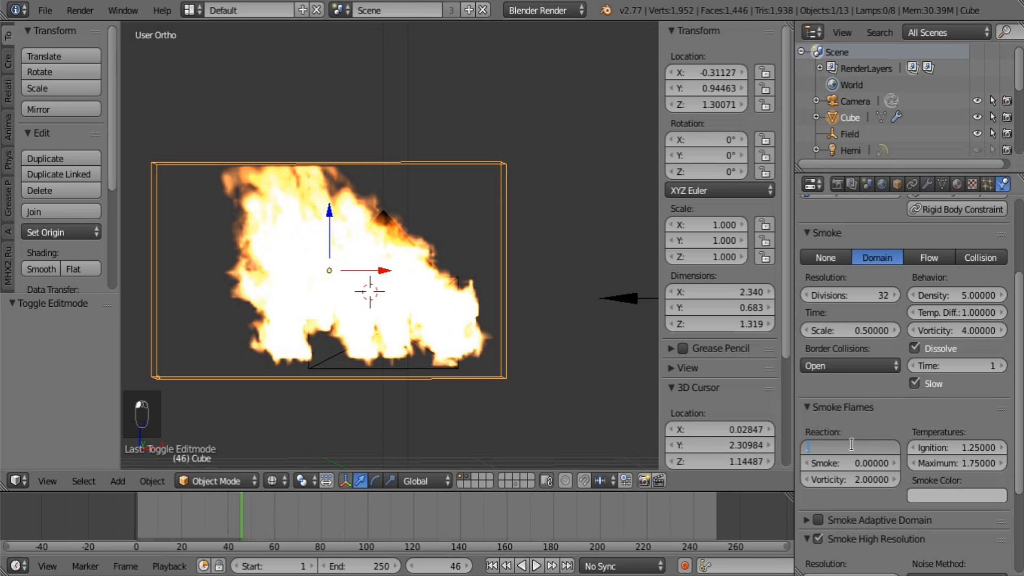
text(.6)
key(Return)
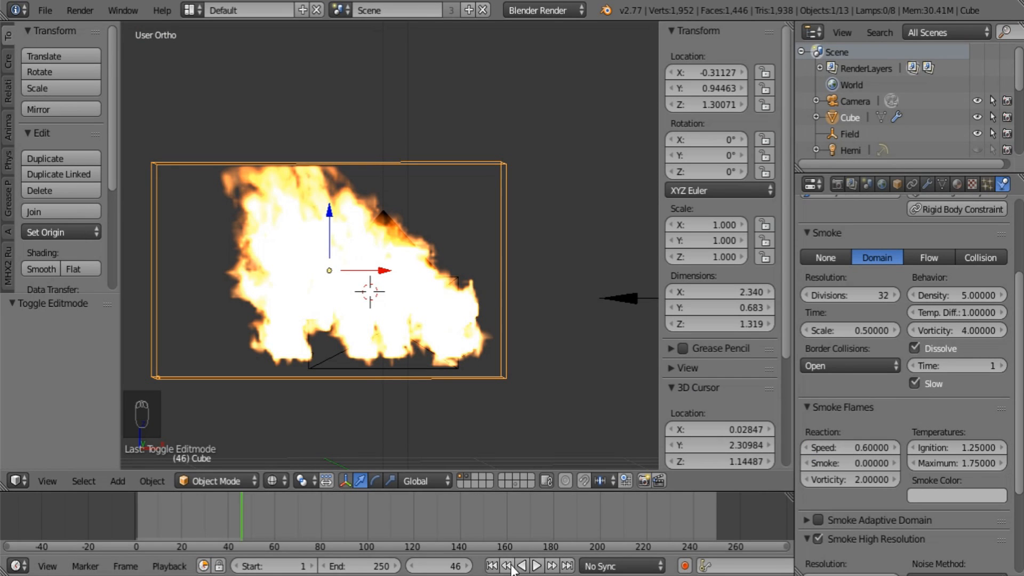
click(492, 566)
click(537, 566)
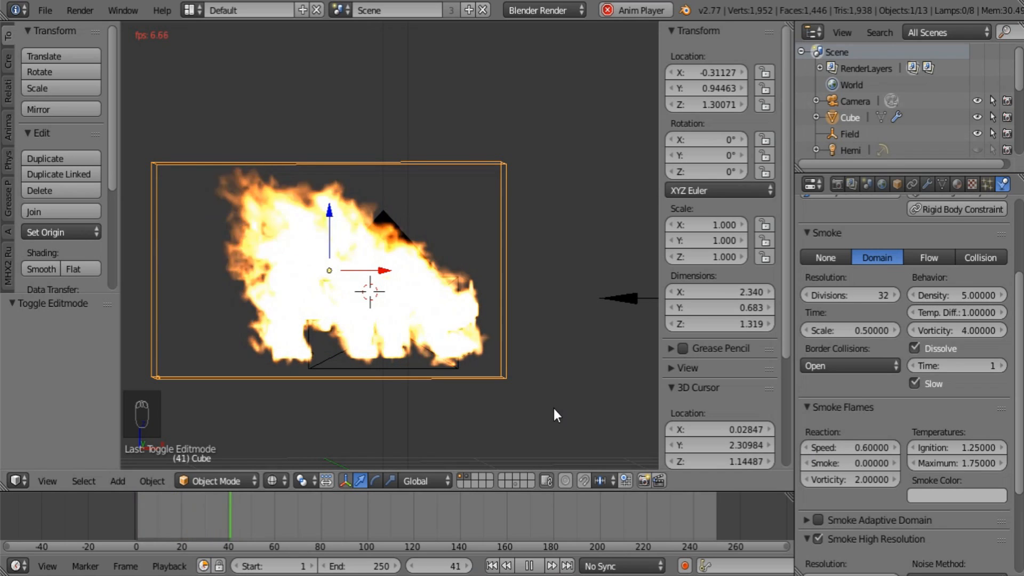
click(537, 568)
- Set the Smoke Flames reaction speed to 0.7 and replay the simulation from the first frame
click(847, 446)
text(.7)
key(Return)
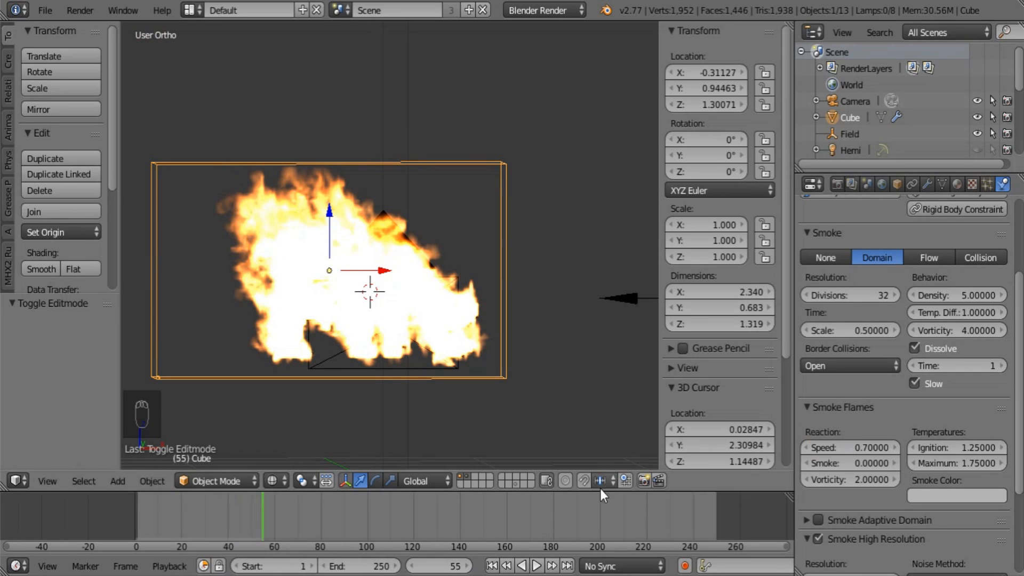
click(491, 566)
click(536, 568)
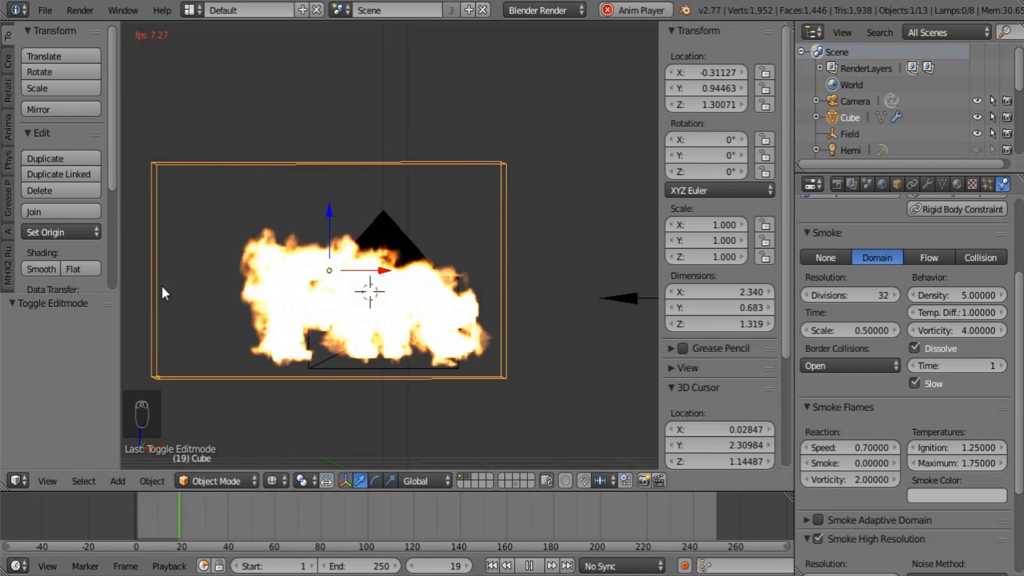
key(alt+a)
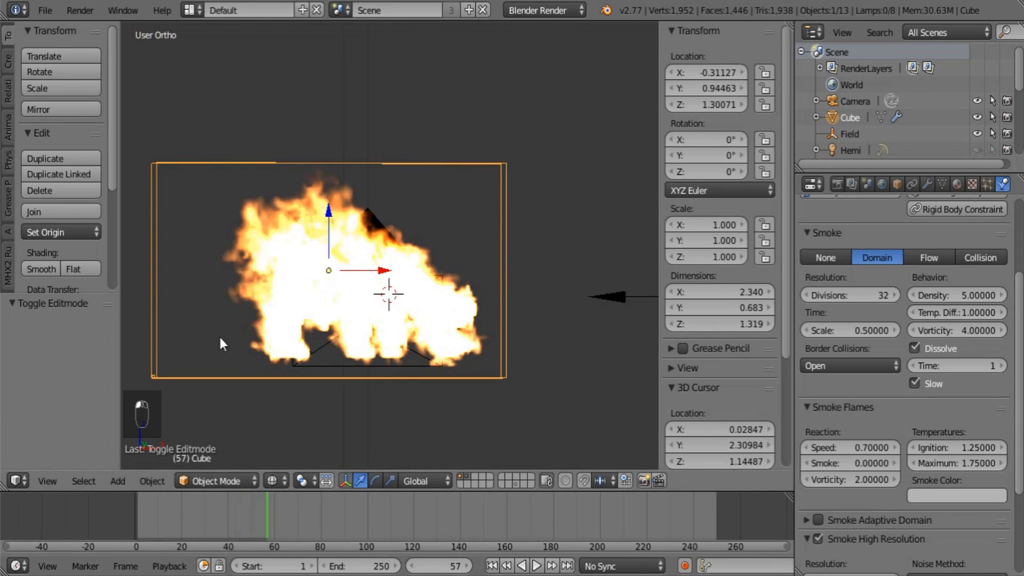
- Move the domain cube's left end face inward along X to make it 2.05 wide, and replay the simulation from the first frame
key(Tab)
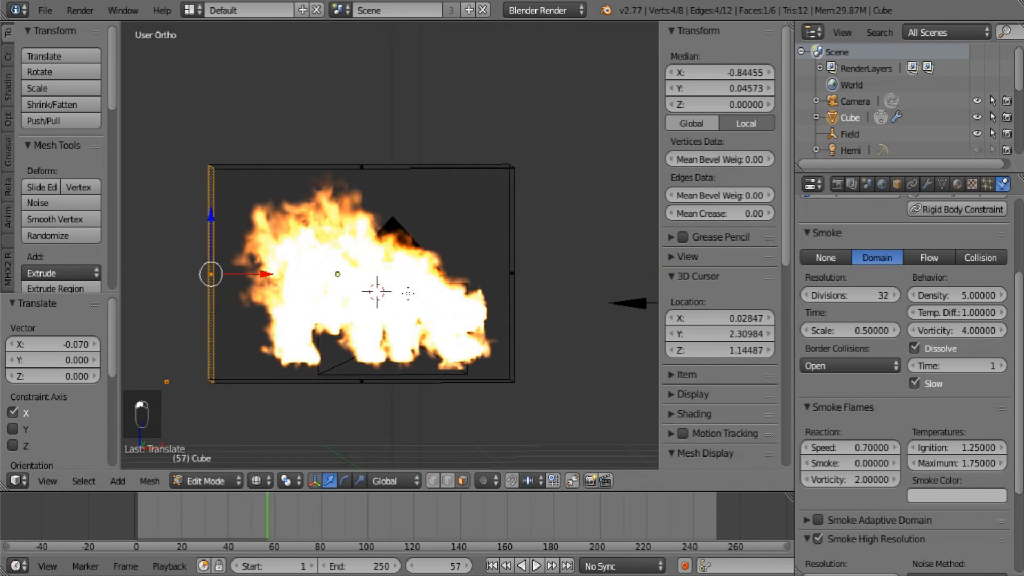
key(Tab)
key(shift+Left)
key(alt+a)
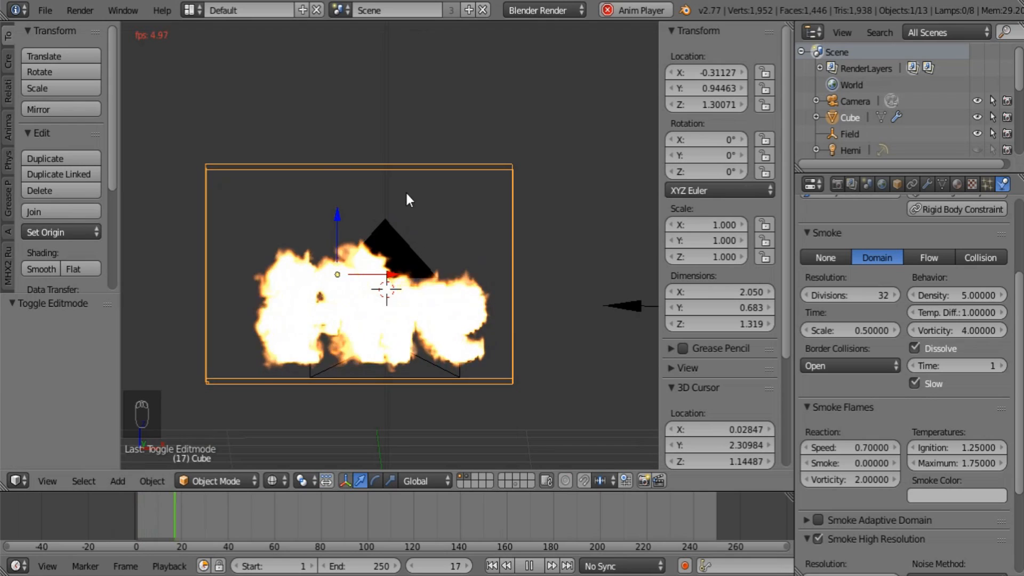
click(528, 569)
mouse_move(363, 228)
middle_down()
mouse_move(282, 273)
mouse_move(355, 233)
middle_up()
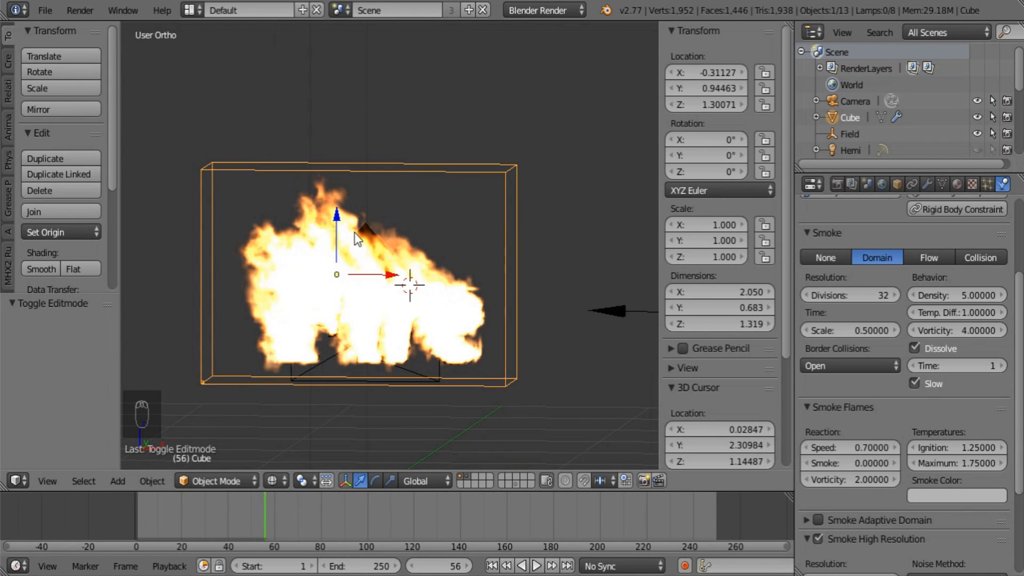
- Save the project file before continuing with the smoke domain
click(40, 12)
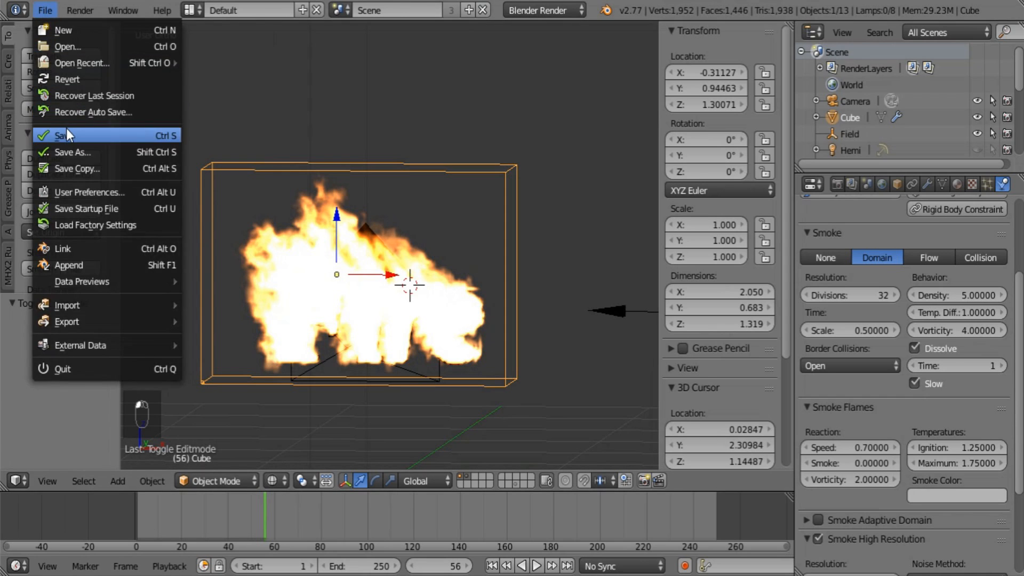
click(66, 128)
middle_drag(523, 334, 620, 338)
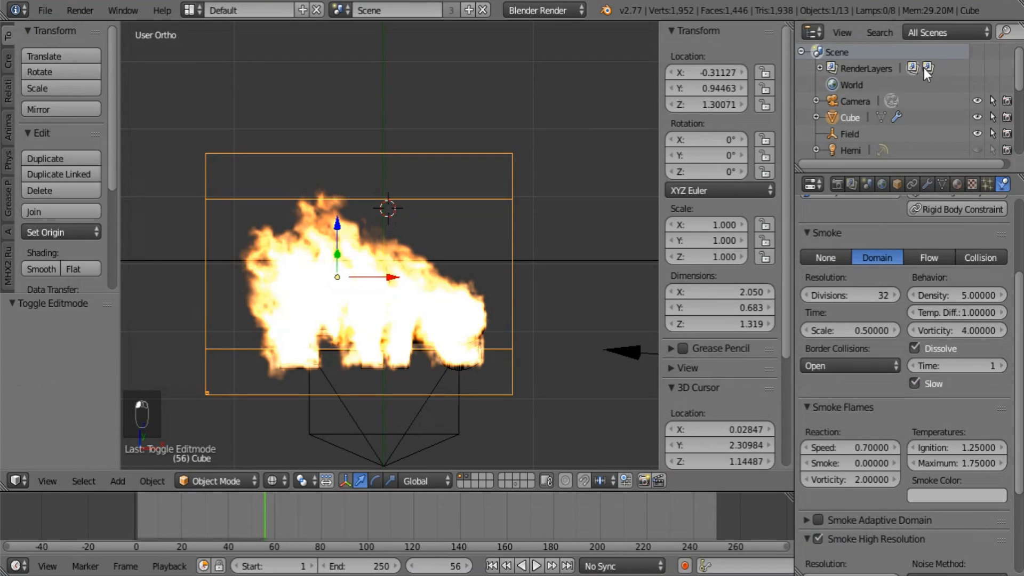
click(47, 12)
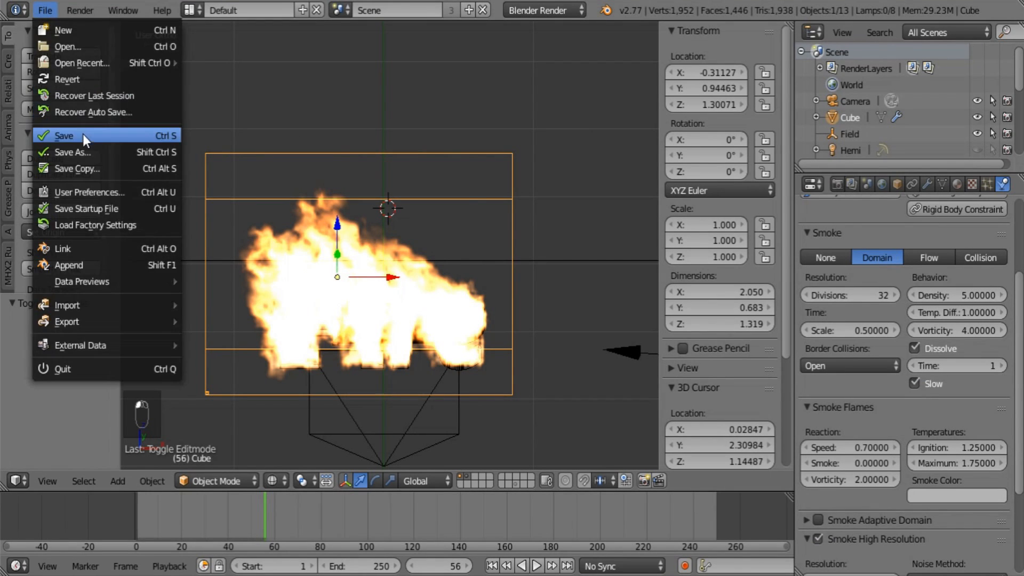
click(84, 135)
- Add a new material to the smoke domain cube and name it Fire
middle_drag(498, 326, 528, 315)
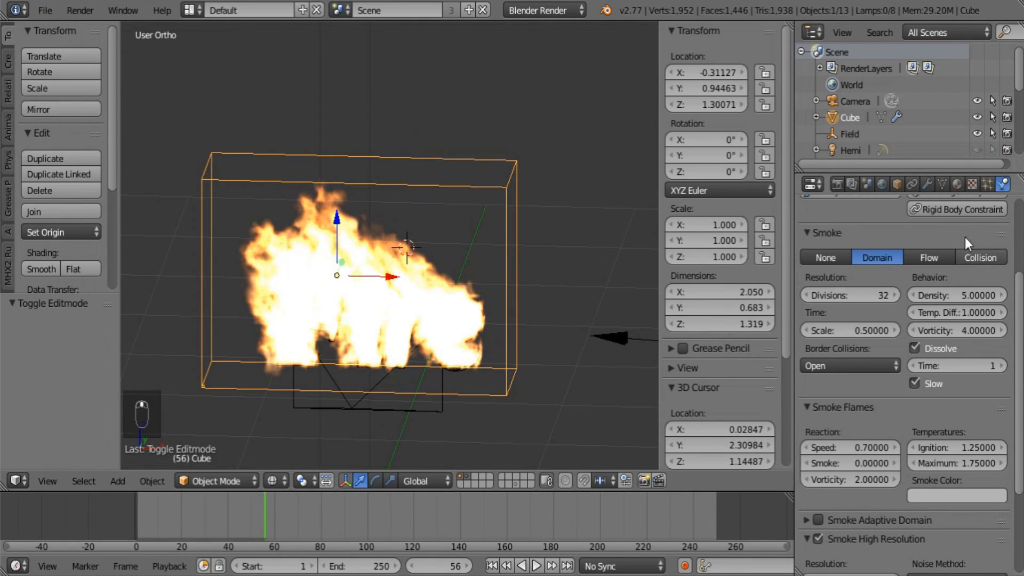
click(957, 185)
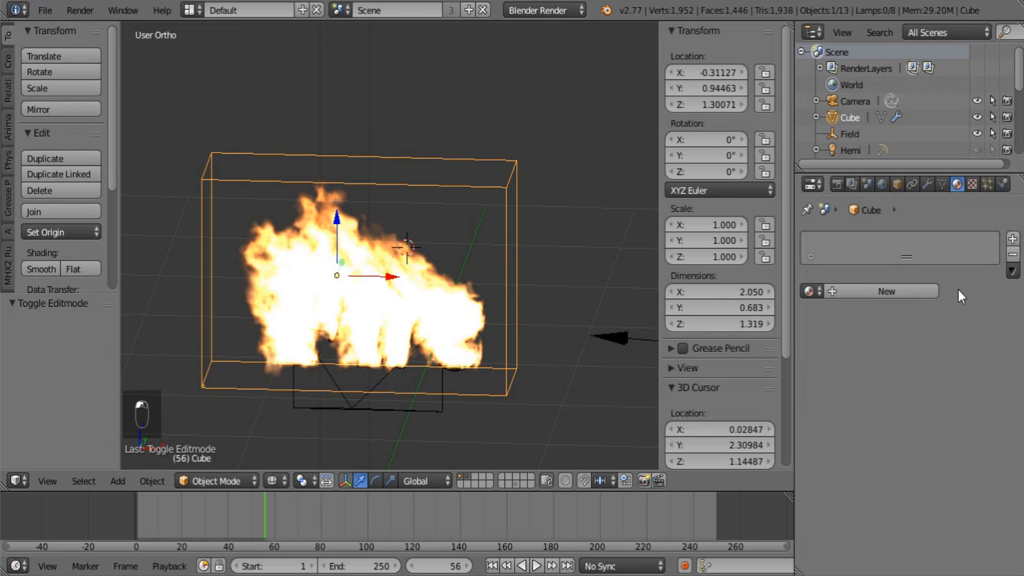
click(861, 288)
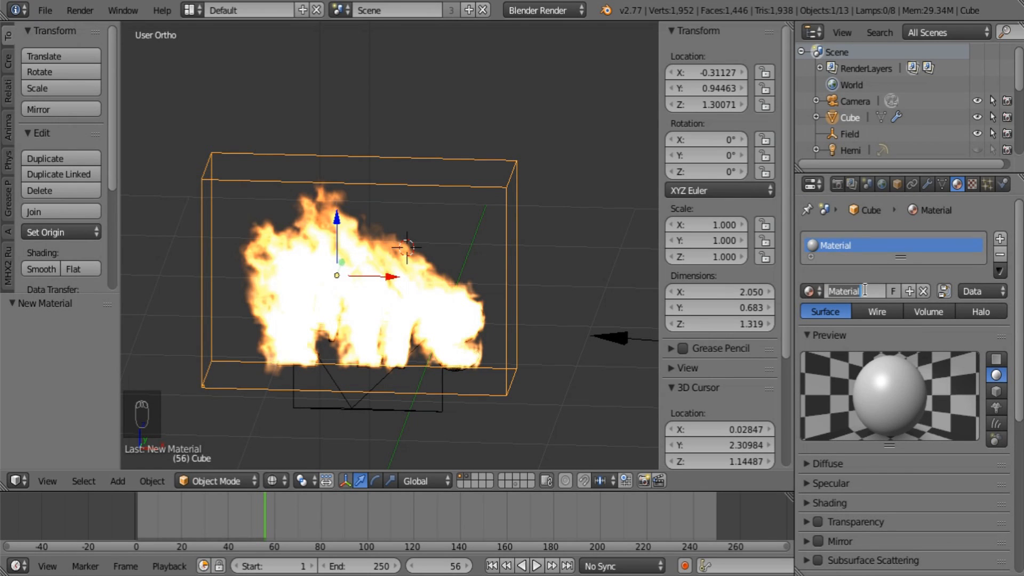
text(Fire)
key(Return)
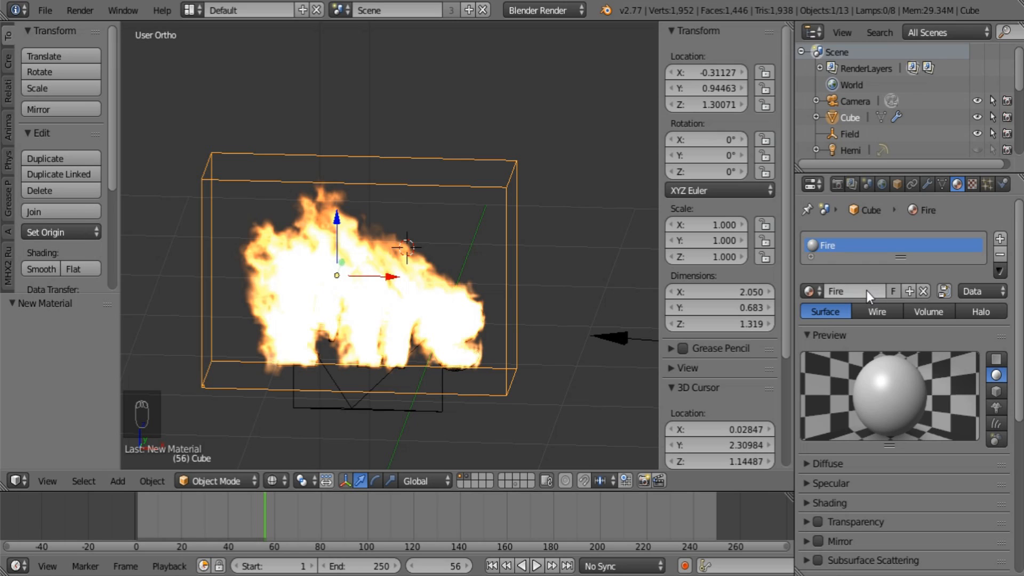
- Make the Fire material a Volume type with density scale 5 and density 0
click(924, 308)
scroll(884, 530, down, 5)
click(954, 389)
text(5)
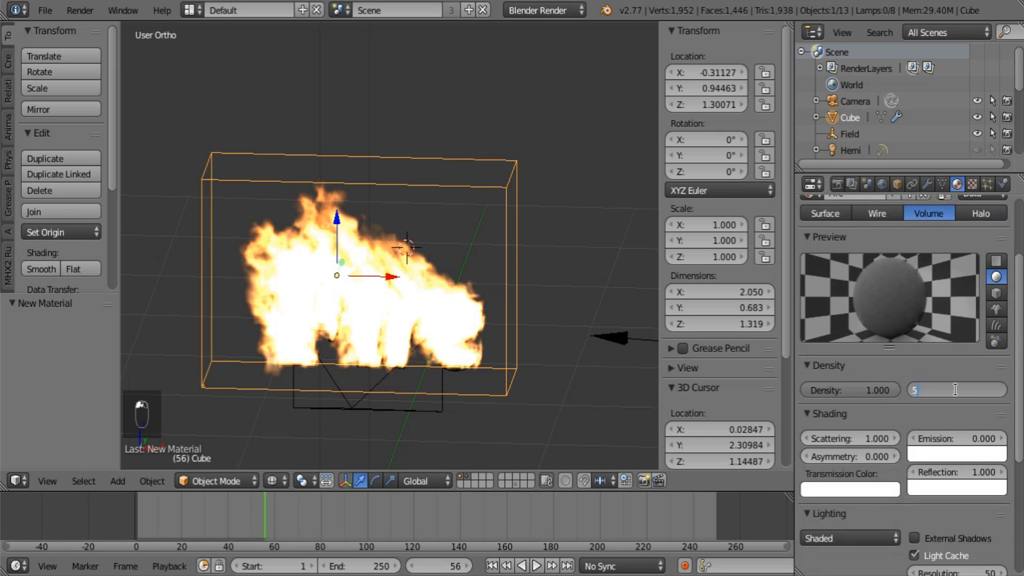
key(Return)
click(952, 390)
text(5)
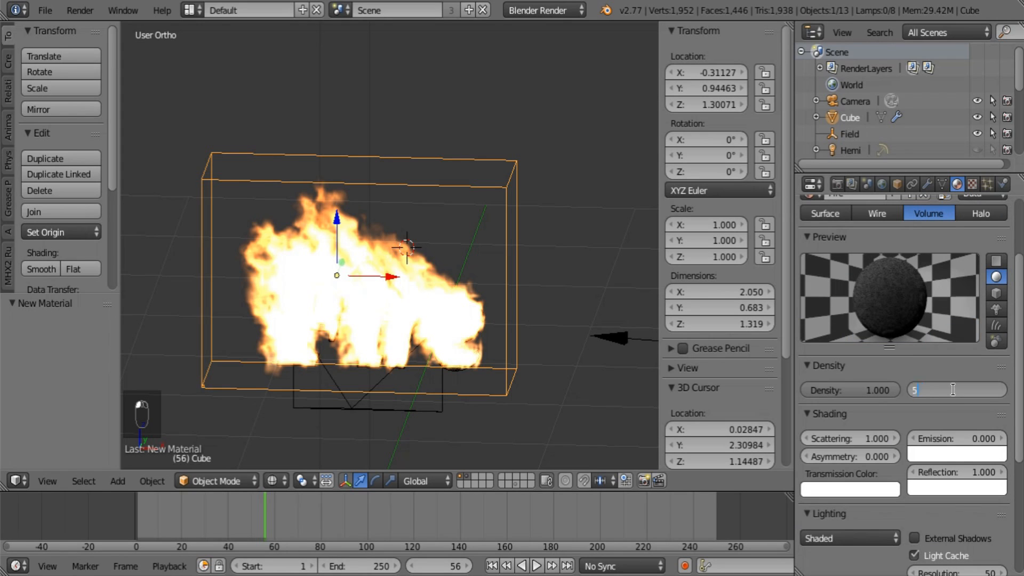
key(Return)
click(853, 391)
text(0)
key(Return)
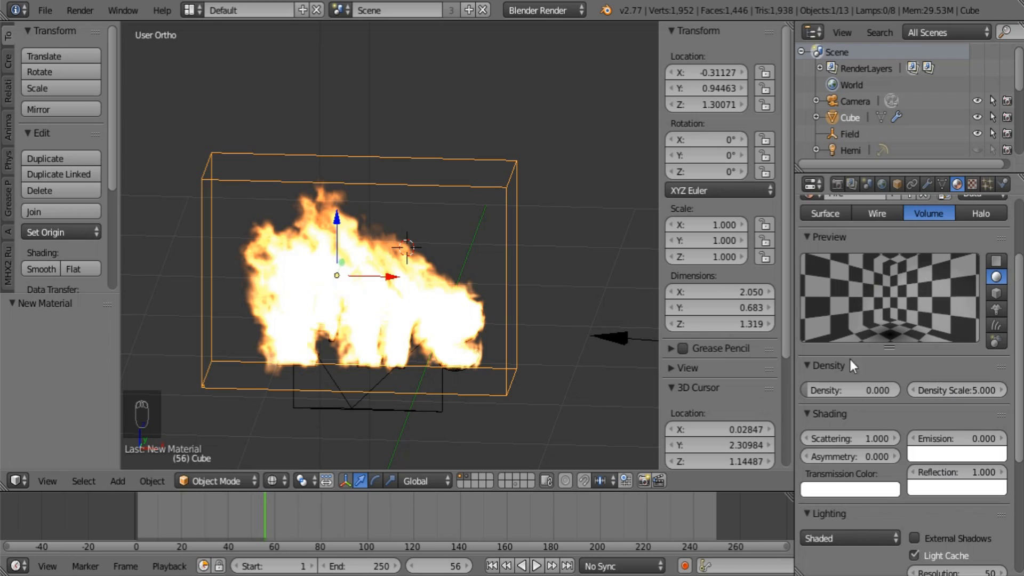
- Collapse the Fire material's Lighting and Transparency settings and set the Integration step size to 0.18
scroll(946, 520, down, 5)
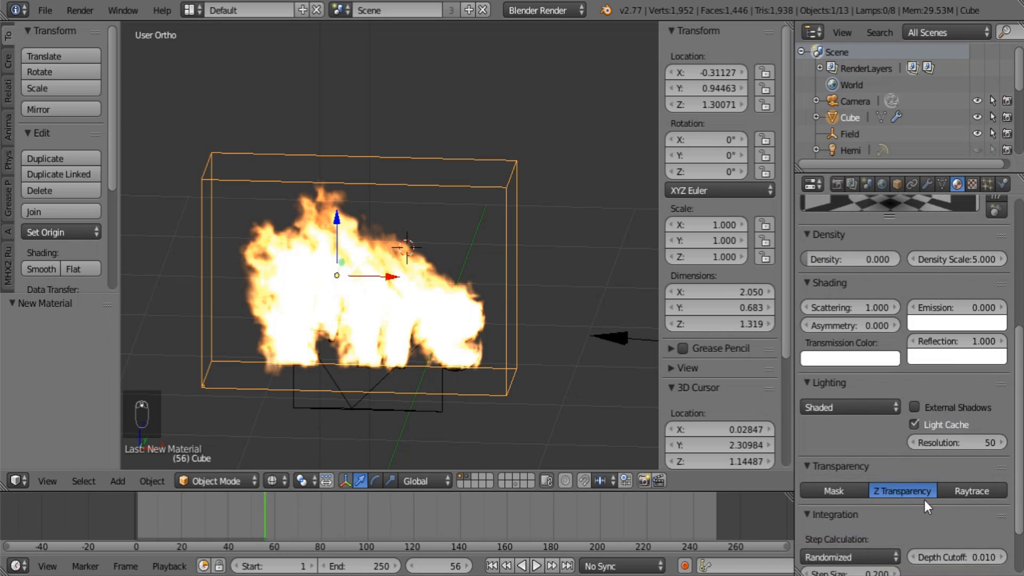
click(842, 382)
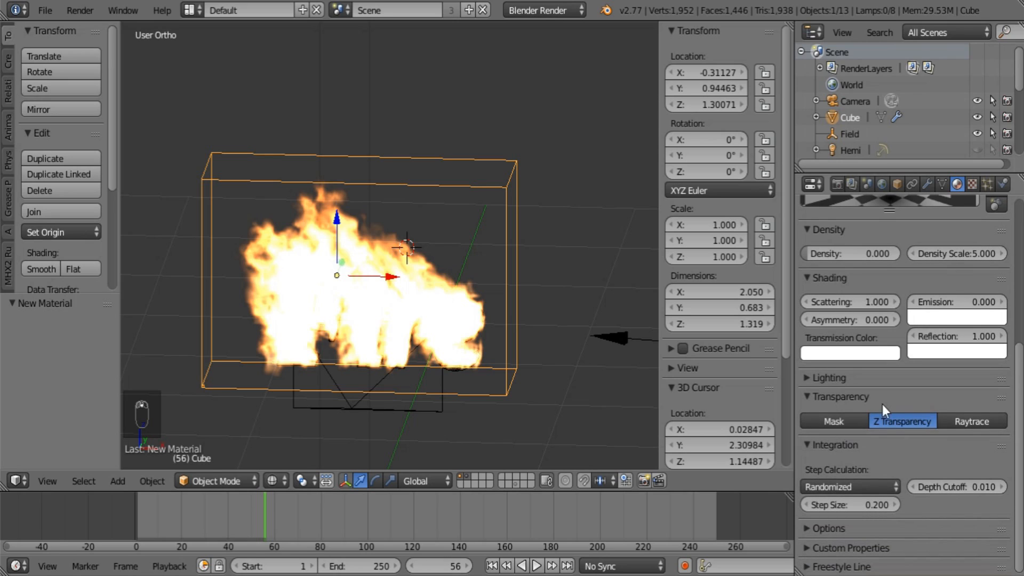
click(867, 397)
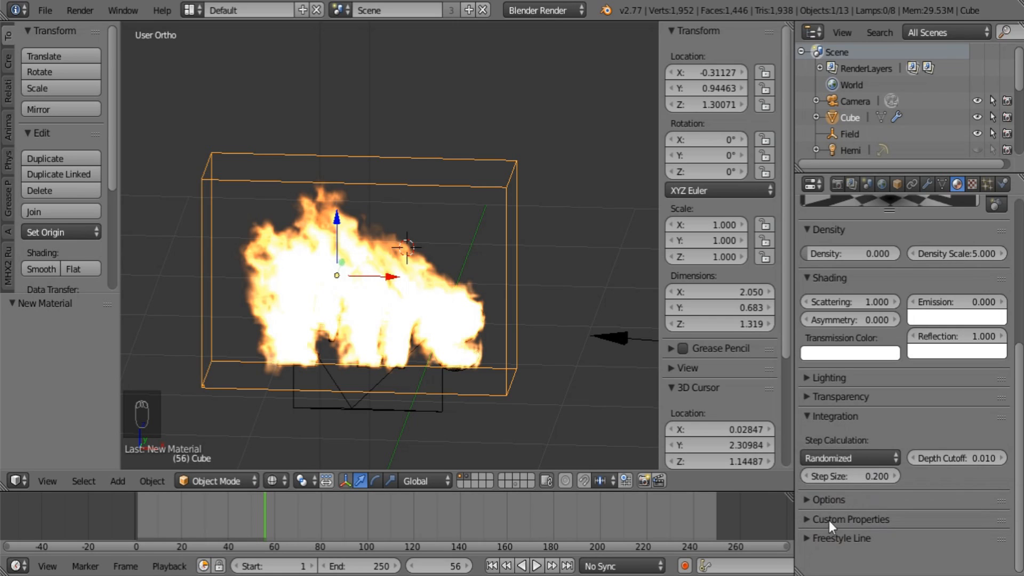
drag(851, 475, 850, 475)
click(850, 475)
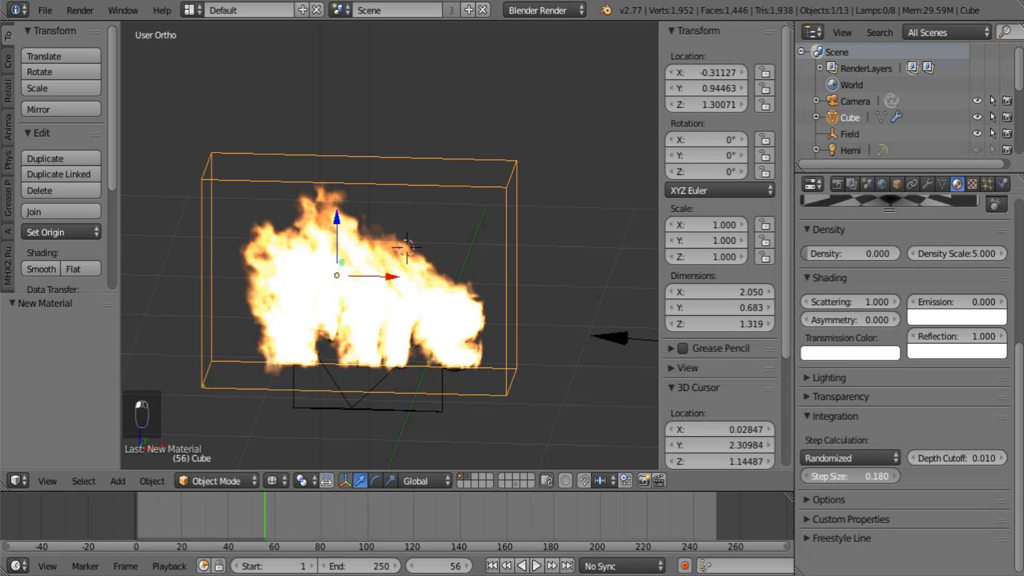
- Set the Fire material's Integration step size to 0.05
text(0.1)
key(Return)
click(849, 475)
text(0.05)
key(Return)
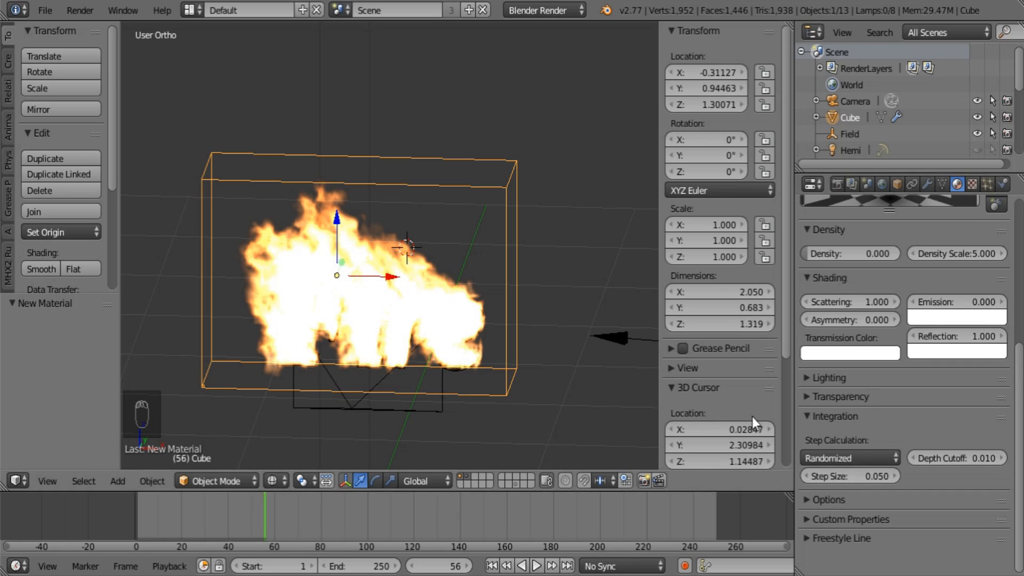
- Collapse the Integration settings and look through the Fire material's Options, Custom Properties and Freestyle Line settings
click(815, 417)
click(824, 434)
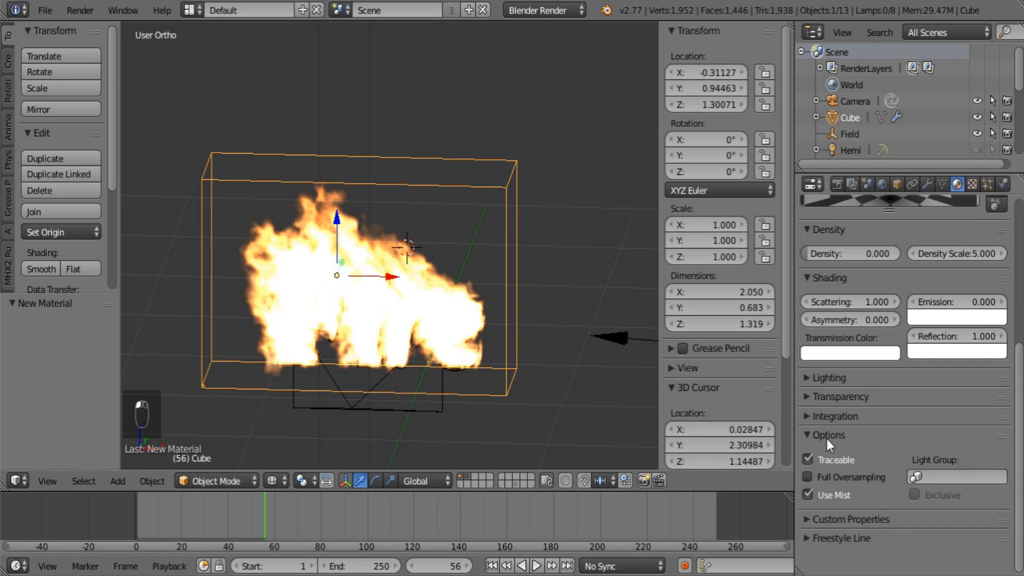
click(830, 478)
click(834, 435)
click(837, 453)
click(836, 450)
click(835, 473)
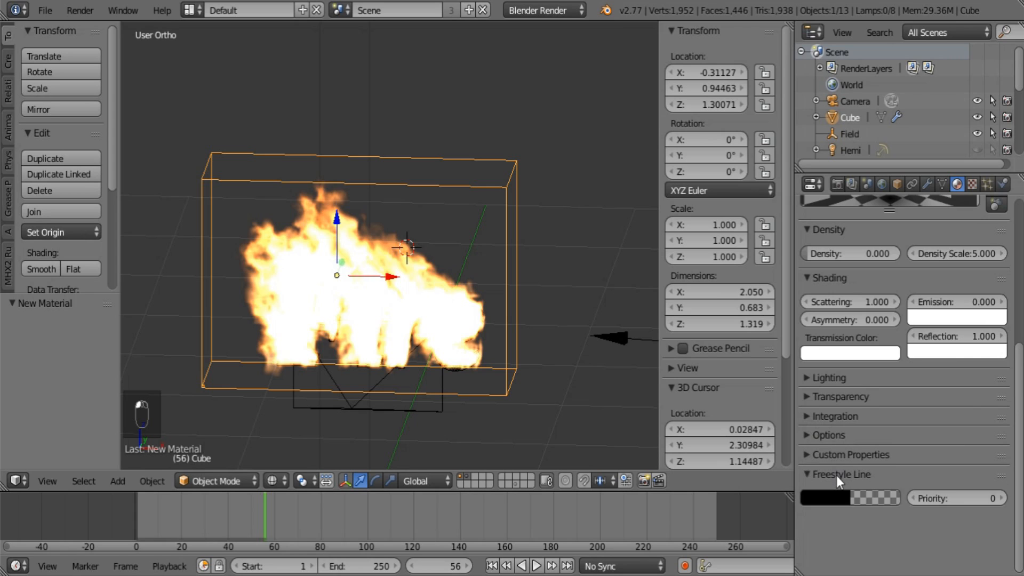
scroll(885, 474, up, 10)
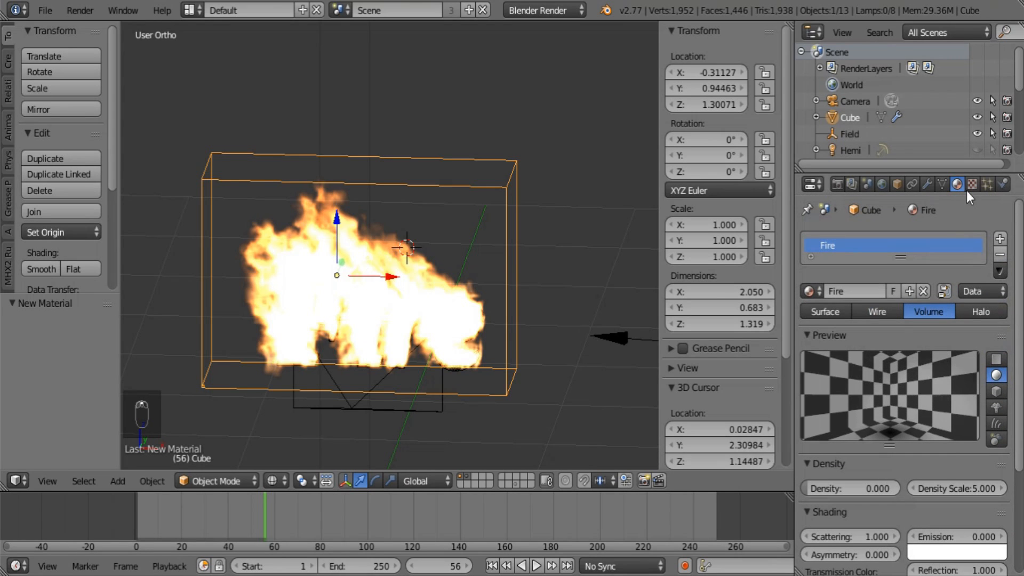
- Add a new texture to the Fire material, make it Voxel Data and name it Fire
click(971, 185)
click(895, 366)
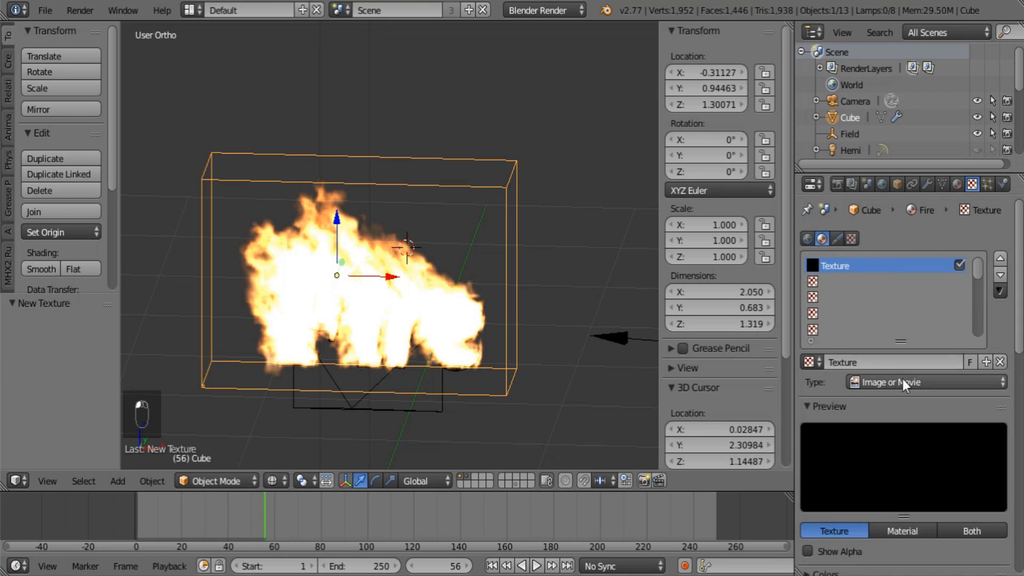
click(902, 380)
click(907, 115)
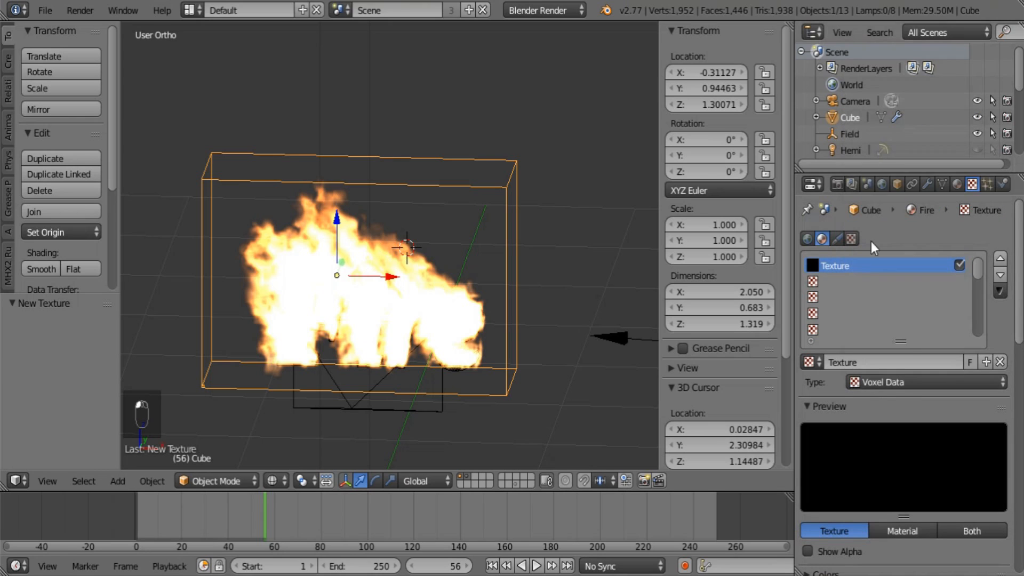
double_click(862, 361)
text(Fire)
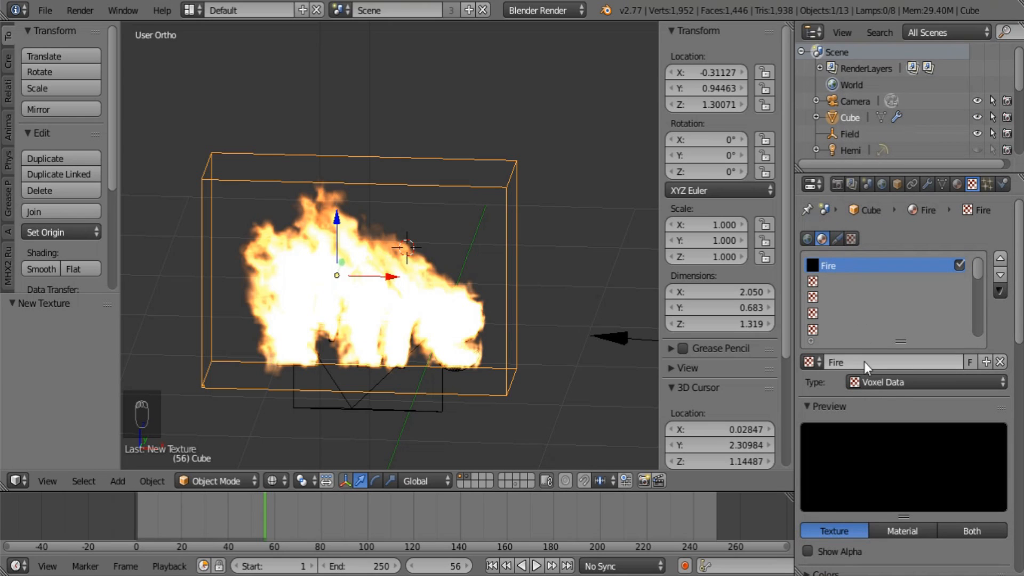
key(Return)
- Use the smoke domain cube as the texture's domain object, with Smoke file format and Flame as the source
scroll(866, 439, down, 4)
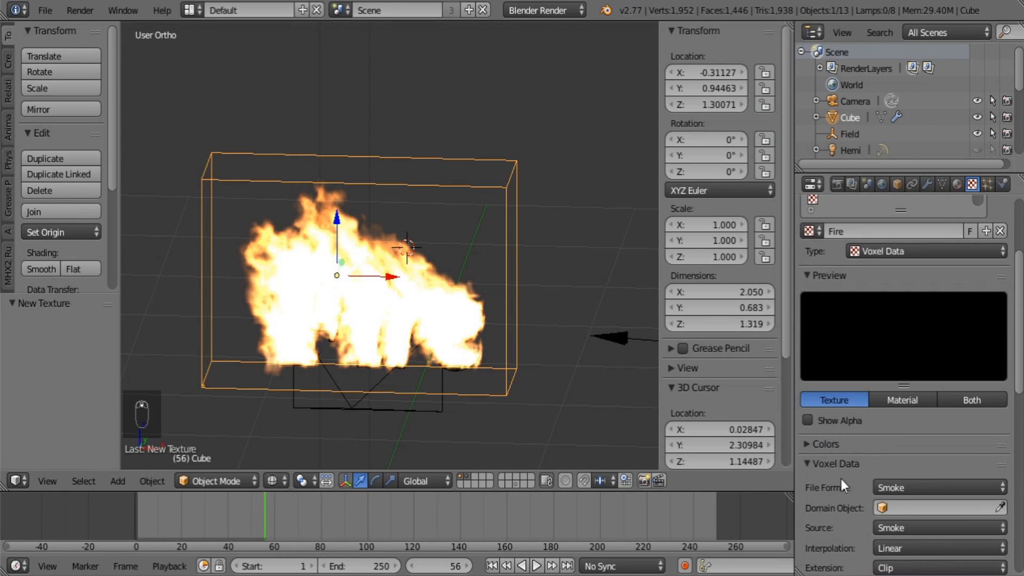
click(999, 507)
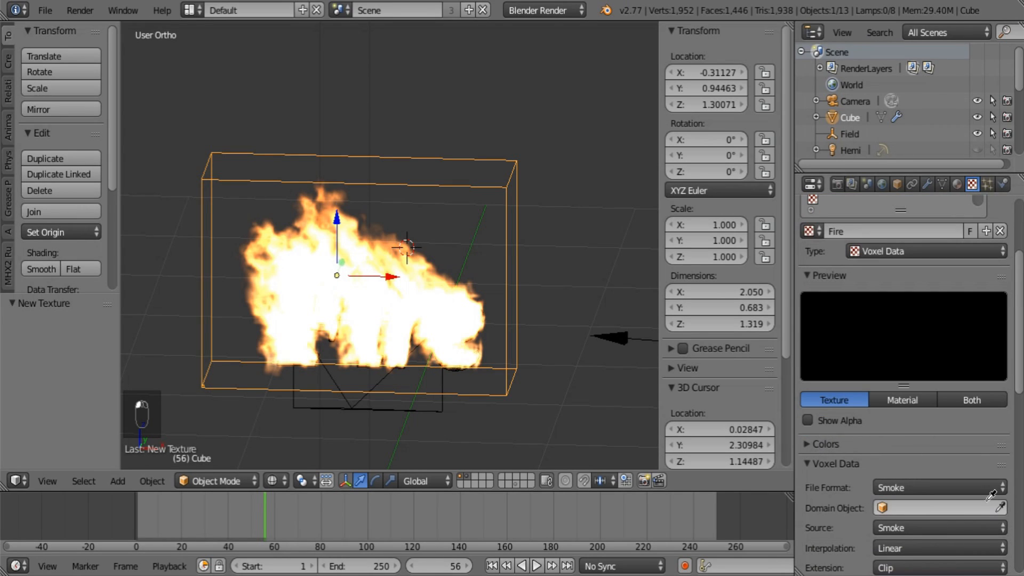
click(516, 176)
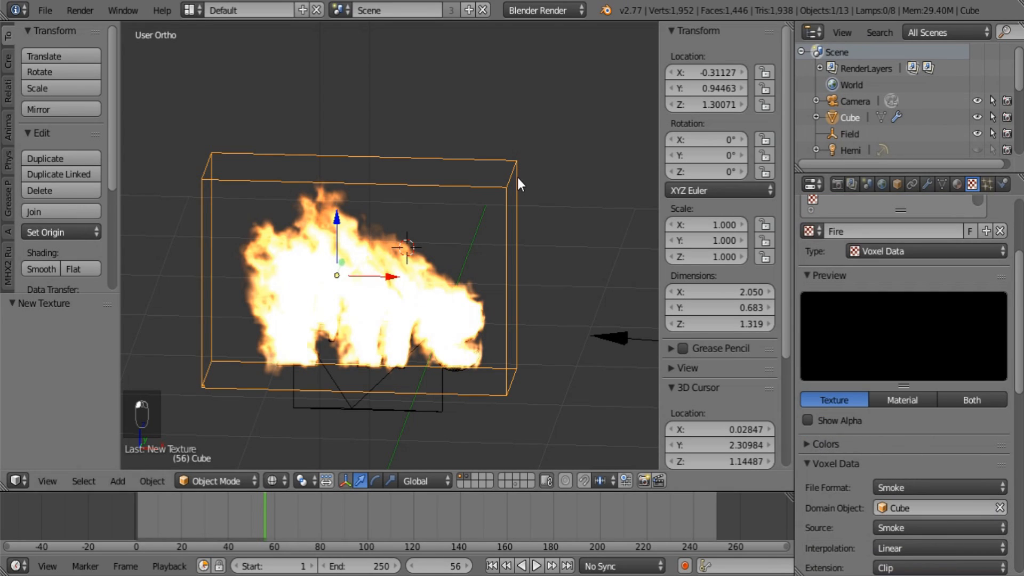
click(901, 486)
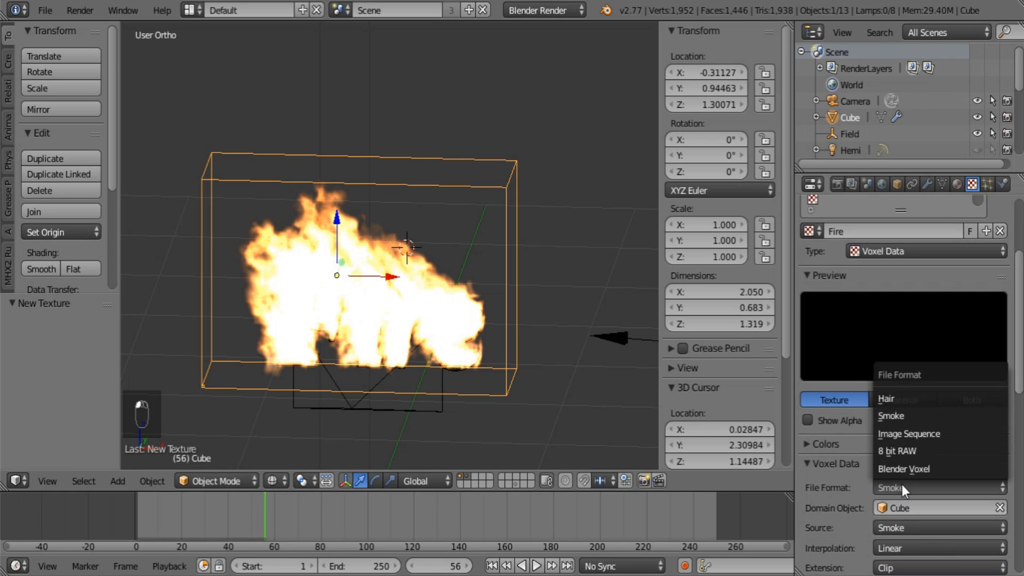
click(899, 417)
click(887, 528)
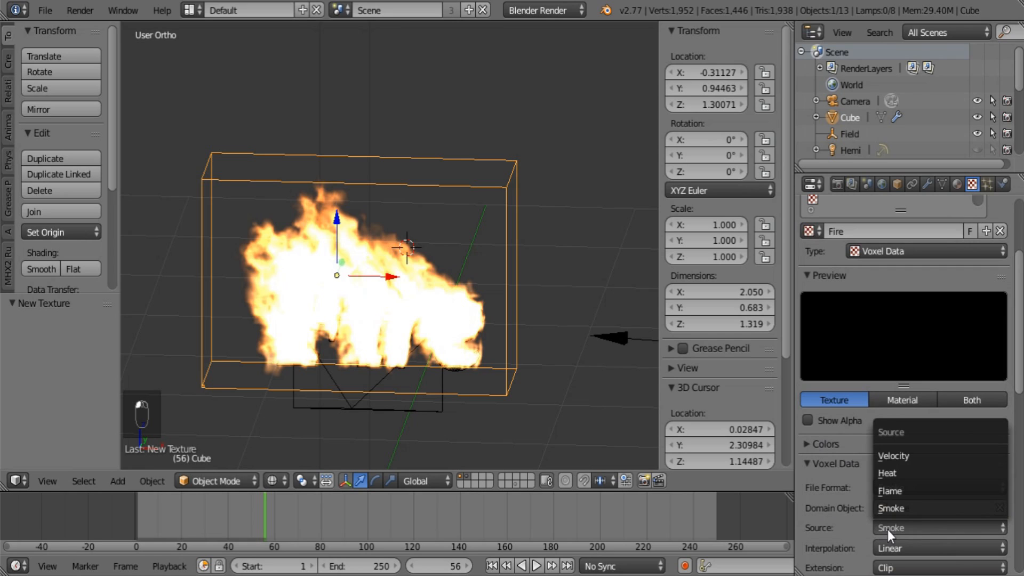
click(903, 491)
scroll(829, 510, down, 5)
scroll(828, 496, up, 3)
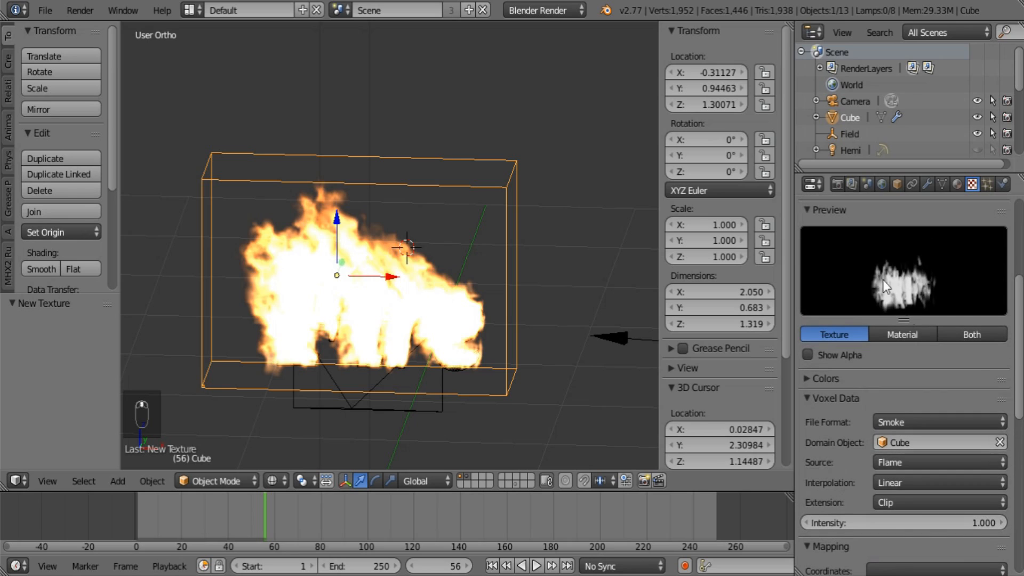
- Set the Fire texture's mapping coordinates to Generated and check its preview
scroll(852, 448, down, 5)
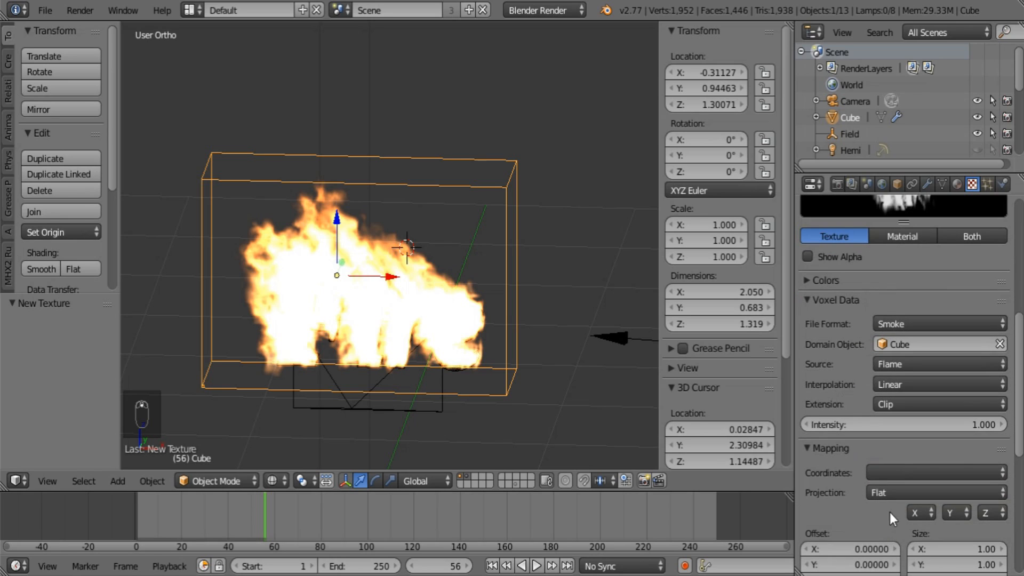
scroll(889, 505, down, 3)
click(893, 371)
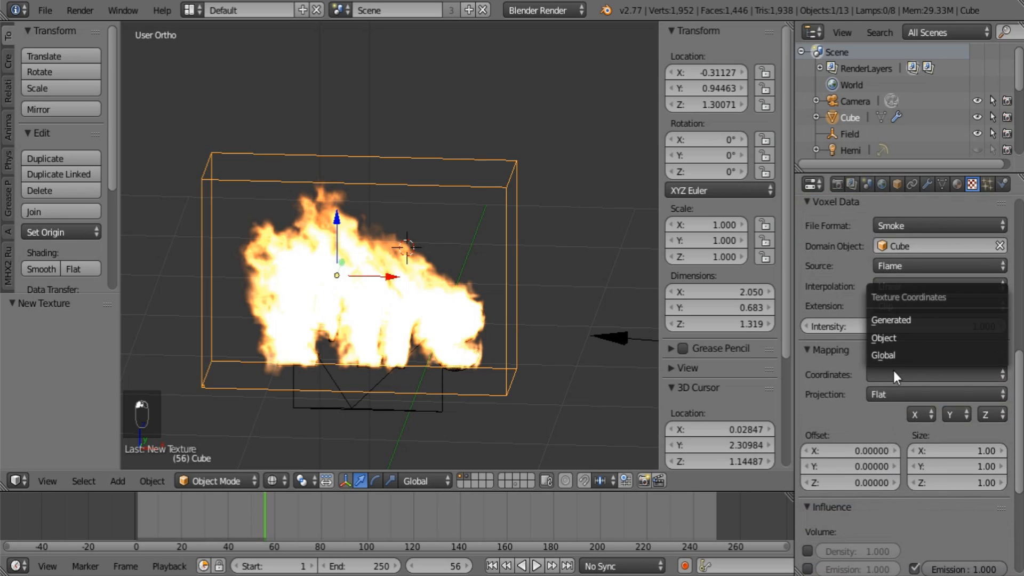
click(899, 321)
scroll(864, 433, up, 10)
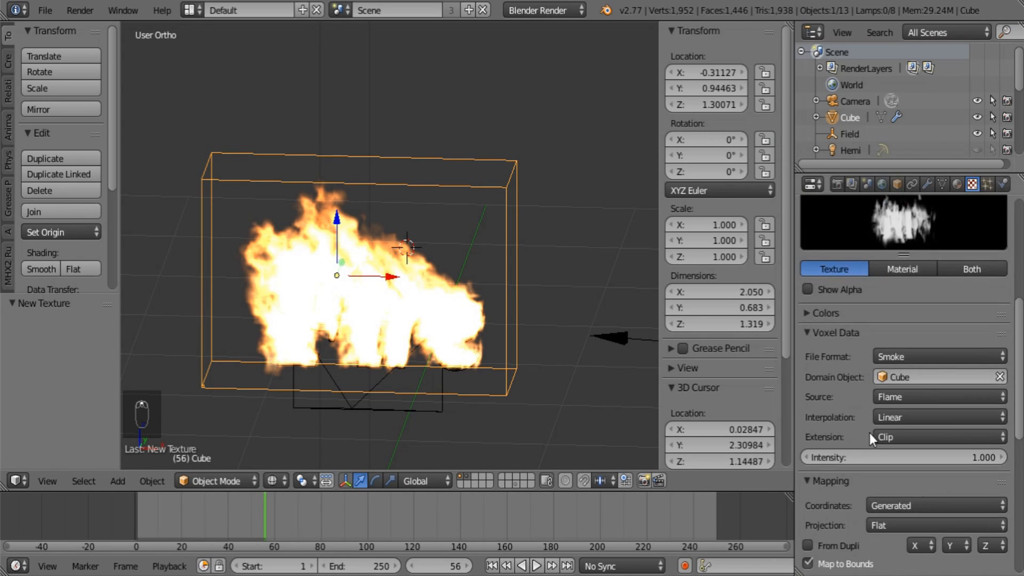
click(902, 366)
click(813, 367)
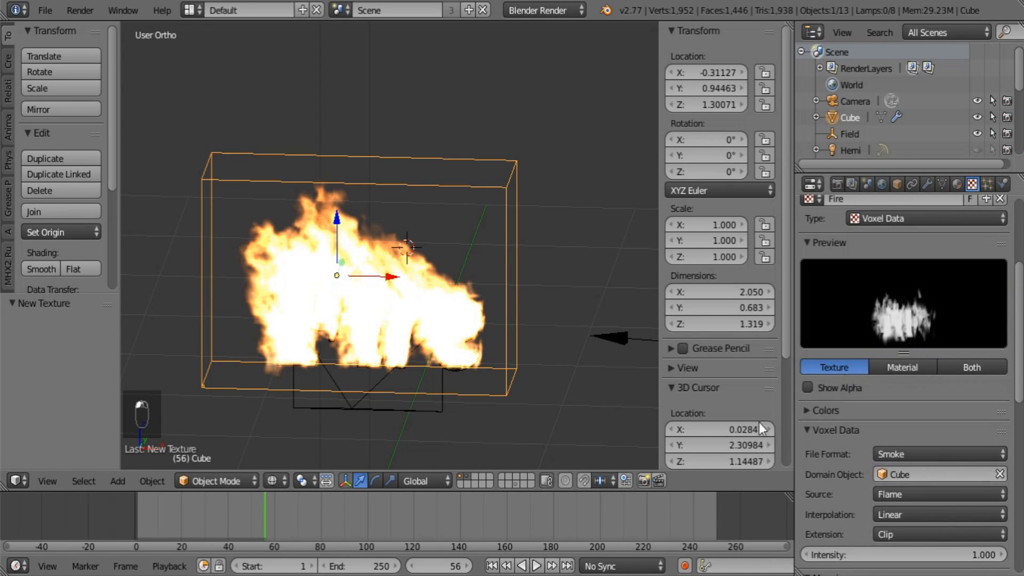
- Enable Emission and Density influence for the Fire texture
scroll(814, 437, down, 17)
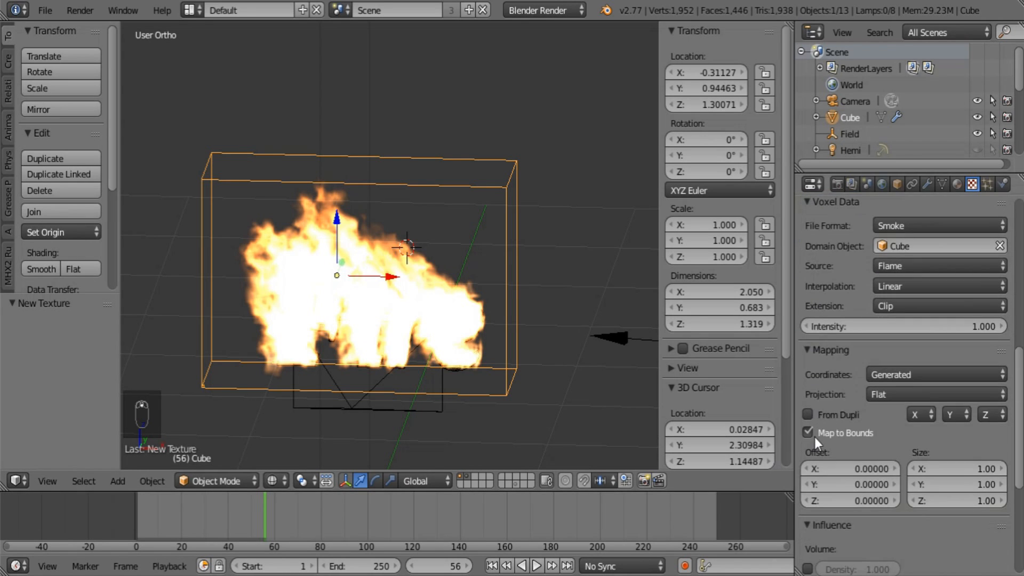
scroll(814, 437, down, 3)
click(806, 390)
click(806, 371)
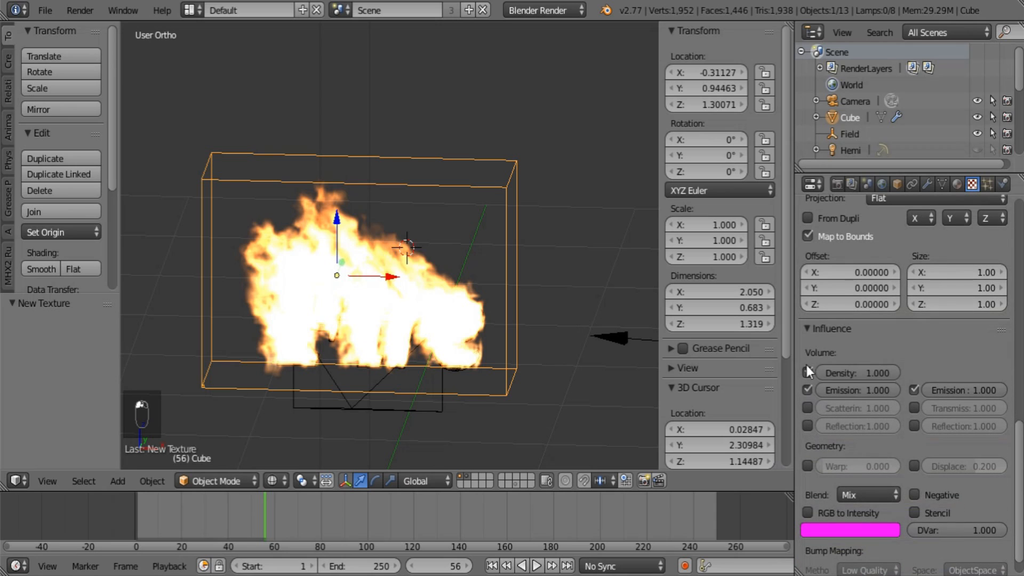
- Try out a color ramp on the Fire texture and turn it off again
scroll(922, 422, up, 15)
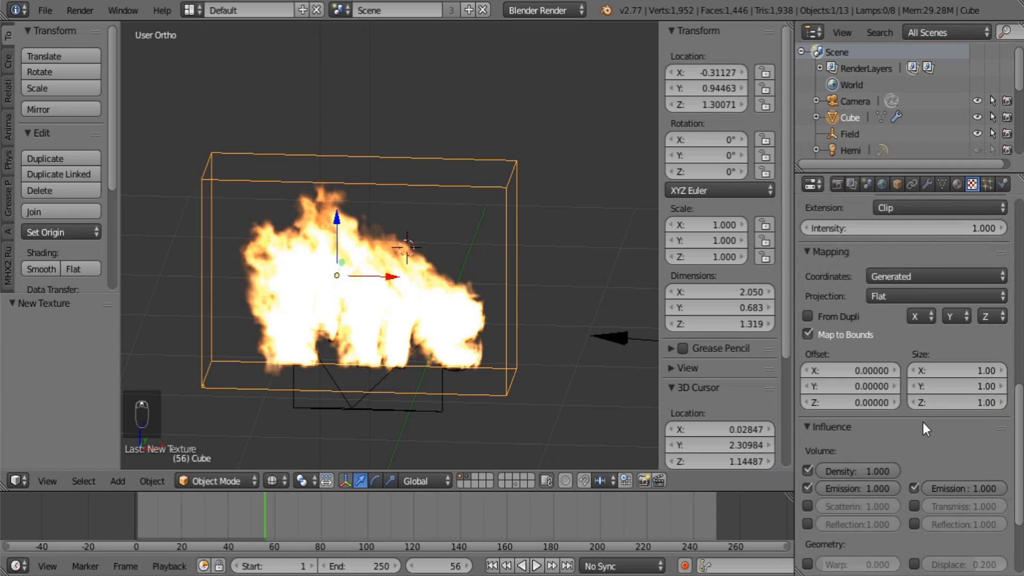
click(804, 378)
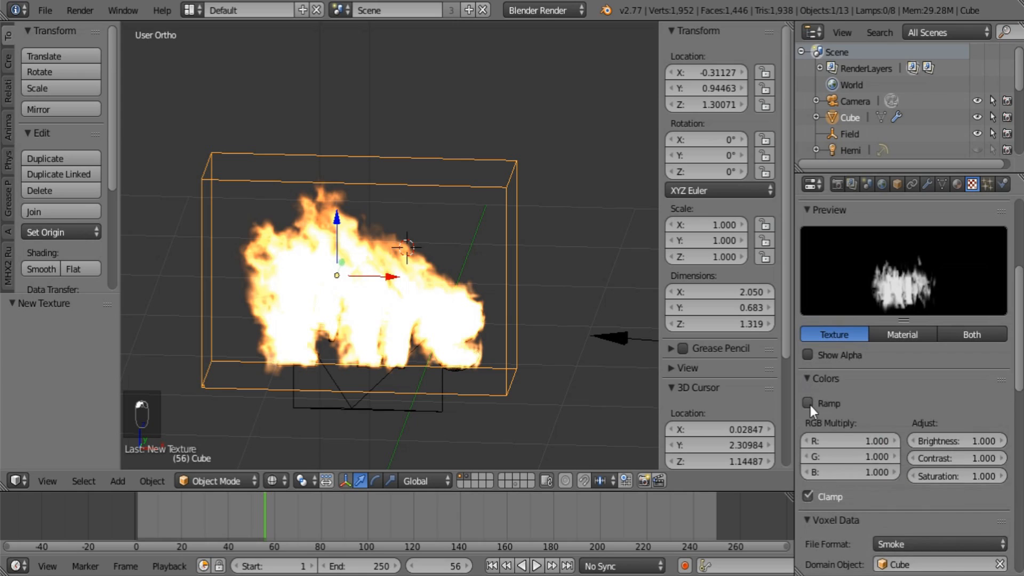
click(808, 404)
click(996, 427)
click(986, 407)
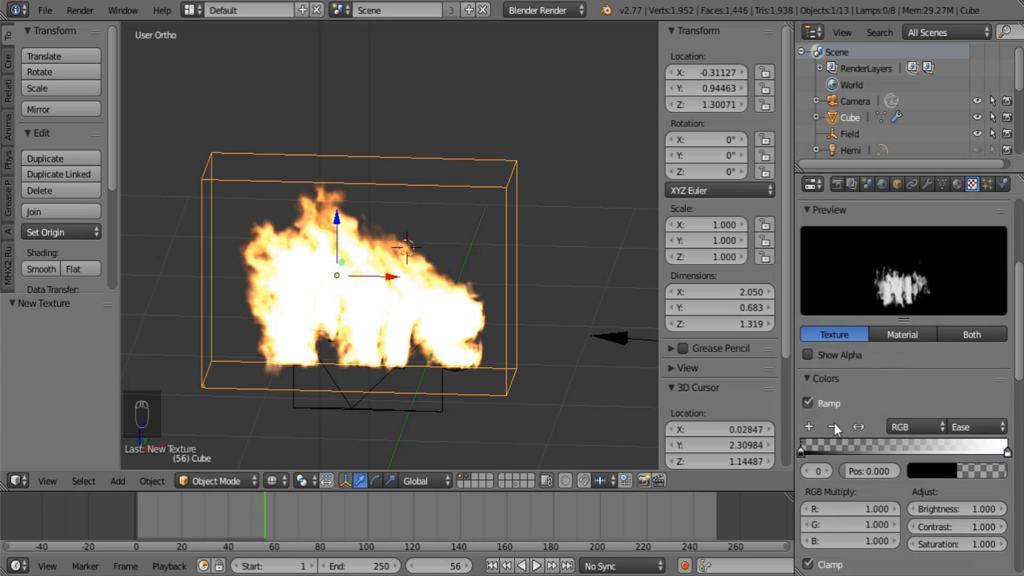
click(808, 403)
click(809, 378)
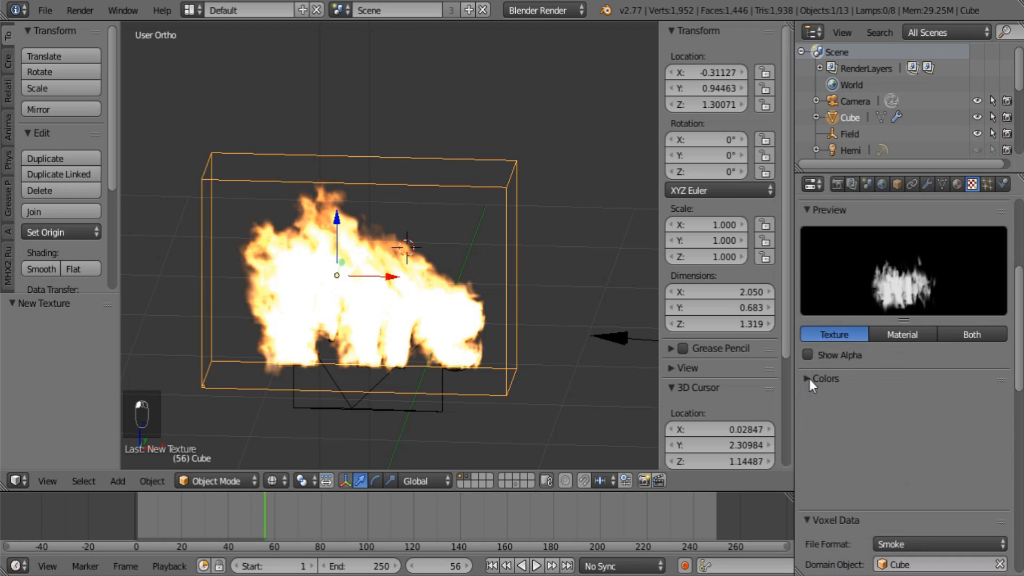
scroll(817, 450, down, 12)
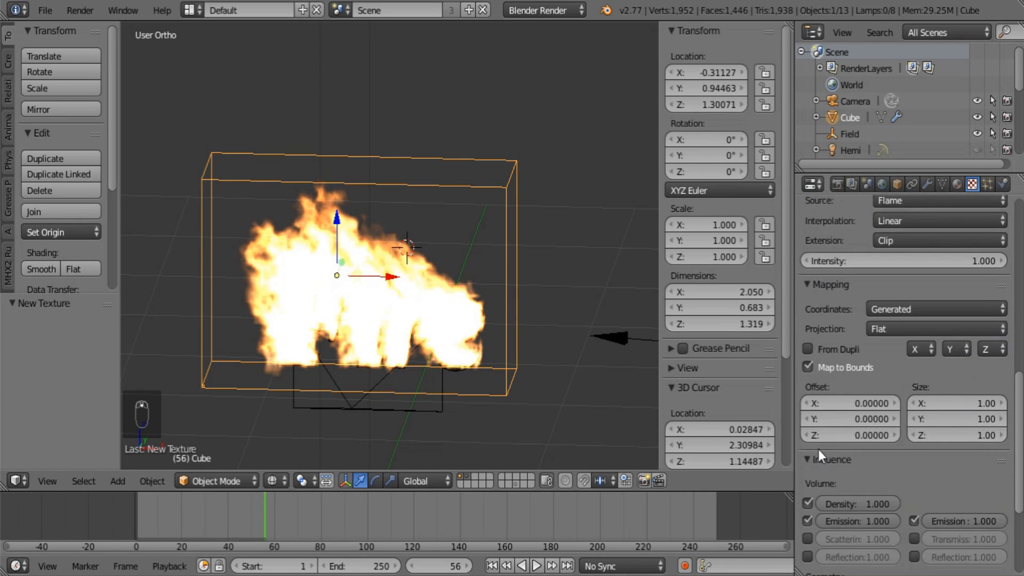
scroll(819, 450, up, 15)
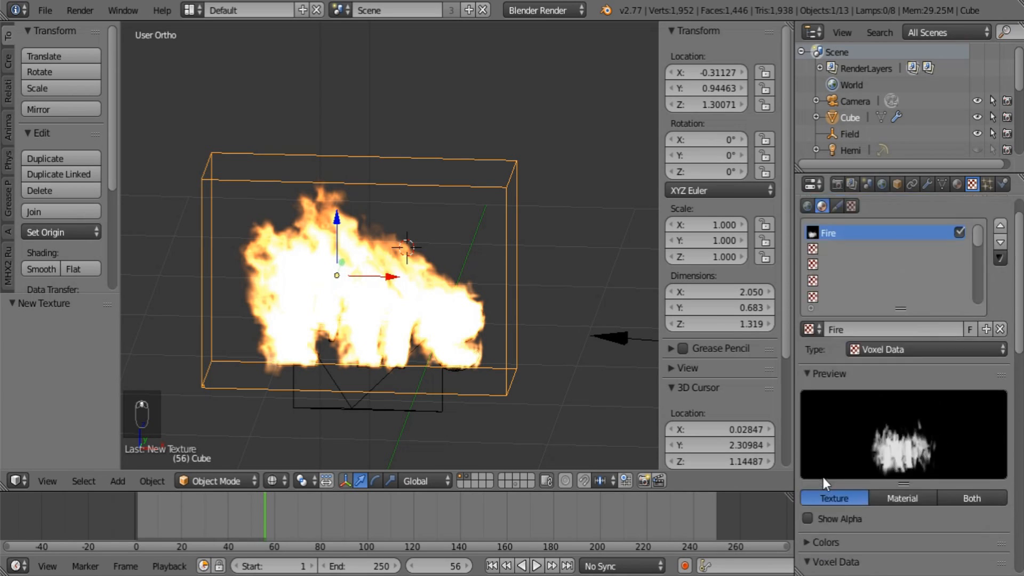
- Add a new render layer to the scene and name it Fire
click(852, 184)
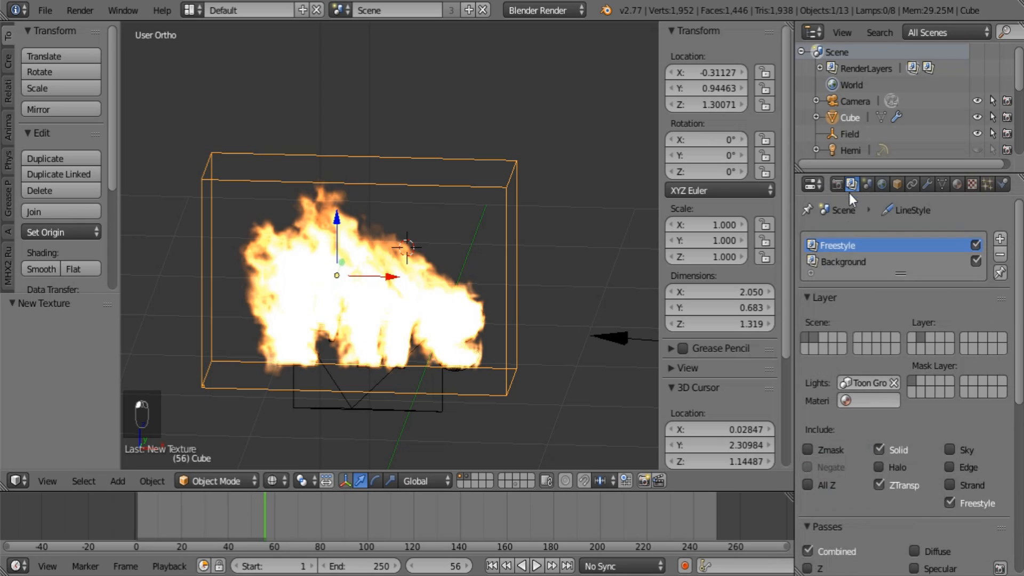
click(1000, 239)
double_click(852, 277)
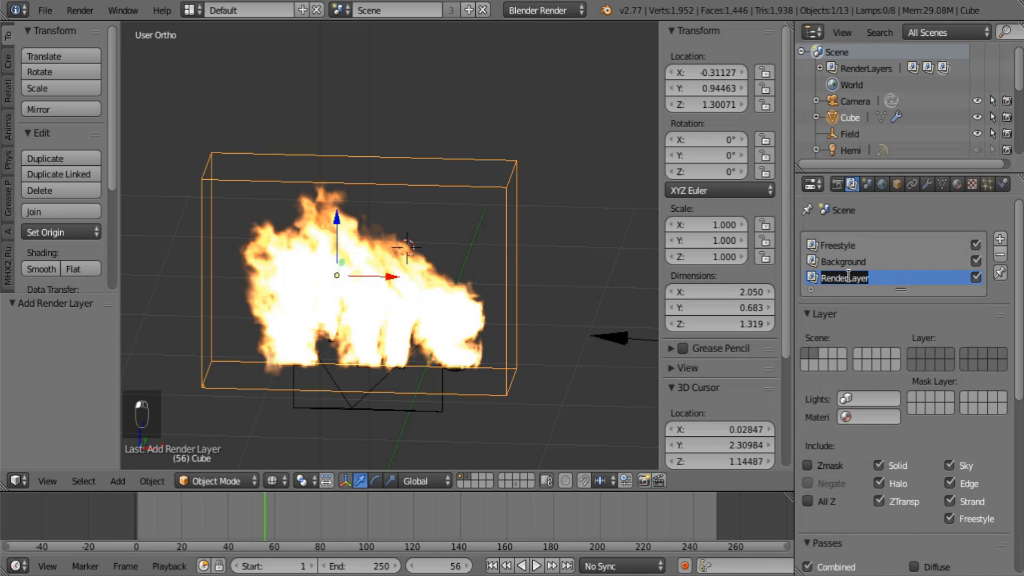
text(Smok)
text(e)
text(Layer)
key(BackSpace)
key(BackSpace)
key(BackSpace)
key(BackSpace)
key(BackSpace)
key(BackSpace)
key(BackSpace)
key(BackSpace)
key(BackSpace)
key(BackSpace)
text(Fire)
key(Return)
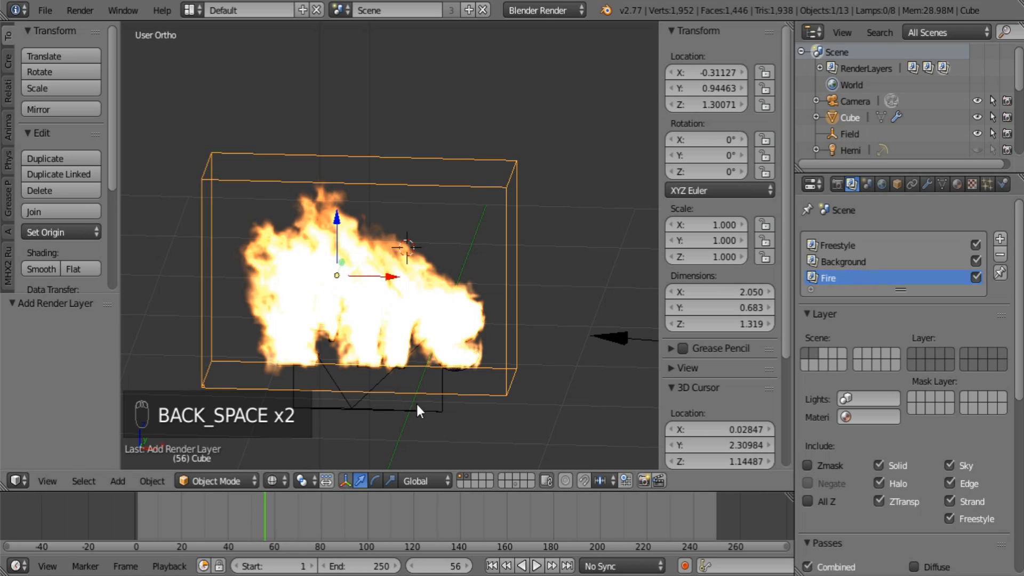
- Move the smoke domain cube to layer 3 and make that scene layer visible as well
key(m)
click(630, 355)
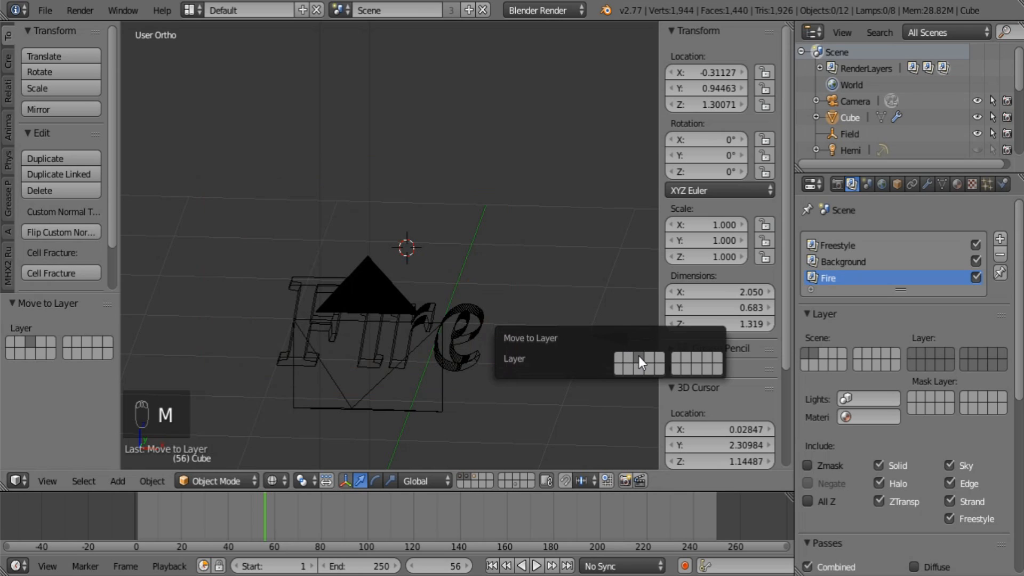
click(824, 353)
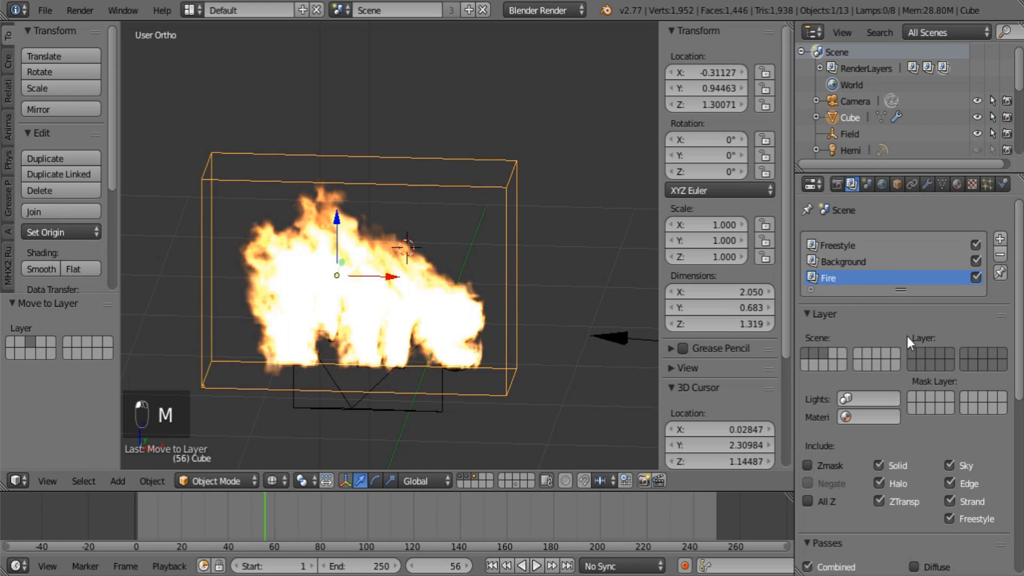
- Assign only layer 3 to the Fire render layer and set layers 1 and 2 as its mask layers
click(930, 353)
drag(920, 395, 884, 395)
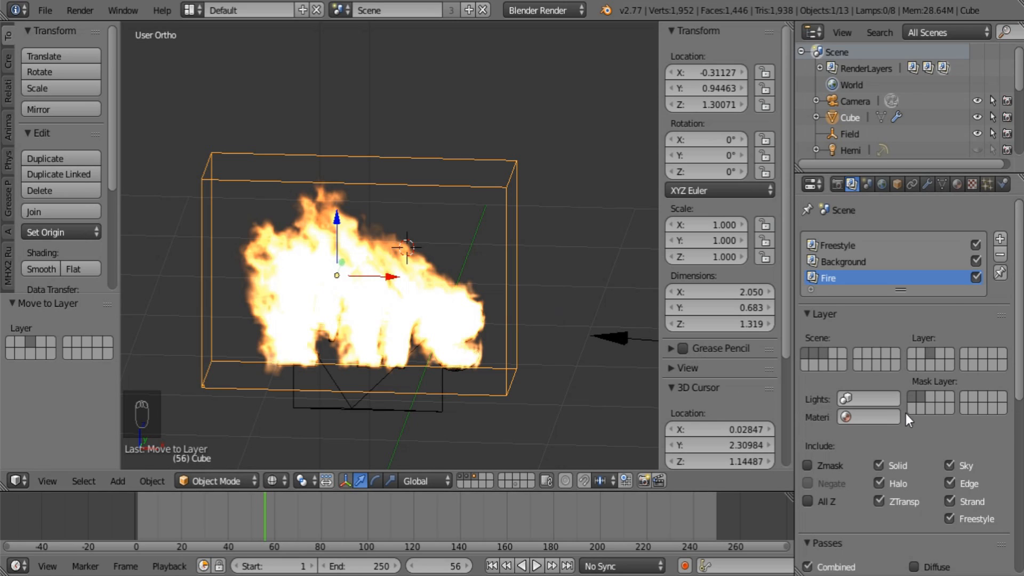
- Exclude Sky, Edge, Strand, Freestyle, Halo and Solid from the Fire render layer, keeping only ZTransp
scroll(927, 416, down, 3)
click(949, 400)
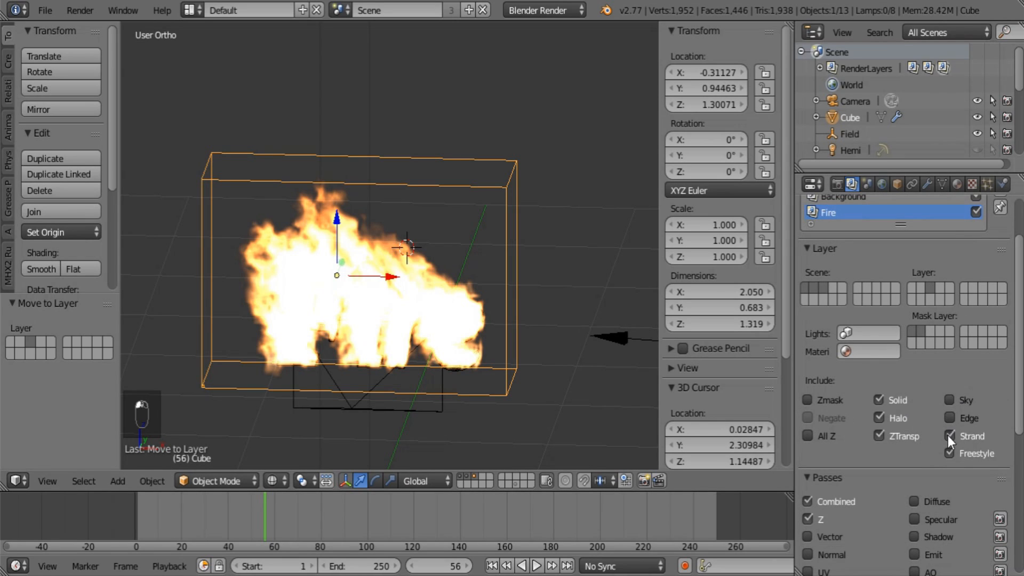
click(948, 436)
click(948, 452)
click(879, 417)
click(878, 399)
- Turn off the Fire render layer's Z pass and toggle the AO and Environment passes' exclusion from Combined
scroll(876, 439, down, 4)
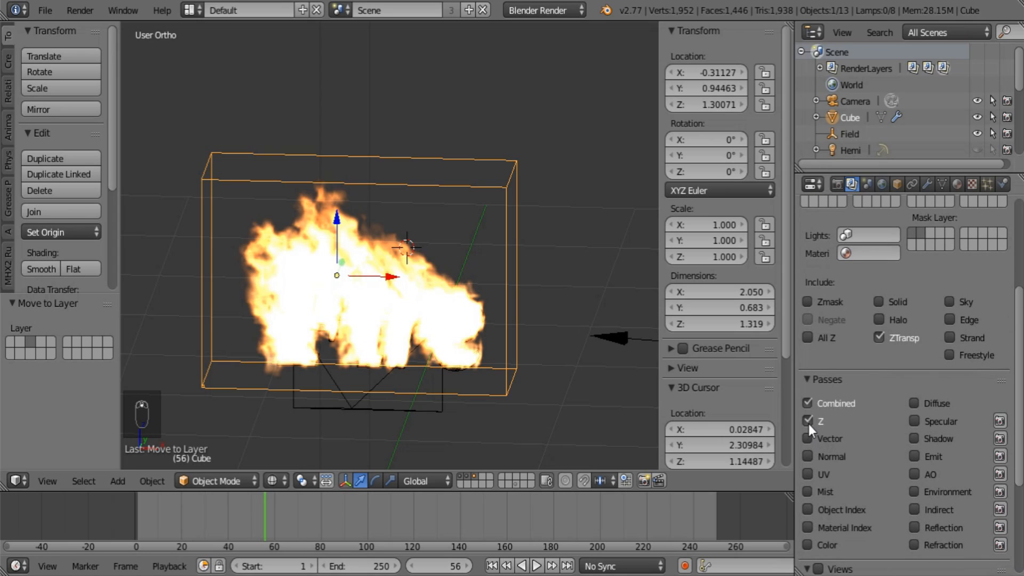
click(808, 422)
scroll(872, 510, down, 7)
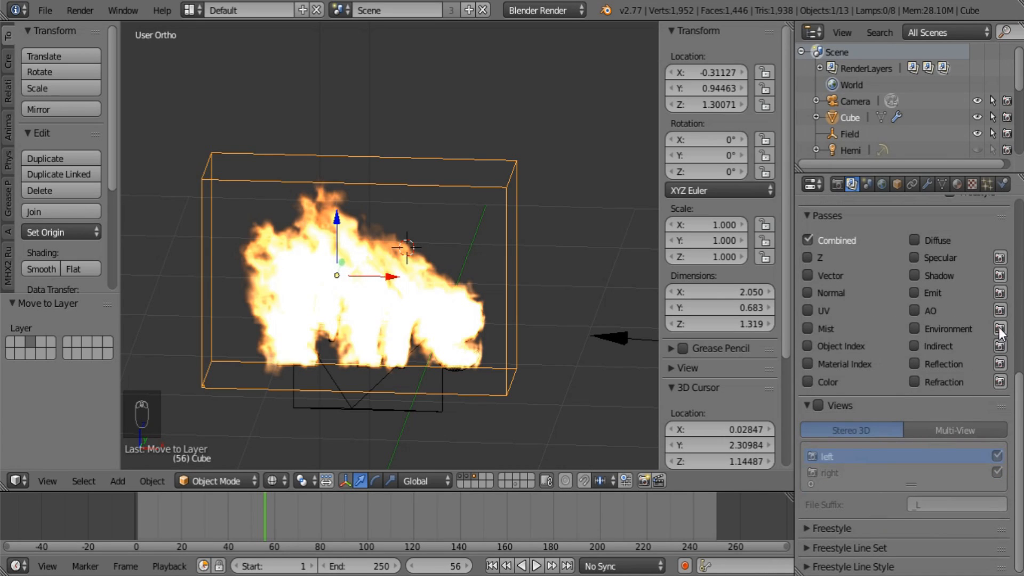
drag(999, 310, 999, 328)
scroll(838, 517, up, 10)
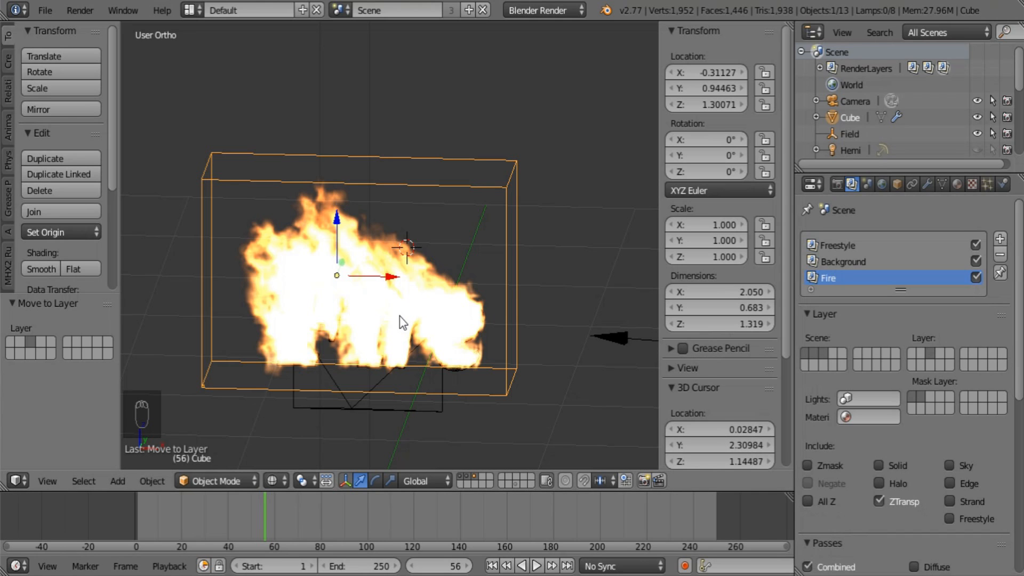
- Render the current frame, switch to the compositing node editor and delete all existing nodes
key(F12)
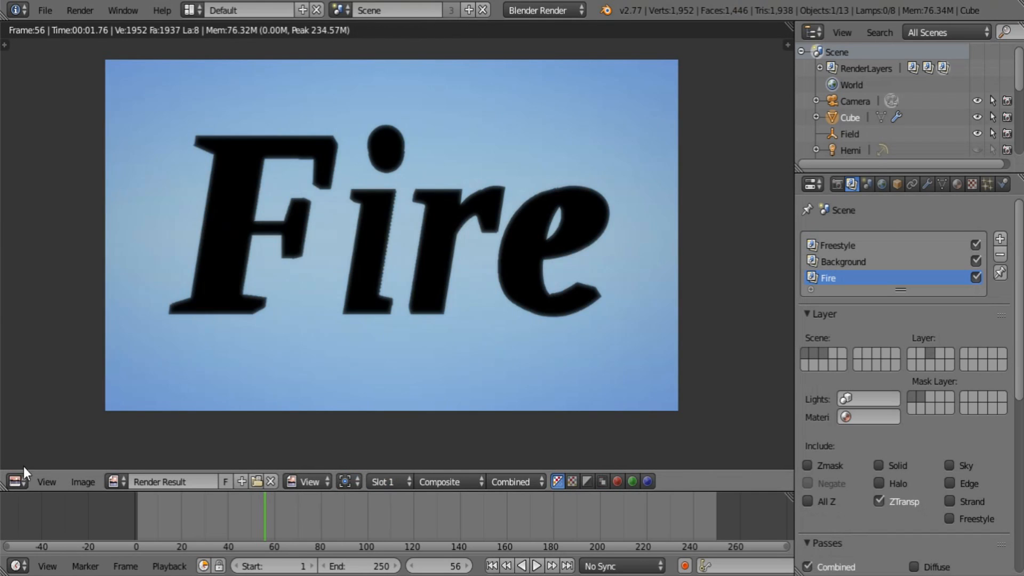
click(18, 481)
click(36, 280)
scroll(343, 274, down, 1)
middle_drag(344, 274, 616, 344)
key(x)
- Add a Render Layers node to the compositor and set it to the Fire layer
key(shift+a)
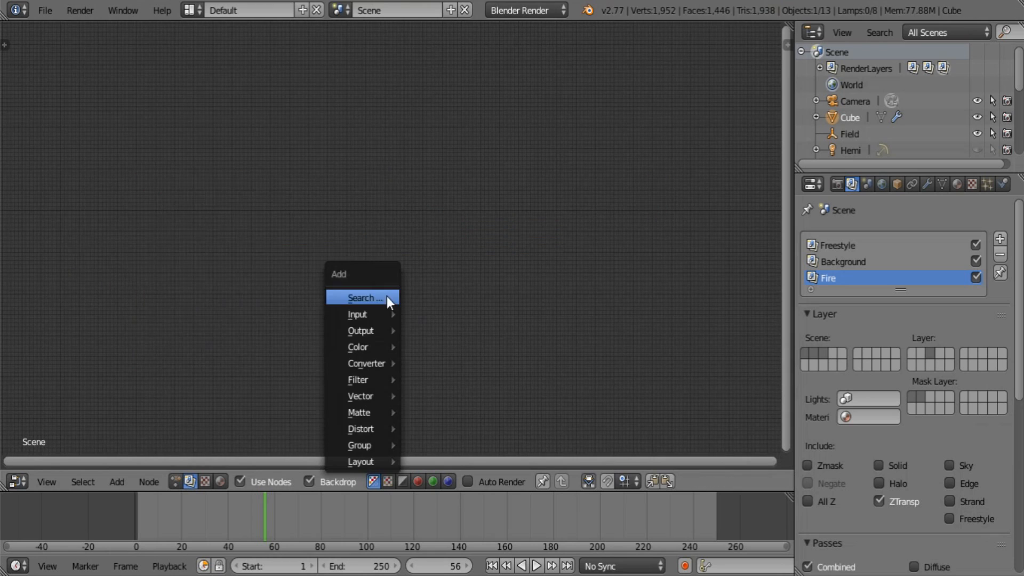
mouse_move(388, 313)
click(428, 317)
click(337, 297)
scroll(288, 325, up, 5)
click(268, 356)
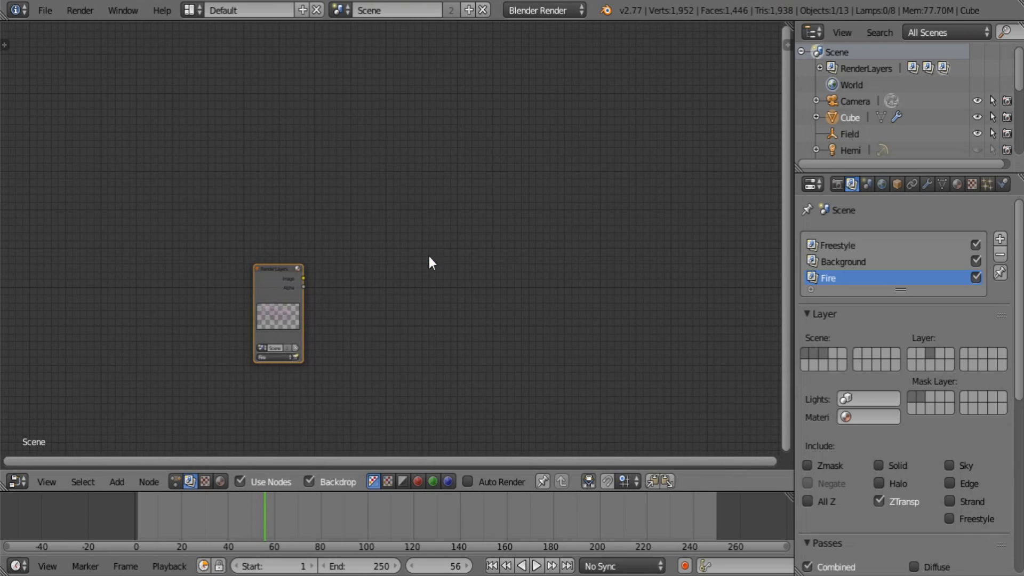
- Add a Viewer node and feed it the Image output of the Render Layers node
key(shift+a)
mouse_move(426, 264)
click(477, 281)
click(498, 232)
drag(303, 278, 510, 257)
middle_drag(529, 281, 464, 337)
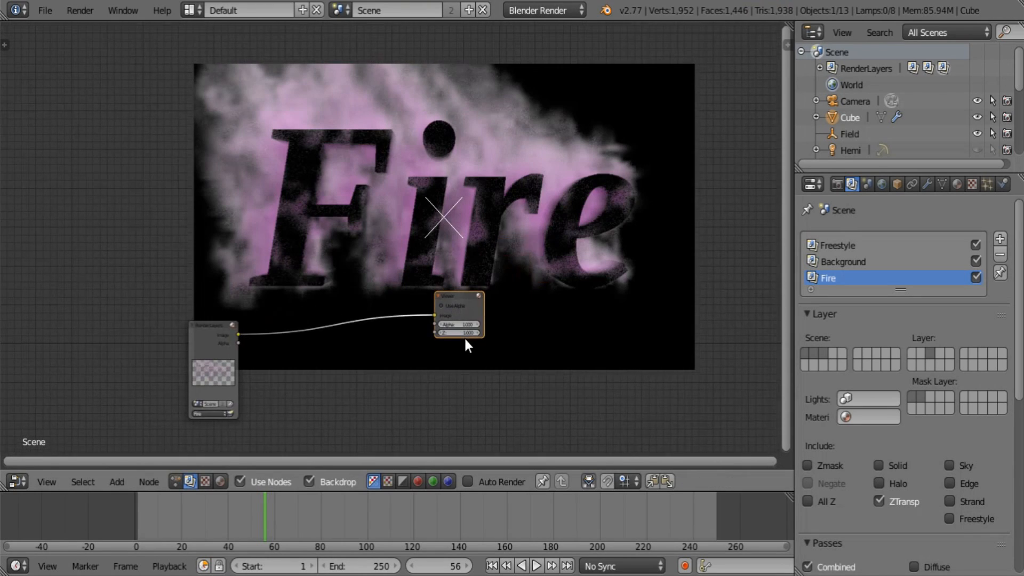
key(a)
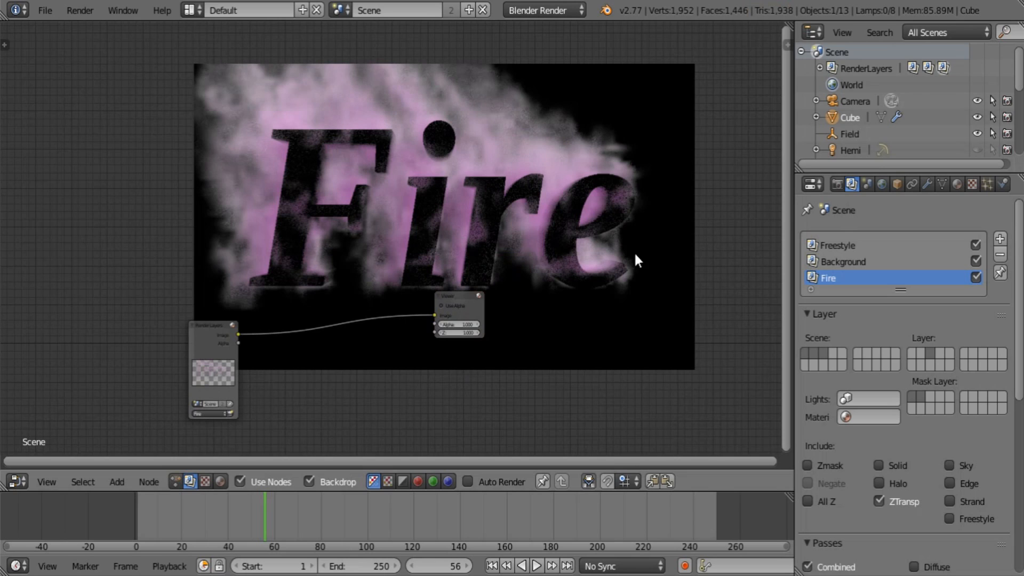
- Enable the color ramp on the smoke domain's Fire texture and set its interpolation to Linear
click(959, 184)
click(972, 184)
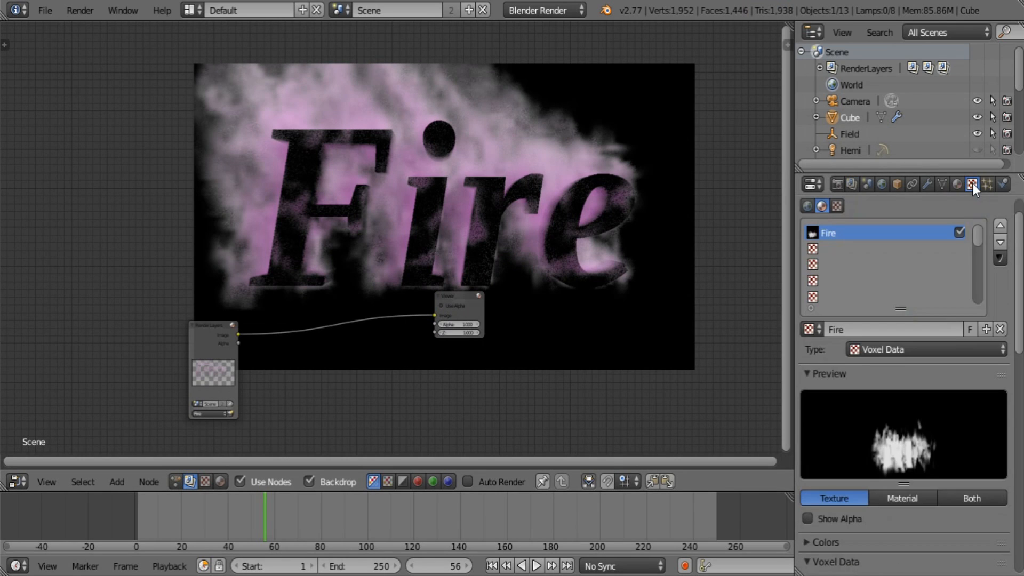
click(816, 411)
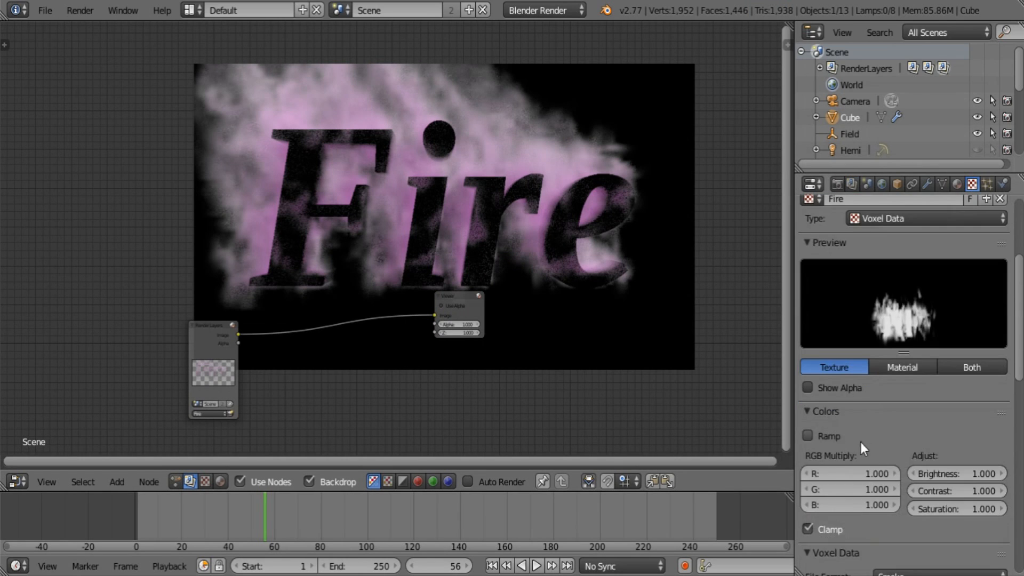
click(860, 438)
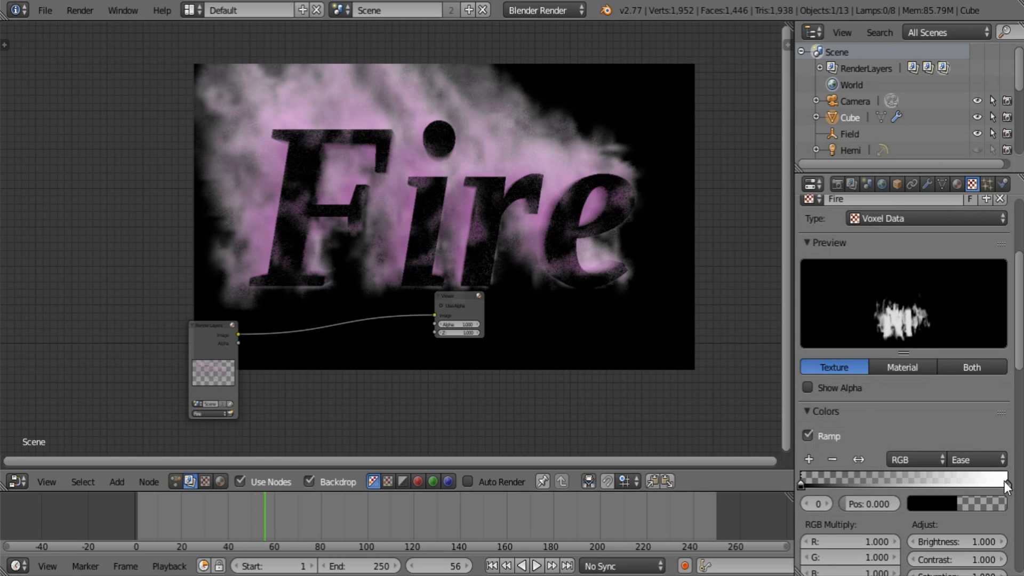
mouse_move(1004, 481)
mouse_down()
mouse_move(911, 481)
mouse_move(1006, 479)
mouse_up()
click(991, 459)
click(987, 439)
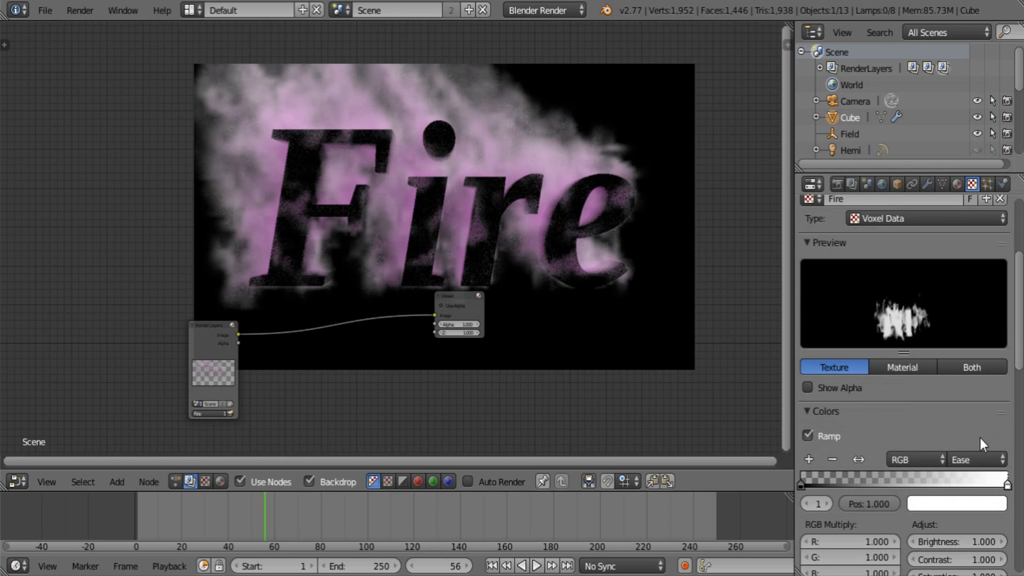
click(987, 460)
click(974, 407)
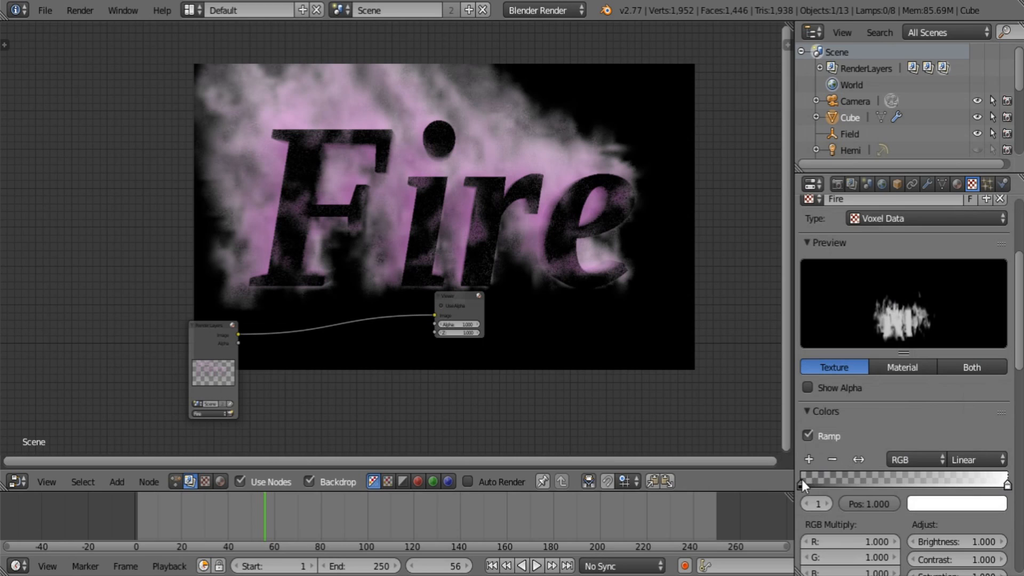
click(942, 503)
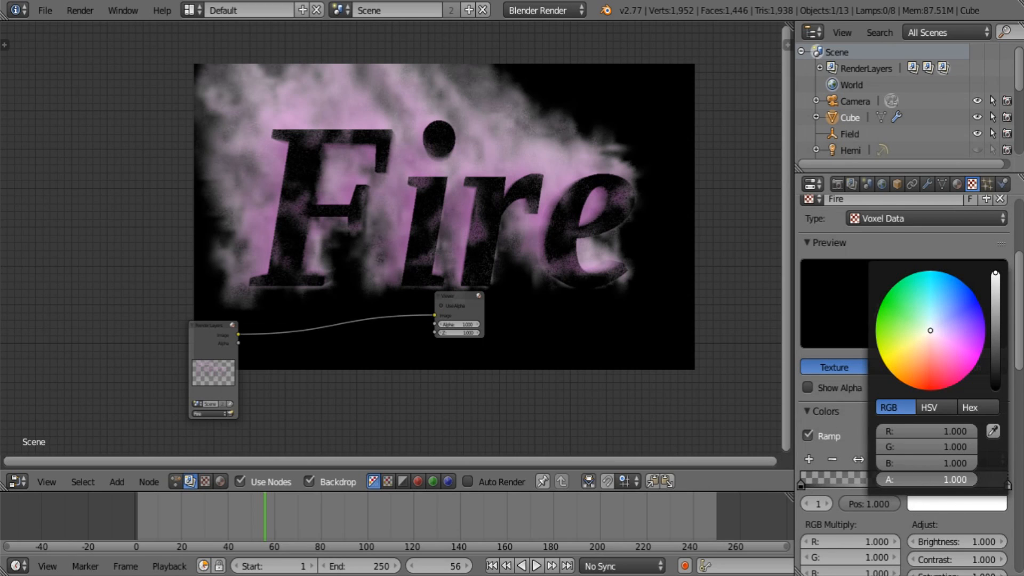
drag(989, 376, 970, 422)
click(938, 502)
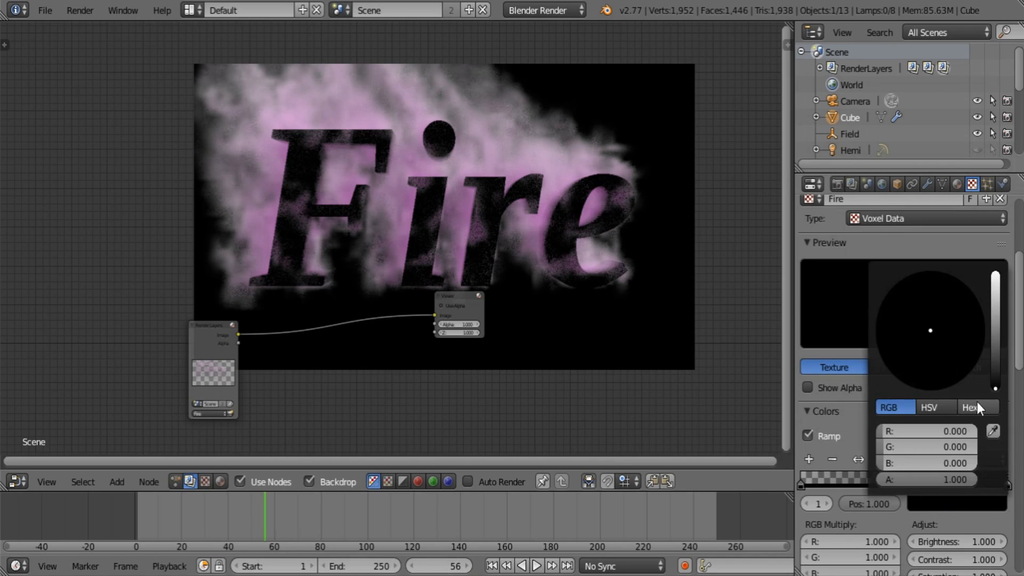
drag(995, 388, 994, 272)
- Select the ramp's first color stop and raise its alpha to 1
click(808, 503)
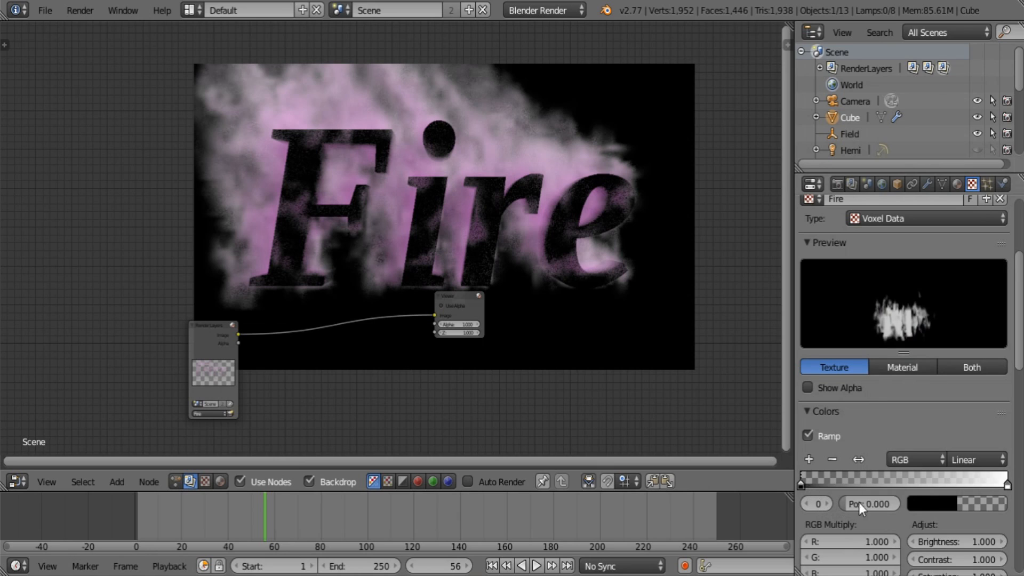
click(922, 502)
drag(942, 480, 1002, 480)
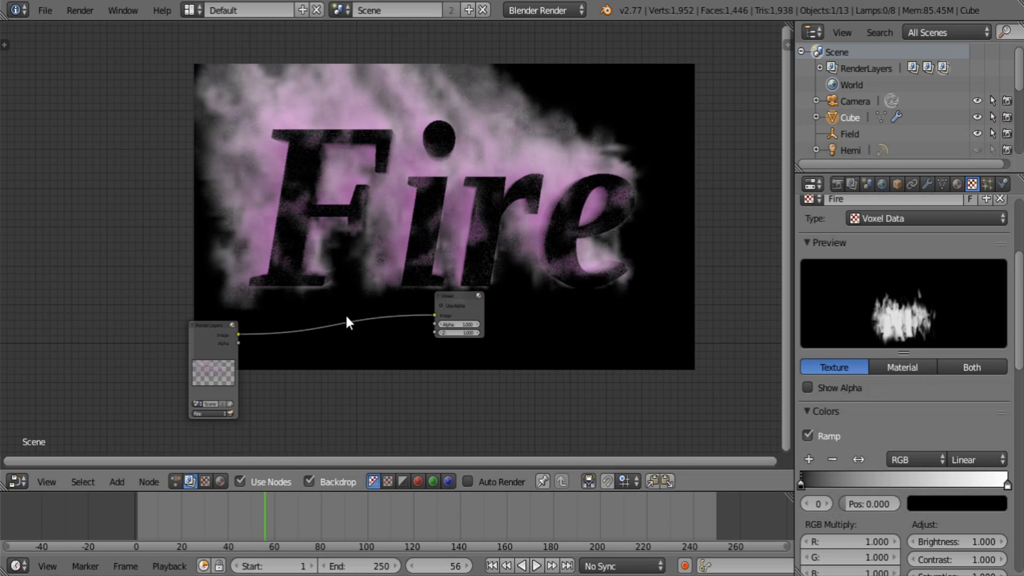
- Add a Composite node, connect the Render Layers image to it and render the frame
key(F12)
key(shift+a)
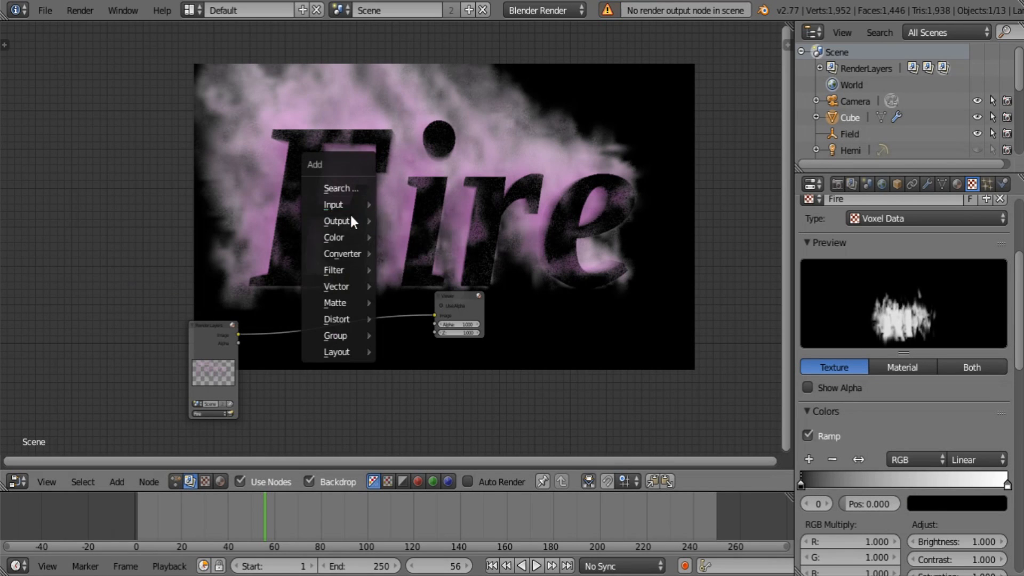
mouse_move(350, 220)
click(414, 221)
click(430, 218)
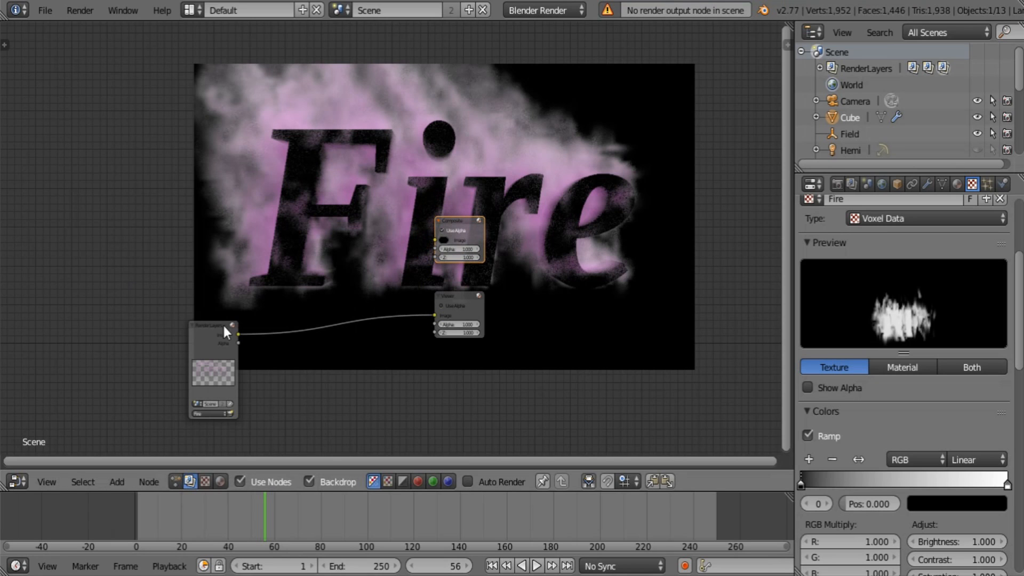
drag(238, 334, 435, 241)
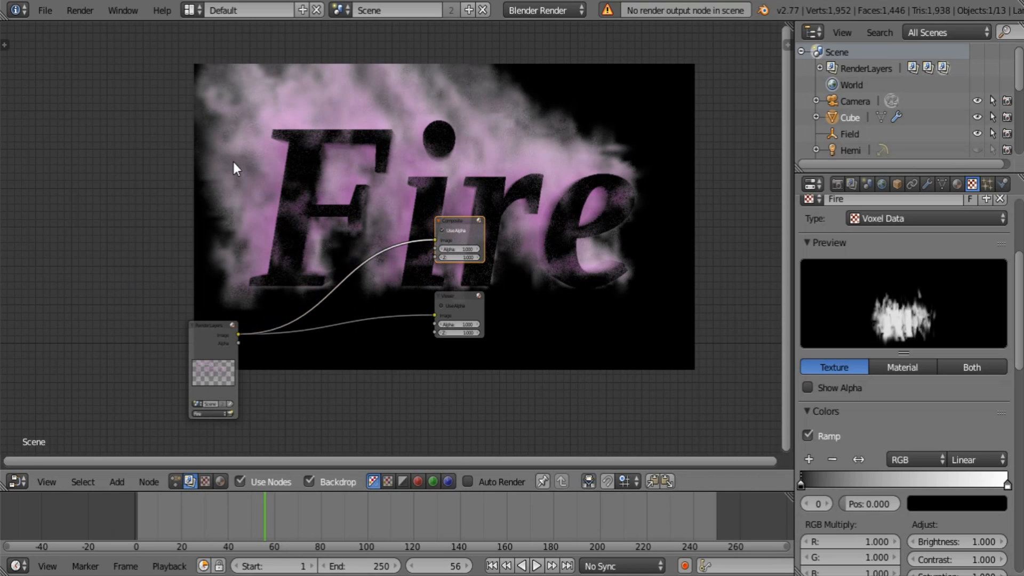
key(F12)
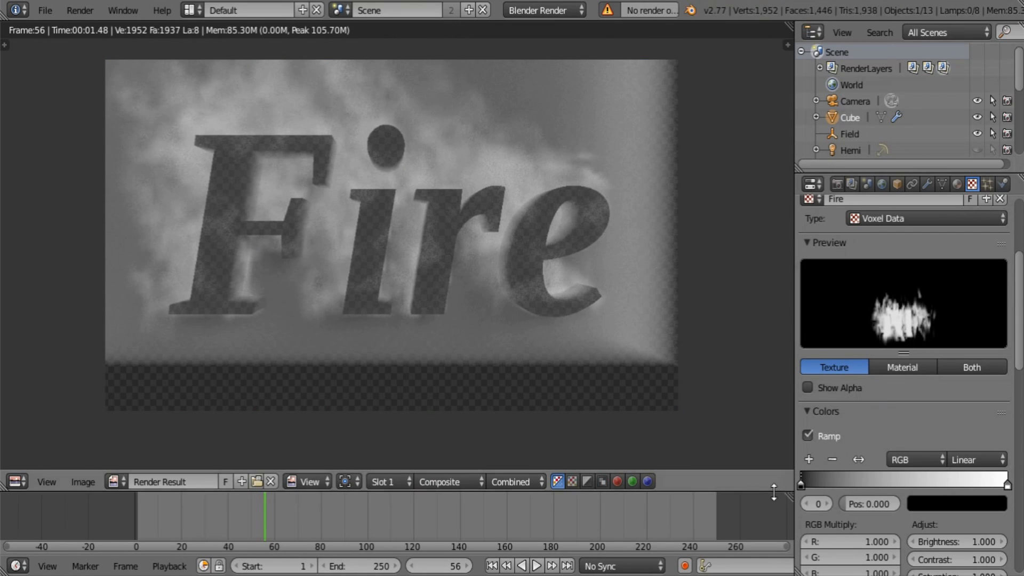
- Set the alpha of the ramp's black stop to 0 and render the frame again
click(926, 500)
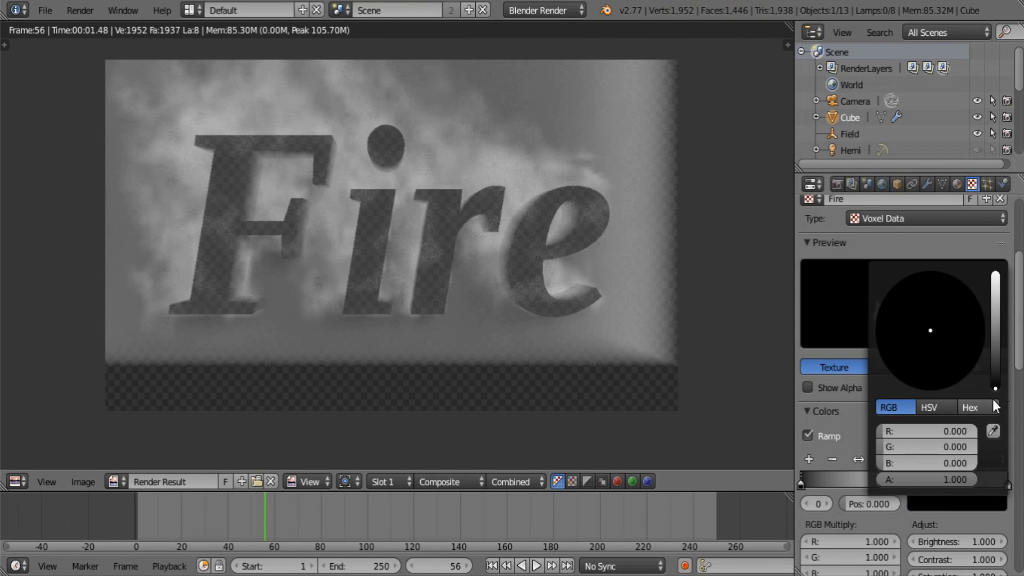
drag(951, 479, 906, 479)
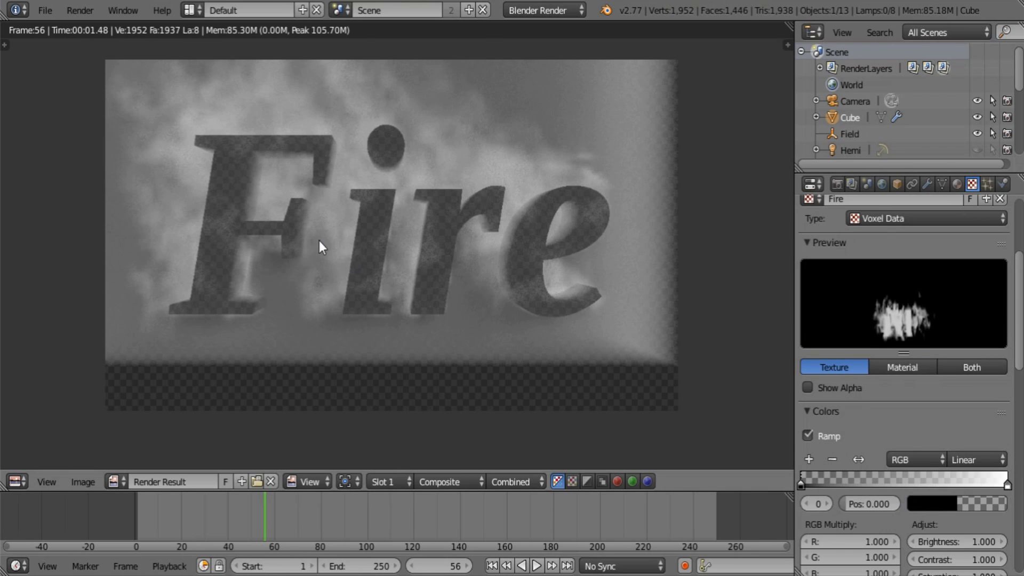
key(F12)
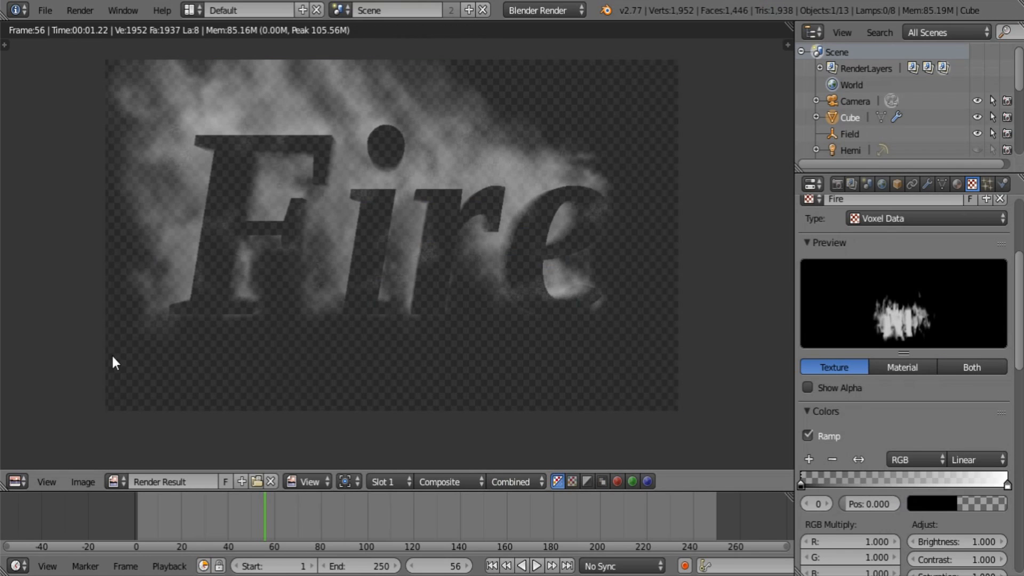
- Return to the compositing nodes and move the Render Layers node further away from the Composite and Viewer nodes
click(21, 480)
click(65, 285)
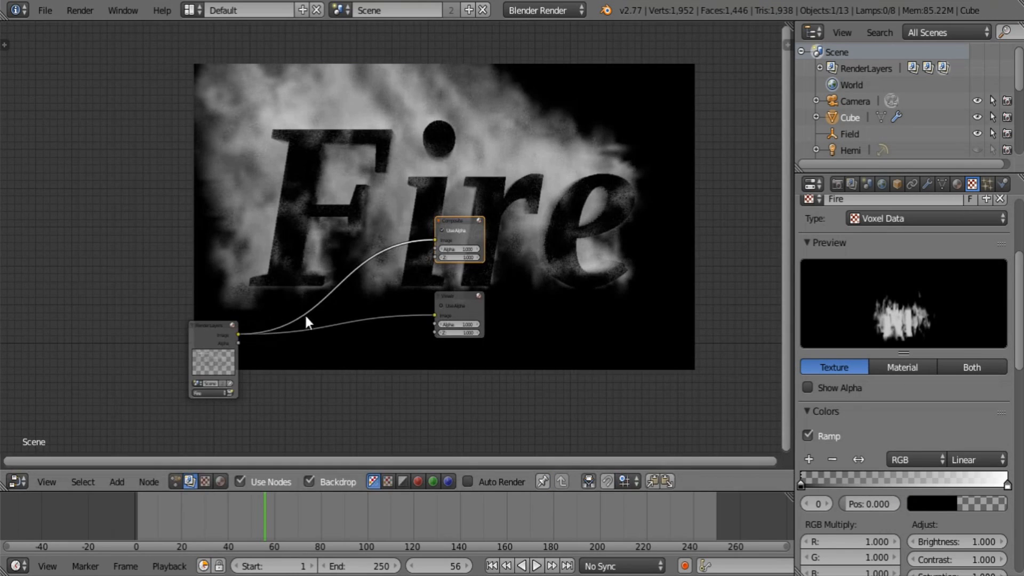
middle_drag(305, 313, 457, 346)
drag(306, 337, 161, 259)
middle_drag(370, 369, 397, 412)
middle_drag(360, 342, 393, 249)
scroll(413, 339, up, 2)
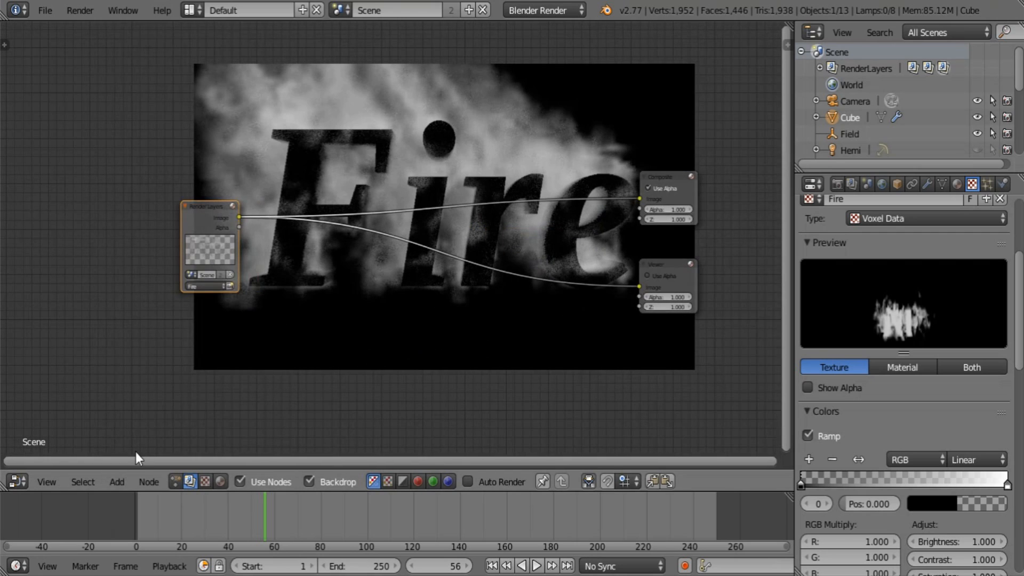
middle_drag(380, 293, 350, 411)
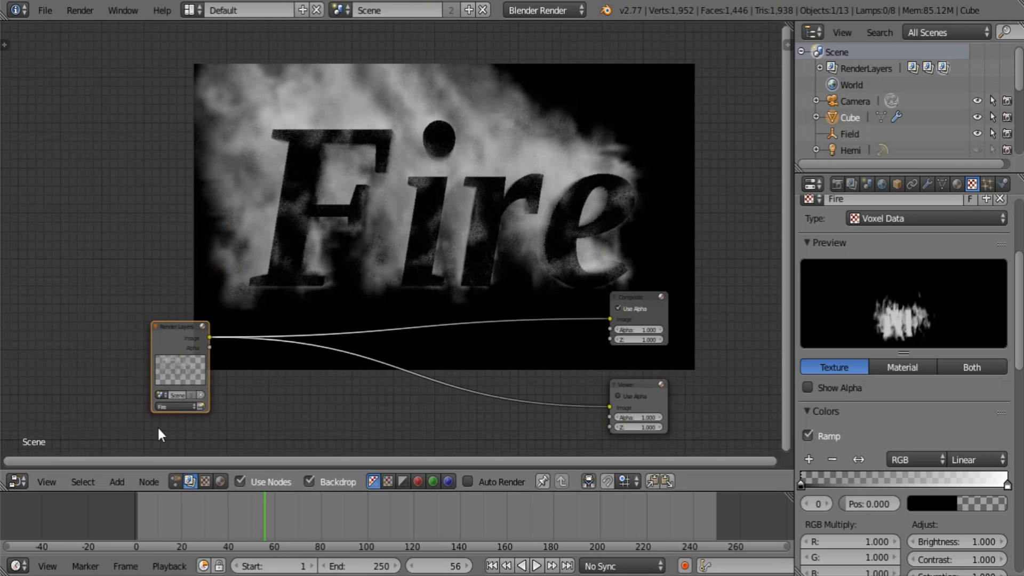
- Switch back to the 3D view, select the camera and look through it
click(18, 482)
click(46, 460)
mouse_move(449, 343)
middle_down()
mouse_move(274, 387)
mouse_move(240, 381)
mouse_move(450, 330)
middle_up()
right_click(236, 380)
scroll(453, 327, down, 4)
key(KP_0)
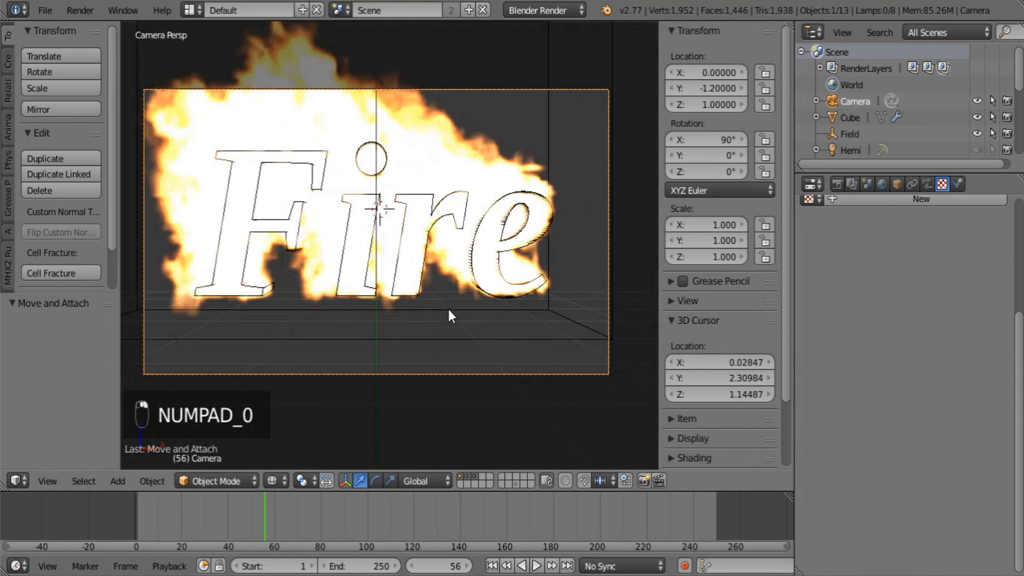
- Hide the 3D view's tool shelf and properties region and split the view into two side-by-side areas
key(n)
key(n)
key(t)
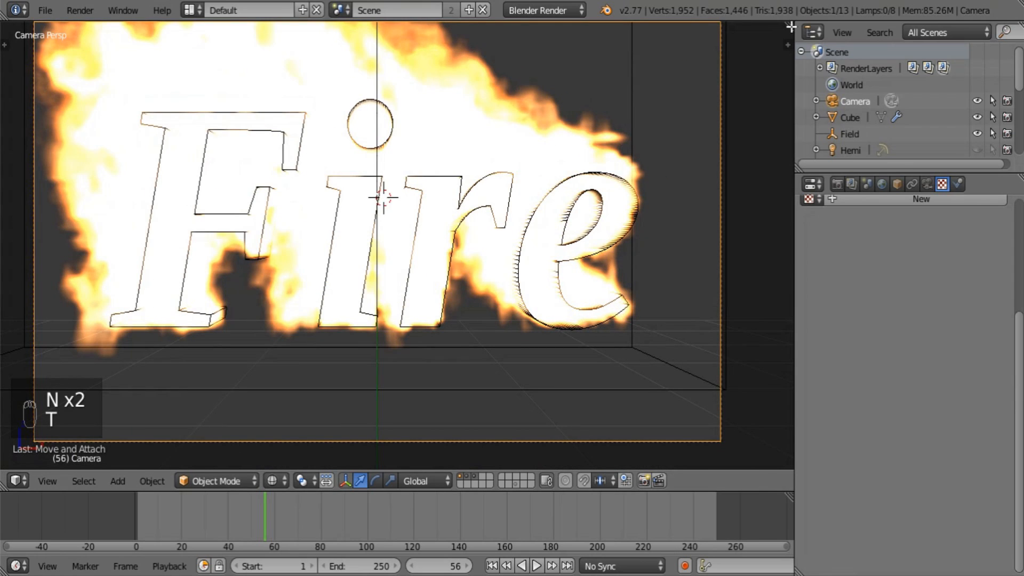
drag(789, 26, 427, 164)
- Move the camera back and slightly up in the second view until the whole fire fits inside its frame
middle_drag(589, 193, 658, 266)
scroll(613, 211, down, 4)
mouse_move(658, 268)
mouse_down()
mouse_move(590, 255)
mouse_move(663, 274)
mouse_up()
middle_drag(661, 272, 597, 270)
drag(650, 222, 646, 226)
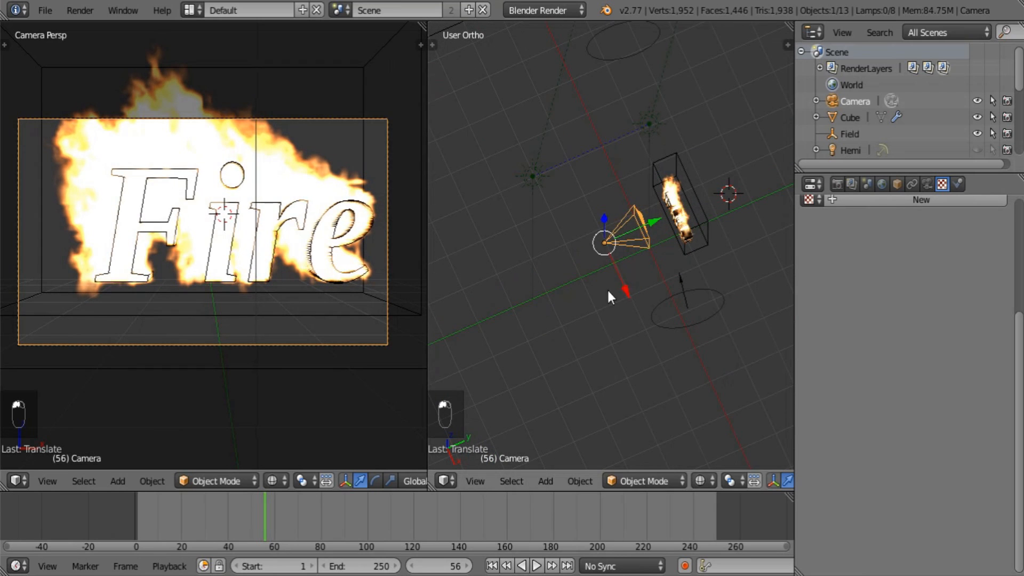
middle_drag(606, 288, 602, 189)
drag(606, 190, 607, 88)
drag(660, 226, 749, 232)
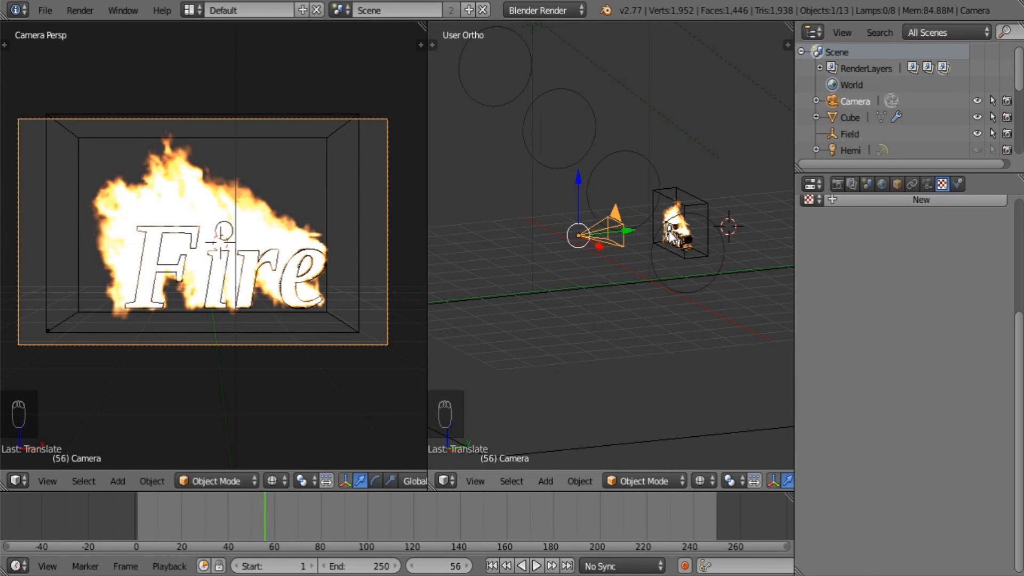
- Render the reframed scene and switch the render view to the compositing node editor
scroll(889, 305, up, 4)
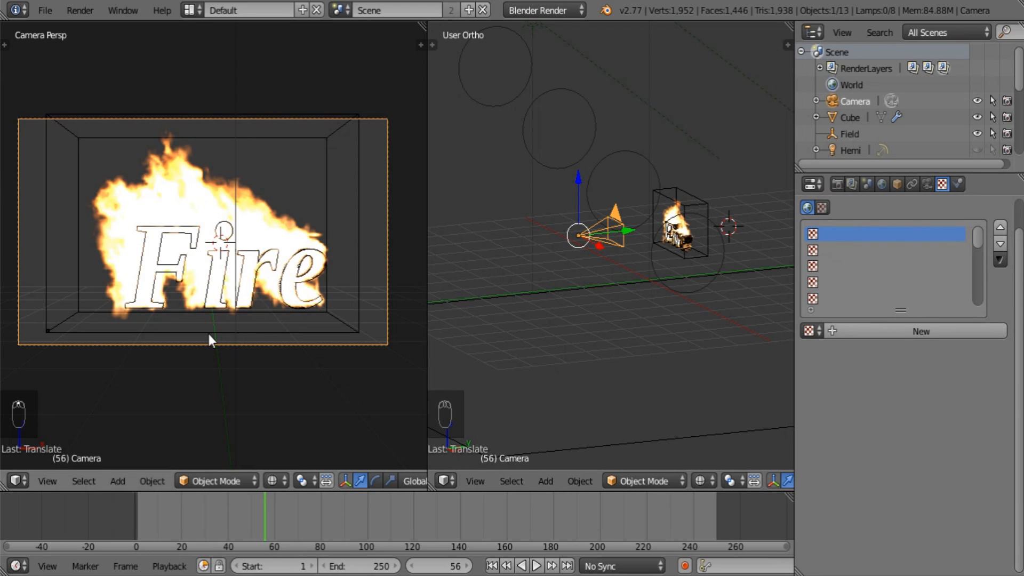
key(F12)
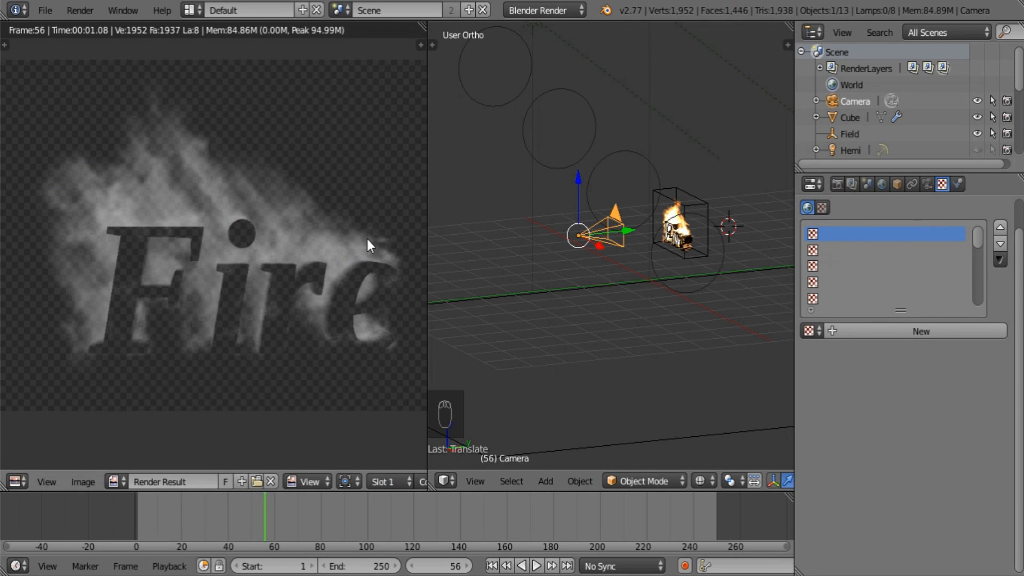
click(16, 481)
click(51, 269)
- Widen the node editor and merge the adjacent 3D view into it
drag(427, 190, 632, 190)
middle_drag(322, 286, 321, 190)
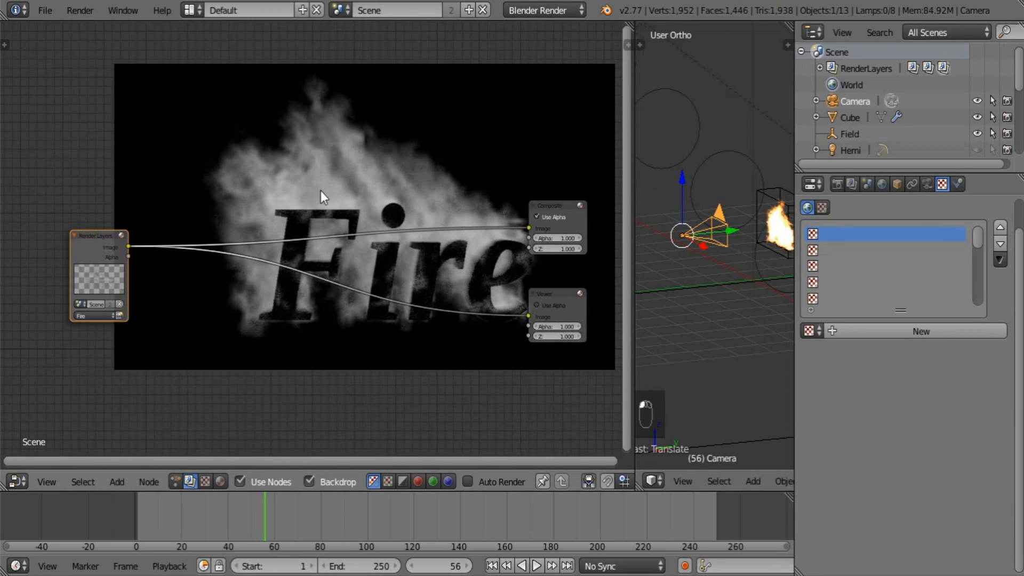
middle_drag(154, 254, 200, 204)
scroll(200, 204, up, 3)
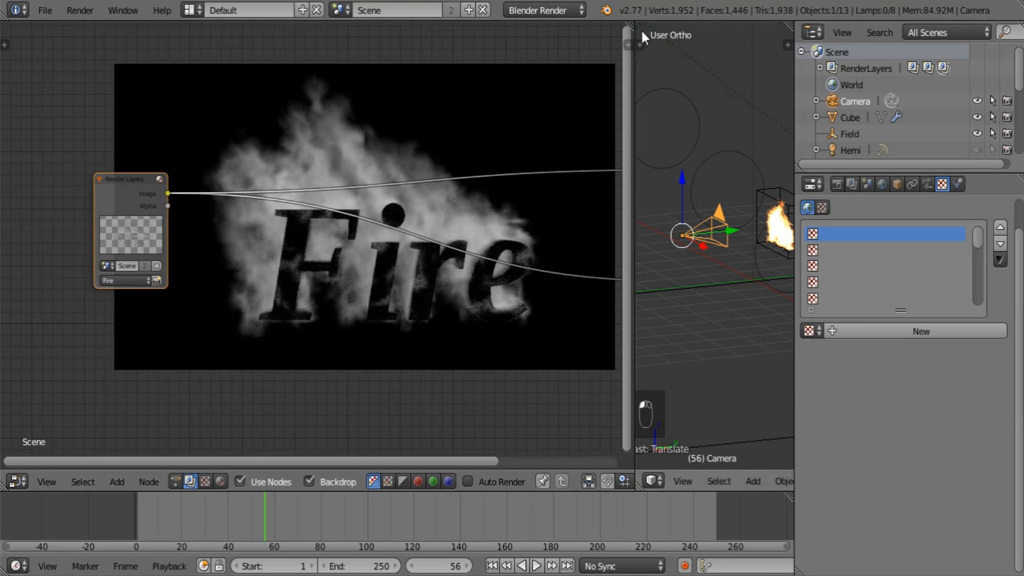
drag(632, 24, 670, 33)
- Move the Fire Render Layers node up and place a duplicate of it below
middle_drag(222, 270, 290, 269)
drag(248, 184, 138, 133)
key(shift+d)
click(52, 363)
middle_drag(51, 362, 178, 305)
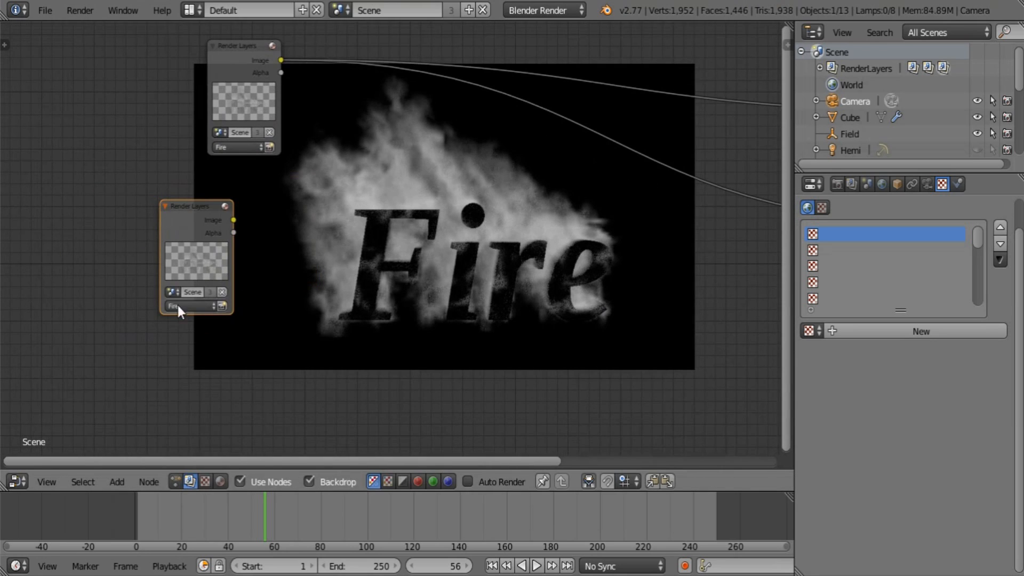
- Set the duplicated Render Layers node to the Background layer and move it further away from the Fire node
click(188, 306)
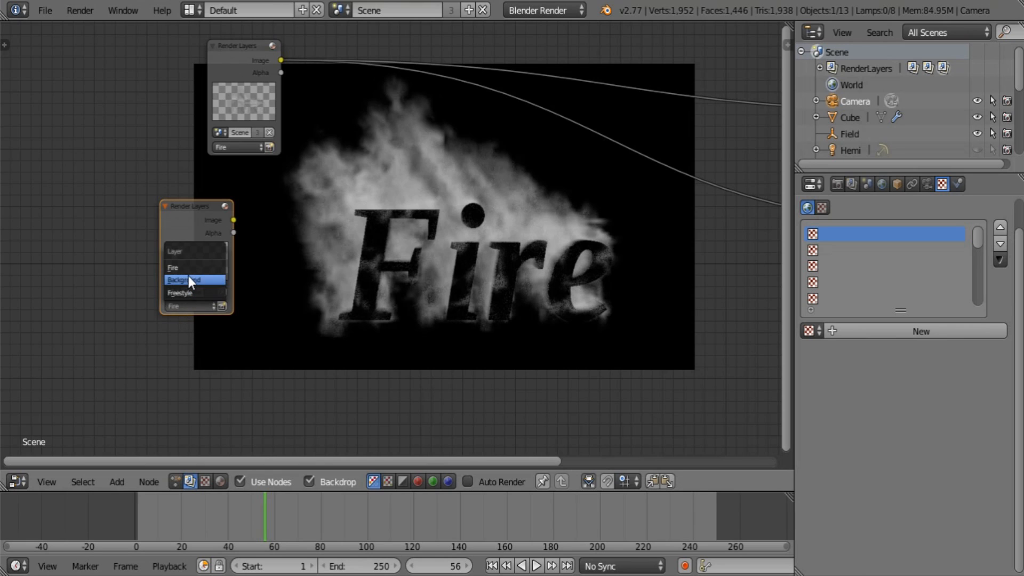
click(188, 276)
drag(197, 222, 26, 252)
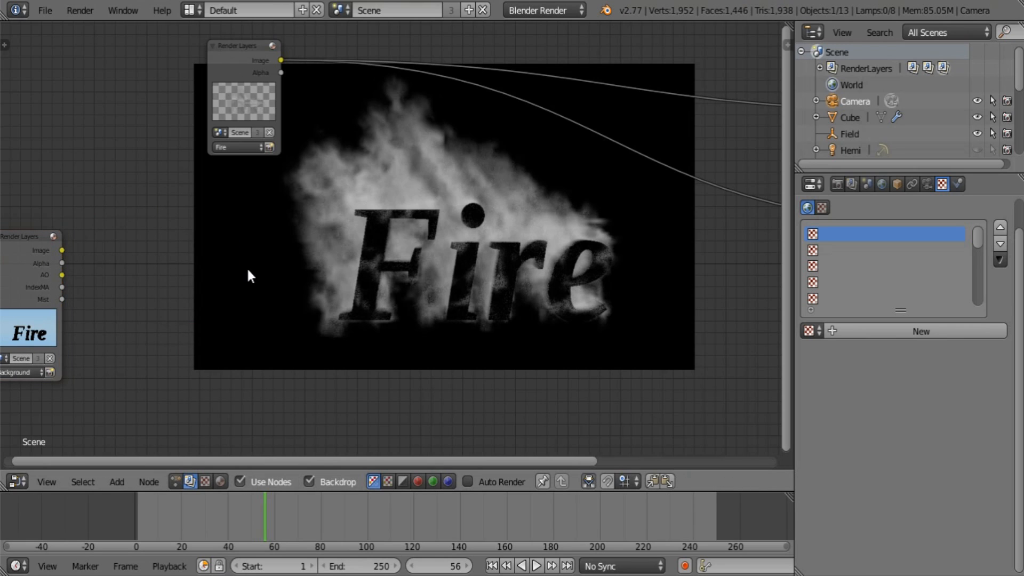
- Set the World zenith color to bright red-orange (R 1.000, G 0.017, B 0.000) and the horizon color to a darker red
click(881, 184)
click(903, 452)
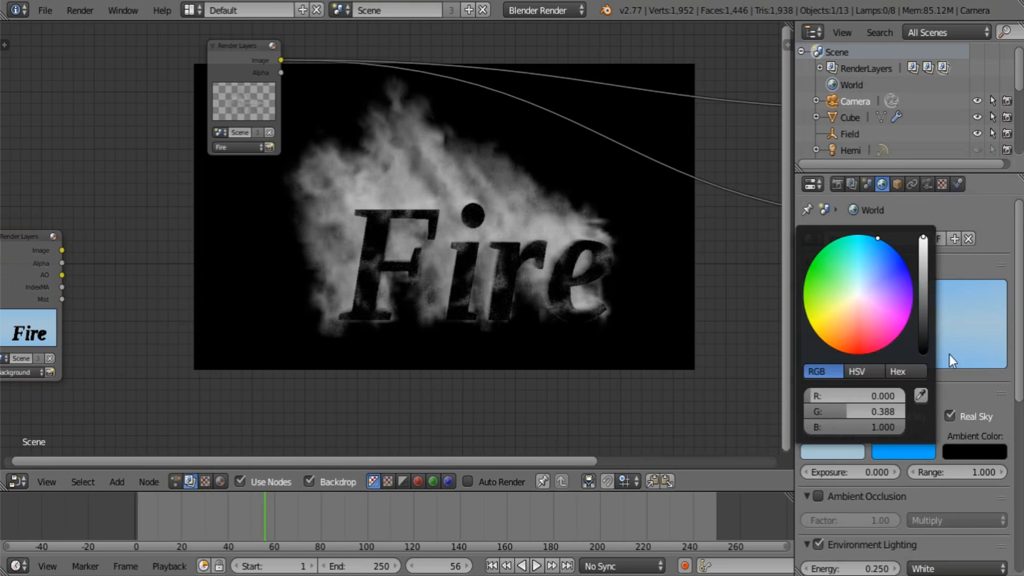
click(903, 452)
click(872, 311)
drag(871, 311, 852, 353)
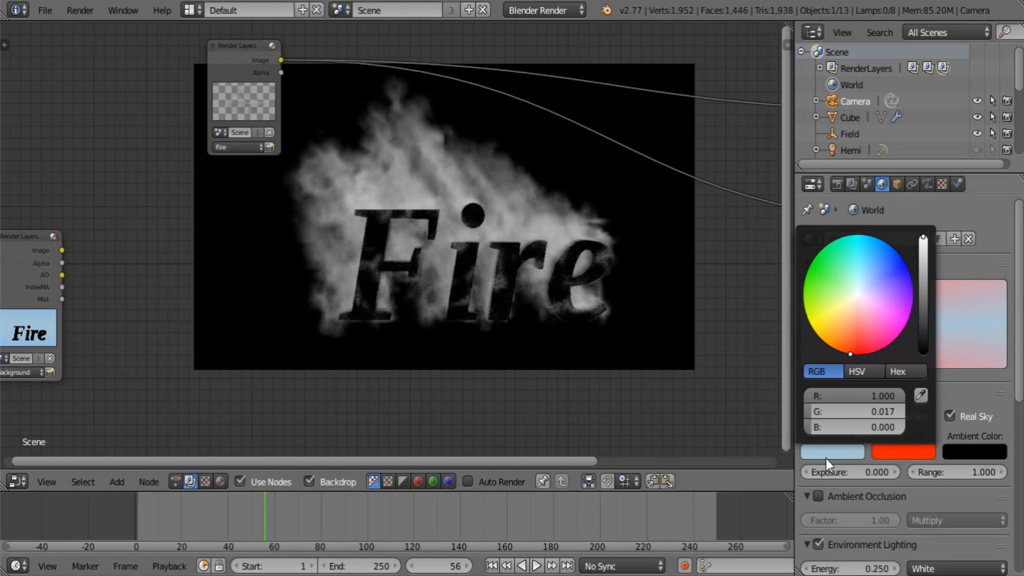
click(847, 452)
drag(874, 310, 850, 354)
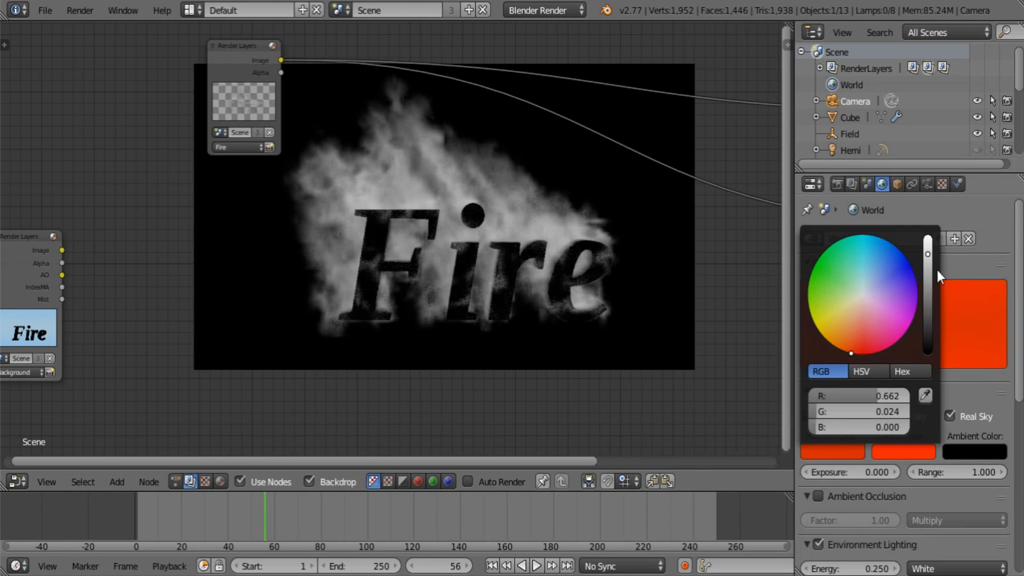
drag(928, 255, 928, 292)
- Add an ID Mask node fed by the Background layer's IndexMA output and raise its index to 4
middle_drag(246, 277, 332, 283)
key(shift+a)
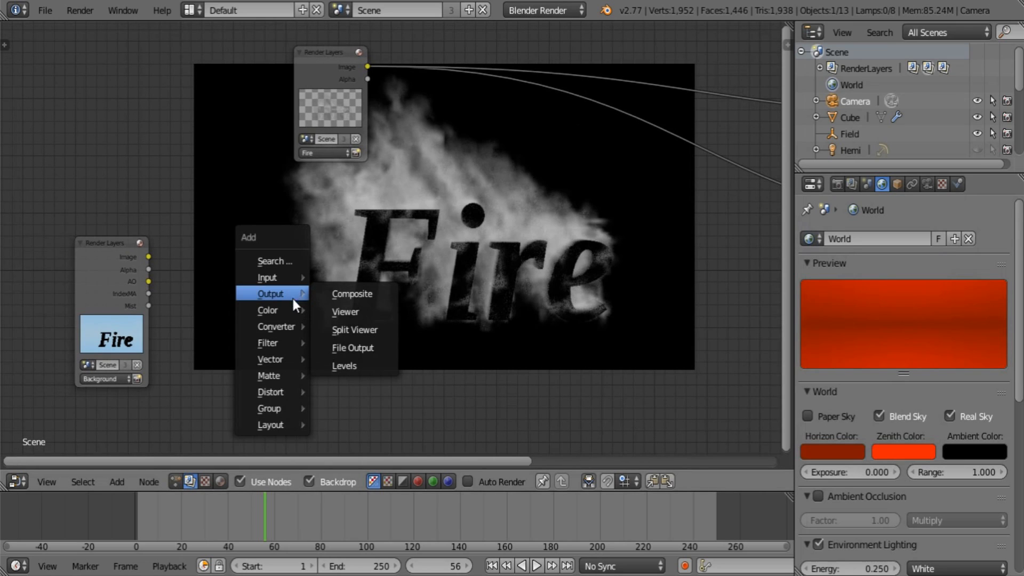
mouse_move(274, 324)
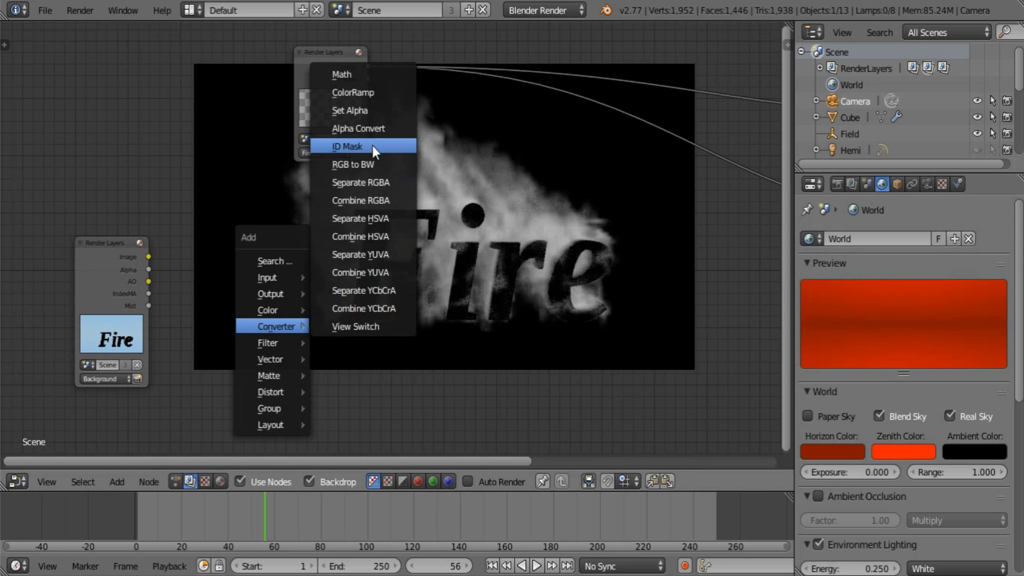
click(350, 146)
click(200, 284)
drag(149, 305, 208, 349)
click(265, 321)
click(264, 321)
click(265, 321)
click(265, 321)
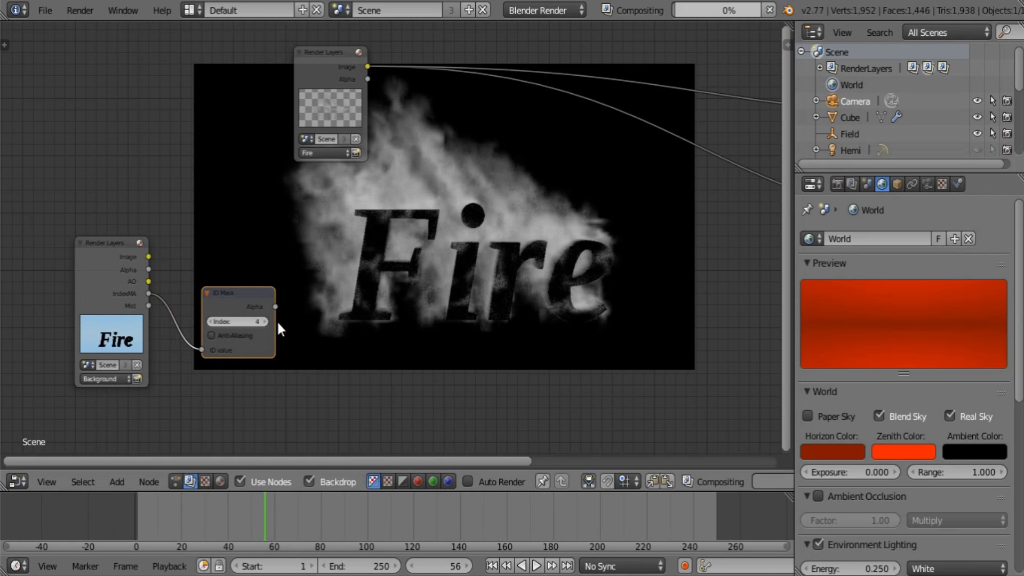
- Add a Viewer node, feed it the ID Mask's Alpha output and turn off its Use Alpha option
key(shift+a)
mouse_move(418, 234)
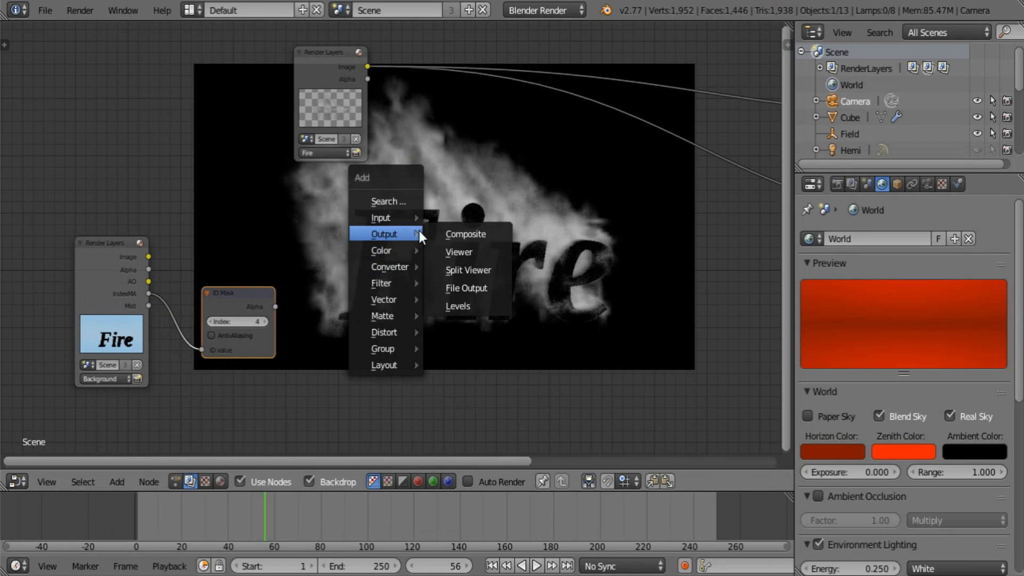
click(449, 252)
click(450, 250)
drag(275, 307, 451, 274)
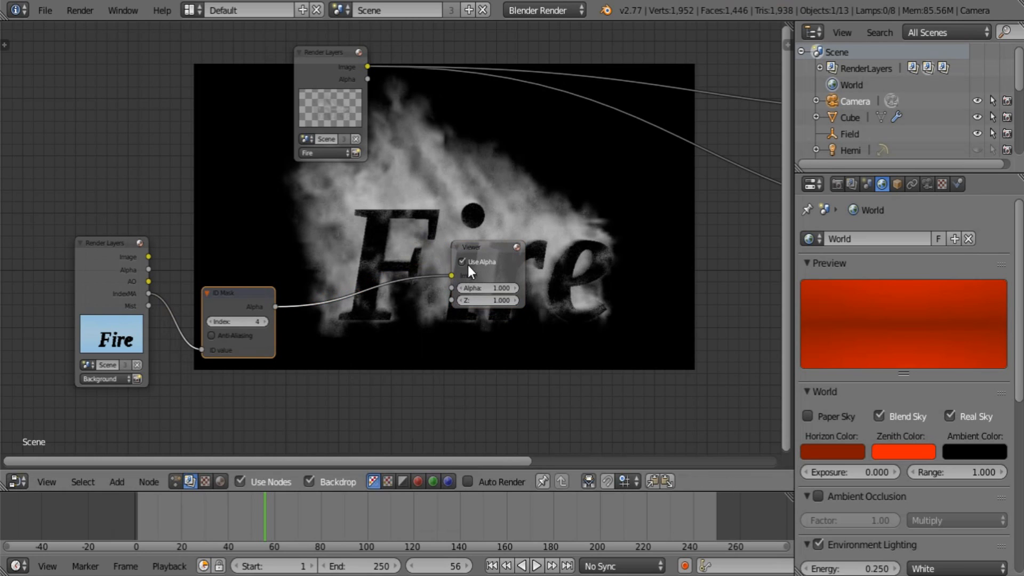
click(470, 262)
- Move the new Viewer node lower and set the ID Mask index to 6
middle_drag(400, 254, 306, 240)
drag(387, 236, 496, 386)
click(172, 308)
click(172, 308)
key(a)
- Add a Mix color node below and to the right of the Fire Render Layers node
middle_drag(358, 275, 317, 328)
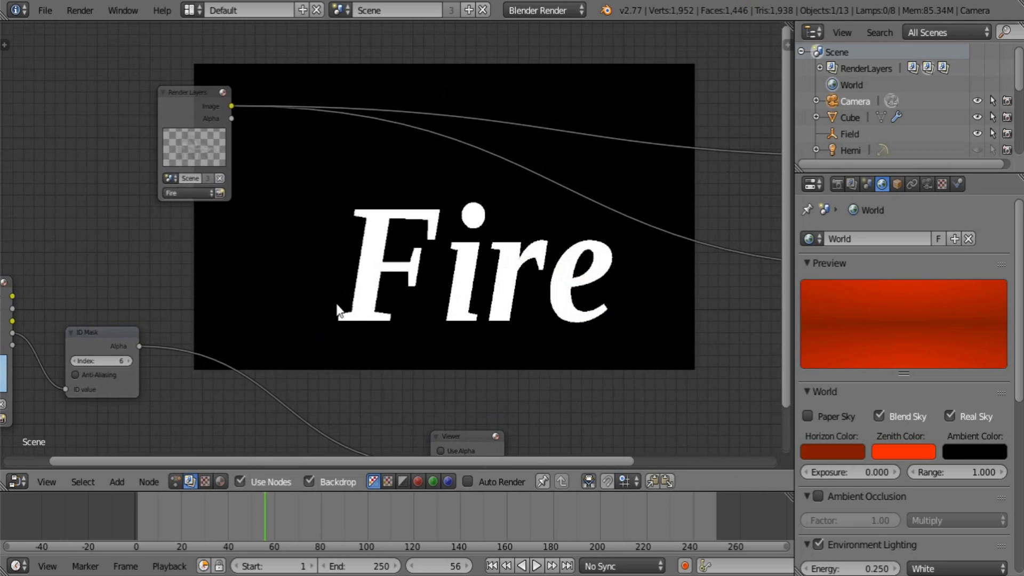
key(shift+a)
mouse_move(342, 298)
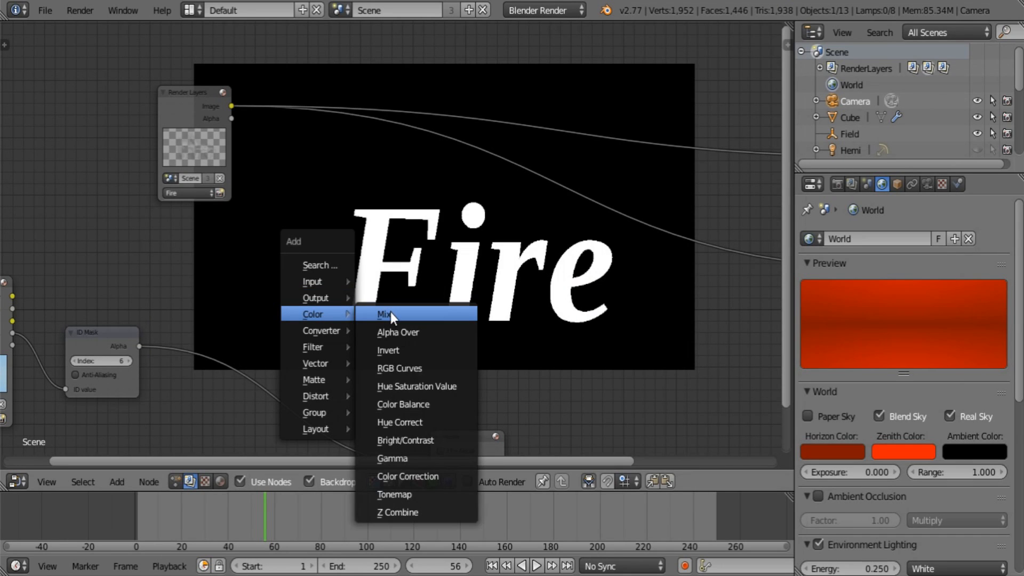
click(390, 313)
click(341, 211)
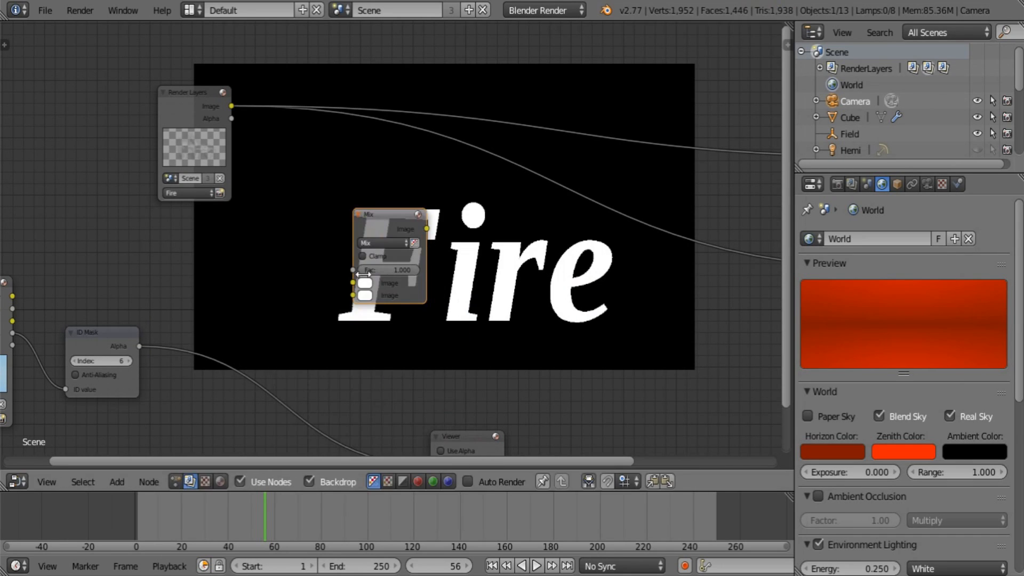
- Bring the mask's Viewer closer to the ID Mask node and insert an Invert node between them
scroll(241, 126, up, 1)
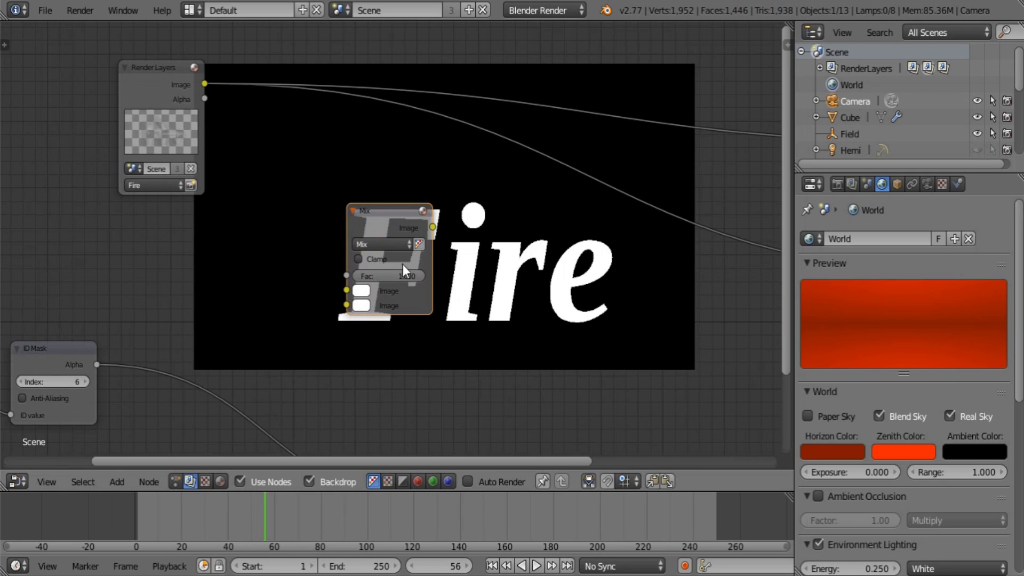
scroll(402, 264, down, 3)
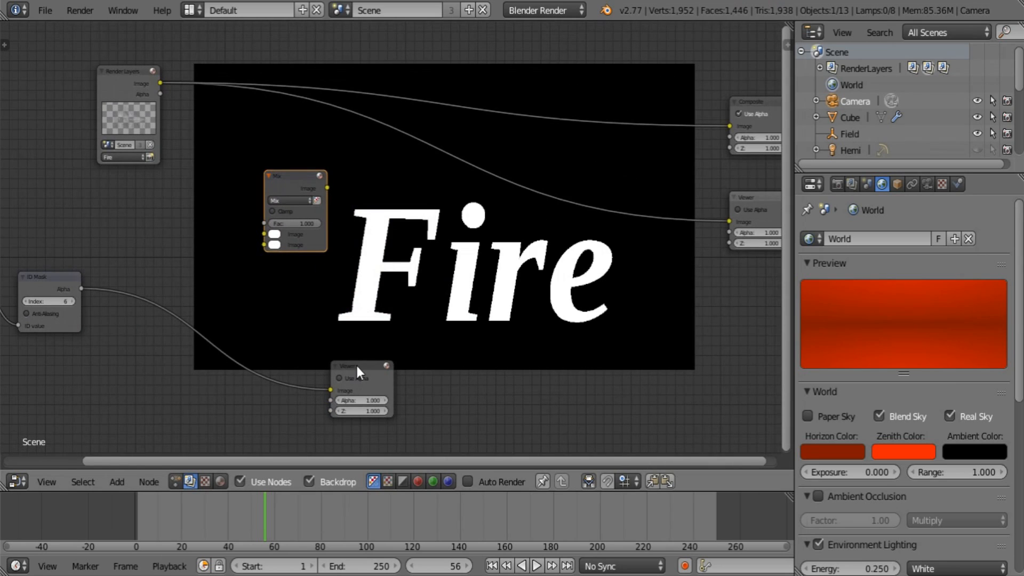
drag(356, 365, 191, 330)
middle_drag(40, 370, 143, 347)
key(shift+a)
mouse_move(143, 354)
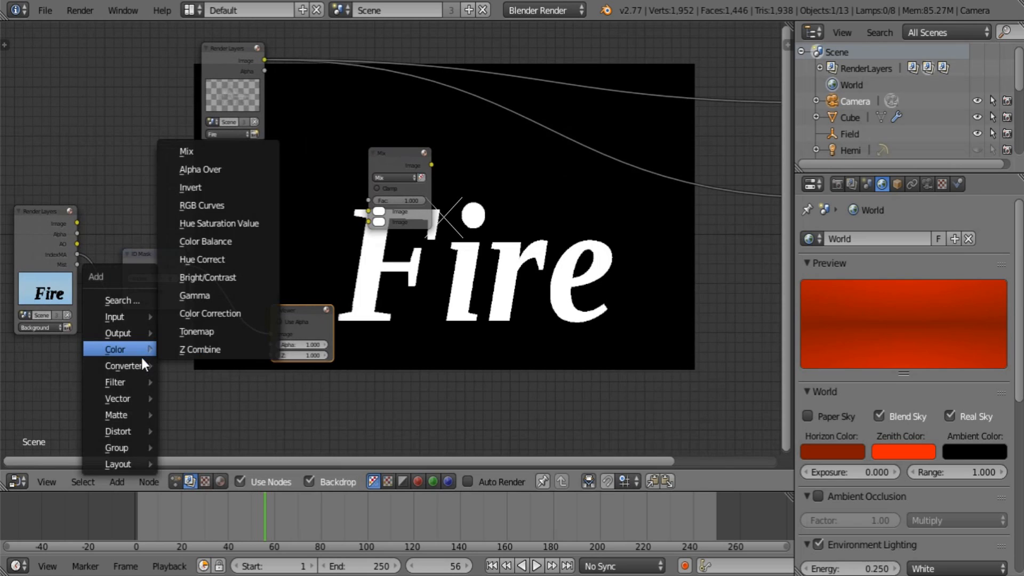
click(191, 187)
click(196, 280)
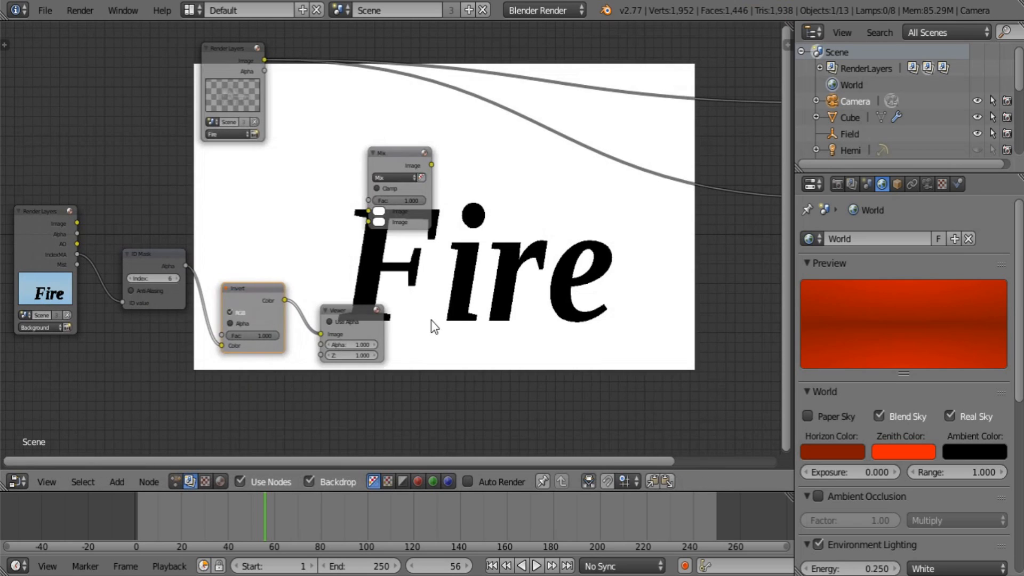
- Move the unconnected Mix node lower and further right, away from the Fire Render Layers node
middle_drag(381, 334, 307, 382)
scroll(305, 256, up, 1)
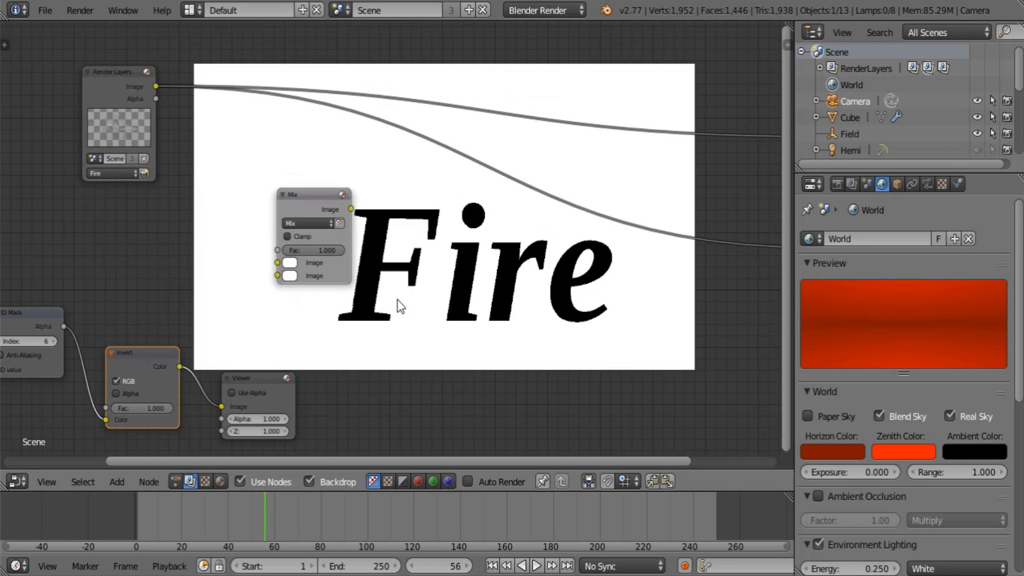
middle_drag(318, 315, 333, 310)
click(34, 349)
middle_drag(407, 293, 328, 307)
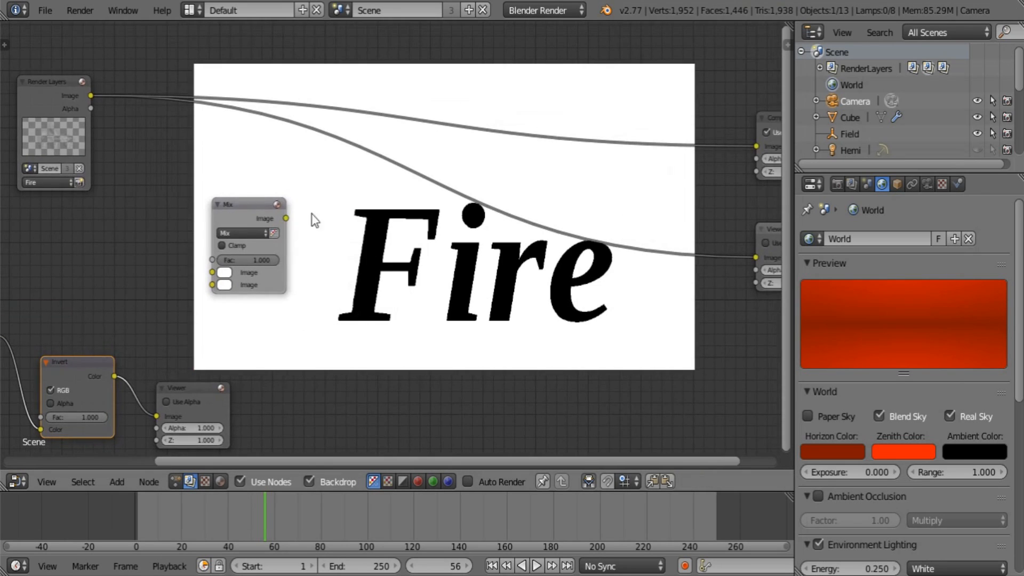
click(284, 217)
drag(254, 219, 426, 293)
middle_drag(507, 343, 559, 351)
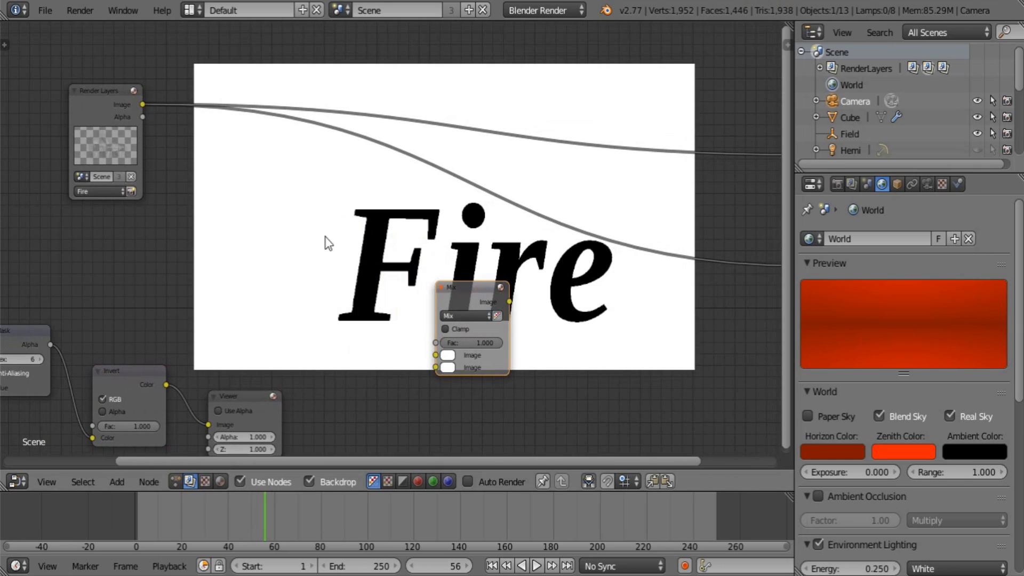
- Insert a ColorRamp node on the link from the Fire layer to its Viewer and preview that Viewer in the backdrop
key(shift+a)
mouse_move(308, 252)
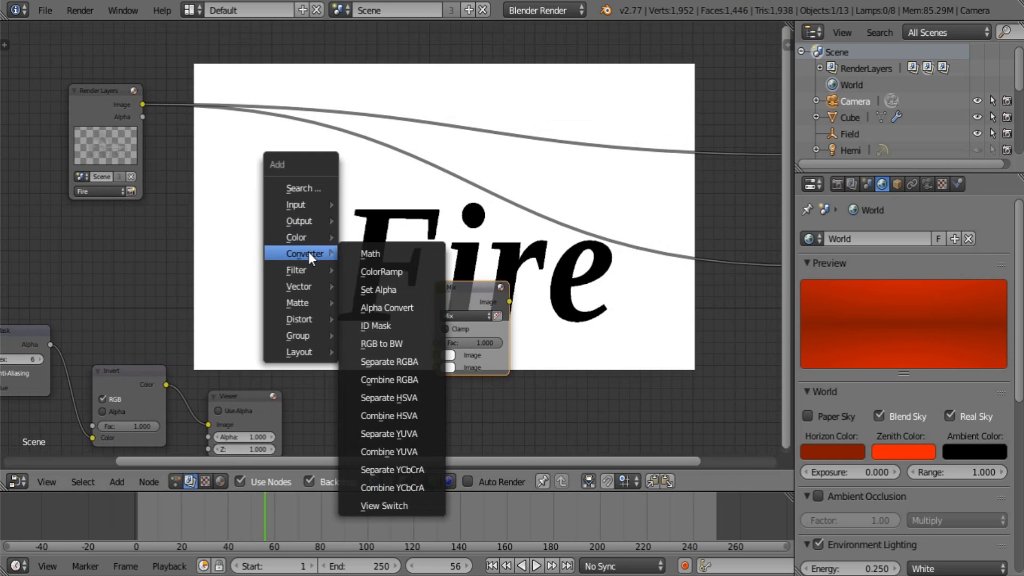
click(367, 271)
click(284, 143)
middle_drag(505, 292, 342, 306)
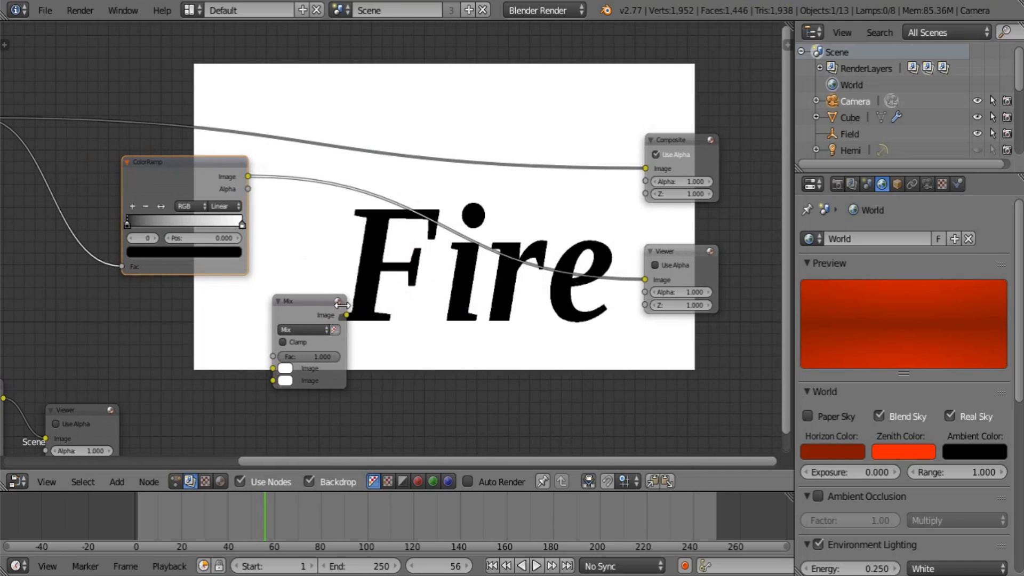
click(664, 250)
middle_drag(266, 278, 480, 292)
scroll(424, 309, up, 3)
middle_drag(423, 309, 349, 367)
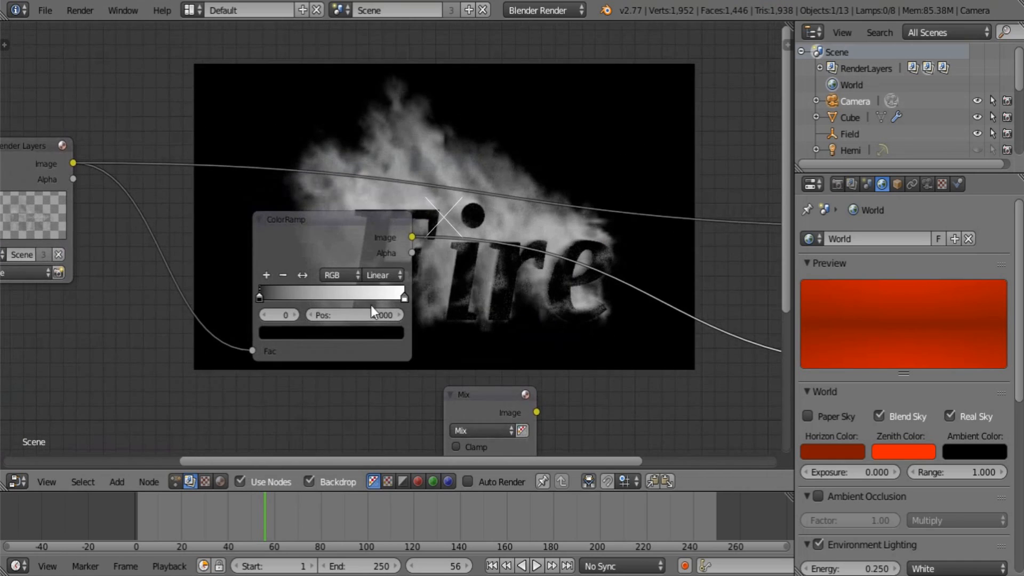
- Set the ColorRamp to Constant interpolation and its white stop to position 0.241 with an orange color (R 1.000, G 0.245, B 0.011)
click(383, 275)
click(382, 190)
scroll(457, 296, up, 2)
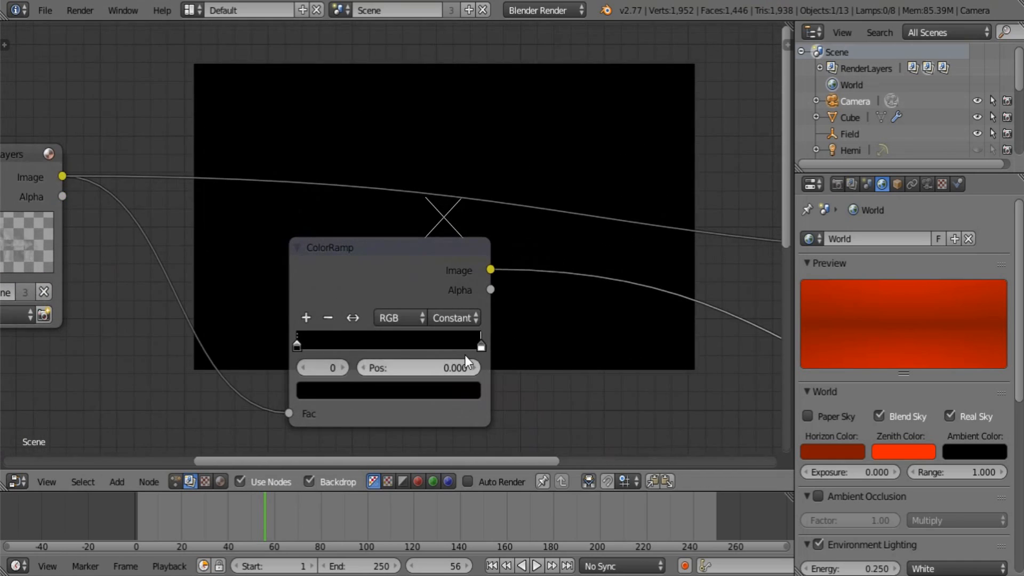
drag(478, 343, 342, 346)
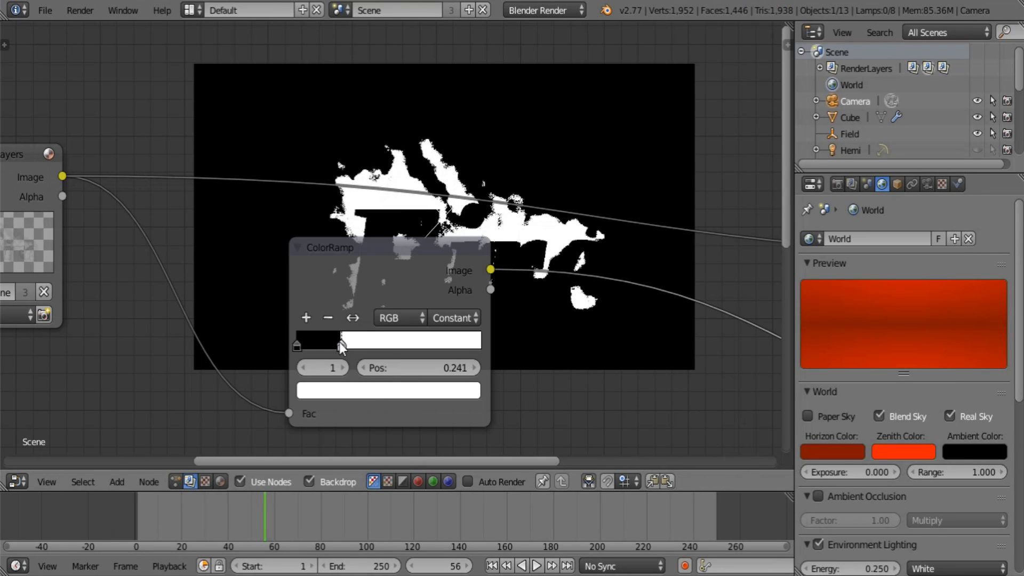
click(367, 390)
drag(368, 195, 339, 244)
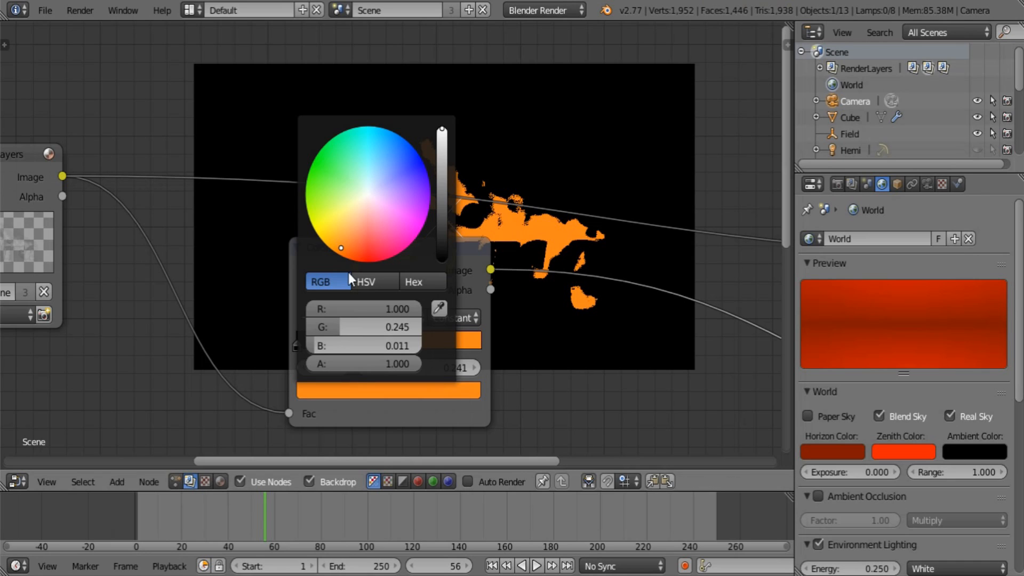
- Add a middle stop to the ColorRamp, sample the last stop's orange for it and move it to position 0.077
middle_drag(320, 341, 361, 356)
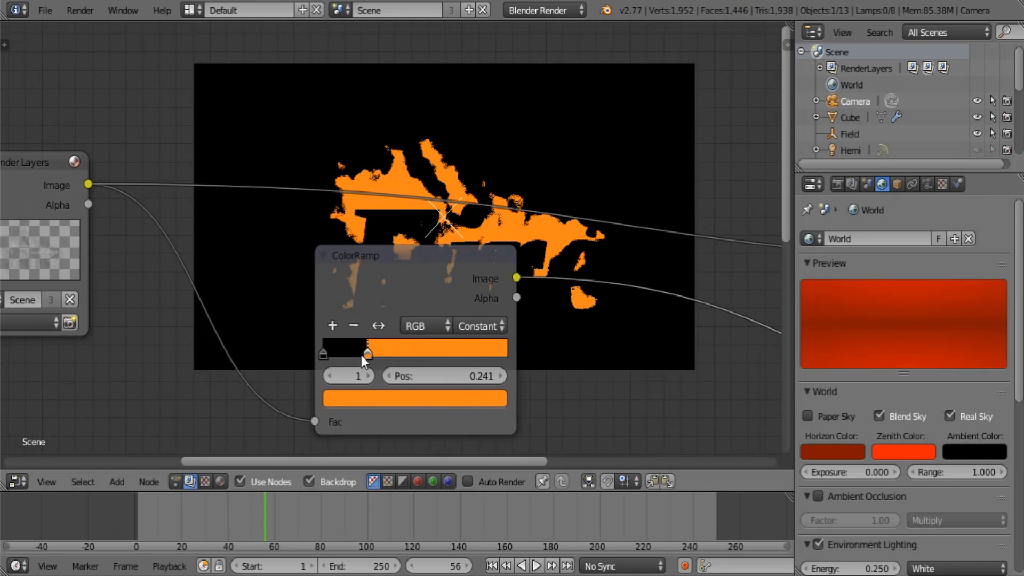
click(330, 325)
click(392, 402)
click(466, 317)
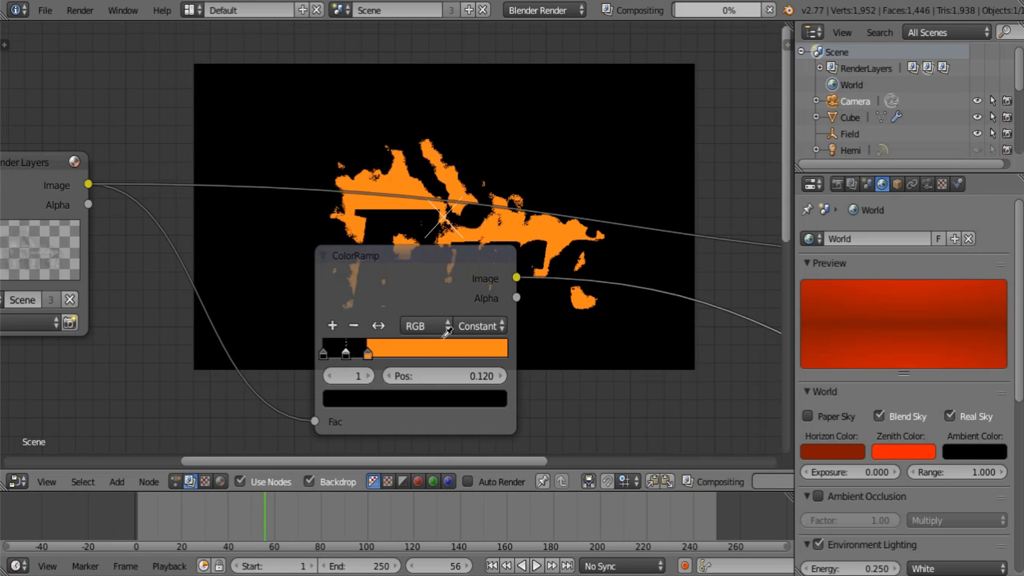
click(433, 349)
mouse_move(340, 354)
mouse_down()
mouse_move(320, 357)
mouse_move(335, 357)
mouse_up()
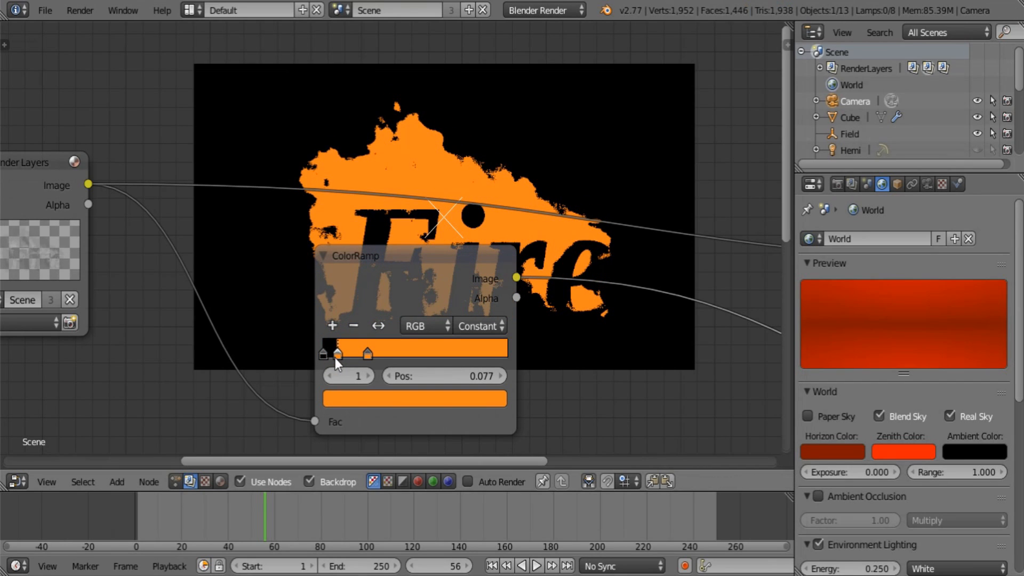
- Shift the middle stop's color to a redder orange with hue 0.059, saturation 1.000 and value 1.000
click(386, 402)
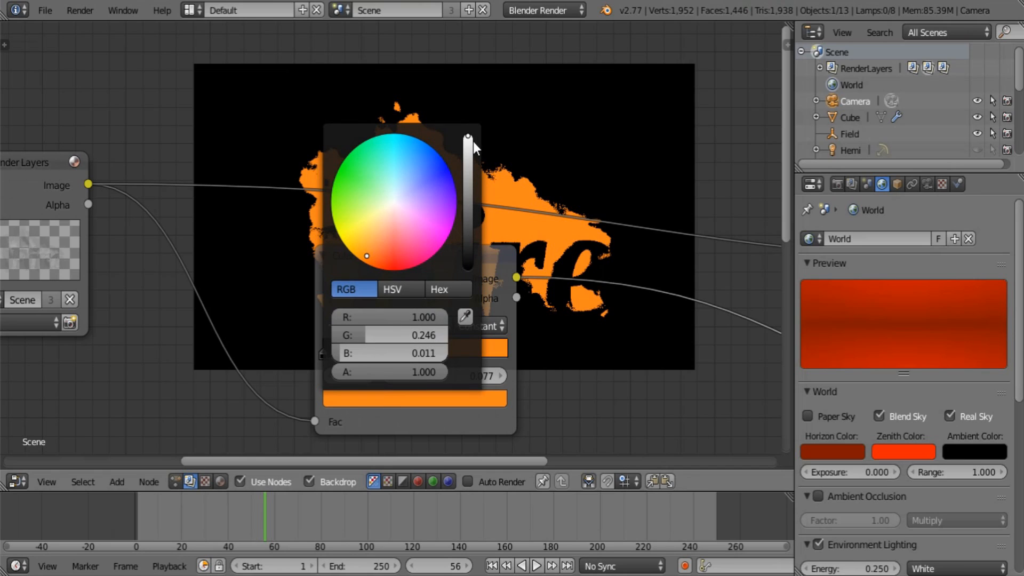
mouse_move(473, 141)
mouse_down()
mouse_move(468, 163)
mouse_move(468, 136)
mouse_up()
click(390, 289)
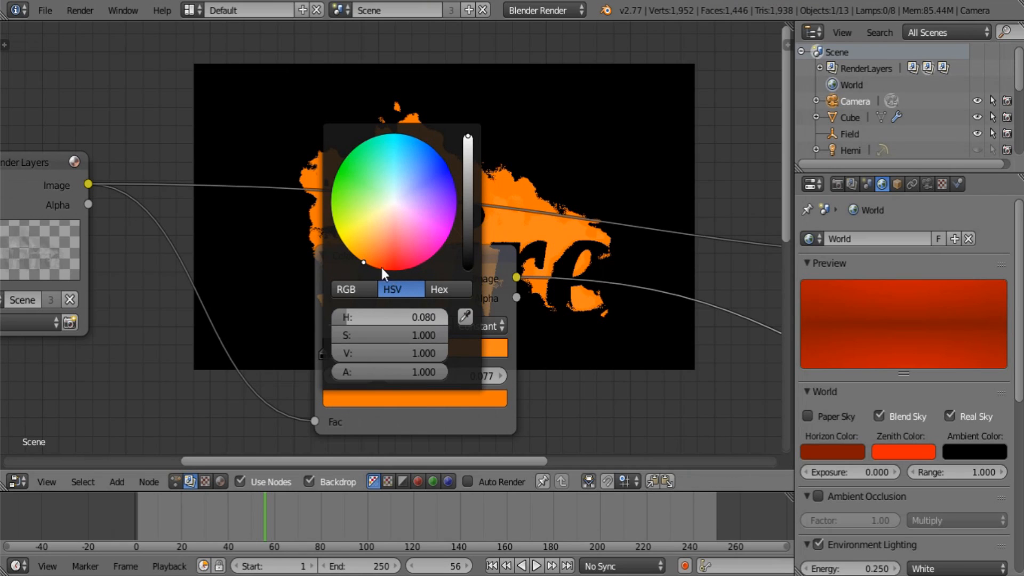
drag(361, 261, 371, 266)
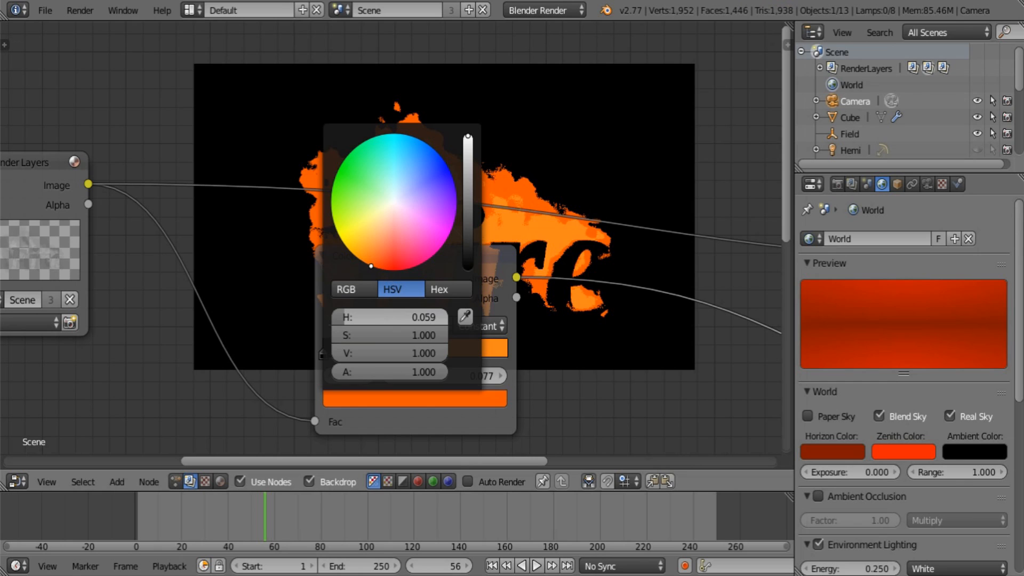
- Change the color of the ColorRamp's last stop, at position 0.241, to a yellower, saturated orange
middle_drag(532, 299, 496, 314)
middle_drag(402, 359, 438, 345)
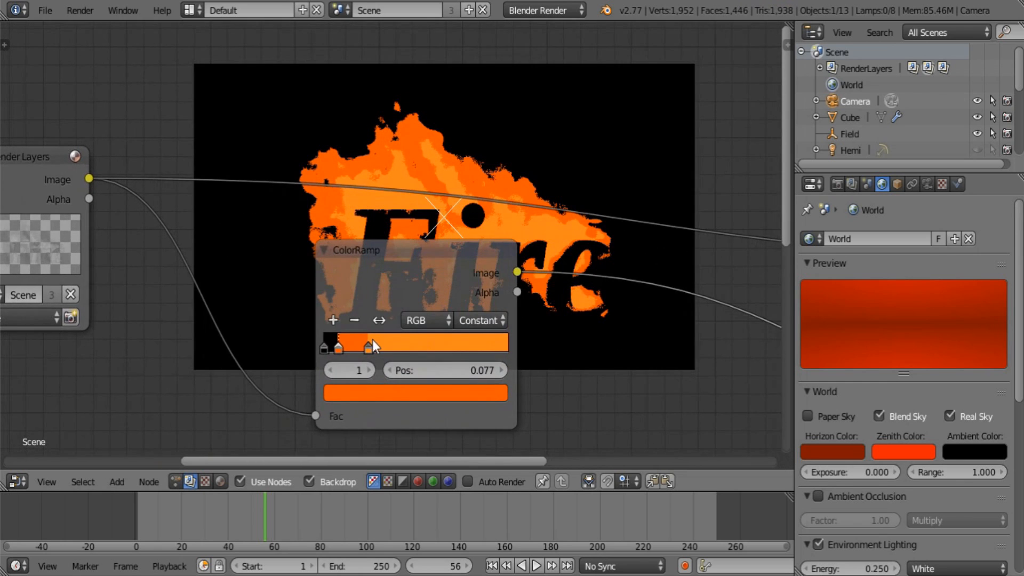
click(368, 347)
click(416, 396)
drag(389, 329, 426, 329)
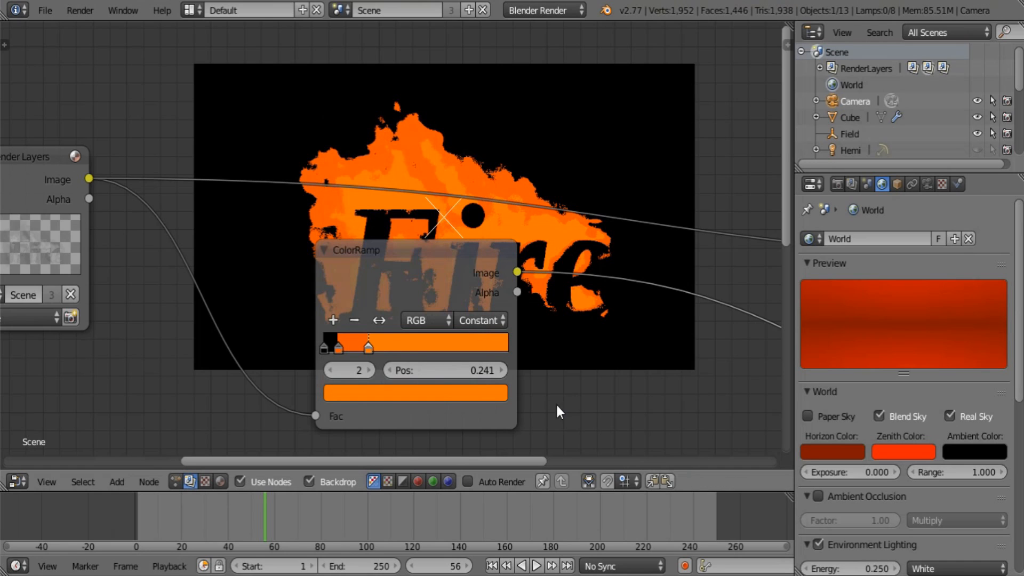
click(388, 407)
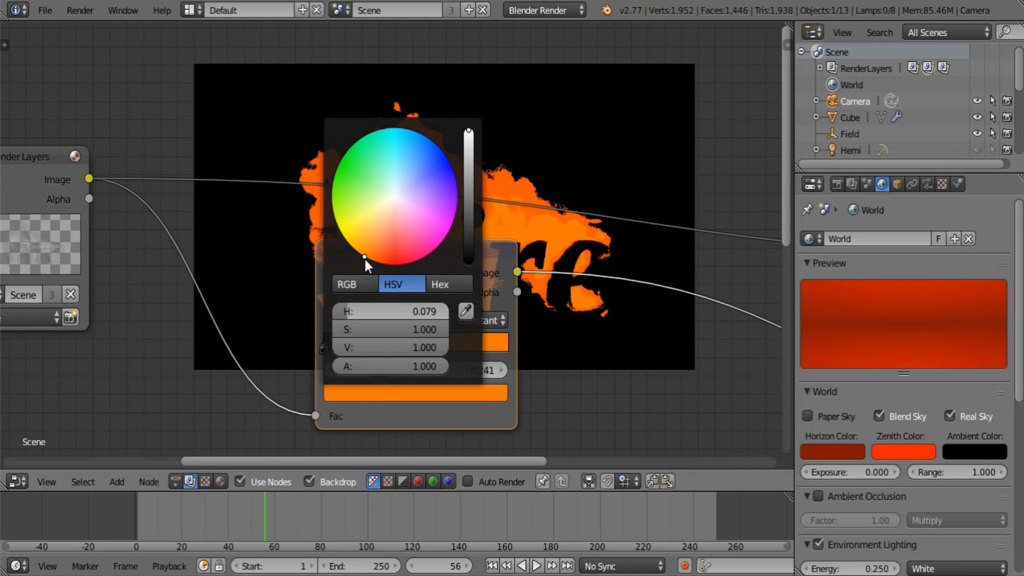
drag(365, 259, 359, 252)
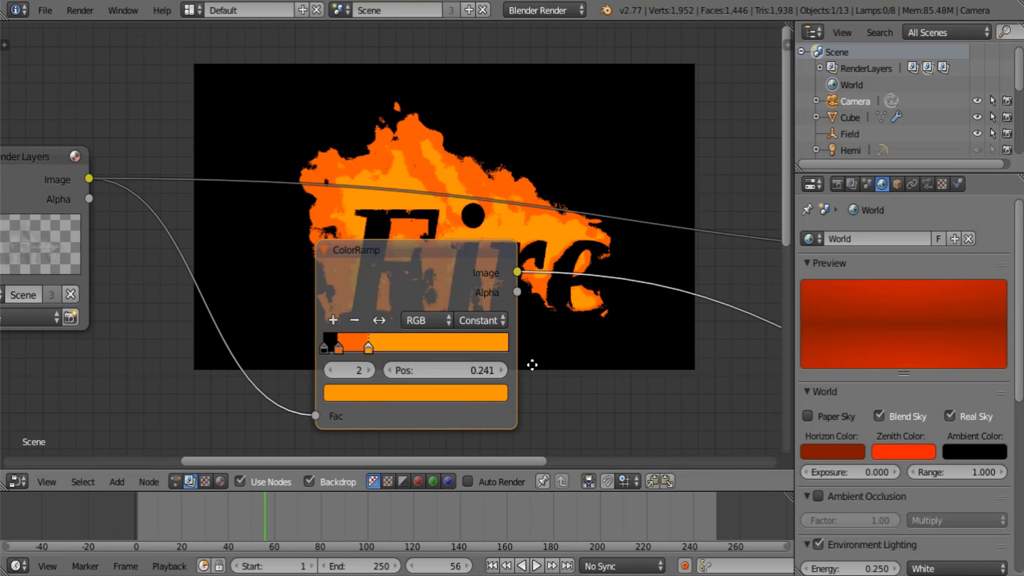
- Insert a Blur node between the fire Render Layers node and the ColorRamp, and set its filter type to Fast Gaussian
middle_drag(530, 361, 544, 384)
key(shift+a)
mouse_move(237, 346)
mouse_move(219, 366)
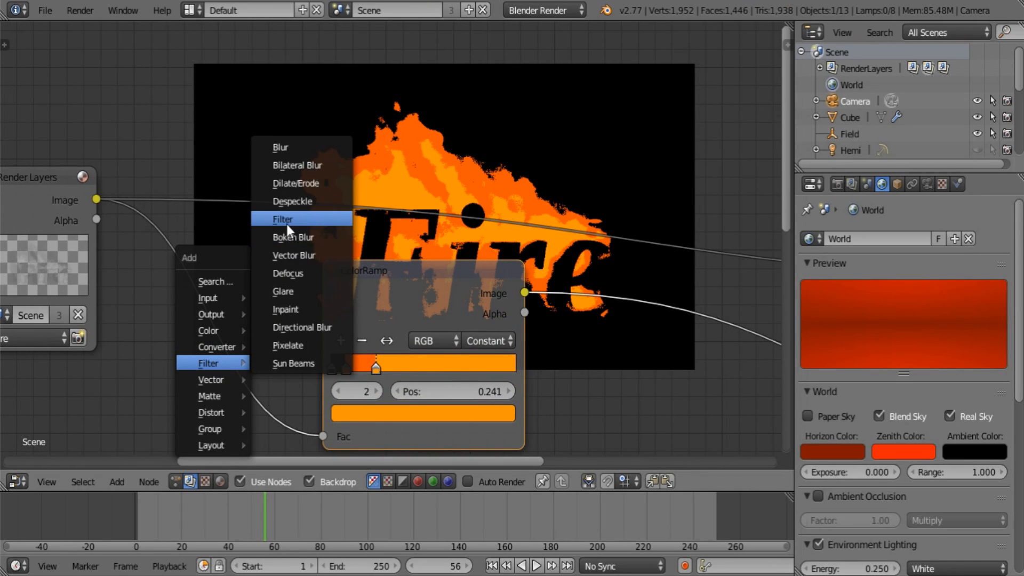
key(Escape)
key(shift+a)
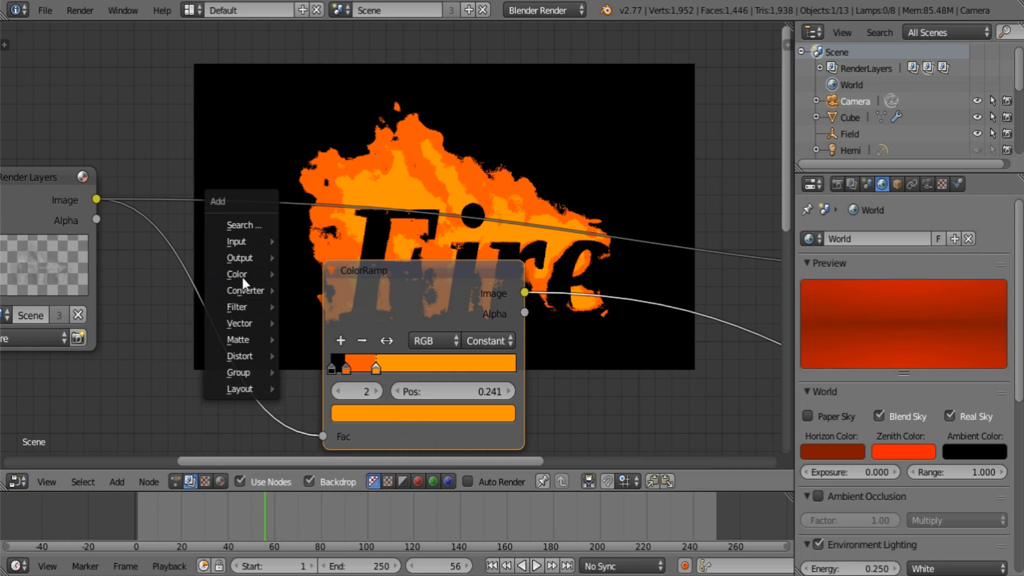
mouse_move(242, 274)
mouse_move(239, 306)
click(293, 304)
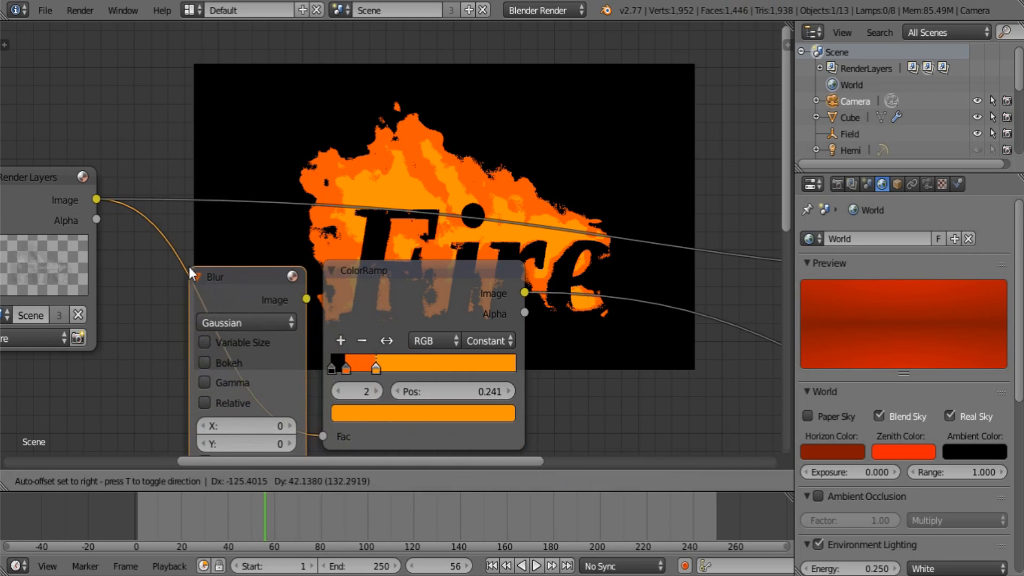
click(255, 312)
click(255, 312)
click(256, 199)
shift+scroll(266, 304, down, 3)
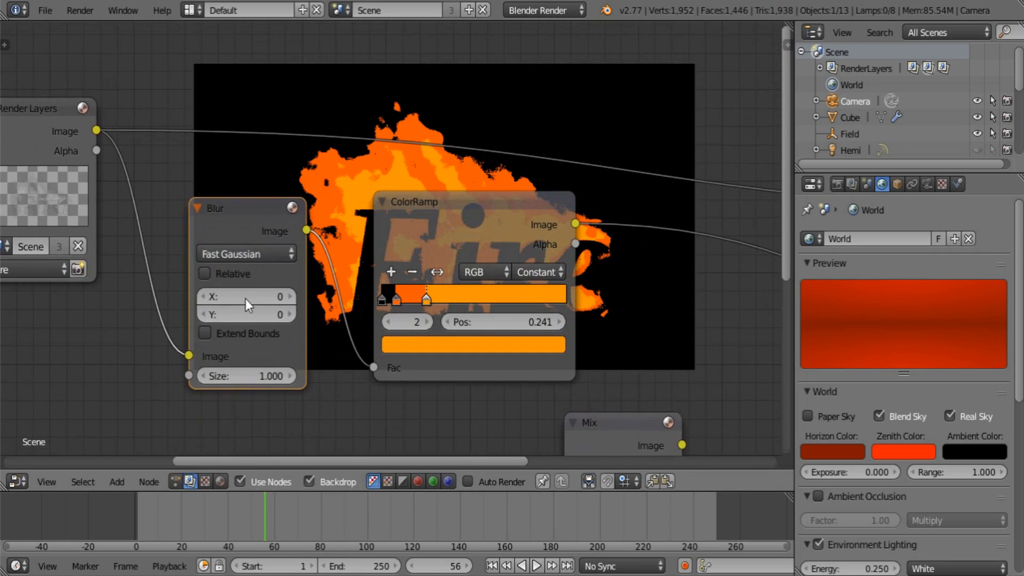
- Make the Blur node's size relative with Y aspect correction, and set X and Y to 0.25%
click(229, 273)
click(246, 317)
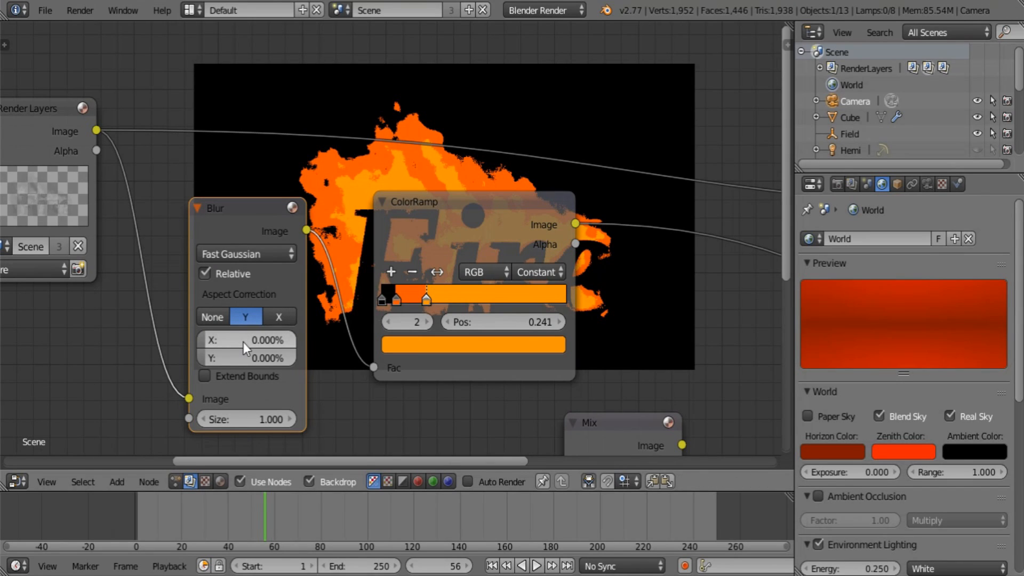
click(243, 342)
text(0.25)
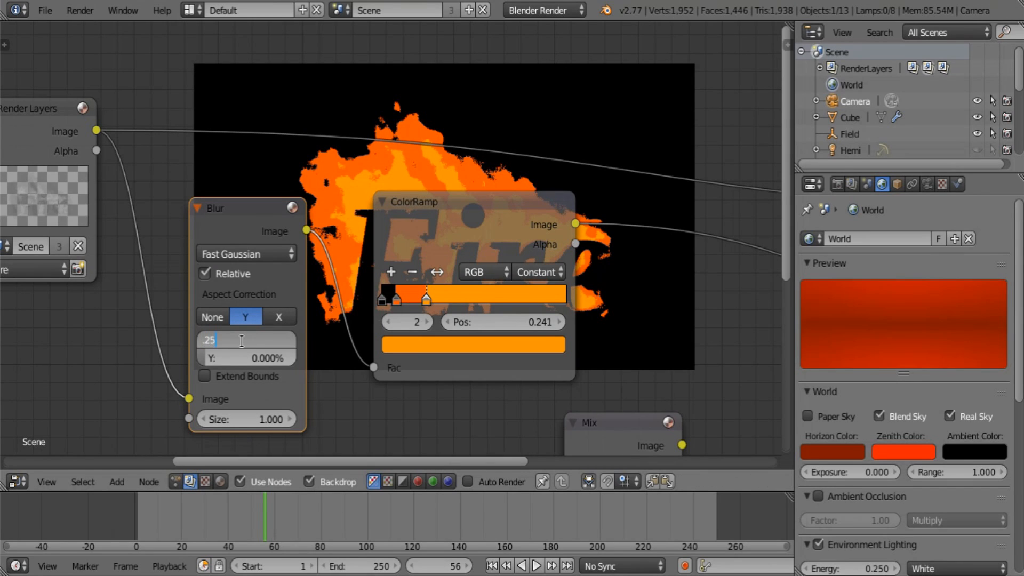
key(Return)
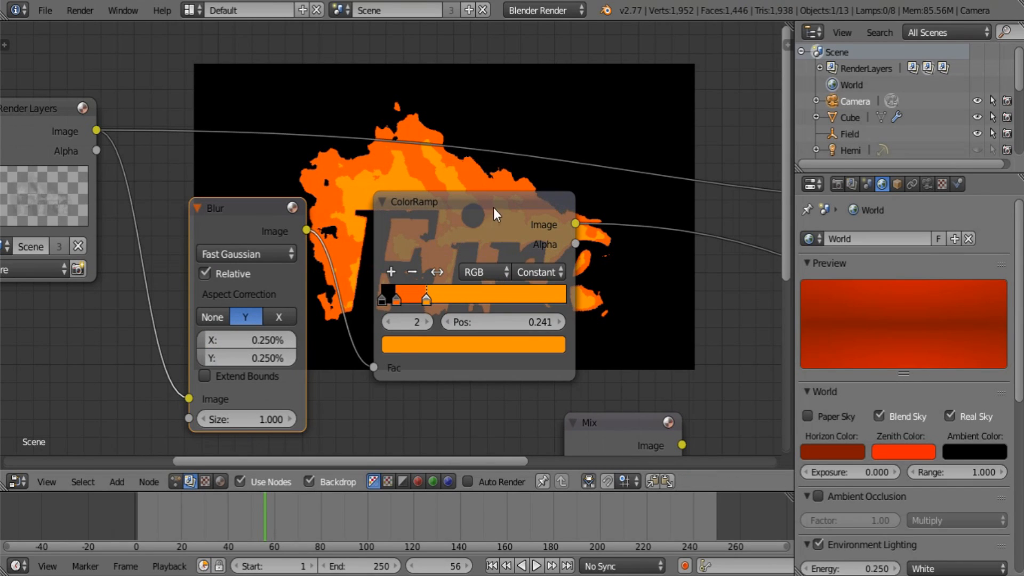
- Examine the blurred fire in the backdrop and look over the connected and unconnected nodes of the compositing tree
middle_drag(386, 359, 245, 346)
middle_drag(495, 282, 333, 402)
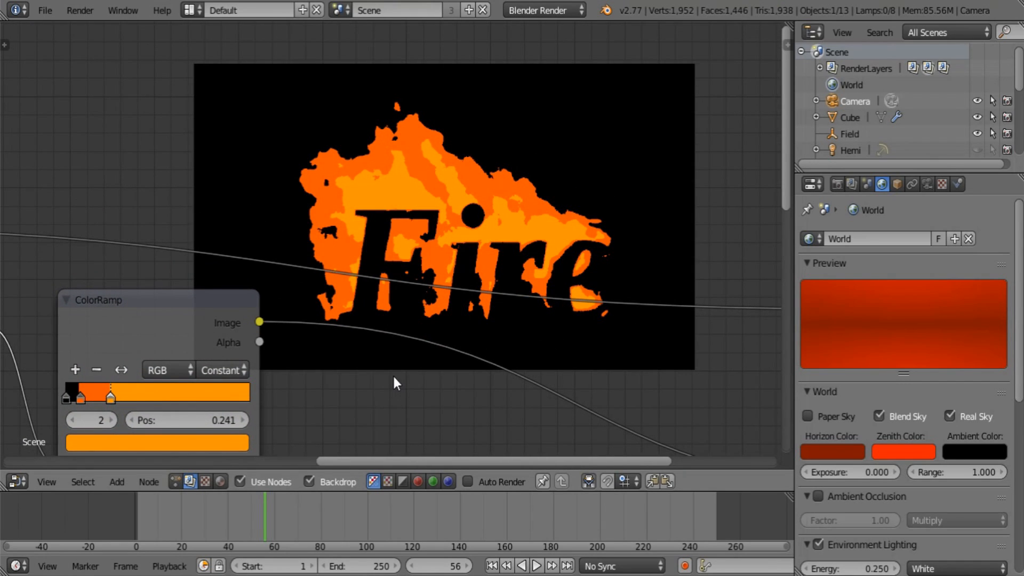
middle_drag(428, 355, 424, 312)
scroll(424, 323, down, 1)
middle_drag(352, 324, 312, 283)
scroll(312, 283, down, 1)
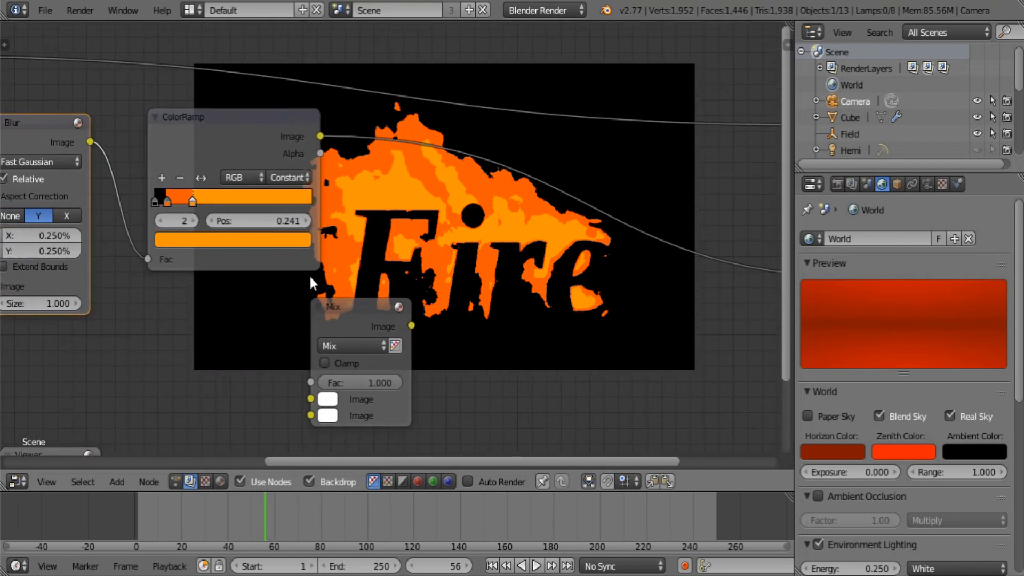
scroll(311, 282, down, 1)
middle_drag(453, 298, 279, 316)
key(shift+a)
mouse_move(261, 288)
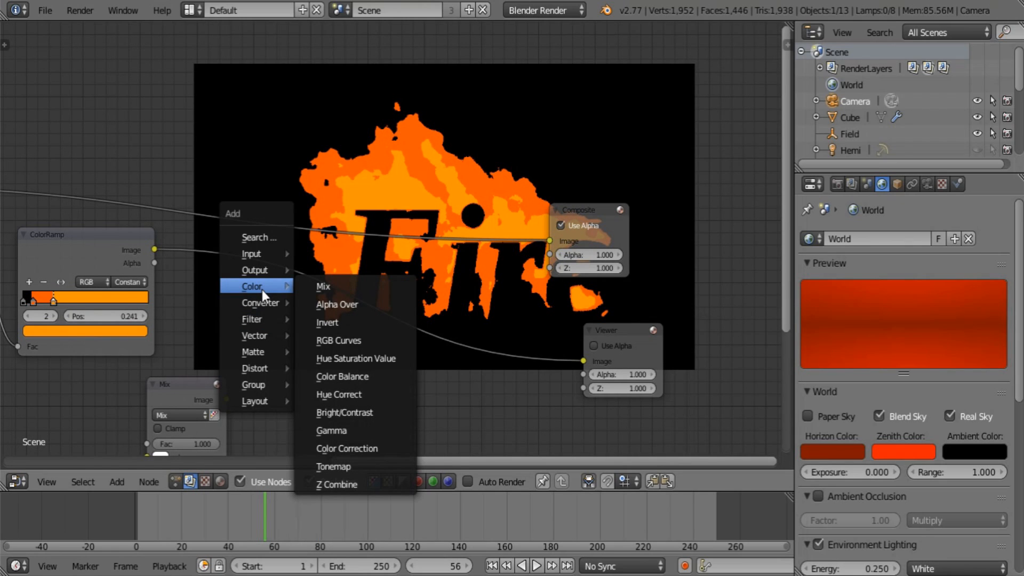
middle_drag(361, 352, 416, 246)
scroll(417, 247, down, 4)
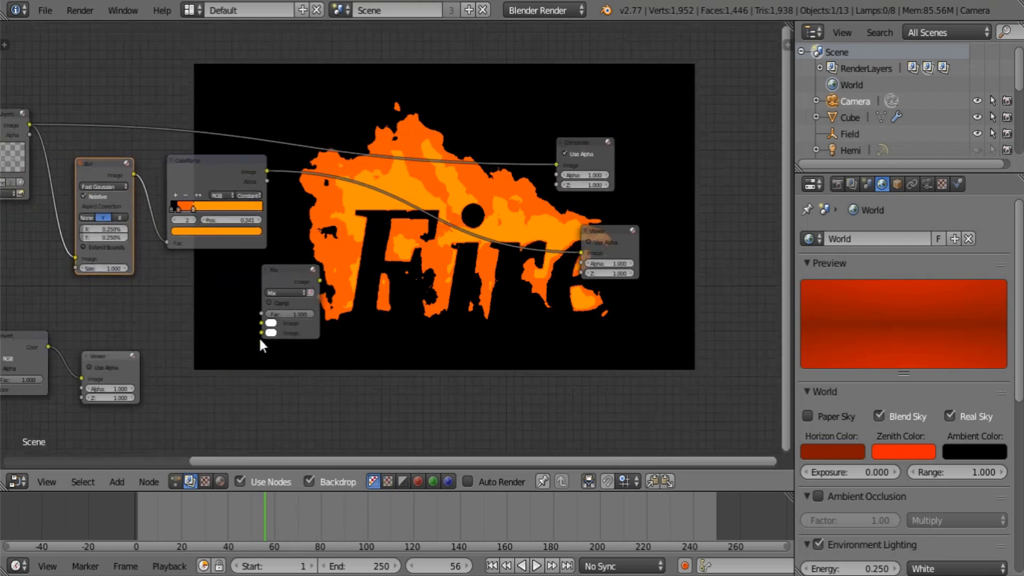
middle_drag(259, 345, 75, 286)
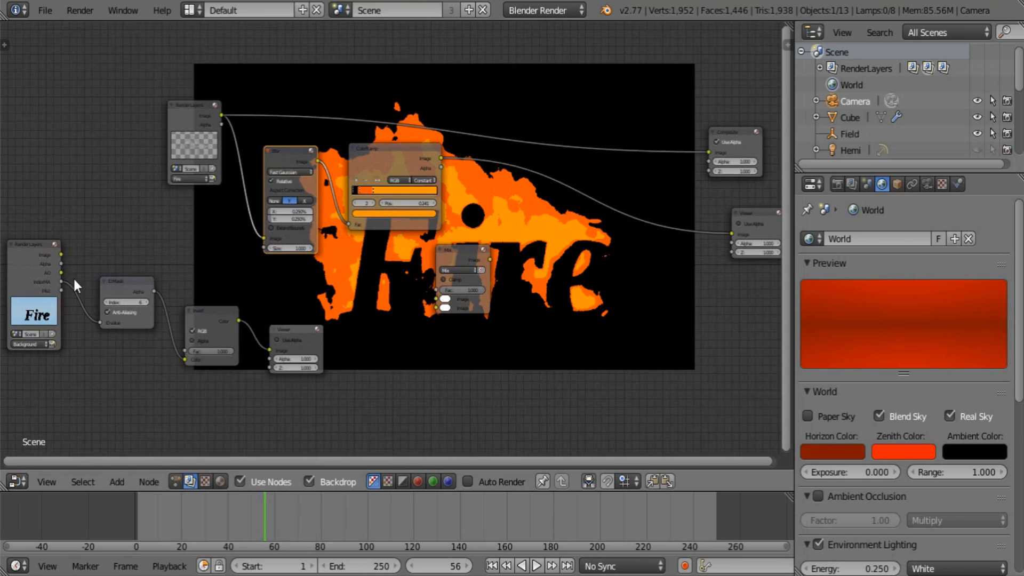
scroll(91, 277, up, 3)
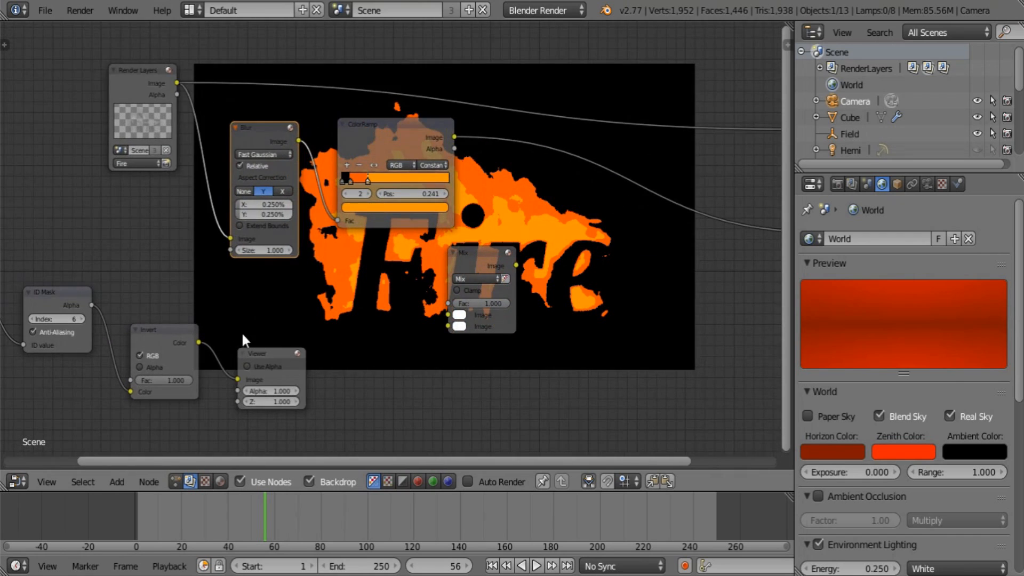
- Move the Viewer node fed by the Invert node farther away from it and preview the inverted mask
middle_drag(243, 336, 276, 329)
drag(284, 343, 338, 313)
middle_drag(198, 311, 261, 309)
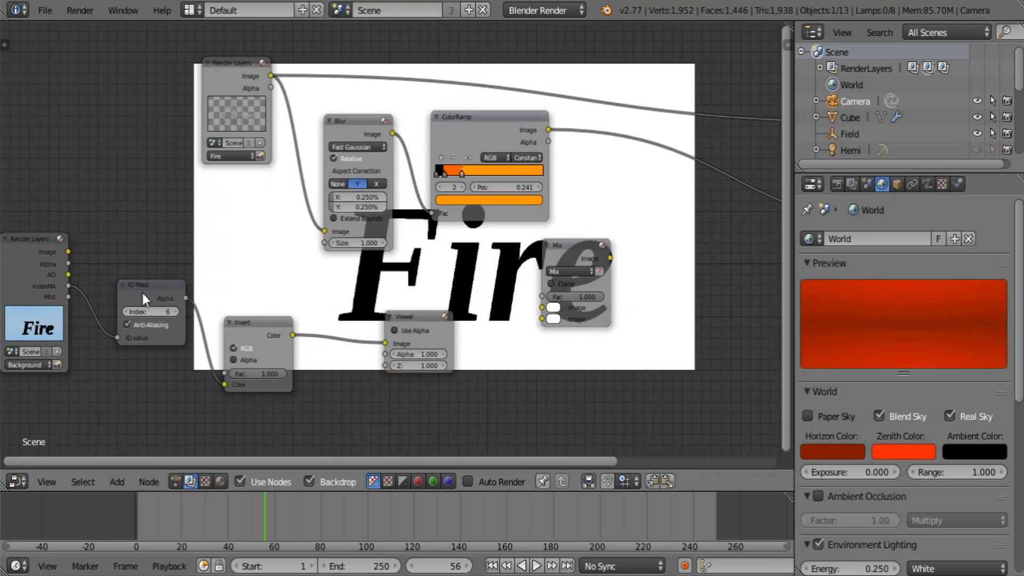
middle_drag(76, 272, 70, 272)
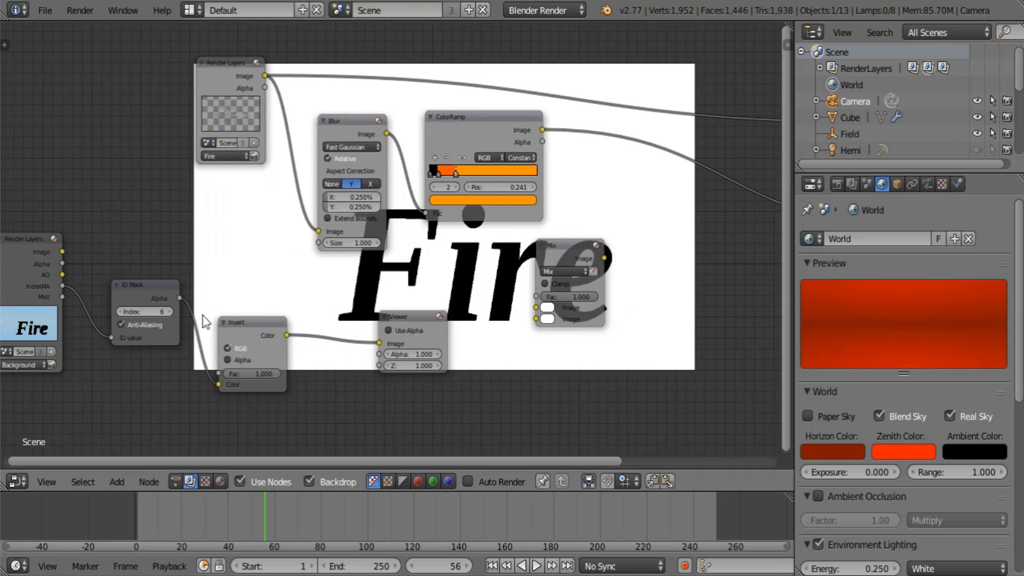
- Duplicate the ID Mask node, feed it from the Background layer's IndexMA output and set its index to 4
click(135, 289)
key(shift+d)
click(145, 366)
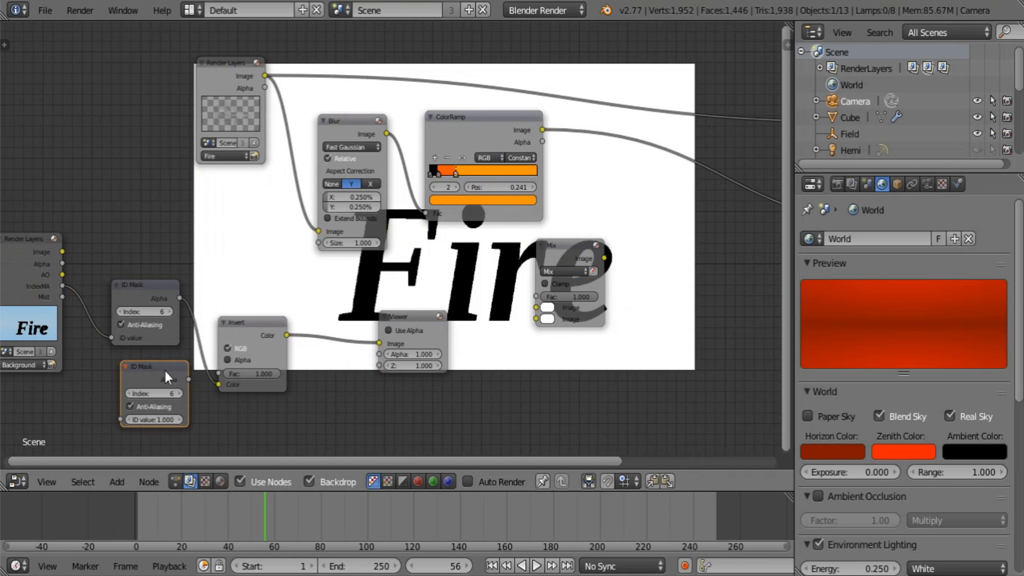
drag(62, 286, 121, 418)
click(130, 393)
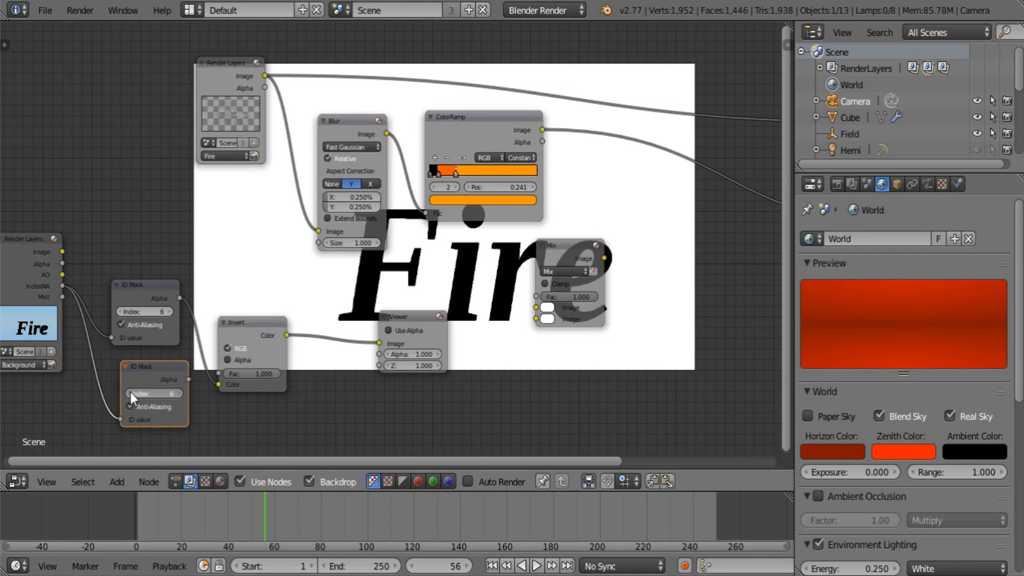
click(130, 393)
- Connect the index 4 ID Mask's Alpha to the Mix node's Fac input and move the Mix node nearer the outputs
middle_drag(229, 358, 163, 366)
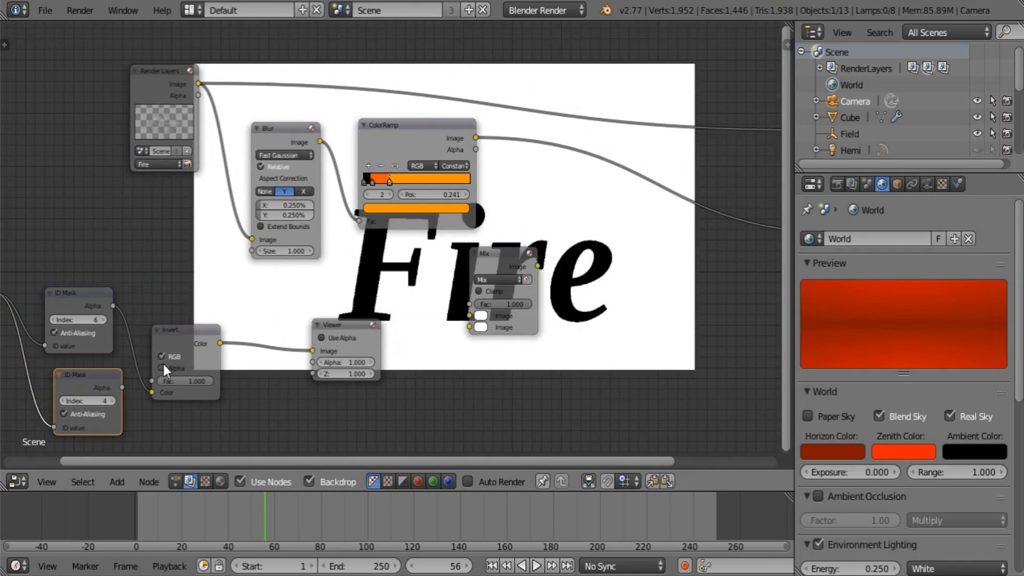
drag(123, 387, 465, 301)
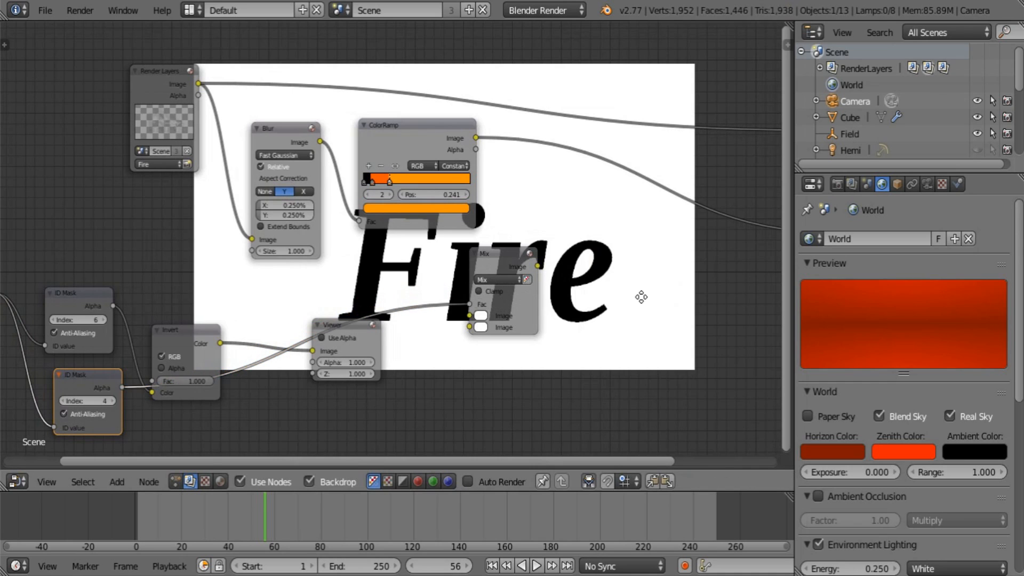
scroll(314, 316, down, 2)
drag(334, 312, 449, 315)
middle_drag(227, 307, 321, 304)
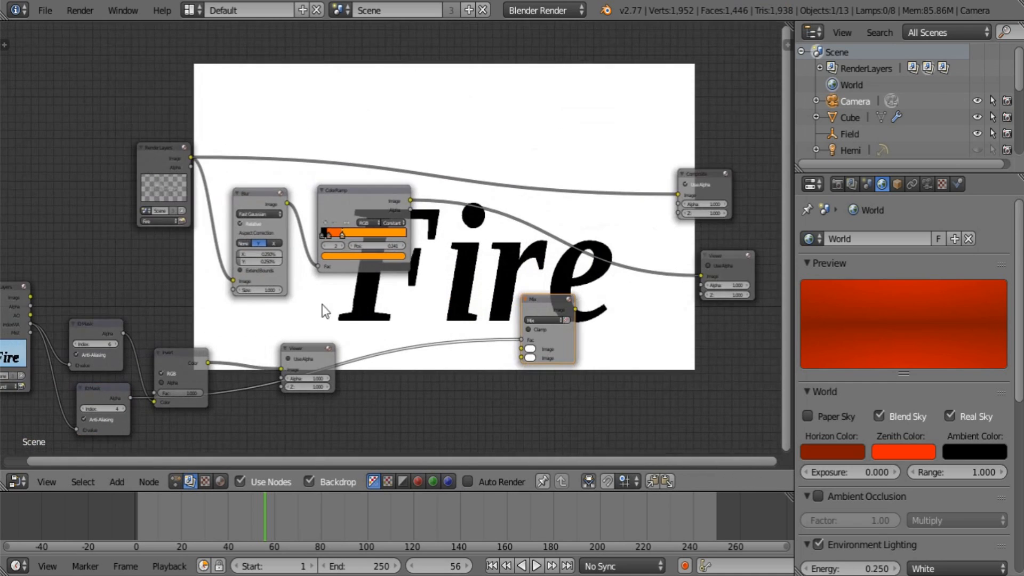
- Duplicate the Background Render Layers node, switch the copy to the Freestyle layer and connect its Image to the Mix node's first image input
middle_drag(47, 251, 143, 266)
click(94, 325)
key(shift+d)
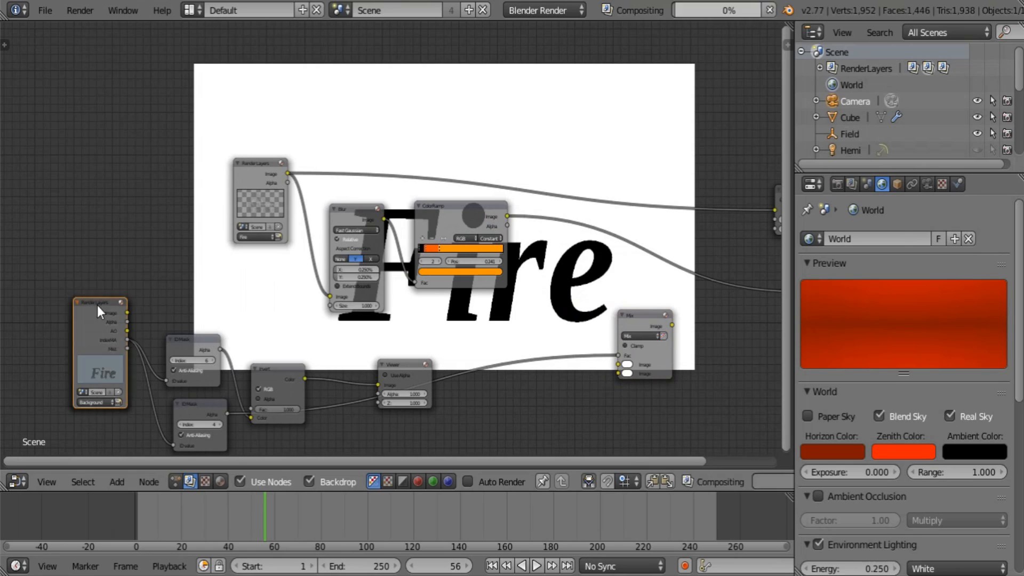
click(105, 165)
click(105, 245)
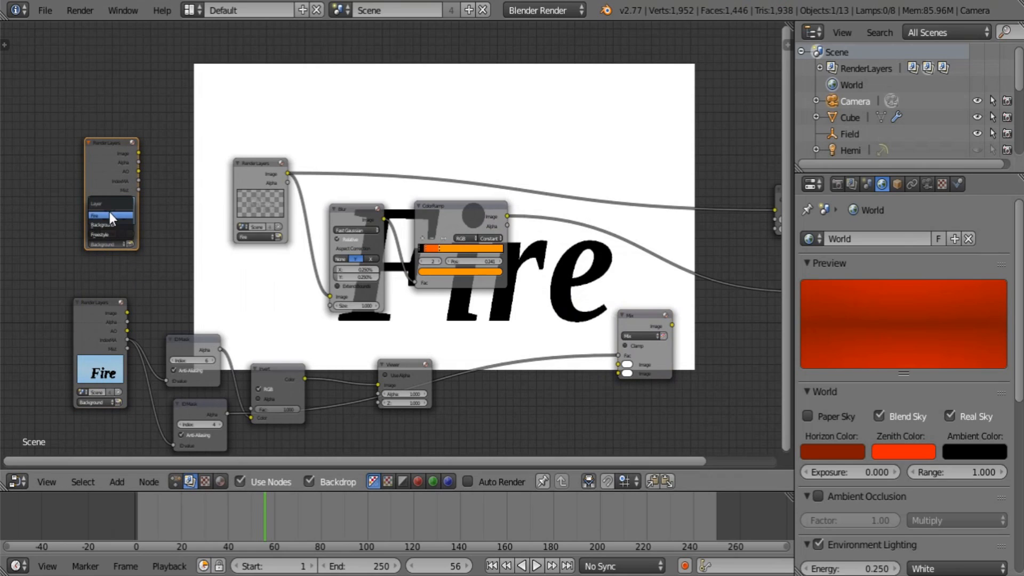
click(111, 233)
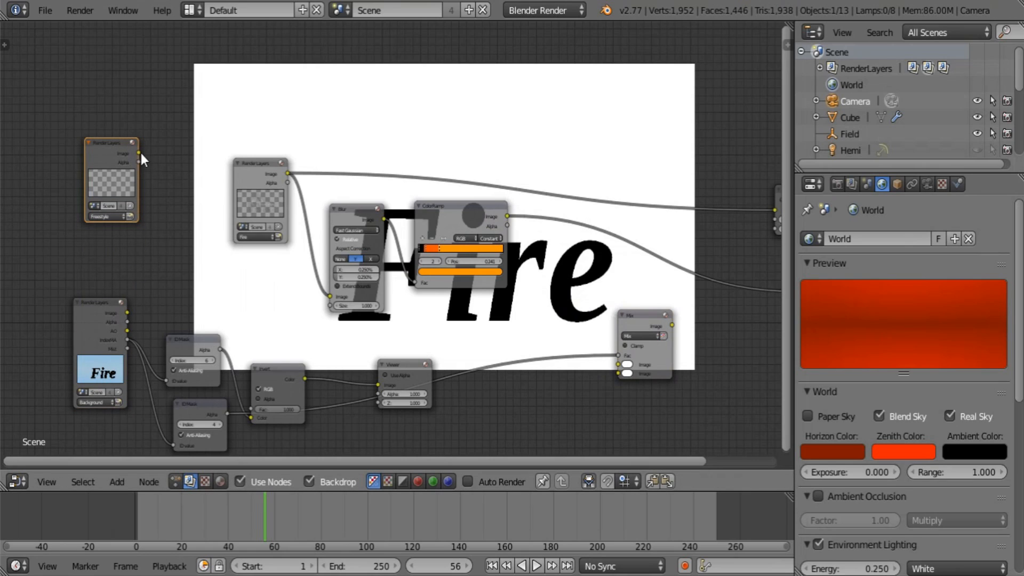
drag(140, 153, 628, 368)
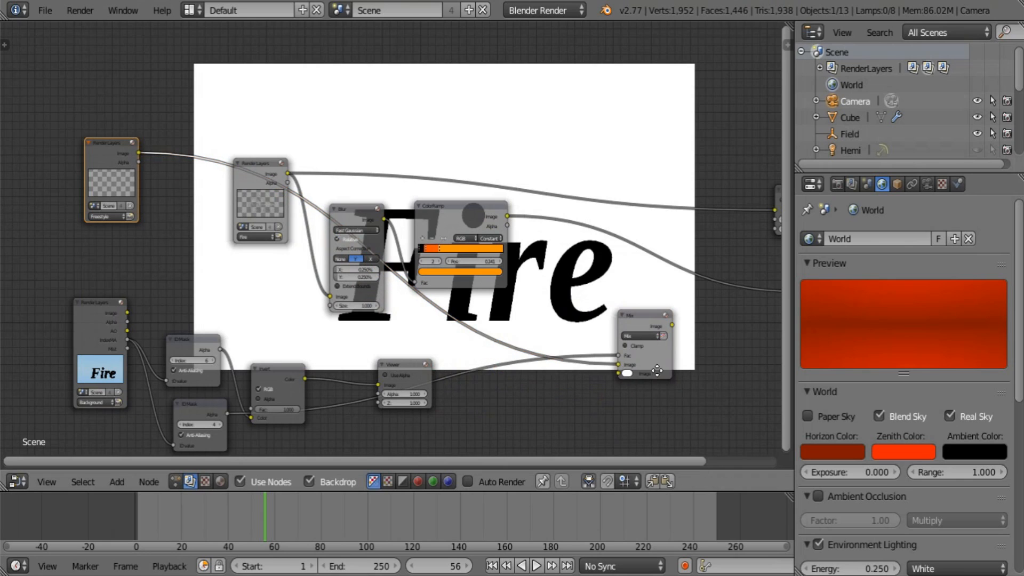
- Connect the Mix node's output to the Composite node and to the Viewer beside it, and preview that Viewer
middle_drag(656, 370, 456, 414)
scroll(456, 414, up, 2)
drag(492, 403, 655, 359)
drag(494, 404, 621, 256)
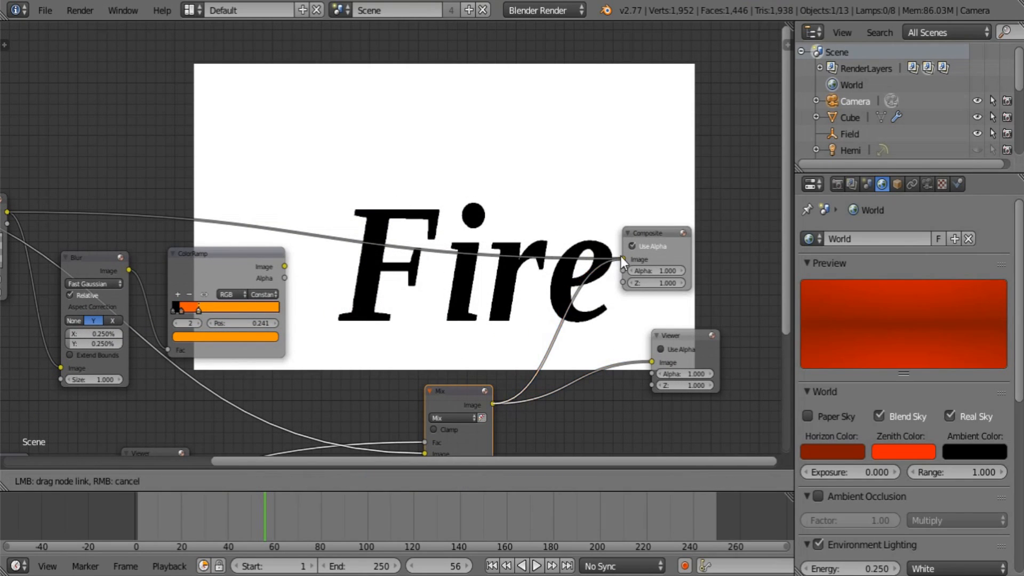
click(680, 338)
- Connect the Background layer's Image to the Mix node's first image input, with the Freestyle layer in the second
middle_drag(316, 346, 457, 262)
scroll(408, 319, down, 1)
middle_drag(344, 309, 501, 263)
middle_drag(302, 300, 268, 322)
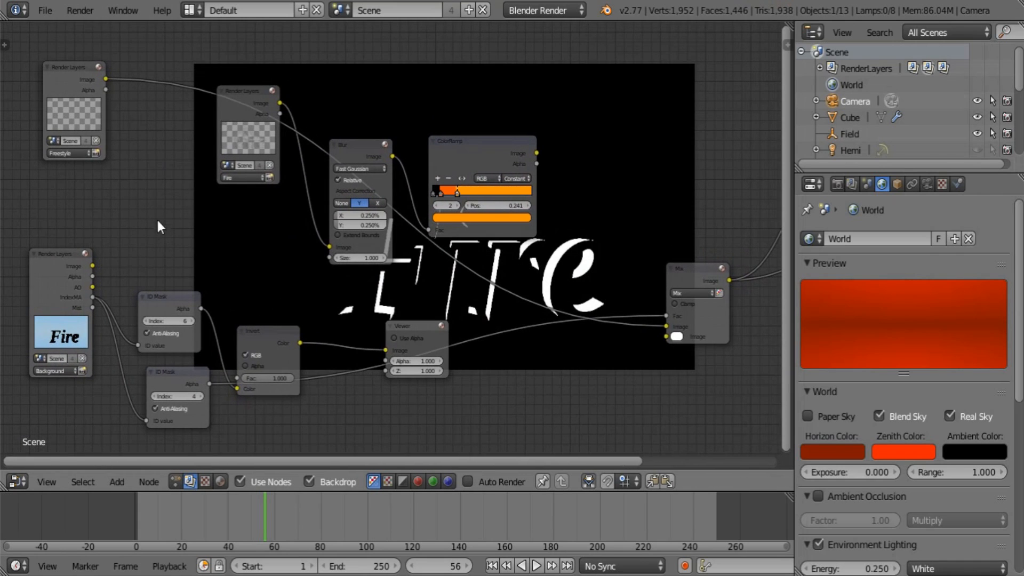
drag(93, 266, 670, 325)
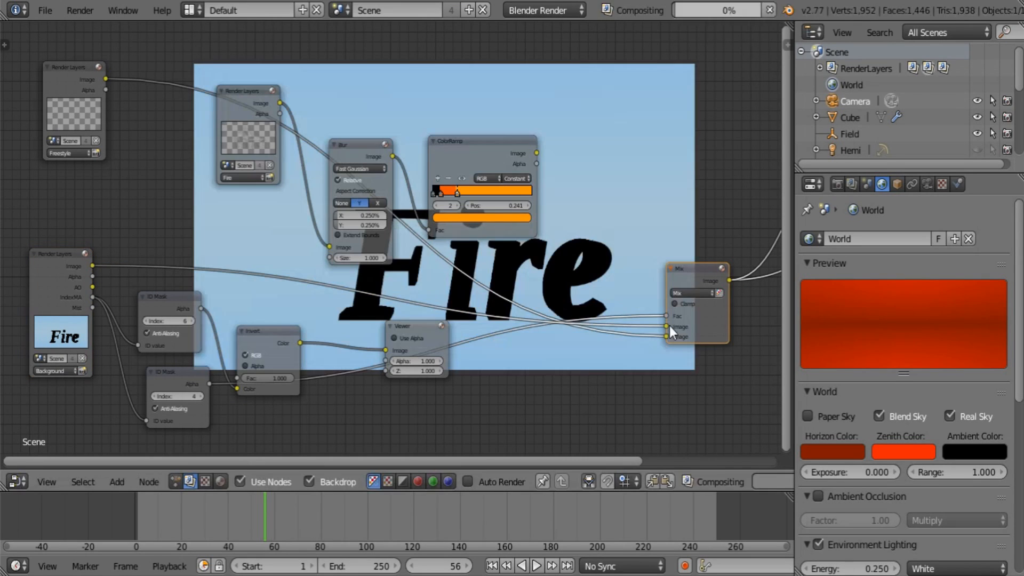
- Move the Mix node back toward the ID Mask nodes, just beyond the mask's Viewer node
middle_drag(682, 332, 594, 336)
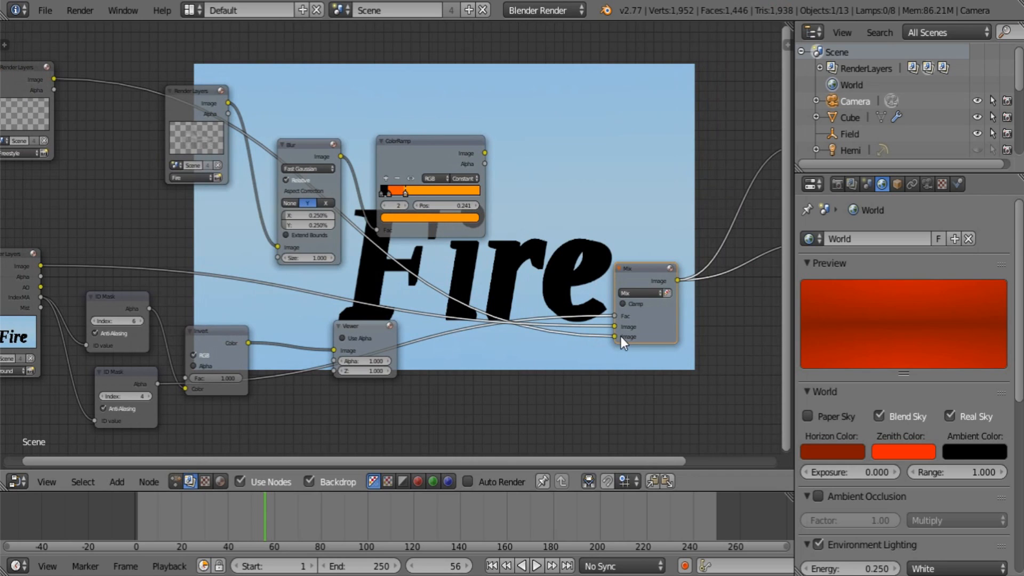
drag(644, 274, 473, 340)
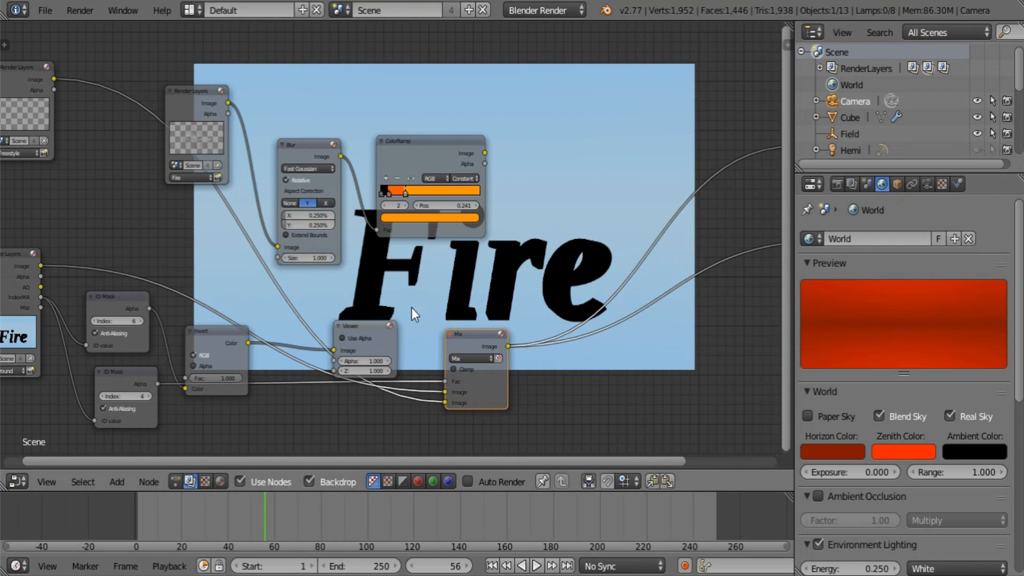
middle_drag(411, 308, 548, 266)
scroll(548, 266, up, 1)
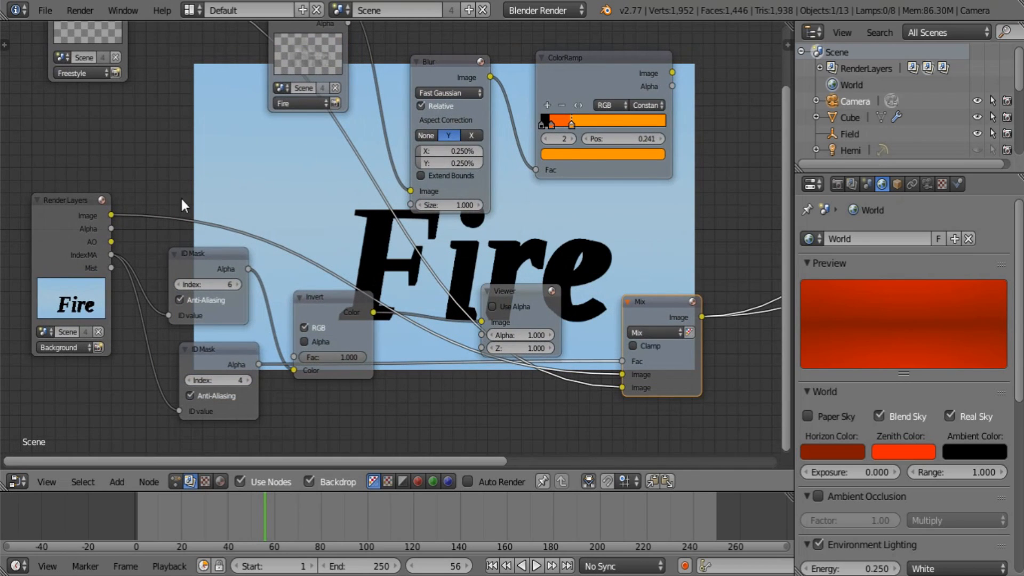
- Move the ColorRamp, Blur and Fire Render Layers nodes up and away from the Freestyle and Background nodes
middle_drag(181, 206, 248, 289)
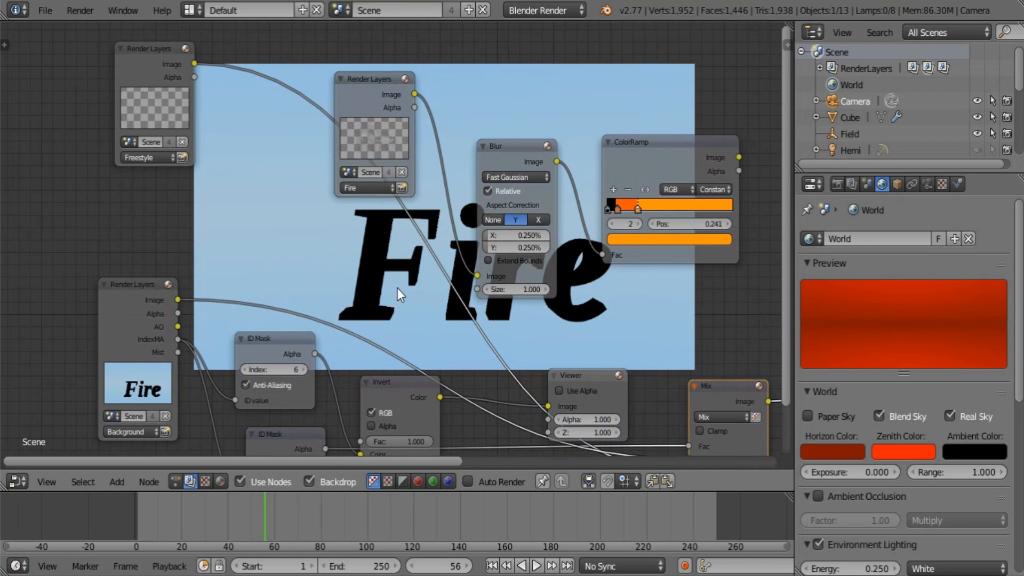
middle_drag(367, 263, 195, 340)
drag(504, 218, 643, 116)
drag(348, 225, 485, 118)
drag(241, 152, 355, 74)
- Add a Mix node below the Invert node and set its blend mode to Add
middle_drag(319, 218, 464, 202)
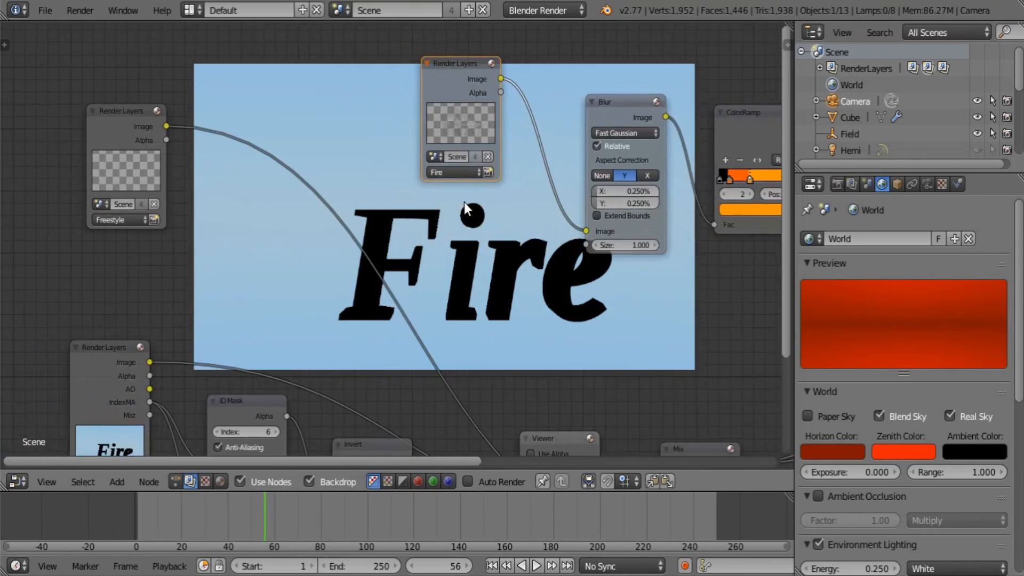
scroll(461, 203, down, 2)
middle_drag(389, 209, 403, 96)
middle_drag(477, 229, 476, 147)
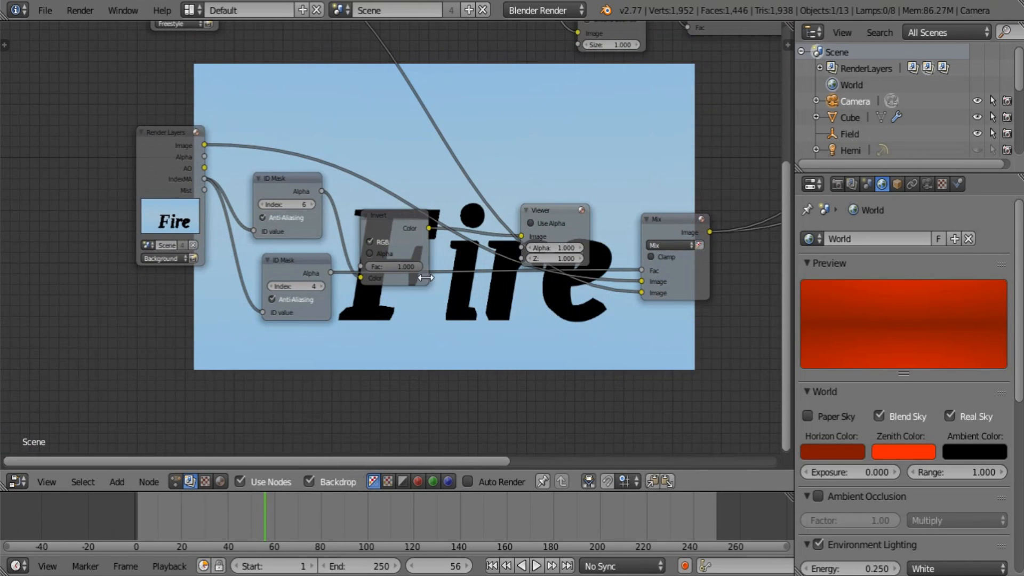
middle_drag(473, 295, 457, 258)
key(shift+a)
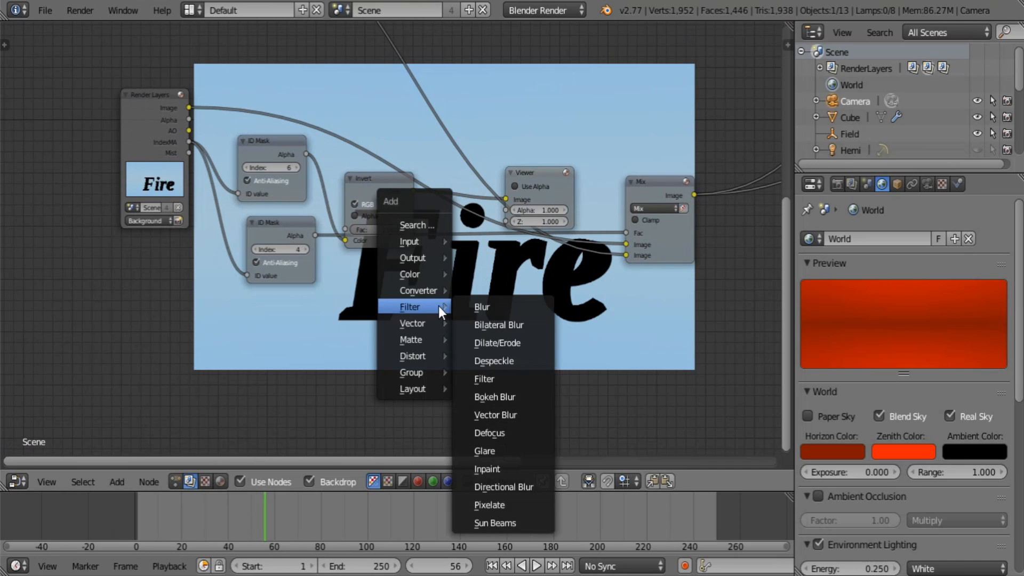
mouse_move(425, 274)
click(476, 273)
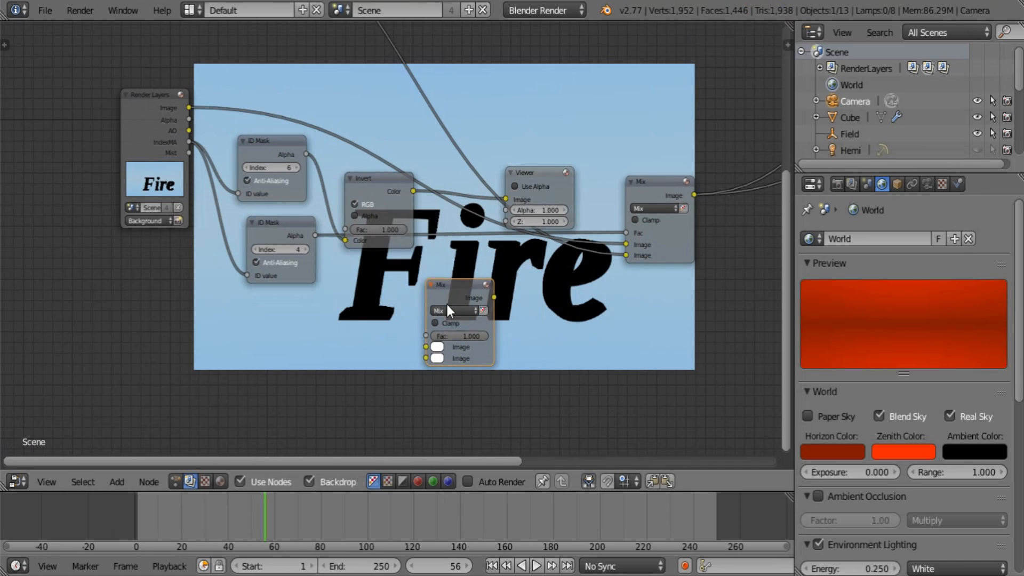
click(452, 309)
click(452, 310)
click(452, 288)
- Connect both ID Mask alphas to the Add node's image inputs, and its output to the Mix node's Fac
drag(304, 157, 426, 346)
key(g)
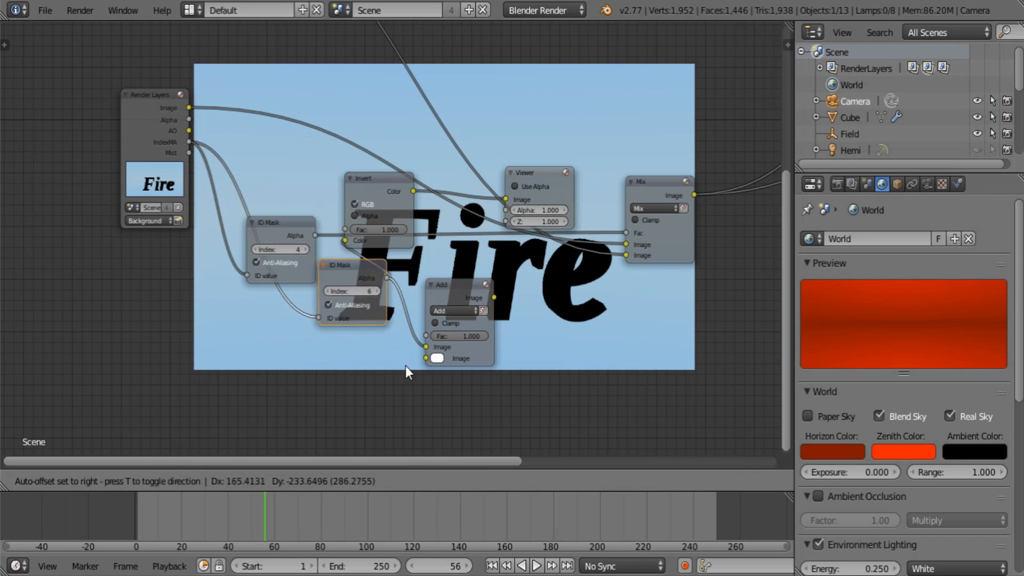
click(328, 235)
drag(316, 235, 426, 357)
drag(494, 298, 624, 233)
middle_drag(623, 270, 344, 362)
scroll(343, 357, down, 3)
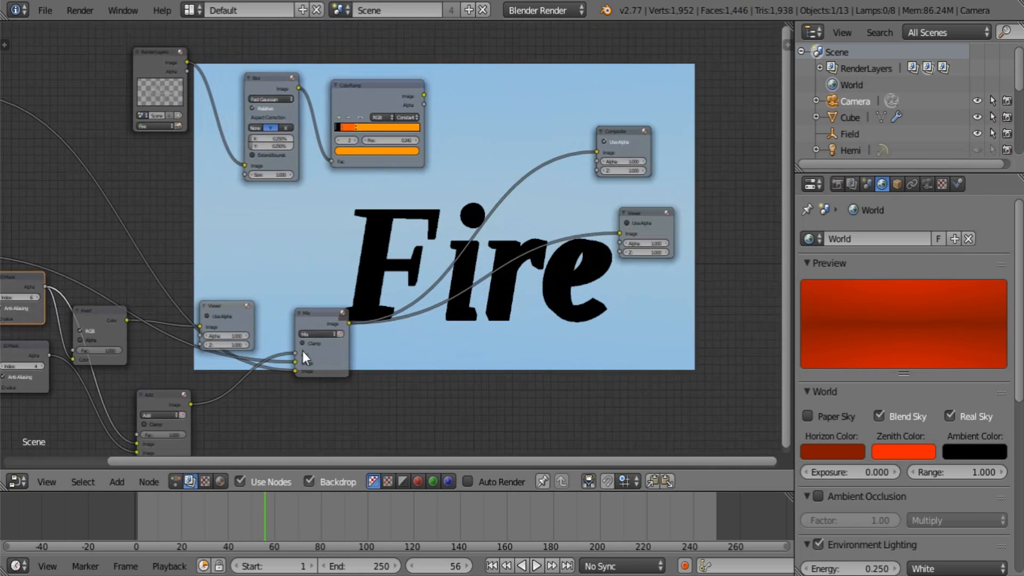
- Switch to the 3D View, select the Fire text object and display its material settings
click(45, 10)
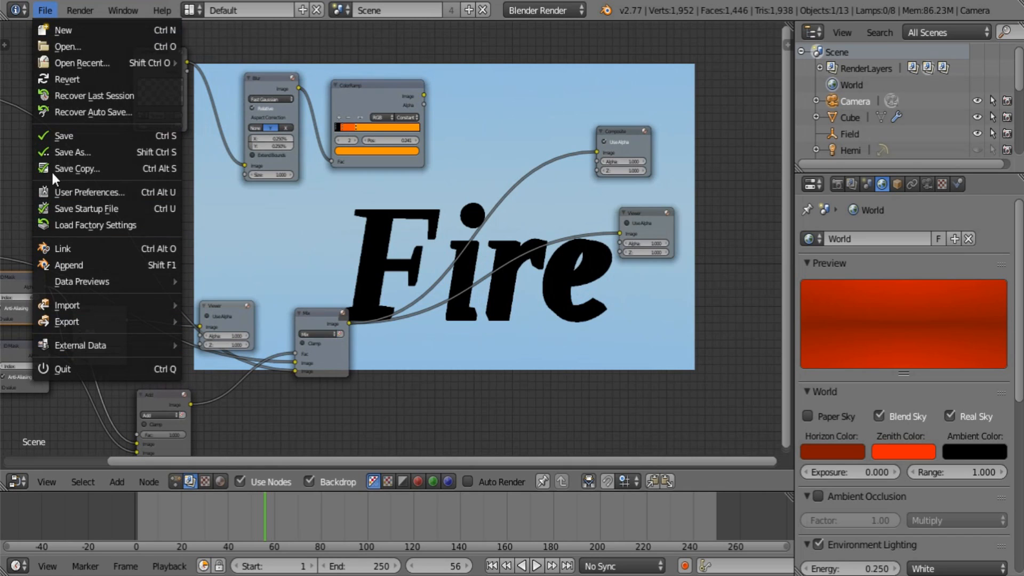
click(18, 482)
click(60, 461)
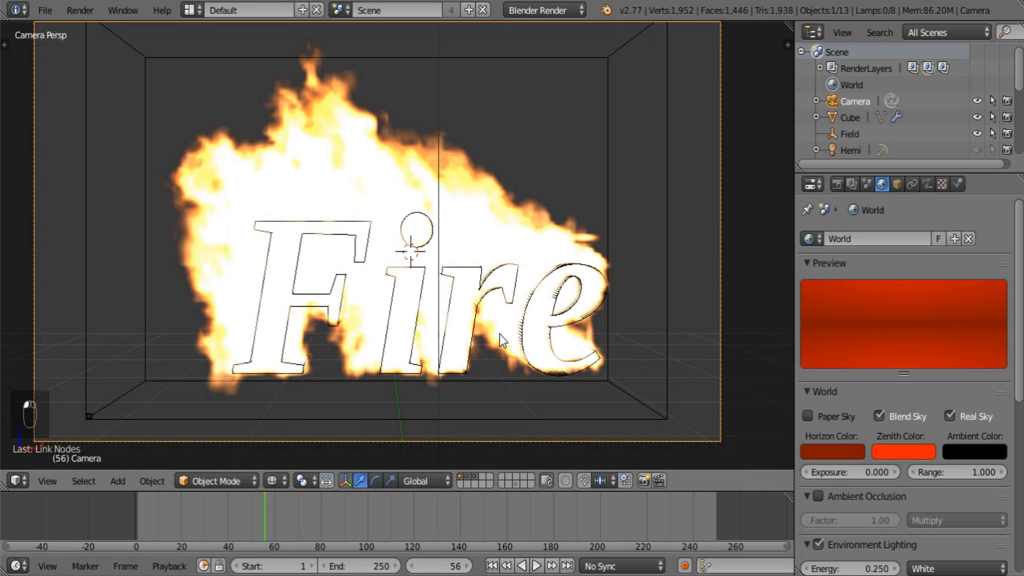
right_click(547, 299)
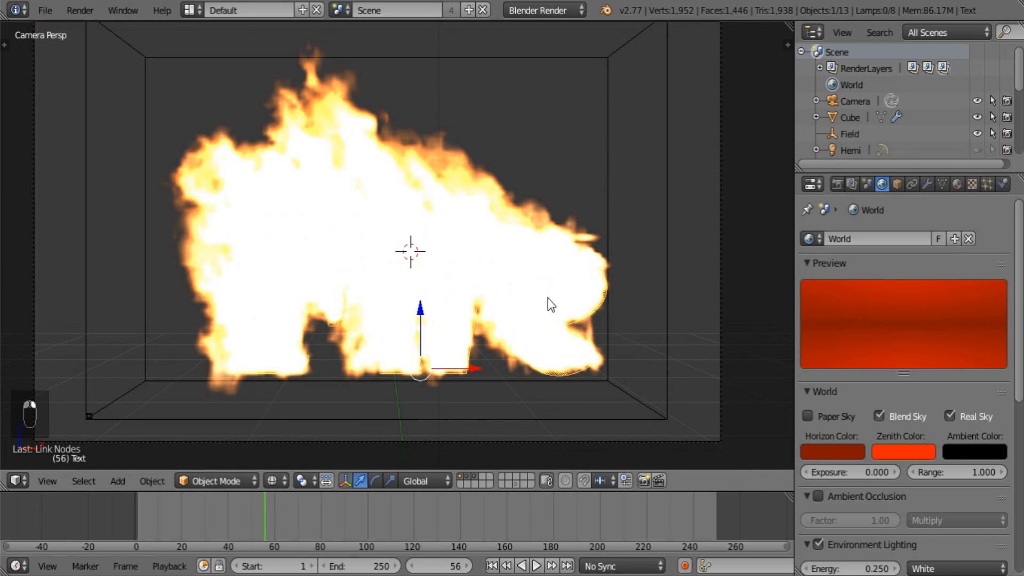
click(957, 184)
scroll(867, 368, down, 4)
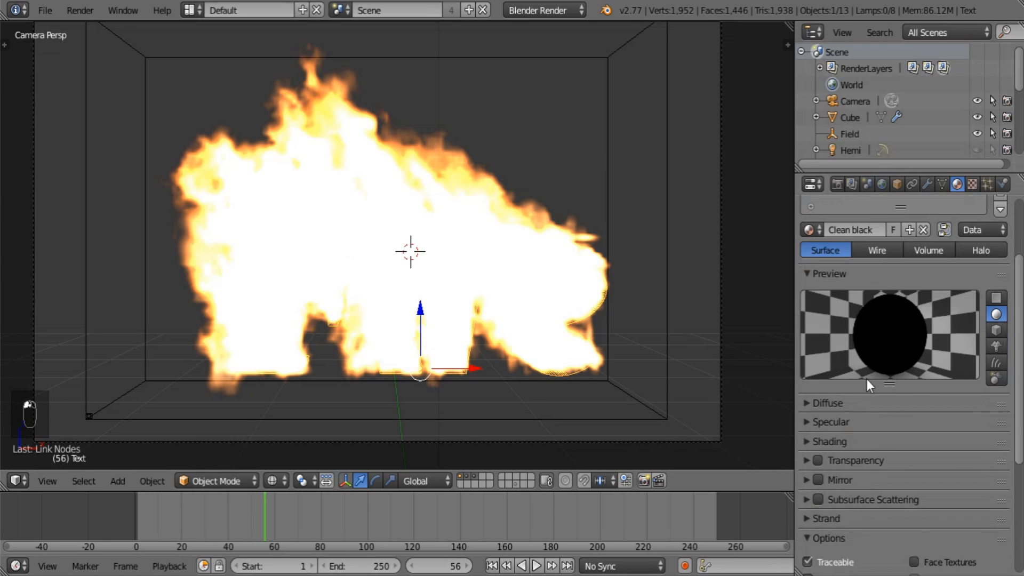
- Set the Clean black material's diffuse colour to light blue with an intensity of 1.000
click(829, 403)
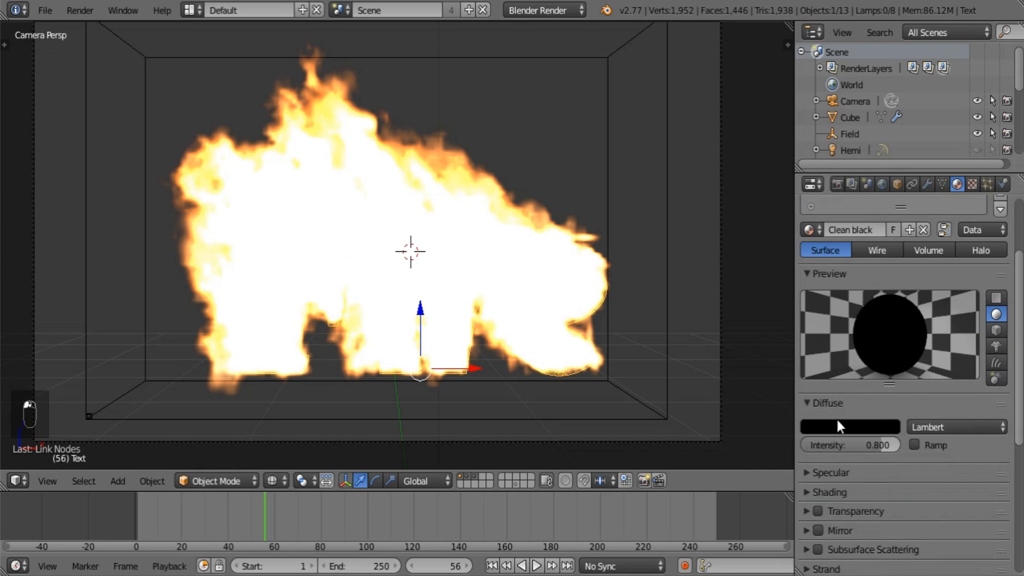
click(866, 427)
drag(888, 288, 888, 254)
drag(821, 268, 834, 236)
drag(888, 312, 888, 212)
scroll(817, 507, down, 2)
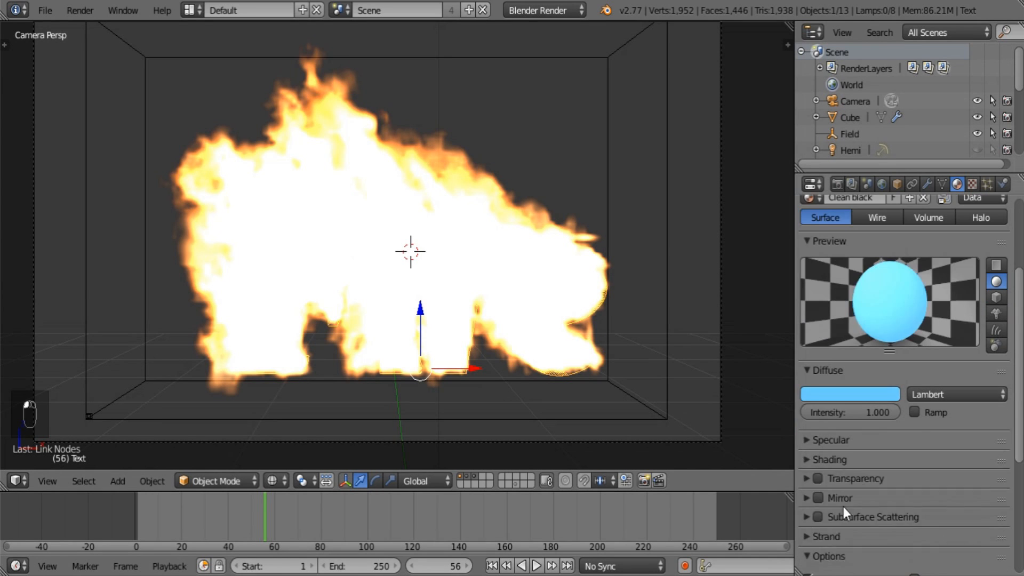
- Sample Clean black's light blue as the diffuse colour of the Clean black face material, with an intensity of 1.000
scroll(843, 507, up, 2)
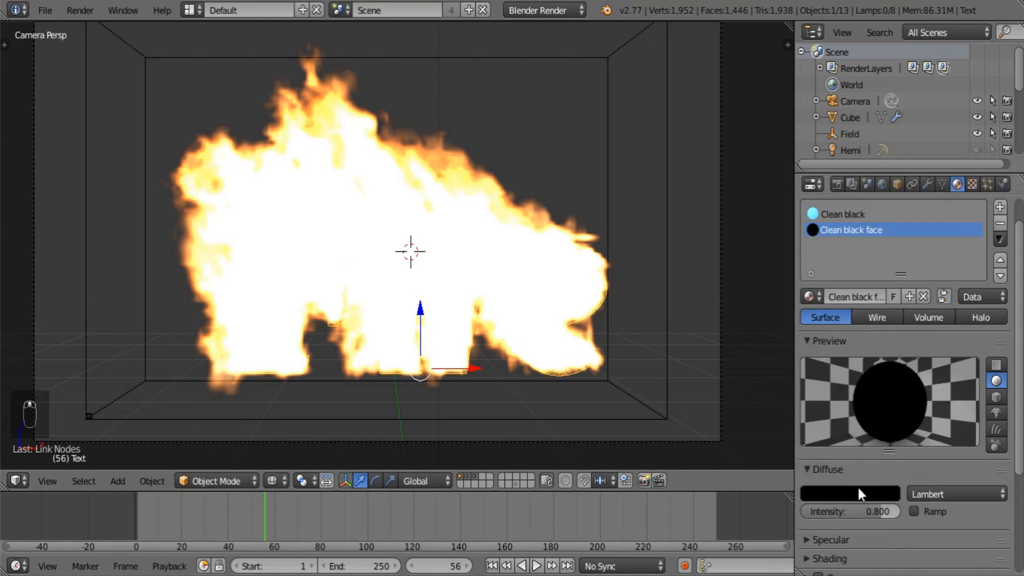
key(e)
click(813, 214)
scroll(878, 479, down, 3)
click(837, 461)
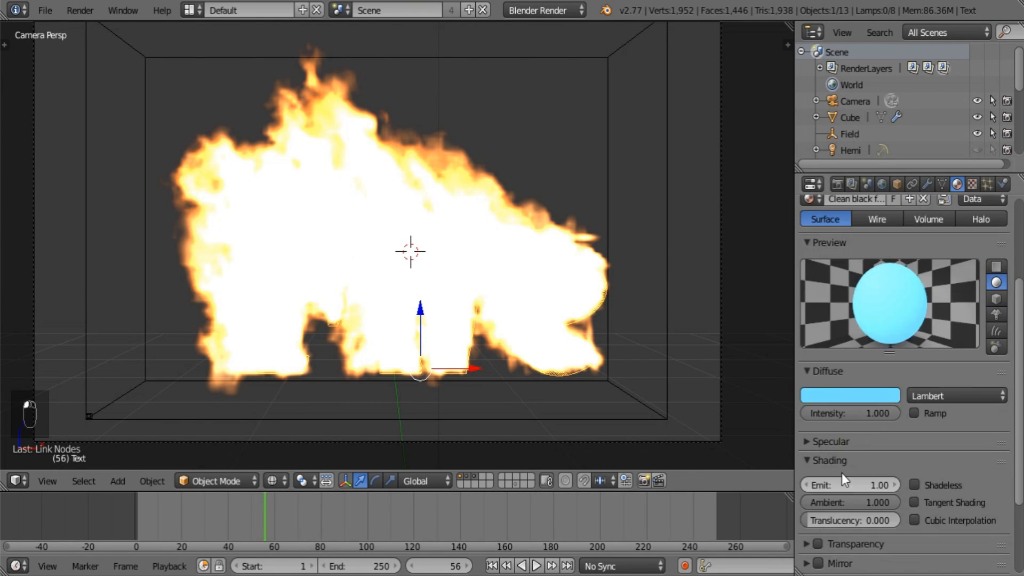
click(841, 463)
scroll(848, 480, down, 2)
click(863, 526)
scroll(853, 517, down, 4)
scroll(832, 507, up, 8)
- Remove the Clean black face material slot and give Clean black a Toon diffuse shader with size 1.280
click(1003, 229)
scroll(949, 331, down, 4)
click(942, 356)
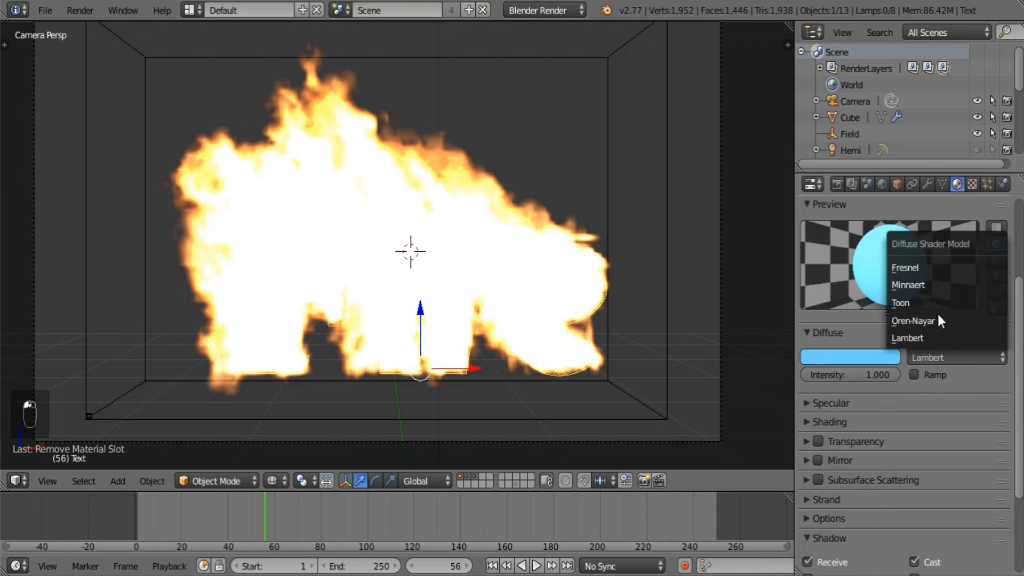
click(930, 303)
drag(826, 393, 867, 394)
scroll(825, 416, down, 4)
click(824, 505)
click(843, 411)
scroll(932, 385, up, 6)
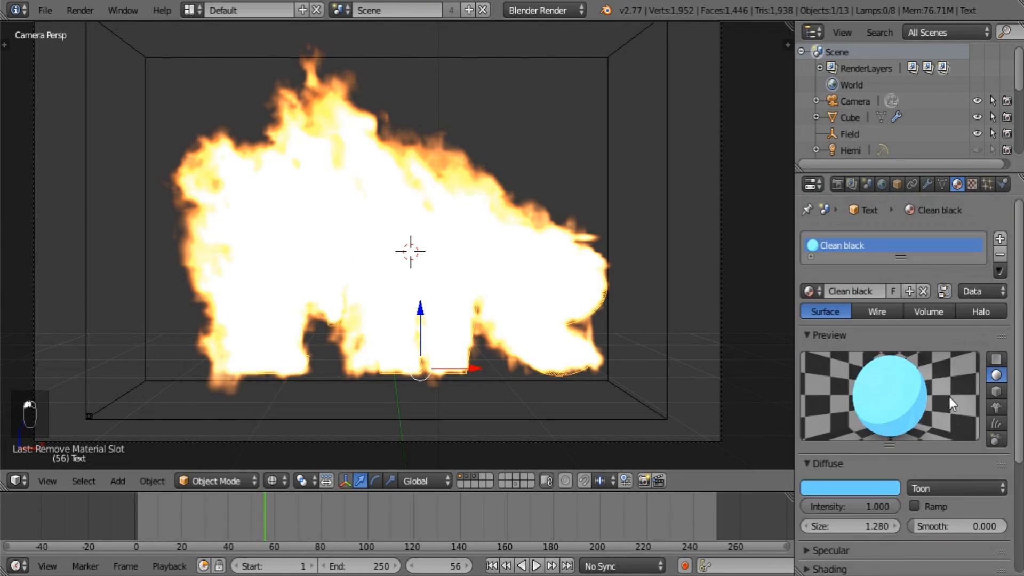
- Add a second material slot to the text holding a copy of Clean black, and check its pass index
click(997, 243)
click(810, 331)
click(858, 368)
scroll(984, 420, down, 7)
click(982, 509)
scroll(987, 512, down, 4)
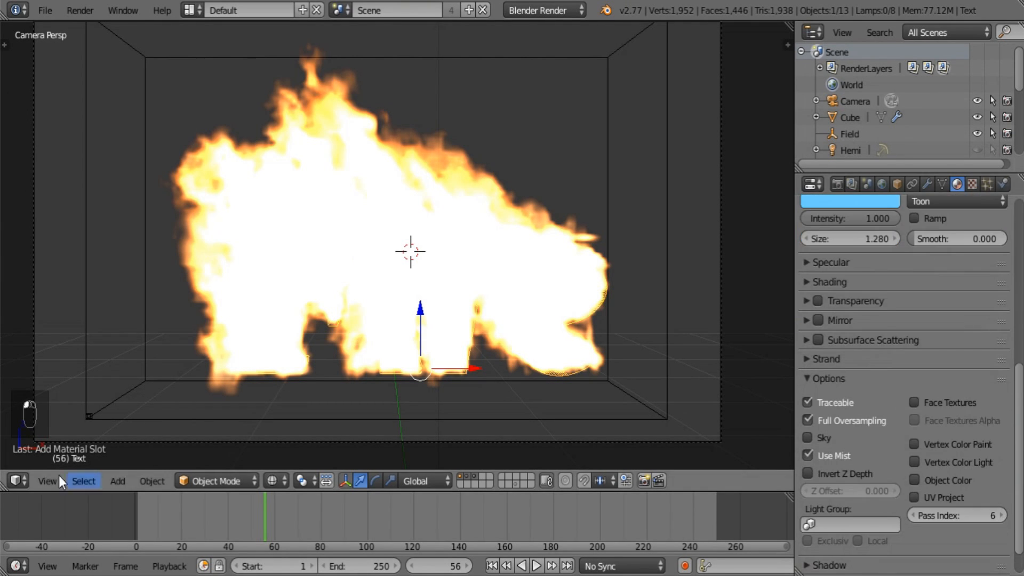
- Render frame 56 and return to the compositing nodes in the Node Editor
click(17, 481)
click(54, 293)
scroll(967, 503, up, 8)
scroll(967, 503, up, 3)
scroll(338, 279, up, 1)
scroll(338, 280, down, 4)
middle_drag(248, 192, 334, 242)
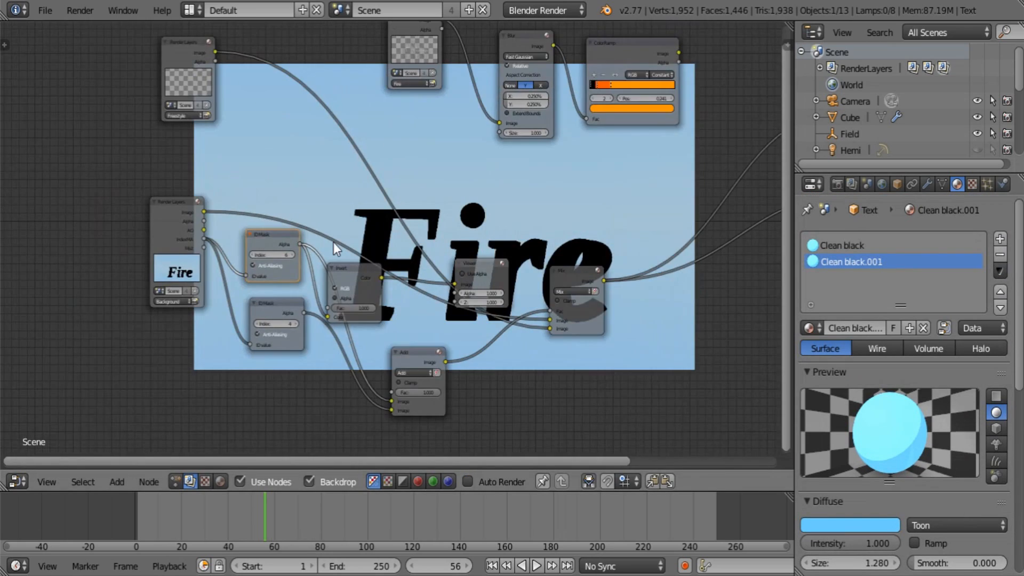
key(F12)
click(17, 481)
click(53, 283)
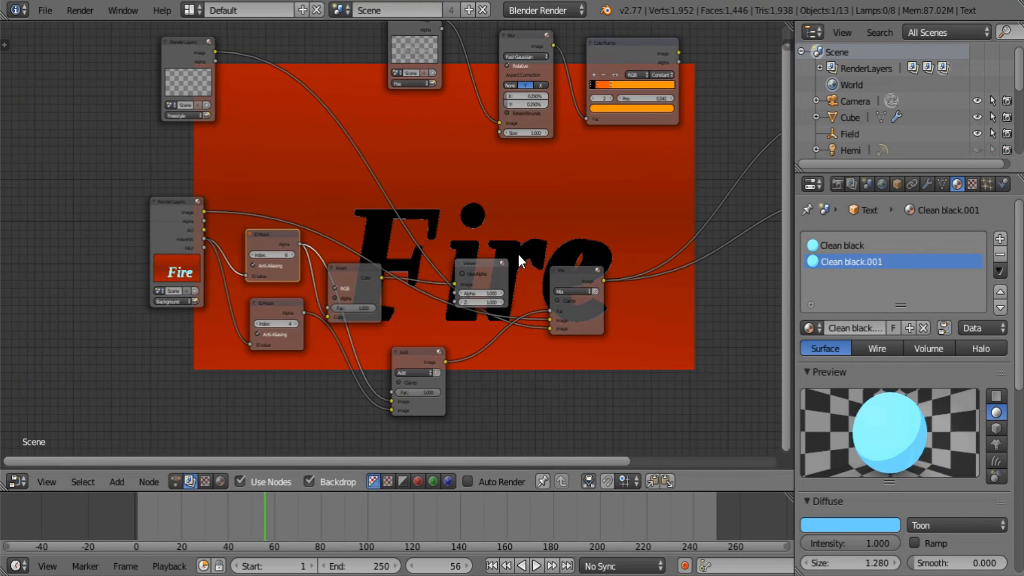
- Try swapping the two image inputs of the Mix node, and restore their original order
middle_drag(517, 252, 451, 293)
scroll(465, 253, up, 1)
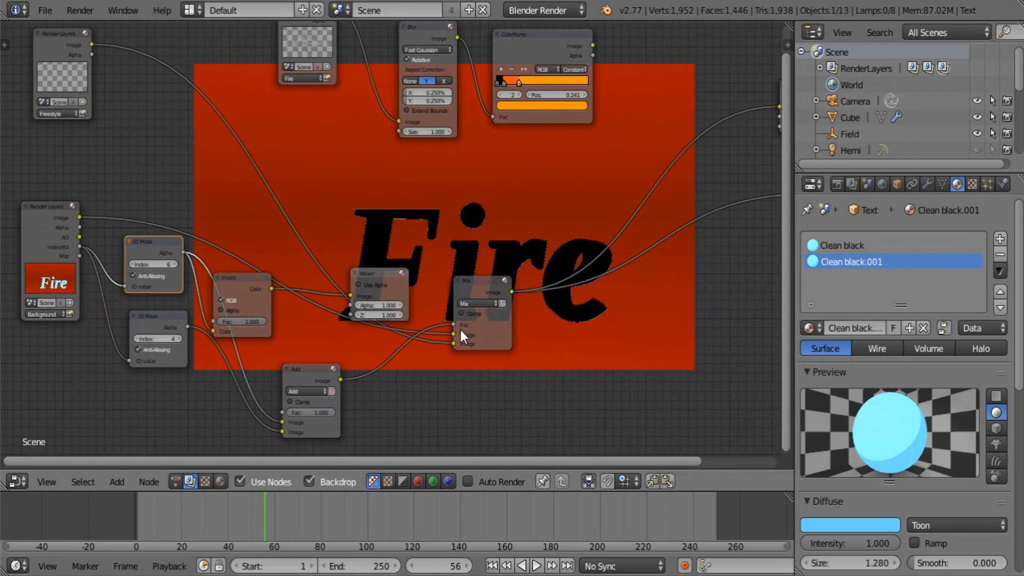
drag(453, 345, 453, 335)
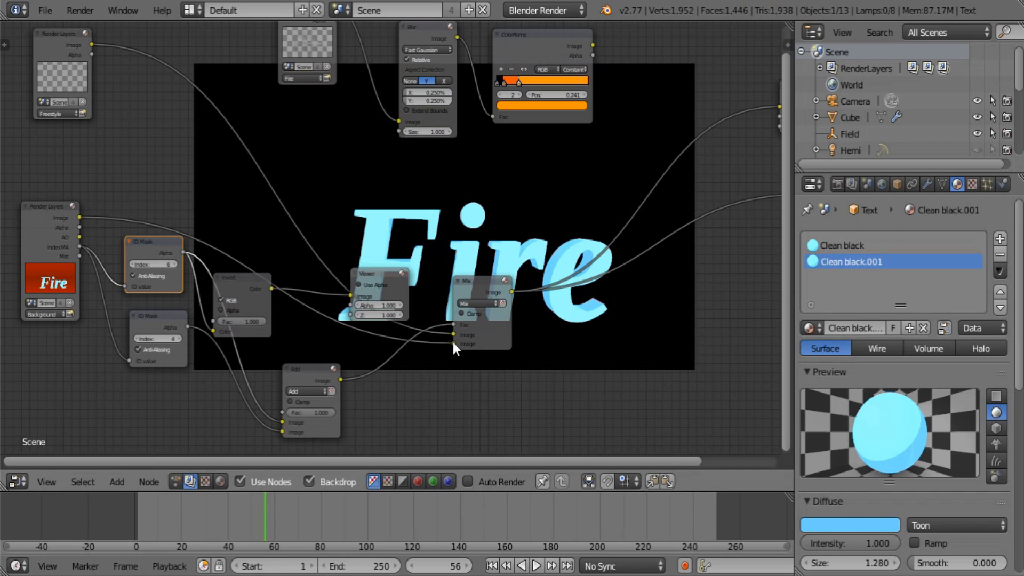
drag(453, 335, 453, 343)
- Enable Clamp on the Add node that combines the two ID masks
middle_drag(463, 315, 522, 257)
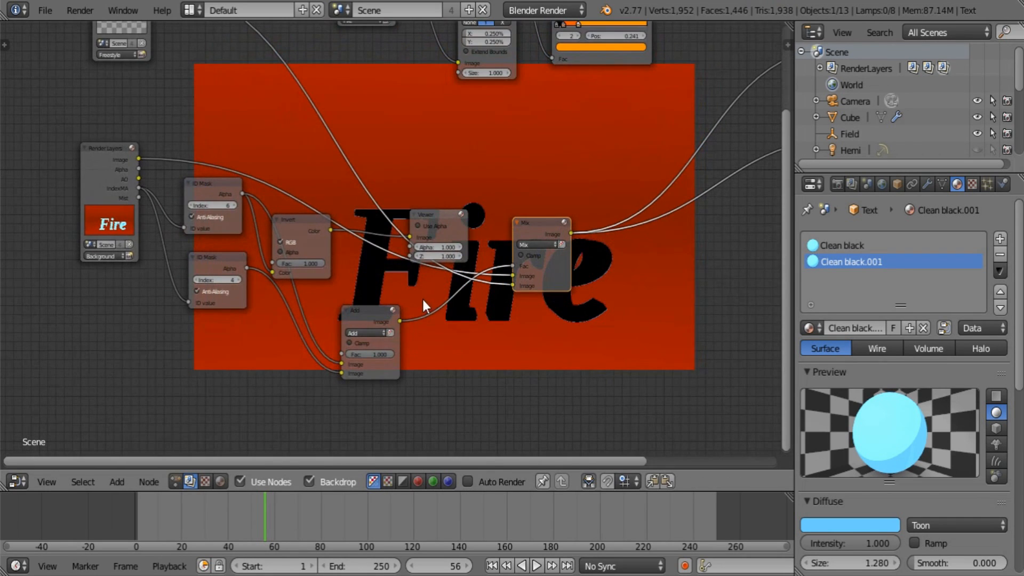
scroll(410, 320, up, 1)
click(354, 361)
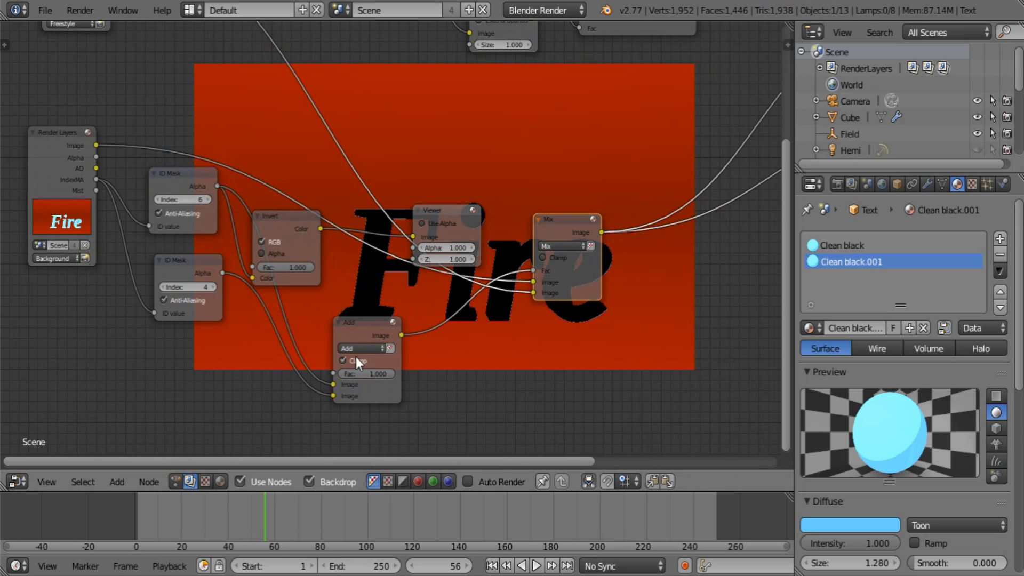
- Add a Viewer node fed by the Add node's image output and disable its Use Alpha option
key(shift+a)
mouse_move(468, 345)
click(532, 360)
click(533, 356)
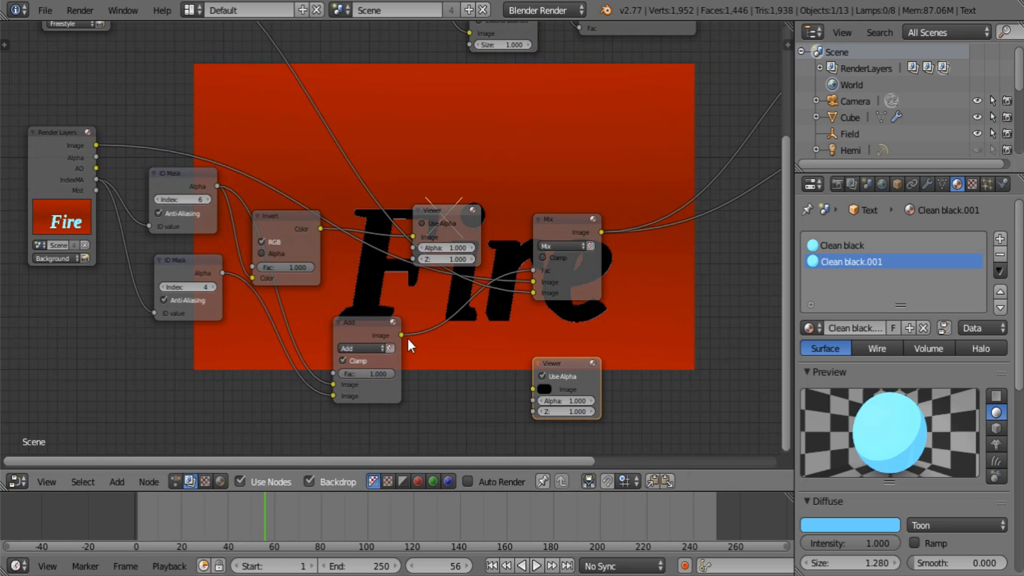
drag(401, 334, 534, 389)
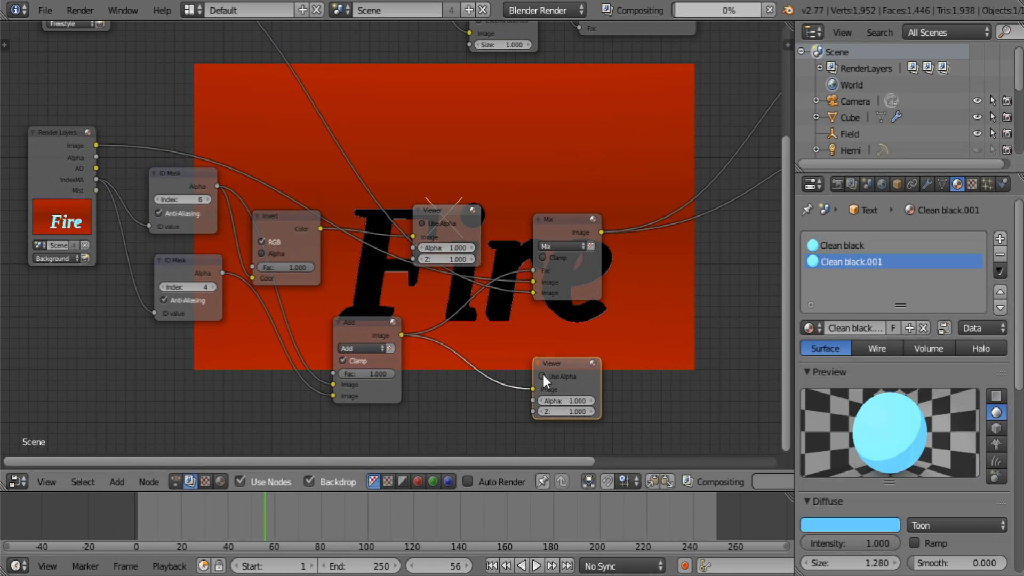
click(542, 375)
- Move the Freestyle Render Layers node closer to the Background one and display the render layer settings
middle_drag(411, 288, 480, 402)
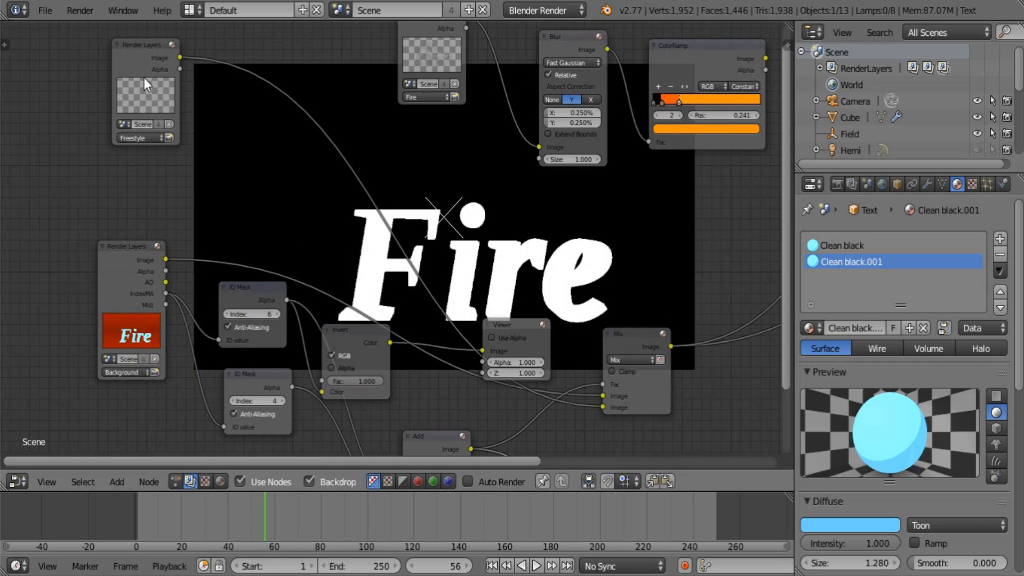
drag(144, 77, 135, 119)
click(852, 183)
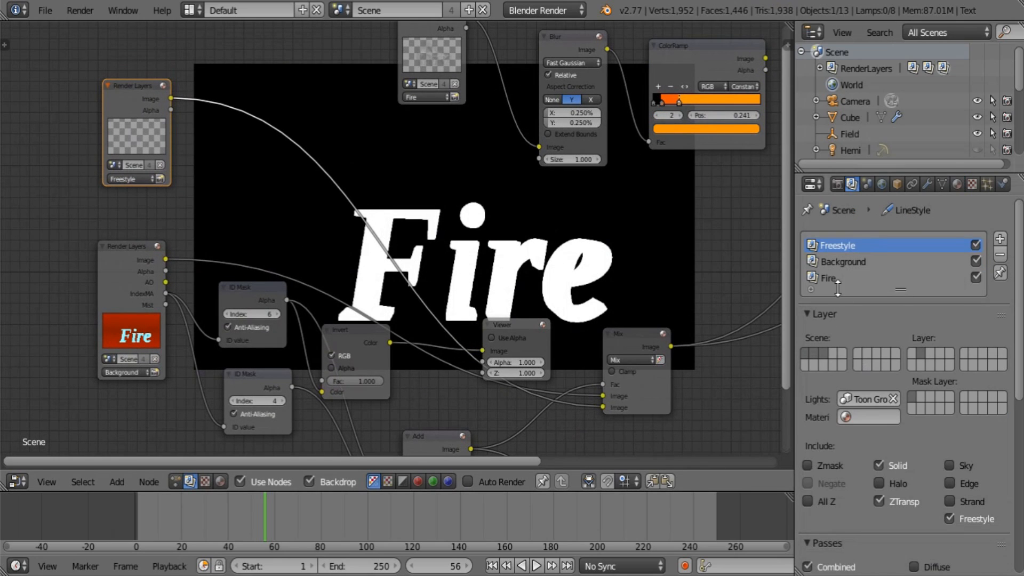
- In the 3D View, move the text object to the layer used by the Freestyle render layer, and render frame 56
click(18, 483)
click(43, 465)
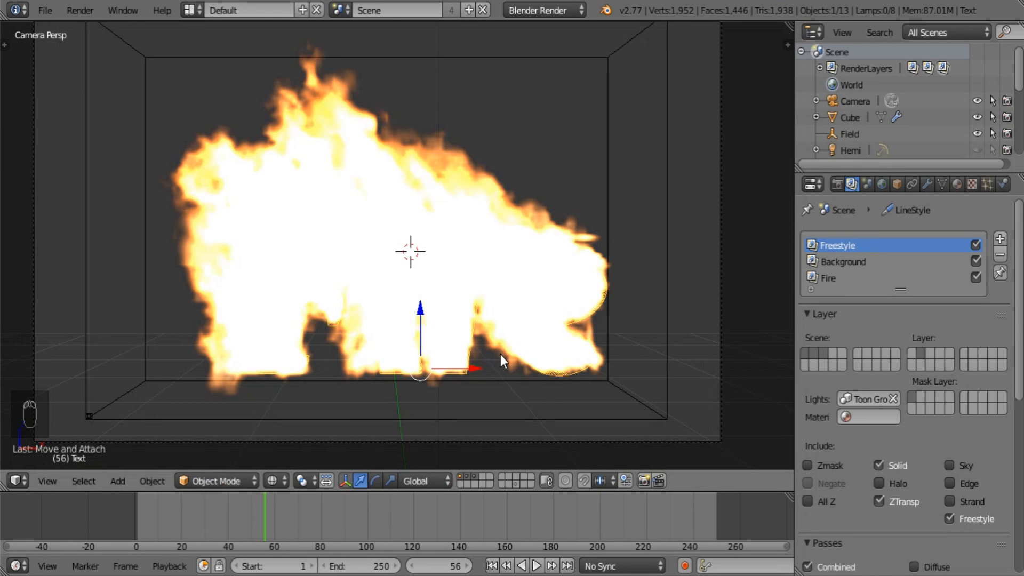
key(m)
click(622, 380)
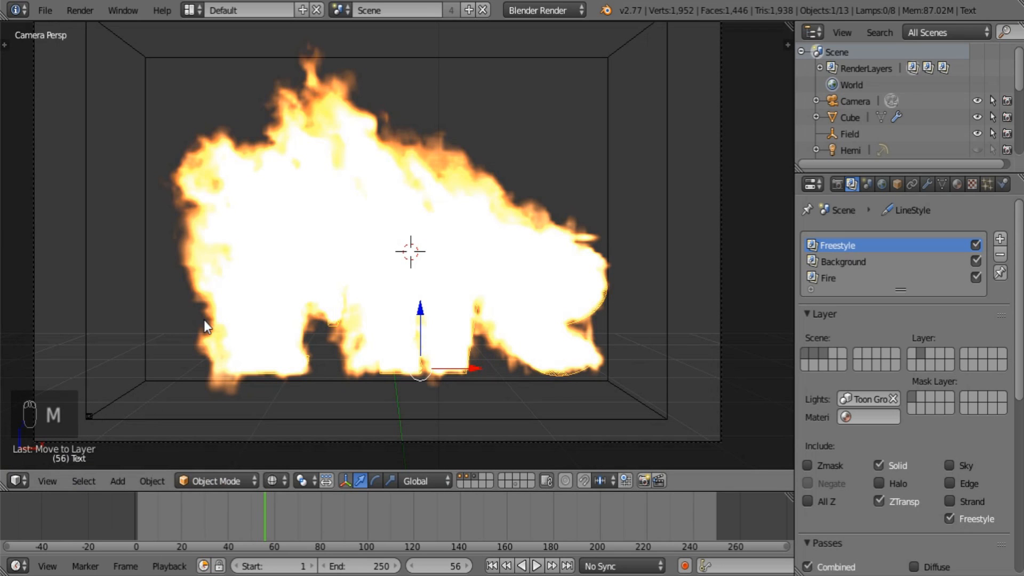
key(F12)
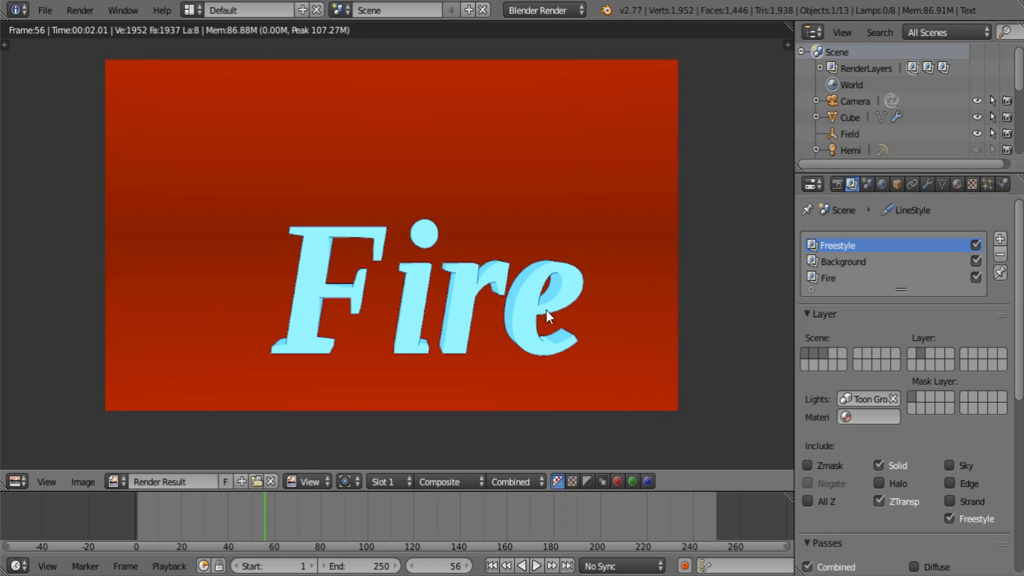
- Return to the Node Editor and delete the Viewer node connected to the Add node
click(26, 482)
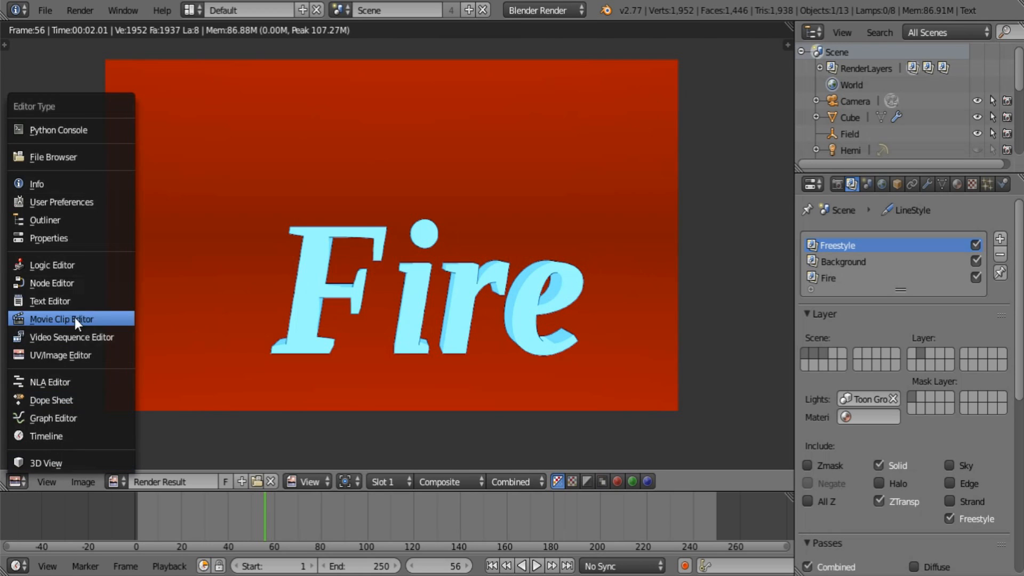
click(78, 281)
middle_drag(561, 345, 410, 278)
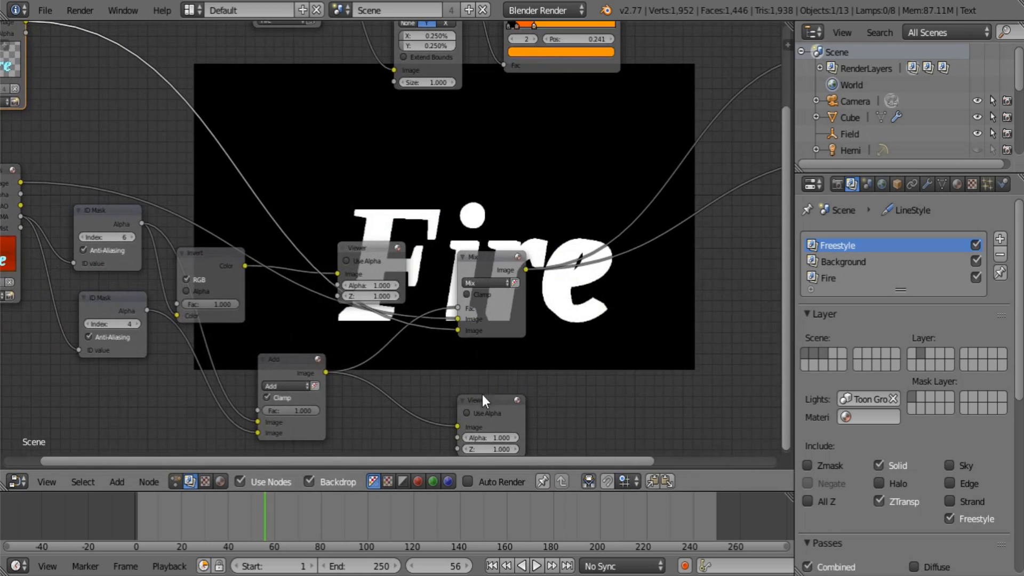
drag(486, 407, 559, 367)
key(x)
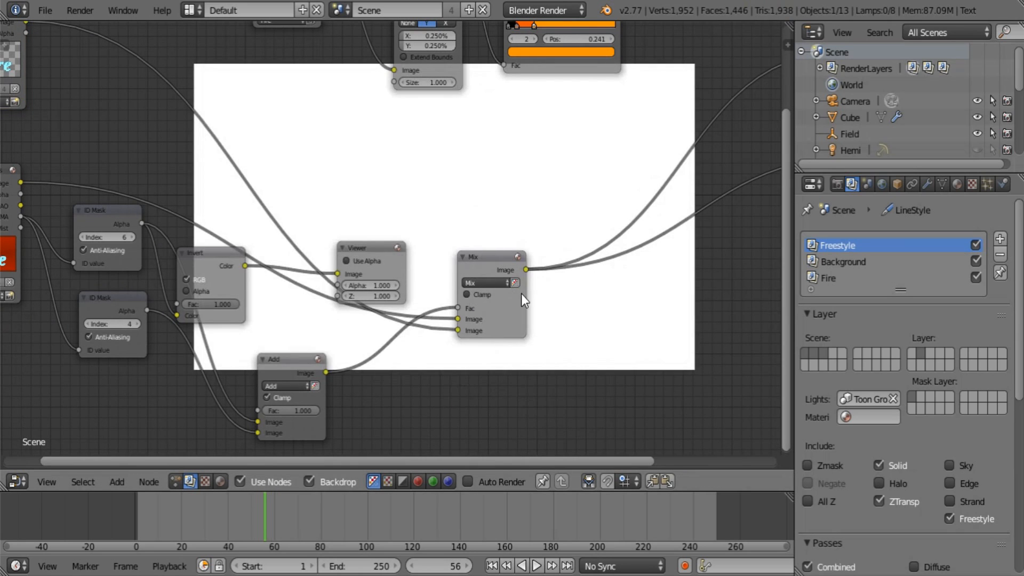
- Swap the two image inputs of the Mix node
middle_drag(472, 314, 360, 366)
drag(346, 380, 351, 370)
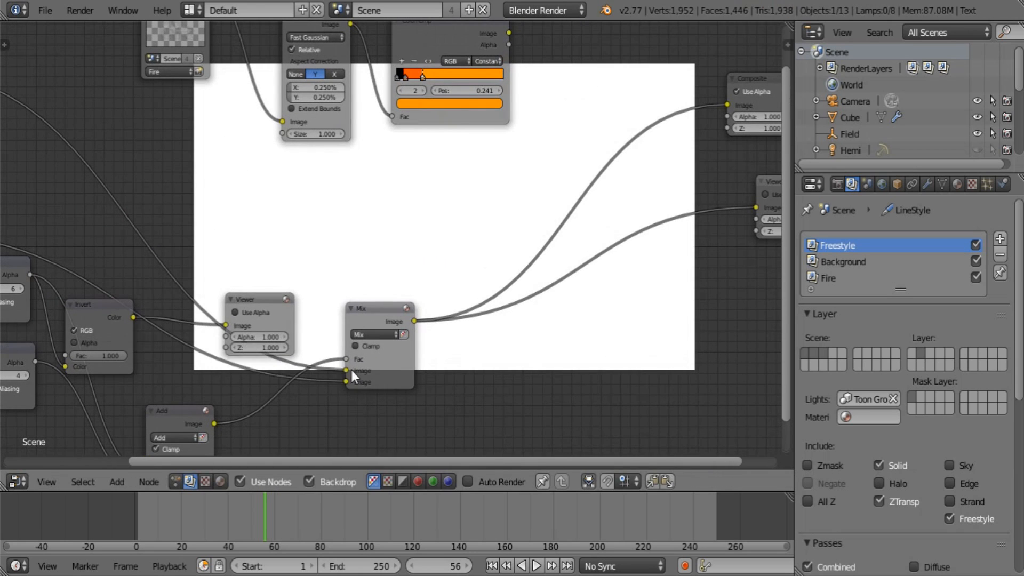
- Link the Add node's output to the extra Viewer node to preview the combined ID mask
middle_drag(373, 356, 457, 347)
scroll(453, 345, down, 1)
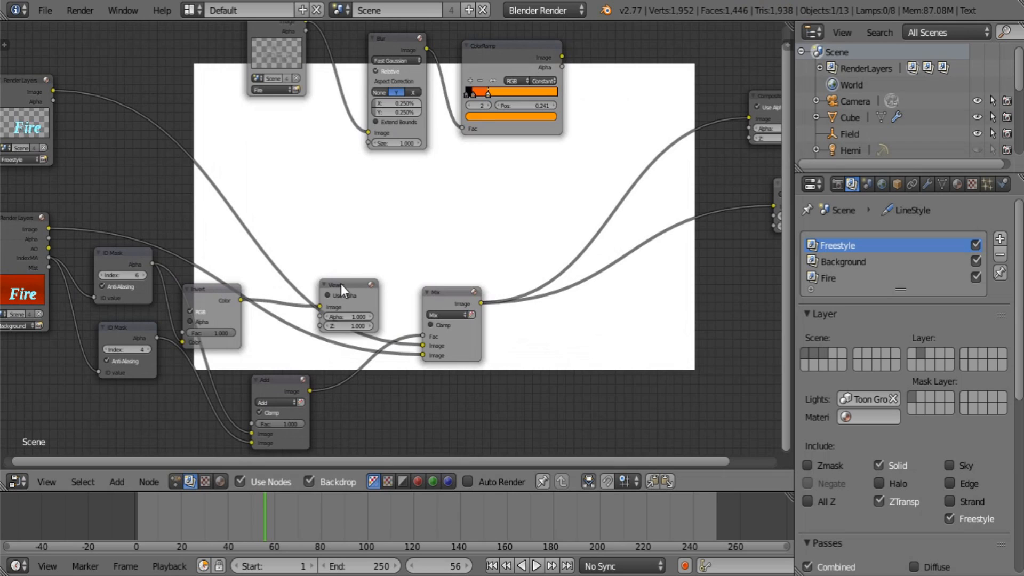
click(340, 284)
drag(310, 388, 324, 308)
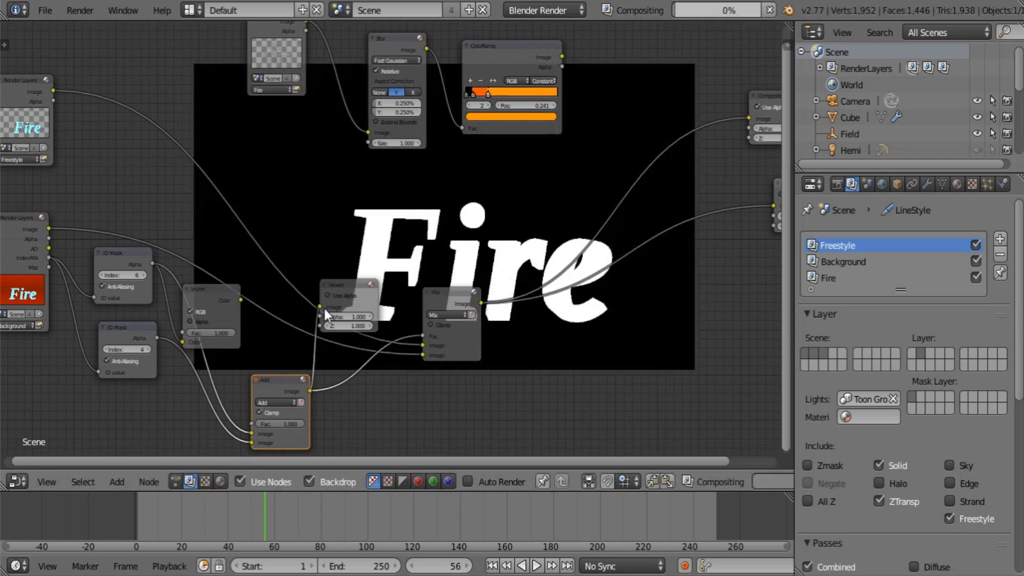
- Make the Viewer fed by the Mix node active, and swap the Mix node's two image inputs
middle_drag(613, 263, 489, 300)
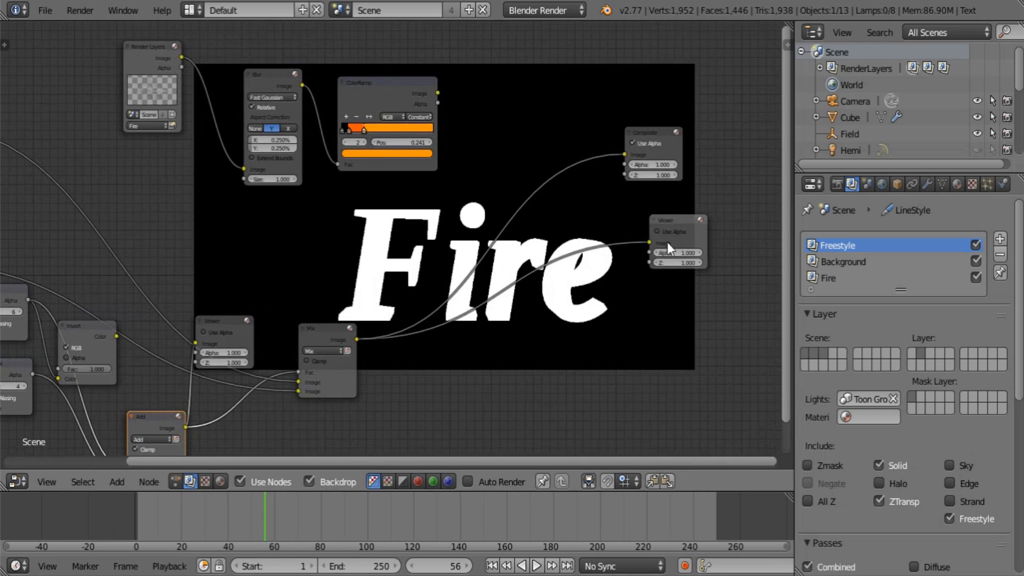
click(688, 217)
middle_drag(280, 283, 408, 354)
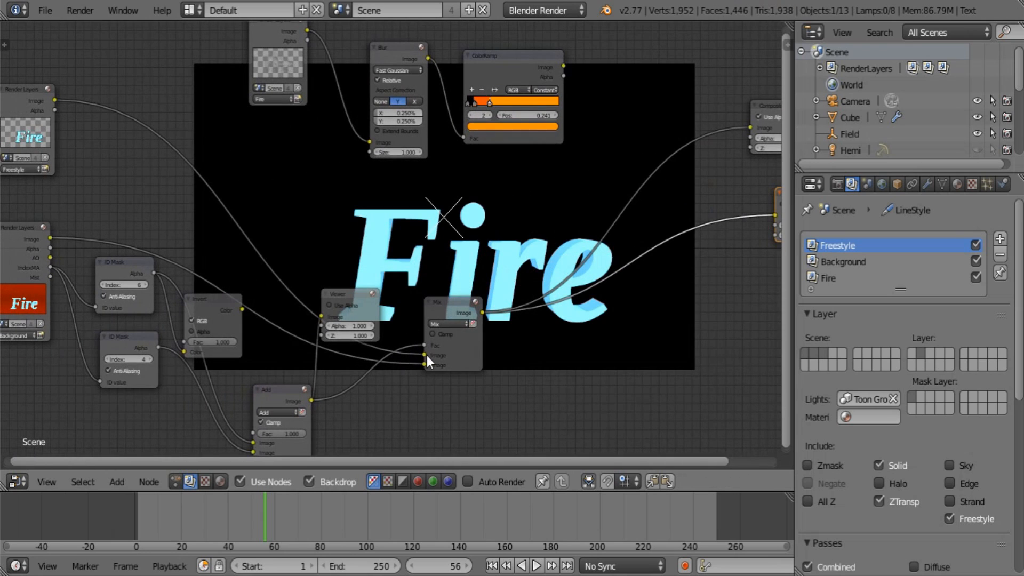
drag(425, 353, 424, 363)
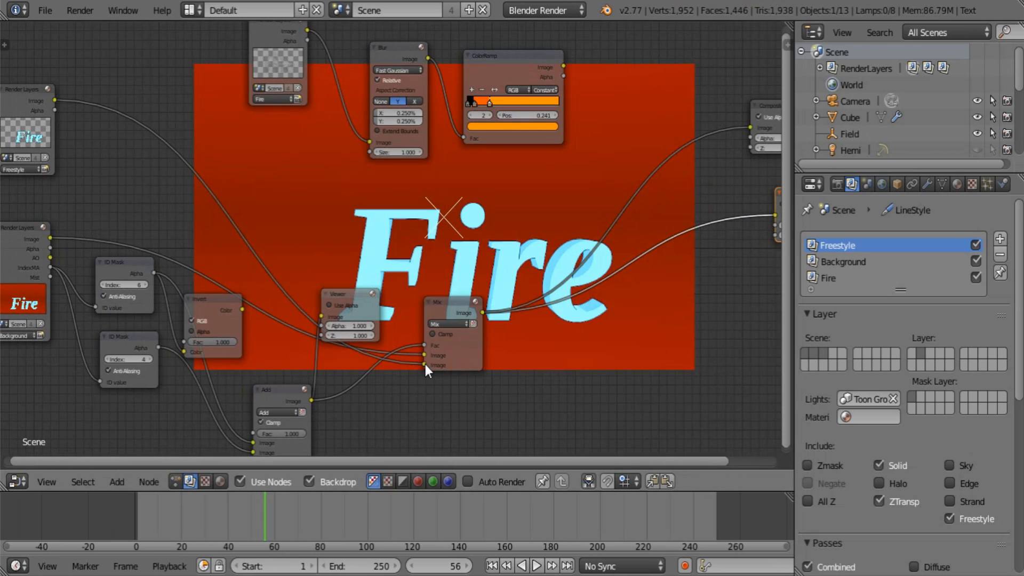
- Delete the extra Viewer node linked to the Add node, and move the Mix node closer to the outputs
click(349, 291)
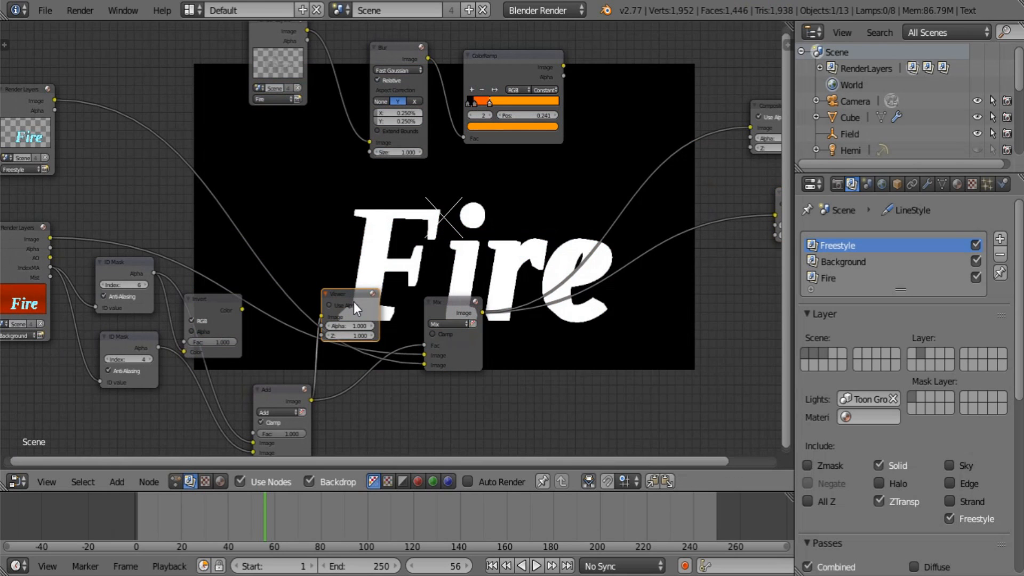
key(x)
drag(465, 303, 625, 291)
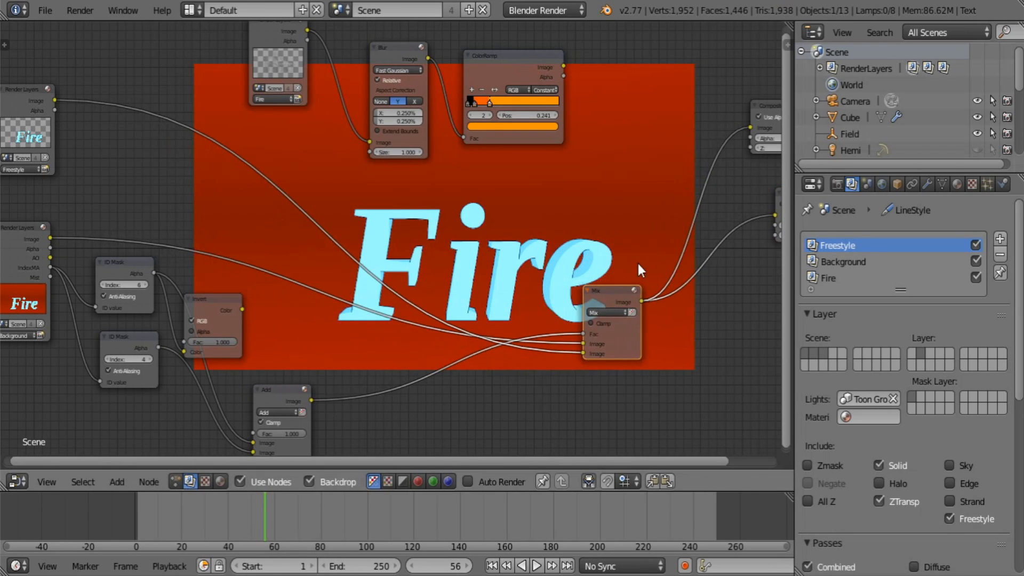
- Connect the ColorRamp's Image output to the Viewer, and move the Viewer and Composite nodes farther from the ColorRamp
middle_drag(688, 278, 443, 391)
scroll(459, 351, up, 1)
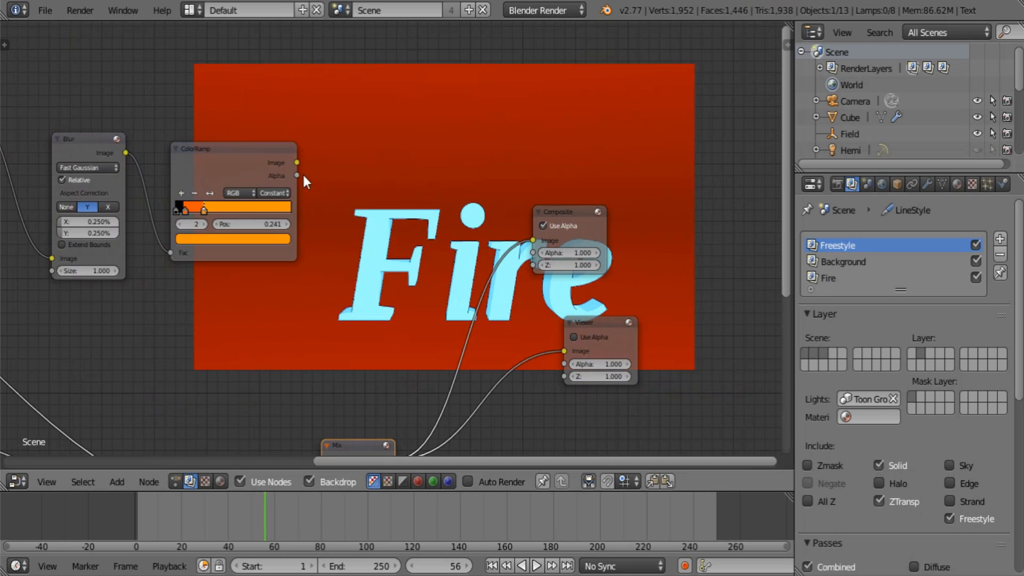
drag(297, 162, 730, 297)
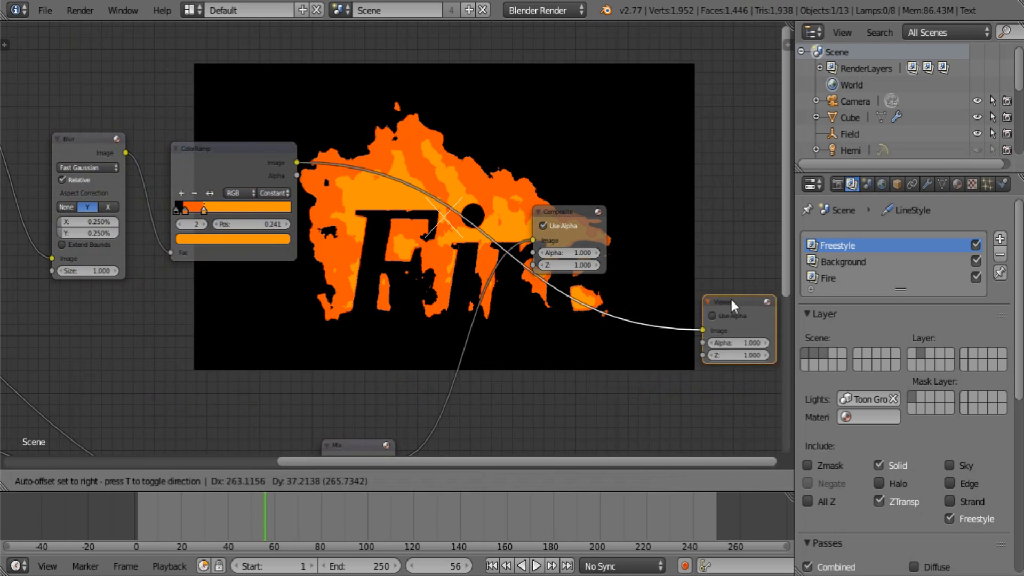
drag(567, 212, 729, 123)
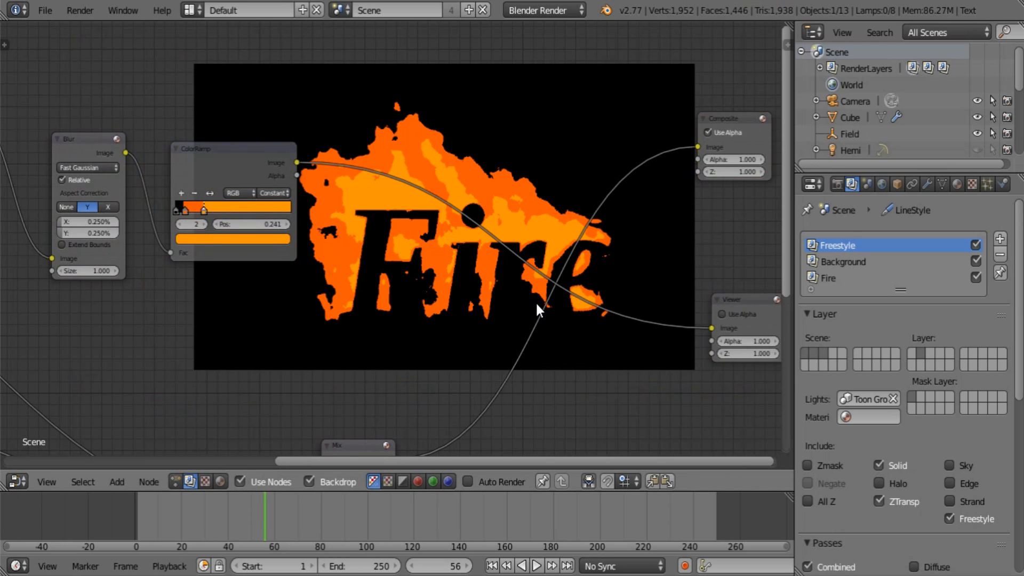
- Duplicate the fire ColorRamp node and place the copy above the original
middle_drag(290, 292, 440, 294)
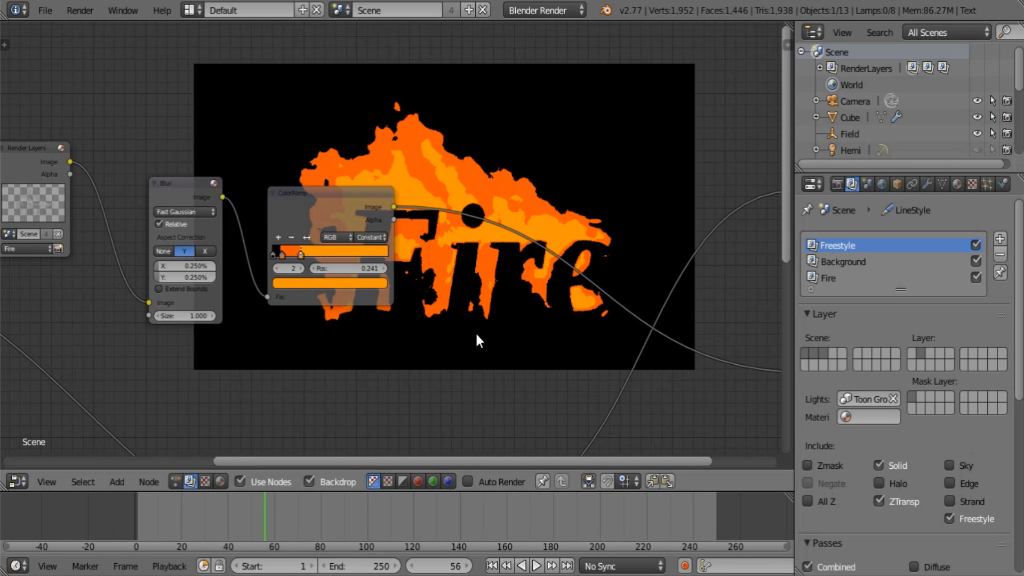
middle_drag(396, 277, 364, 329)
click(283, 259)
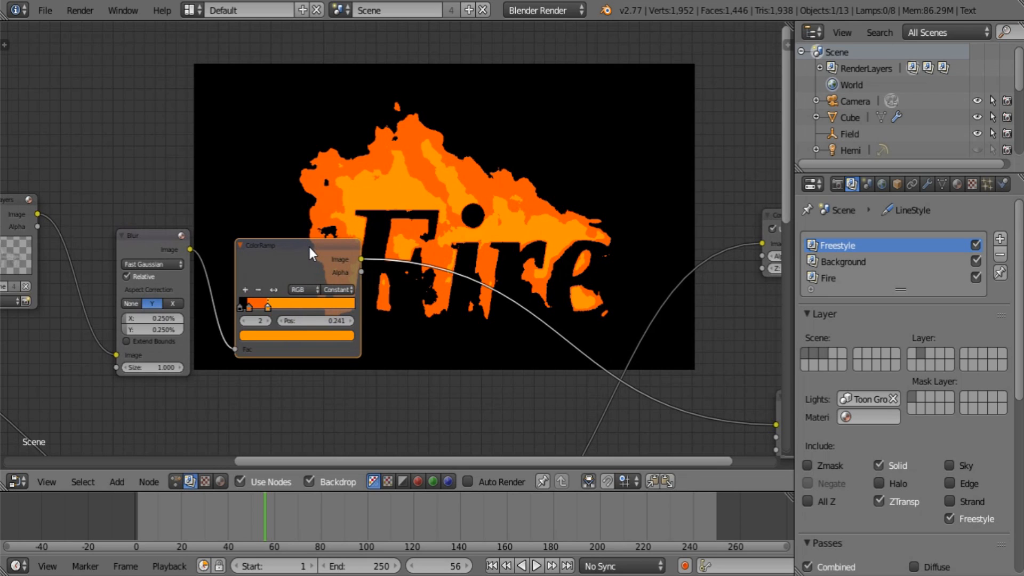
key(shift+d)
click(295, 148)
scroll(296, 148, up, 2)
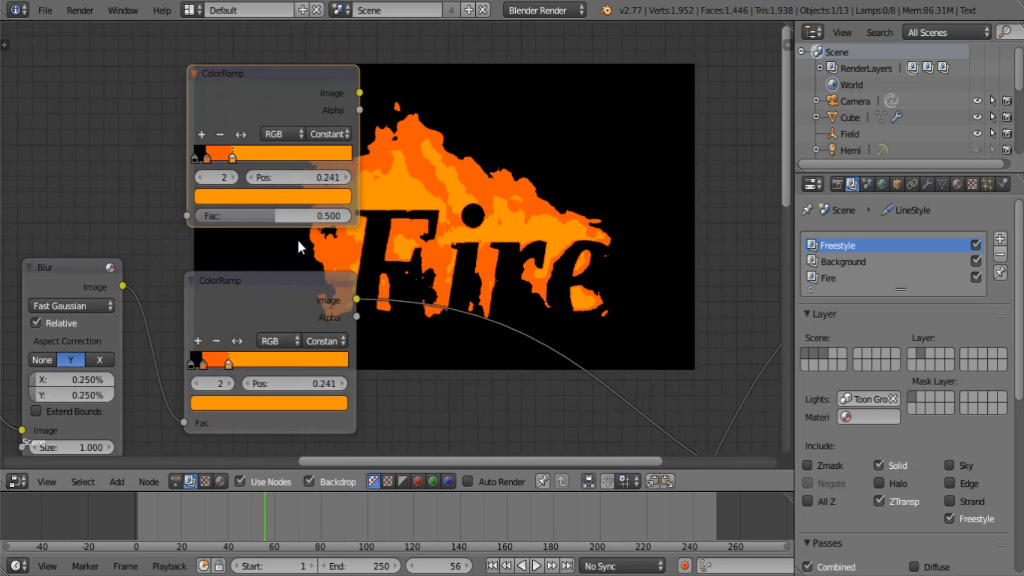
- Set both orange color stops of the duplicated ColorRamp to white
click(263, 196)
drag(264, 383, 207, 383)
click(209, 150)
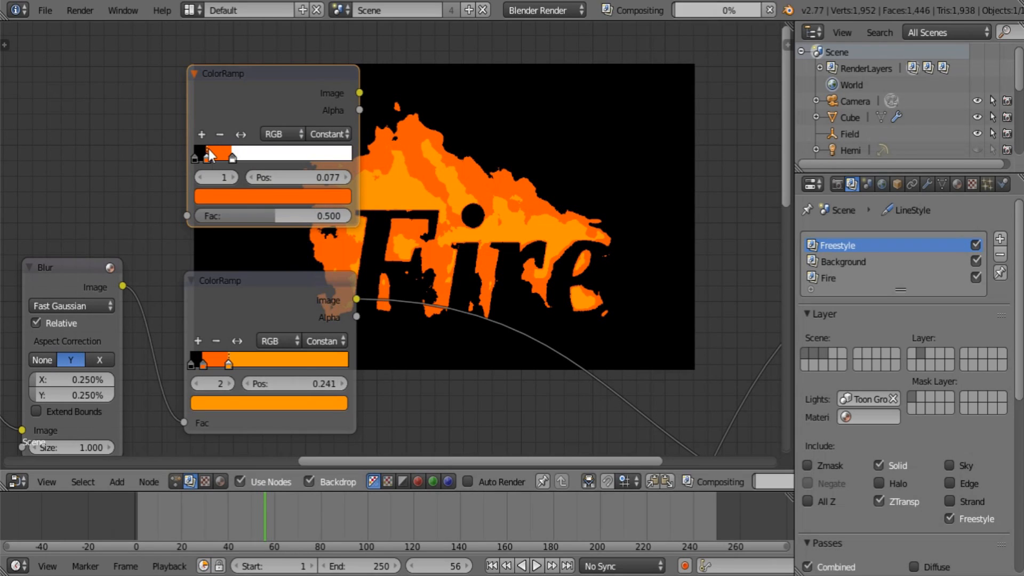
click(255, 199)
drag(263, 383, 206, 384)
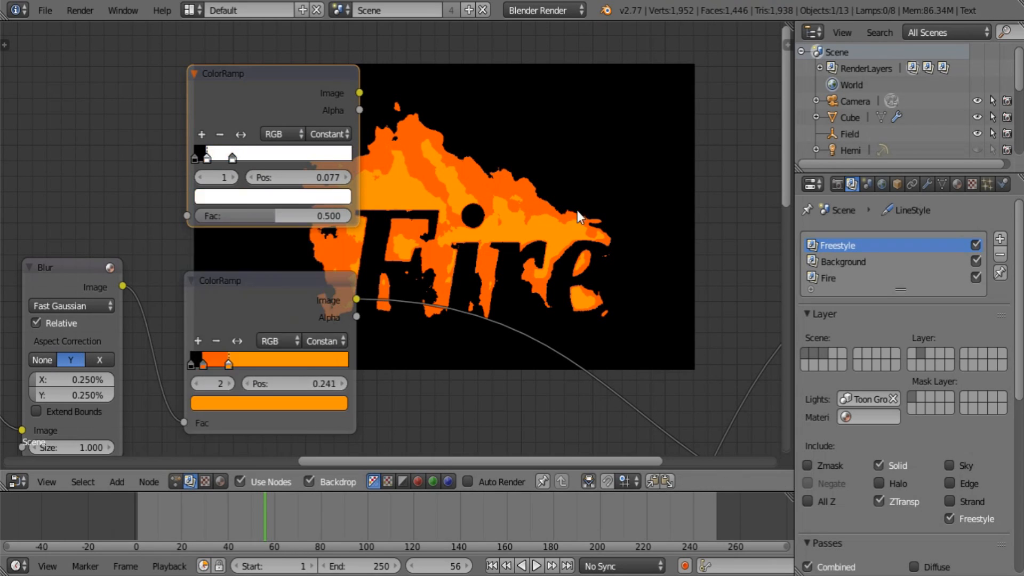
- Connect the Blur node's Image output to the Fac input of the black-and-white ColorRamp
middle_drag(663, 207, 514, 188)
key(shift+a)
middle_drag(195, 189, 363, 216)
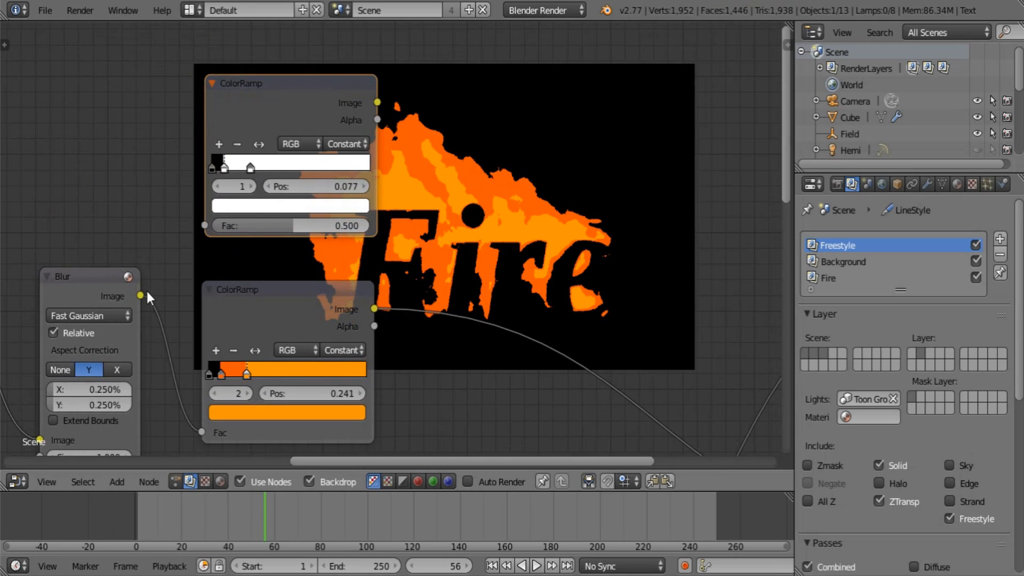
drag(143, 292, 208, 227)
- Add a Mix color node between the two ColorRamp nodes and the output nodes
middle_drag(568, 187, 283, 171)
key(shift+a)
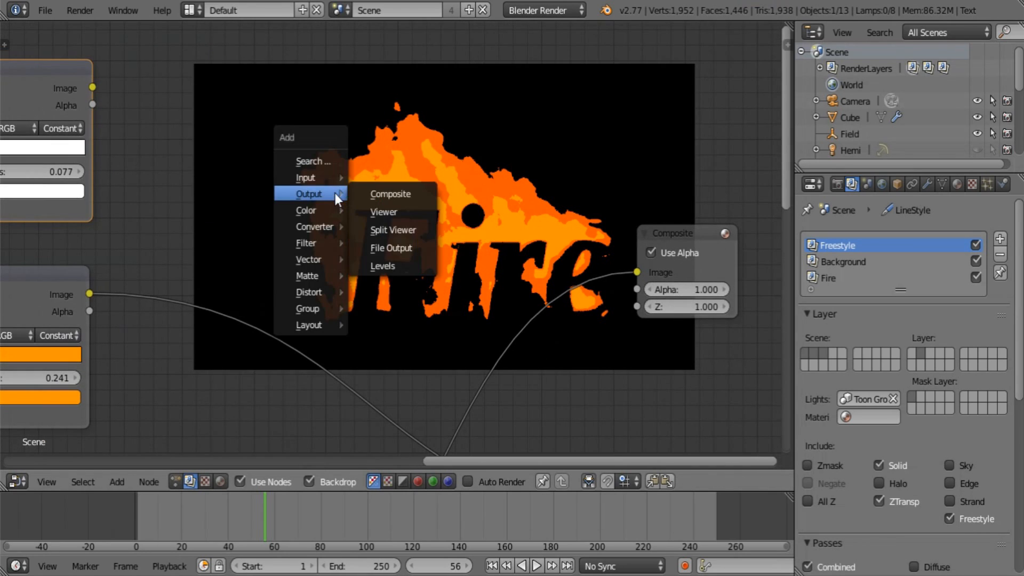
mouse_move(330, 208)
click(367, 210)
scroll(505, 200, down, 6)
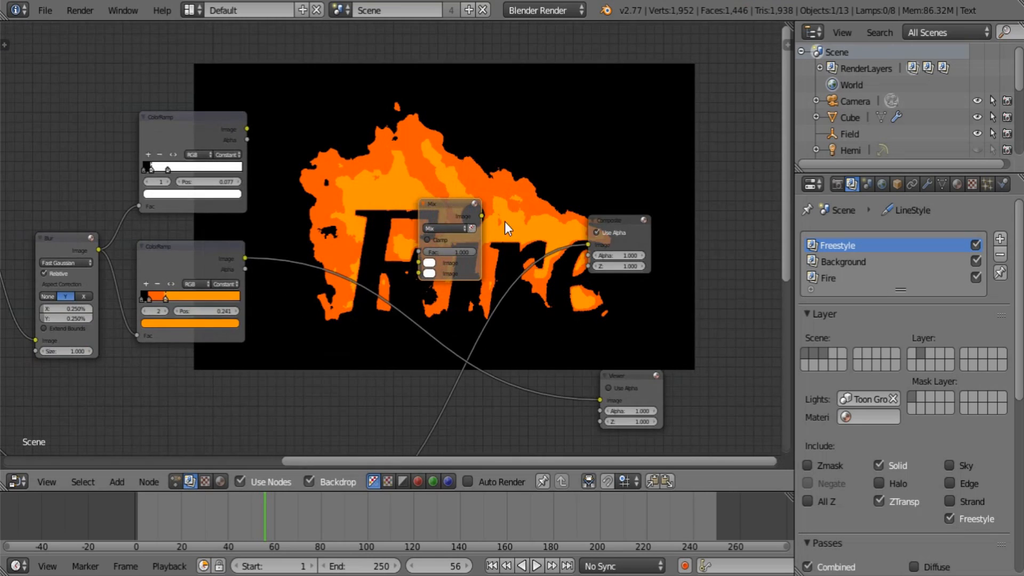
middle_drag(489, 245, 413, 235)
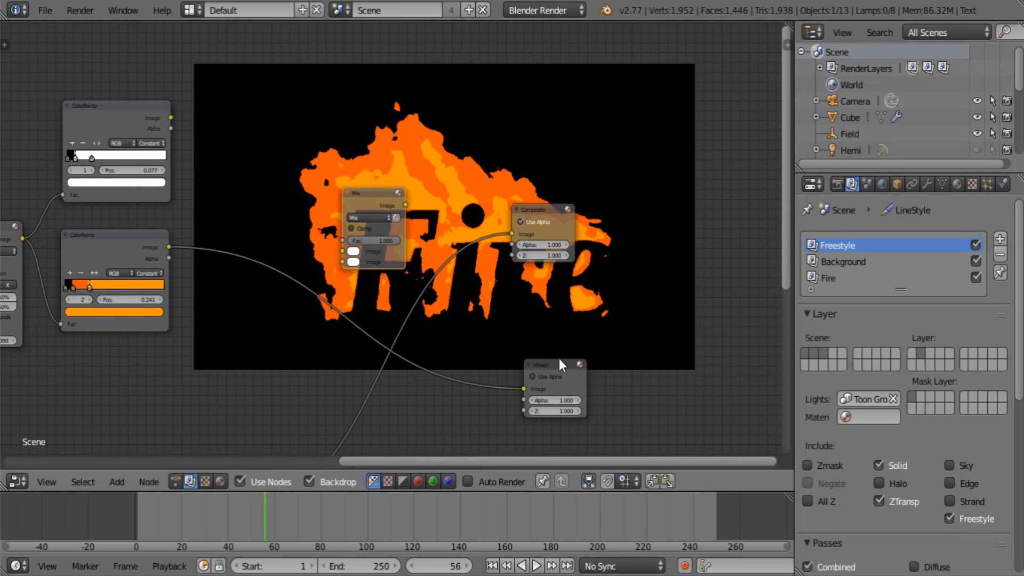
- Connect the new Mix node: orange ColorRamp to the first image, existing Mix to the second, black-and-white ColorRamp to Fac
scroll(405, 251, down, 2)
drag(303, 361, 367, 201)
scroll(158, 241, up, 2)
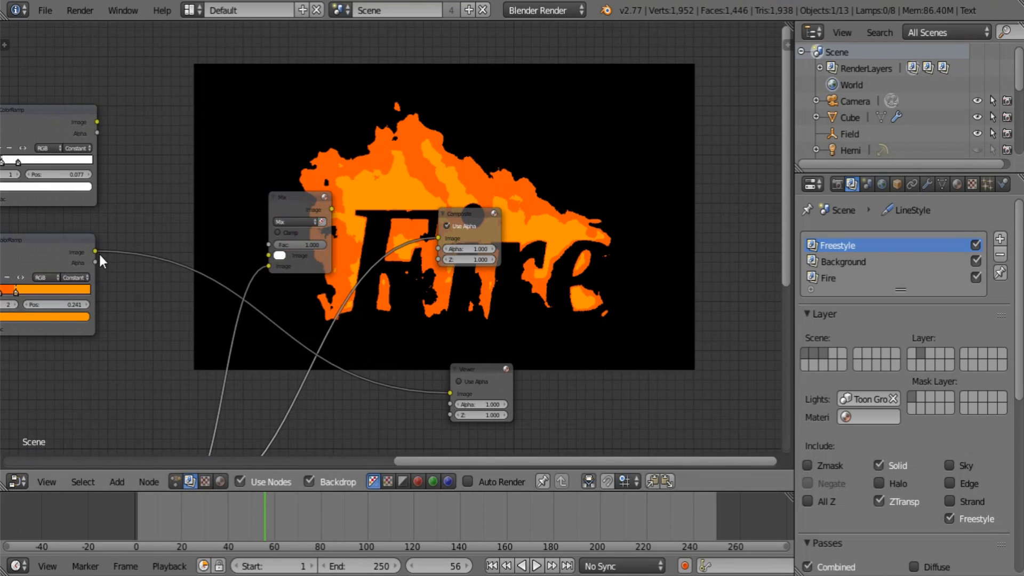
drag(98, 252, 269, 255)
drag(97, 122, 268, 244)
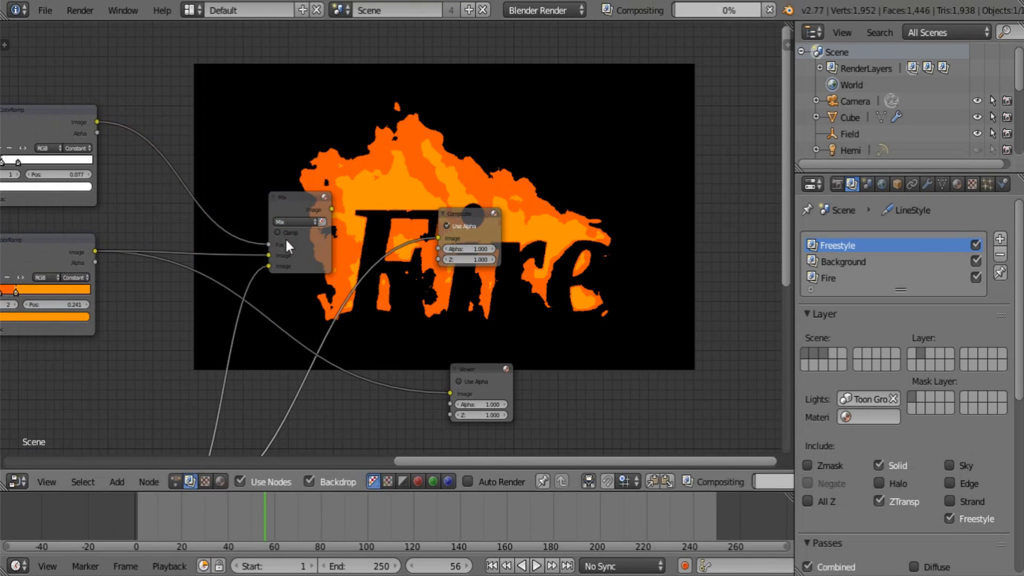
- Link the new Mix node's output to the Viewer, and swap its two image inputs
drag(331, 209, 451, 393)
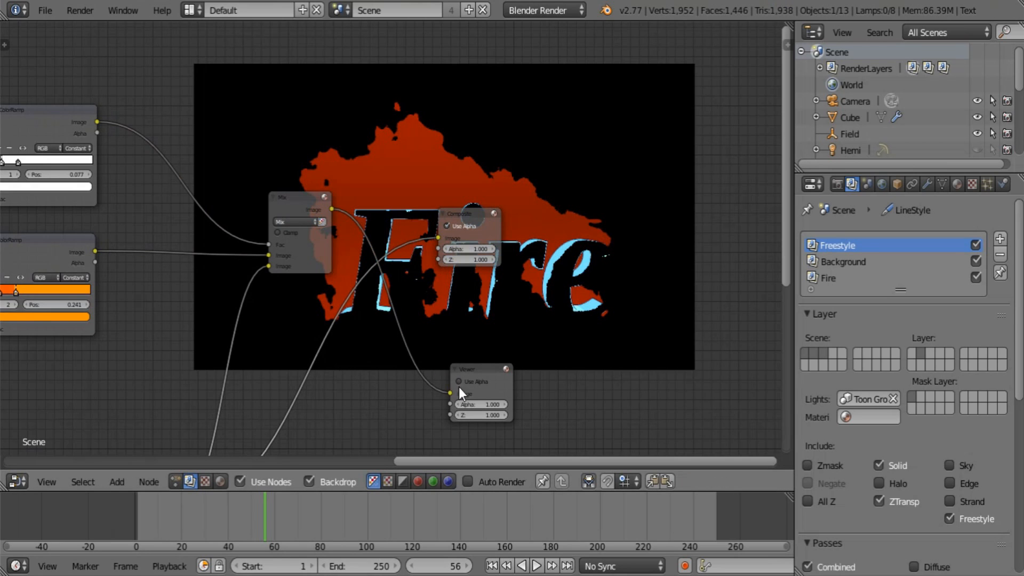
middle_drag(253, 264, 366, 267)
drag(382, 269, 383, 257)
- Move the Composite and Viewer nodes together, away from the new Mix node, and enlarge the backdrop image
middle_drag(625, 288, 475, 288)
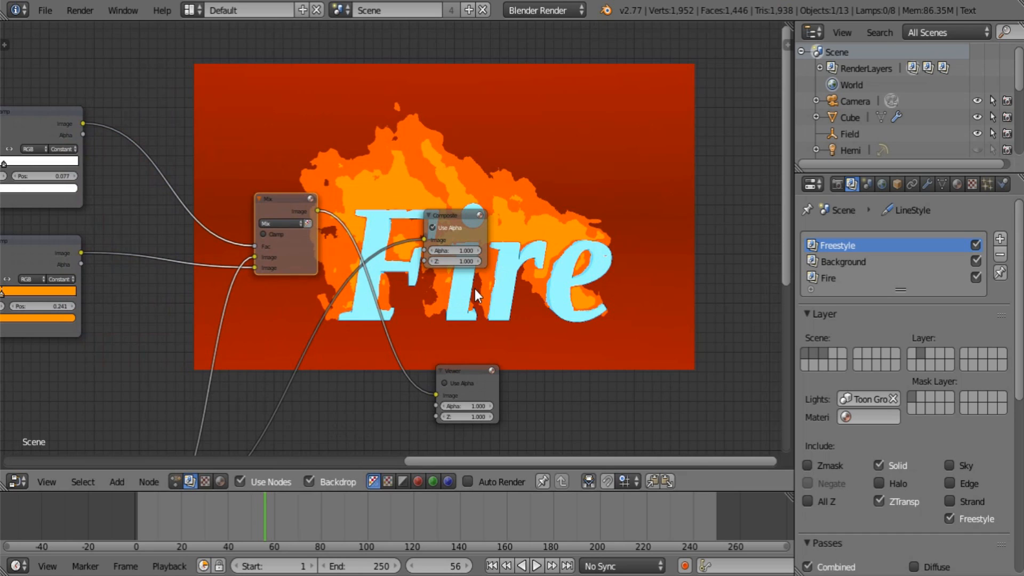
drag(451, 213, 565, 167)
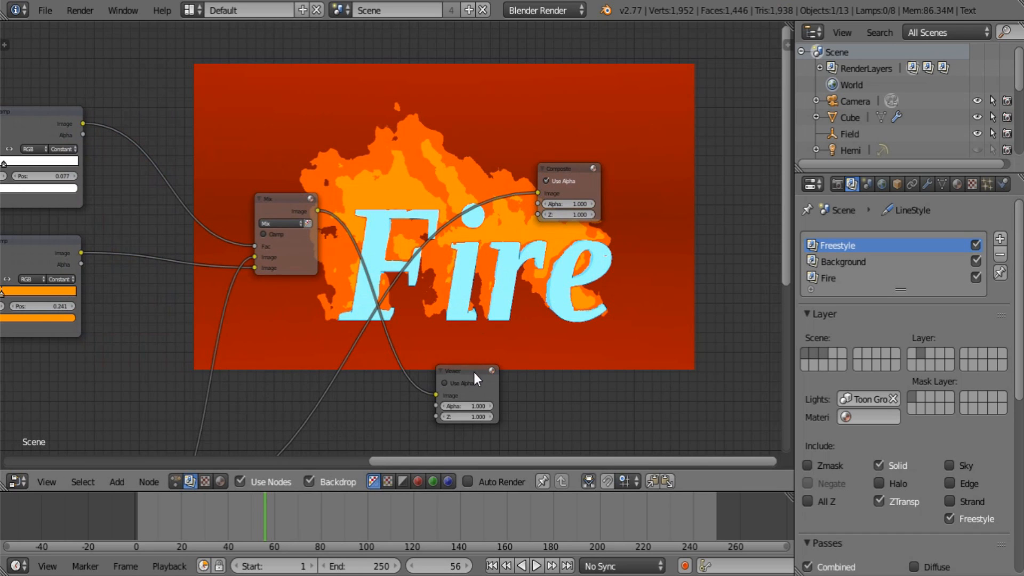
drag(474, 372, 595, 236)
middle_drag(669, 327, 460, 276)
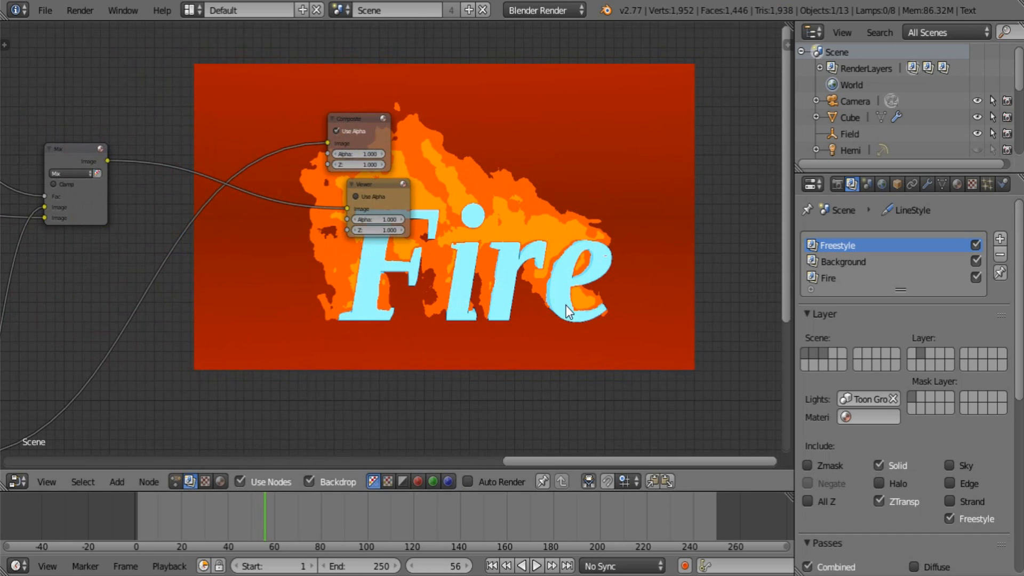
key(alt+v)
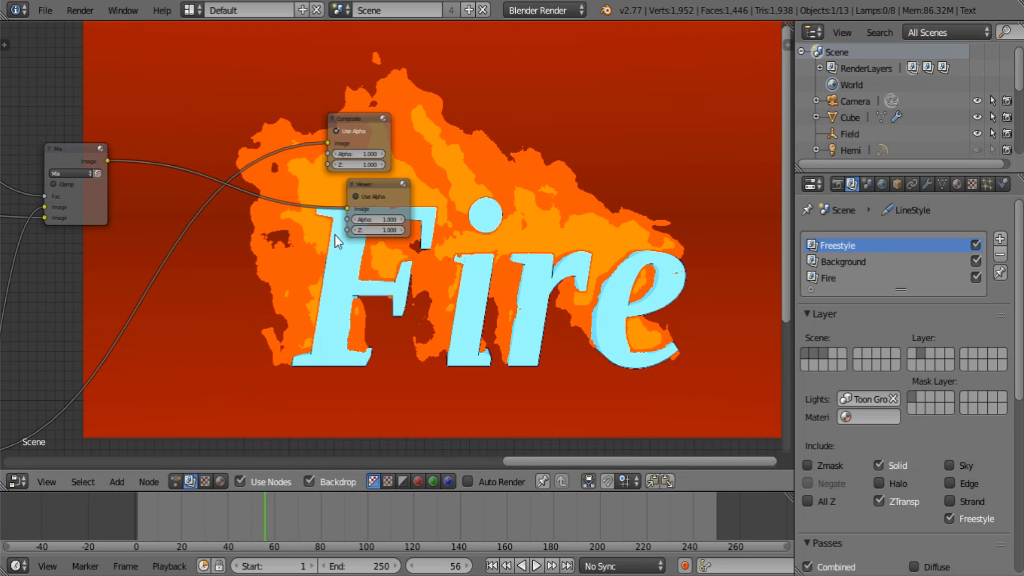
- In the Freestyle LineStyle's thickness settings, set the thickness position to Relative
scroll(910, 397, down, 10)
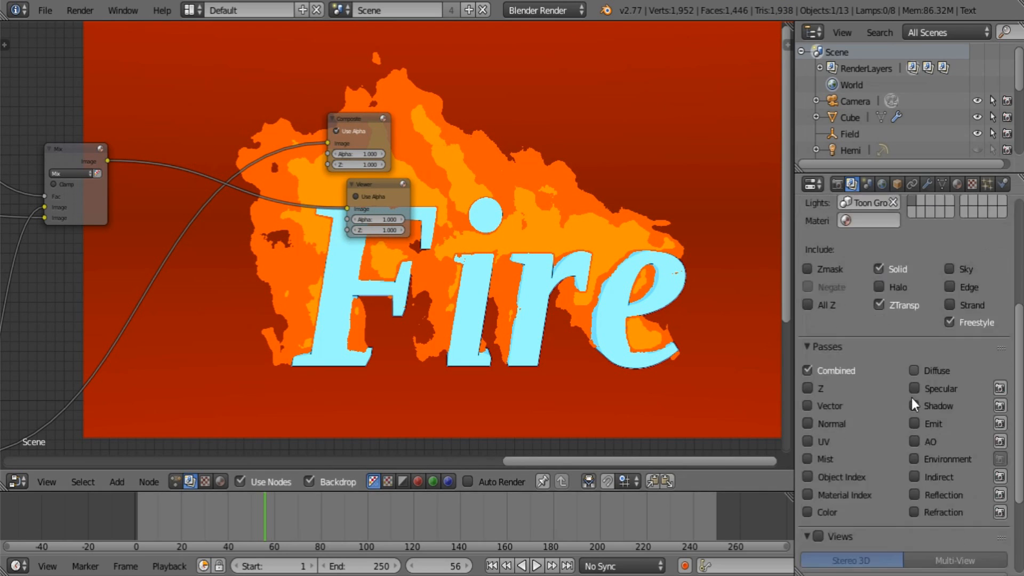
click(849, 527)
scroll(866, 507, down, 6)
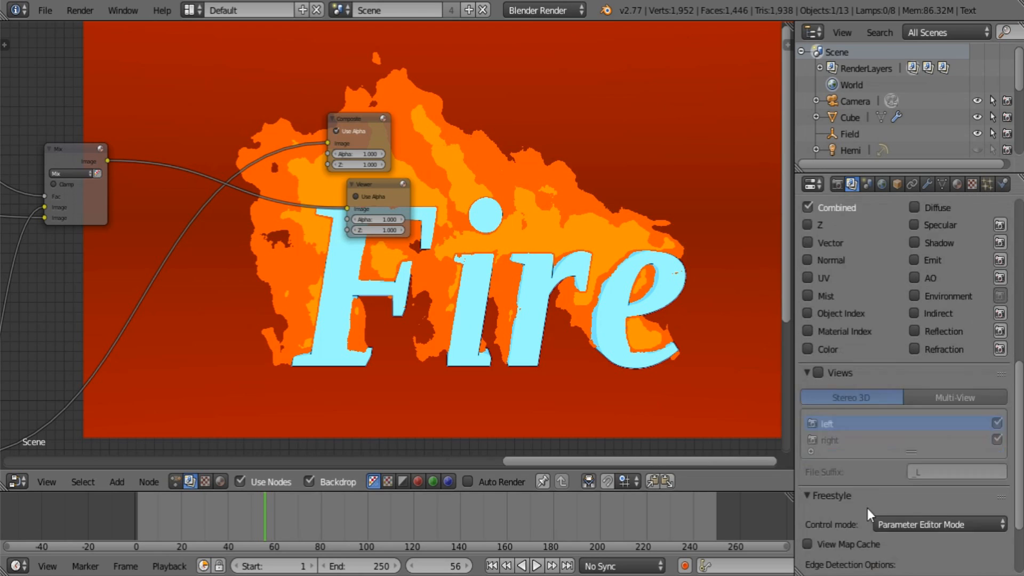
scroll(884, 518, down, 12)
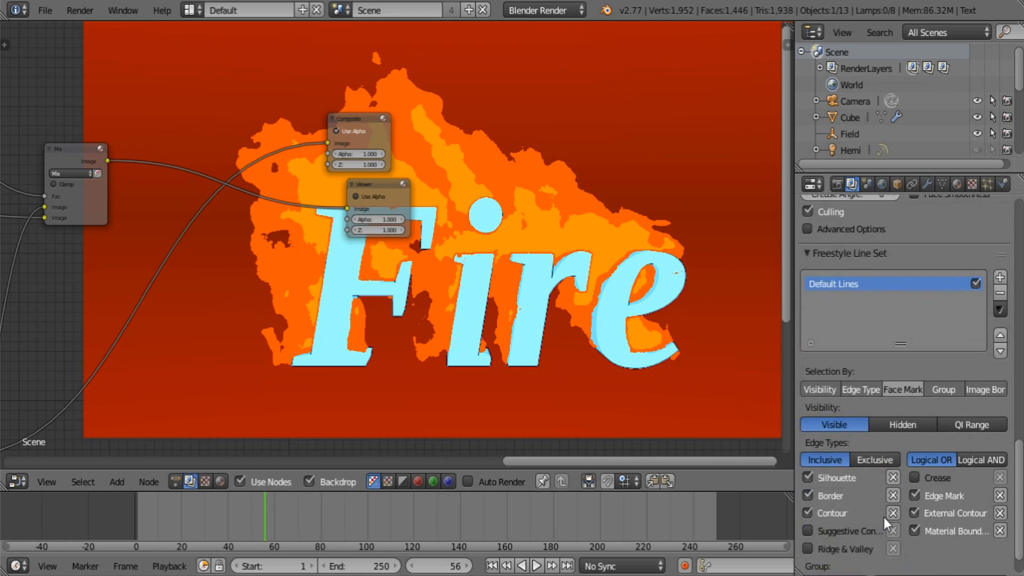
scroll(961, 475, down, 4)
scroll(949, 474, down, 4)
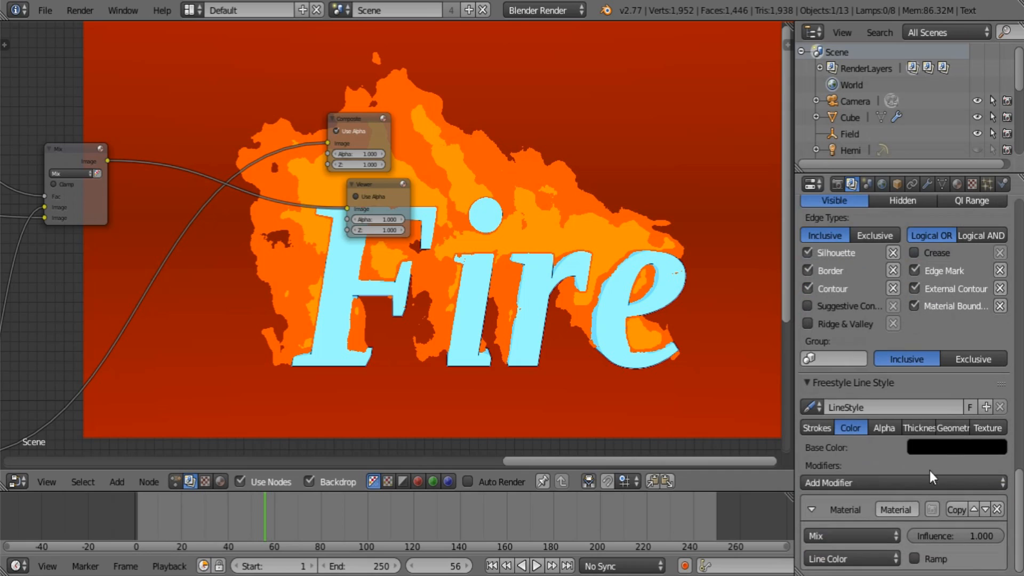
click(948, 424)
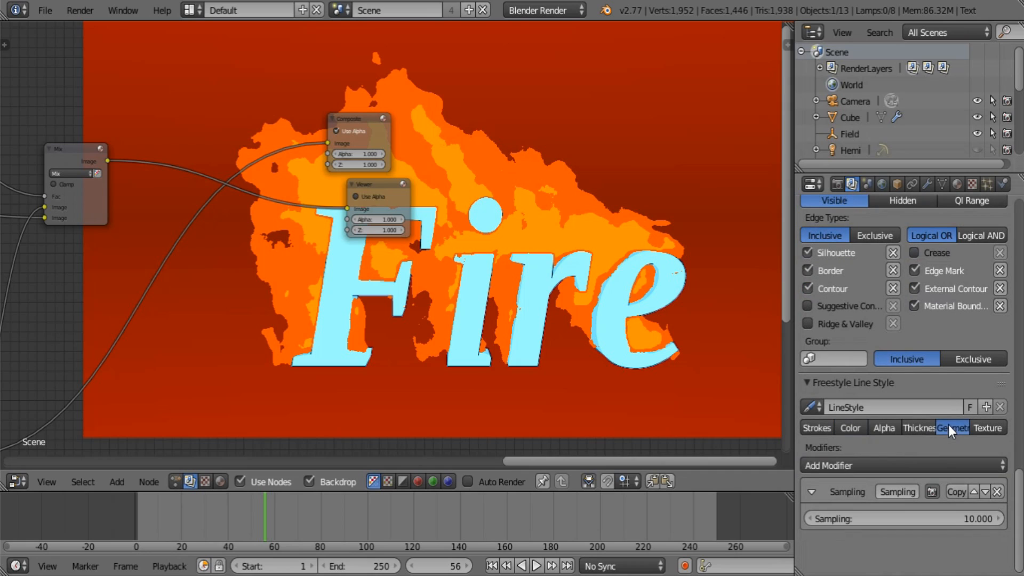
click(926, 429)
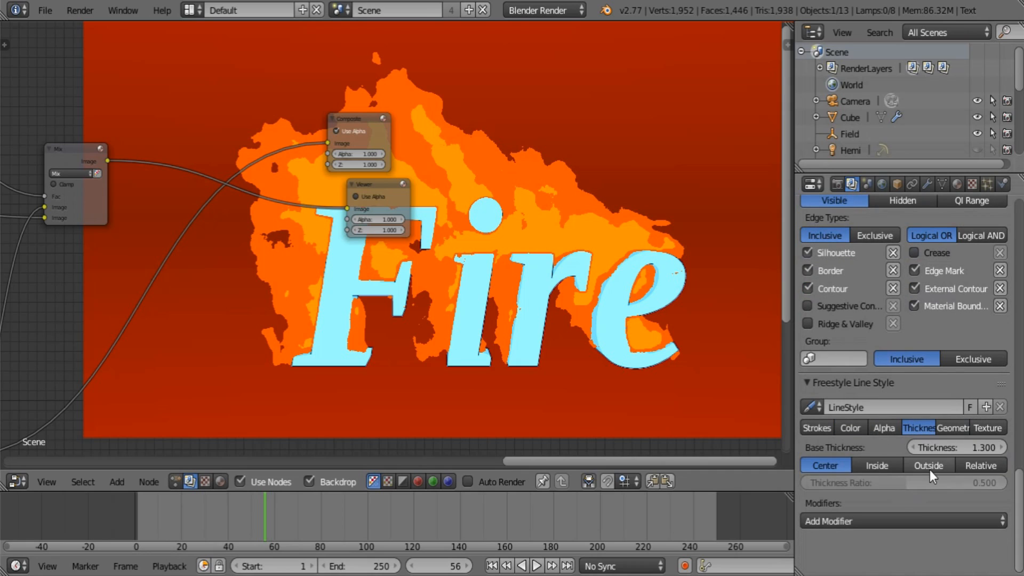
click(983, 462)
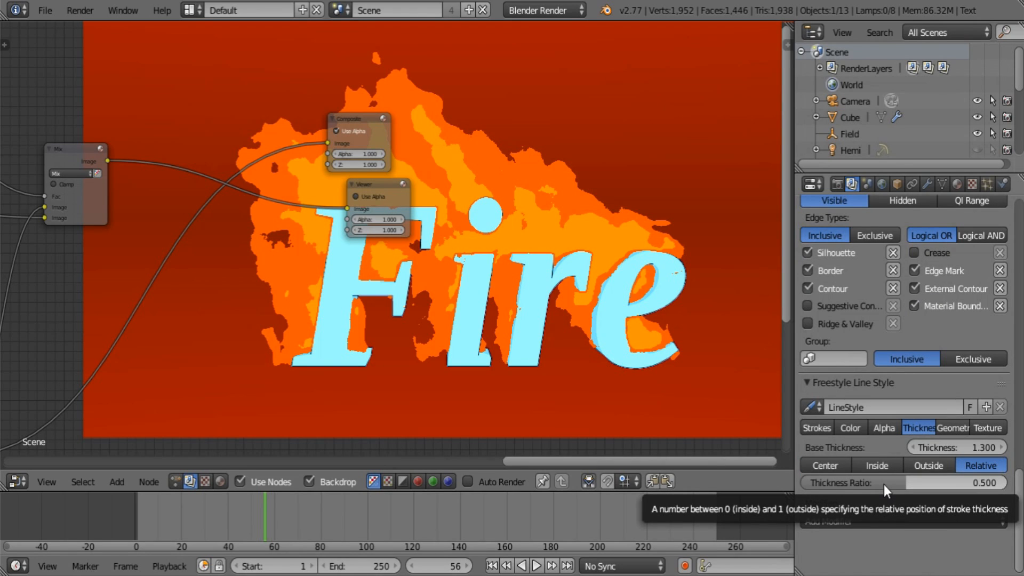
- Set the line style's Thickness Ratio to 0.5
click(884, 483)
key(BackSpace)
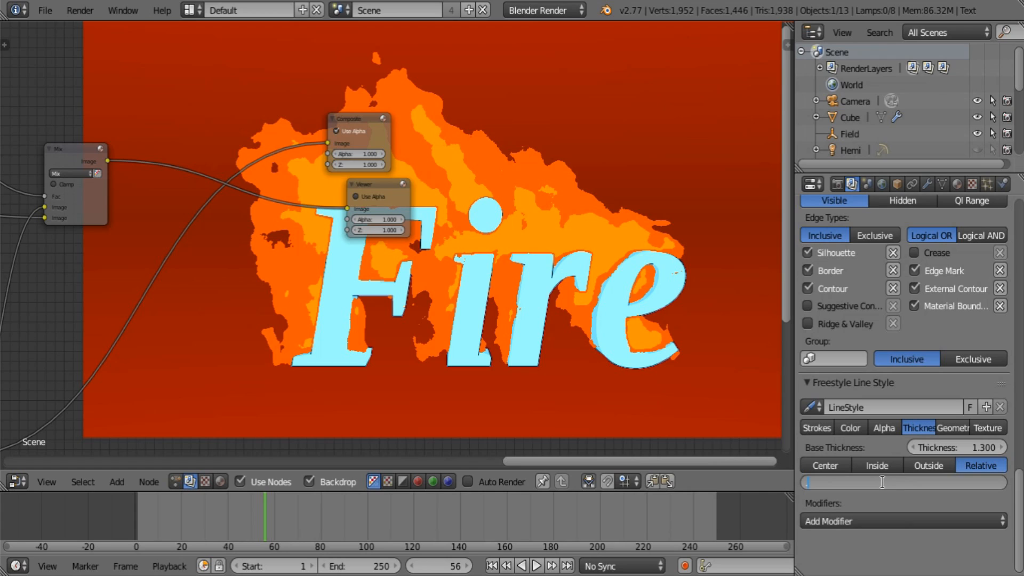
text(.5)
key(Return)
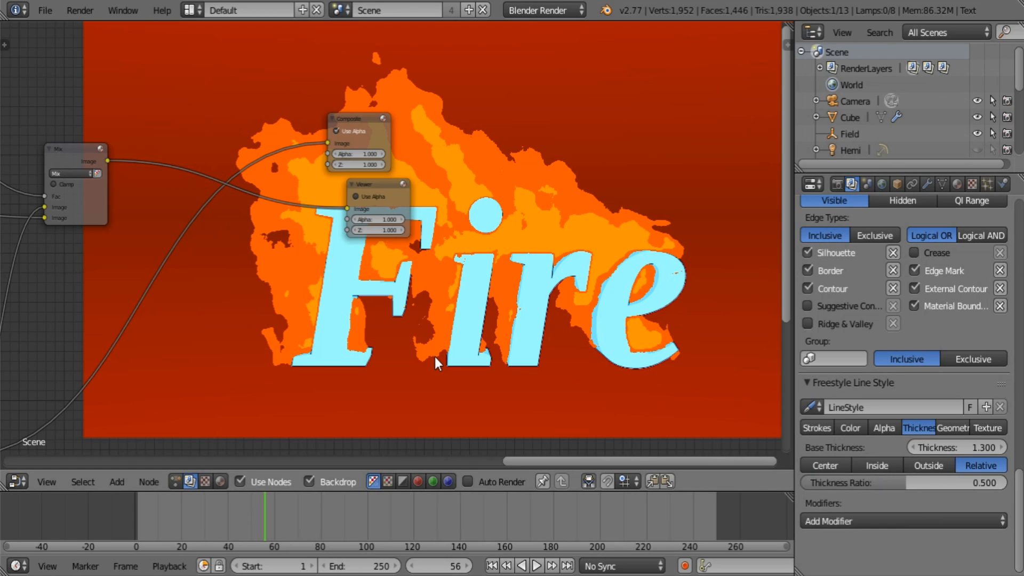
- Render the current frame and return to the compositing node editor
key(F12)
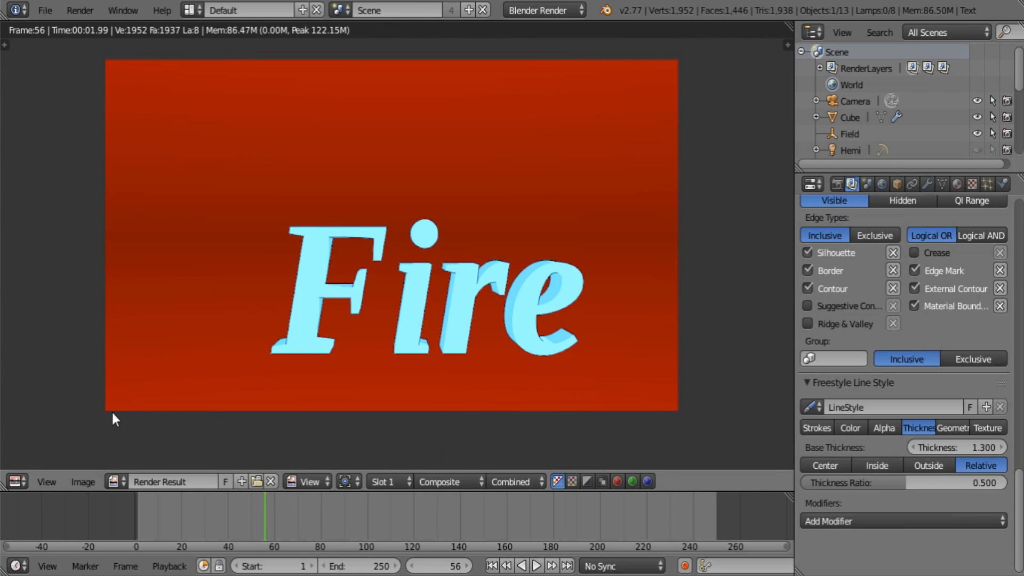
click(26, 476)
click(62, 280)
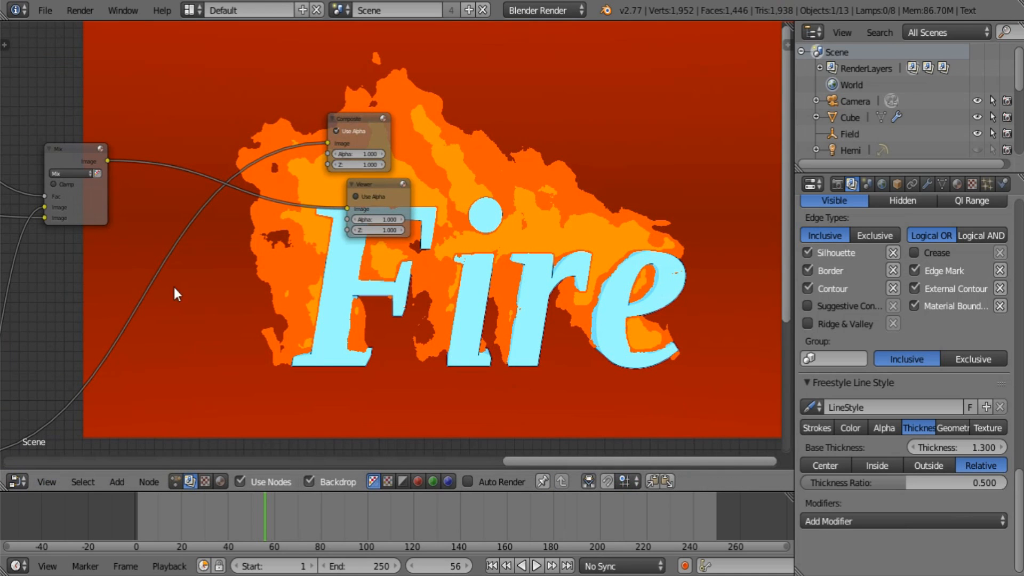
- Move the Mix node that feeds the fire Mix node closer to the two ColorRamp nodes
middle_drag(256, 307, 588, 357)
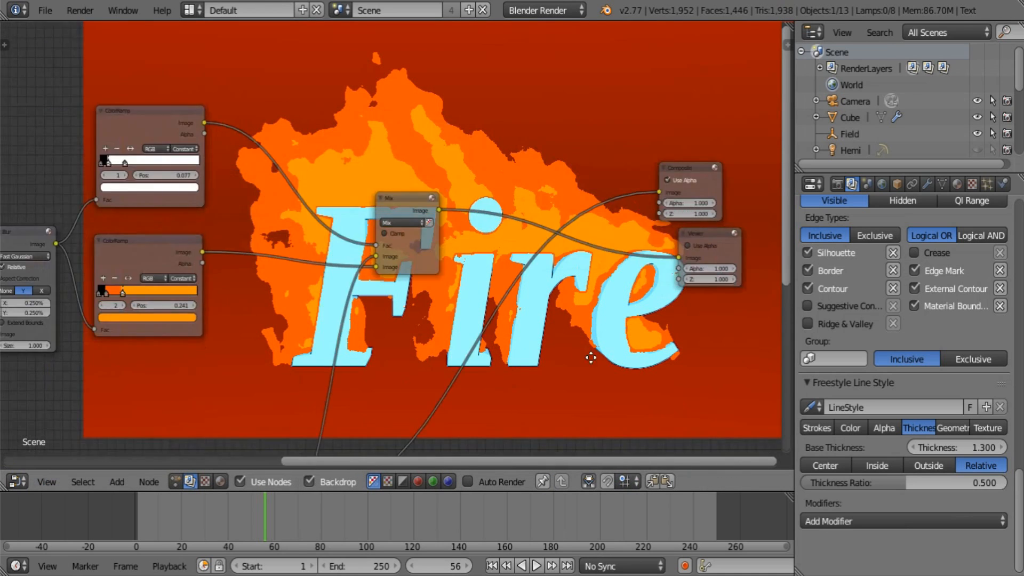
scroll(533, 333, down, 6)
middle_drag(423, 293, 363, 305)
scroll(331, 377, up, 2)
middle_drag(274, 393, 339, 304)
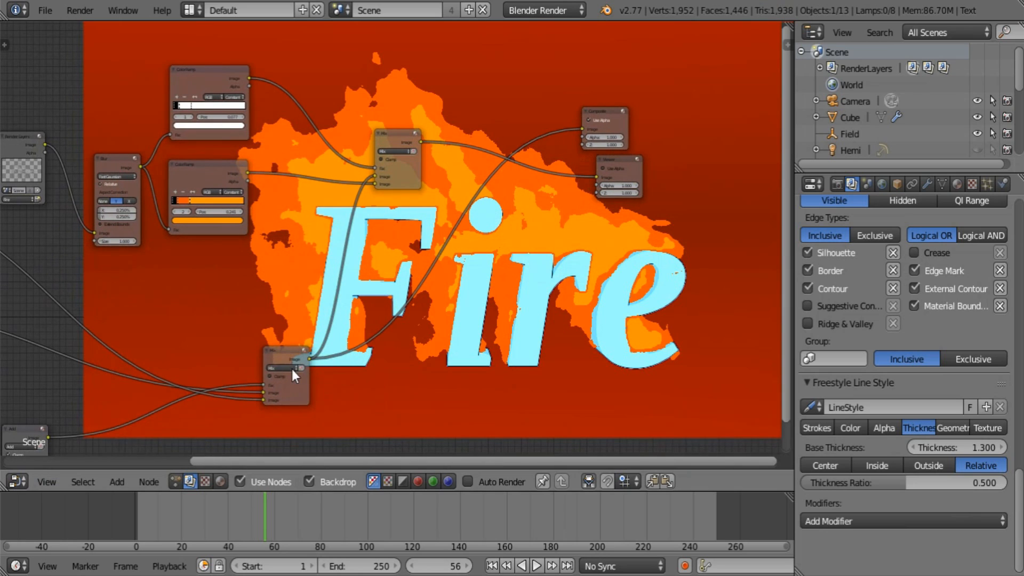
drag(290, 366, 240, 297)
middle_drag(354, 279, 291, 357)
scroll(369, 184, up, 4)
key(shift+a)
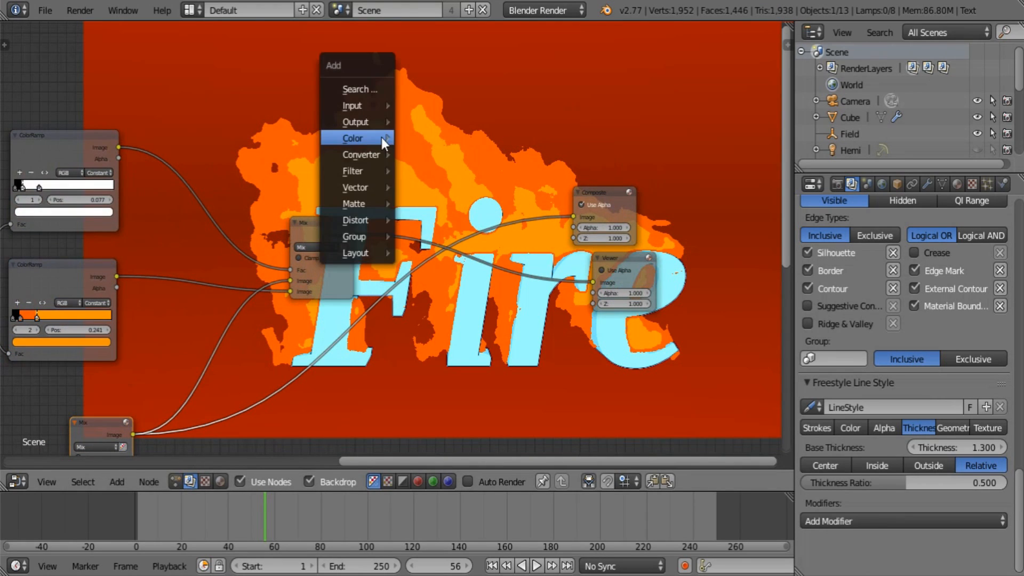
mouse_move(381, 137)
click(507, 136)
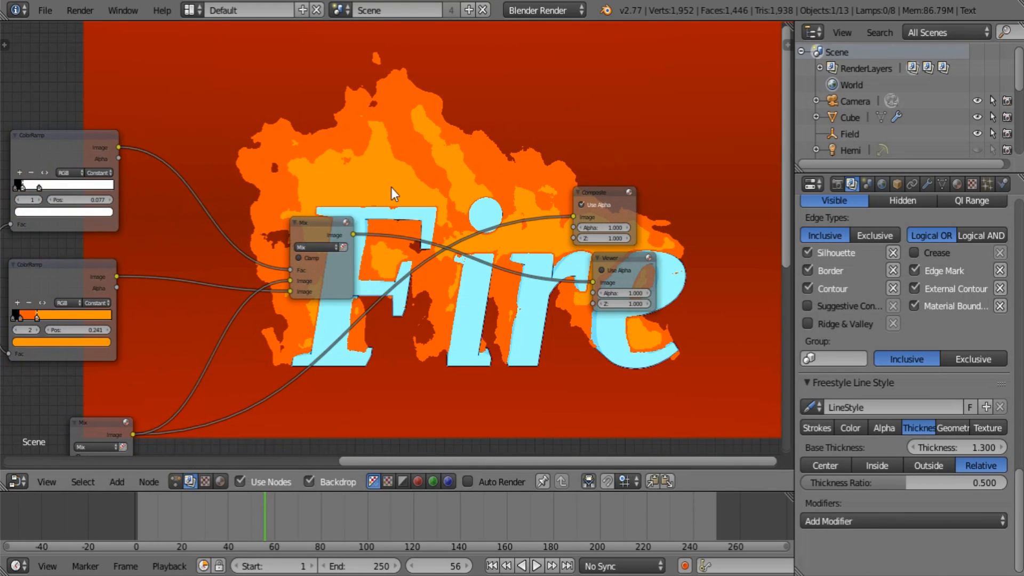
- Add a Blur node below the fire Mix node and link the orange ColorRamp's image output to it
key(shift+a)
mouse_move(373, 218)
click(434, 218)
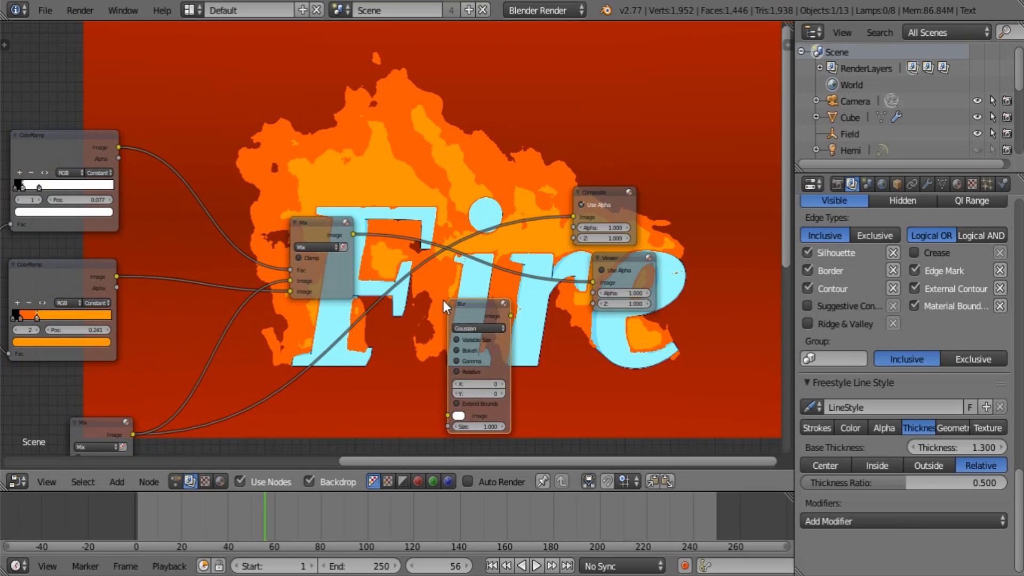
click(443, 300)
middle_drag(137, 259, 103, 168)
drag(84, 187, 425, 326)
- Set the new Blur node's filter type to Fast Gaussian and link its output to the Viewer
click(444, 239)
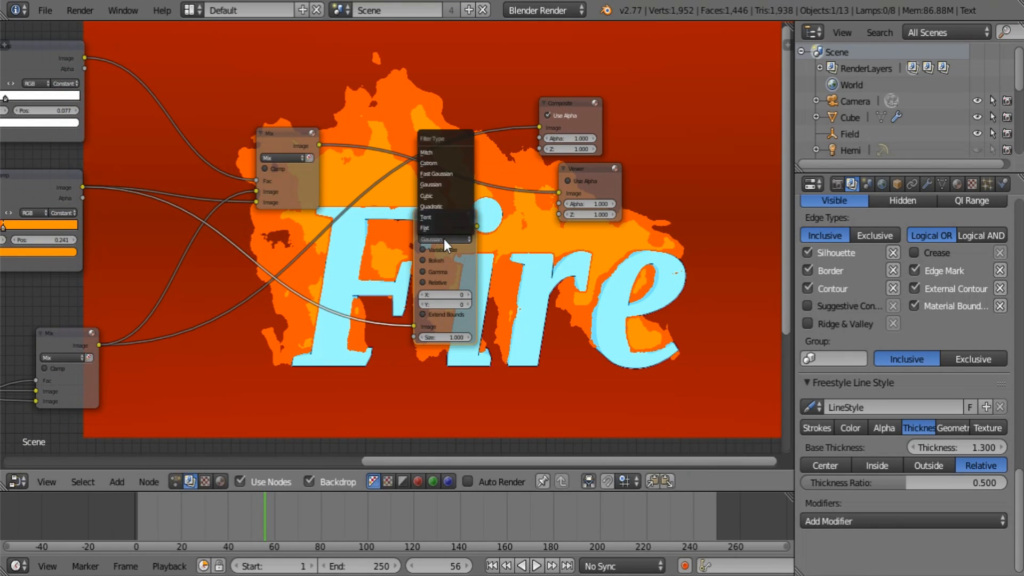
click(446, 173)
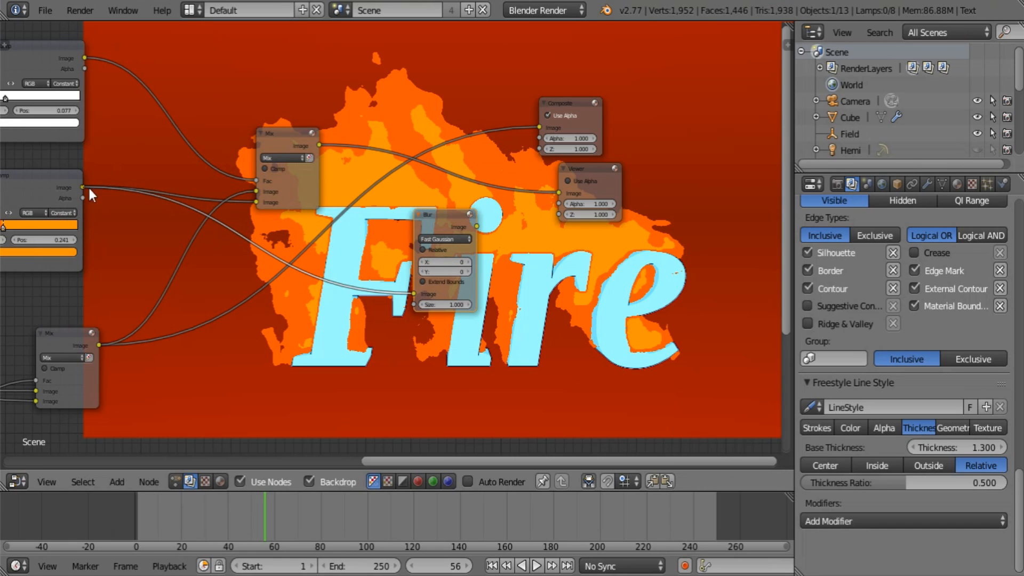
drag(86, 186, 560, 193)
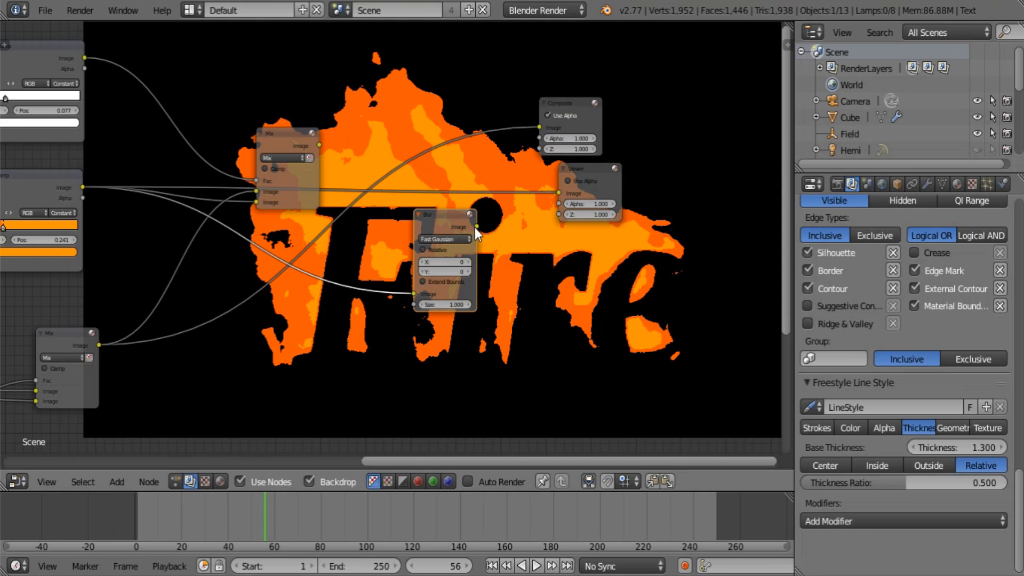
drag(474, 227, 558, 193)
scroll(437, 232, up, 2)
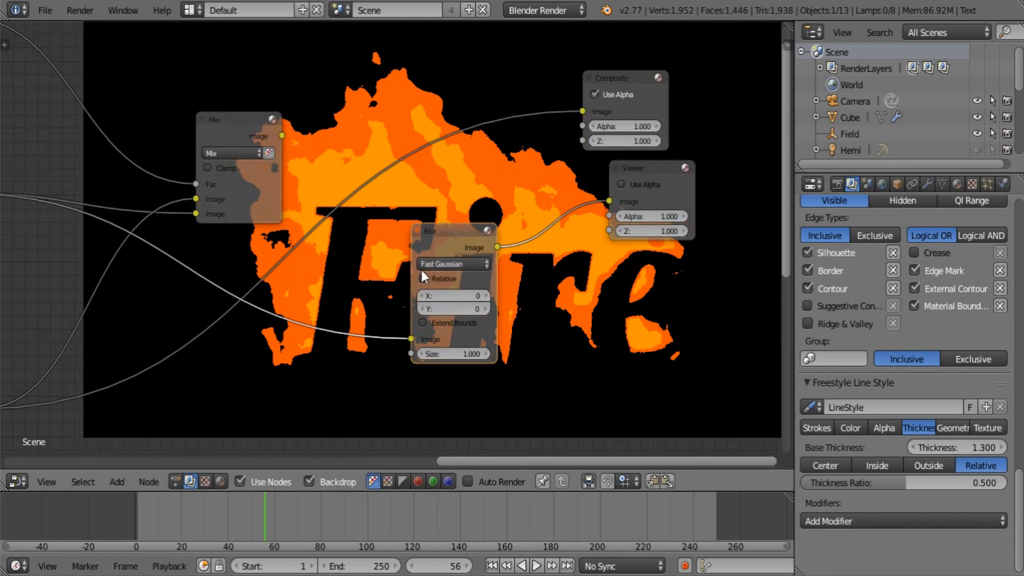
- Make the new Blur node relative with Y aspect correction and set its blur to 1%
click(439, 265)
click(439, 280)
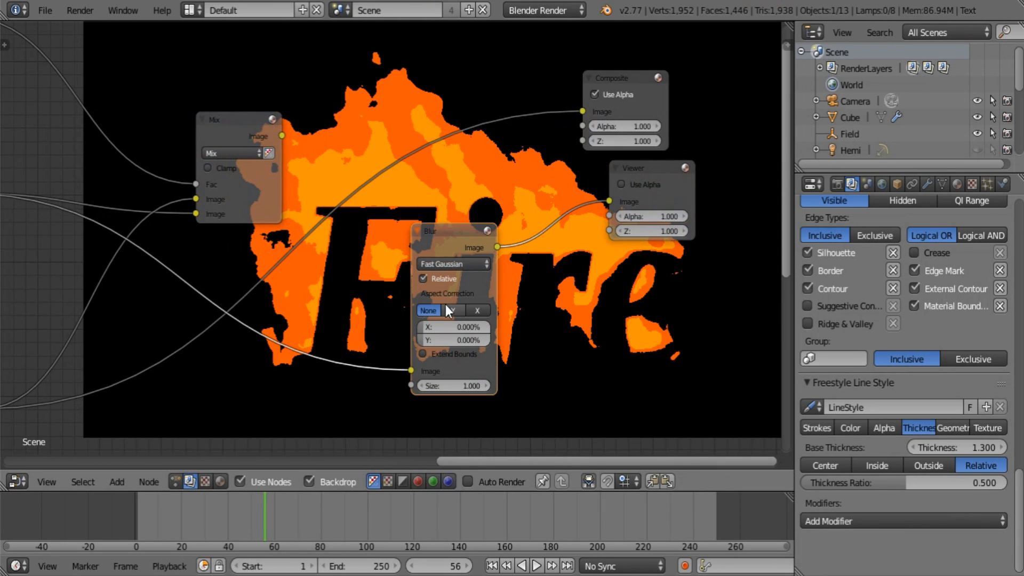
click(452, 310)
click(450, 323)
text(1)
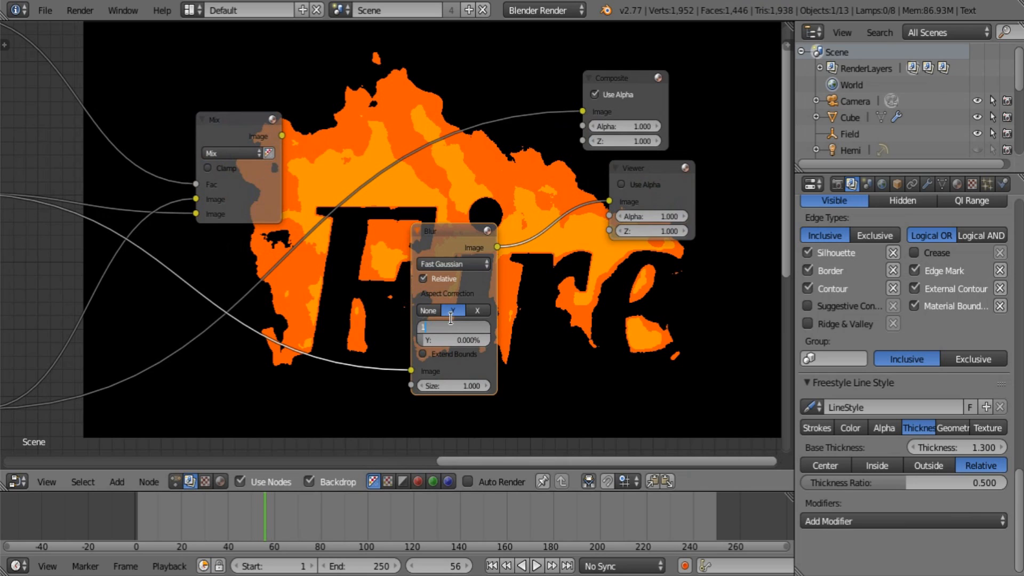
key(Return)
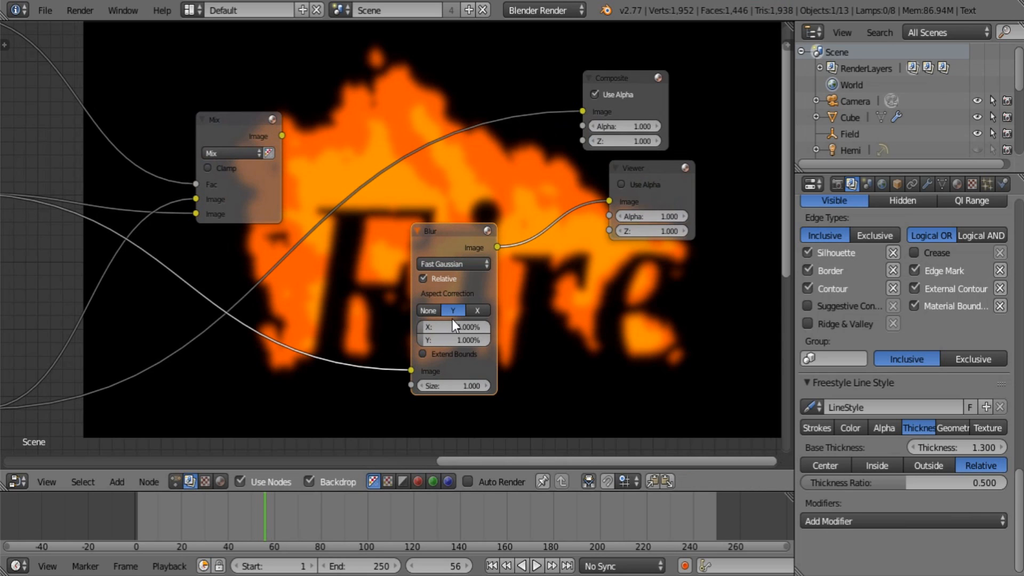
- Move the Blur node down and insert a new Mix node on the link between it and the Viewer
drag(462, 244, 388, 302)
key(a)
key(shift+a)
mouse_move(463, 194)
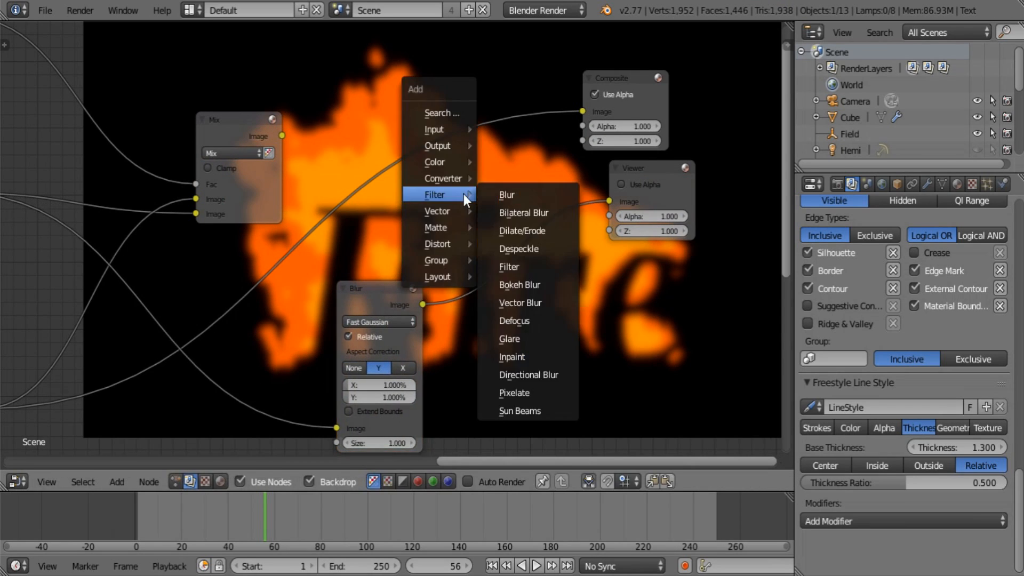
mouse_move(452, 161)
click(498, 161)
click(485, 171)
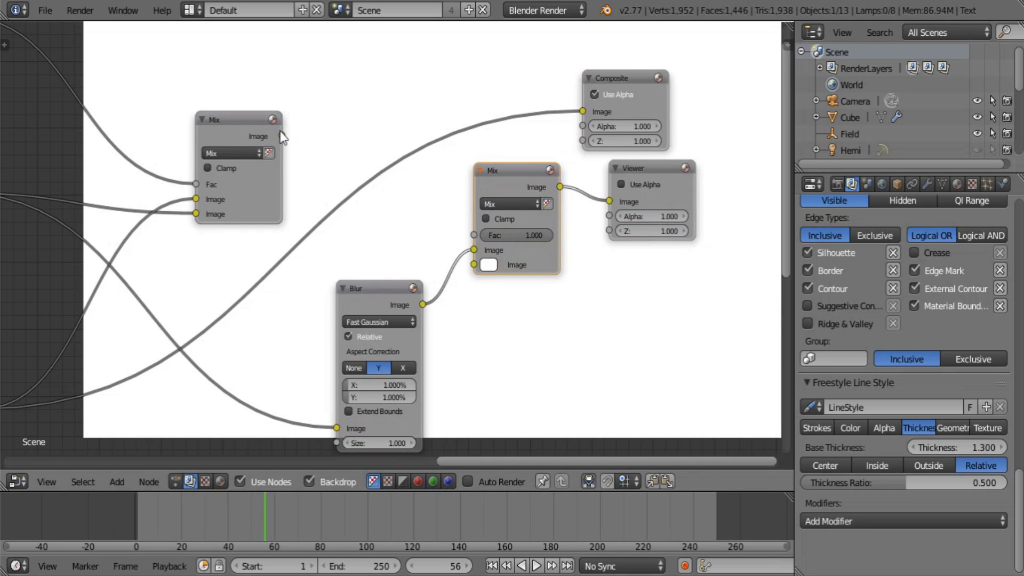
- Link the fire Mix output to the new Mix node's first image input and set its blend type to Add
drag(281, 135, 473, 250)
click(499, 203)
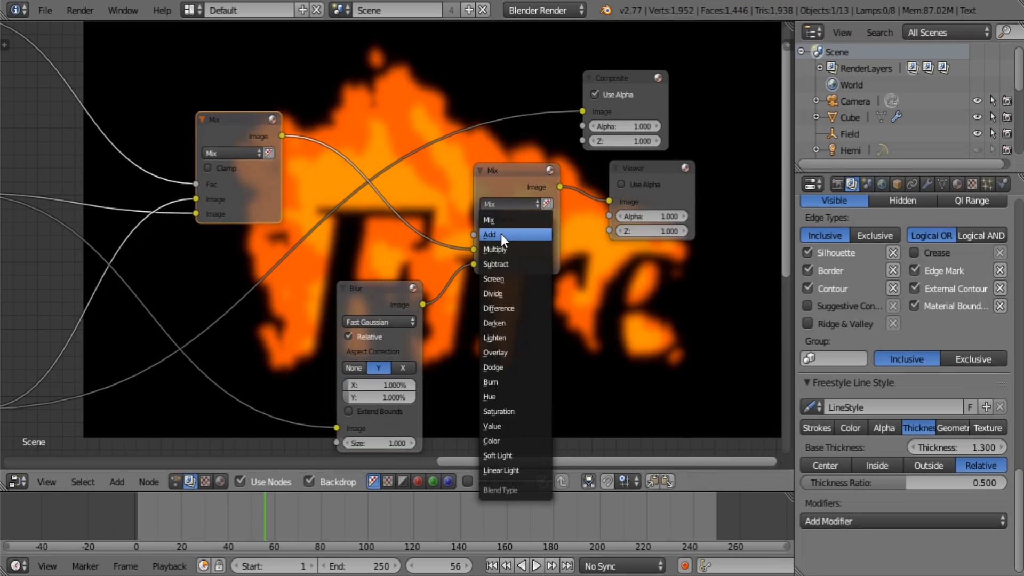
click(500, 233)
- Move the Viewer and Composite nodes away from the Add node to make room
middle_drag(466, 288, 318, 360)
drag(486, 252, 691, 255)
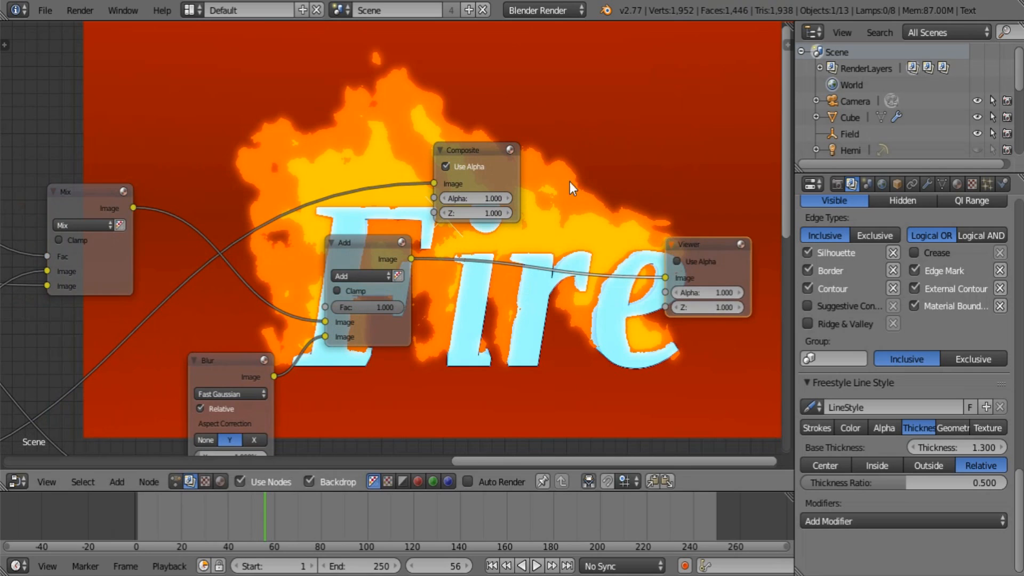
drag(472, 154, 621, 111)
- Enable Clamp on the Add node, keeping its factor at 1.000
ctrl+scroll(181, 266, left, 5)
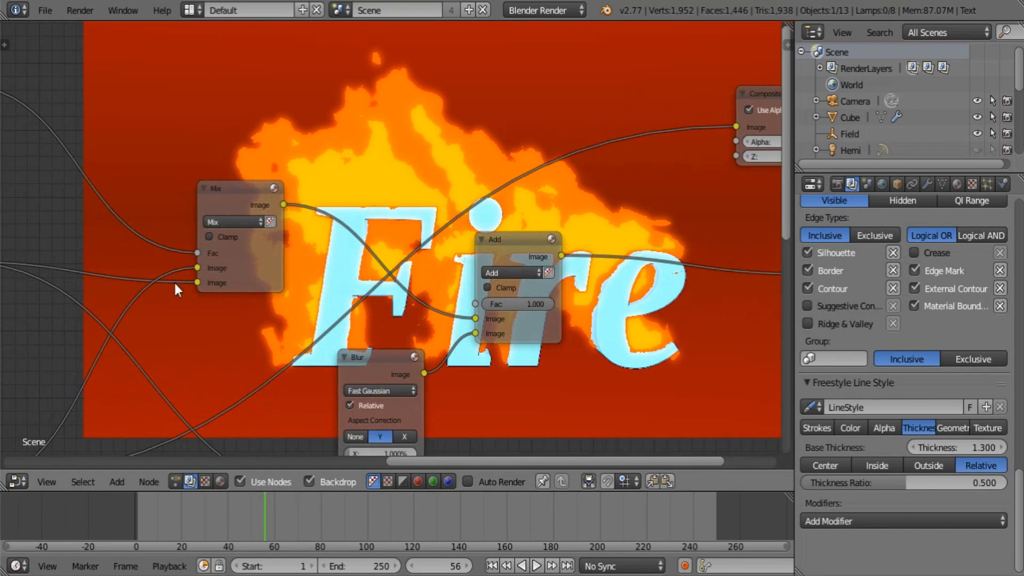
ctrl+scroll(389, 292, right, 4)
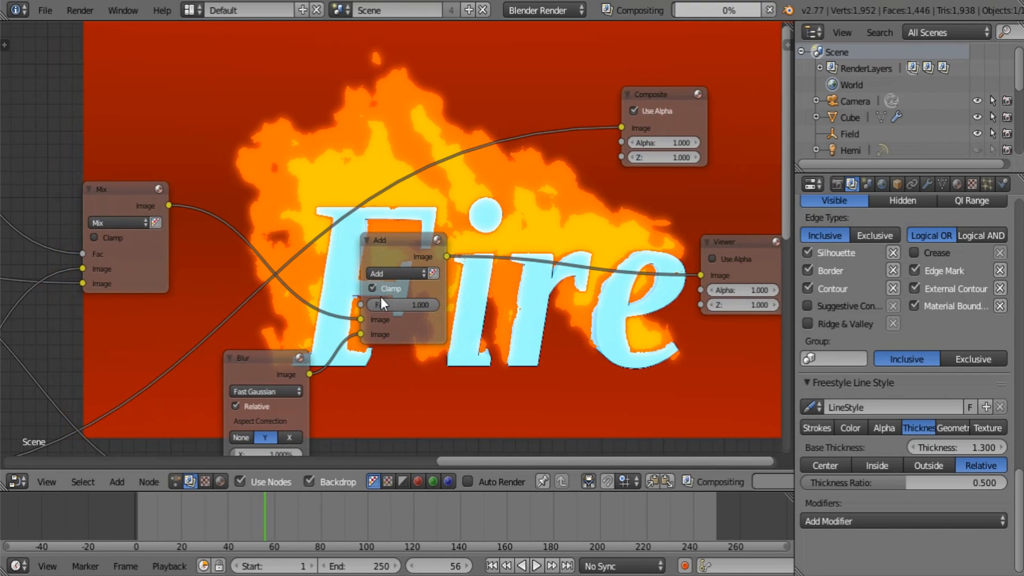
click(377, 288)
click(399, 308)
key(Return)
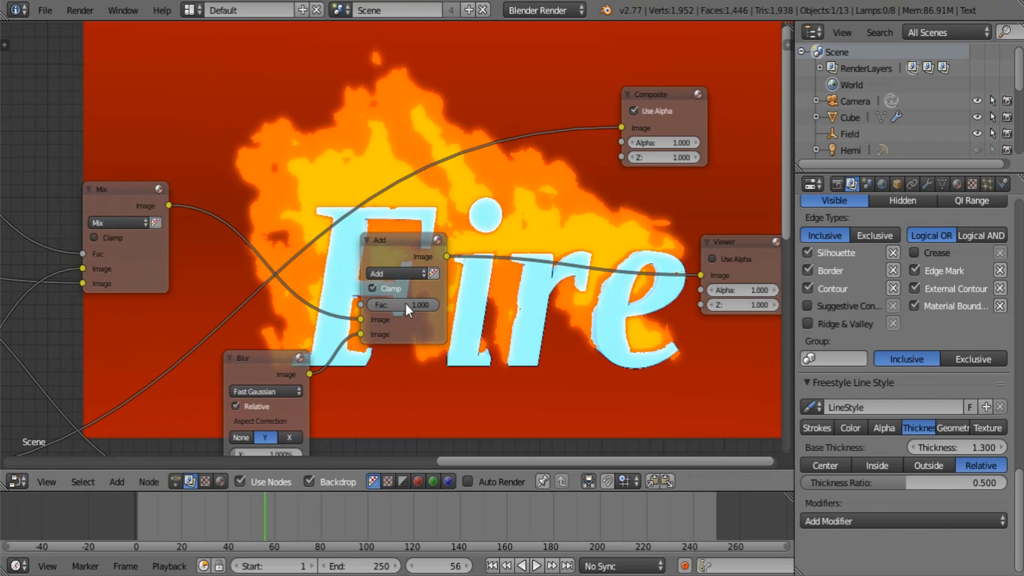
- Set the size of the Blur node feeding the Add node to 2
middle_drag(405, 303, 417, 219)
click(278, 427)
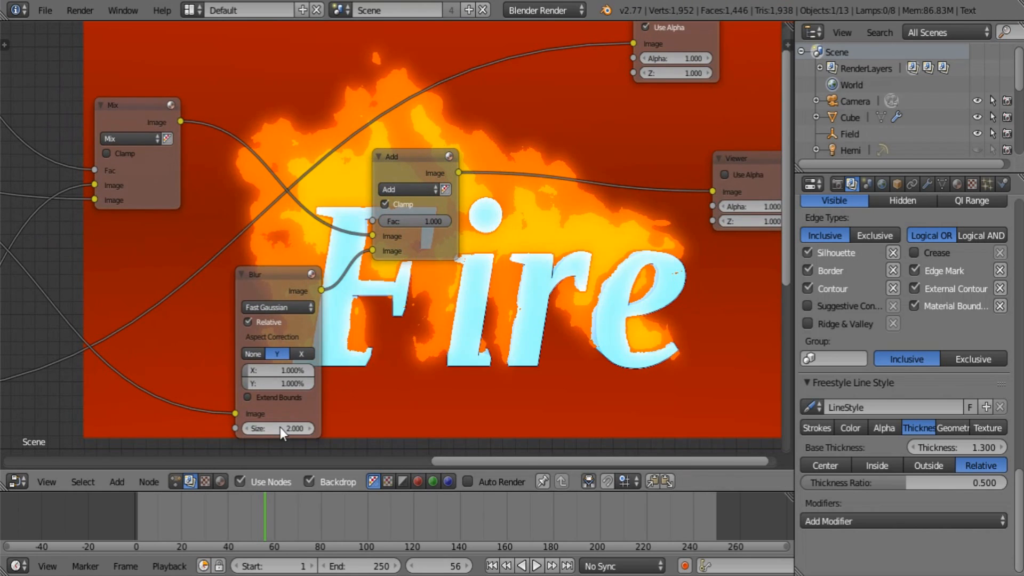
text(2)
key(Return)
- Duplicate the glow Blur node and link the orange ColorRamp's image output to the copy
middle_drag(276, 324, 239, 269)
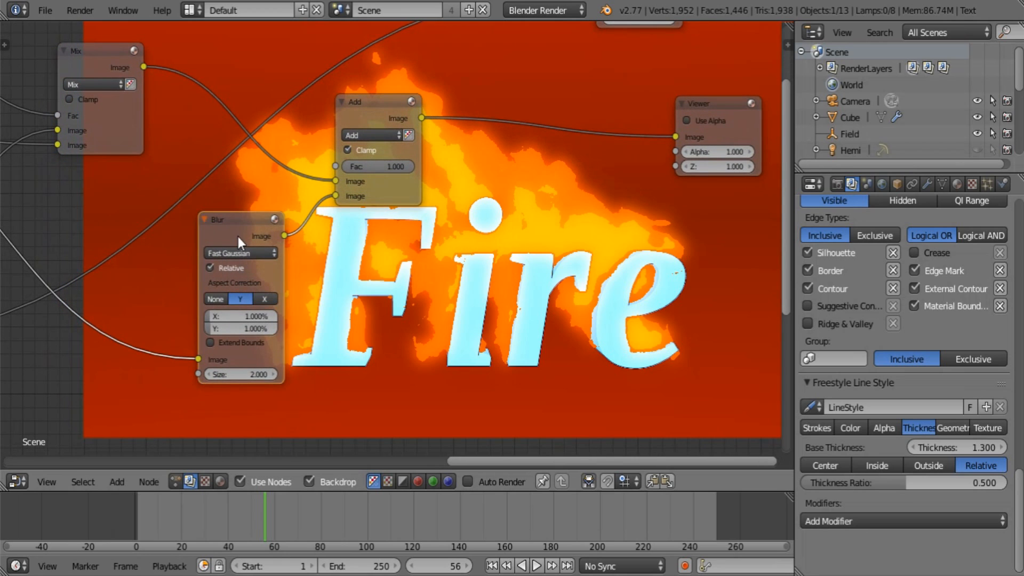
key(shift+d)
click(427, 287)
scroll(502, 181, down, 3)
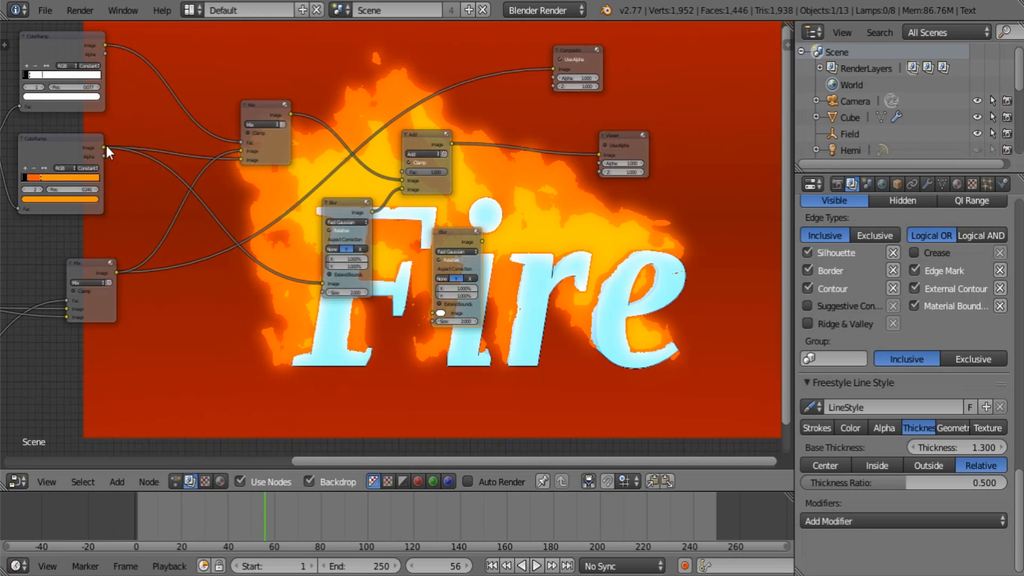
drag(105, 147, 433, 313)
scroll(499, 293, up, 3)
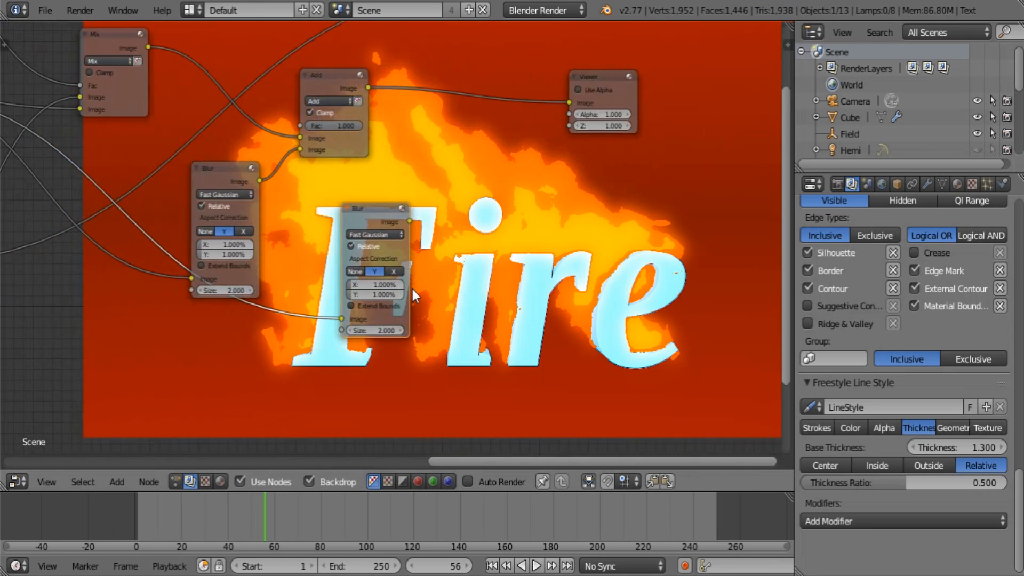
- Set the duplicated Blur node's size to 4
click(368, 355)
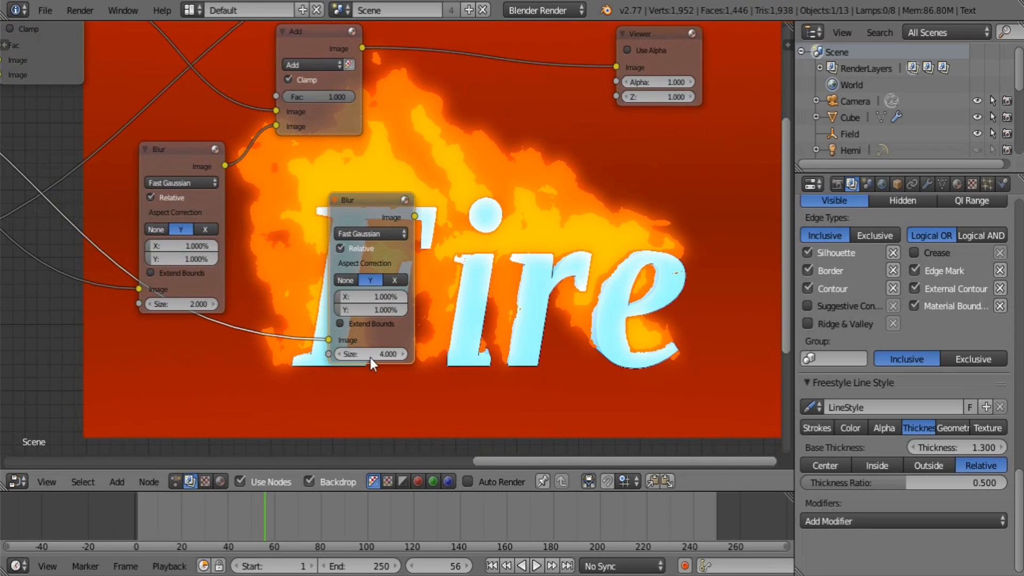
text(4.0)
key(Return)
- Duplicate the Add node onto the link before the Viewer and feed the second Blur into its second image input
middle_drag(409, 72, 366, 205)
click(280, 179)
key(shift+d)
click(483, 184)
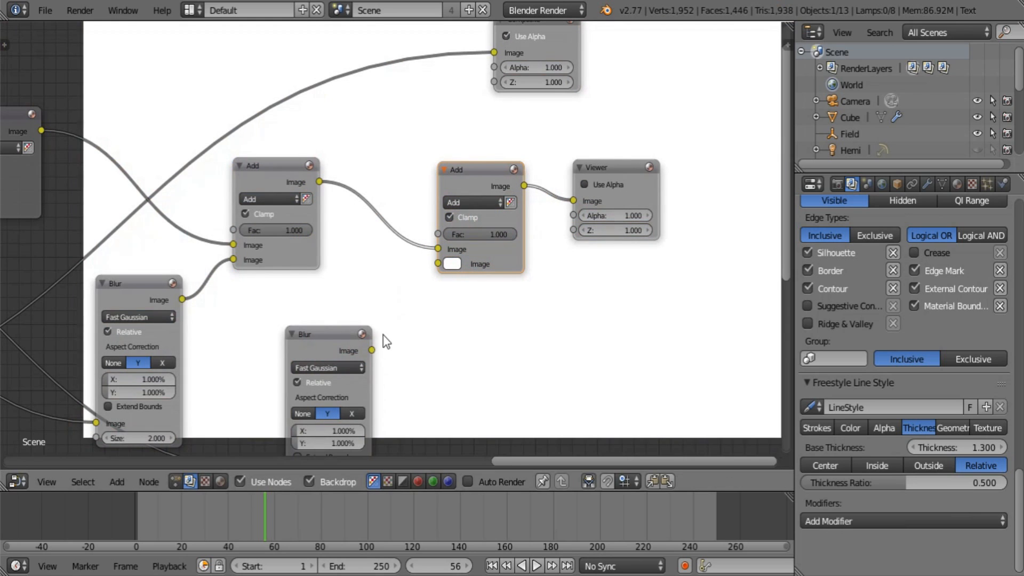
drag(372, 349, 438, 262)
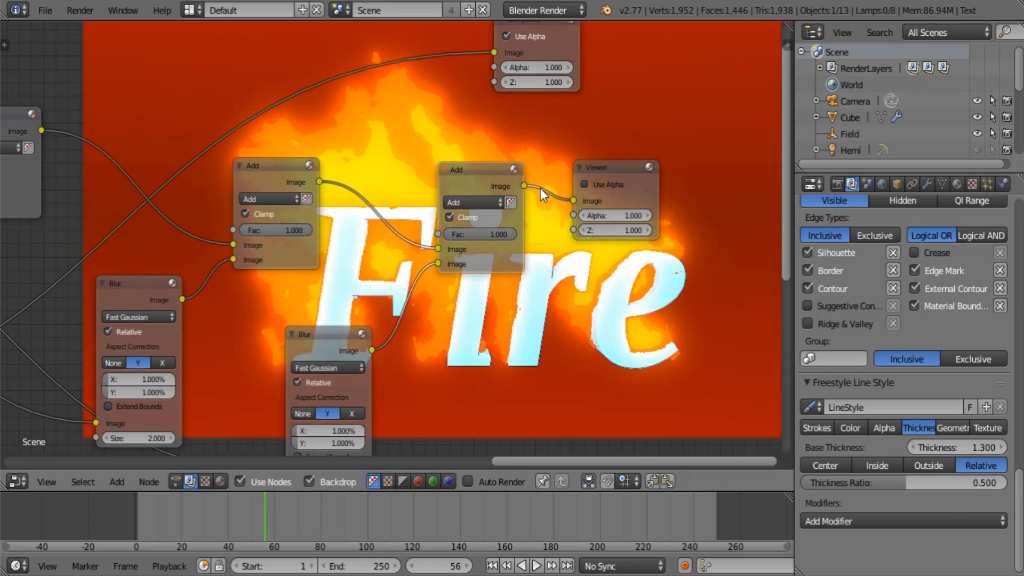
- Shift the orange ColorRamp's stop at position 0.241 to a redder orange with a hue of 0.076
middle_drag(540, 188, 466, 222)
drag(466, 222, 548, 224)
middle_drag(175, 281, 575, 261)
middle_drag(57, 262, 378, 261)
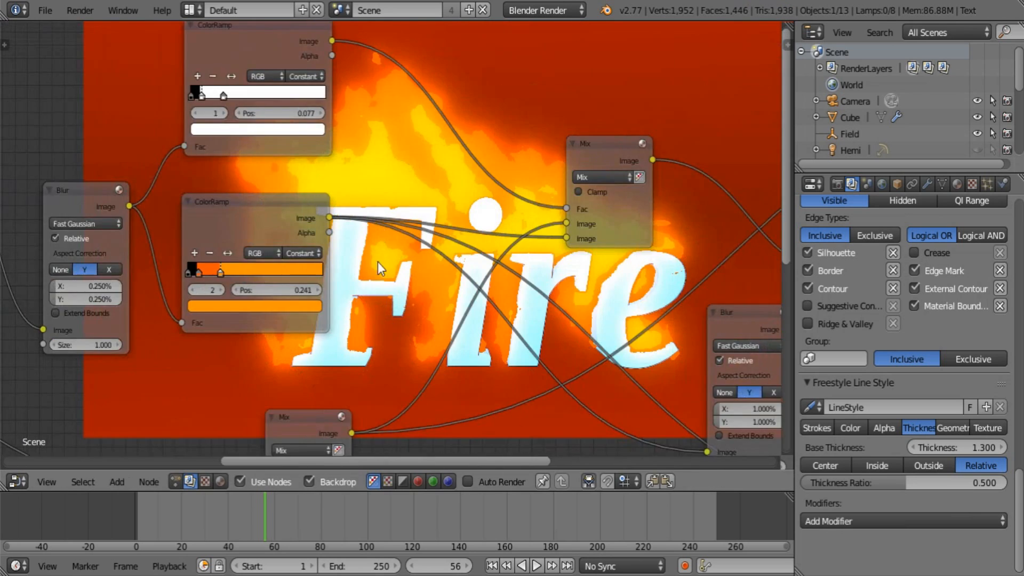
middle_drag(521, 260, 545, 369)
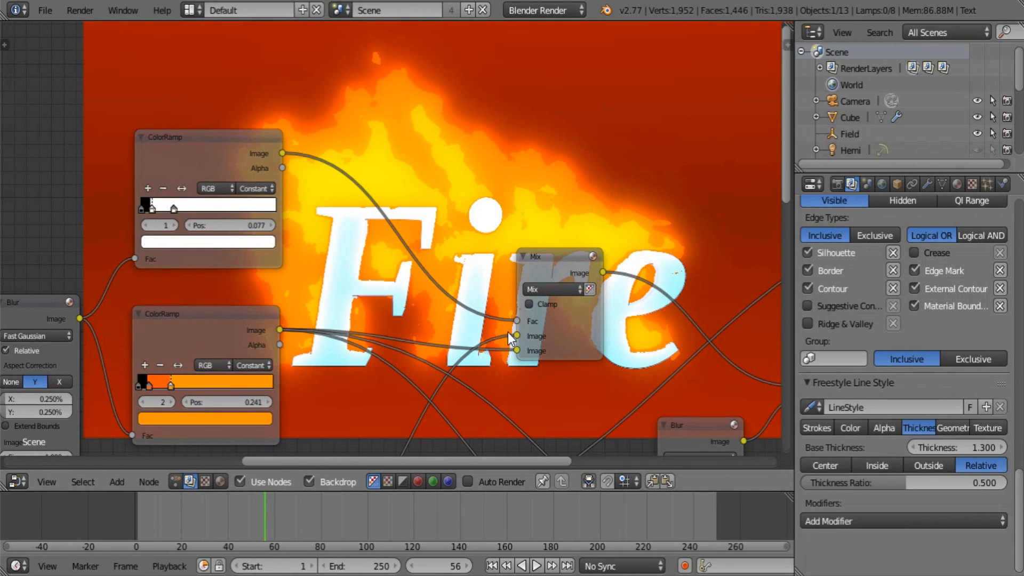
middle_drag(375, 297, 563, 251)
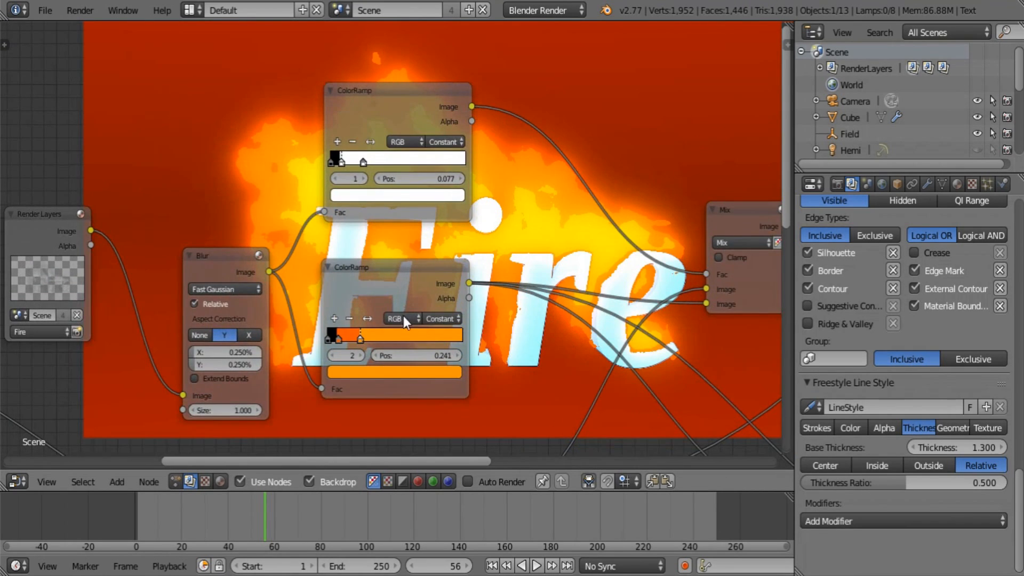
middle_drag(519, 331, 649, 348)
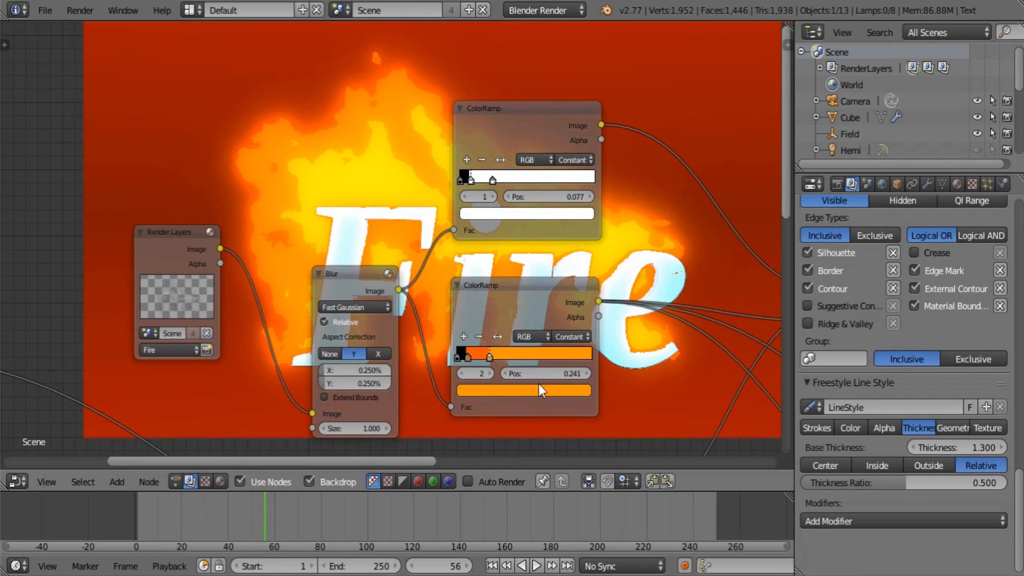
scroll(538, 384, up, 2)
click(527, 372)
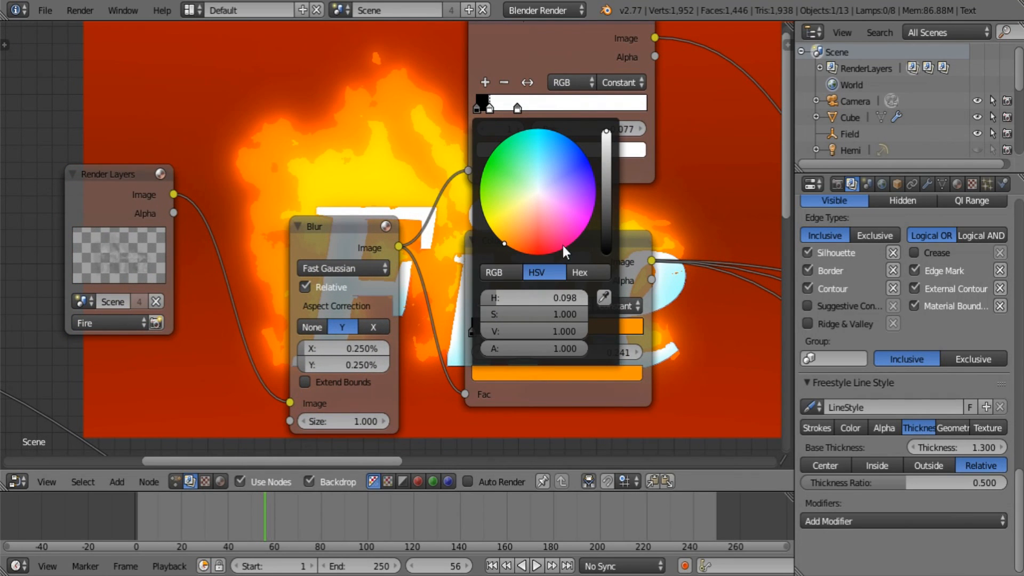
mouse_move(607, 135)
mouse_down()
mouse_move(606, 153)
mouse_move(606, 130)
mouse_up()
drag(504, 242, 512, 248)
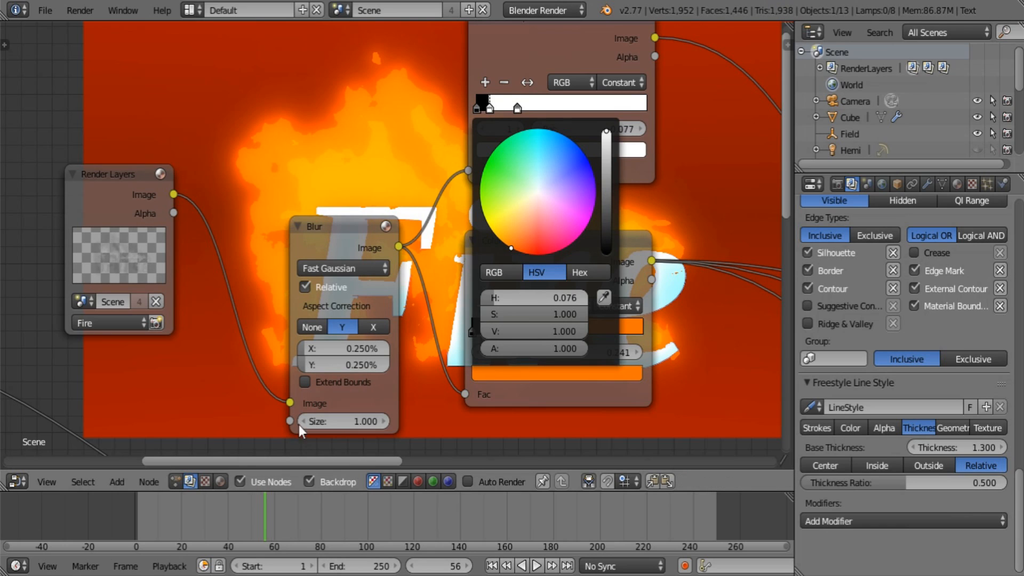
- Shift the orange ColorRamp's stop at position 0.077 to a redder orange
click(486, 332)
click(493, 375)
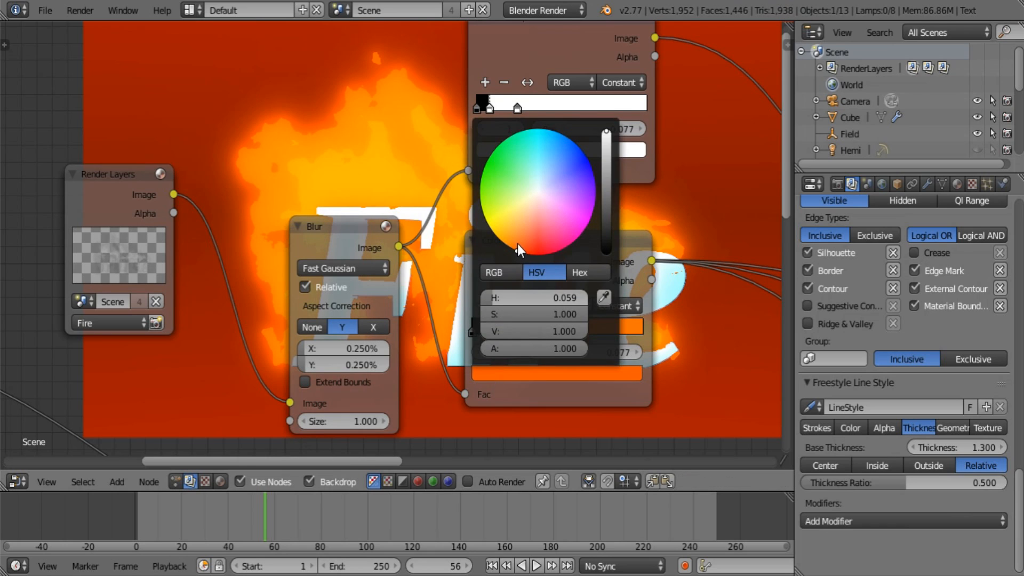
click(519, 248)
drag(519, 250, 520, 251)
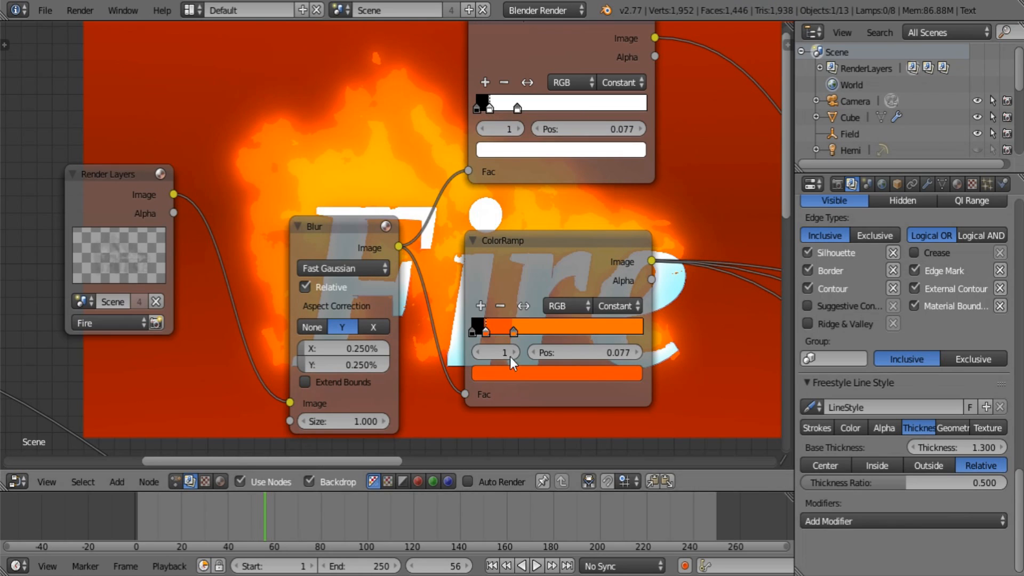
- Shift the orange ColorRamp's stop at position 0.241 slightly toward a yellower orange
click(513, 327)
click(522, 374)
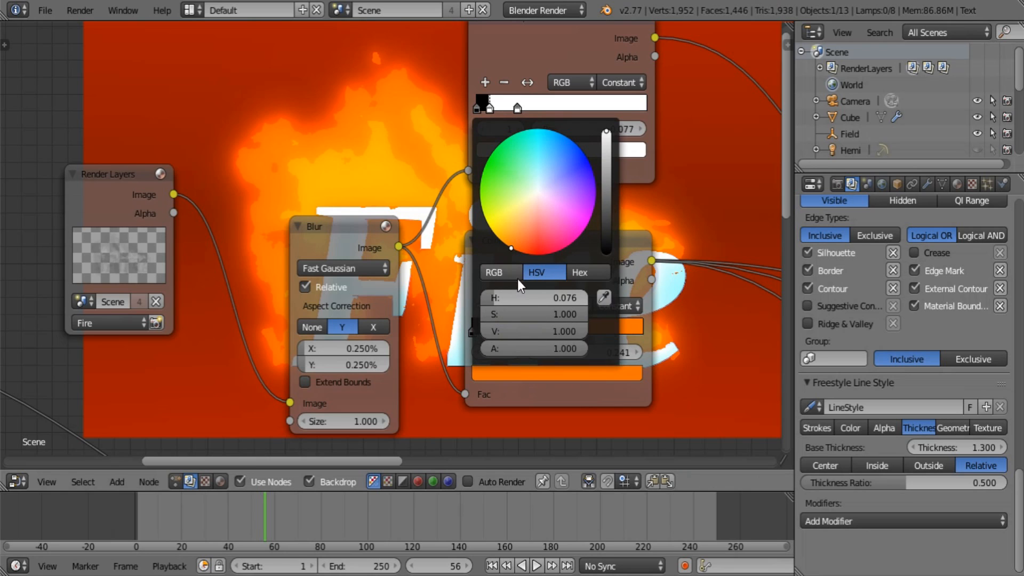
drag(511, 248, 507, 245)
- Examine the glow node chain and the recoloured fire in the backdrop
middle_drag(775, 386, 339, 274)
key(a)
scroll(424, 300, down, 5)
key(a)
middle_drag(466, 296, 276, 281)
middle_drag(516, 321, 277, 340)
scroll(276, 340, down, 5)
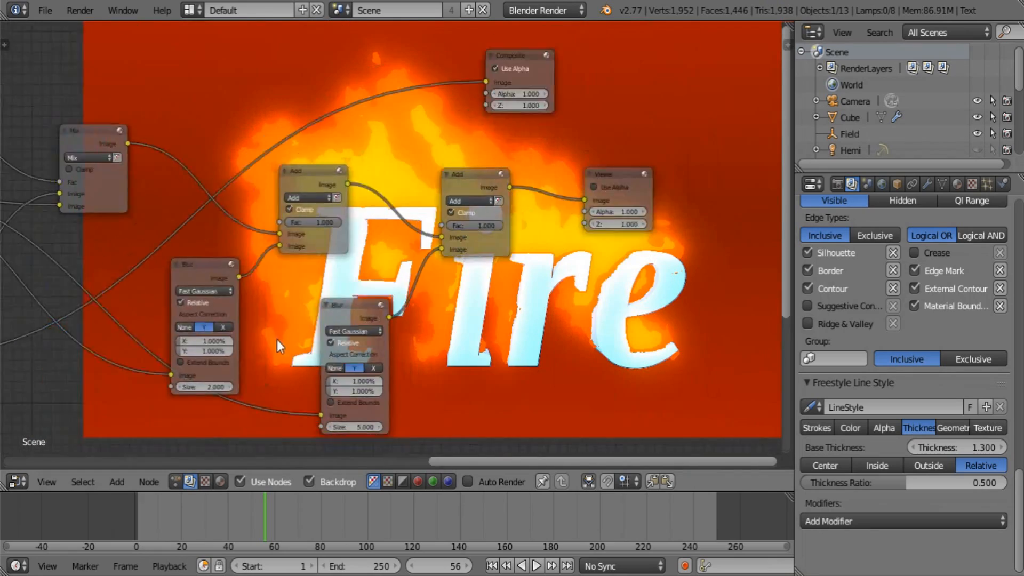
middle_drag(346, 420, 619, 366)
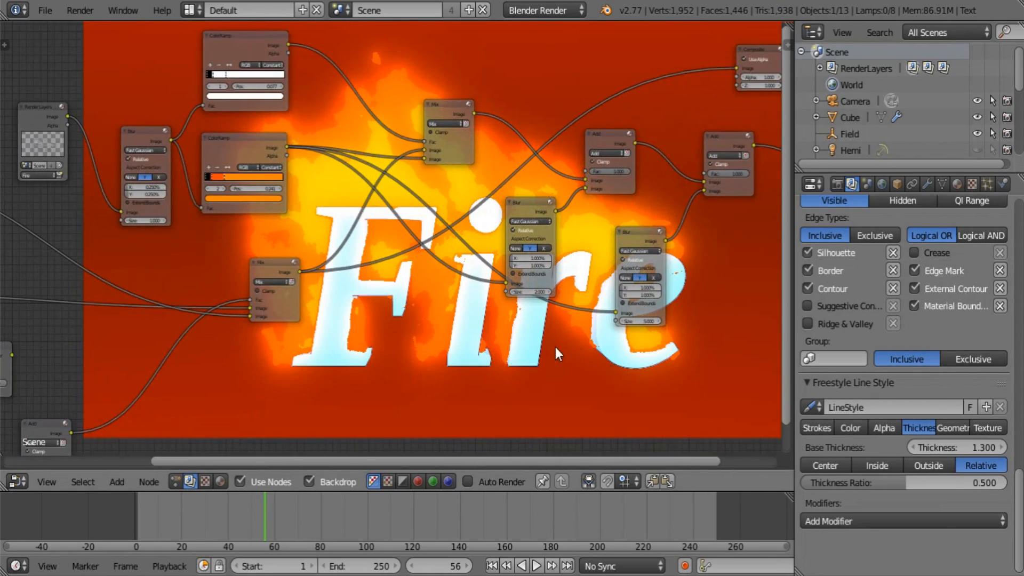
middle_drag(555, 346, 462, 335)
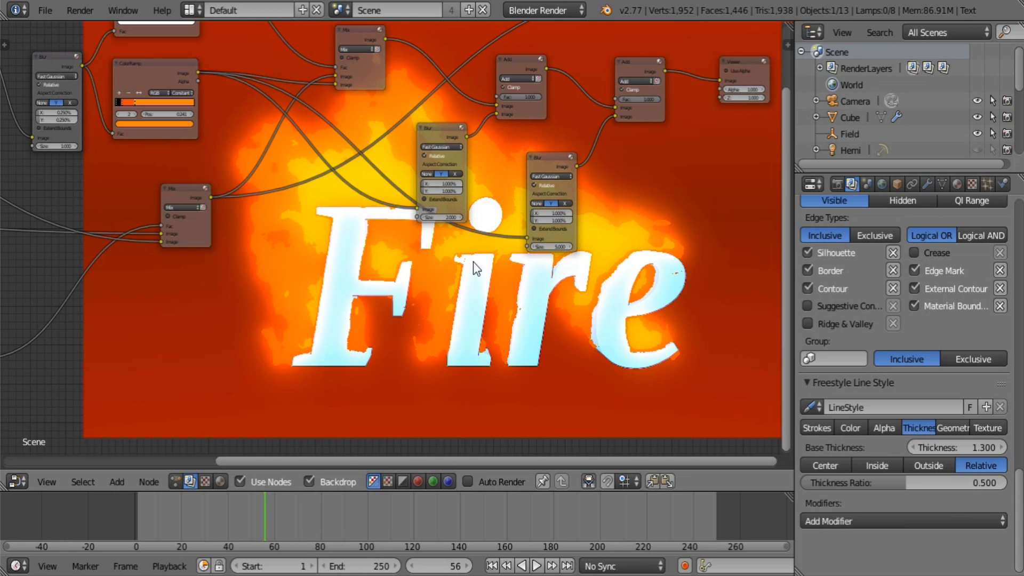
middle_drag(472, 261, 311, 193)
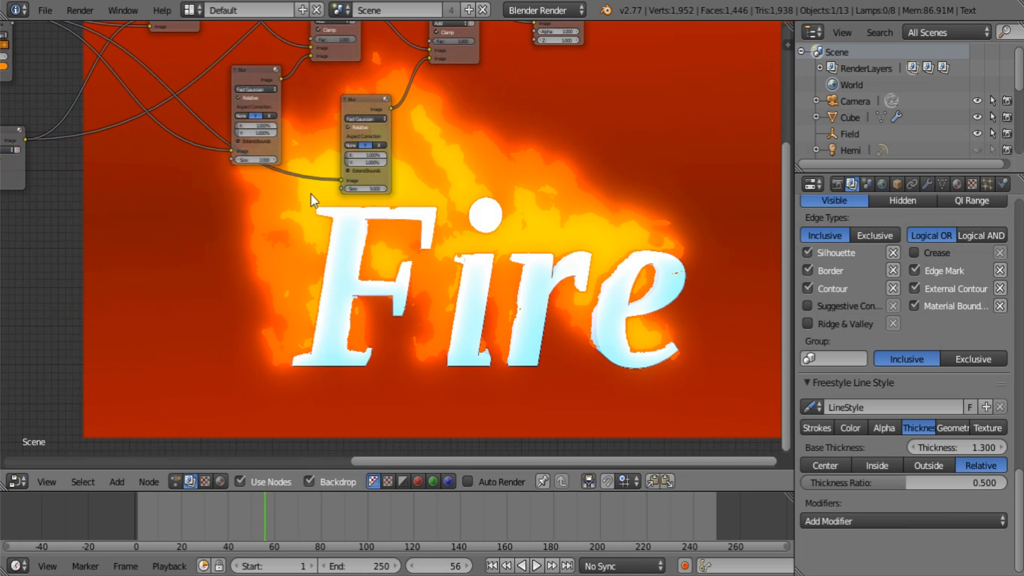
- Add a Mix node and place it in free space past the second glow Blur node
middle_drag(325, 233, 493, 333)
scroll(482, 314, up, 3)
middle_drag(326, 308, 356, 215)
key(shift+a)
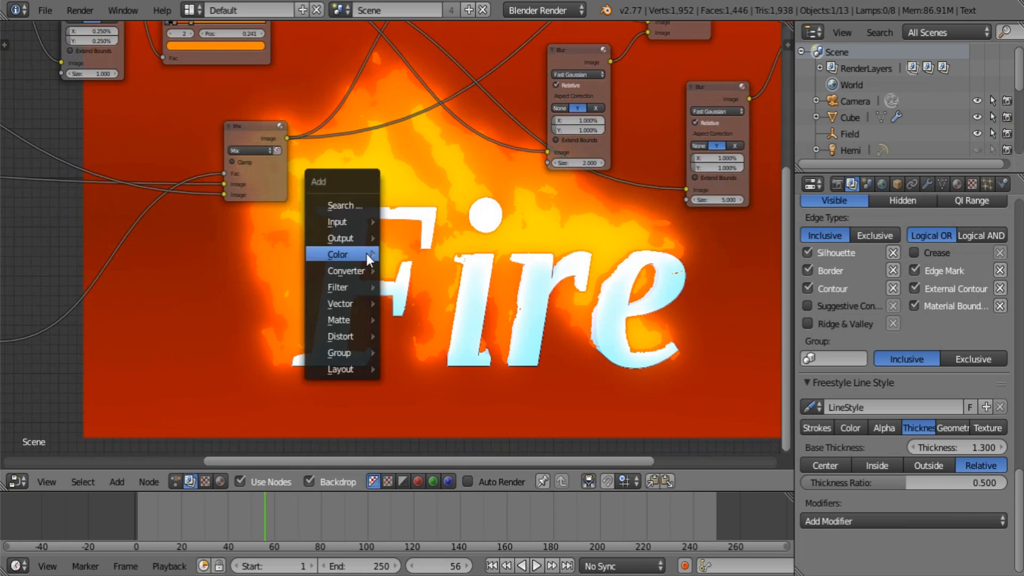
mouse_move(379, 250)
click(410, 254)
click(393, 212)
scroll(389, 304, down, 3)
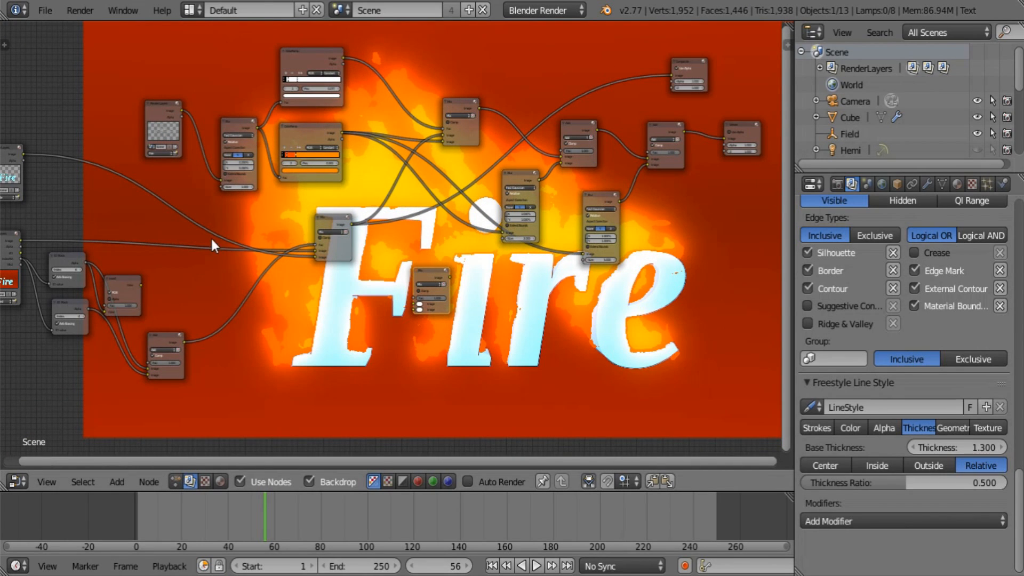
middle_drag(210, 237, 310, 221)
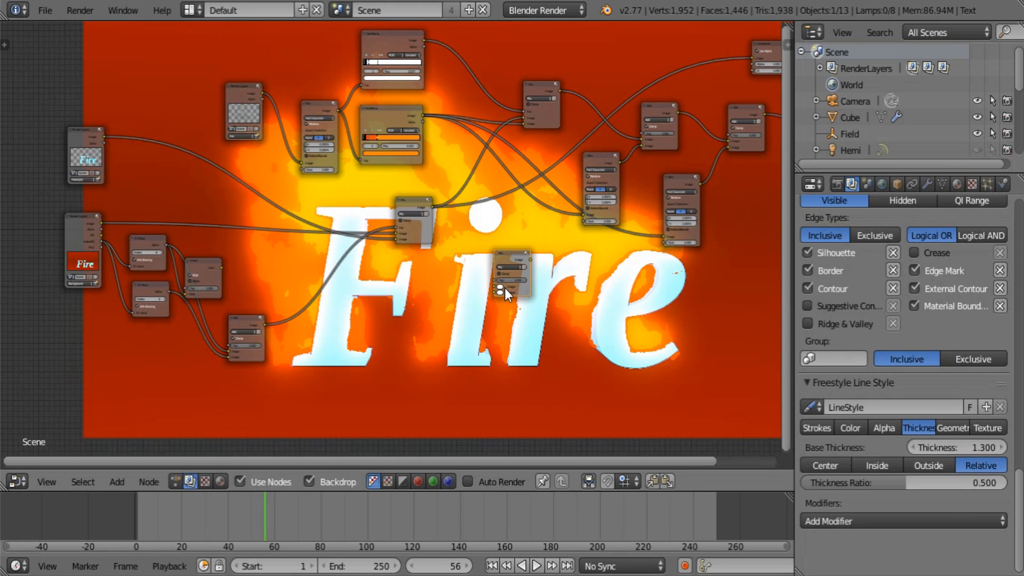
middle_drag(509, 291, 412, 327)
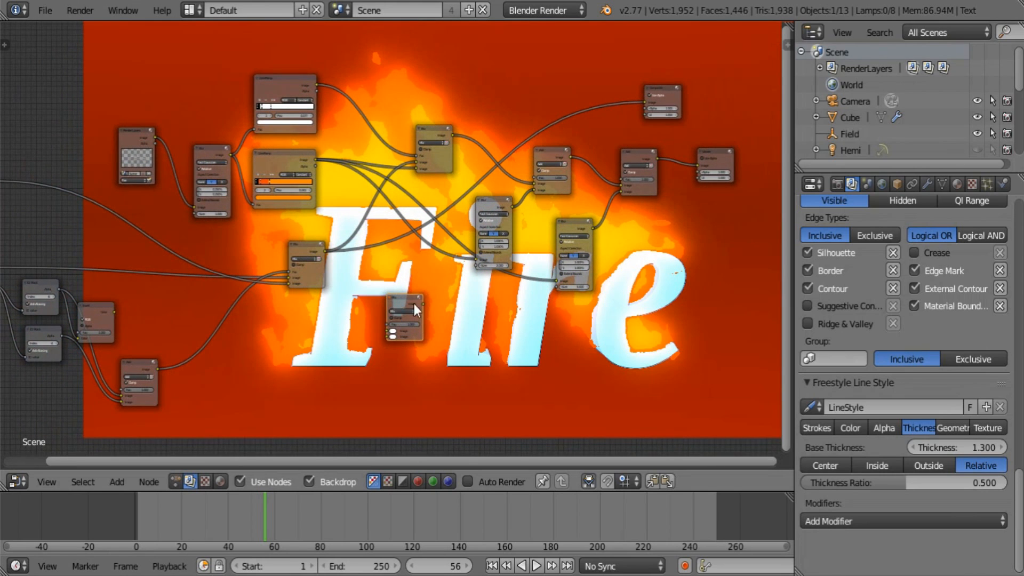
drag(409, 302, 686, 261)
- Link the Invert node's Color output to the new Mix node's Fac input
scroll(479, 351, up, 2)
middle_drag(235, 338, 316, 302)
middle_drag(420, 353, 343, 351)
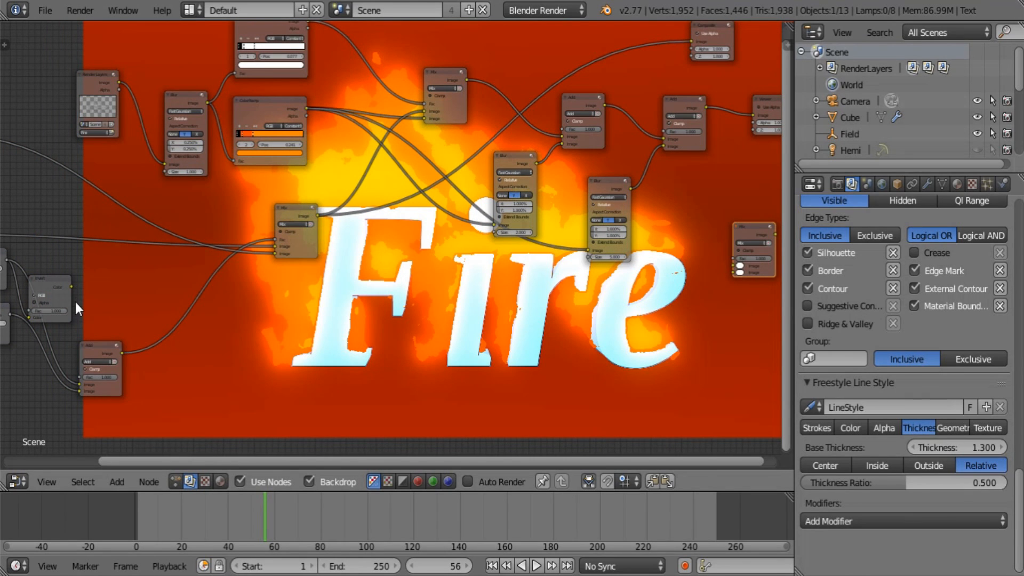
drag(72, 286, 737, 261)
- Wire the new Mix node between the last Add node and the Viewer, using the Mix's first image input
middle_drag(646, 303, 390, 398)
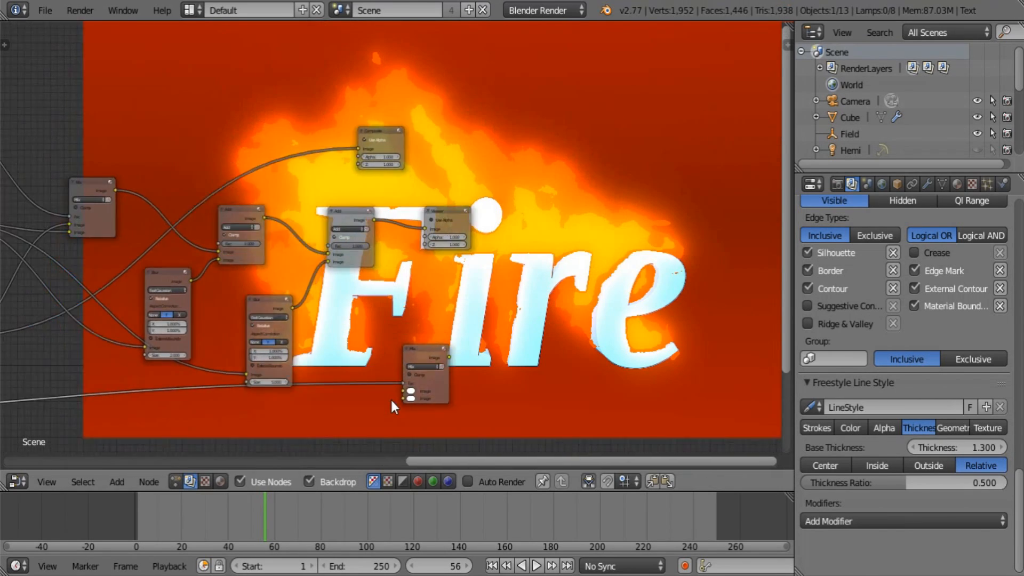
scroll(398, 399, up, 3)
drag(426, 405, 483, 288)
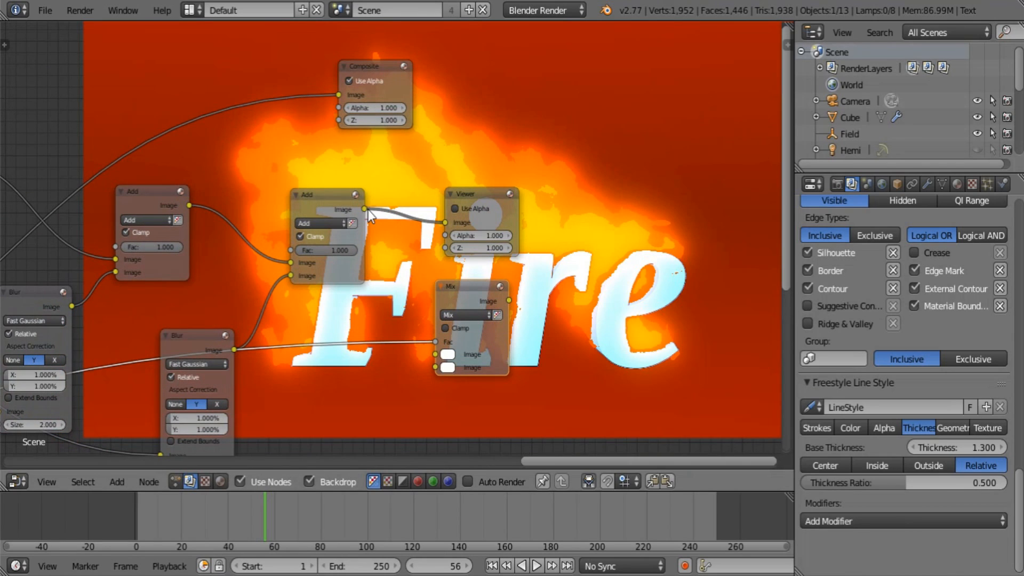
drag(367, 208, 374, 257)
drag(437, 357, 436, 354)
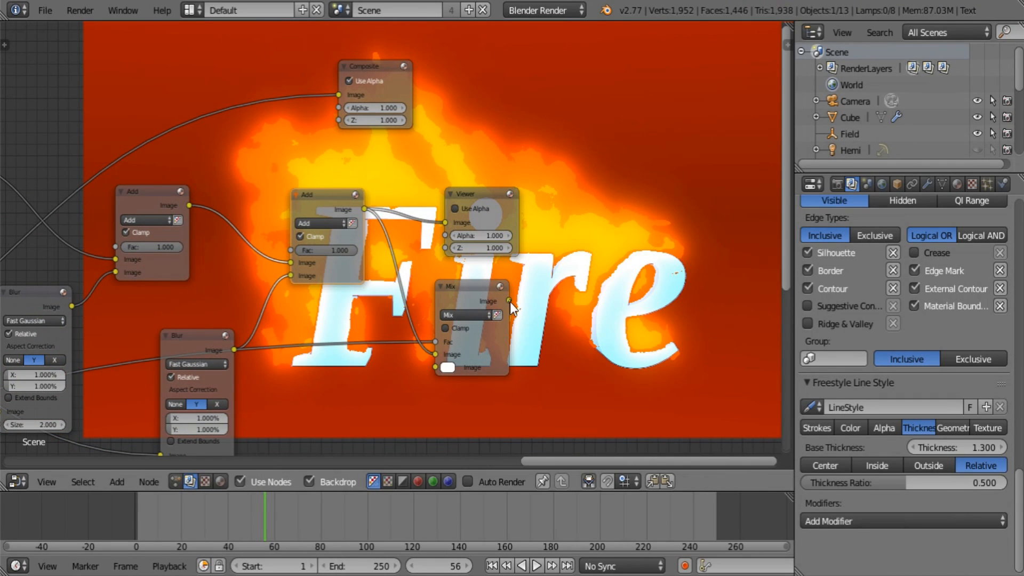
drag(510, 300, 650, 195)
scroll(373, 319, down, 4)
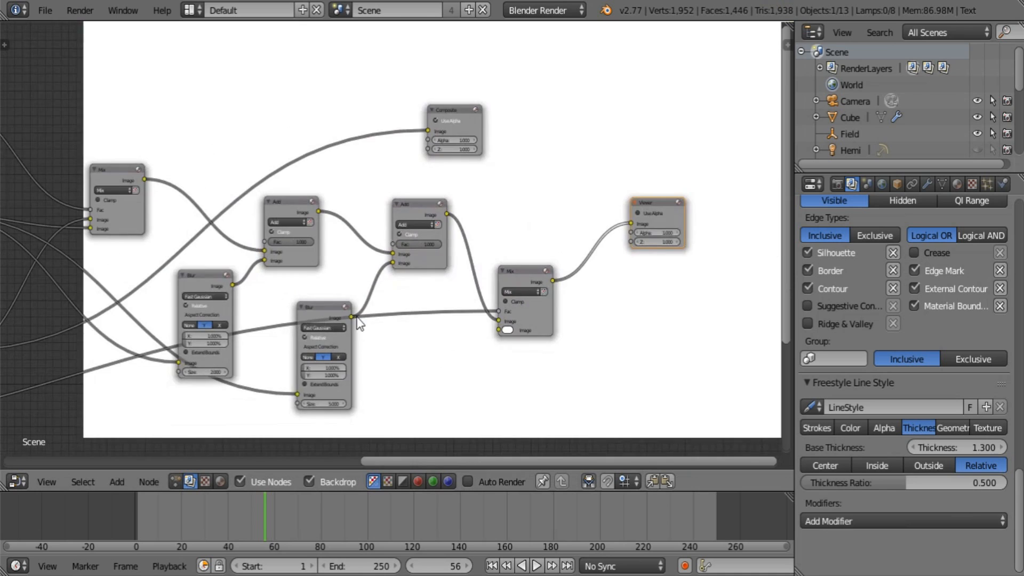
- Link the Freestyle render layer's image output to the new Mix node's second image input
middle_drag(142, 216, 193, 202)
middle_drag(107, 235, 203, 204)
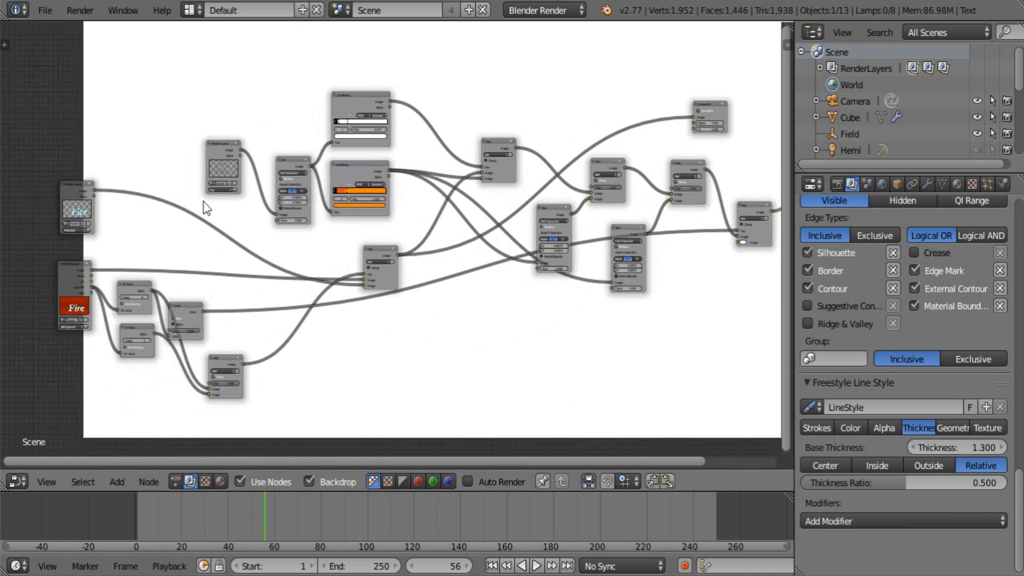
scroll(182, 215, down, 3)
drag(157, 201, 669, 249)
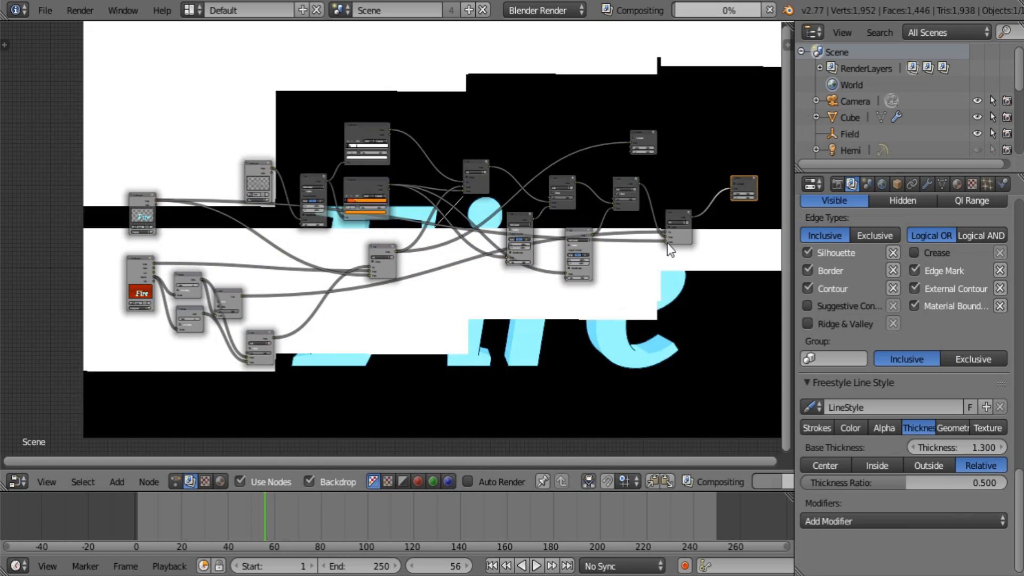
scroll(440, 321, up, 3)
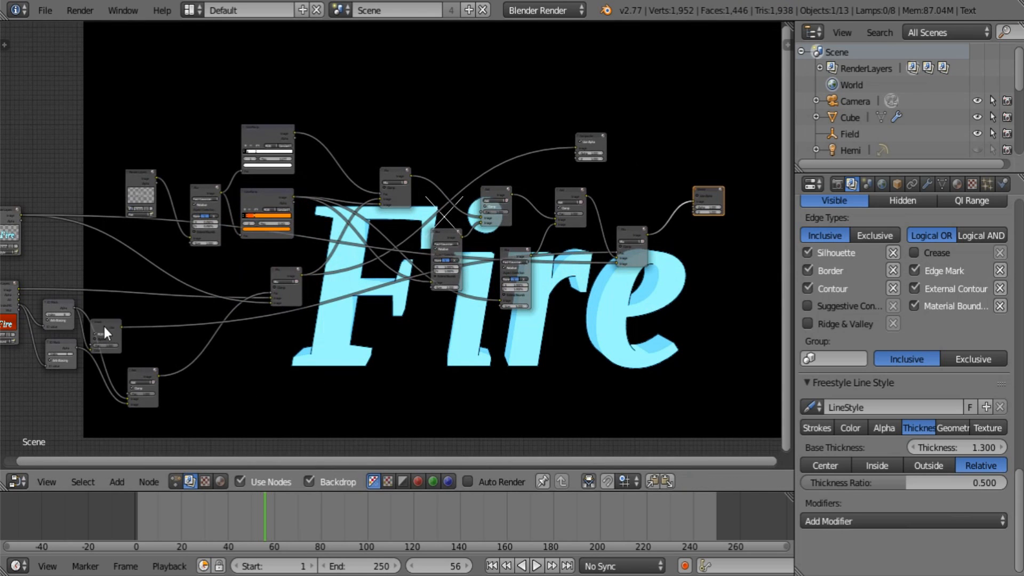
- Move the Invert node from beside the ID Mask nodes to just before the new Mix node
drag(104, 326, 326, 359)
middle_drag(113, 428, 356, 366)
scroll(356, 365, up, 8)
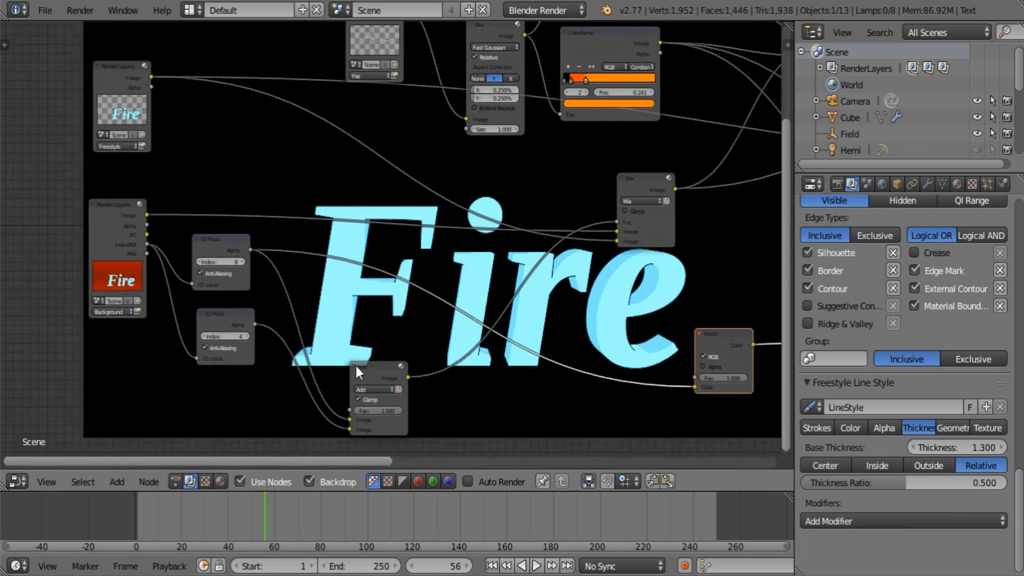
middle_drag(547, 292, 129, 344)
scroll(323, 376, down, 6)
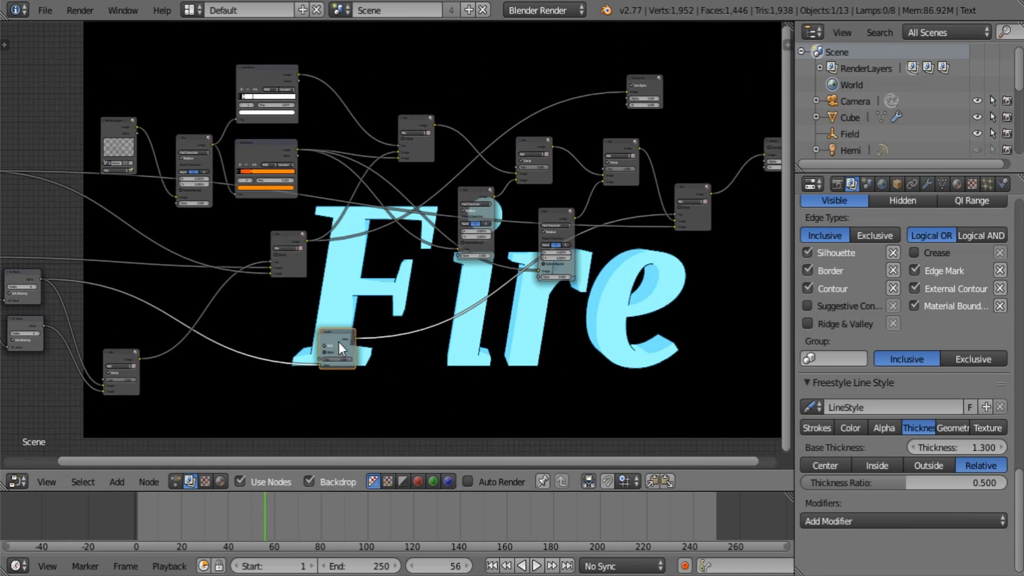
drag(338, 342, 613, 281)
middle_drag(616, 301, 367, 363)
scroll(367, 363, up, 7)
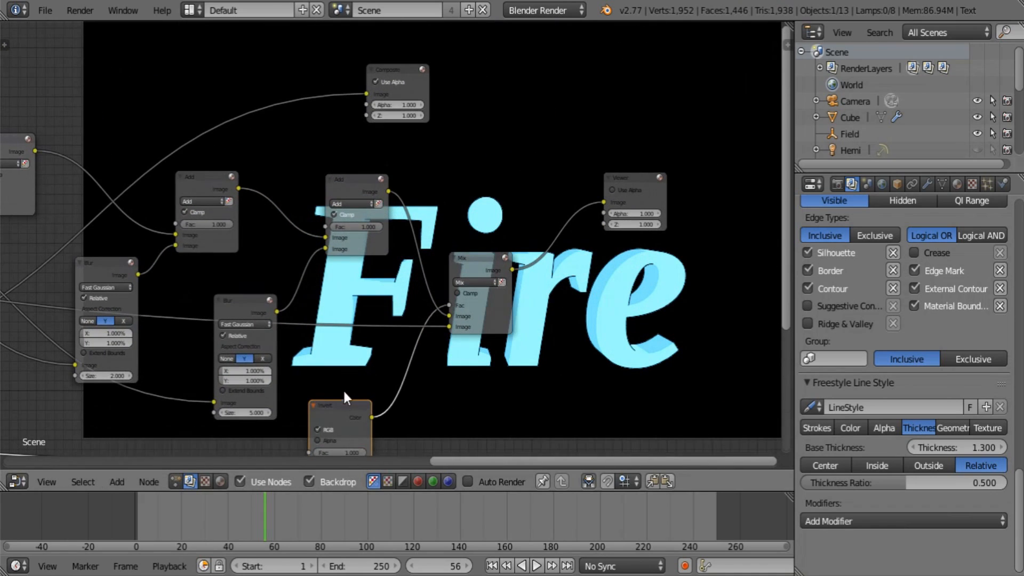
drag(350, 403, 387, 344)
- Swap the new Mix node's two image inputs so Freestyle feeds the first and the last Add feeds the second
middle_drag(467, 350, 432, 355)
scroll(422, 393, up, 2)
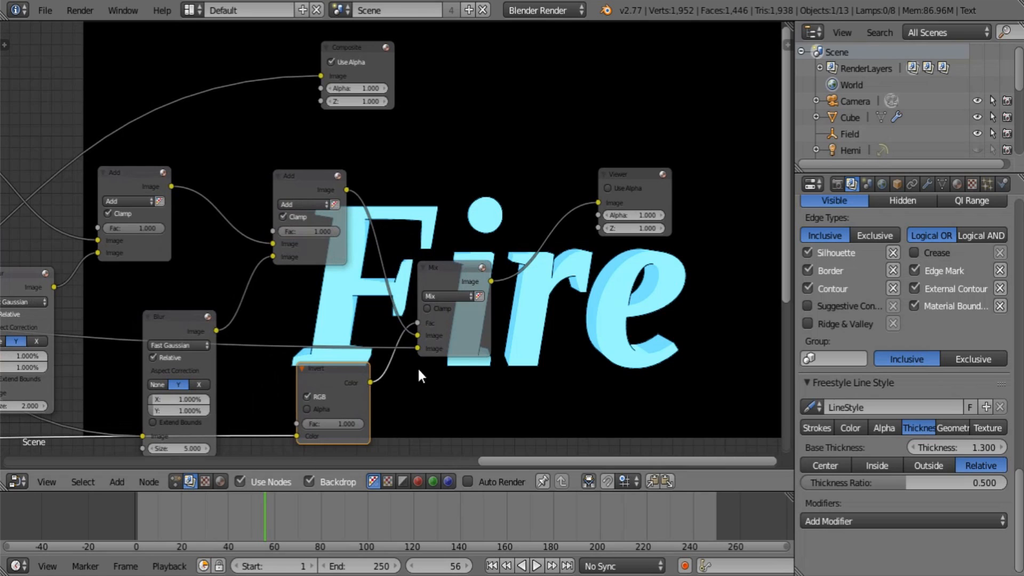
drag(418, 349, 420, 334)
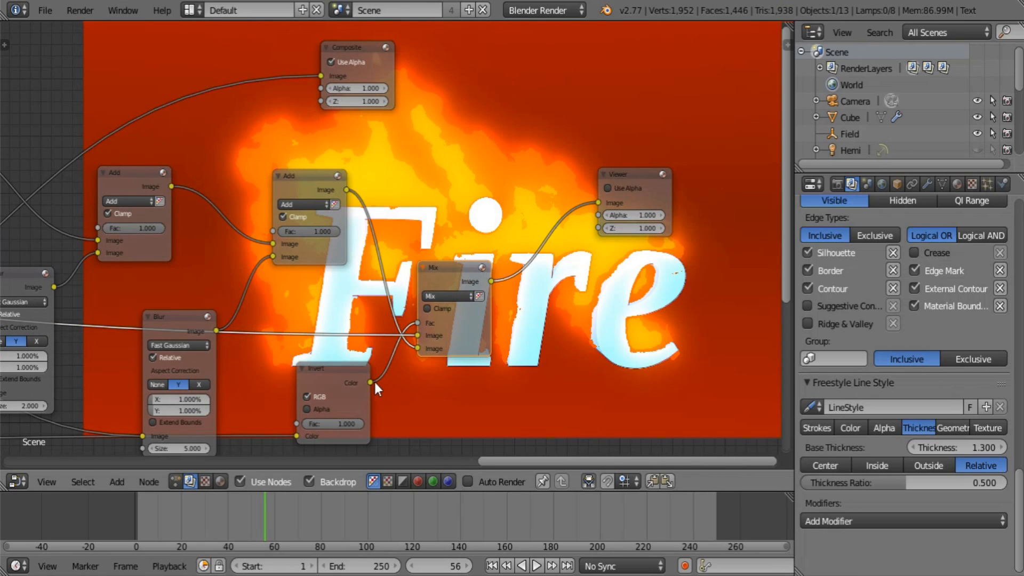
- Link the Invert node's Color output to the Viewer and move the Invert node below the Mix node
drag(370, 383, 704, 172)
middle_drag(375, 340, 470, 291)
scroll(443, 351, down, 2)
middle_drag(352, 409, 458, 353)
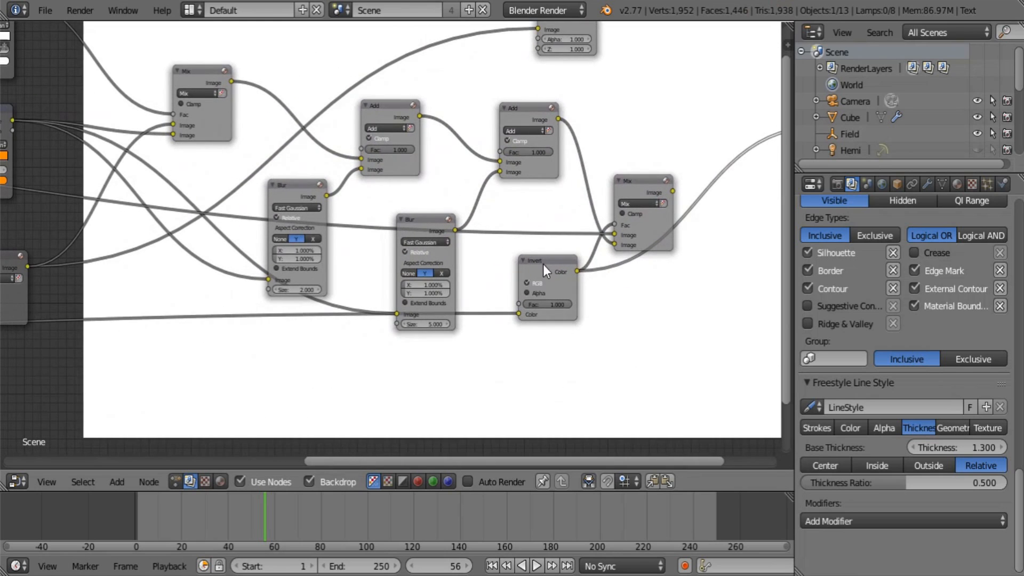
drag(542, 264, 525, 324)
- Trace the Invert node's input link back to the index 6 ID Mask and check the mask's connections
middle_drag(160, 352, 373, 325)
middle_drag(287, 383, 496, 363)
middle_drag(128, 281, 362, 312)
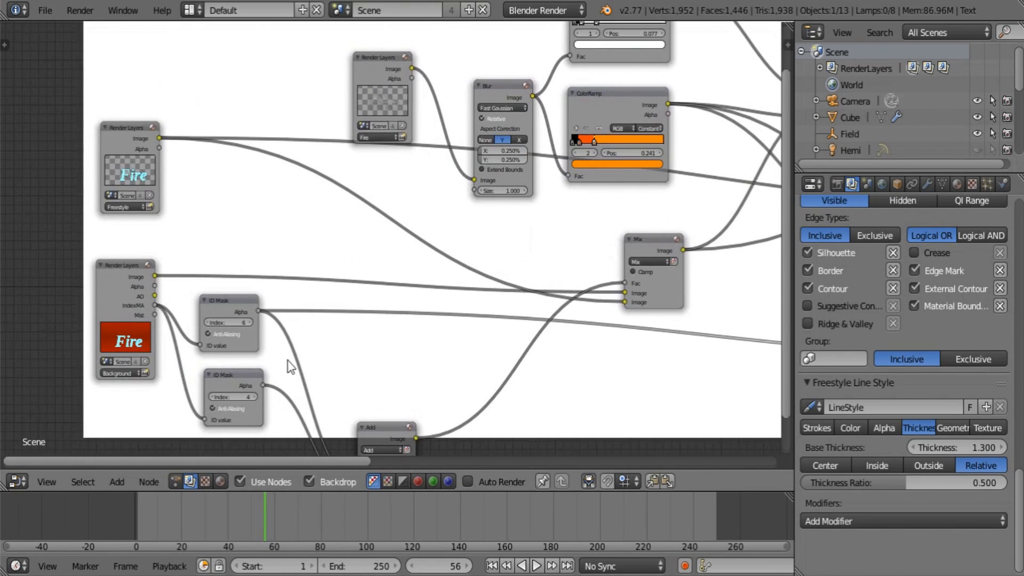
middle_drag(288, 368, 315, 331)
scroll(314, 325, up, 3)
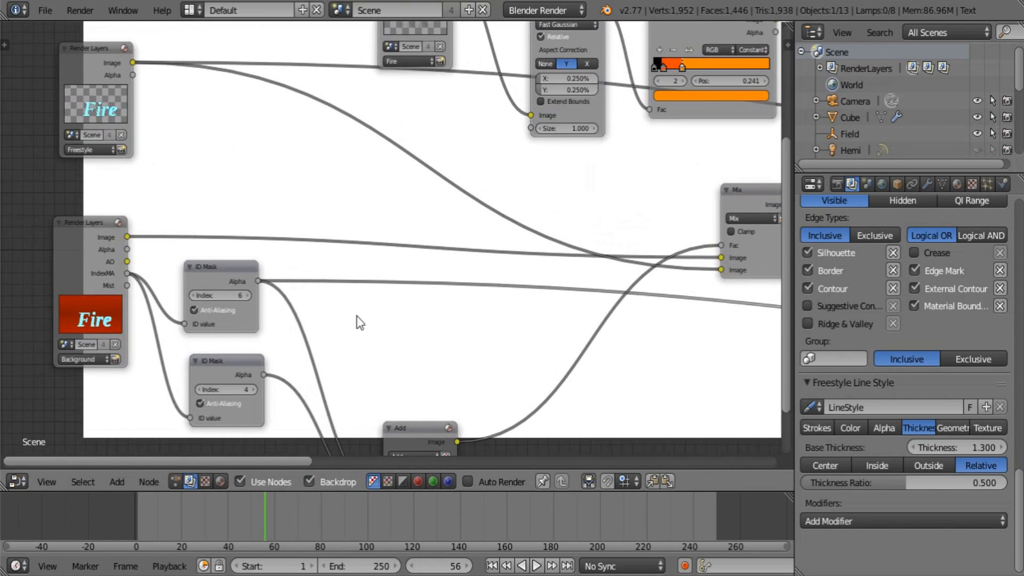
middle_drag(416, 333, 193, 314)
middle_drag(486, 304, 141, 308)
middle_drag(644, 324, 771, 331)
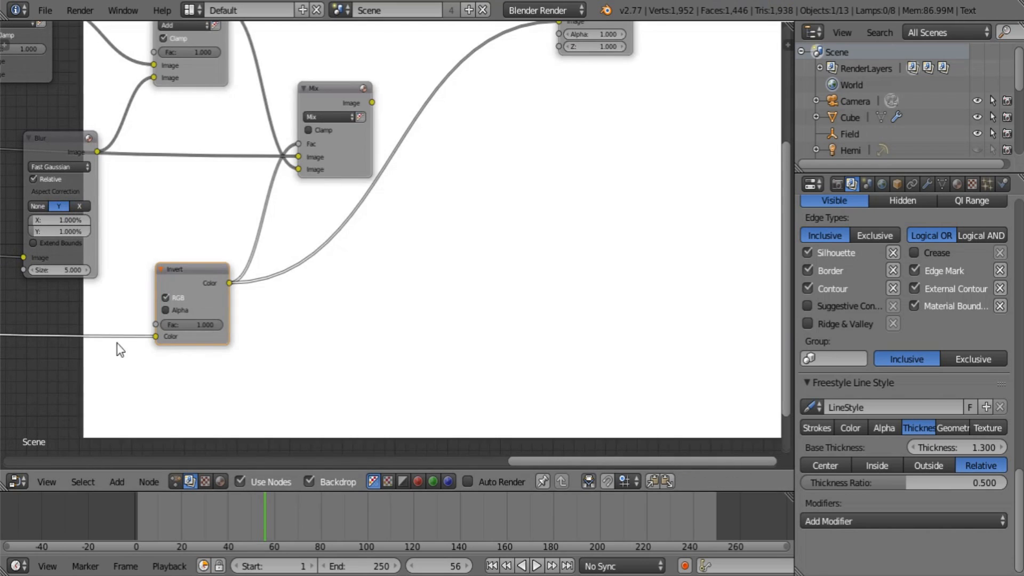
middle_drag(69, 344, 494, 302)
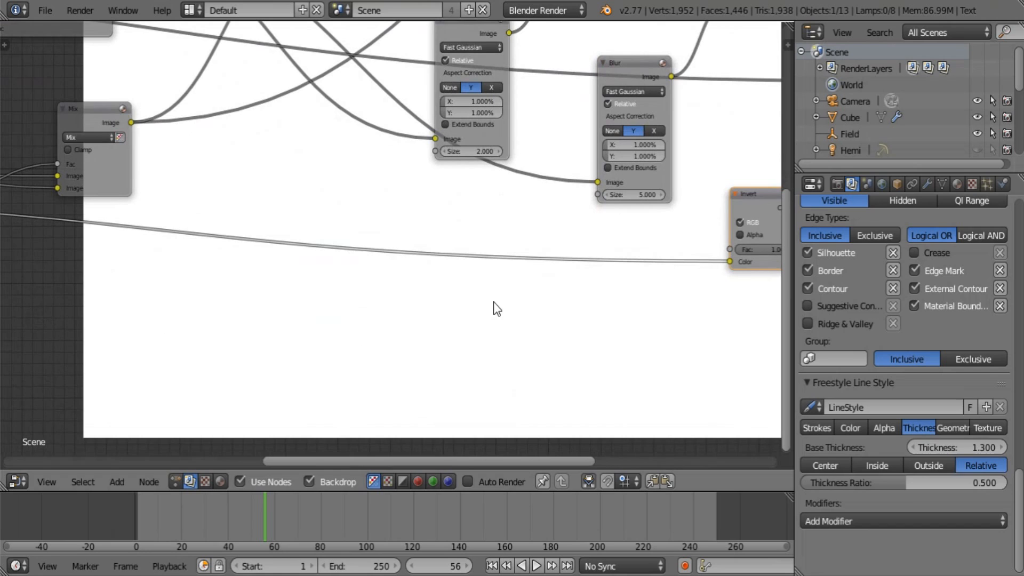
- In the 3D view, assign the Clean black.001 material to the selected faces of the text mesh and leave Edit Mode
click(958, 182)
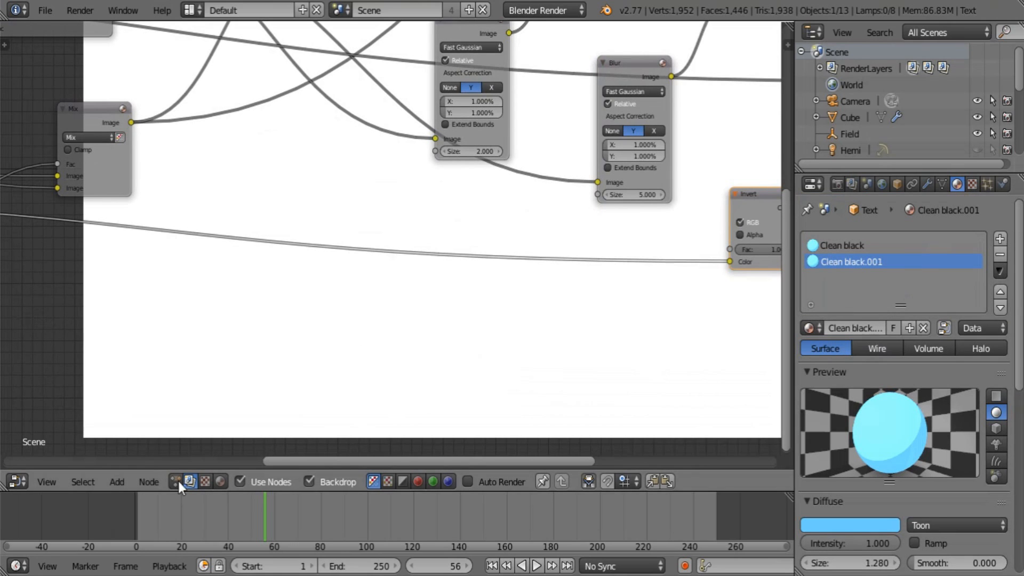
click(18, 481)
click(32, 465)
middle_drag(143, 426, 402, 398)
scroll(402, 394, up, 3)
key(Tab)
middle_drag(472, 402, 850, 289)
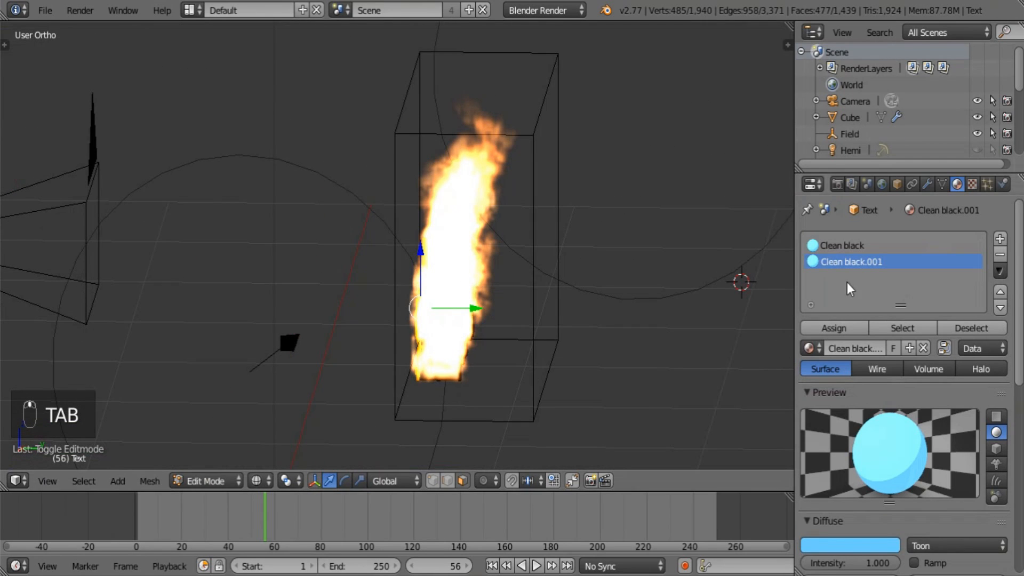
click(851, 328)
key(Tab)
- Render the current frame and return to the compositing node tree around the Viewer node
middle_drag(311, 345, 344, 393)
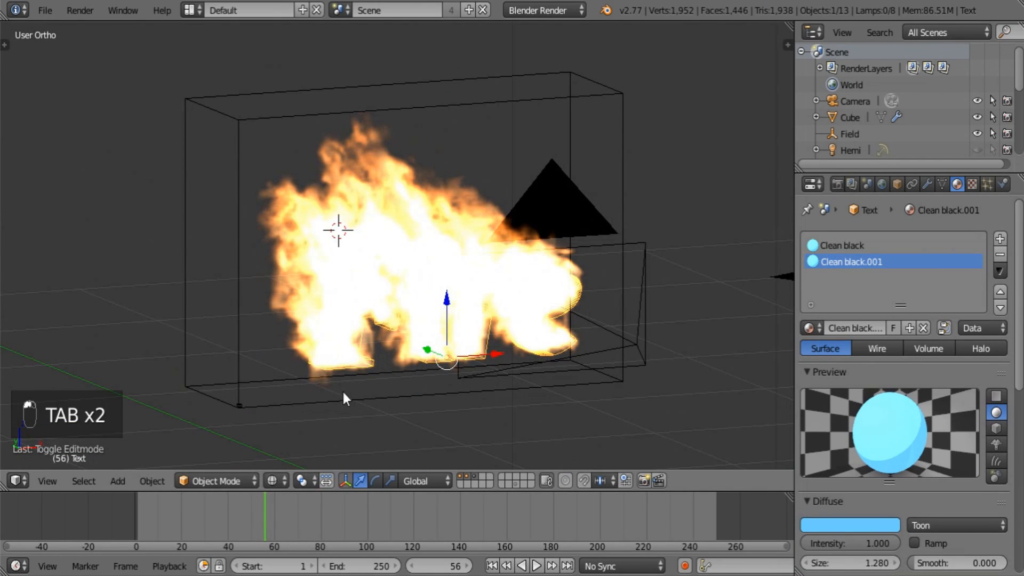
key(F12)
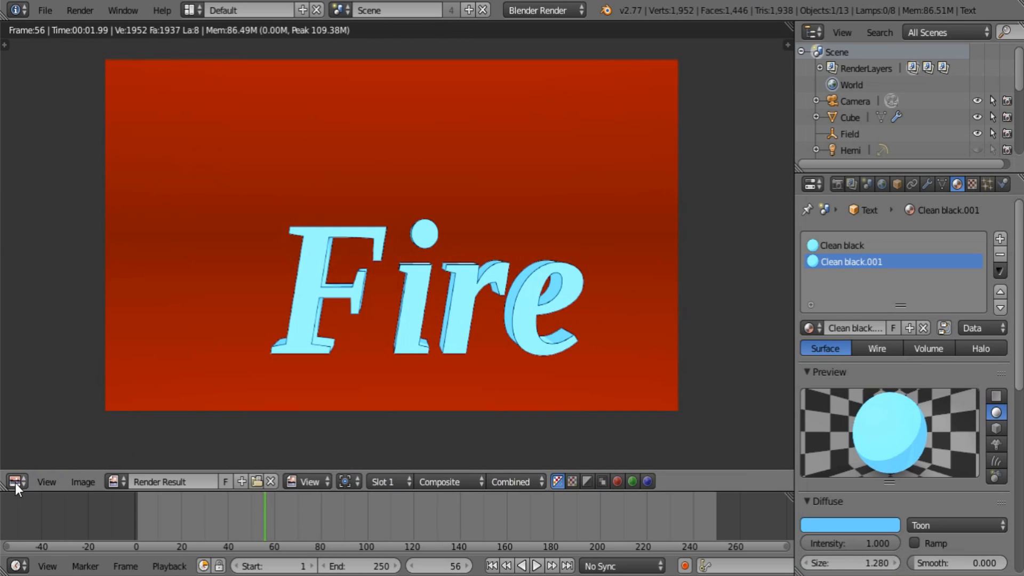
click(15, 482)
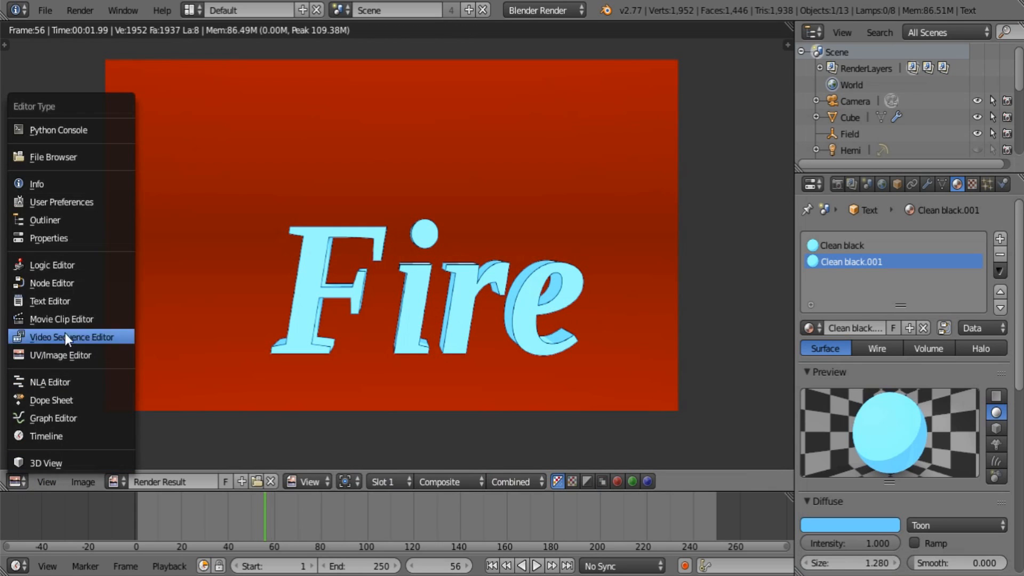
click(75, 281)
middle_drag(534, 199, 176, 386)
middle_drag(162, 298, 260, 298)
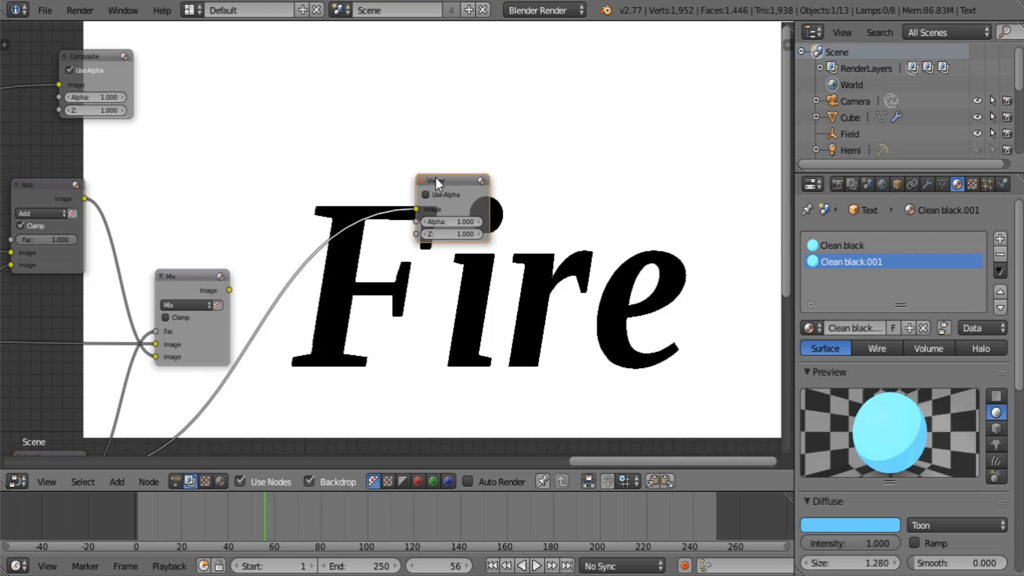
- Link the Mix node's Image output to the Viewer and spread the two nodes apart to make room between them
middle_drag(216, 384, 397, 202)
drag(385, 163, 573, 82)
middle_drag(520, 158, 435, 320)
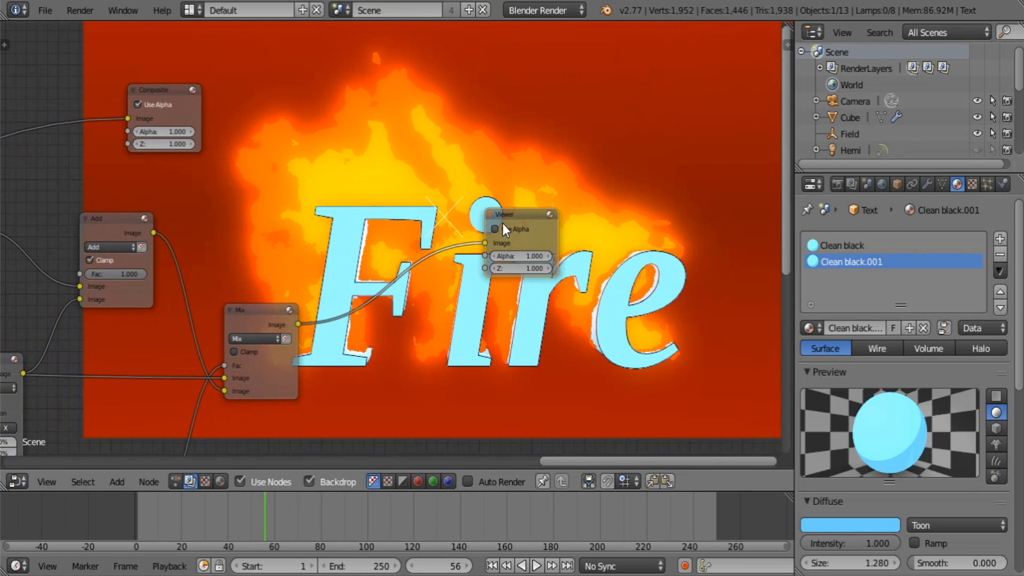
drag(508, 238, 620, 277)
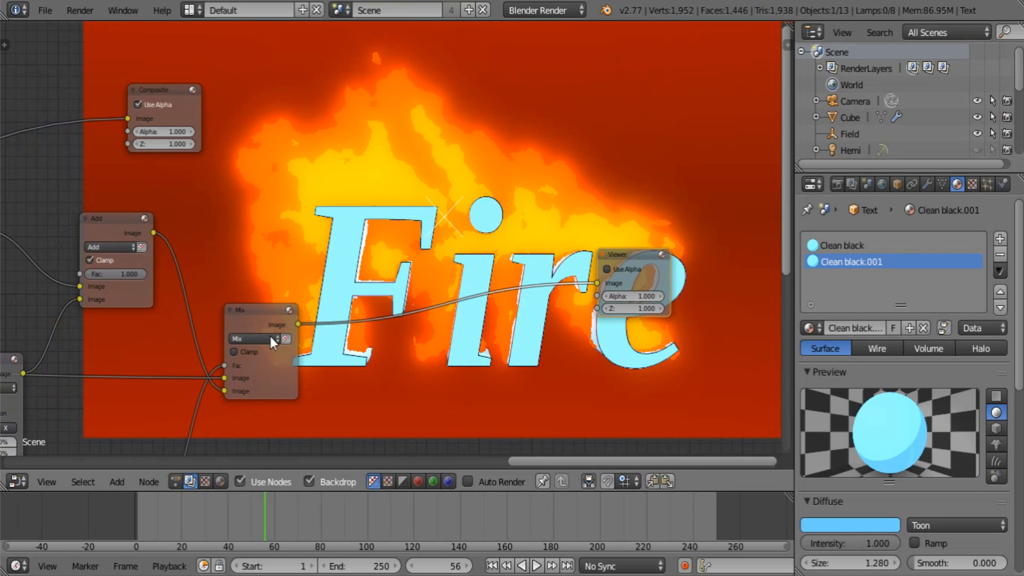
drag(255, 321, 255, 357)
- Insert a second Mix node between the Mix and Viewer nodes and link the Add node's output to its second Image input
key(shift+a)
click(407, 223)
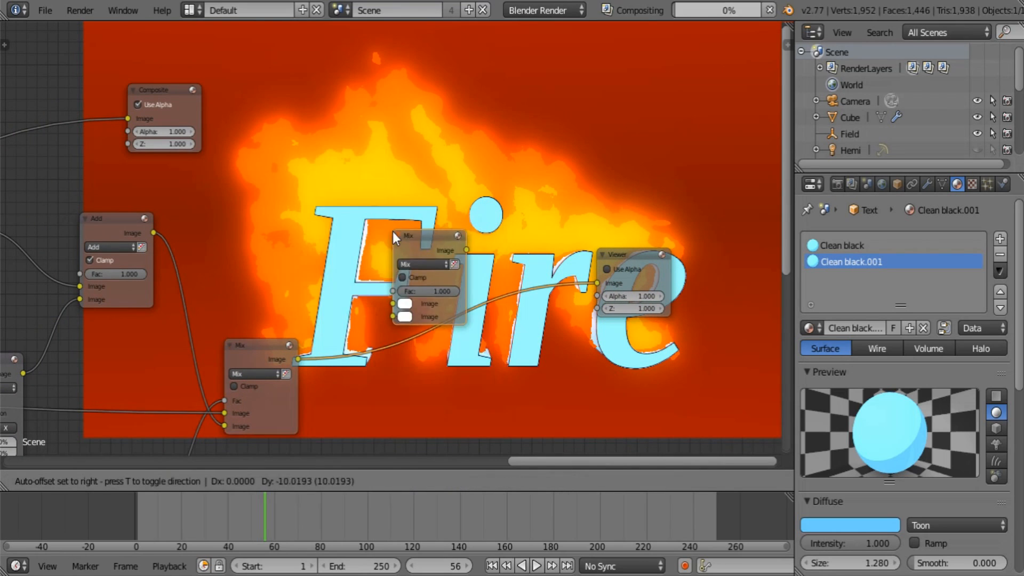
click(418, 256)
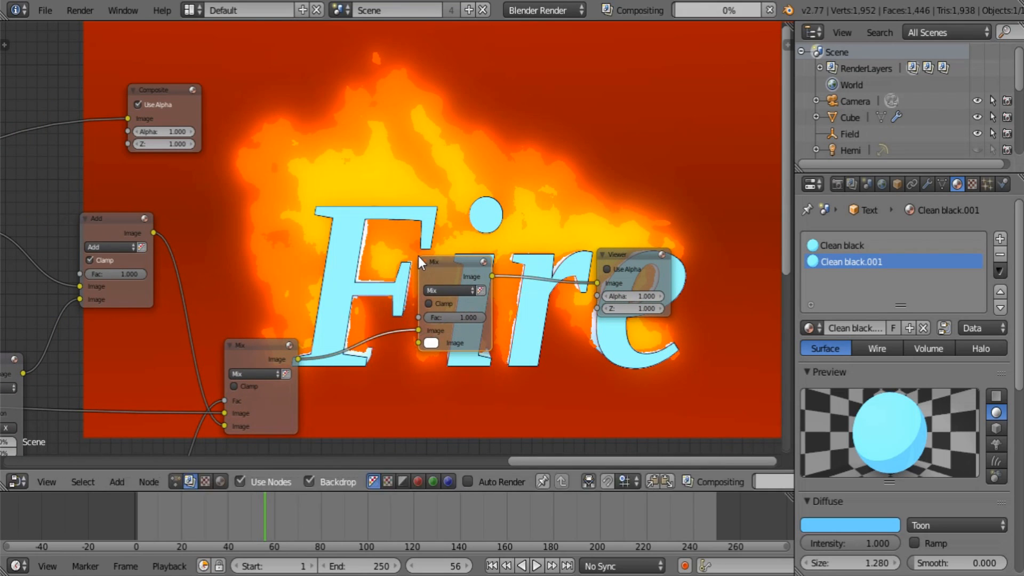
drag(151, 233, 418, 343)
- Try different Fac values on the new Mix node, including 0.000, and leave it at 0.618
drag(462, 313, 442, 312)
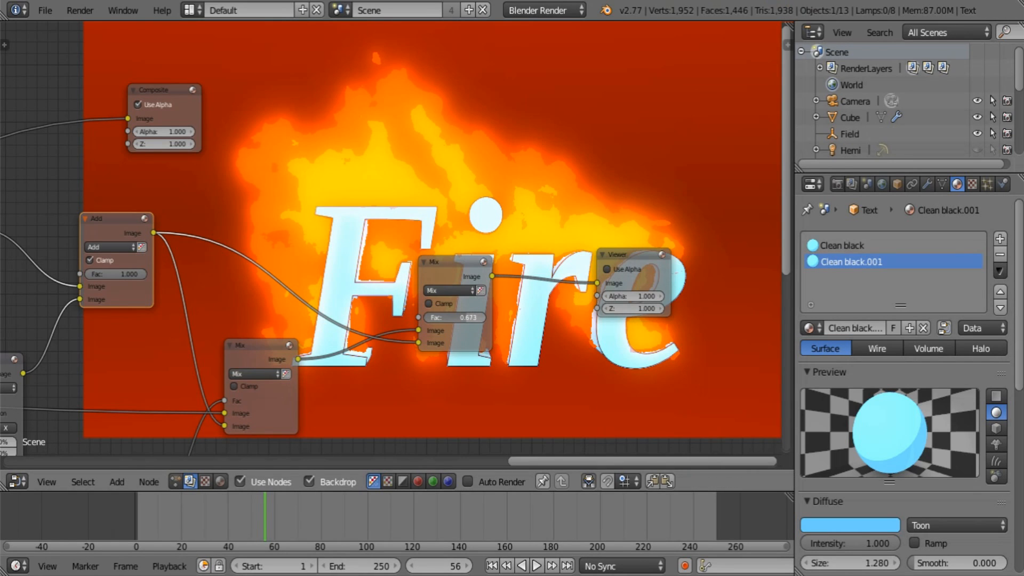
middle_drag(525, 305, 529, 376)
drag(463, 387, 422, 386)
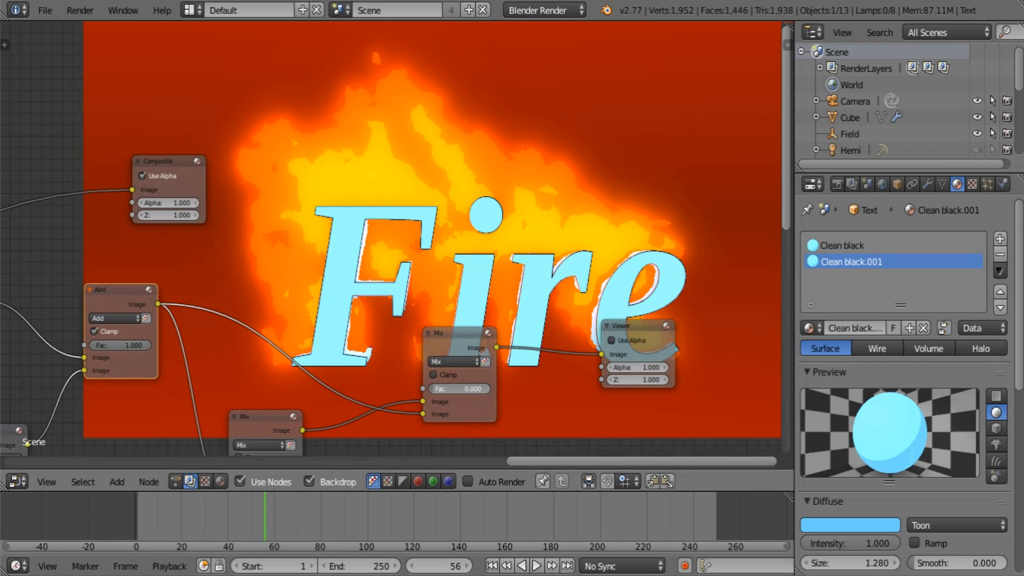
middle_drag(465, 401, 371, 405)
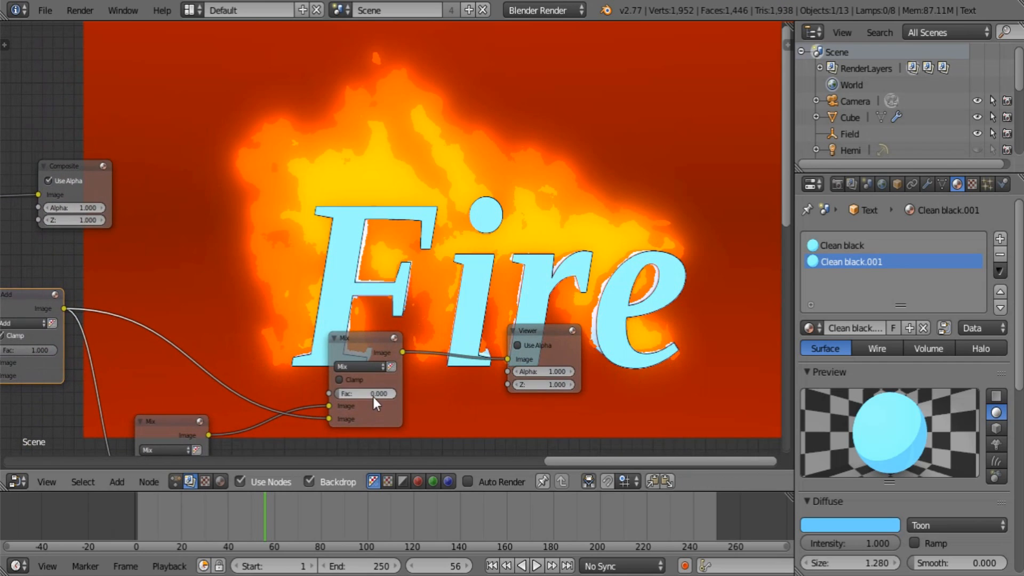
drag(373, 396, 410, 396)
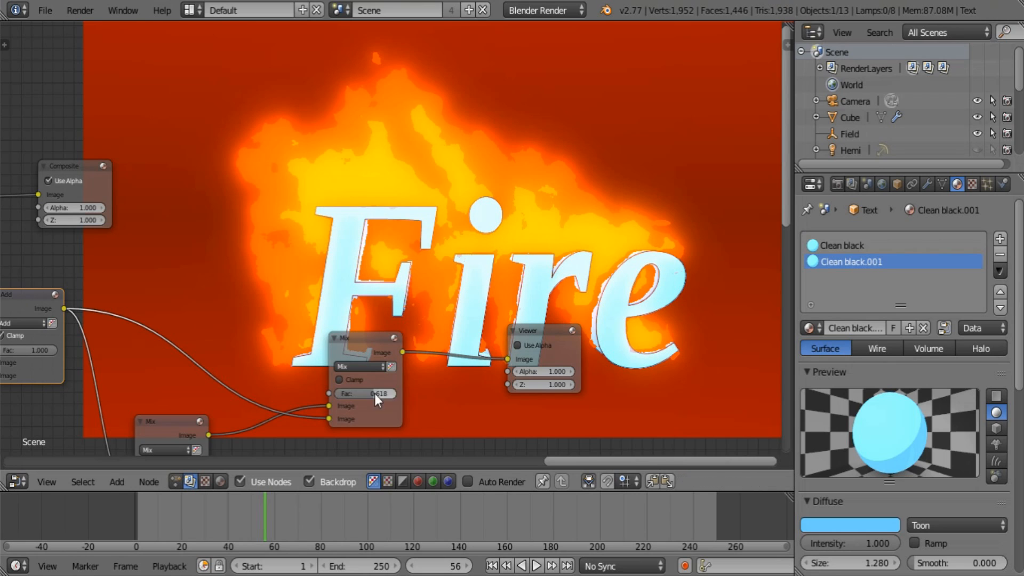
middle_drag(366, 379, 359, 475)
middle_drag(472, 411, 524, 369)
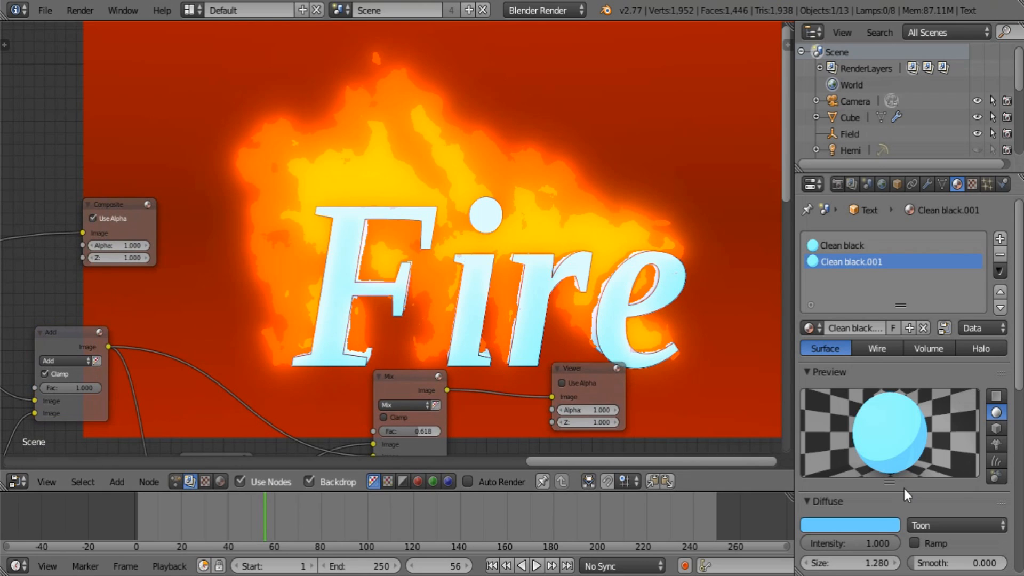
- Try an Emit value of 0.5 on the Clean black.001 material and settle on 0.1
click(856, 527)
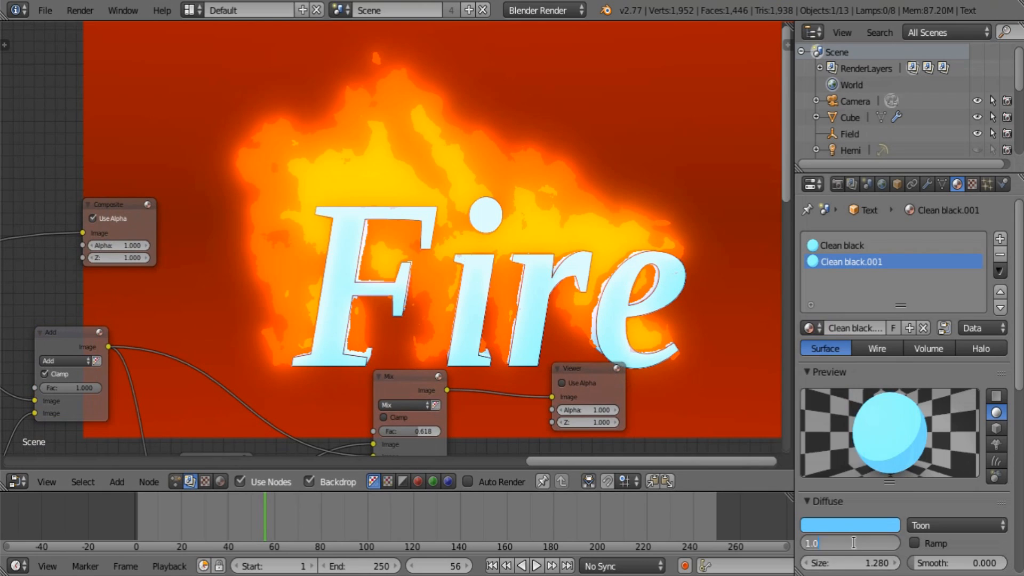
scroll(854, 354, down, 5)
scroll(854, 353, down, 1)
click(844, 441)
click(844, 466)
text(.5)
key(Return)
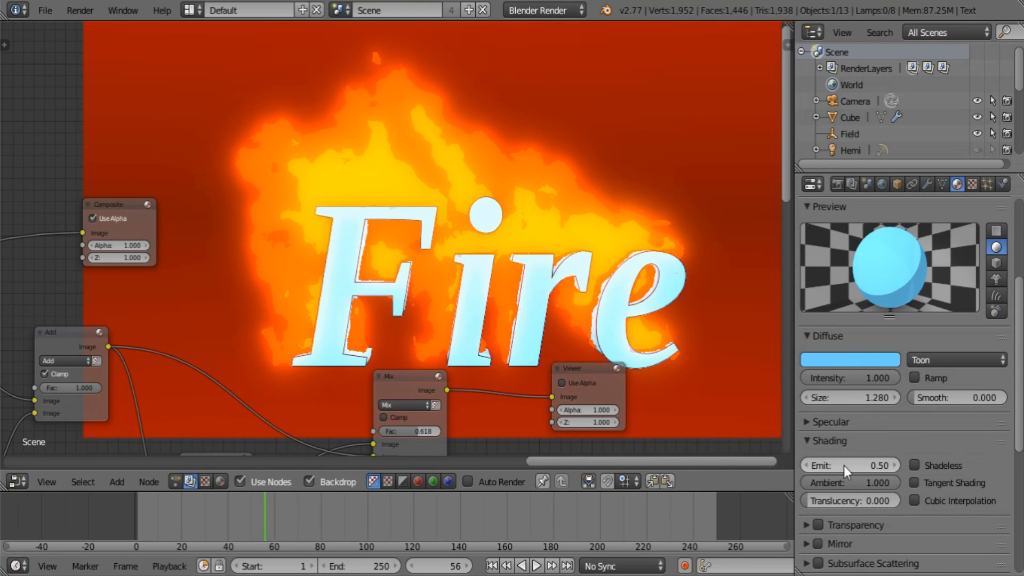
click(844, 465)
text(.1)
key(Return)
- Set the Emit value of the Clean black material to 0.1
click(848, 500)
text(.1)
key(Return)
- Render the current frame and return to the compositing node tree to check the text shading
key(F12)
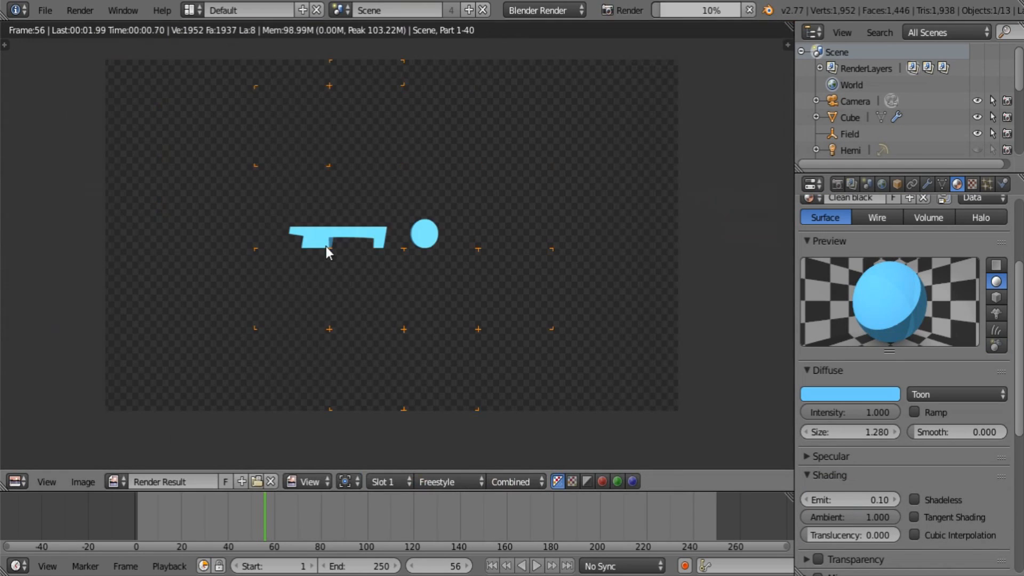
click(17, 481)
click(71, 281)
middle_drag(487, 361, 366, 267)
- Darken the world's Horizon Color to a near-black red and its Zenith Color to a deeper red
click(881, 183)
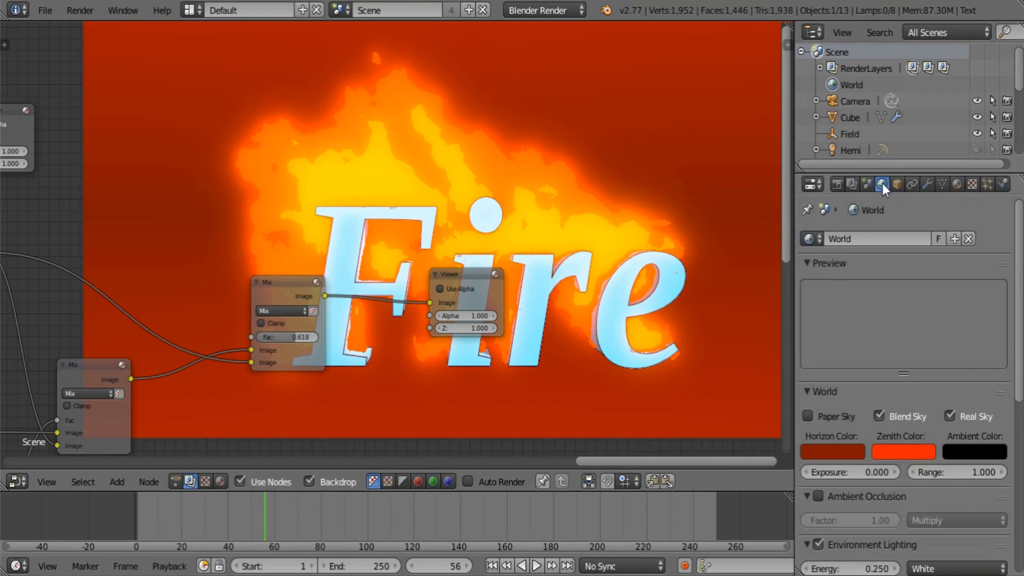
click(842, 451)
drag(927, 299, 927, 343)
click(894, 457)
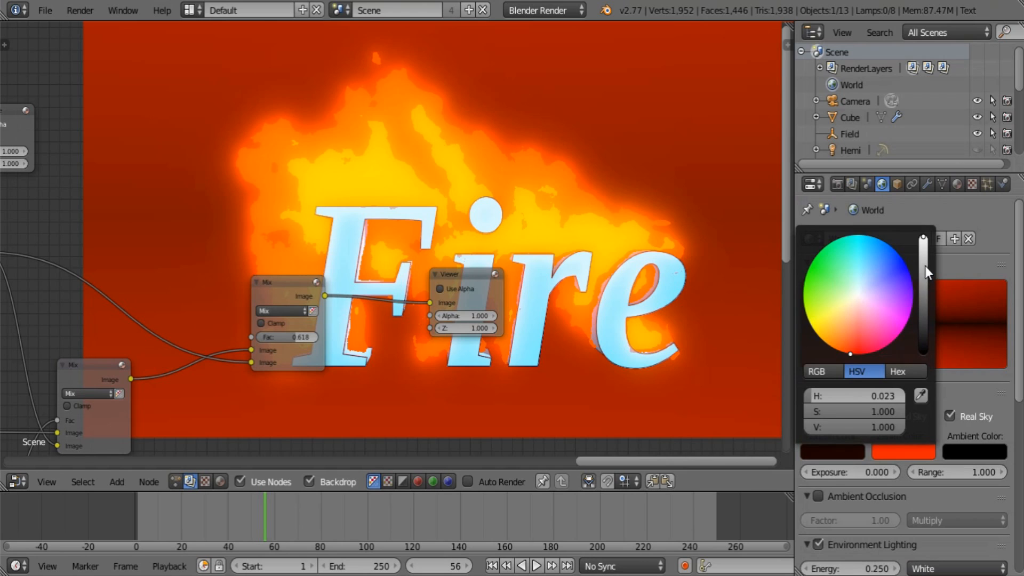
drag(924, 265, 926, 288)
- Render the frame with the darkened world colors and return to the compositing nodes around the Viewer
key(F12)
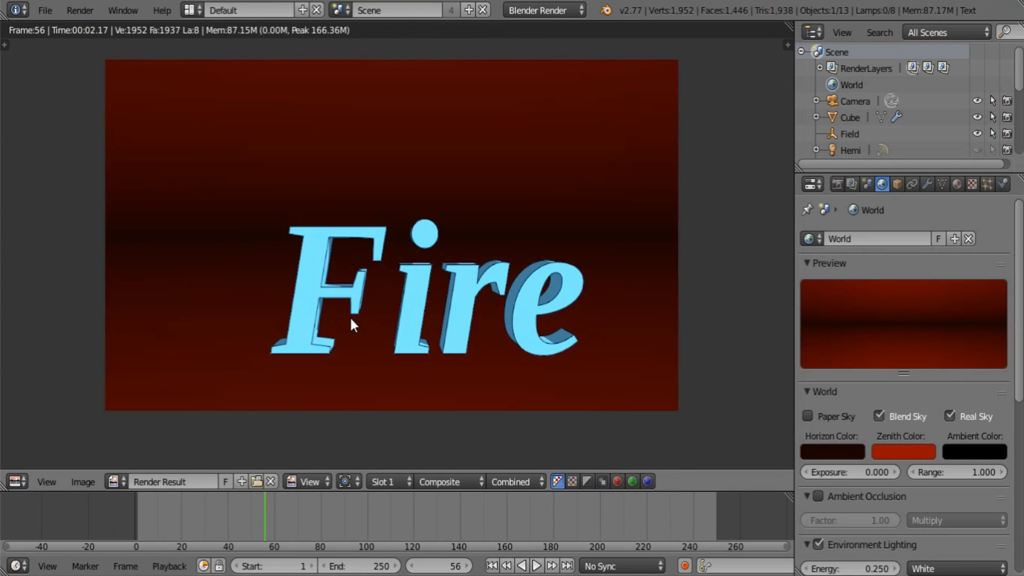
click(16, 481)
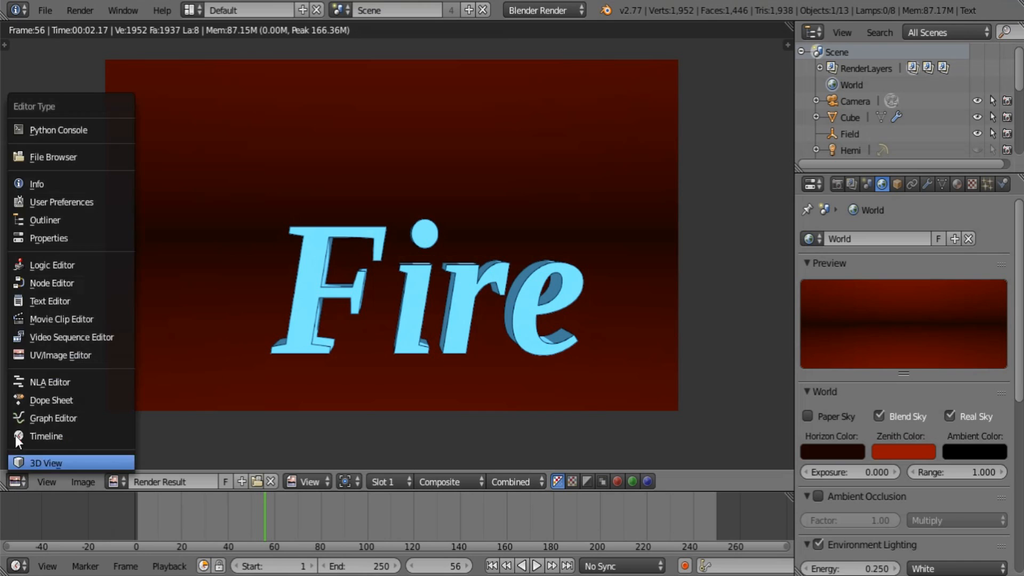
click(53, 278)
middle_drag(264, 329, 496, 425)
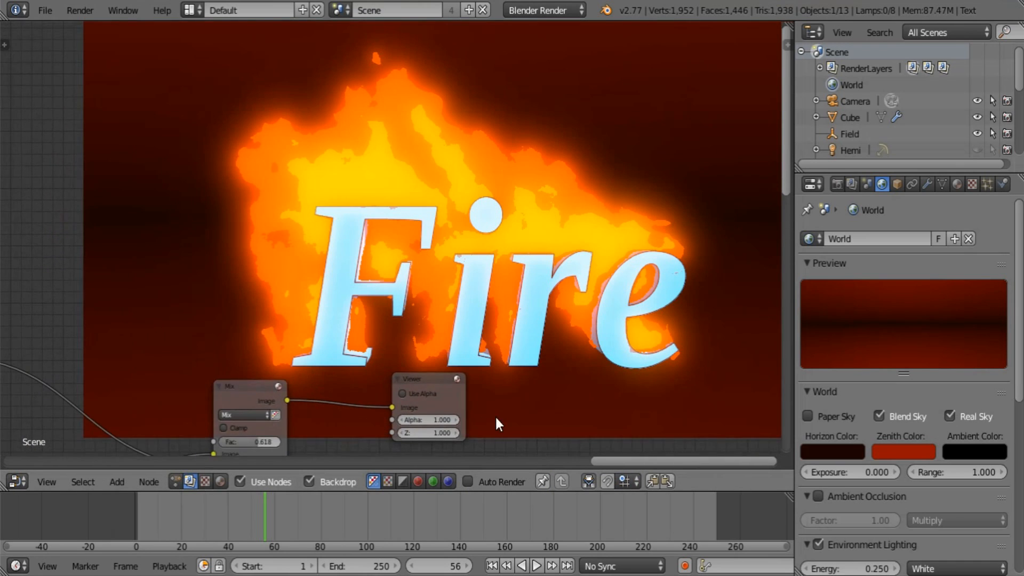
scroll(480, 358, down, 3)
middle_drag(436, 340, 400, 351)
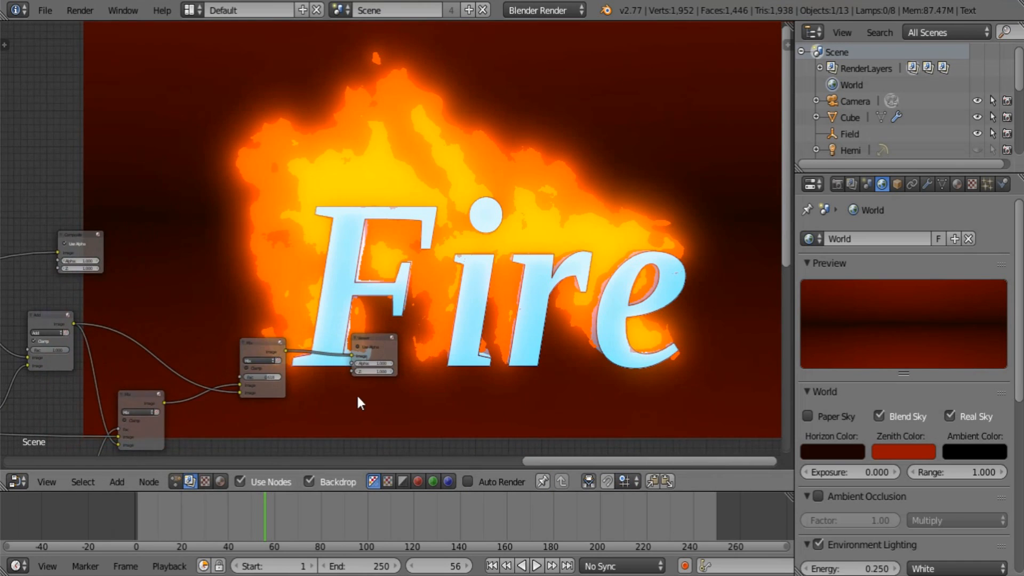
- Move the Composite node beside the Viewer and link the last Mix node's output to the Composite's Image input
scroll(356, 393, up, 5)
drag(383, 381, 533, 331)
middle_drag(43, 244, 306, 245)
scroll(306, 245, down, 4)
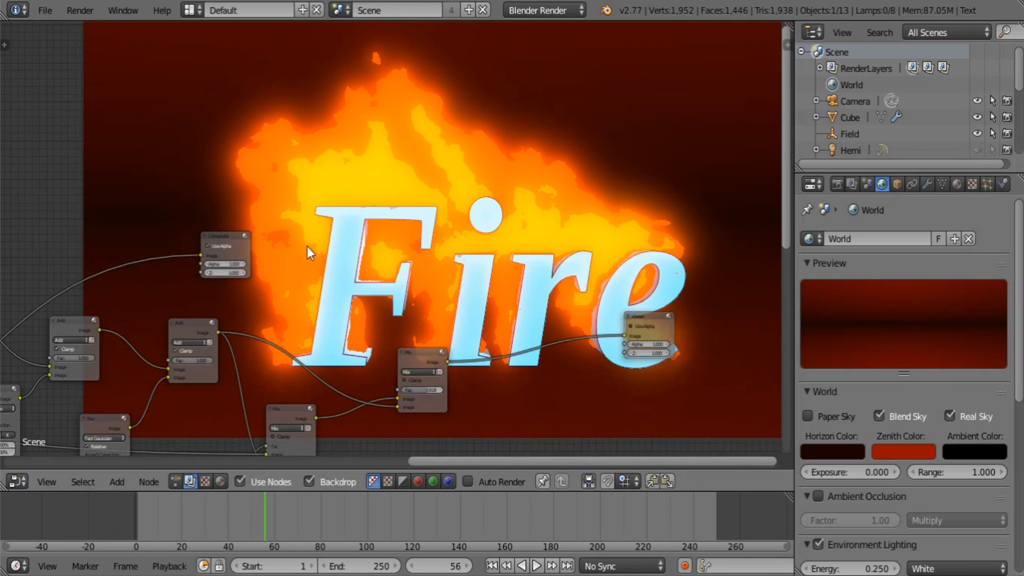
drag(214, 230, 615, 252)
middle_drag(683, 307, 509, 316)
scroll(501, 318, up, 4)
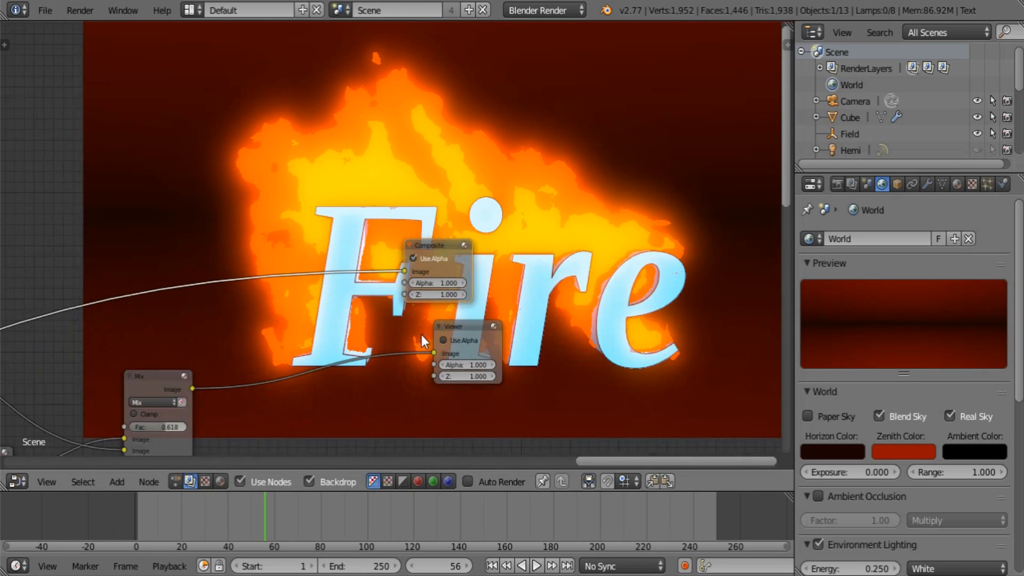
drag(192, 389, 366, 297)
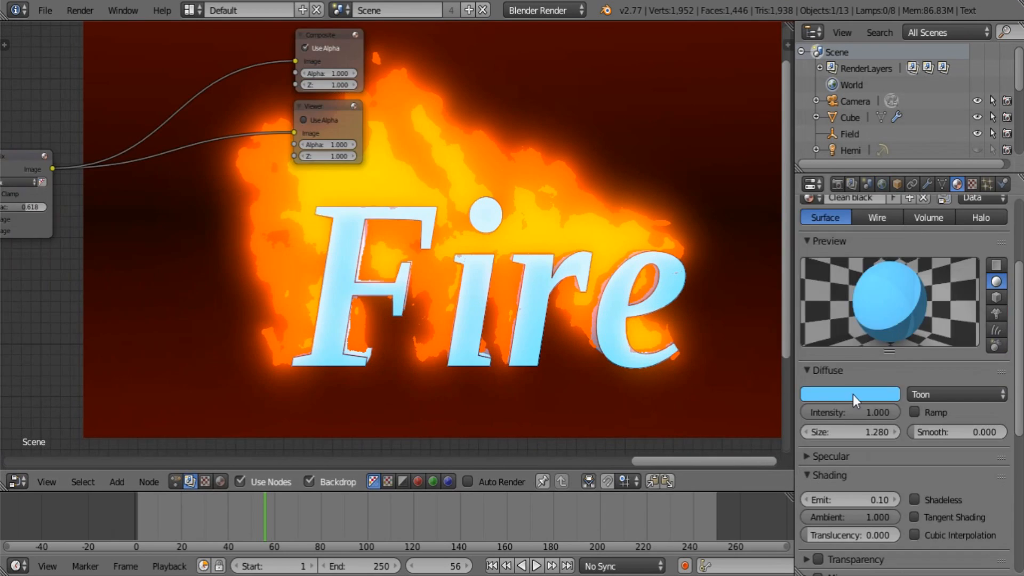
- Change the diffuse colors of the Clean black and Clean black.001 materials to dark red
click(852, 394)
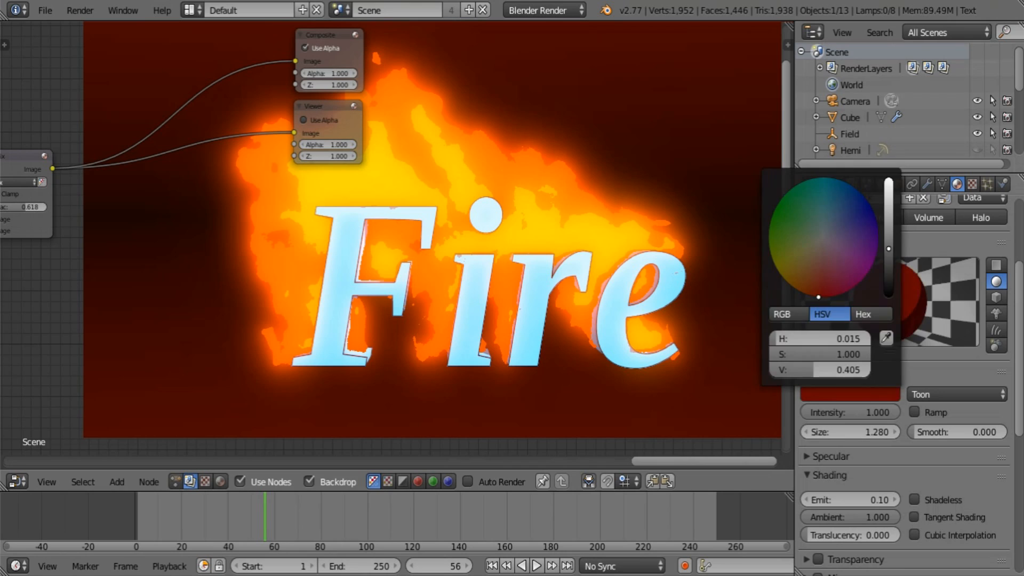
scroll(848, 286, up, 7)
click(850, 250)
click(851, 513)
click(810, 414)
click(848, 233)
click(871, 513)
click(851, 250)
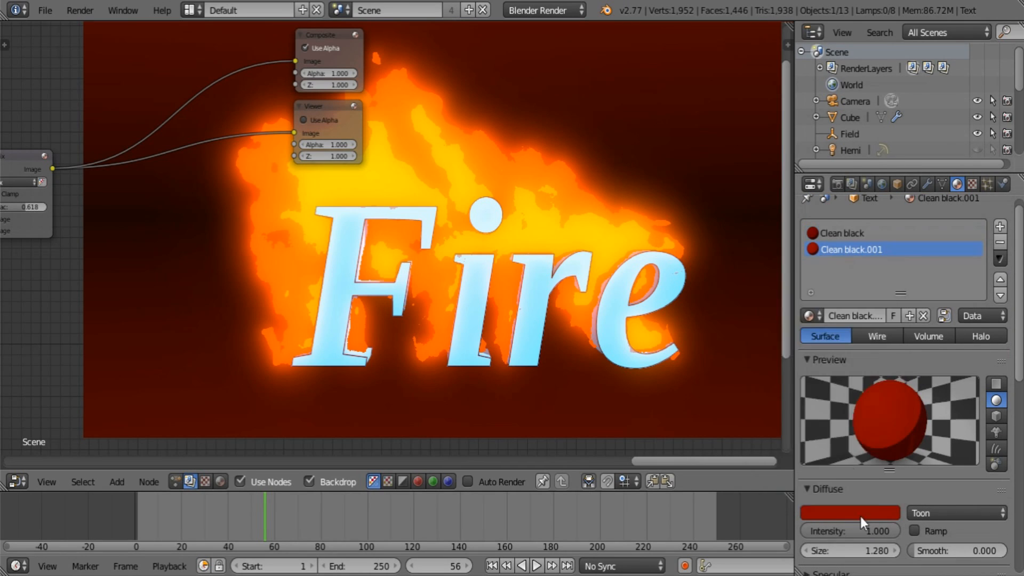
click(860, 515)
- Render the frame with the dark red text materials and switch back to the node editor
key(F12)
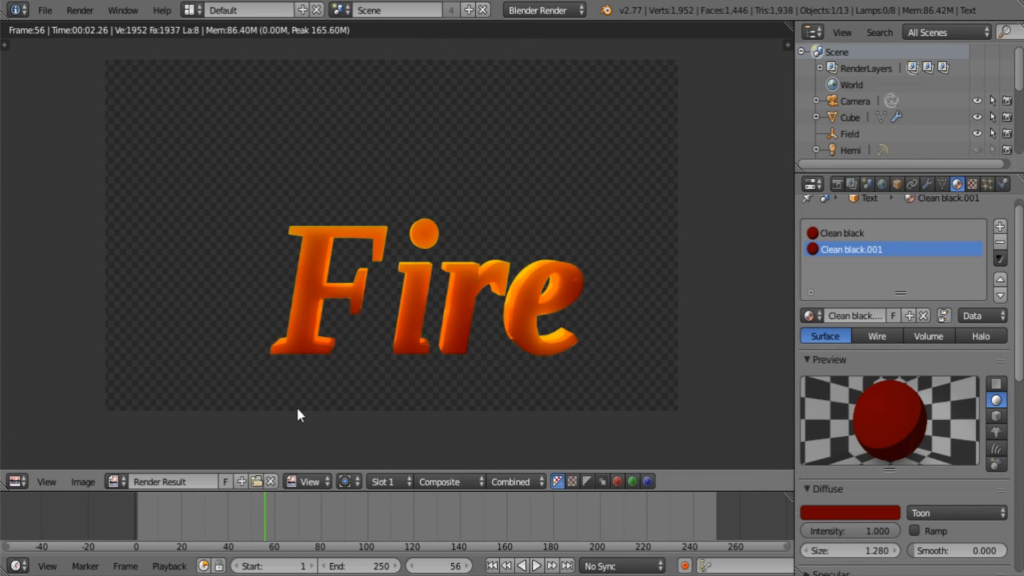
click(16, 481)
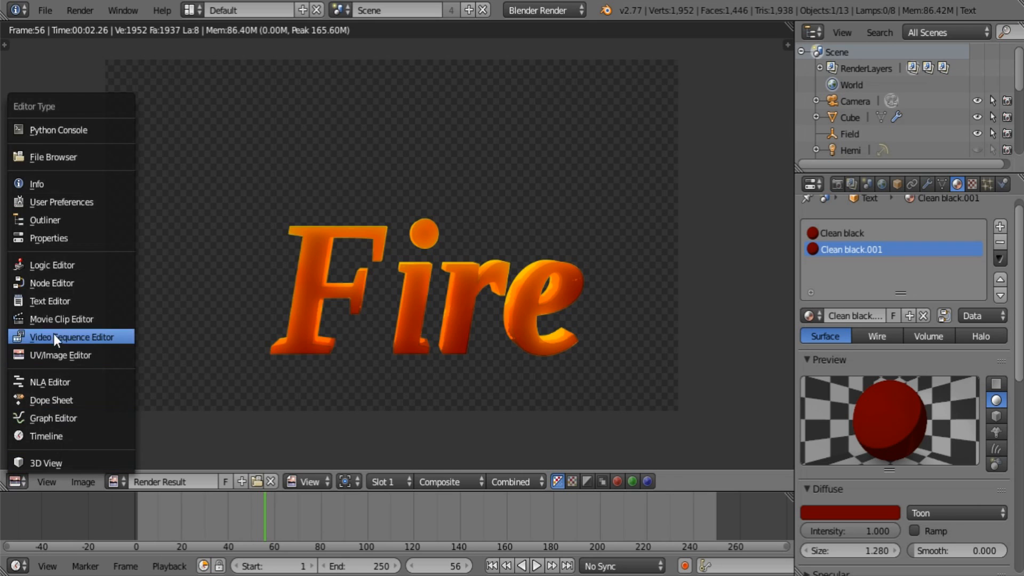
click(66, 283)
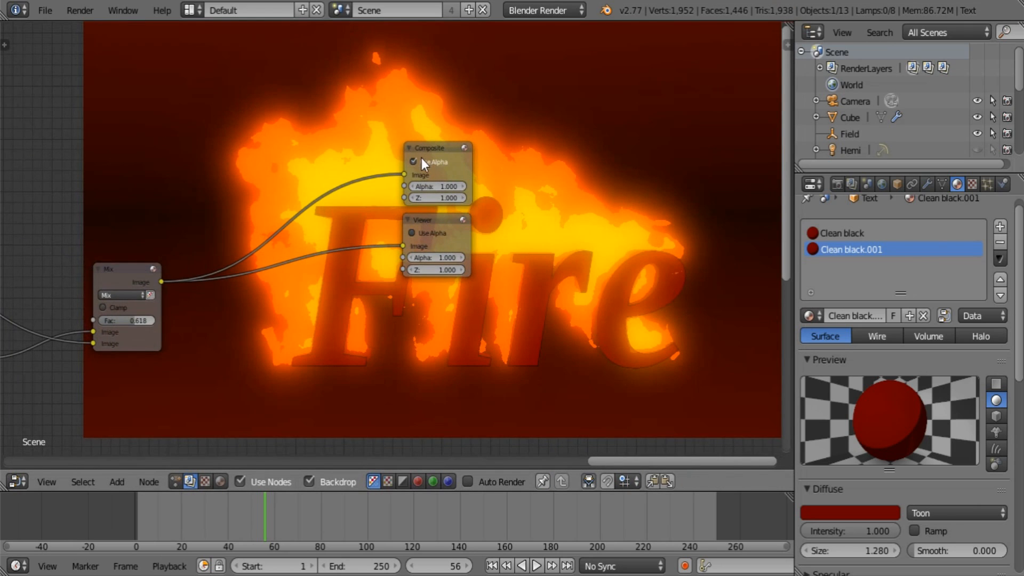
- Turn off Use Alpha on the Composite node and set the last Mix node's Fac to 0.418
click(421, 160)
middle_drag(459, 248, 446, 203)
key(a)
middle_drag(387, 240, 562, 262)
key(a)
middle_drag(331, 283, 443, 296)
scroll(374, 293, up, 3)
mouse_move(341, 292)
mouse_down()
mouse_move(313, 292)
mouse_move(327, 292)
mouse_up()
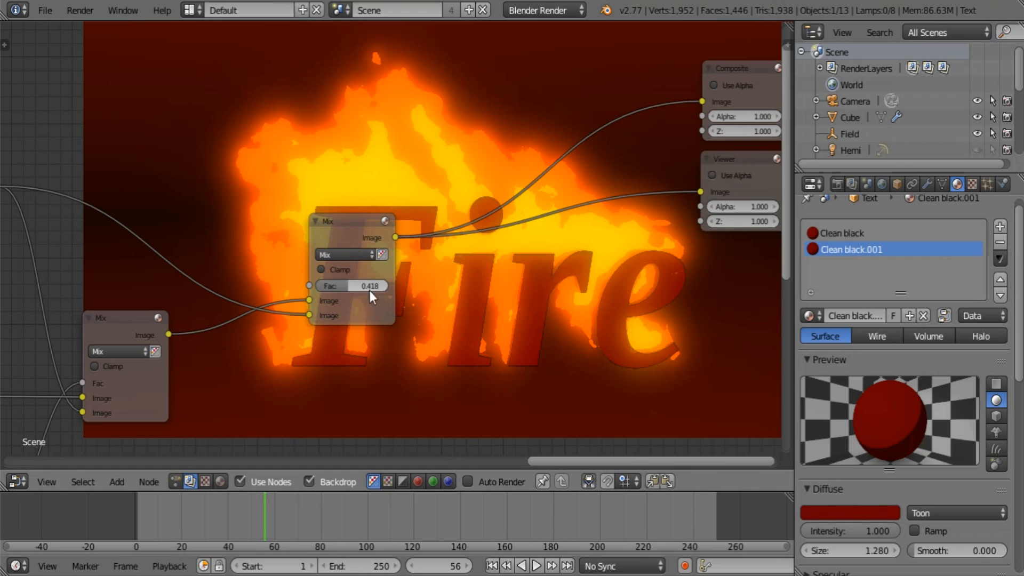
middle_drag(469, 280, 414, 349)
key(a)
key(a)
middle_drag(442, 267, 426, 327)
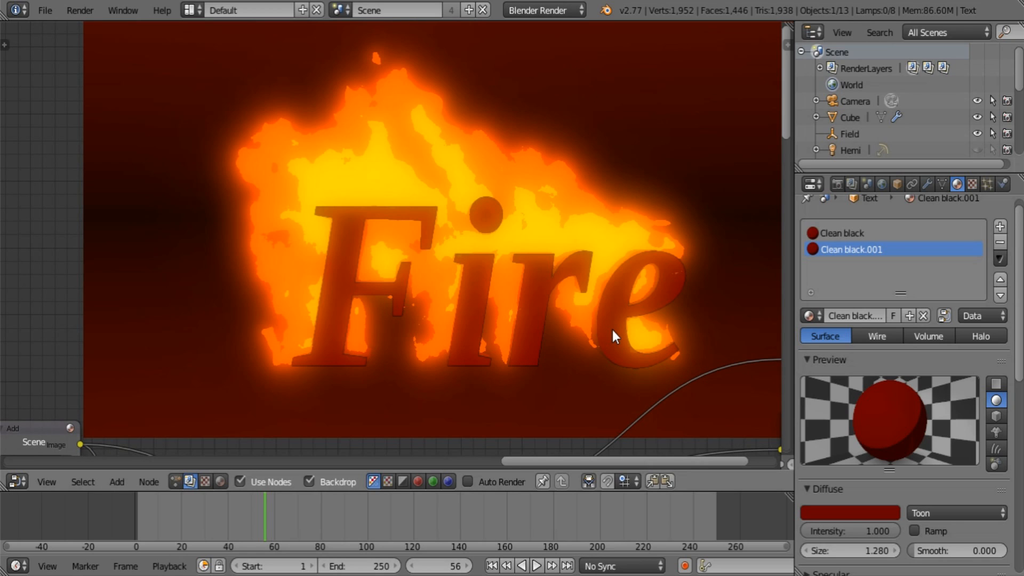
- Go back to the two ID Mask nodes and move the Add node that combines them slightly higher
middle_drag(397, 370, 475, 171)
scroll(303, 287, down, 6)
middle_drag(161, 395, 284, 306)
middle_drag(145, 360, 544, 230)
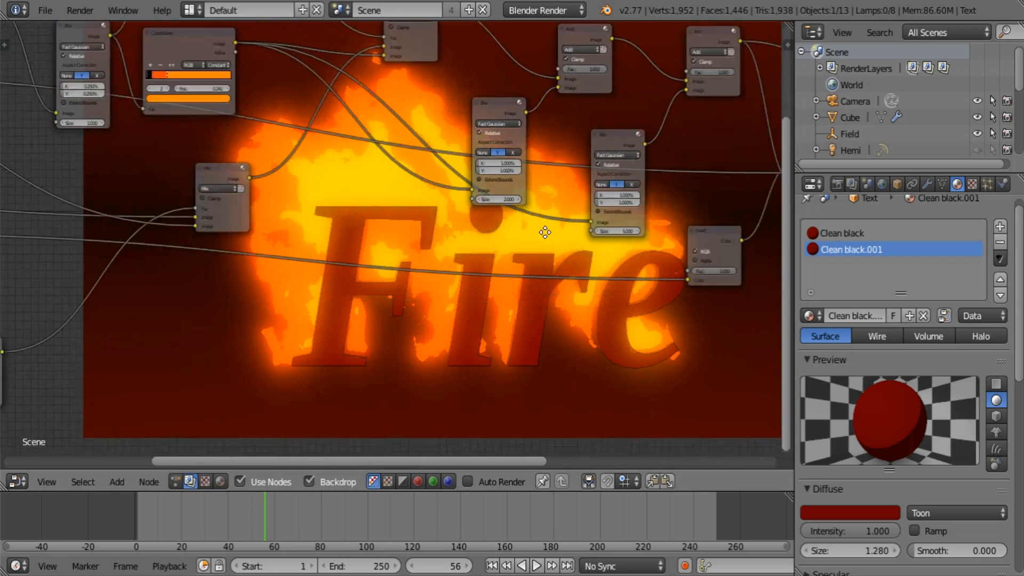
middle_drag(326, 246, 580, 241)
middle_drag(237, 331, 353, 290)
drag(353, 289, 367, 238)
middle_drag(238, 251, 132, 264)
scroll(380, 315, up, 2)
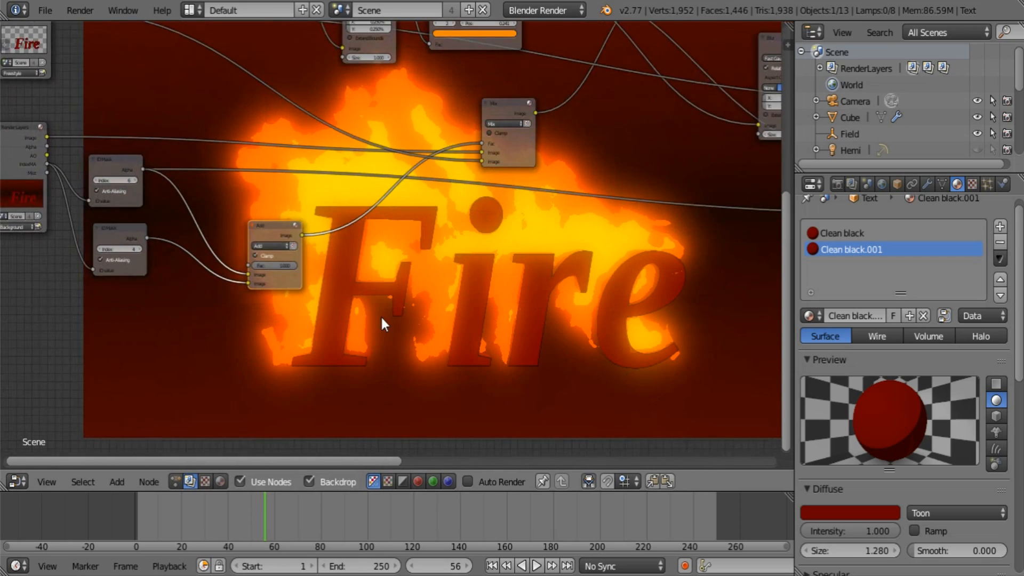
- Add a Viewer node beside the ID masks' Add node and link the Add node's output to it
key(shift+a)
mouse_move(341, 279)
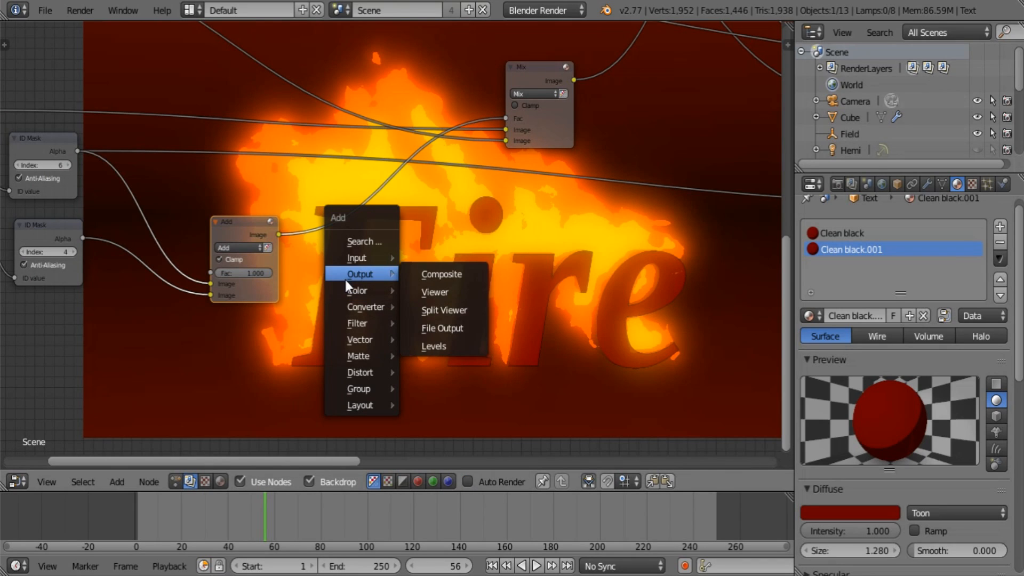
click(435, 292)
click(435, 292)
drag(278, 234, 445, 288)
middle_drag(335, 344, 373, 319)
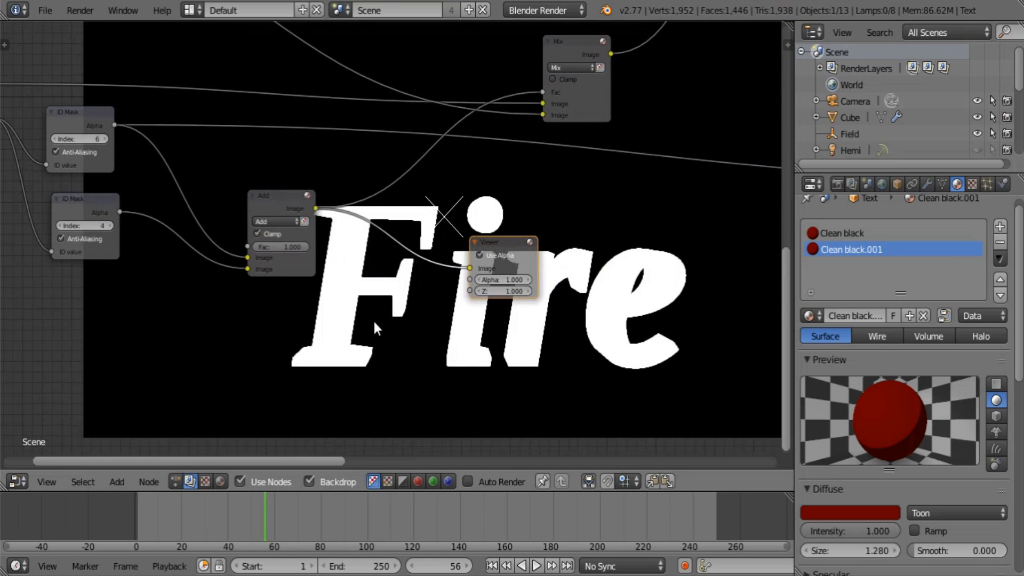
- Insert a Blur node between the masks' Add node and the new Viewer, with the Fast Gaussian filter type
key(shift+a)
mouse_move(352, 371)
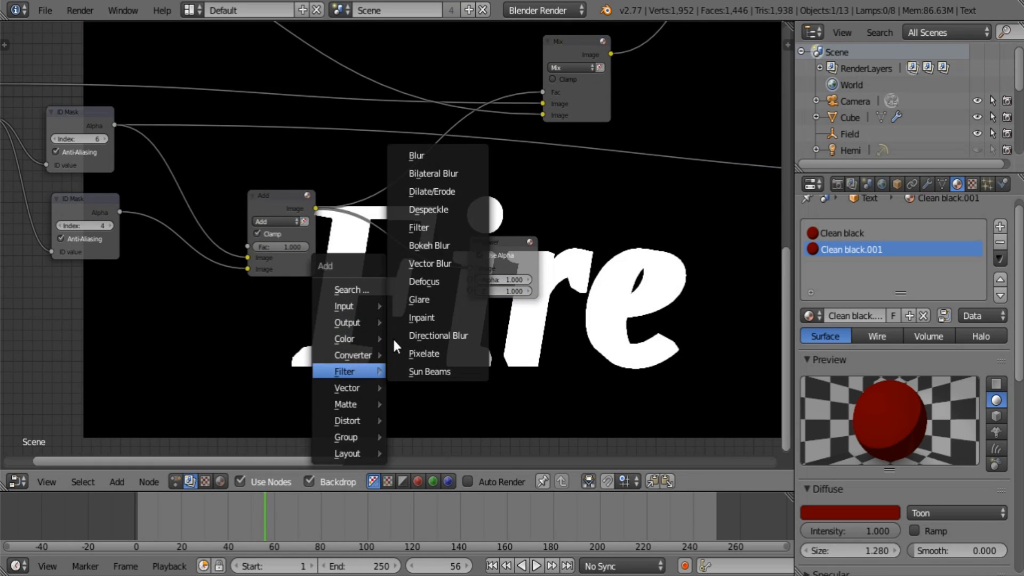
click(443, 152)
click(421, 247)
click(418, 250)
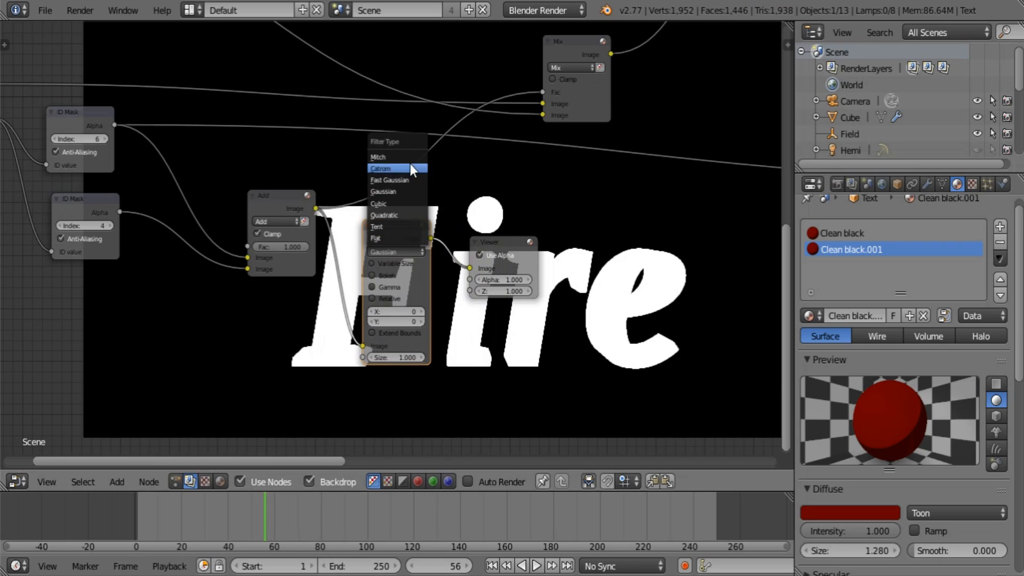
click(404, 180)
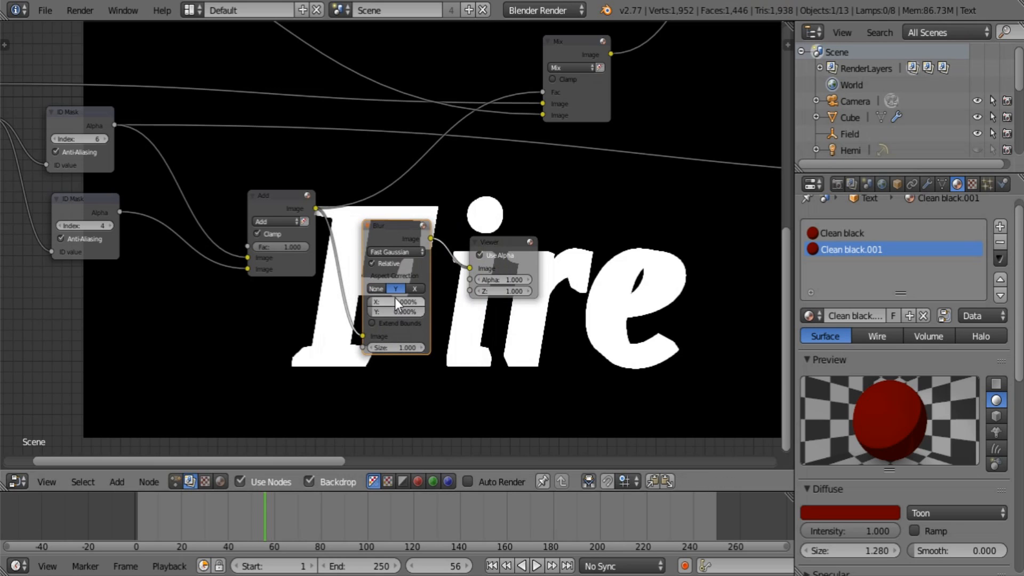
- Set the X and Y blur of the new Blur node after the masks' Add node to 4%
text(2)
key(Tab)
text(2)
key(Return)
click(393, 297)
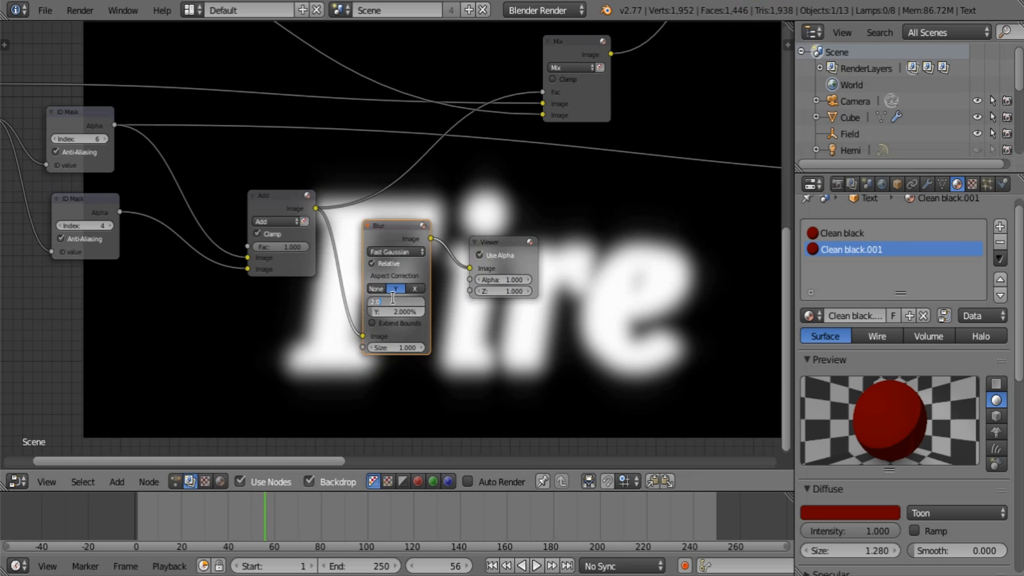
text(4)
key(Return)
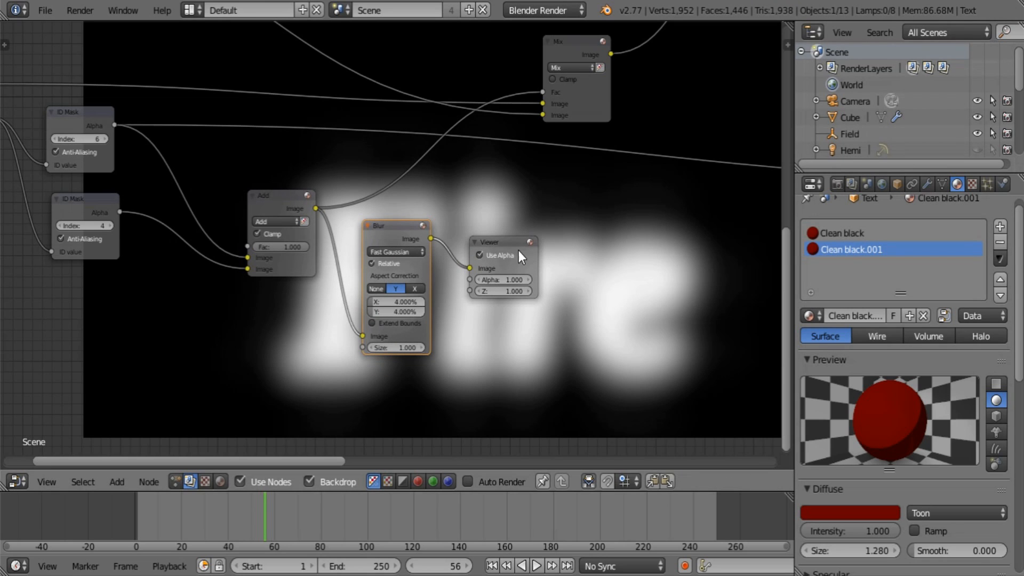
- Move the Viewer away from the Blur node and insert a Mix node between the two
drag(507, 246, 708, 277)
key(shift+a)
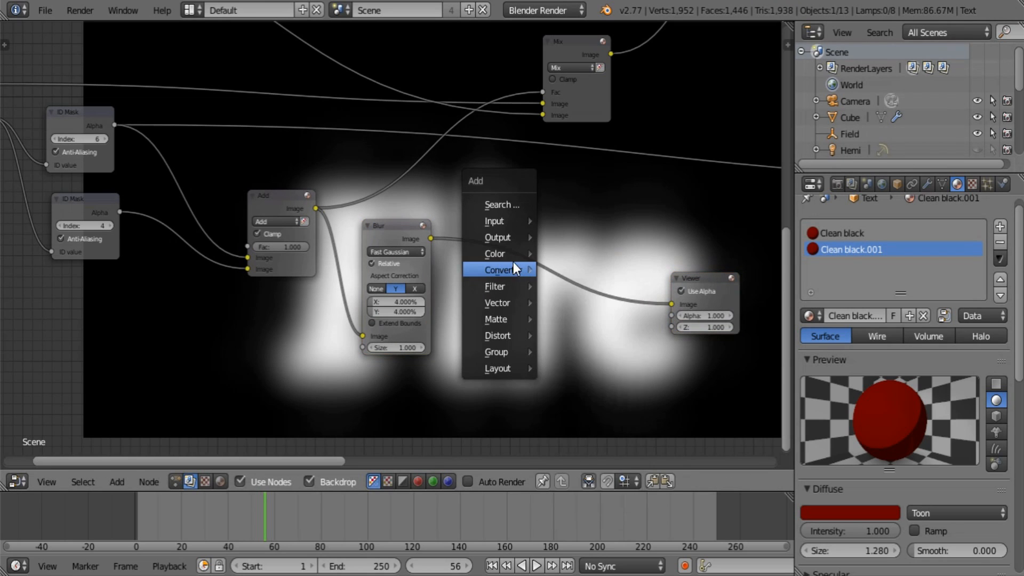
mouse_move(514, 252)
click(567, 253)
click(548, 251)
- Link the masks' Add output to the new Mix node's second Image input and set its blend type to Subtract
drag(316, 208, 409, 261)
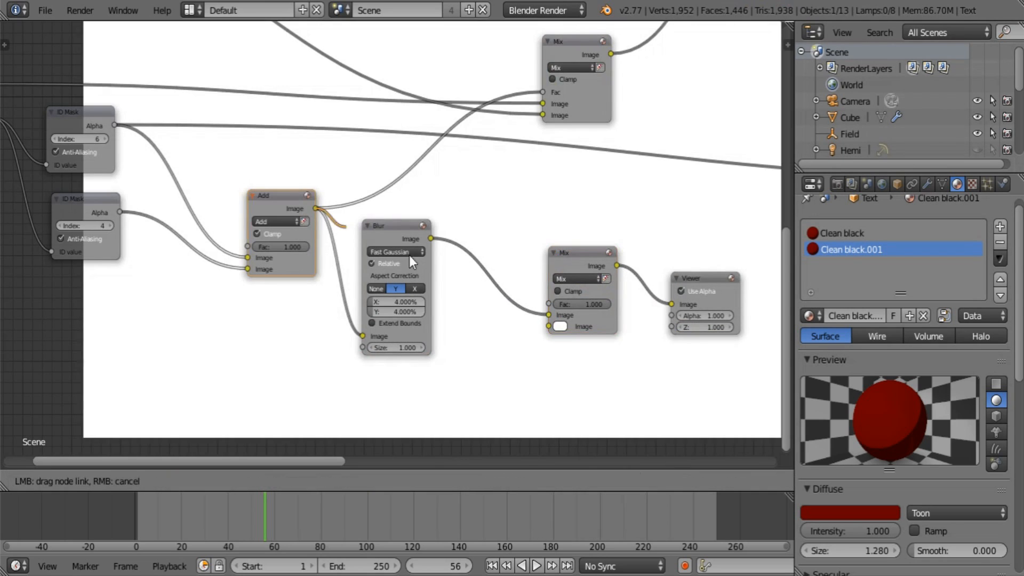
drag(550, 325, 550, 325)
click(570, 277)
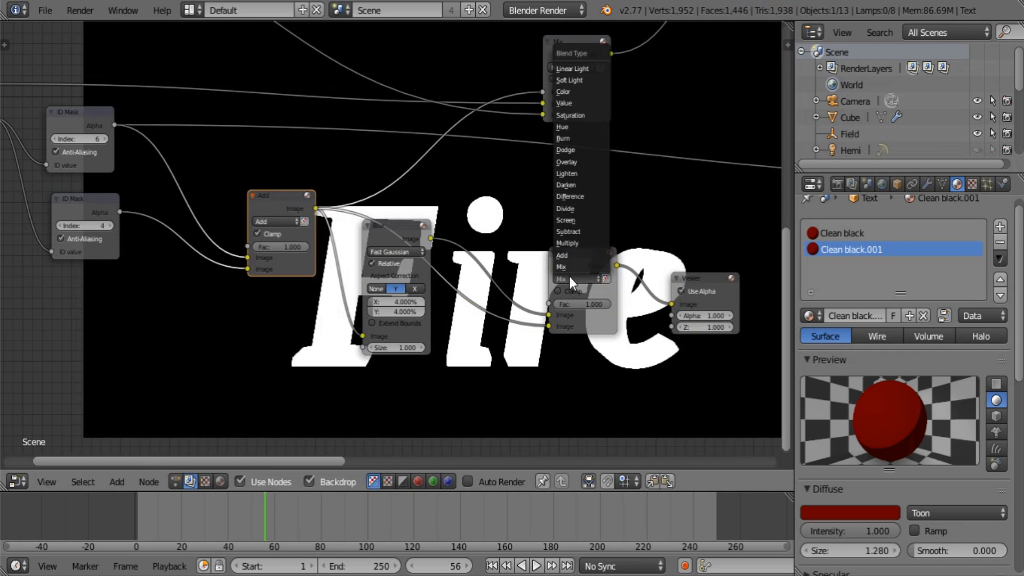
click(582, 231)
middle_drag(679, 275, 513, 322)
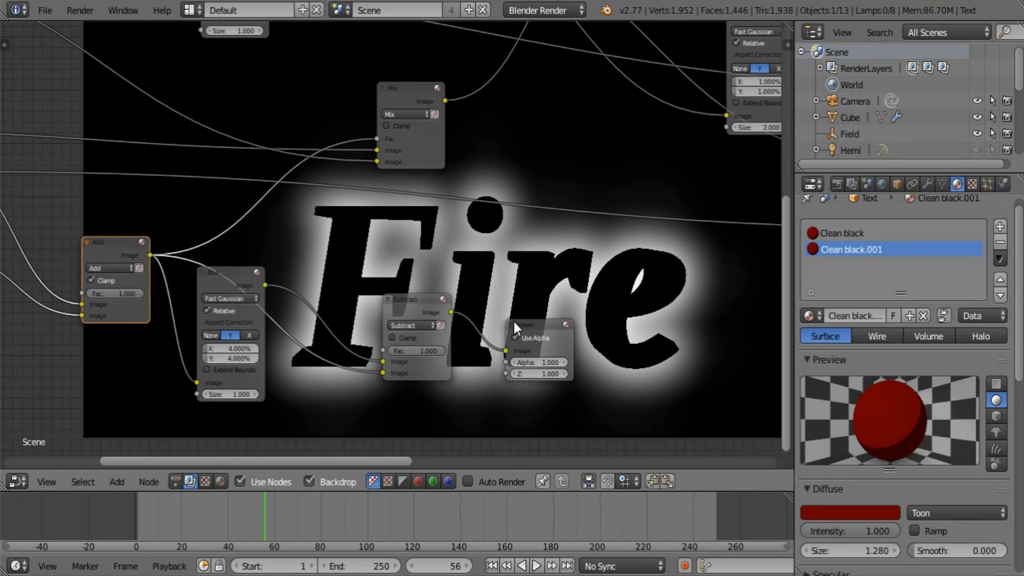
- Move the Viewer well away from the Subtract node and turn on Clamp on the Subtract node
drag(513, 321, 694, 323)
middle_drag(663, 305, 426, 336)
scroll(417, 331, down, 4)
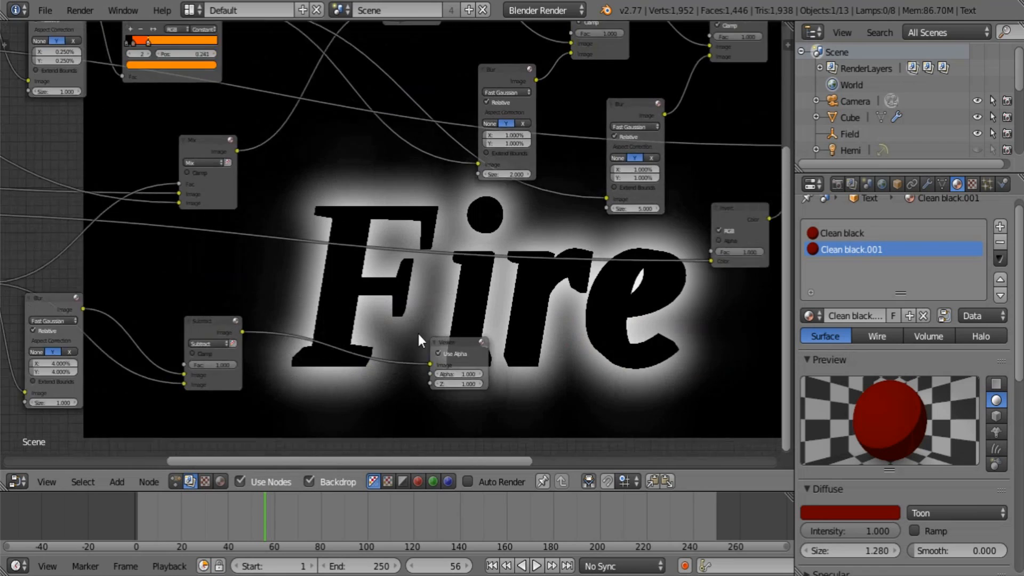
drag(458, 328, 724, 360)
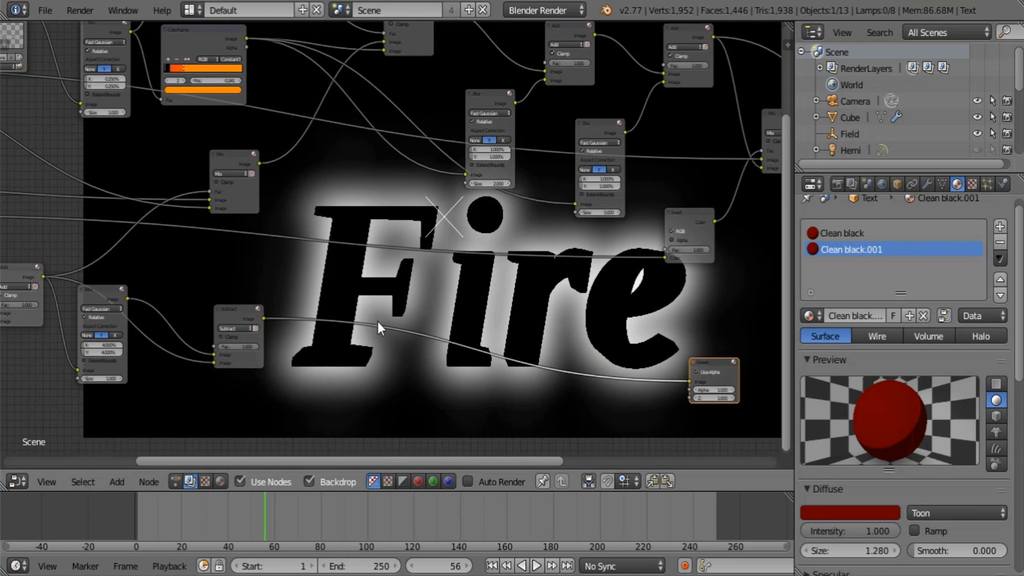
click(233, 337)
- Insert another Mix node on the link between the Subtract node and the Viewer
middle_drag(666, 355, 379, 315)
key(shift+a)
mouse_move(385, 310)
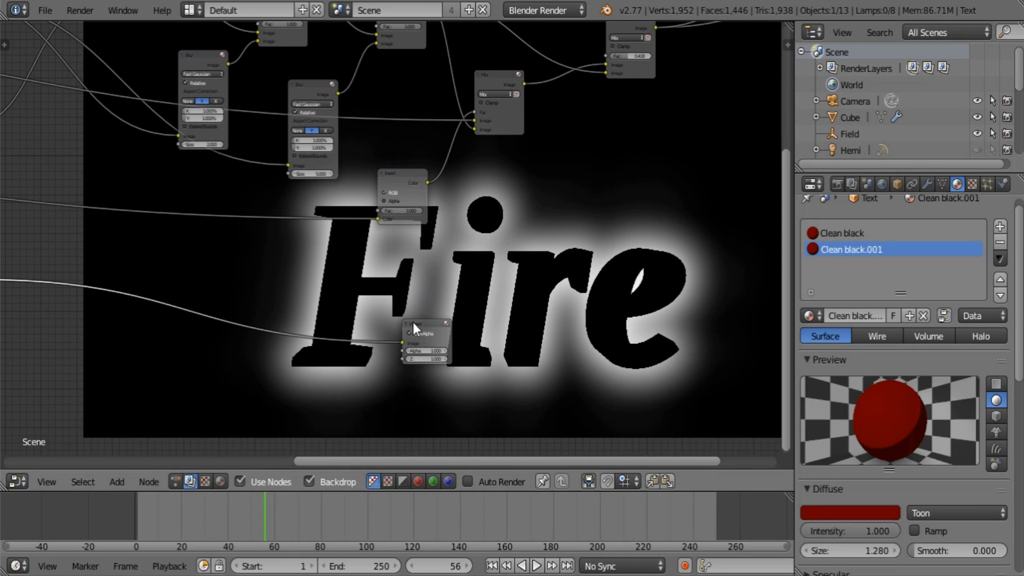
drag(415, 326, 672, 278)
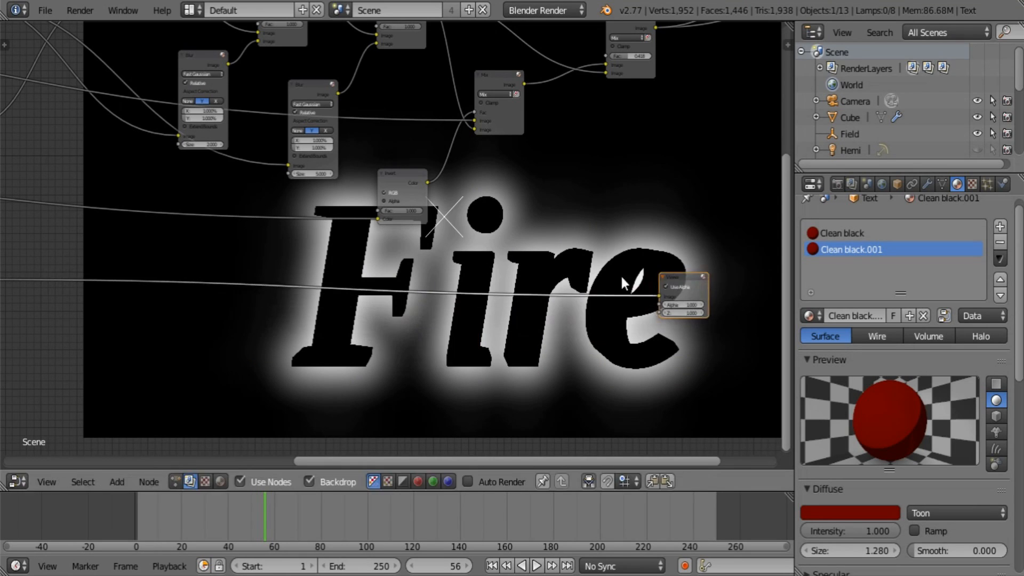
key(shift+a)
click(498, 328)
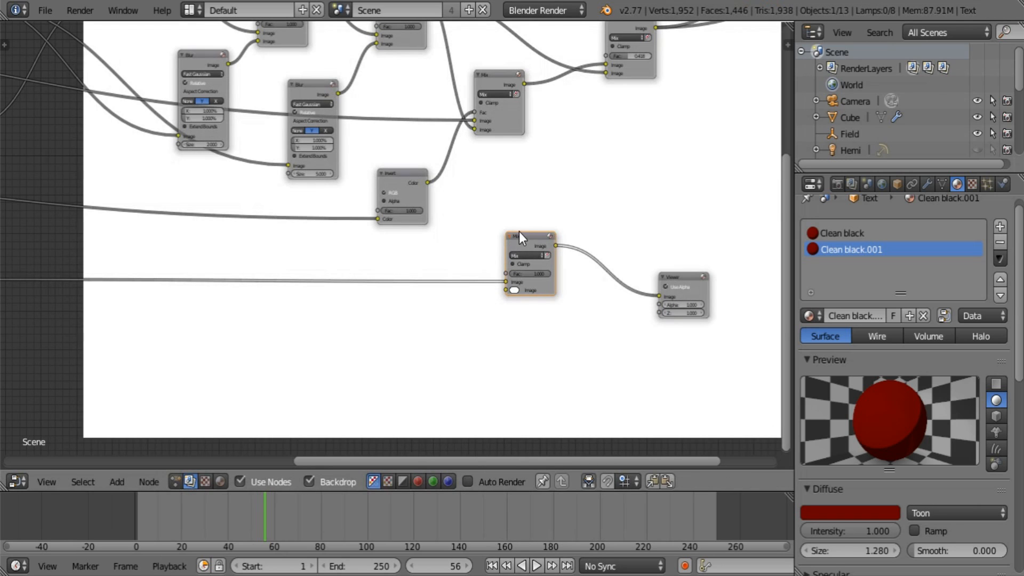
- Move the new Mix node beside the Subtract node, with Subtract feeding its Fac and the text Mix output feeding its Image input
middle_drag(421, 345, 602, 234)
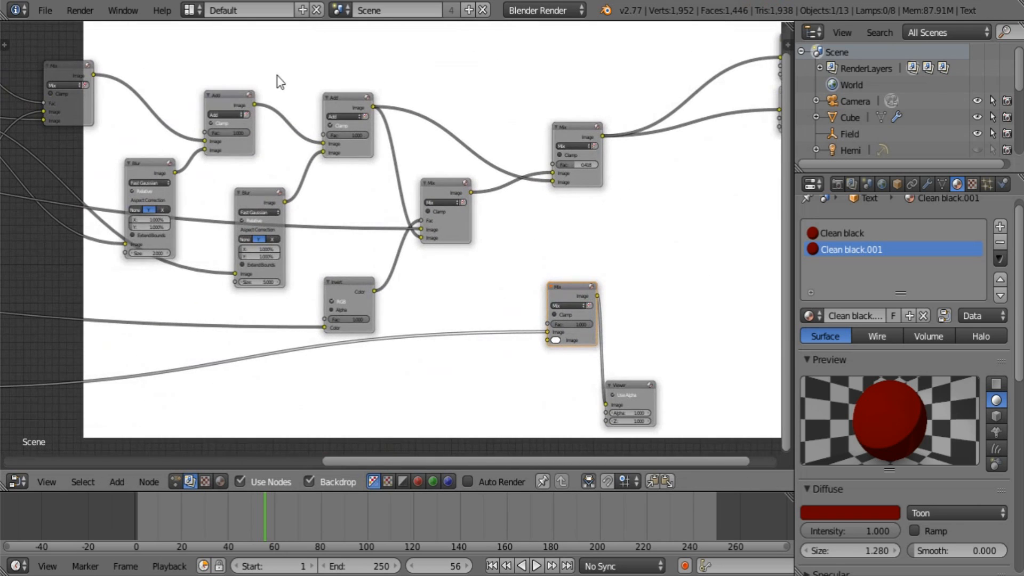
middle_drag(331, 243, 421, 262)
drag(663, 302, 110, 325)
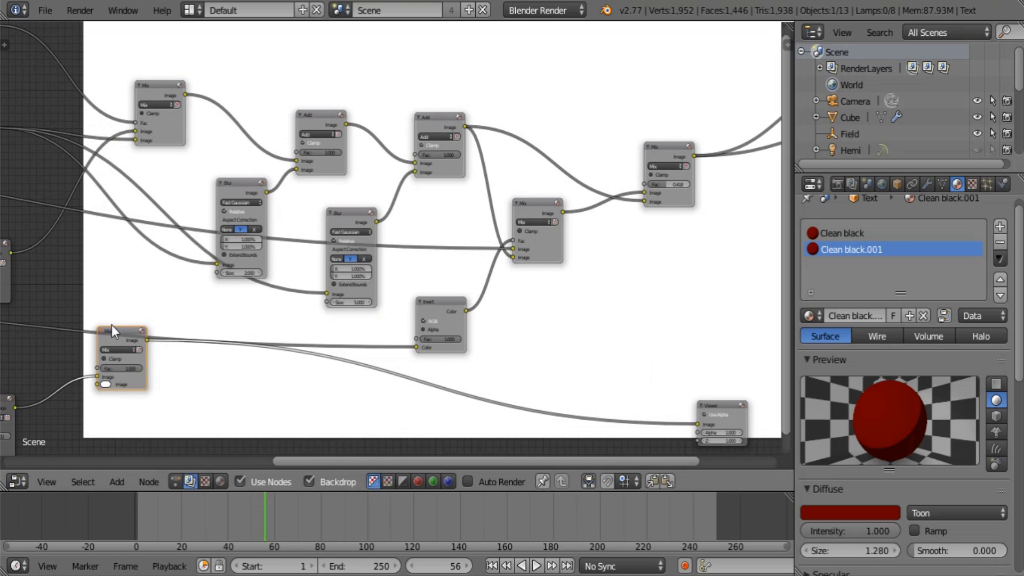
middle_drag(192, 331, 439, 324)
drag(285, 242, 372, 357)
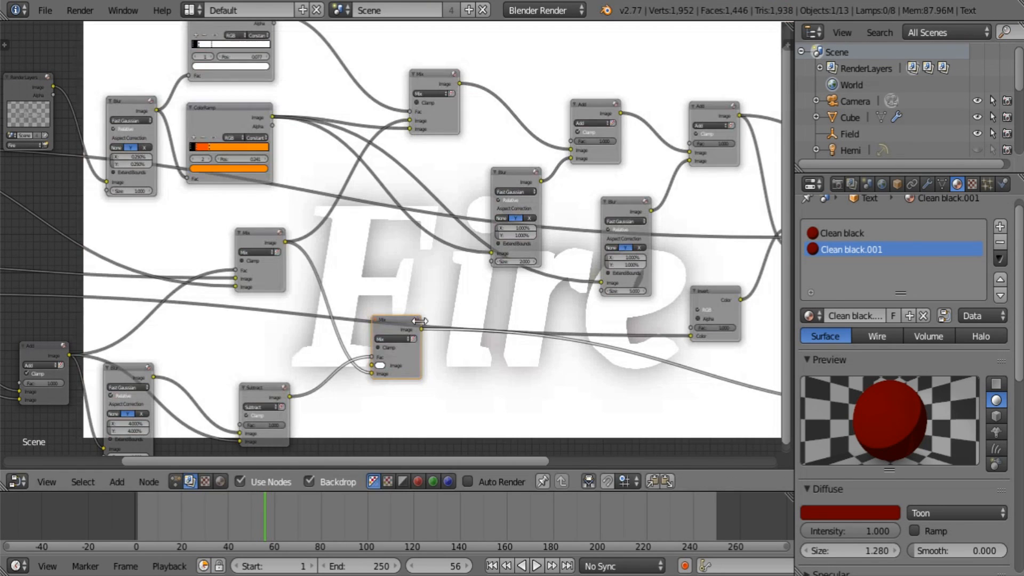
- Link the new Mix's output to the flame Mix's first Image input, and reroute the text Mix link to the new node's first Image input
drag(421, 329, 410, 120)
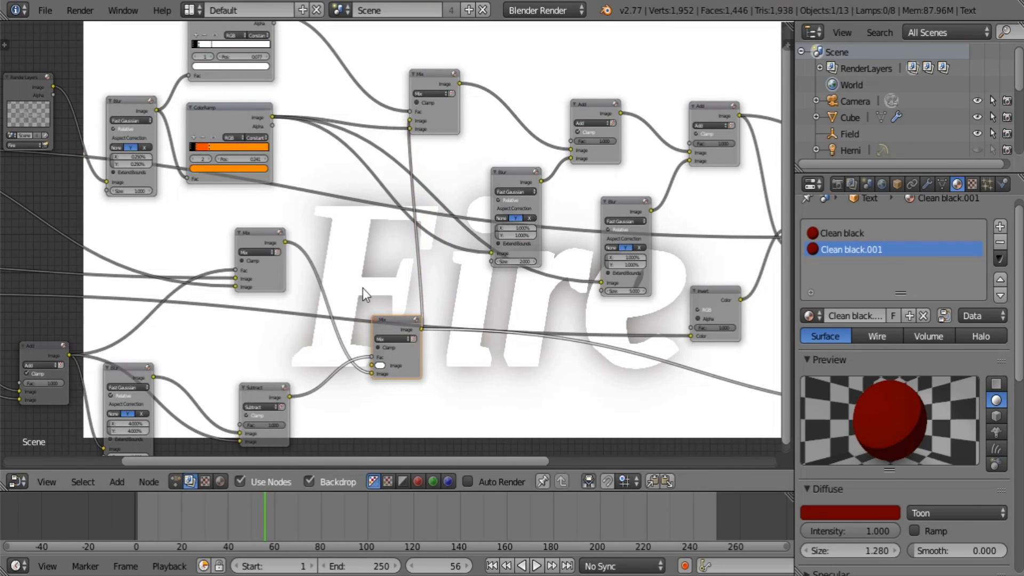
drag(401, 337, 354, 242)
scroll(354, 242, up, 2)
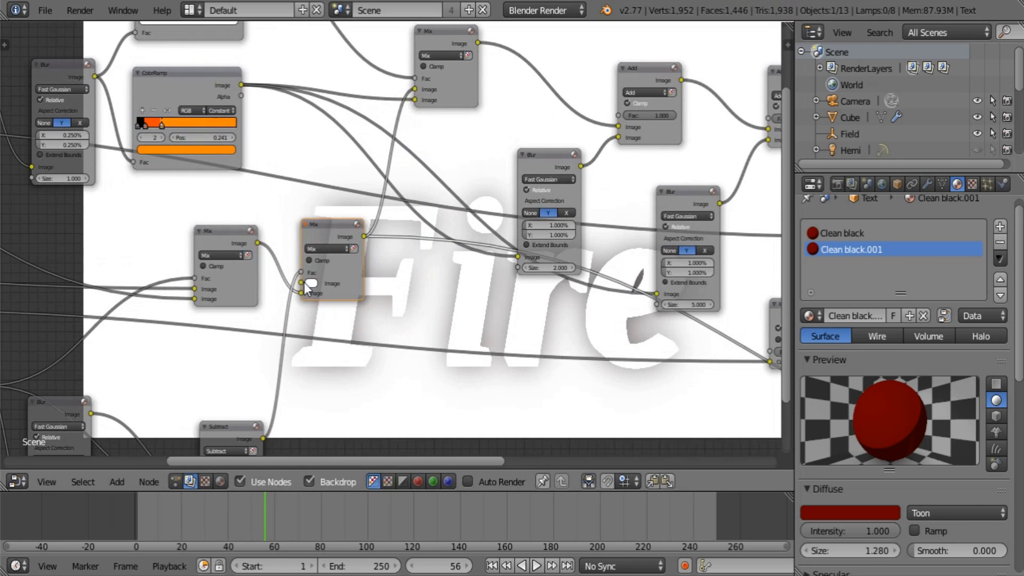
drag(301, 294, 302, 283)
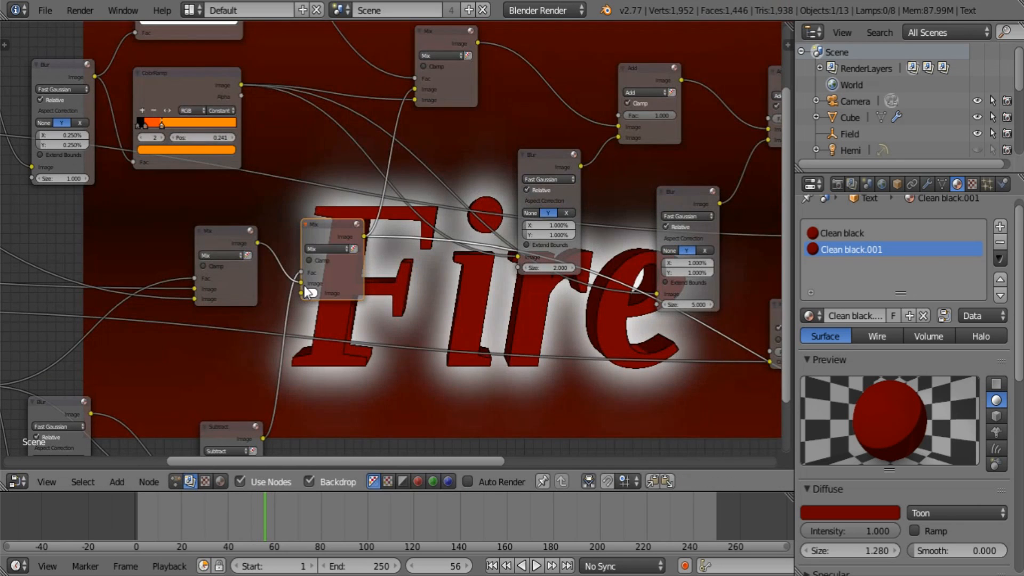
- Set the glow Mix node's second Image colour to orange with hue 0.065 and saturation 0.841
middle_drag(575, 276, 482, 180)
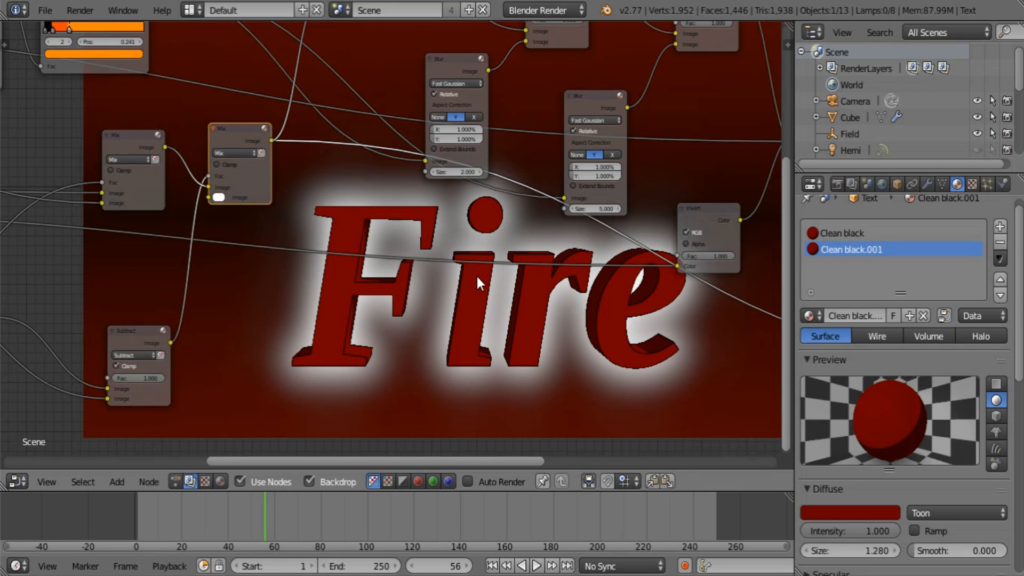
middle_drag(475, 274, 244, 196)
middle_drag(91, 258, 456, 249)
scroll(402, 264, up, 3)
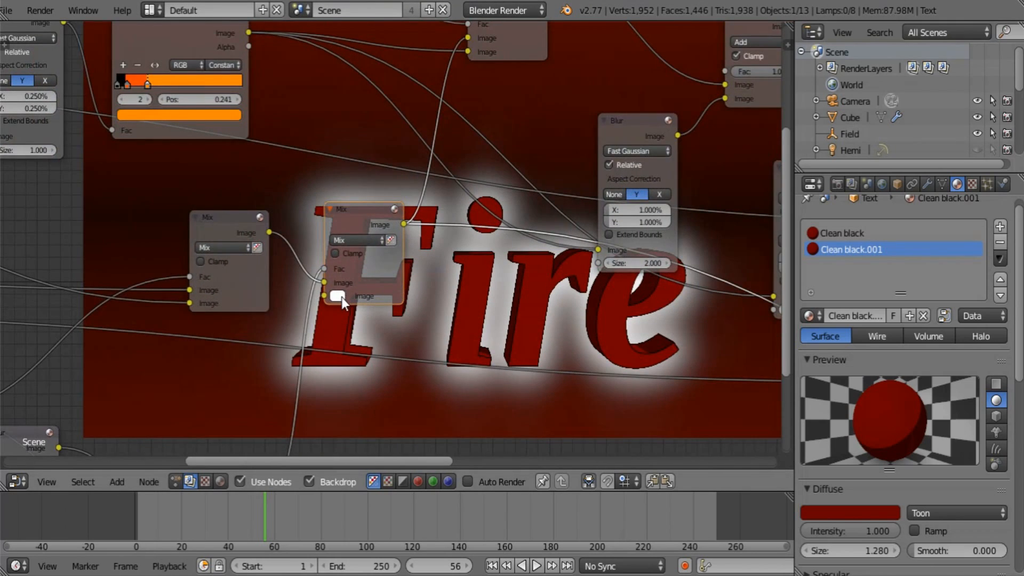
click(341, 296)
click(367, 180)
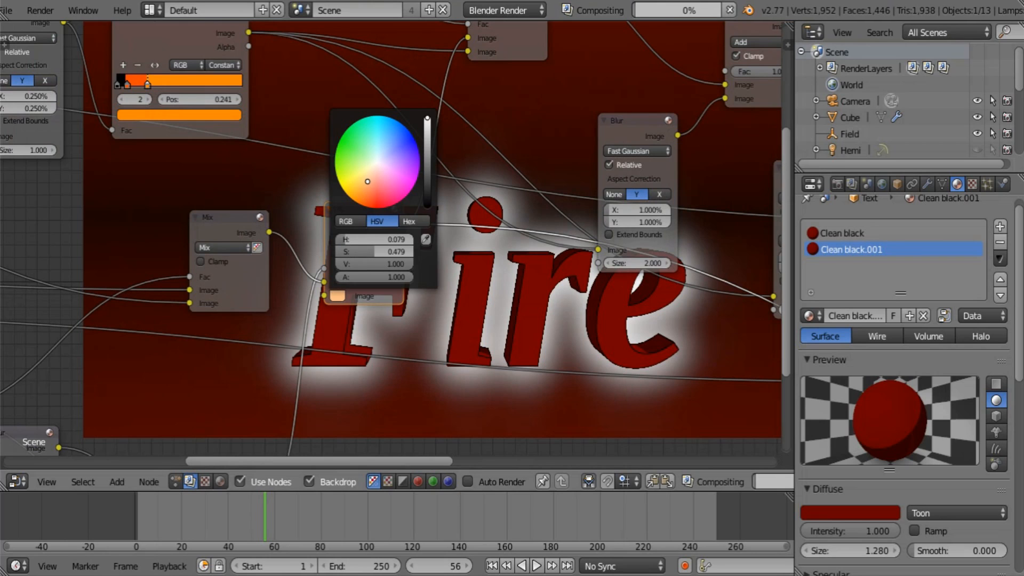
drag(367, 181, 363, 198)
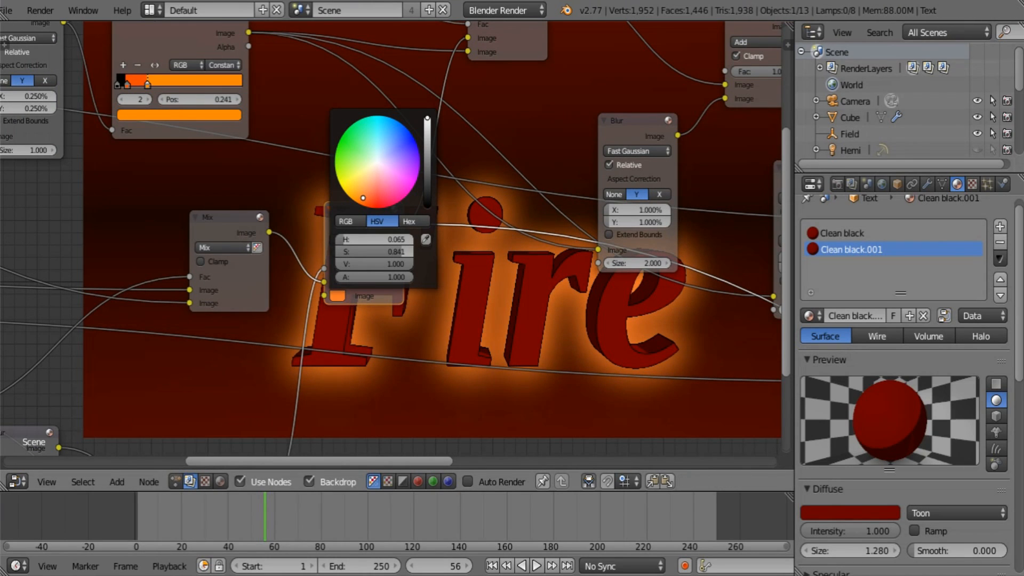
- Delete the extra Viewer node linked to the glow Mix so the backdrop shows the full composite
middle_drag(458, 222, 187, 192)
scroll(187, 192, down, 6)
middle_drag(502, 226, 259, 244)
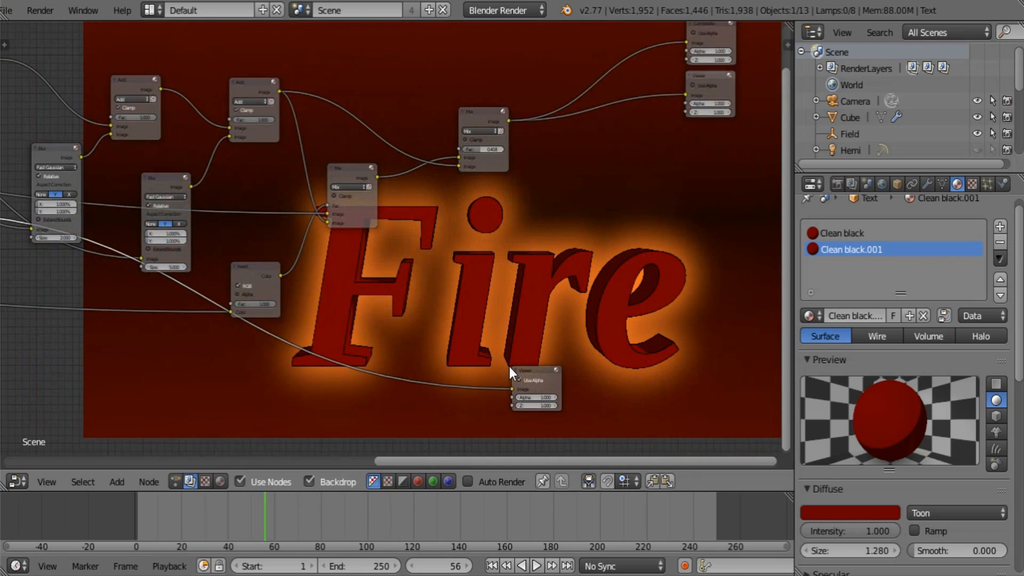
click(526, 373)
key(x)
- Change the glow Mix node's second Image colour to a deeper reddish orange and check the glow around the text
middle_drag(168, 289, 548, 364)
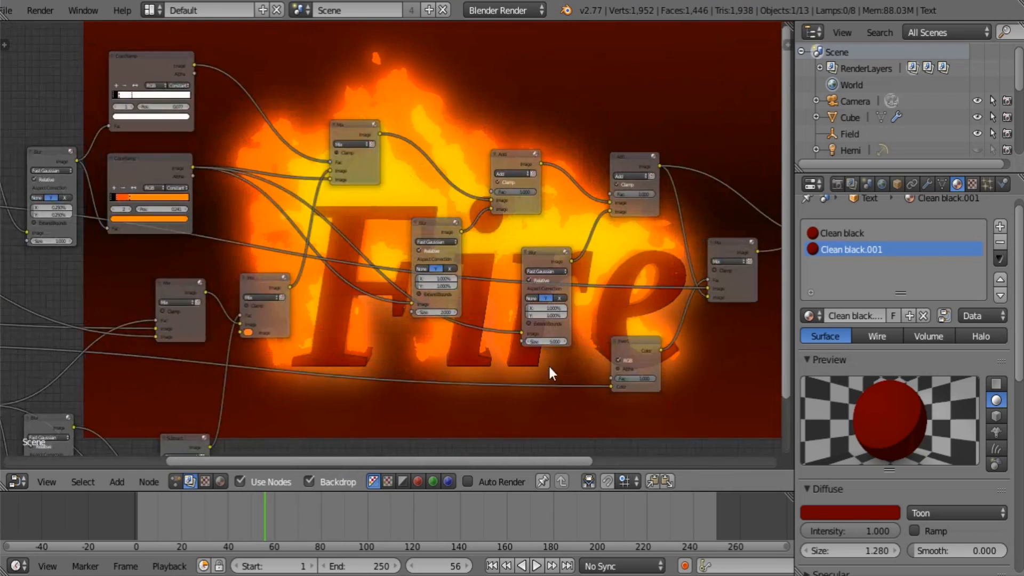
scroll(402, 347, up, 5)
middle_drag(368, 337, 455, 298)
scroll(344, 336, up, 3)
middle_drag(337, 332, 388, 256)
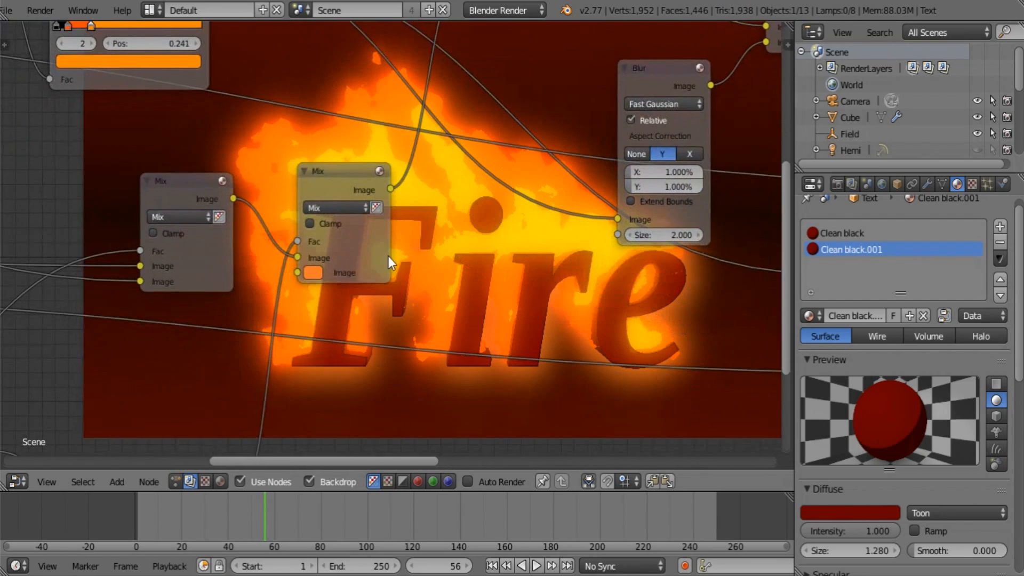
click(312, 272)
drag(344, 157, 350, 163)
middle_drag(487, 284, 199, 96)
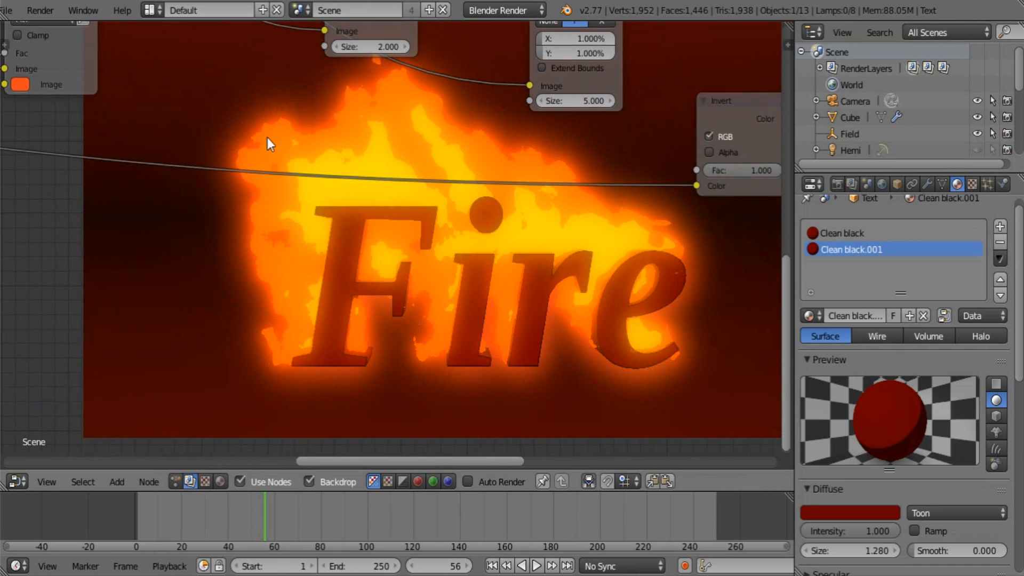
middle_drag(333, 214, 280, 142)
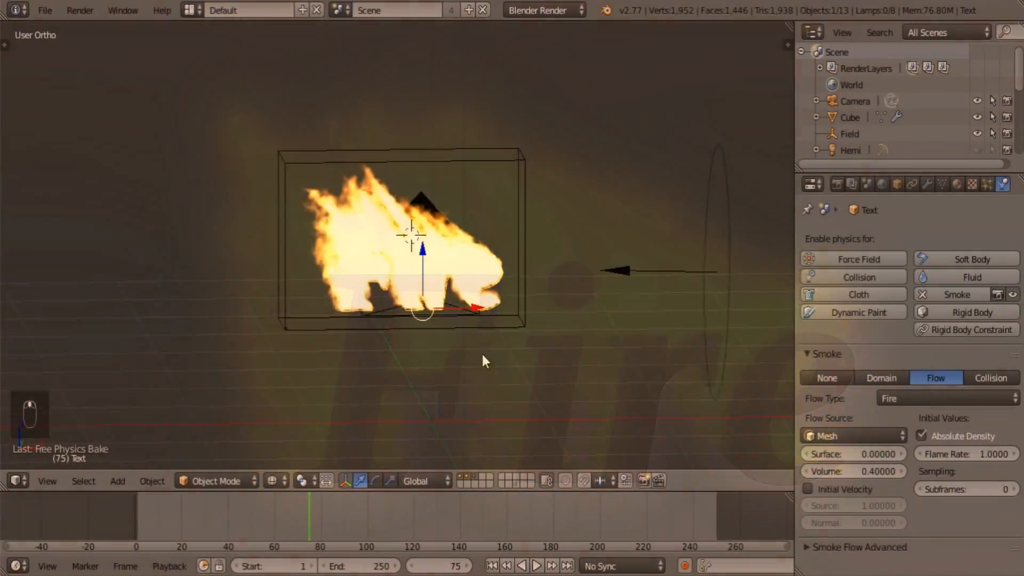
- Turn on Initial Velocity in the Text object's smoke flow settings
middle_drag(482, 359, 392, 352)
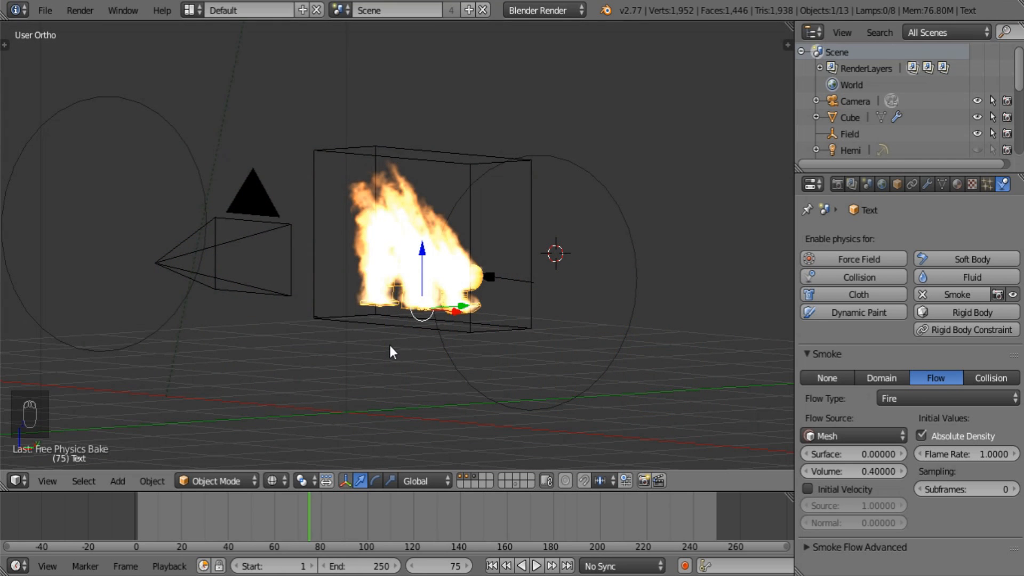
mouse_move(390, 345)
middle_down()
mouse_move(459, 307)
mouse_move(485, 315)
middle_up()
scroll(485, 315, up, 3)
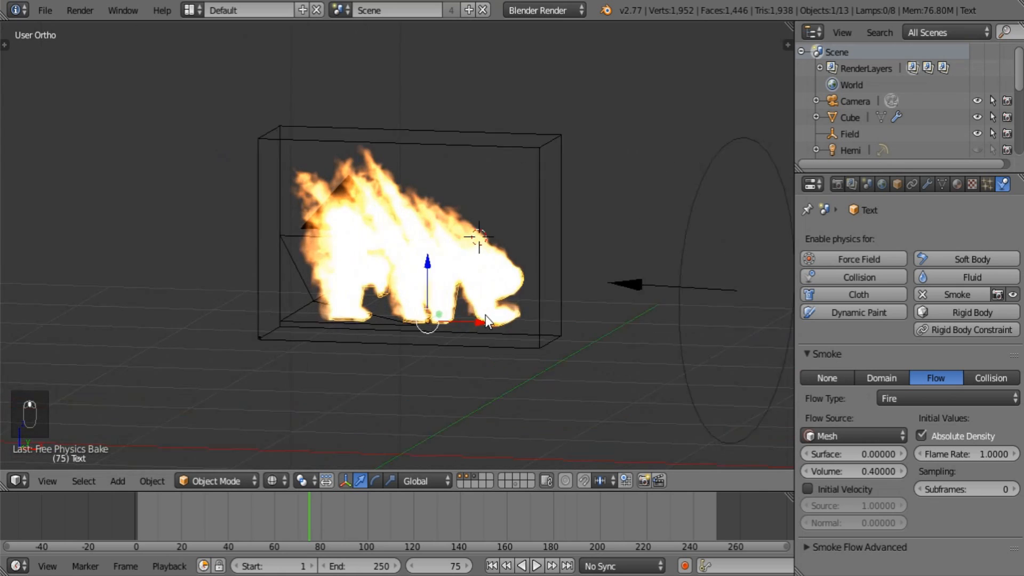
right_click(484, 315)
right_click(481, 316)
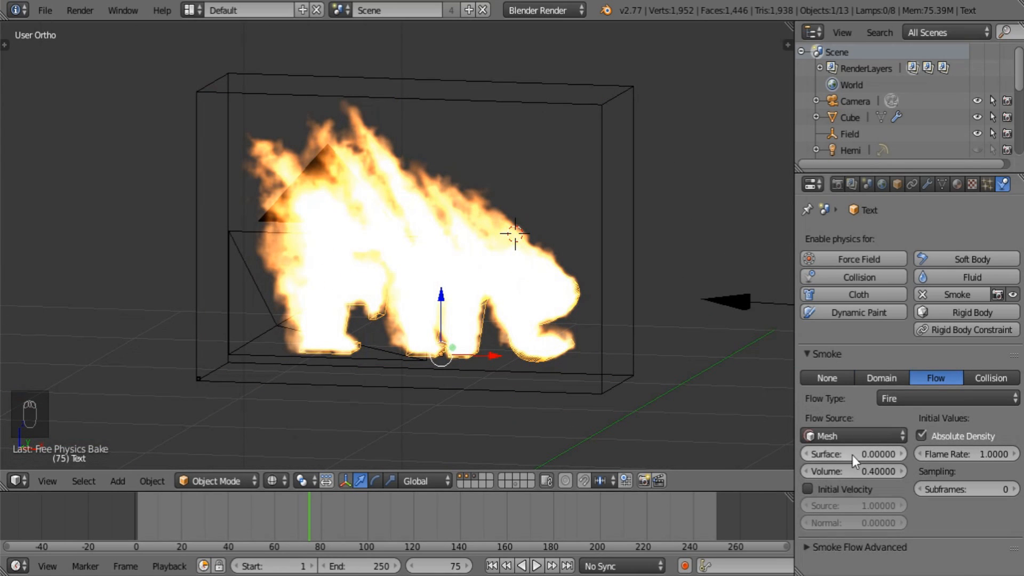
click(820, 488)
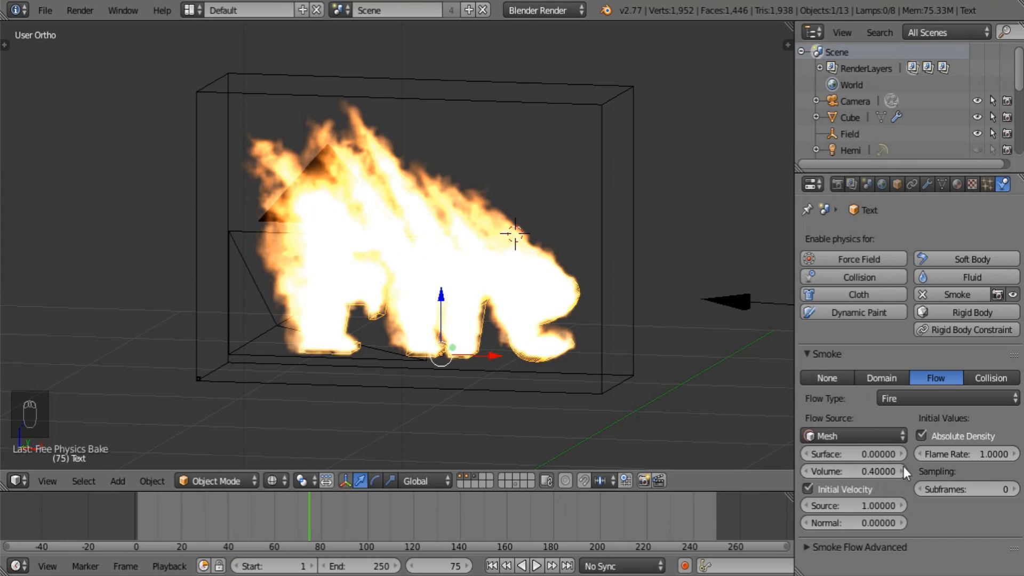
- Set the text's smoke flow source Volume to 0.1 and Surface to 0.05
click(859, 471)
text(0.1)
key(Return)
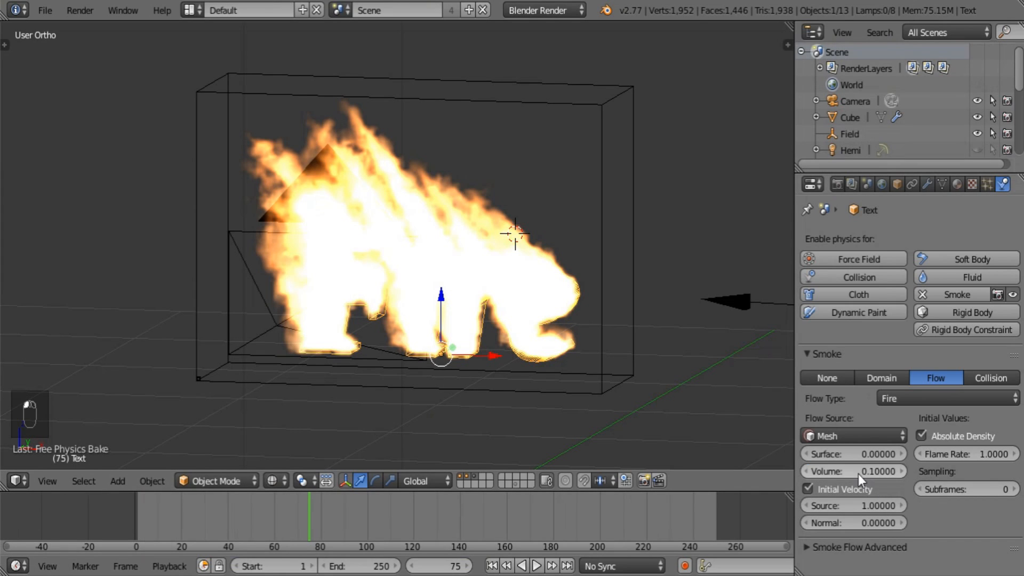
click(859, 457)
text(0.02)
key(Return)
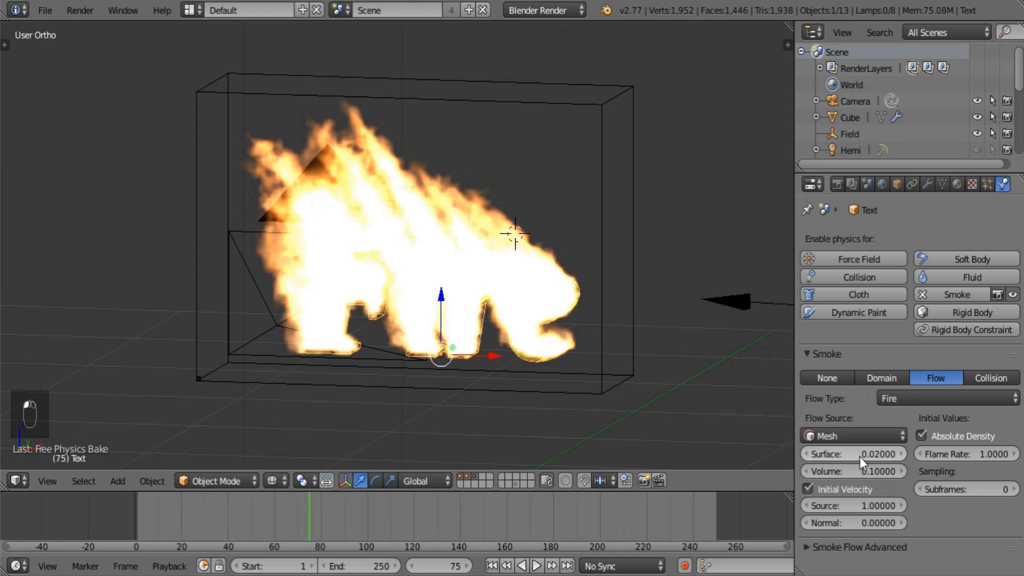
click(859, 456)
text(0.05)
key(Return)
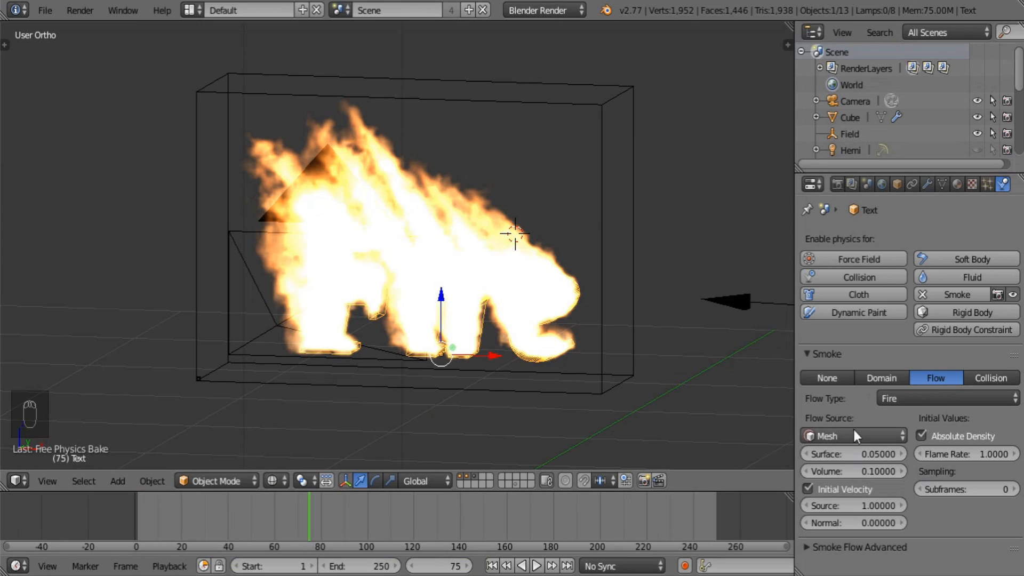
- Set the text's Flame Rate to 10
click(961, 455)
text(10)
key(Return)
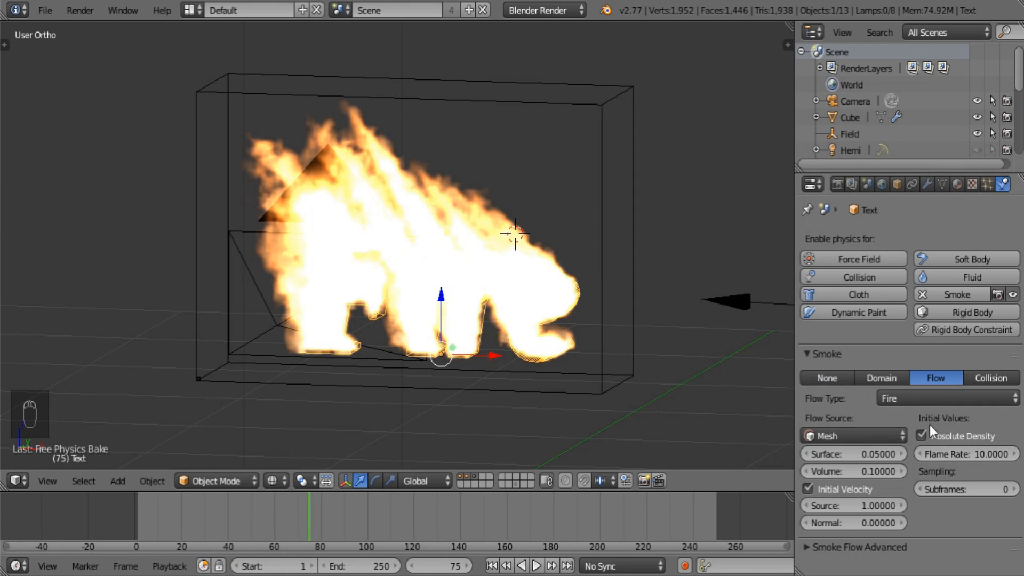
- Select the smoke domain cube, then play the fire simulation and examine the flames from the front and at an angle
right_click(635, 234)
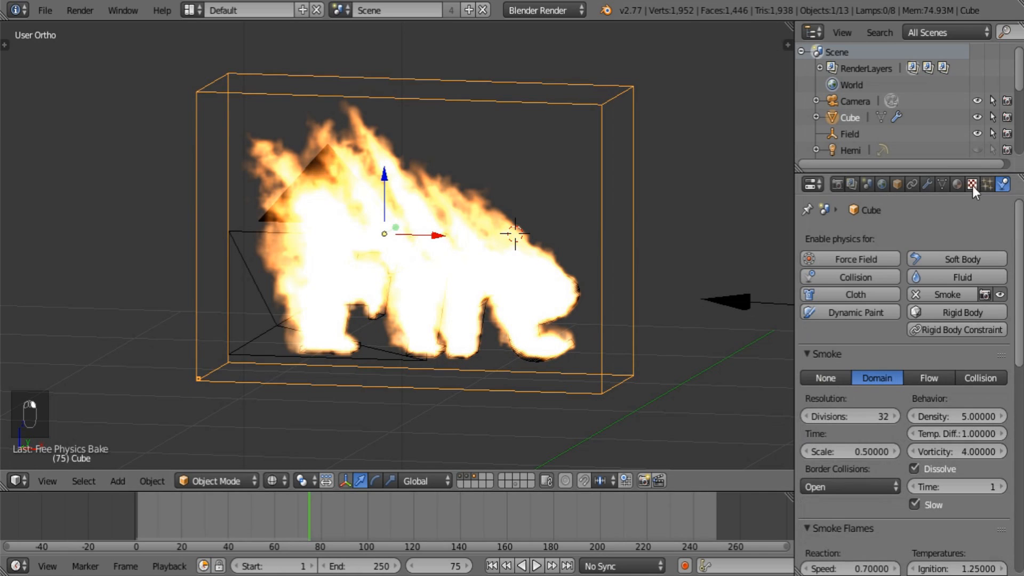
scroll(899, 365, down, 12)
click(539, 566)
key(KP_1)
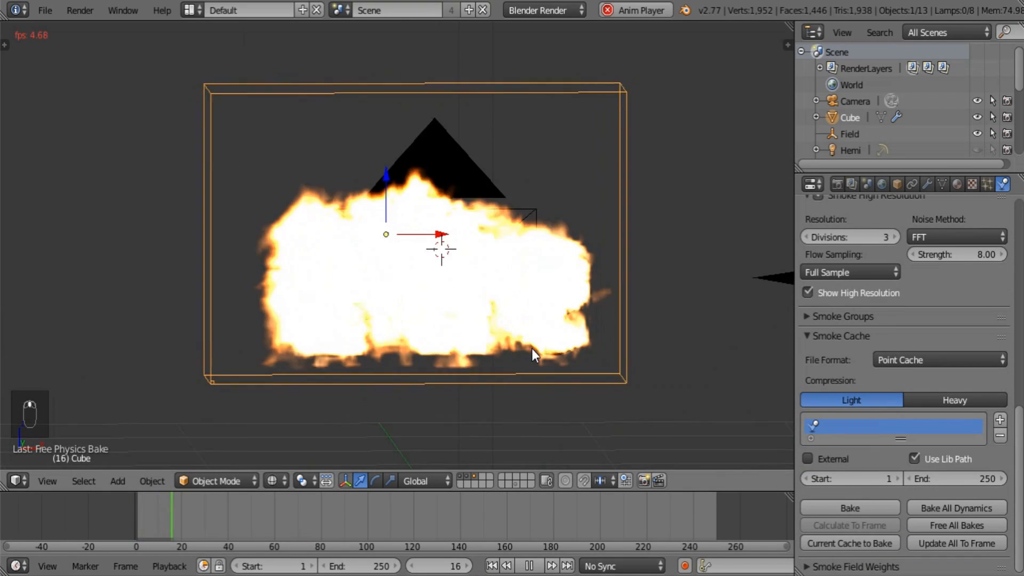
key(alt+a)
middle_drag(644, 204, 605, 237)
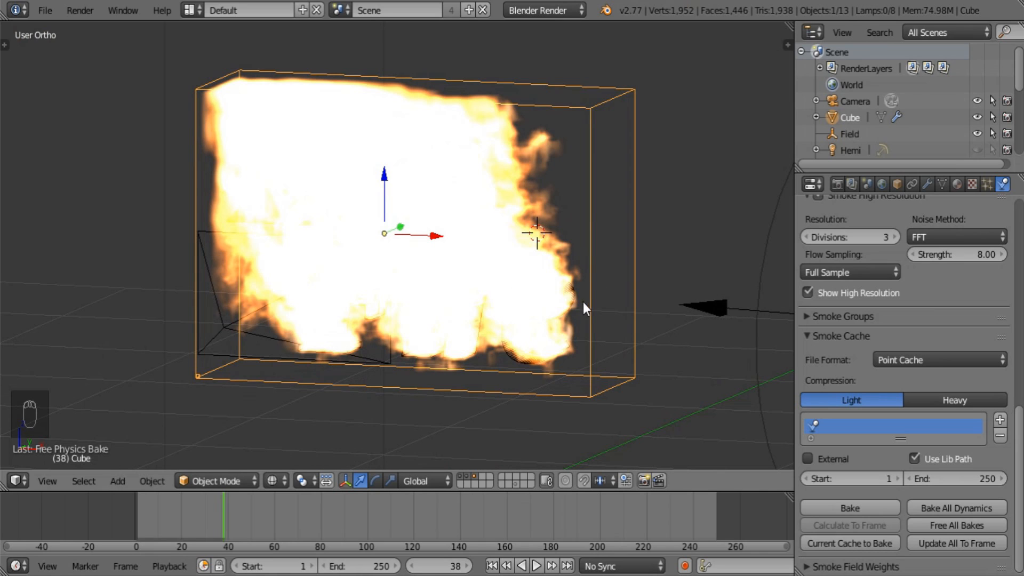
middle_drag(583, 282, 597, 273)
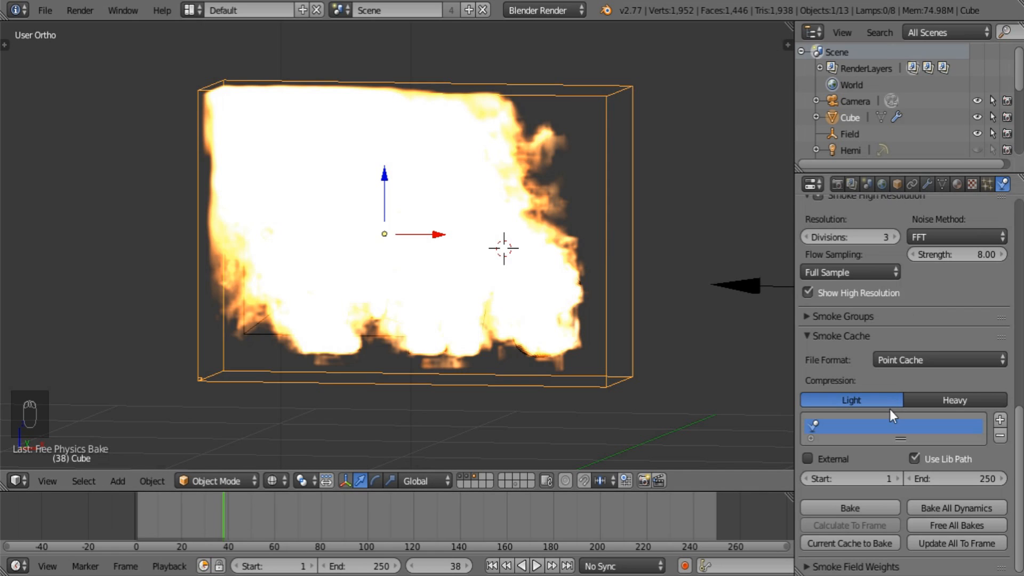
- Set the smoke domain's flame reaction Speed to 2
click(834, 316)
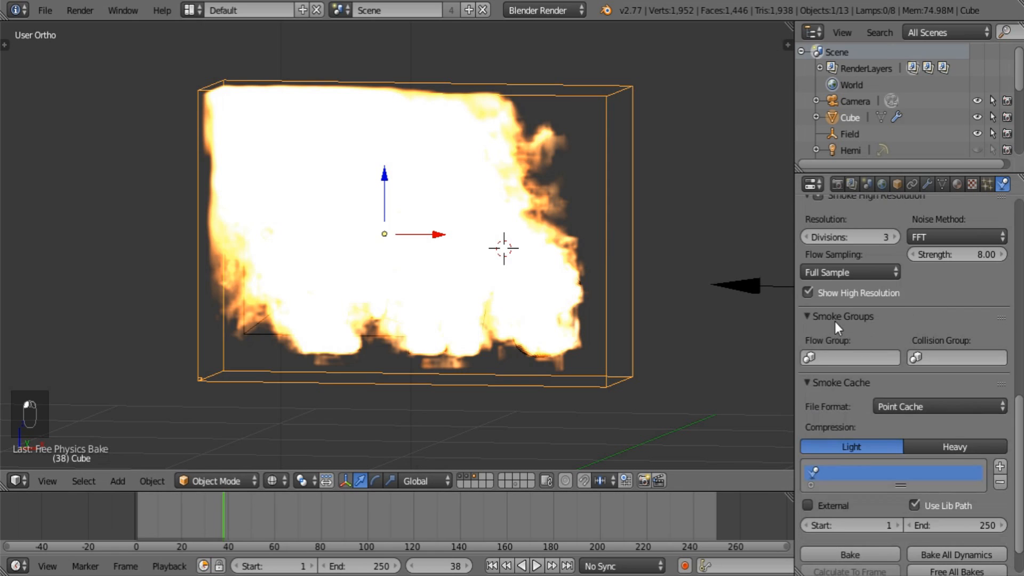
click(833, 321)
scroll(866, 362, up, 6)
scroll(865, 361, up, 3)
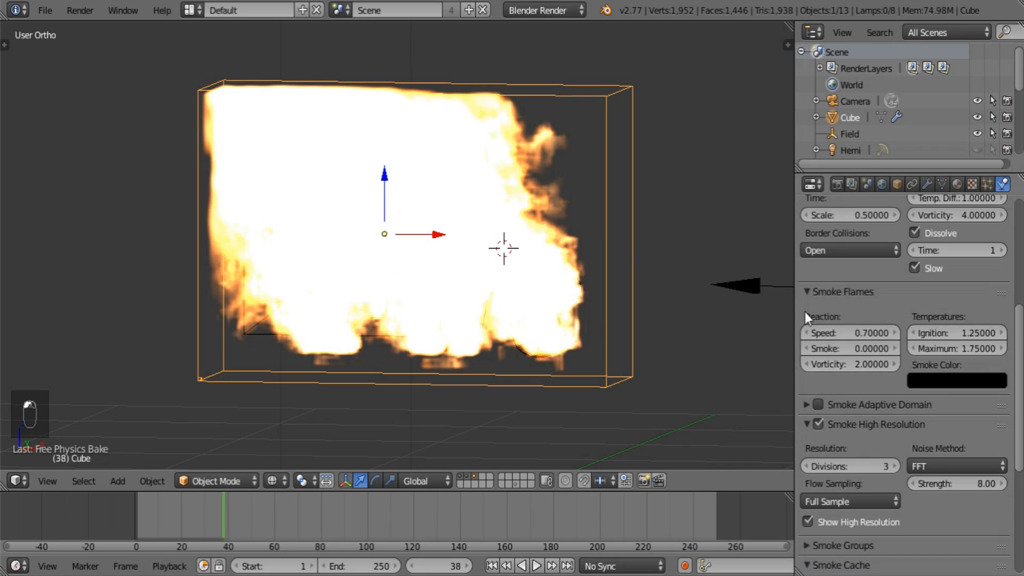
click(847, 333)
text(2)
key(Return)
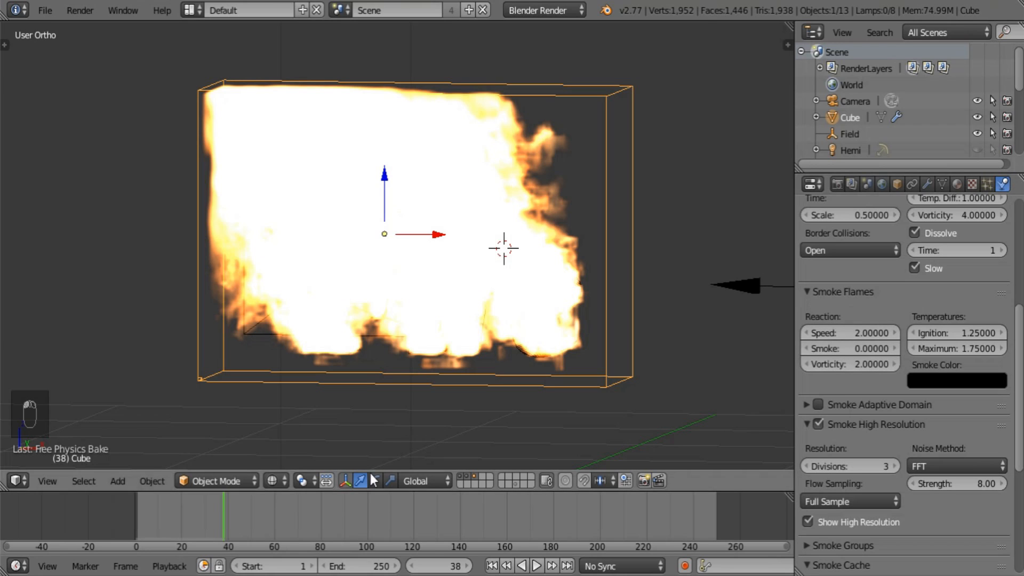
- Set the smoke domain's flame Vorticity to 0 and play the simulation from frame 1 to check it
click(491, 566)
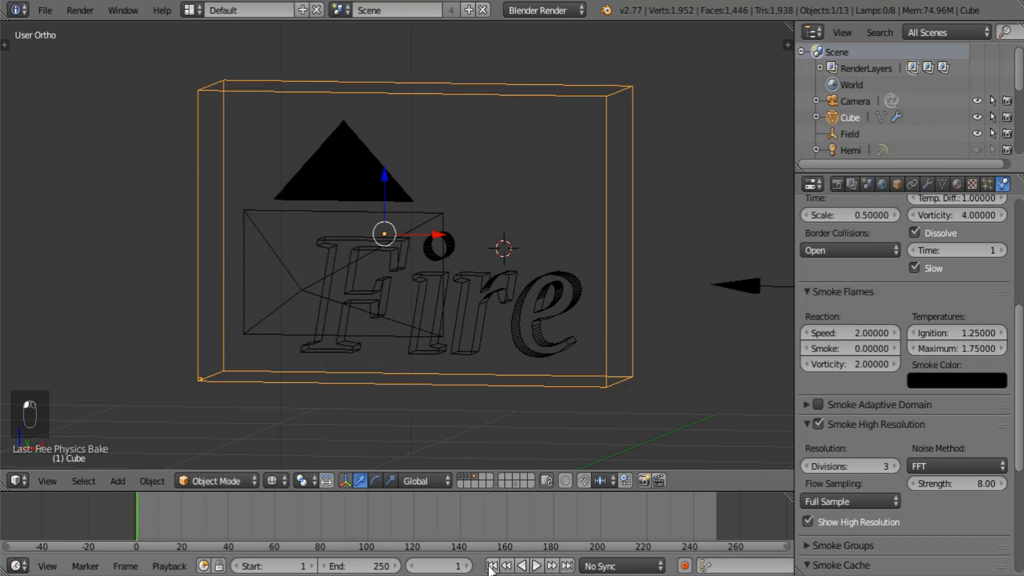
click(854, 362)
text(0)
key(Return)
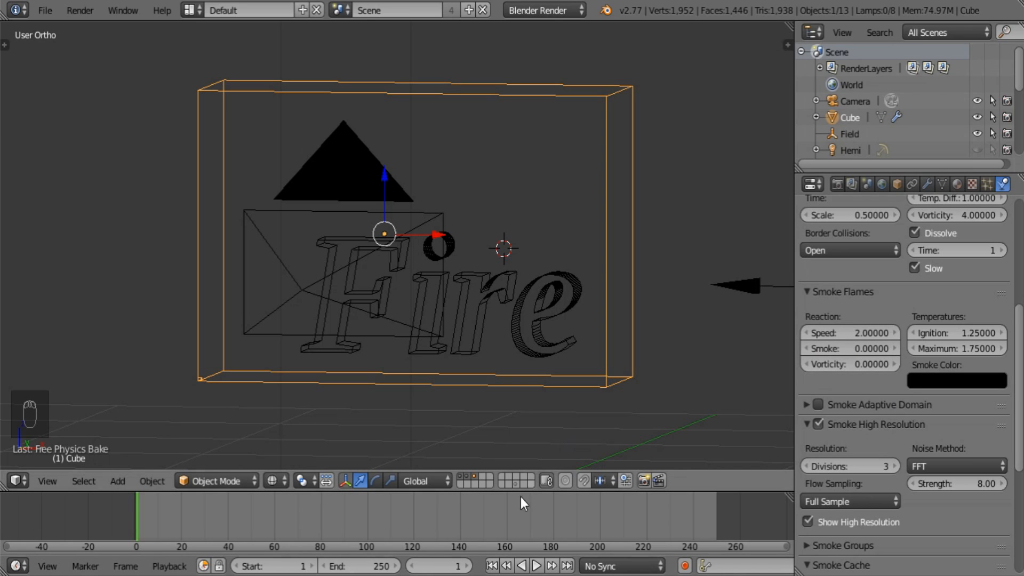
click(536, 566)
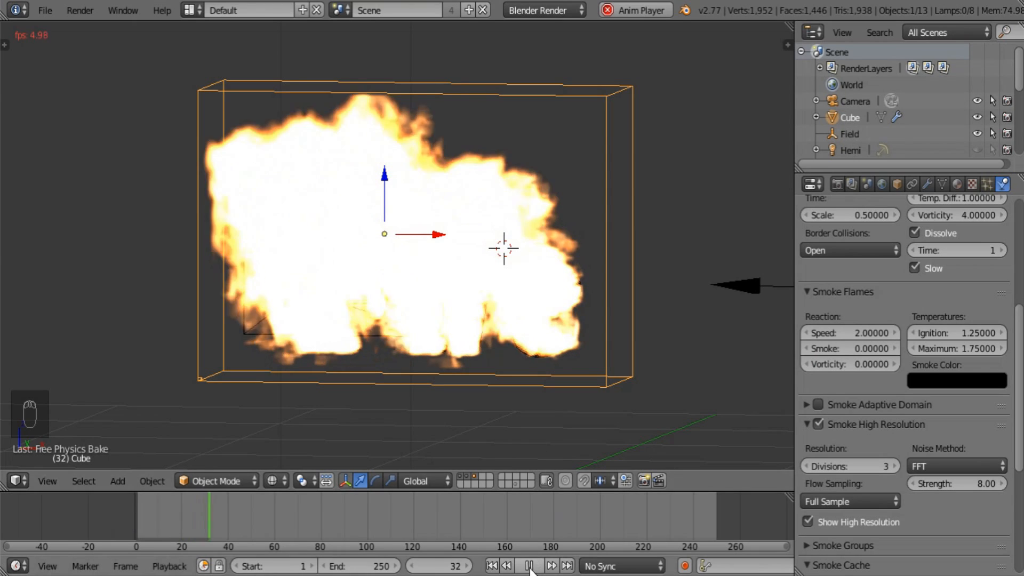
click(530, 568)
mouse_move(476, 283)
middle_down()
mouse_move(500, 279)
mouse_move(472, 279)
middle_up()
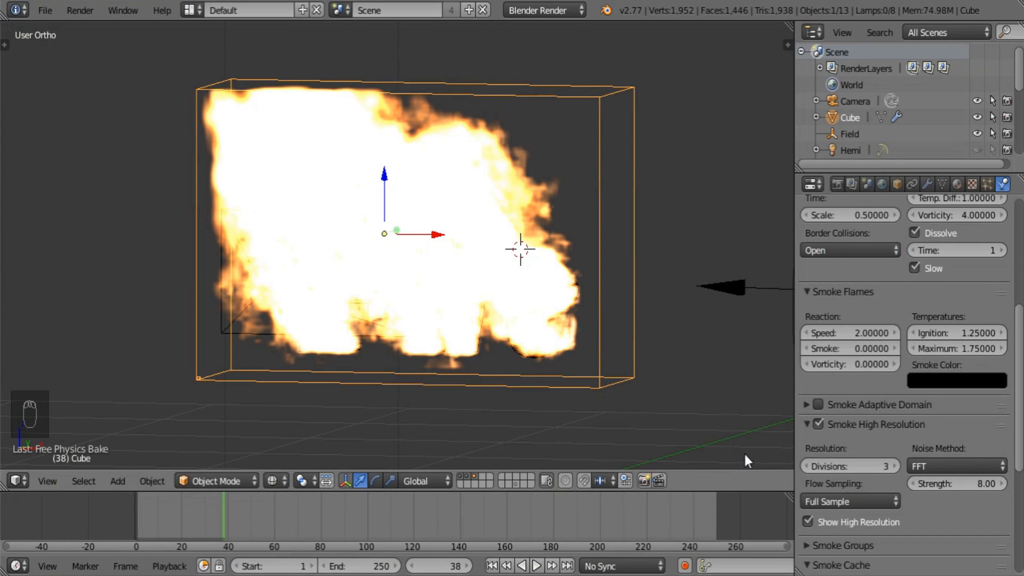
- Set the smoke domain's flame reaction Speed to 4 and its time Scale to 1
click(862, 330)
text(4)
key(Return)
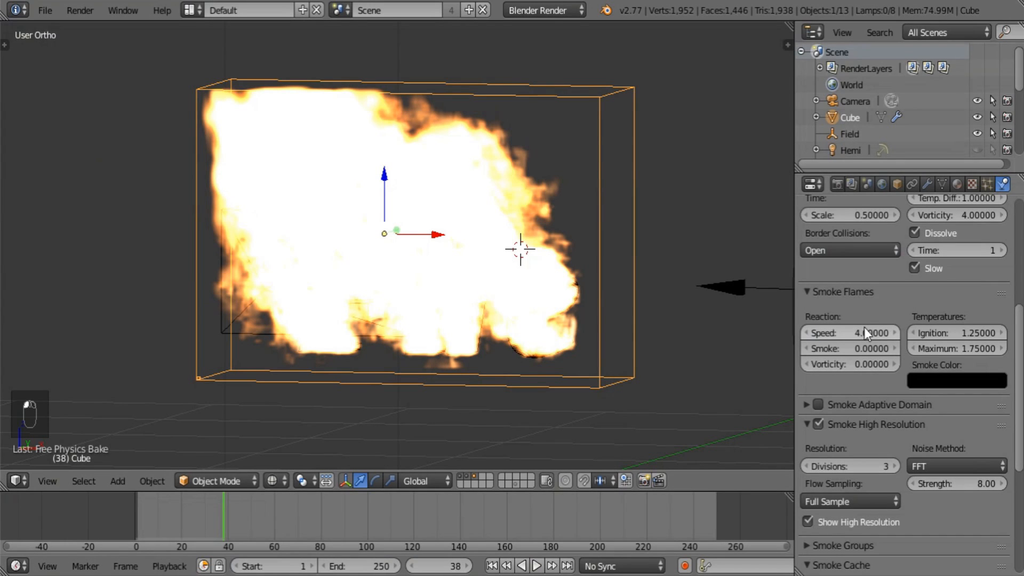
scroll(875, 420, up, 3)
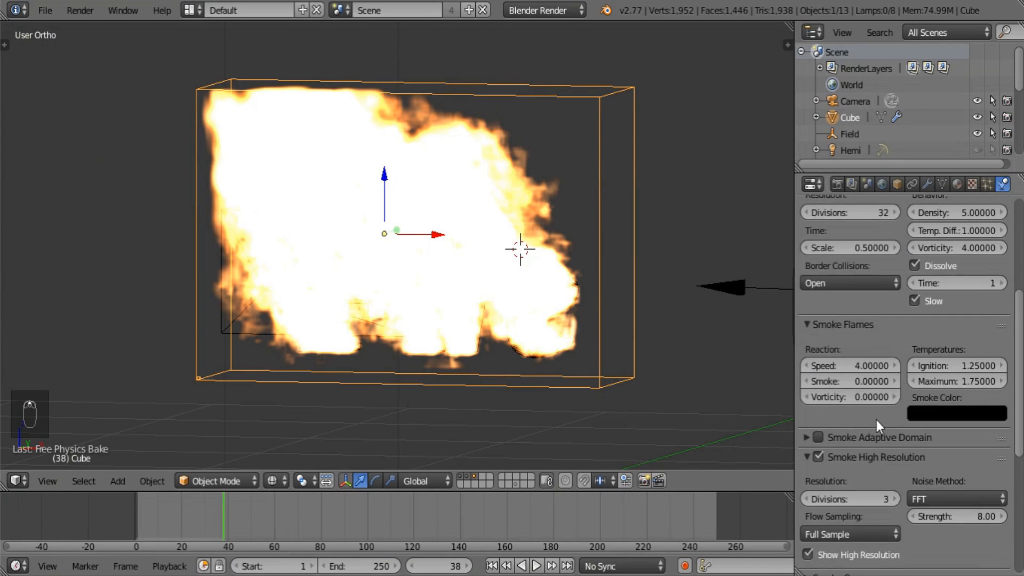
click(848, 277)
text(1)
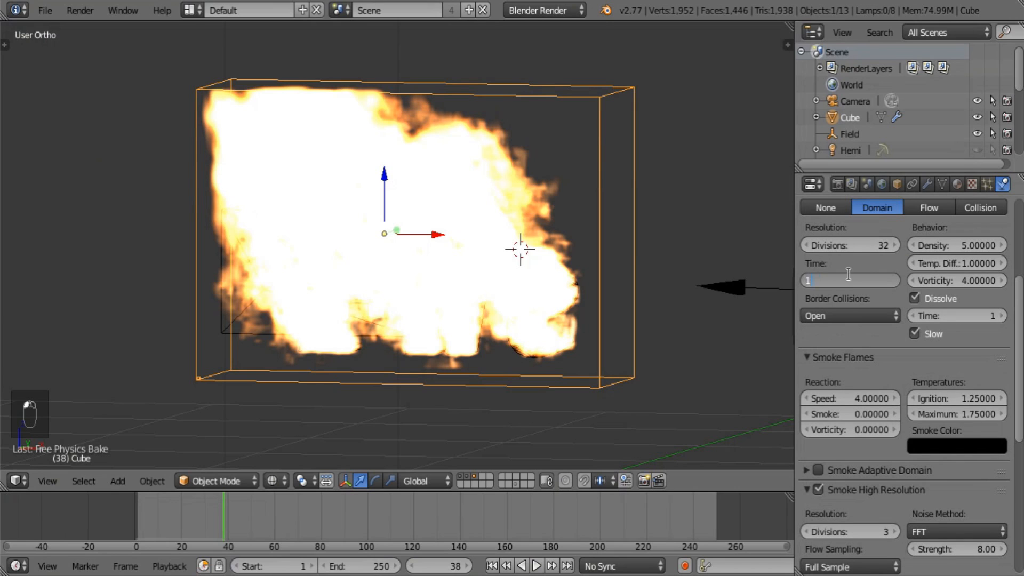
key(Return)
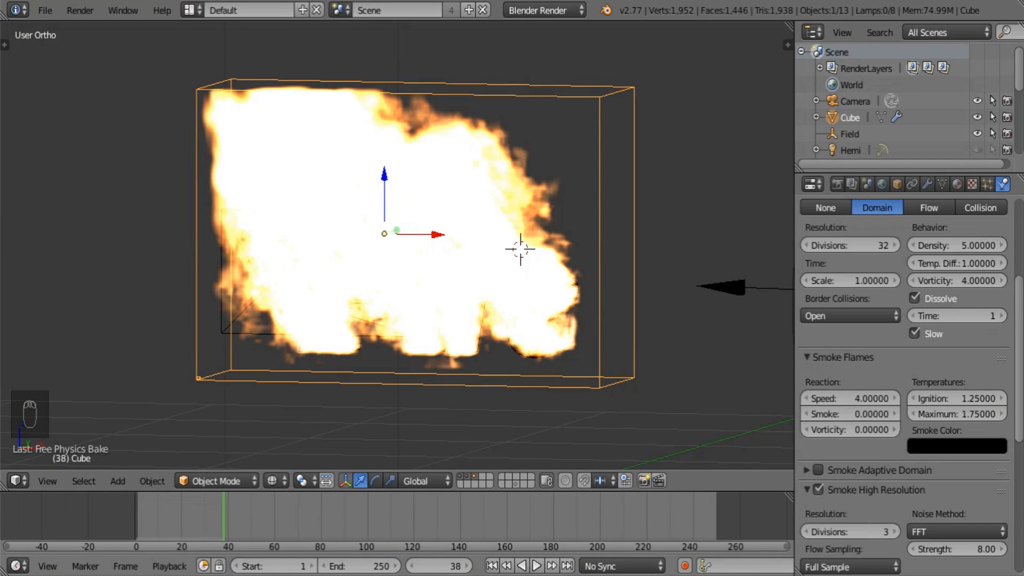
- Replay the fire simulation from frame 1 and examine how the flames fit within the domain
click(492, 566)
click(537, 566)
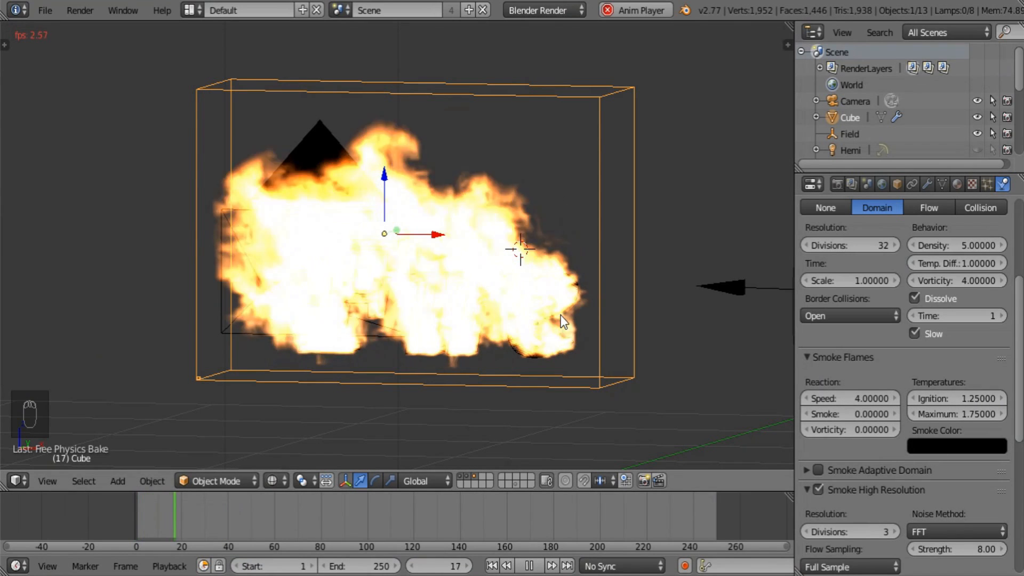
middle_drag(561, 315, 625, 293)
click(529, 565)
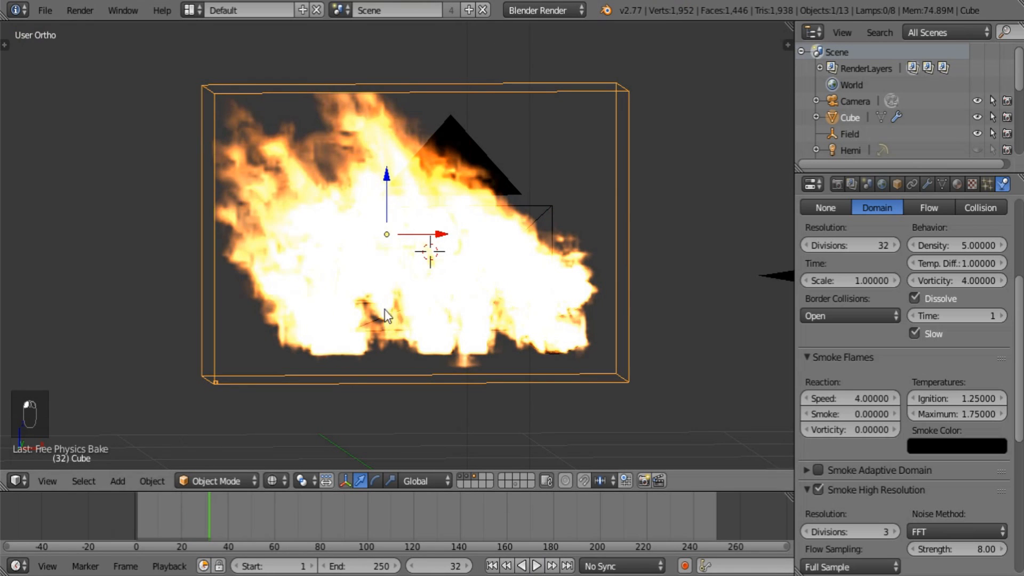
mouse_move(383, 309)
middle_down()
mouse_move(369, 306)
mouse_move(376, 287)
mouse_move(394, 314)
middle_up()
shift+middle_drag(396, 315, 342, 366)
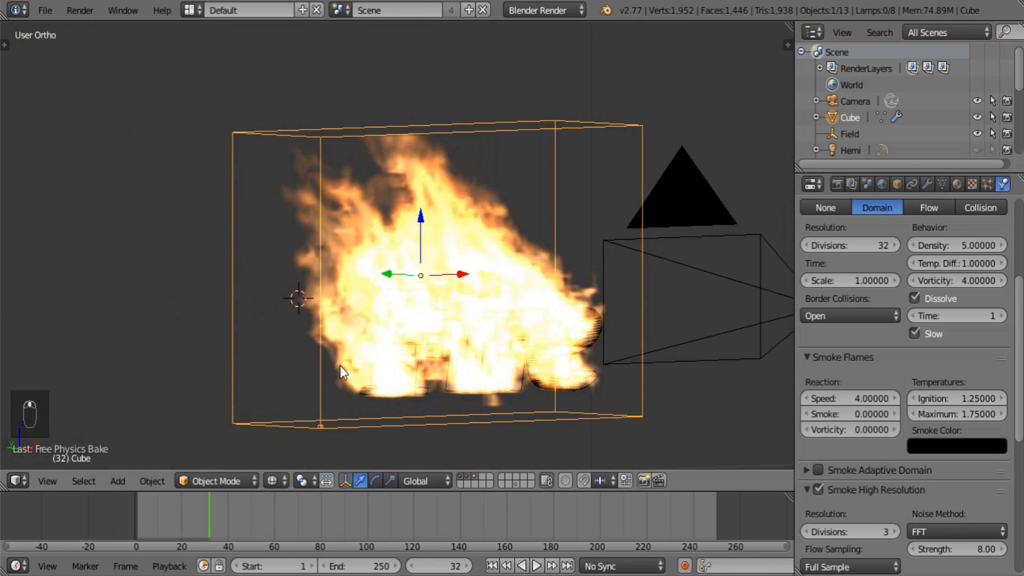
- Enlarge the smoke domain by moving the end face opposite the wind field outward and raising the top face
key(Tab)
middle_drag(291, 307, 216, 303)
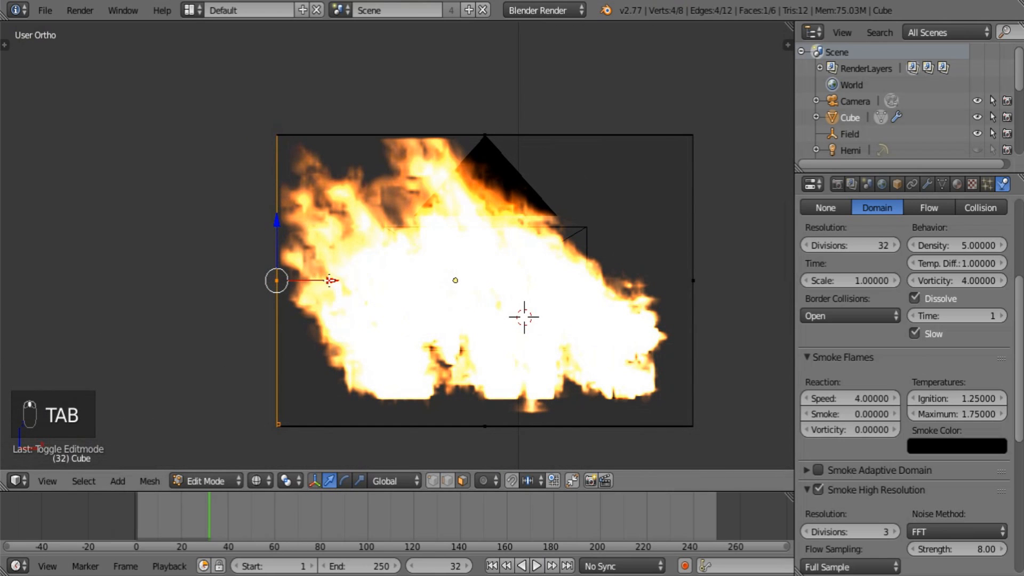
drag(327, 281, 235, 282)
middle_drag(234, 282, 319, 143)
right_click(445, 178)
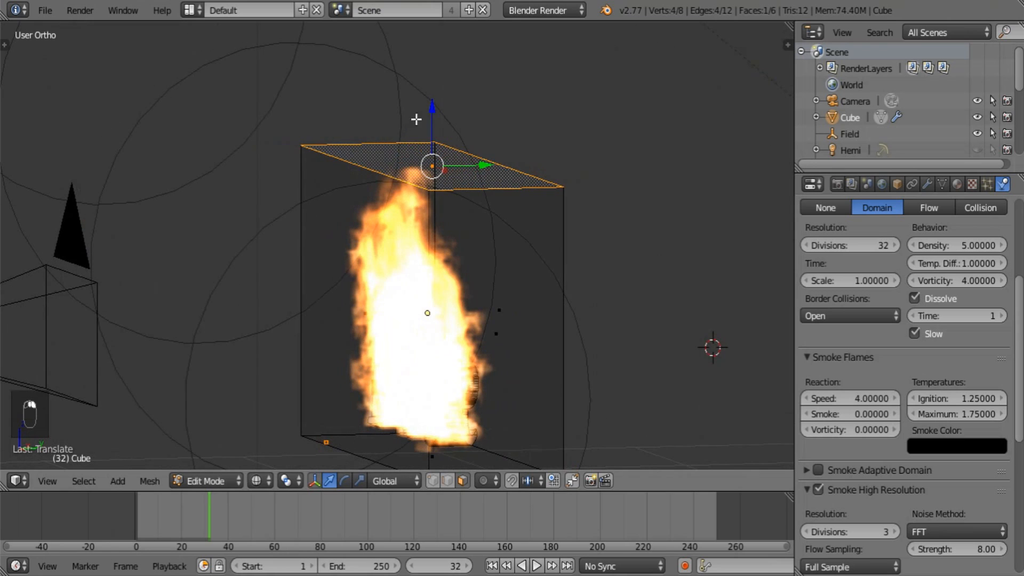
drag(433, 108, 443, 57)
middle_drag(349, 246, 450, 235)
middle_drag(393, 274, 392, 295)
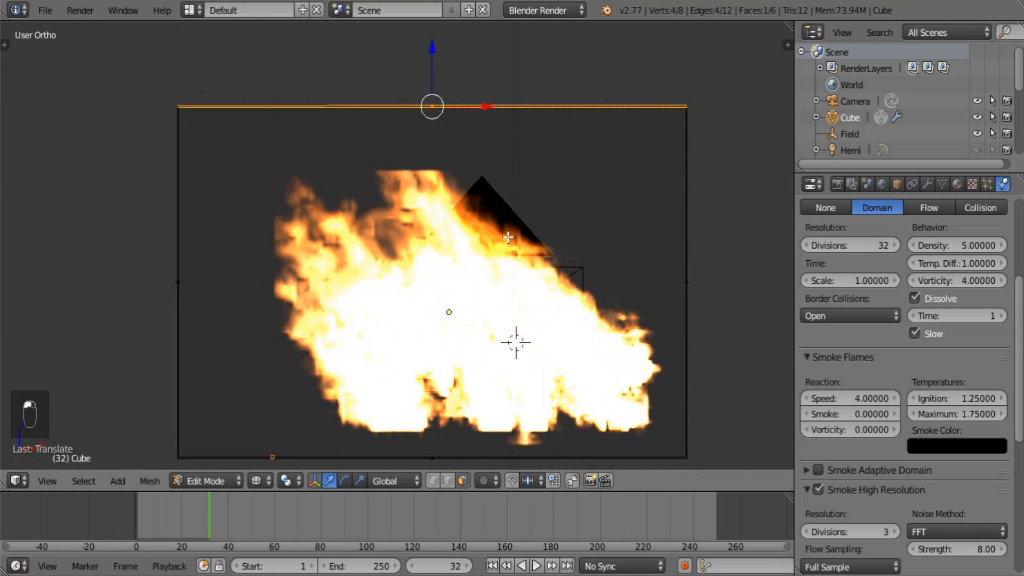
key(Tab)
- Replay the simulation from frame 1 and check the flames inside the enlarged domain
click(492, 566)
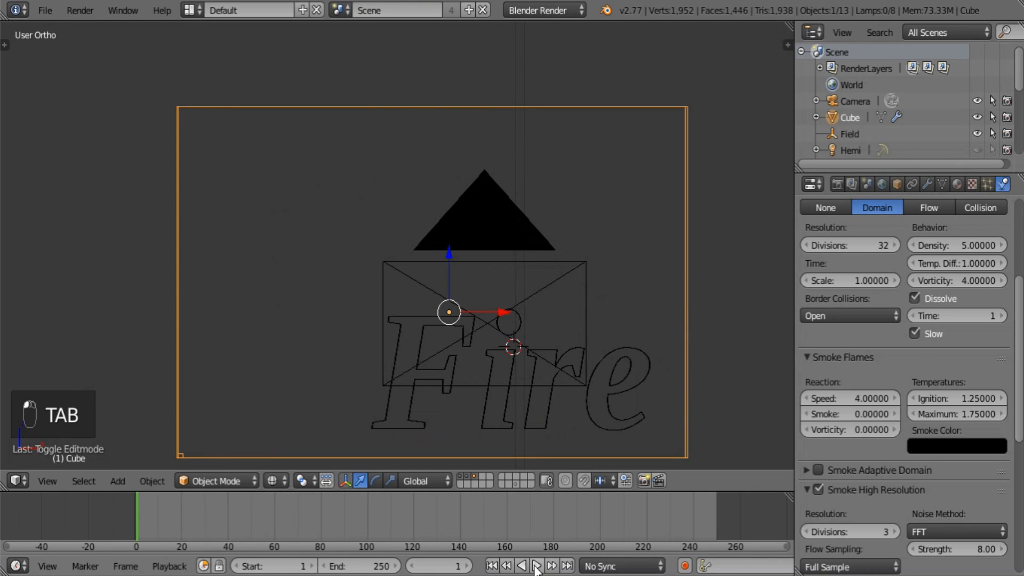
click(536, 566)
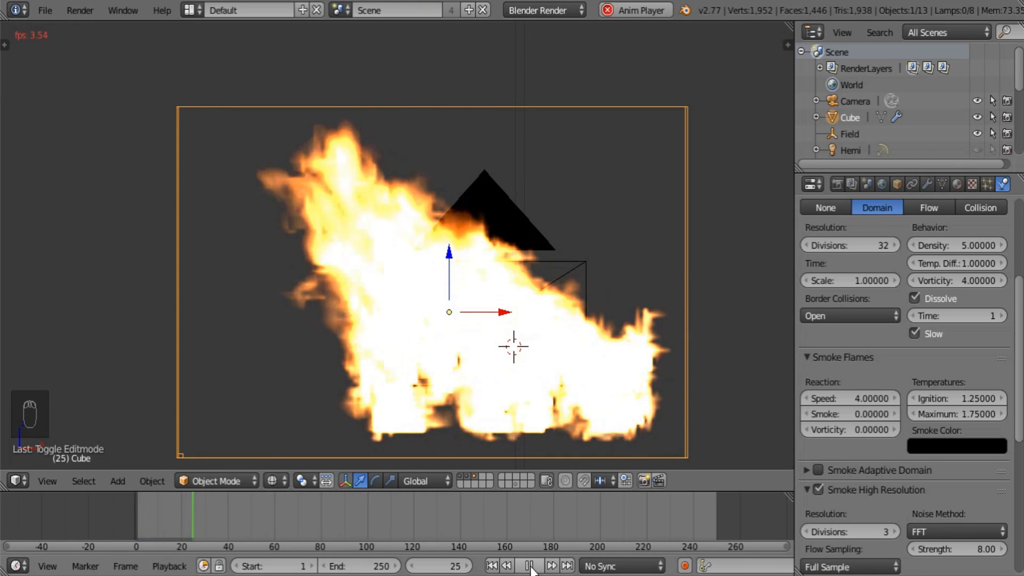
key(alt+a)
middle_drag(230, 321, 244, 338)
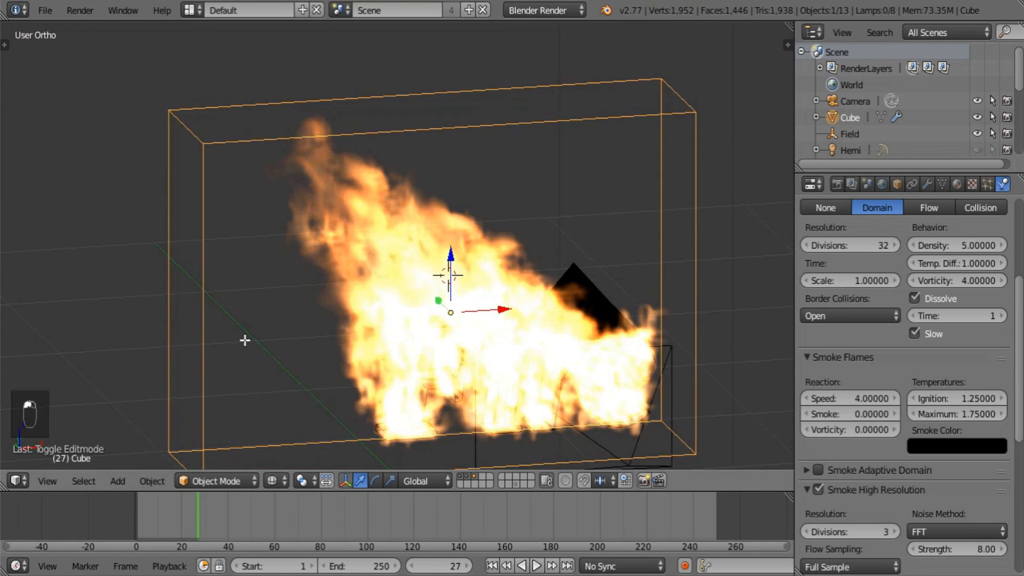
- Move the domain's end face opposite the wind field slightly inward and raise the top face further
key(Tab)
right_click(198, 324)
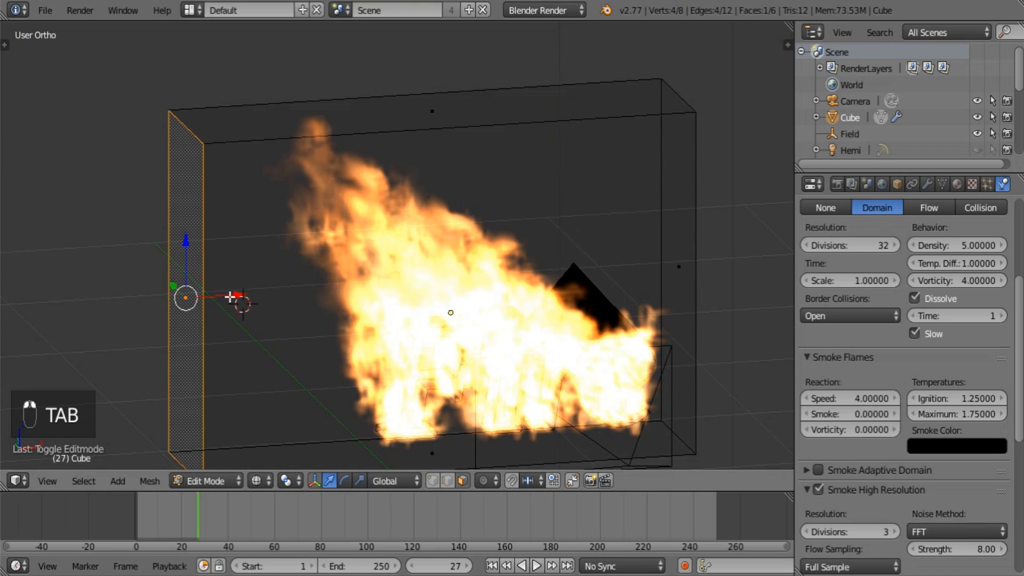
drag(233, 297, 287, 293)
middle_drag(287, 293, 233, 299)
right_click(435, 156)
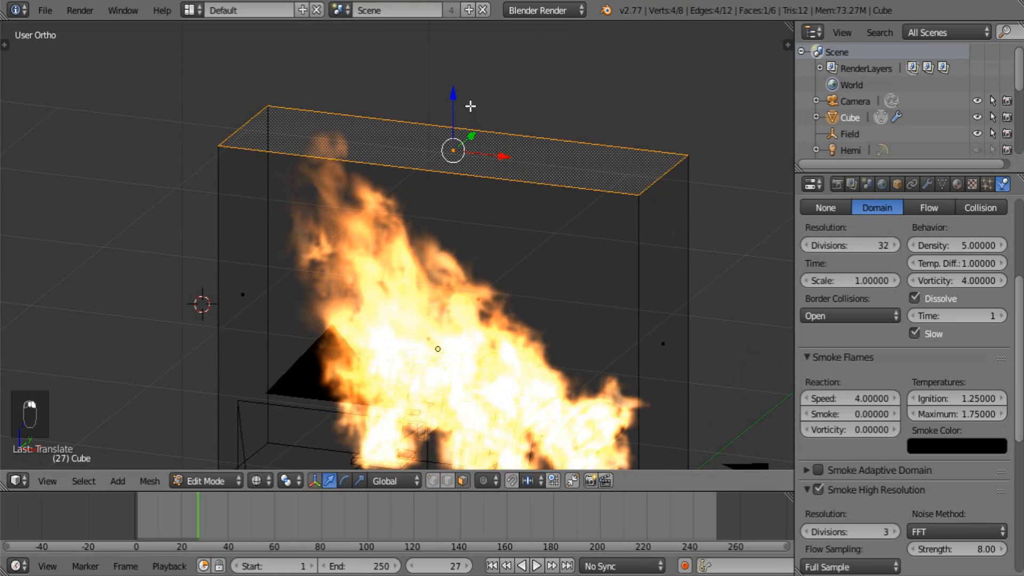
drag(462, 99, 463, 62)
middle_drag(451, 91, 466, 235)
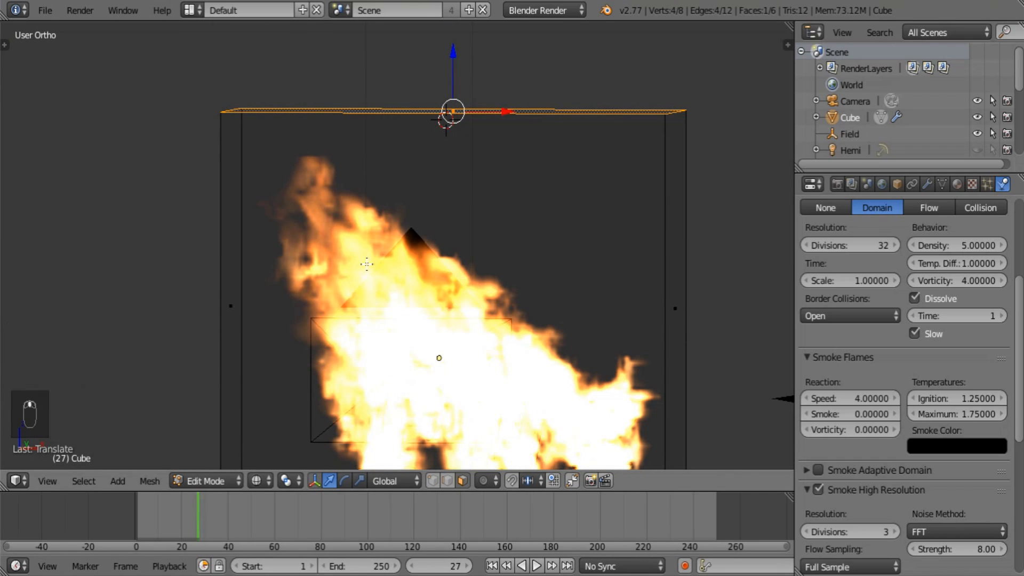
key(Tab)
- Replay the simulation from frame 1 and watch whether the flames reach the reshaped domain's walls
shift+middle_drag(463, 332, 403, 238)
middle_drag(403, 237, 410, 241)
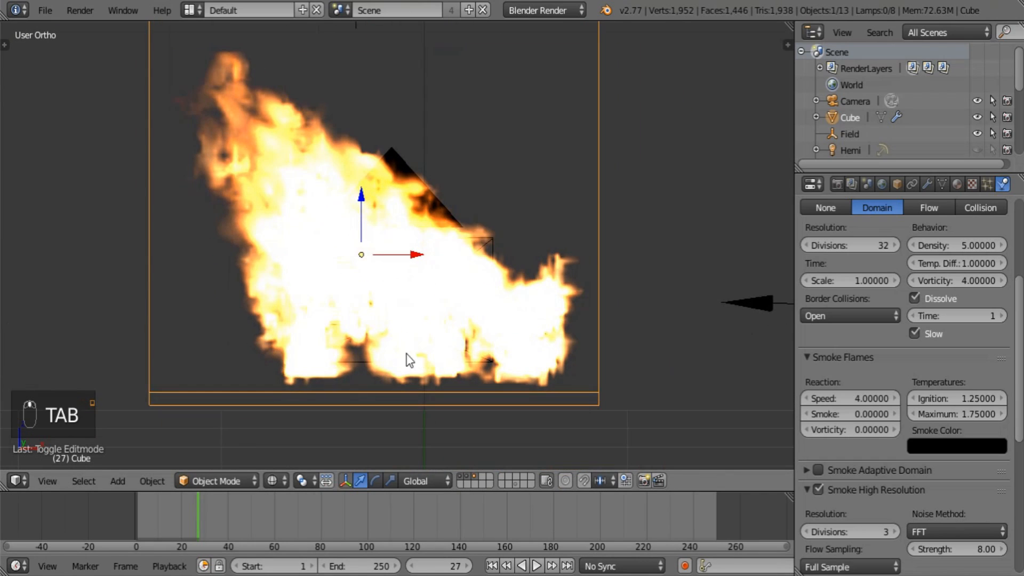
click(491, 566)
click(536, 565)
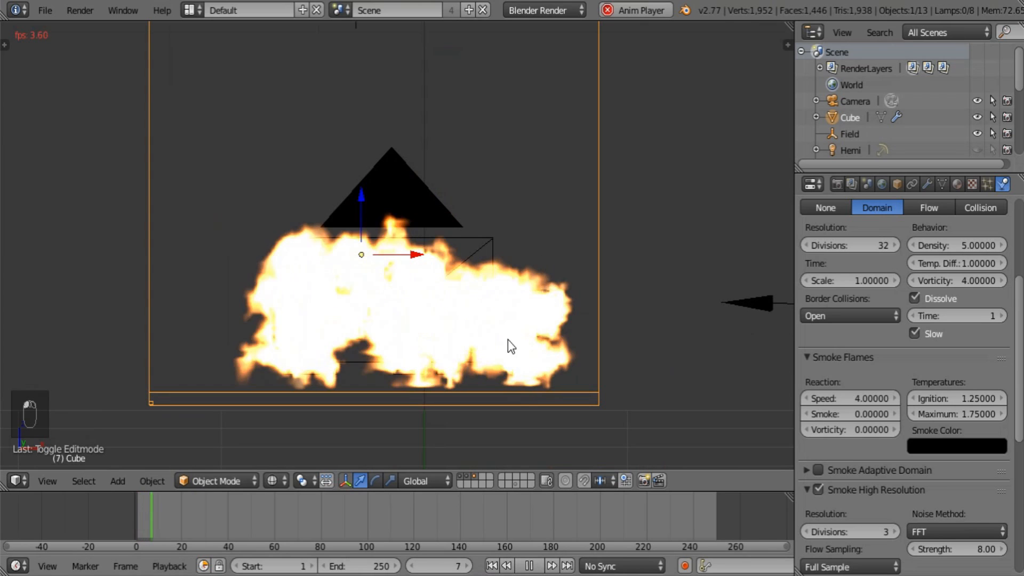
- Move the domain's end face opposite the wind field back outward to give the flames more room
key(Tab)
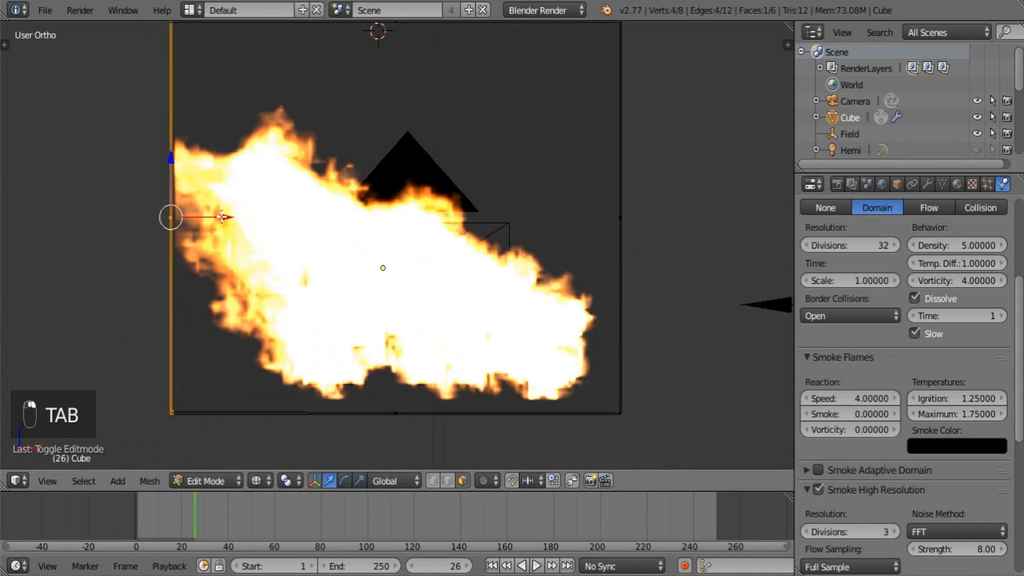
key(Tab)
key(Tab)
key(Tab)
- Play the simulation with the widened domain and examine how close the flames come to its top
key(alt+a)
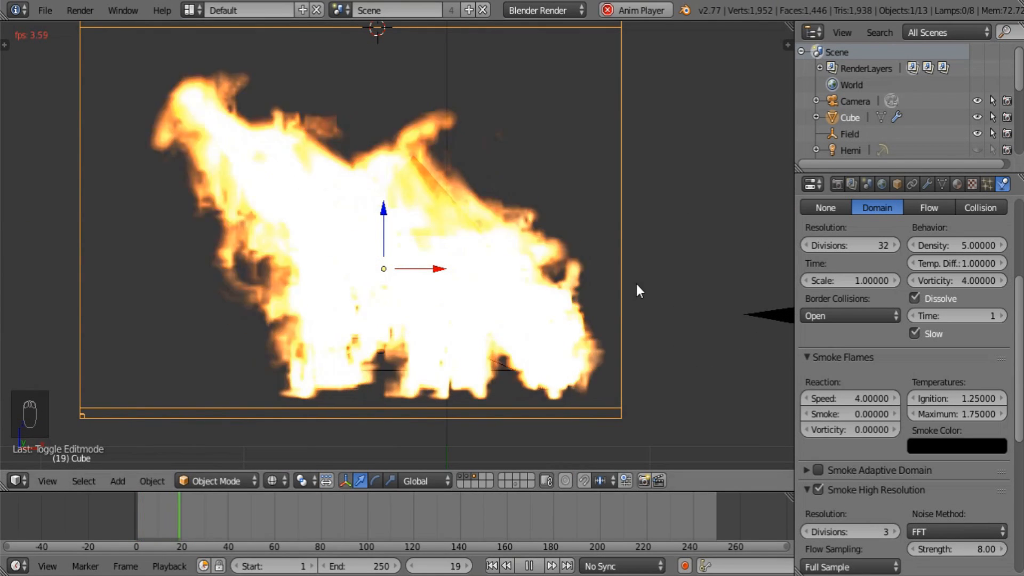
middle_drag(434, 213, 418, 247)
shift+middle_drag(418, 247, 376, 303)
key(alt+a)
shift+middle_drag(382, 172, 383, 255)
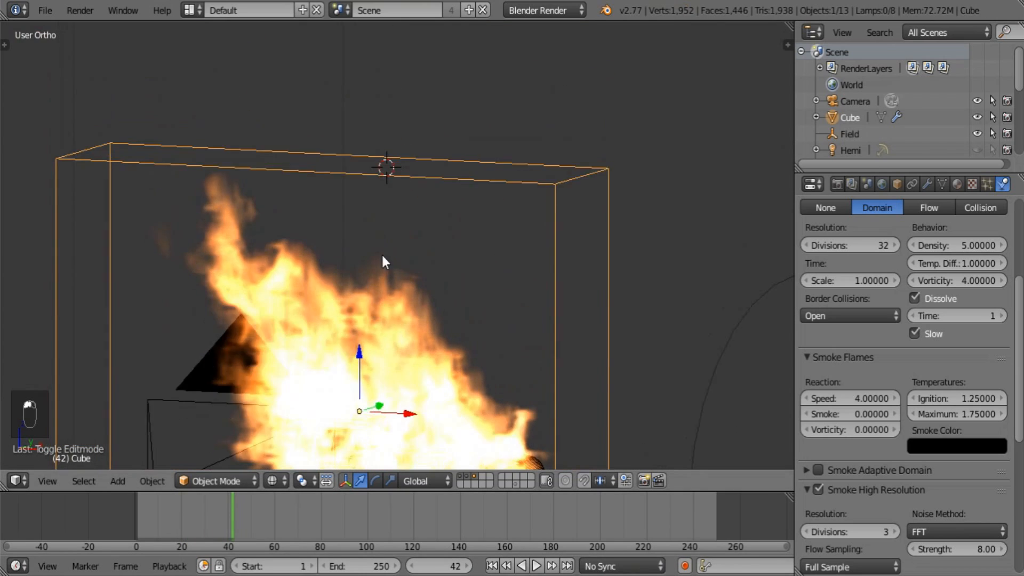
middle_drag(383, 210, 382, 236)
- Raise the smoke domain's top face slightly in Edit Mode
key(Tab)
right_click(342, 179)
middle_drag(361, 192, 353, 153)
drag(331, 118, 349, 105)
shift+middle_drag(355, 242, 402, 185)
key(Tab)
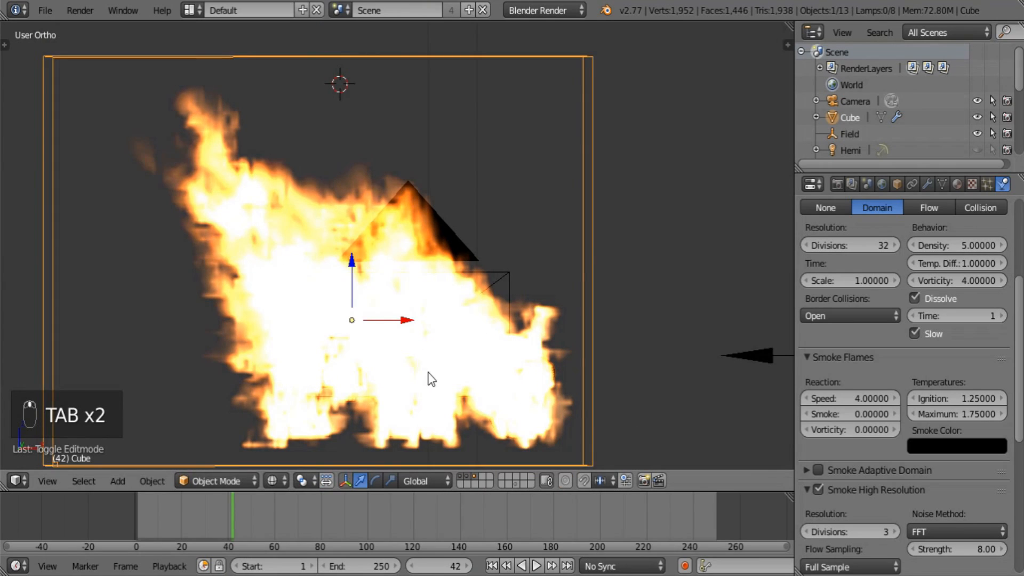
- Set the wind force field's strength to 250
shift+middle_drag(478, 446, 500, 416)
scroll(580, 386, down, 3)
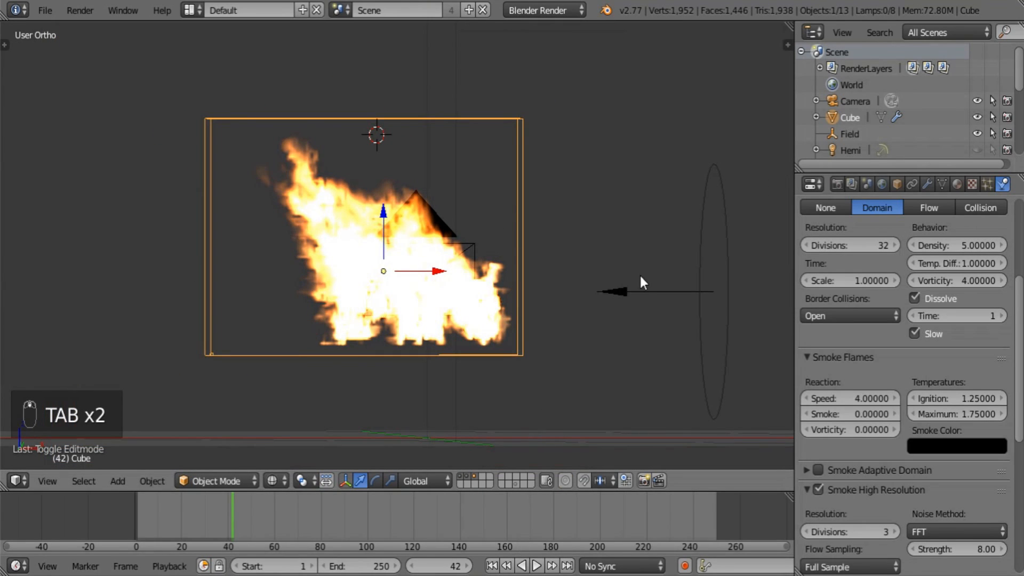
right_click(645, 290)
scroll(945, 279, up, 3)
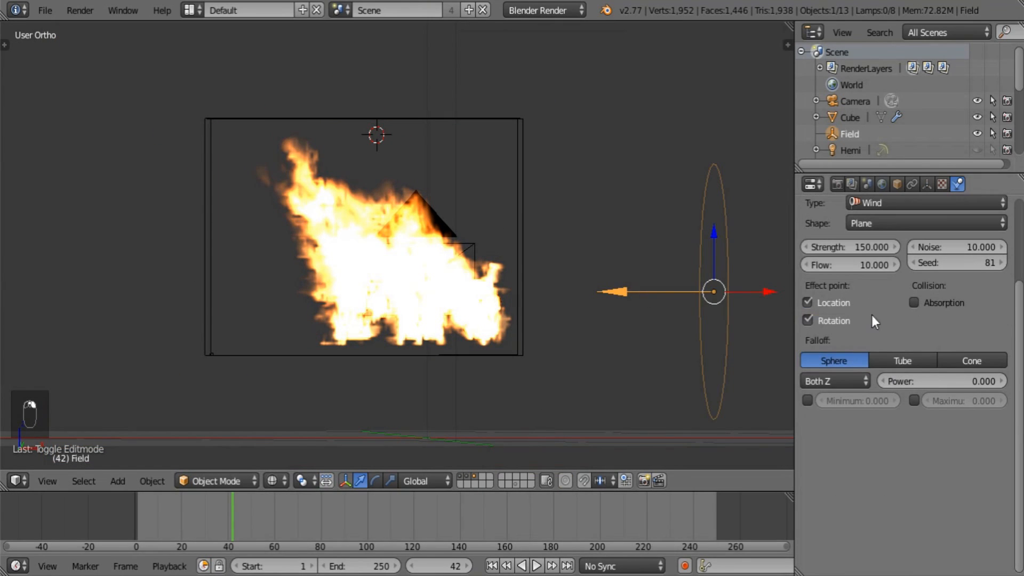
click(859, 251)
text(250)
key(Return)
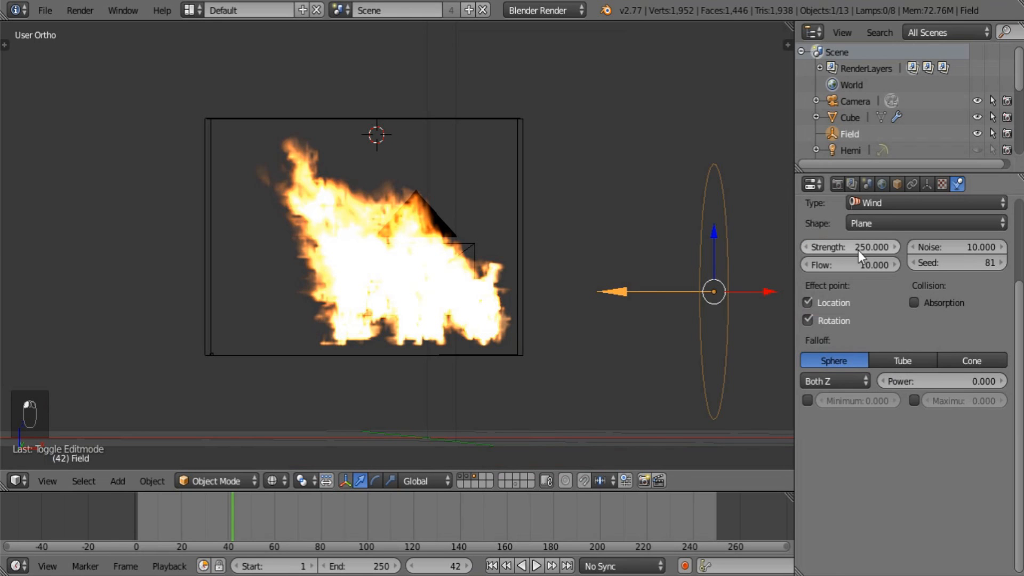
- Move the wind field along Y in line with the smoke domain and along X close to the domain's end
middle_drag(514, 229, 524, 338)
scroll(501, 243, up, 2)
scroll(525, 338, down, 5)
middle_drag(606, 293, 584, 383)
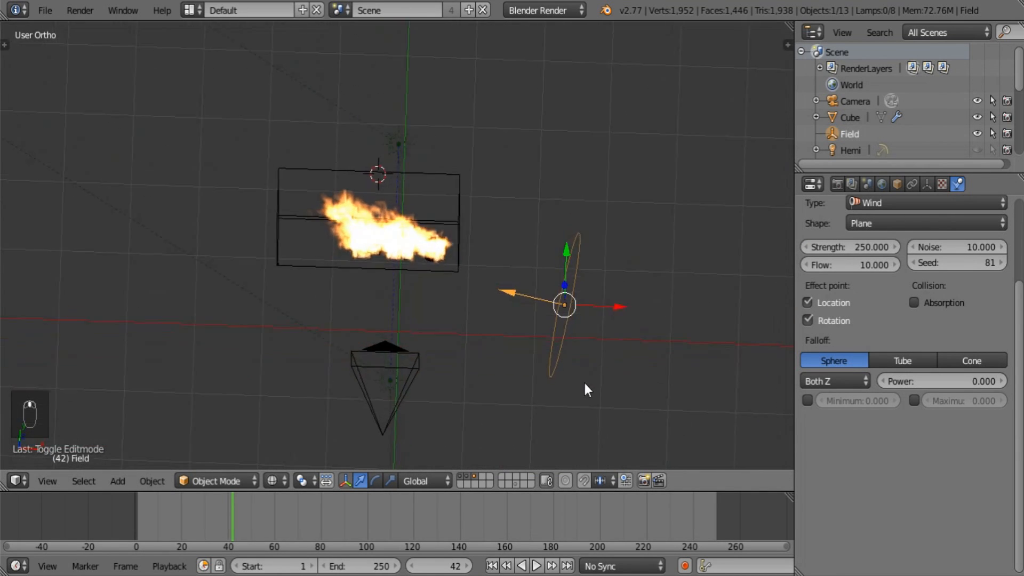
drag(566, 243, 568, 185)
click(522, 232)
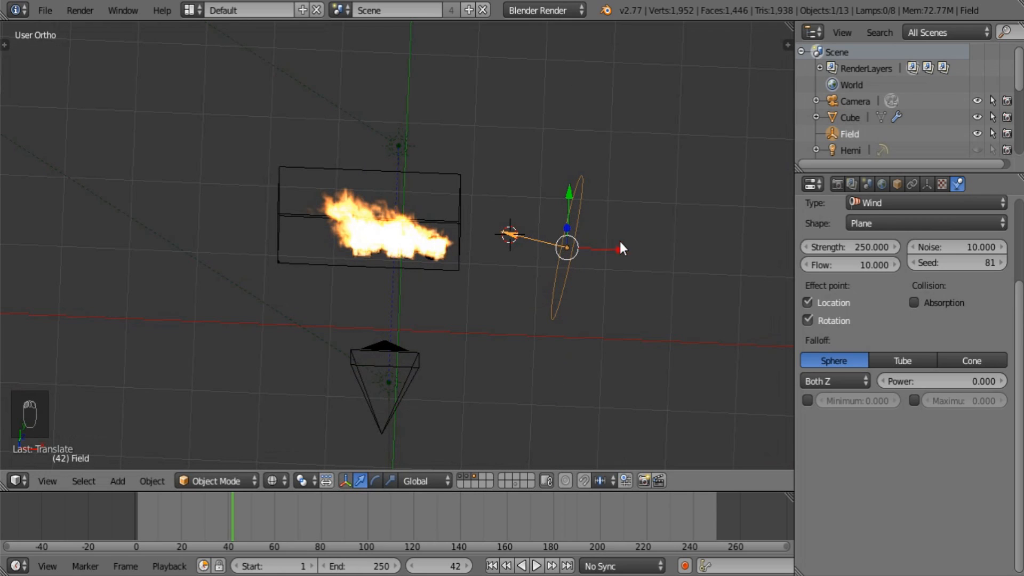
drag(620, 243, 547, 253)
- Reset the 3D cursor's X, Y and Z location to 0
key(n)
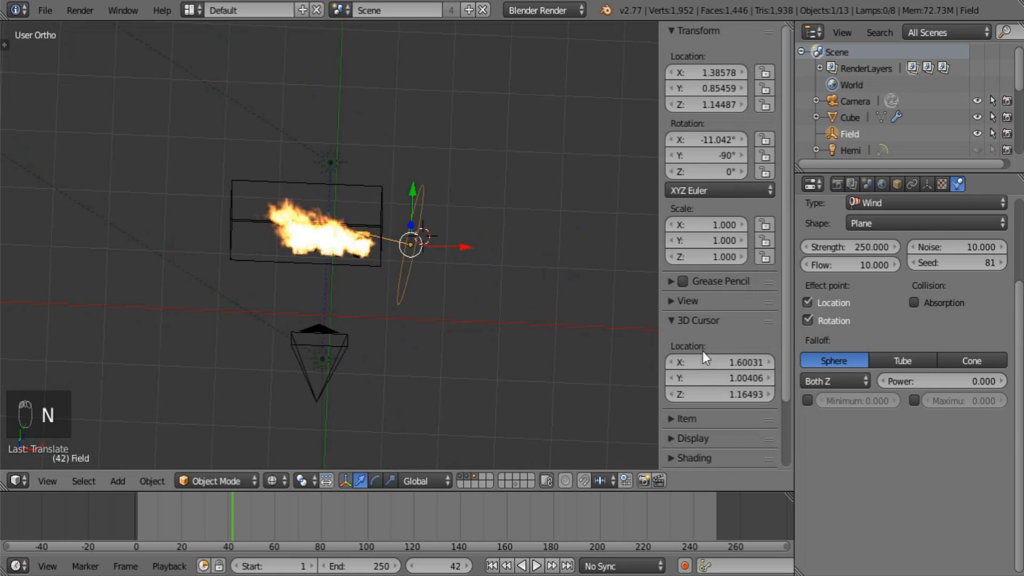
click(738, 362)
text(0)
key(Return)
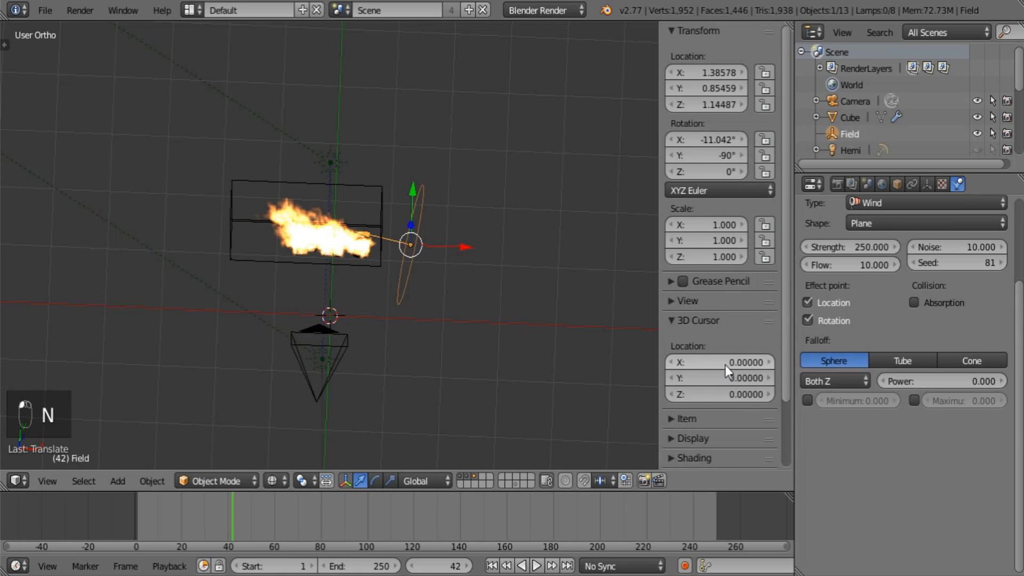
key(n)
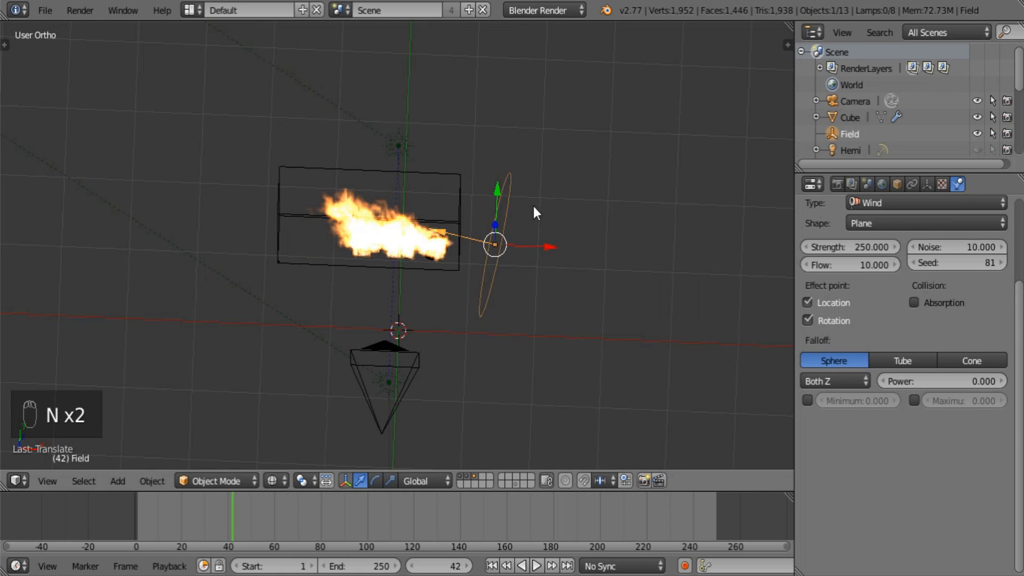
- Replay the simulation from frame 1 in camera and side views and examine how the stronger wind bends the flames
middle_drag(478, 258, 441, 297)
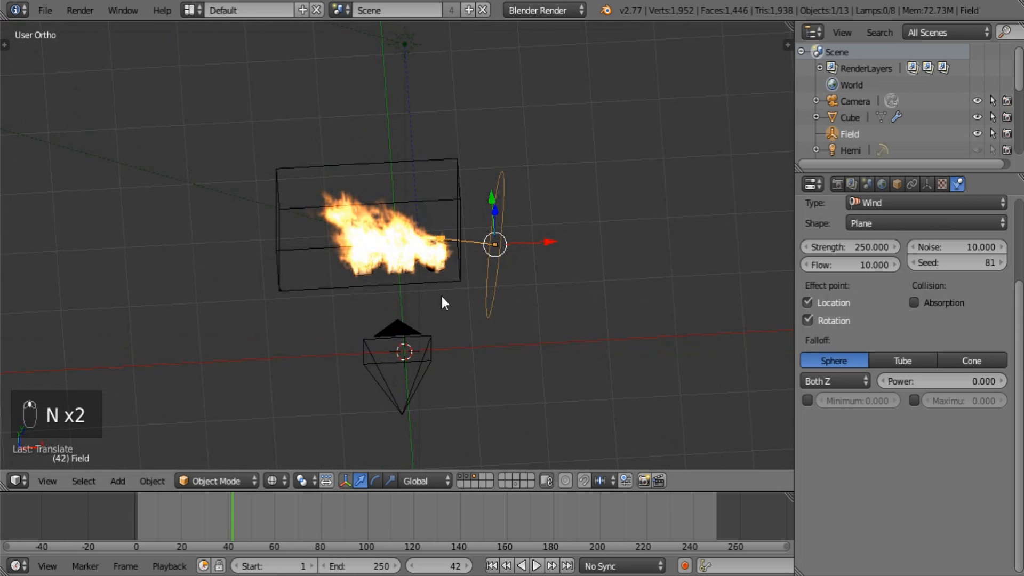
scroll(435, 295, up, 2)
key(KP_0)
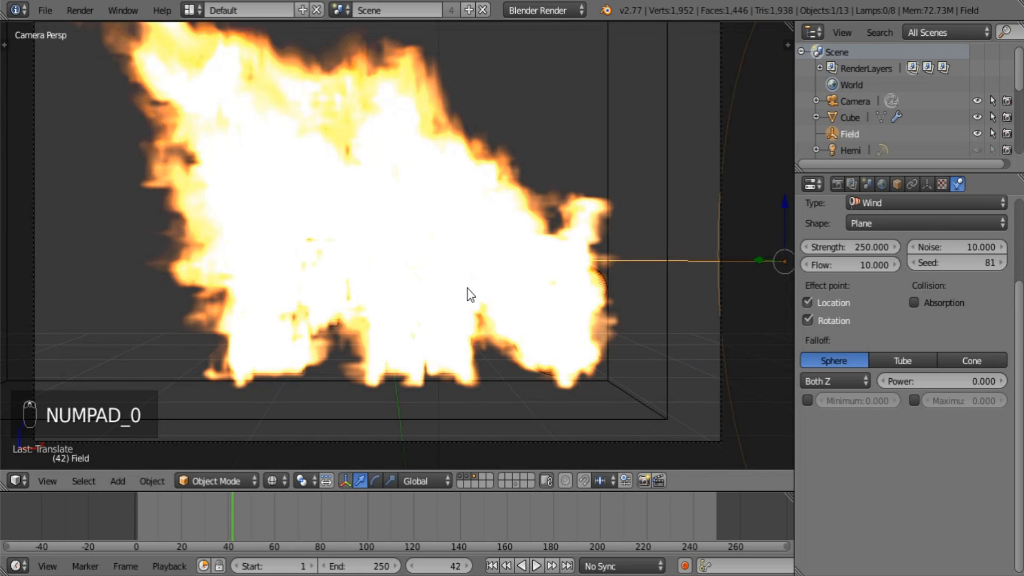
shift+middle_drag(428, 313, 441, 428)
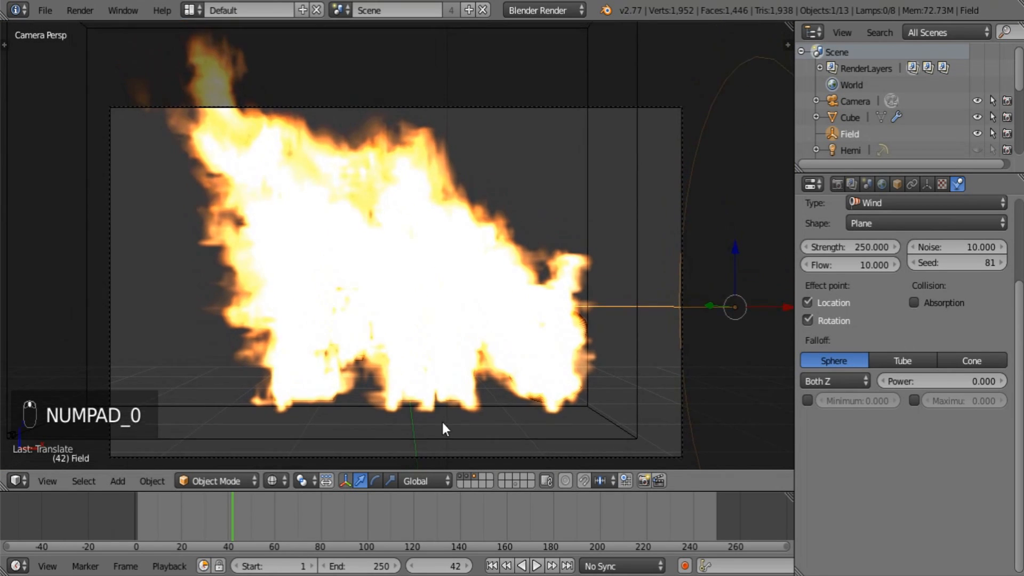
click(489, 567)
click(537, 566)
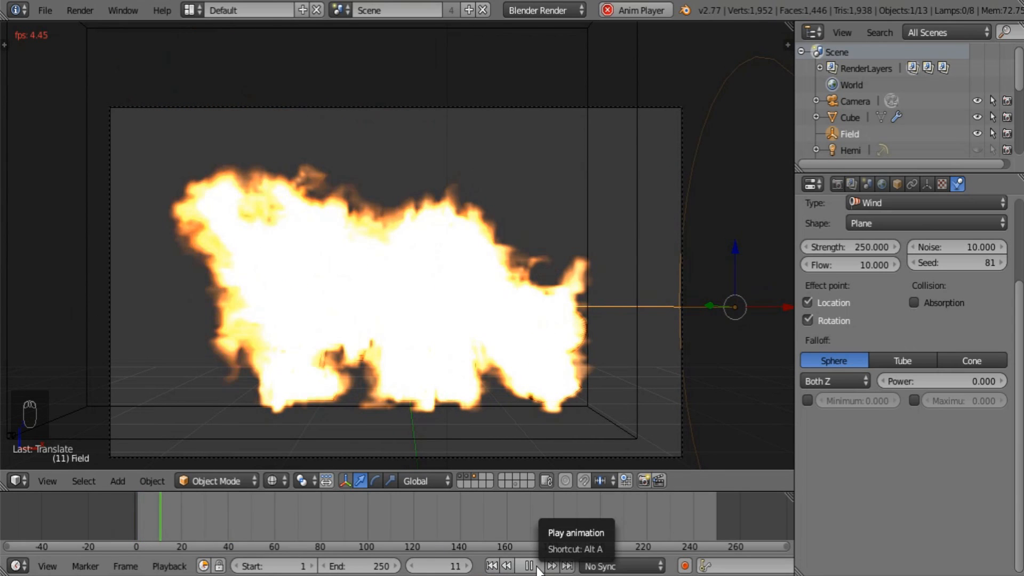
middle_drag(363, 304, 323, 307)
scroll(327, 304, up, 1)
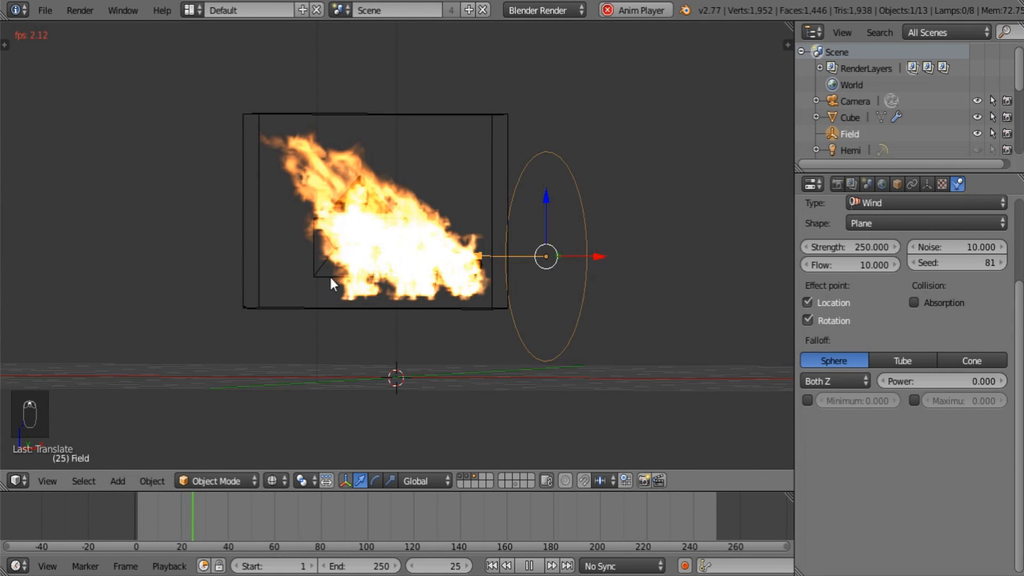
middle_drag(360, 274, 369, 277)
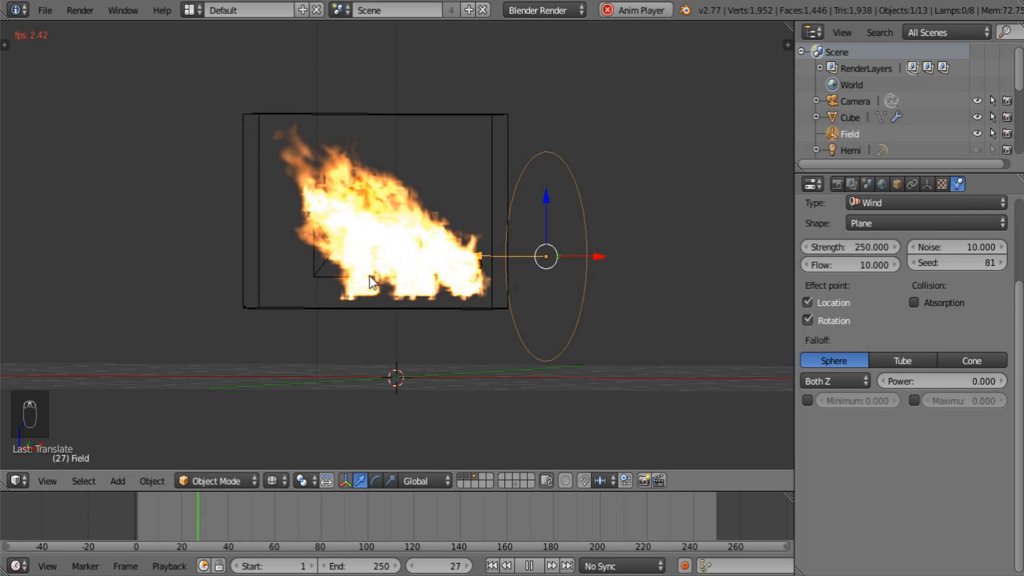
click(529, 565)
- Shift the camera slightly along X and pull it back along Y, away from the fire
middle_drag(453, 405, 417, 391)
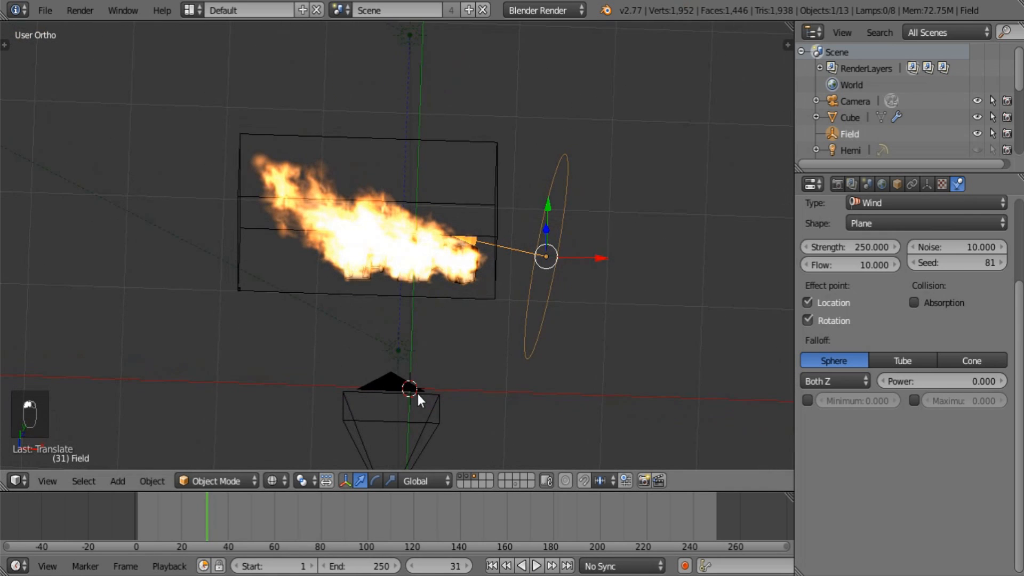
right_click(403, 383)
right_click(404, 382)
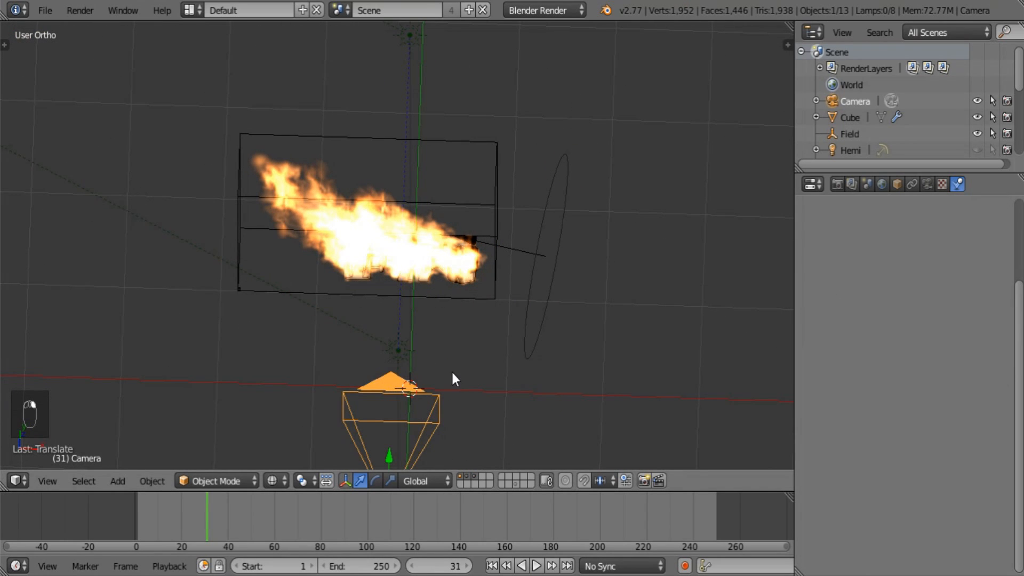
middle_drag(453, 376, 451, 417)
drag(425, 417, 404, 413)
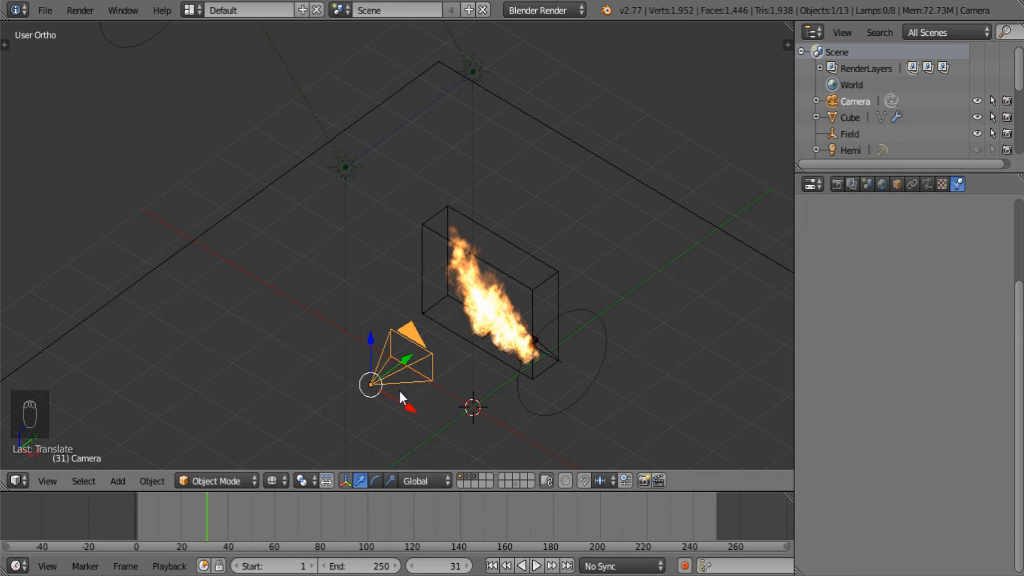
drag(395, 352, 332, 380)
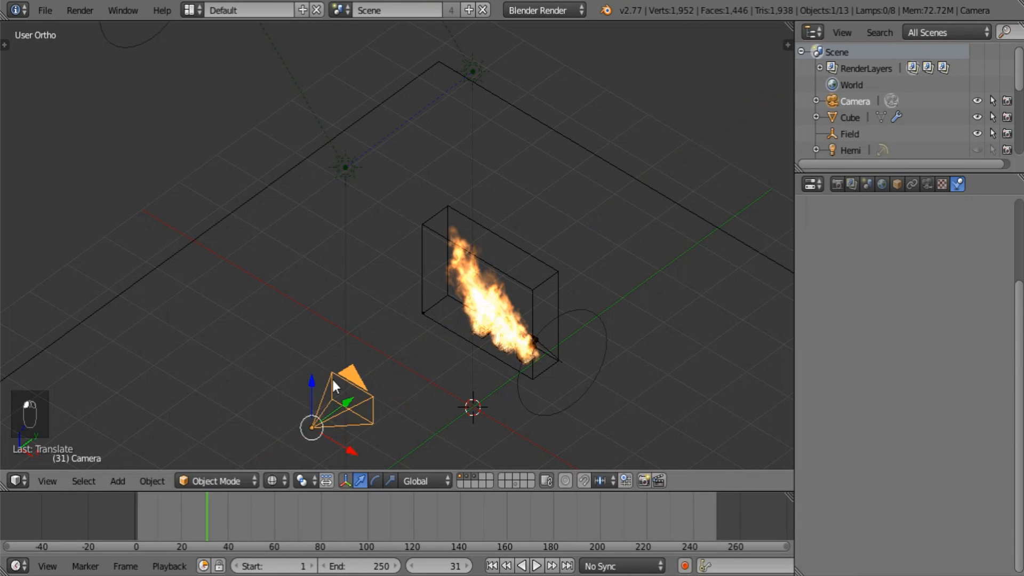
- Reposition the camera in camera view so the whole smoke domain and text sit inside the frame
key(KP_0)
key(g)
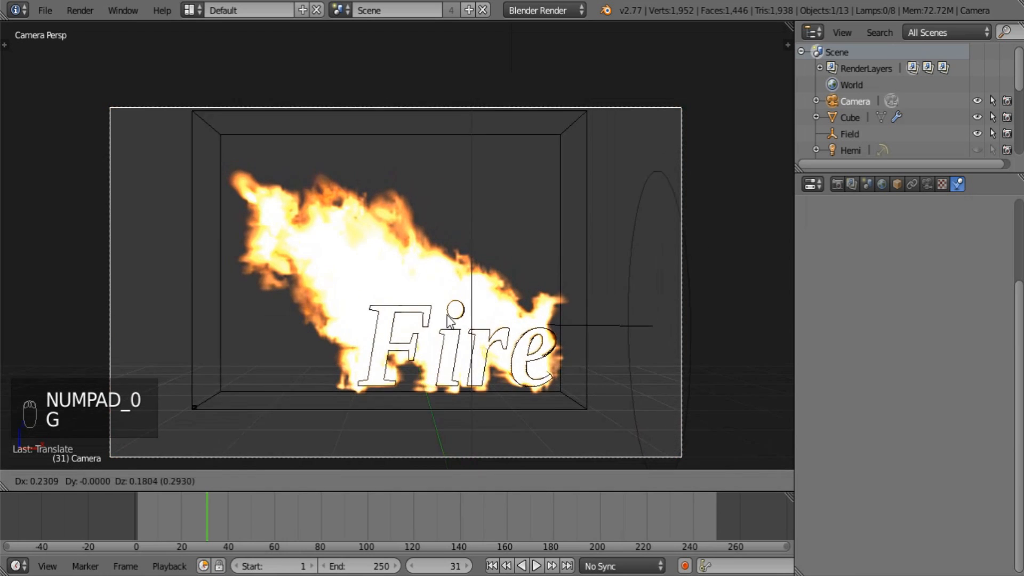
click(438, 308)
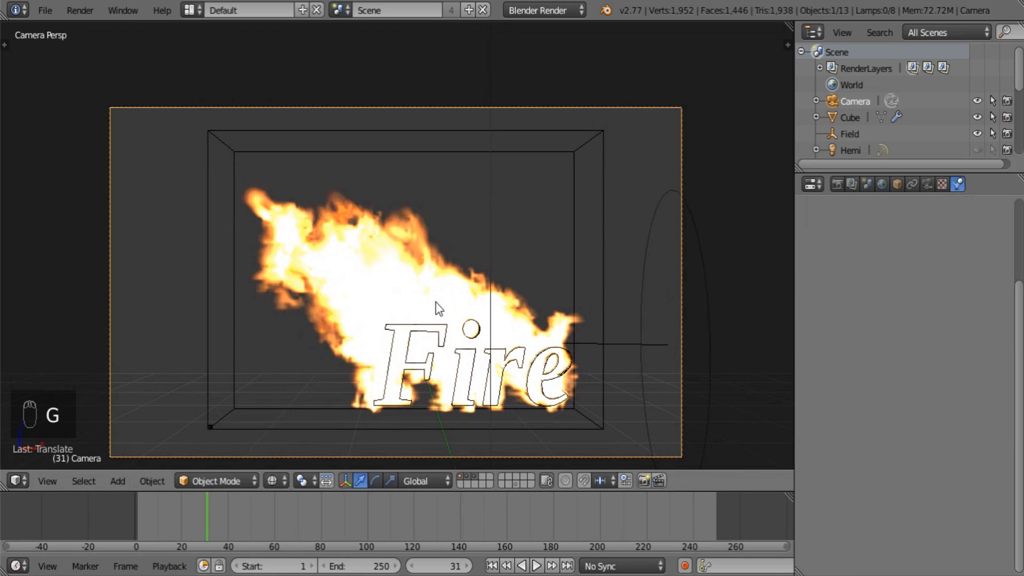
- Render the current frame to check the composition, and return to the 3D View
key(F12)
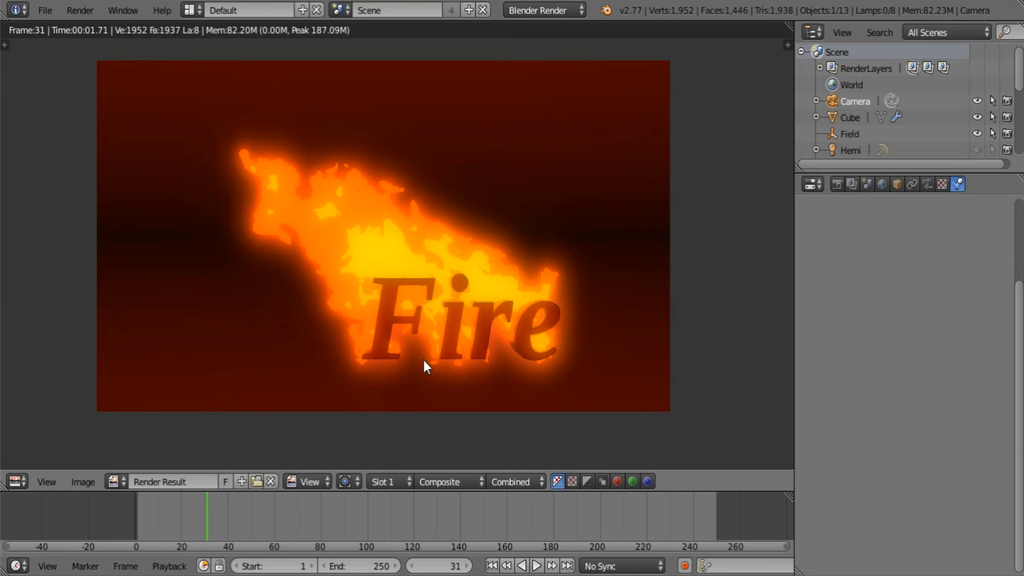
click(17, 480)
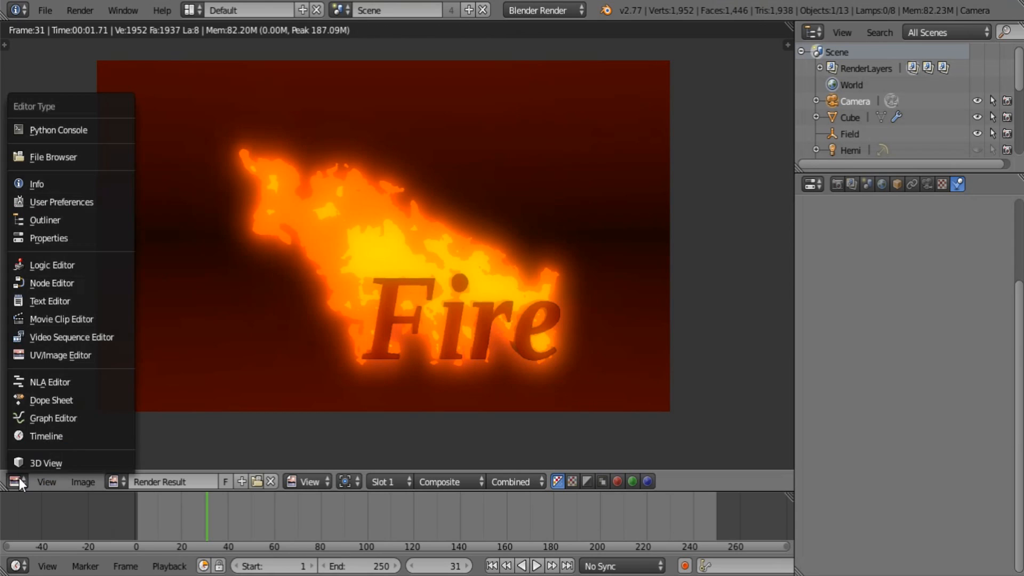
click(43, 462)
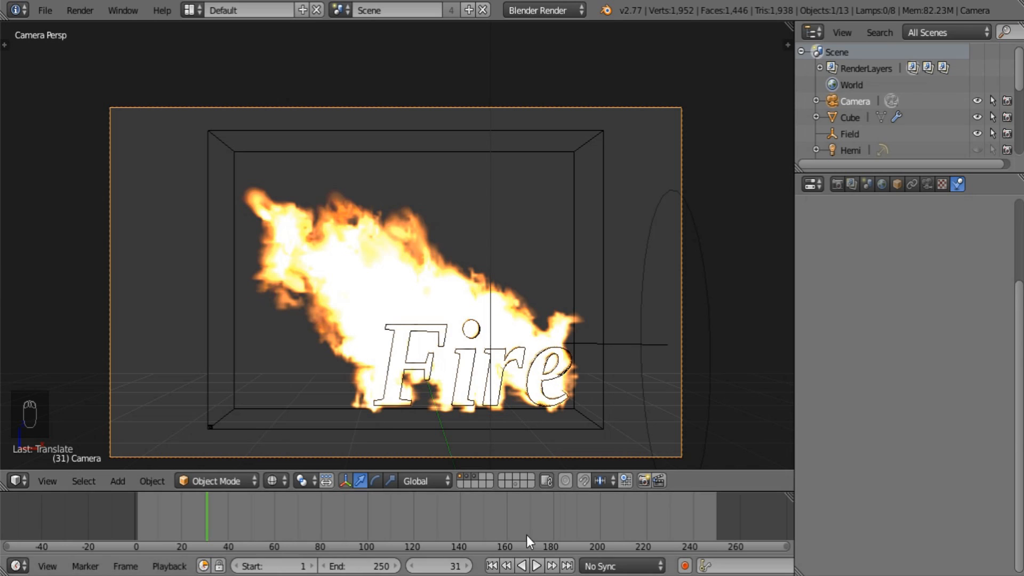
- Set the smoke domain's time scale to 0.5
right_click(575, 261)
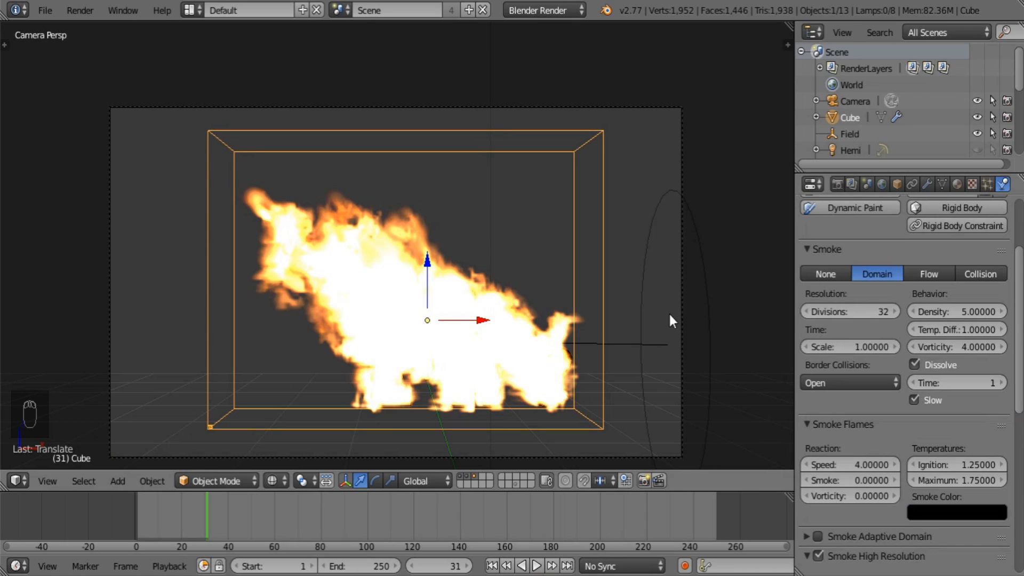
click(860, 345)
key(BackSpace)
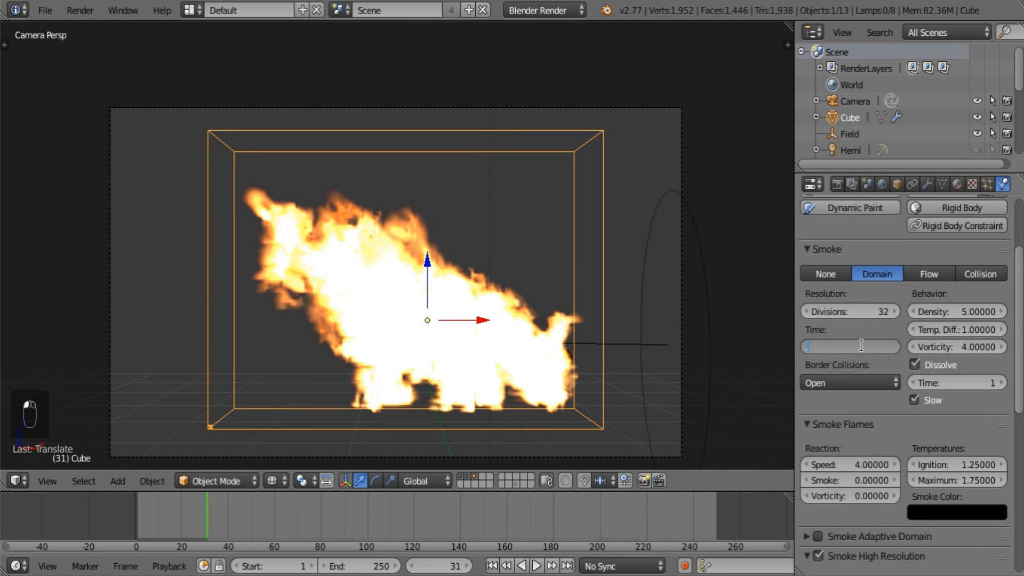
text(0.5)
key(Return)
- Bake the smoke simulation for frames 1 to 250 in the domain's smoke cache
scroll(904, 480, down, 5)
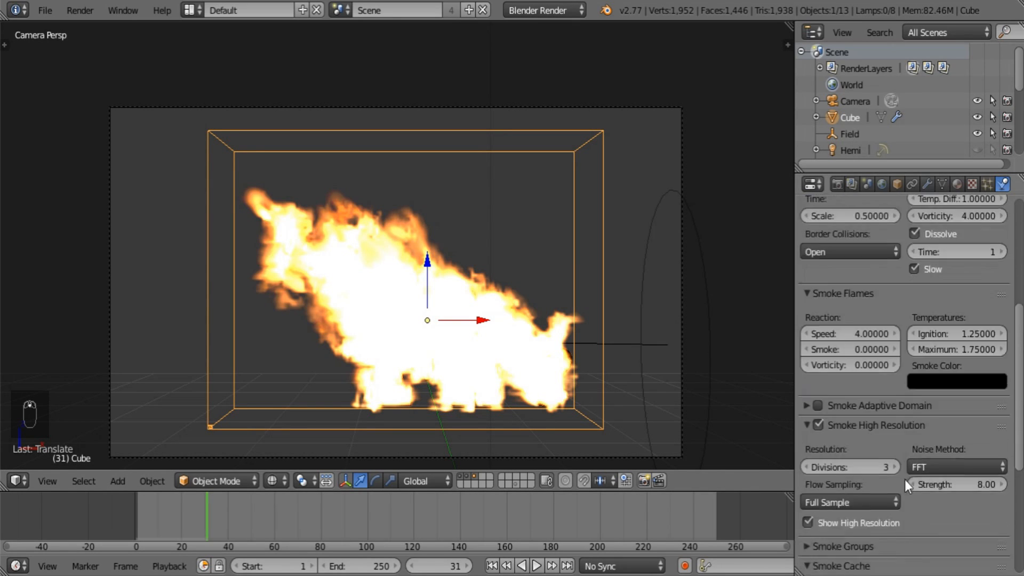
scroll(905, 479, down, 8)
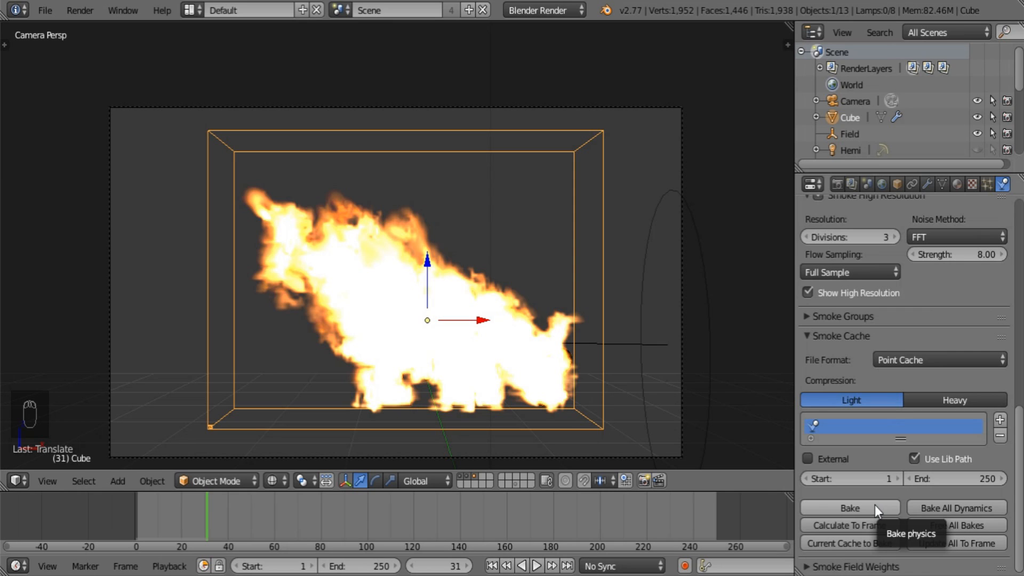
scroll(885, 504, up, 8)
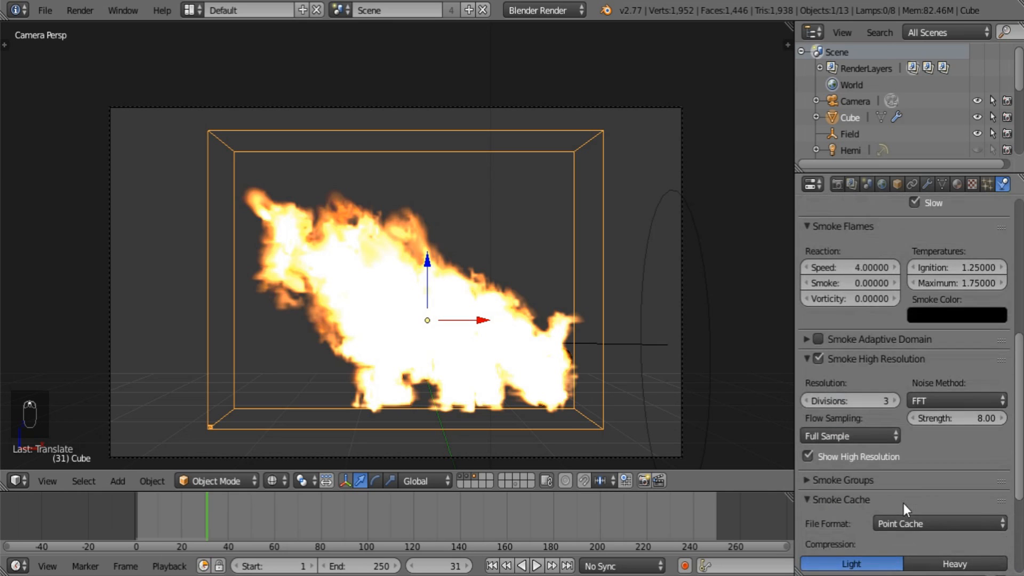
scroll(847, 261, up, 7)
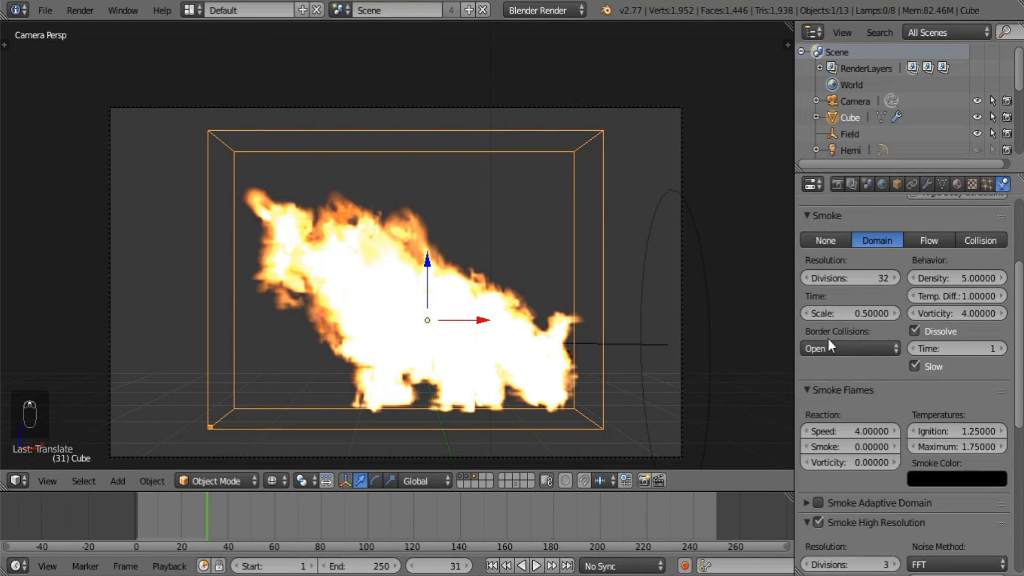
scroll(935, 482, down, 12)
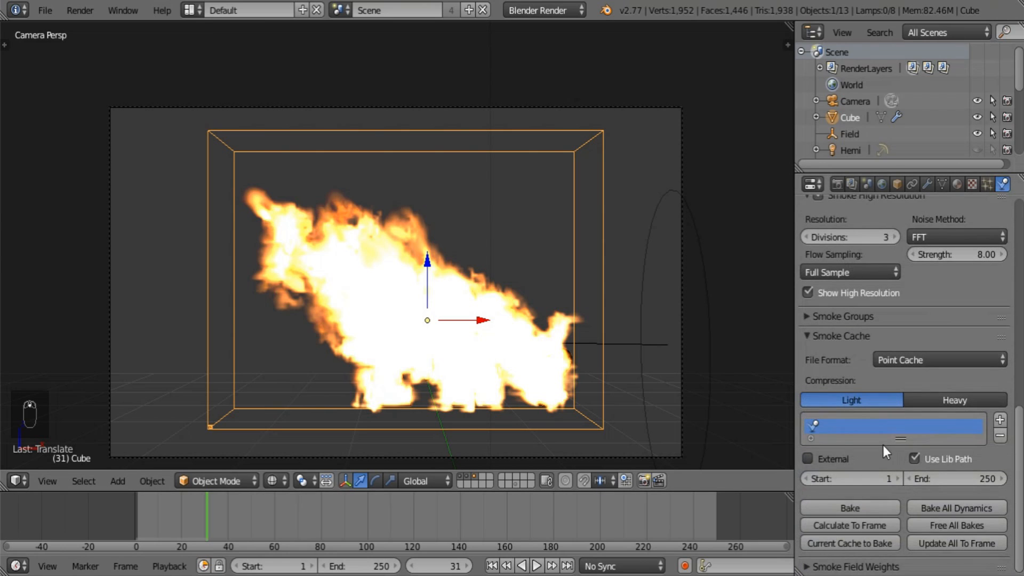
click(839, 508)
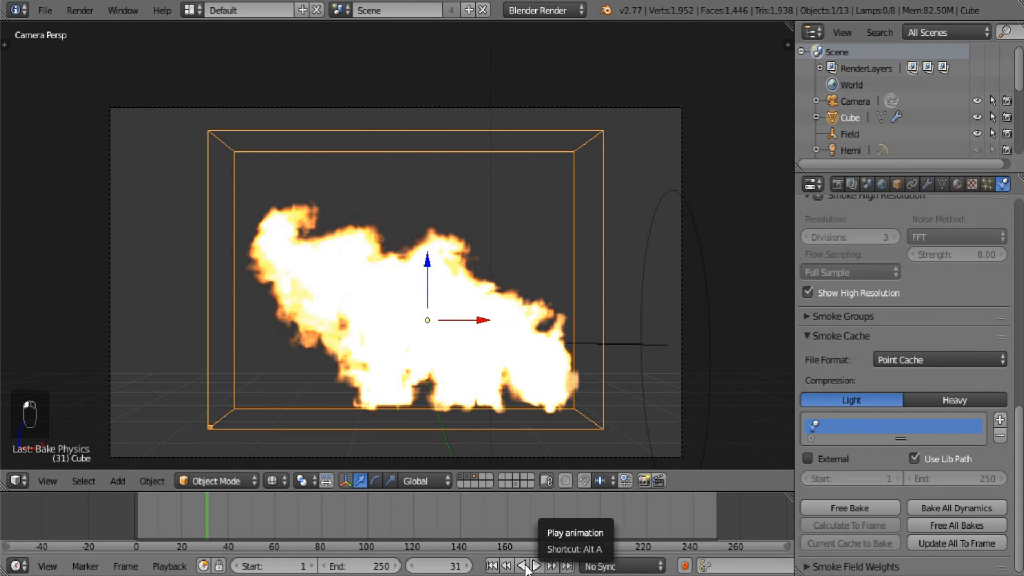
- Play the baked fire simulation from frame 1 and examine the flame motion
click(491, 566)
click(536, 566)
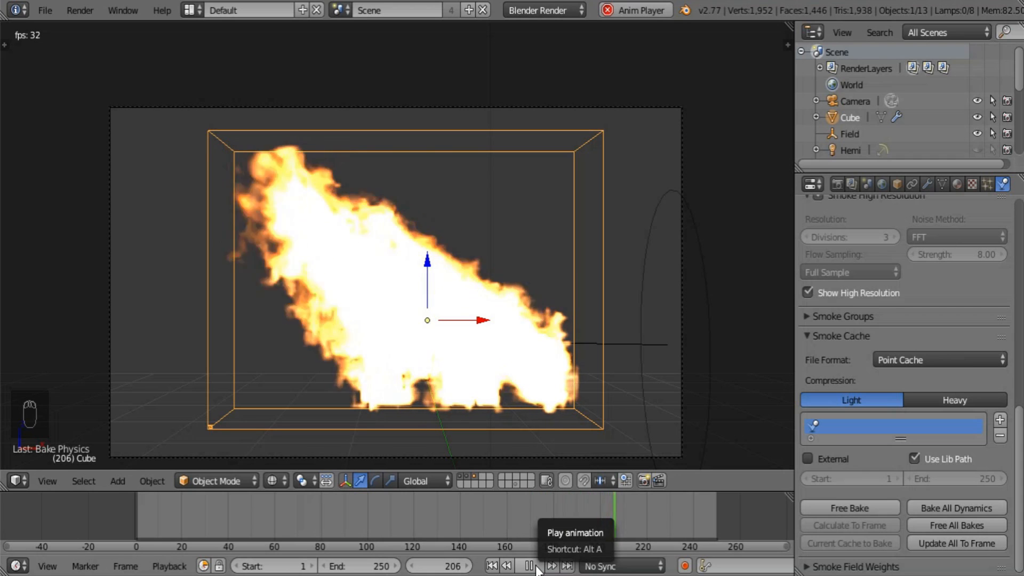
click(533, 566)
- Free the smoke bake and set the high resolution noise strength to 2
scroll(824, 326, up, 5)
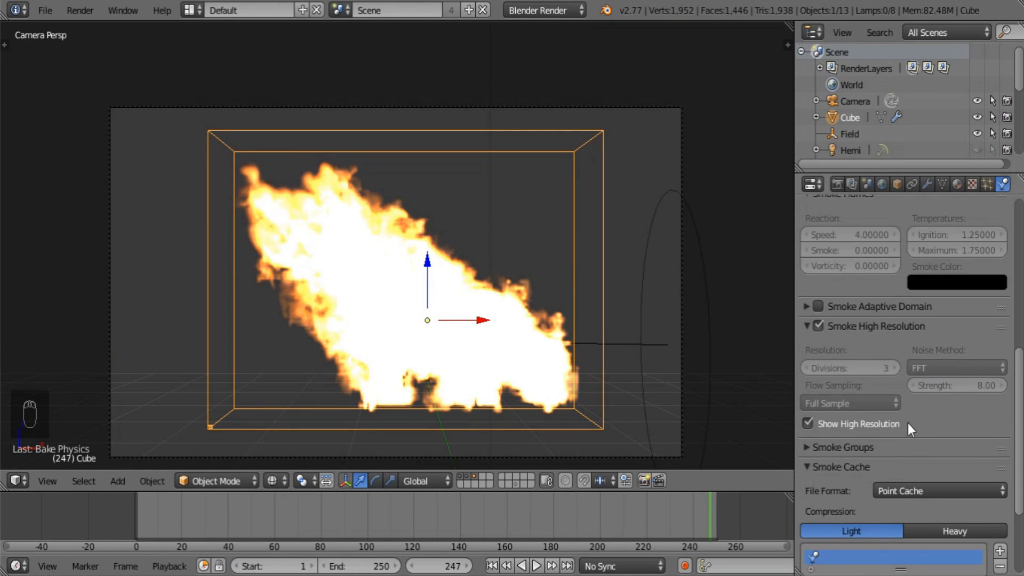
scroll(875, 529, down, 5)
click(874, 504)
scroll(877, 502, up, 5)
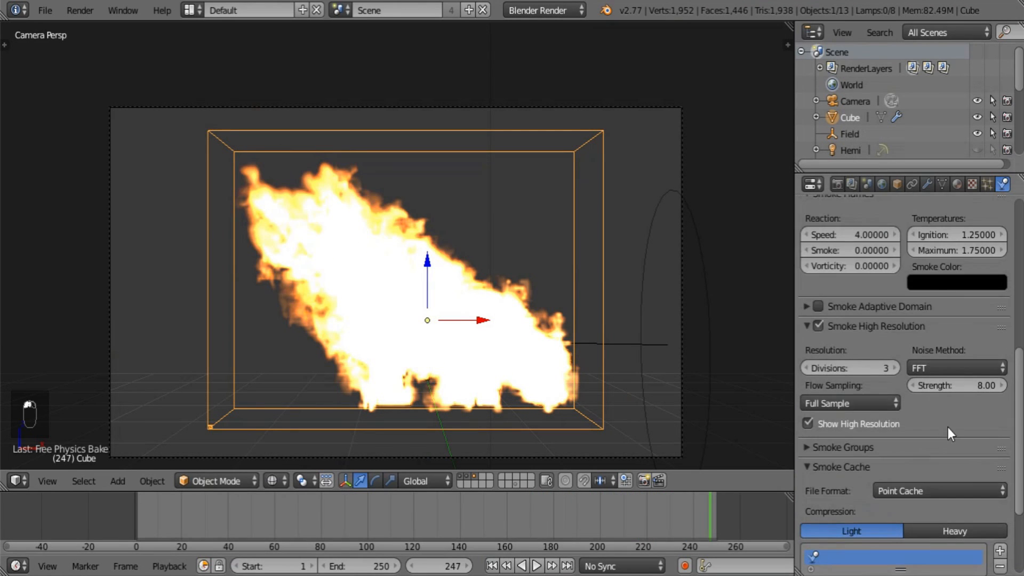
click(960, 385)
text(2)
key(Return)
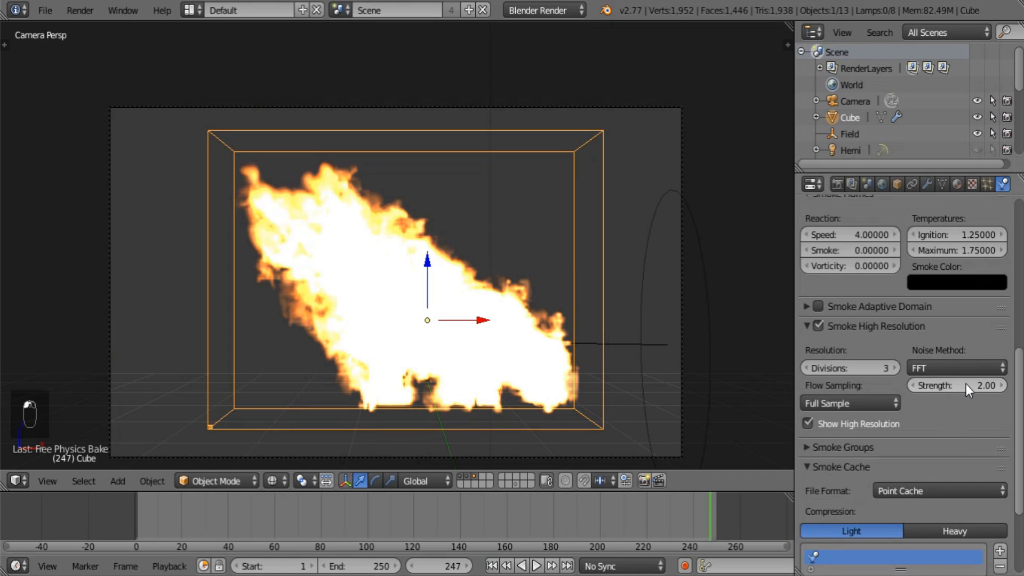
- Set the smoke high resolution divisions to 4 and play the rebaked fire simulation
click(894, 366)
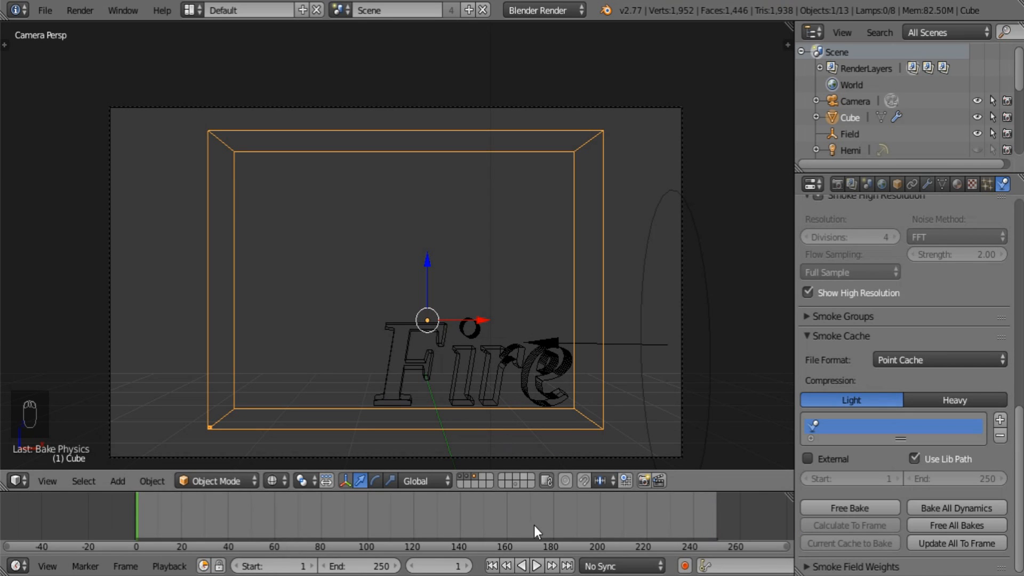
click(536, 566)
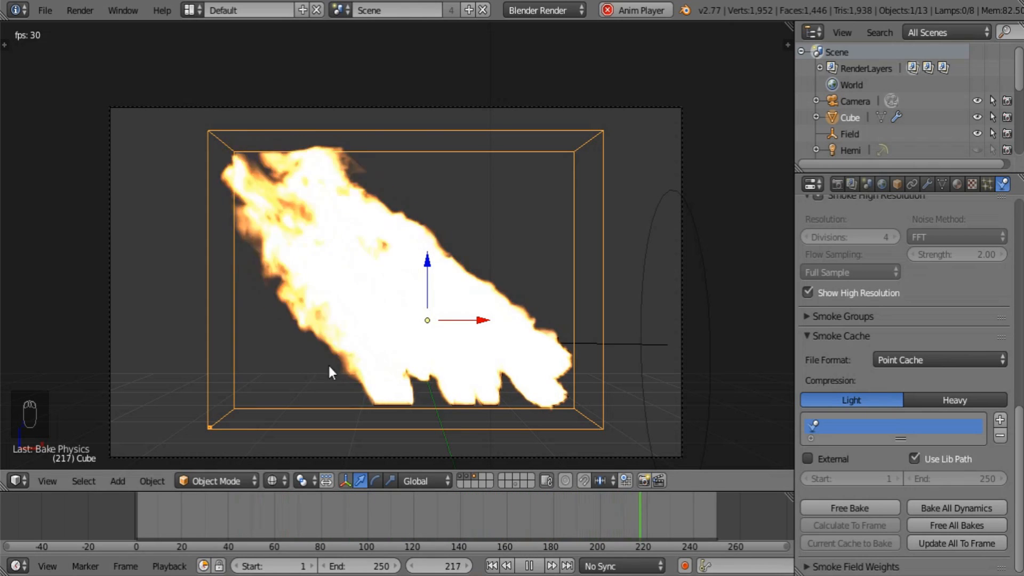
scroll(890, 362, up, 2)
scroll(889, 361, up, 8)
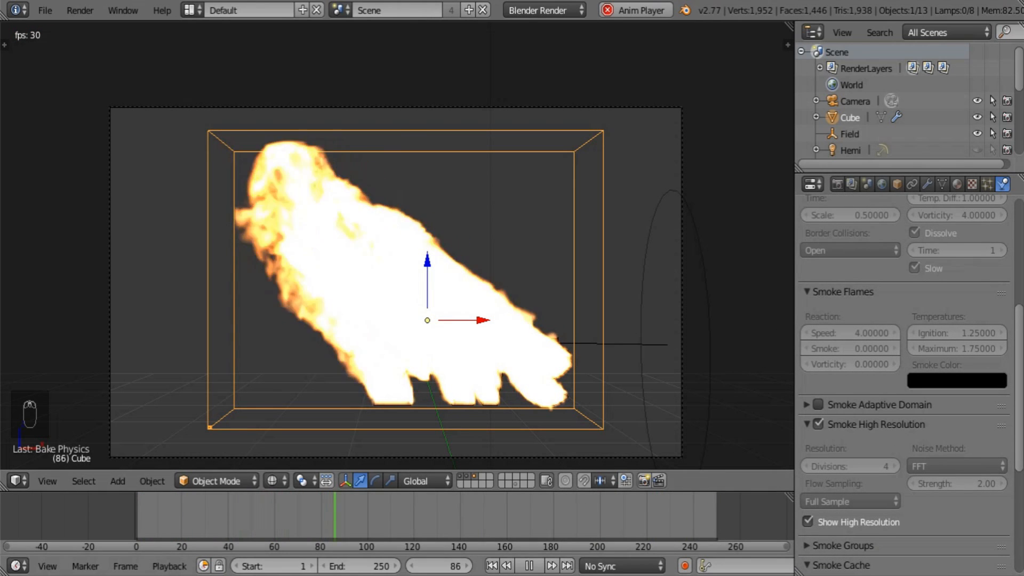
click(530, 565)
click(490, 566)
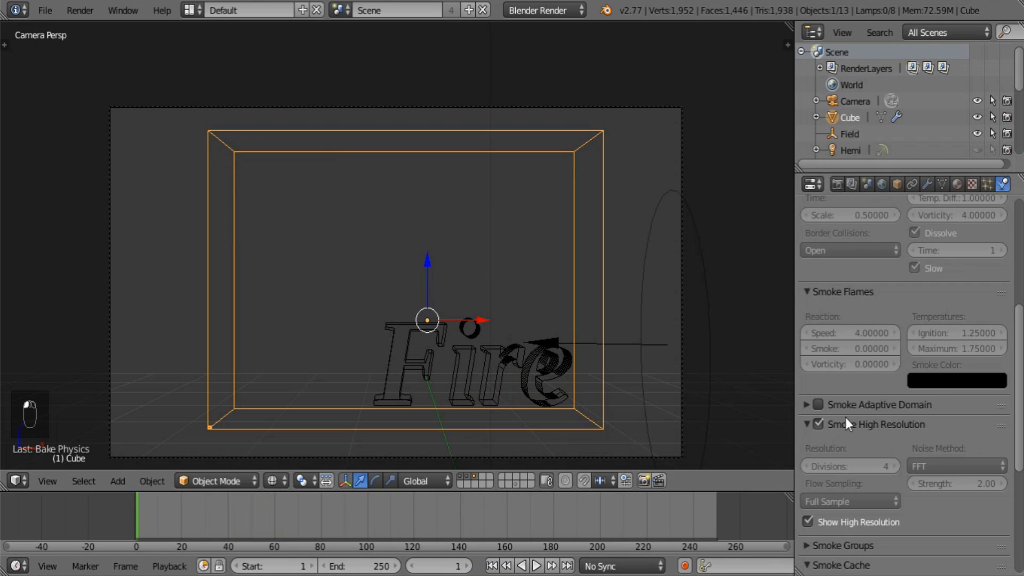
- Free the existing smoke bake in the domain's smoke cache
scroll(855, 424, down, 9)
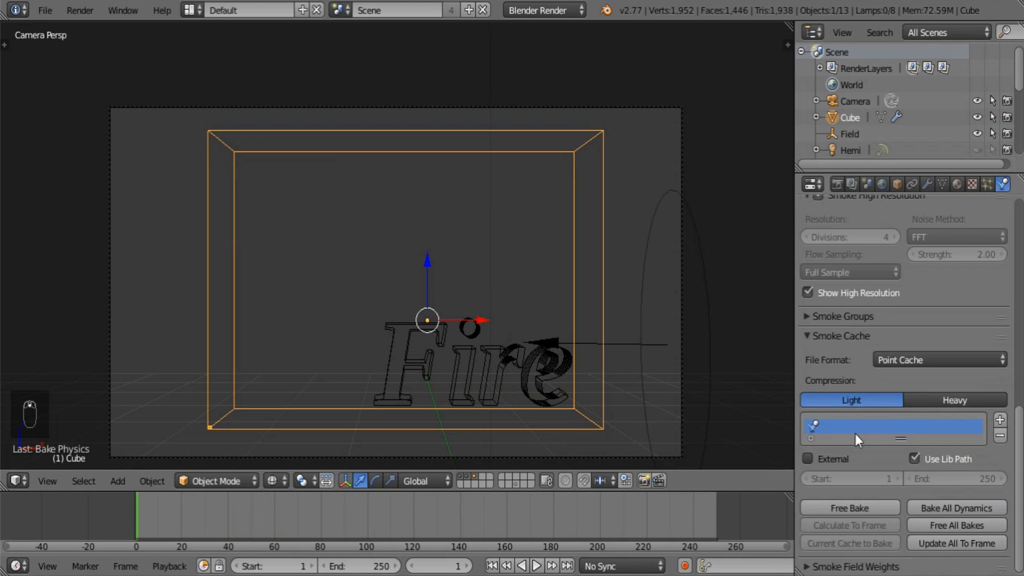
click(854, 512)
scroll(837, 429, up, 9)
click(855, 331)
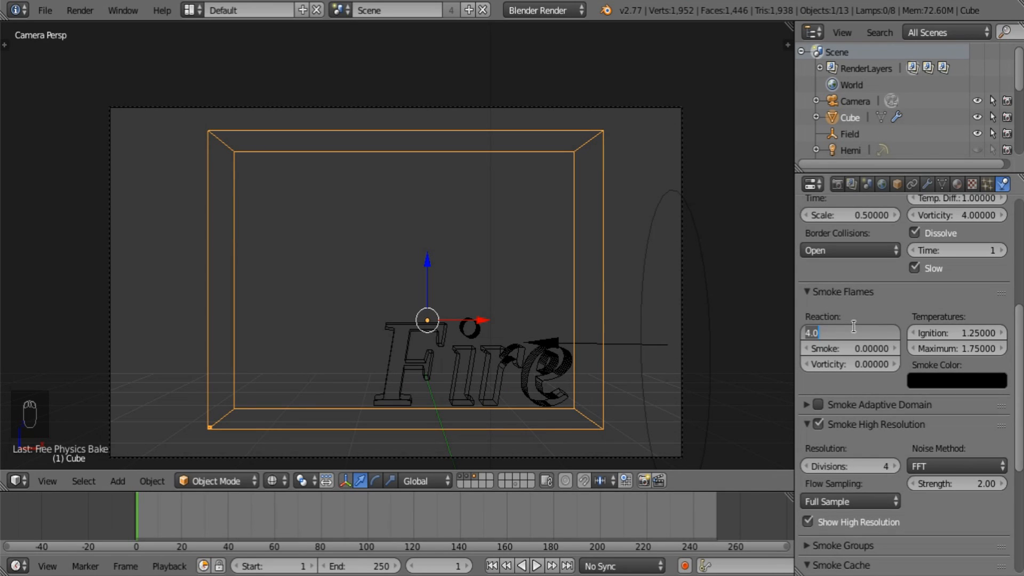
key(Escape)
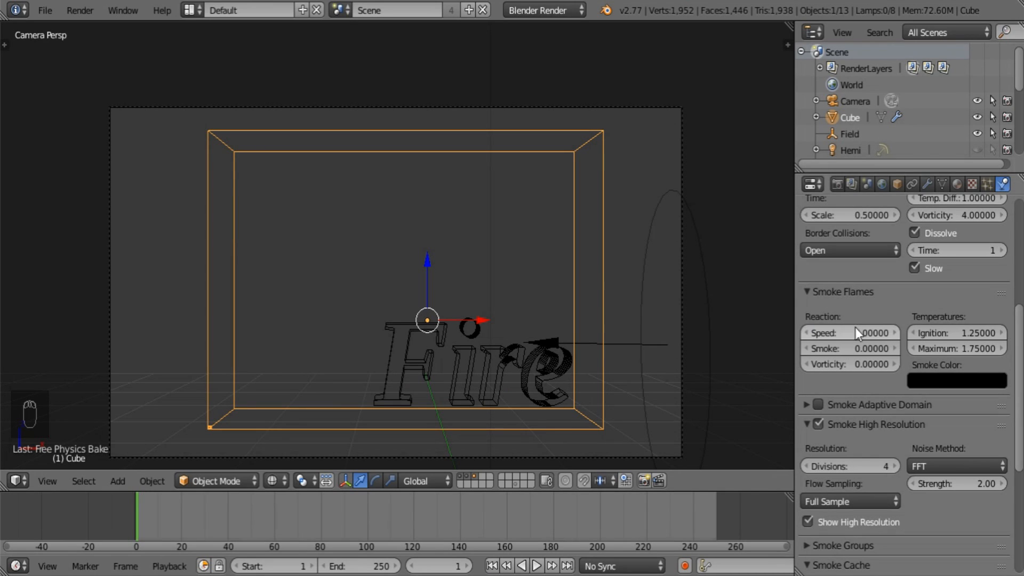
click(841, 331)
key(Escape)
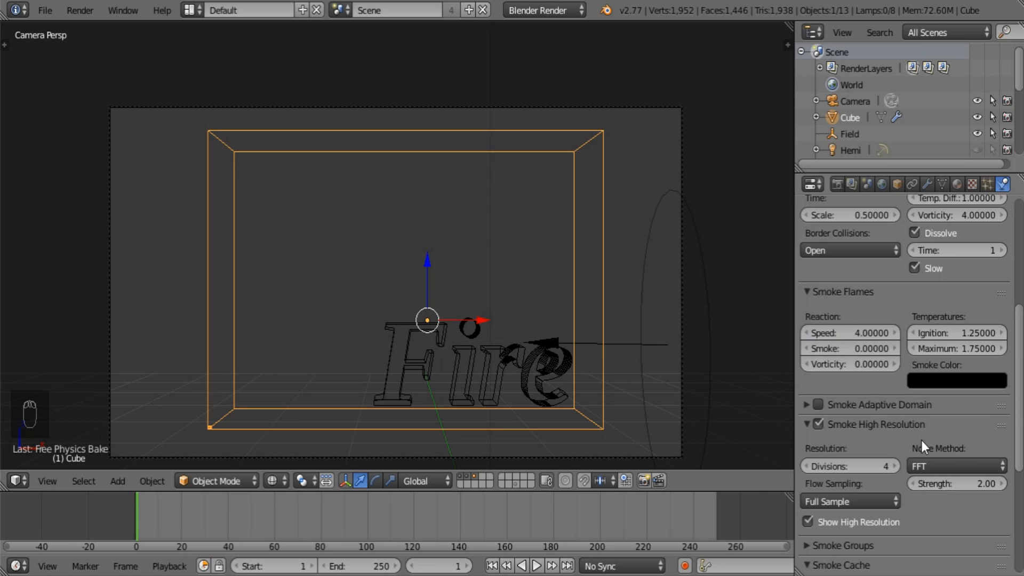
- Set the smoke domain's temperature difference to 0.5
scroll(921, 440, up, 5)
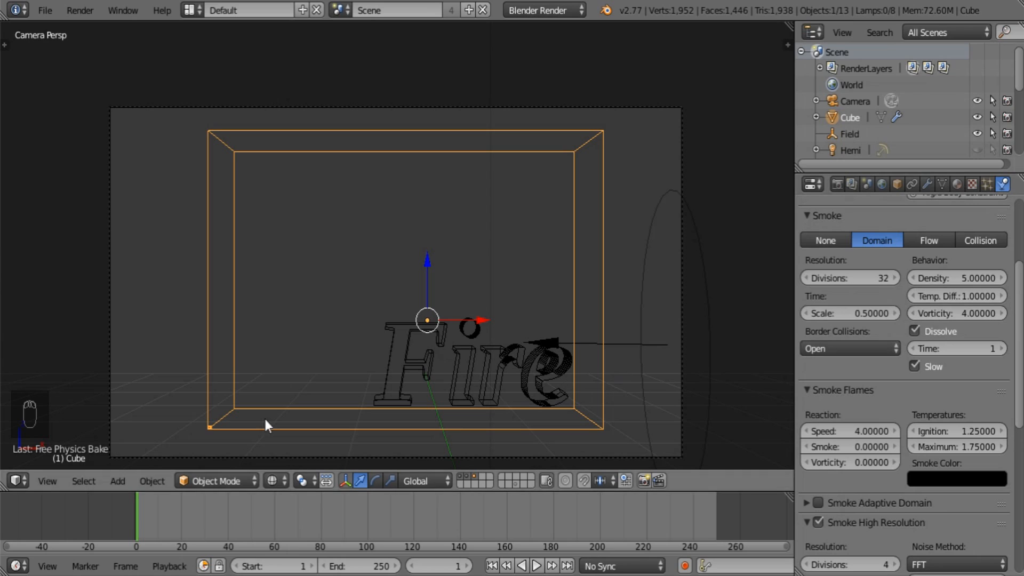
click(942, 302)
text(0.5)
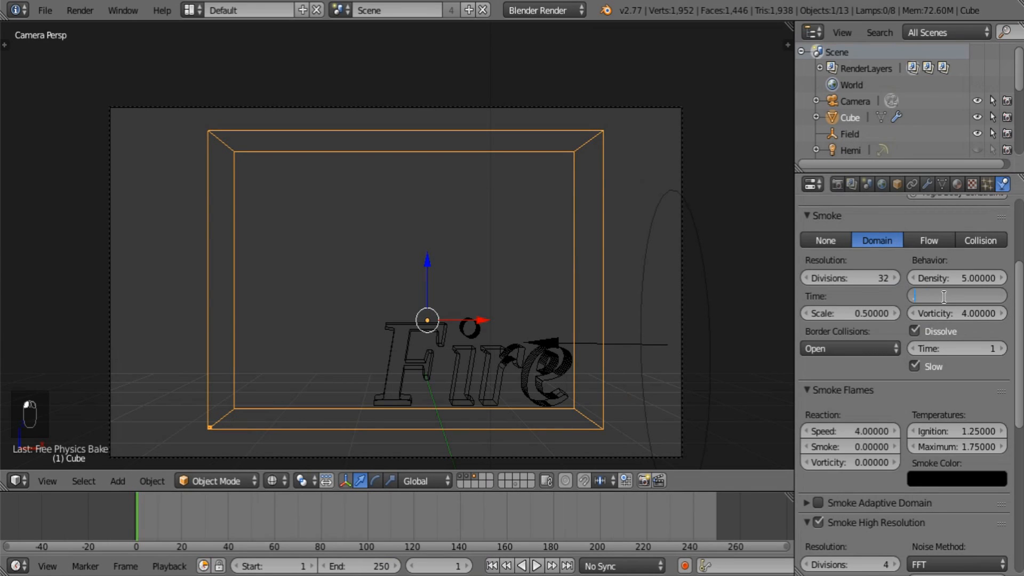
key(Return)
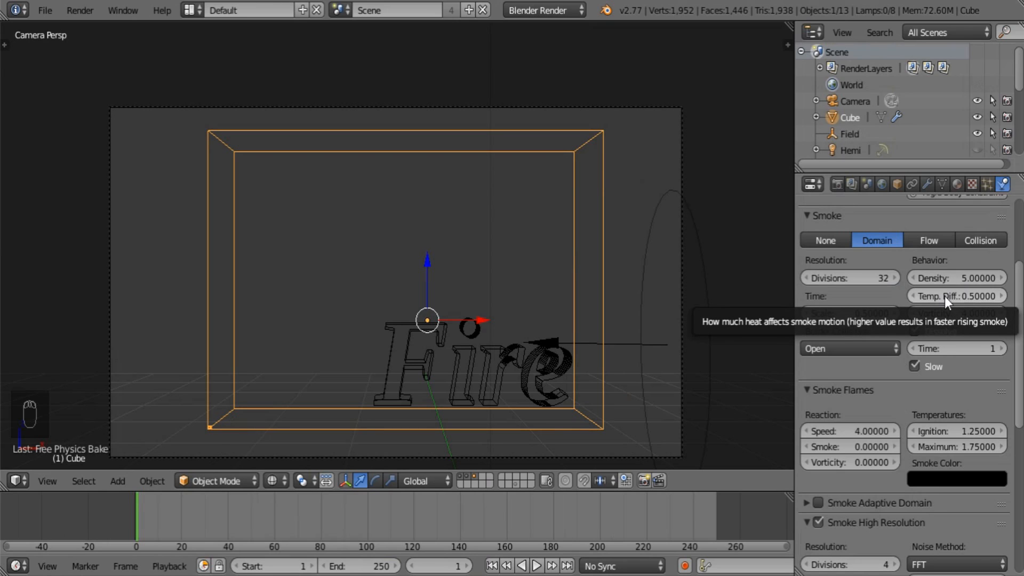
click(40, 10)
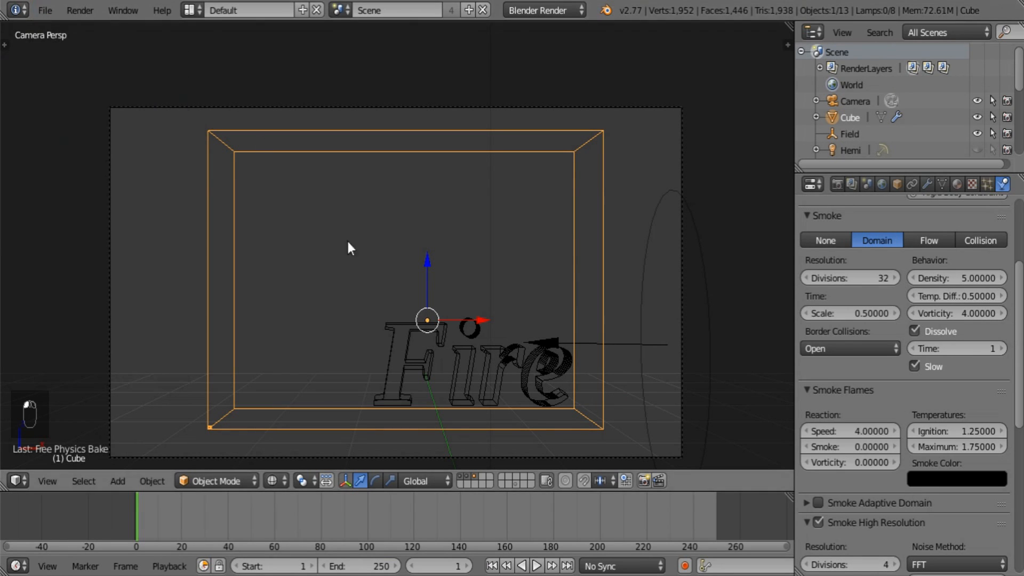
- Set the wind force field's strength to 150
right_click(638, 293)
click(864, 350)
text(150)
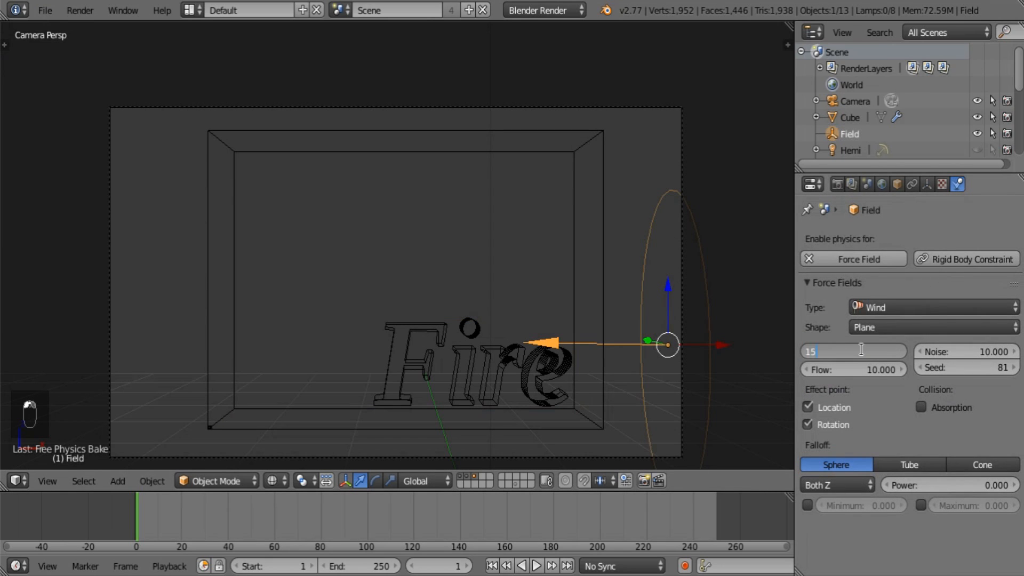
key(Return)
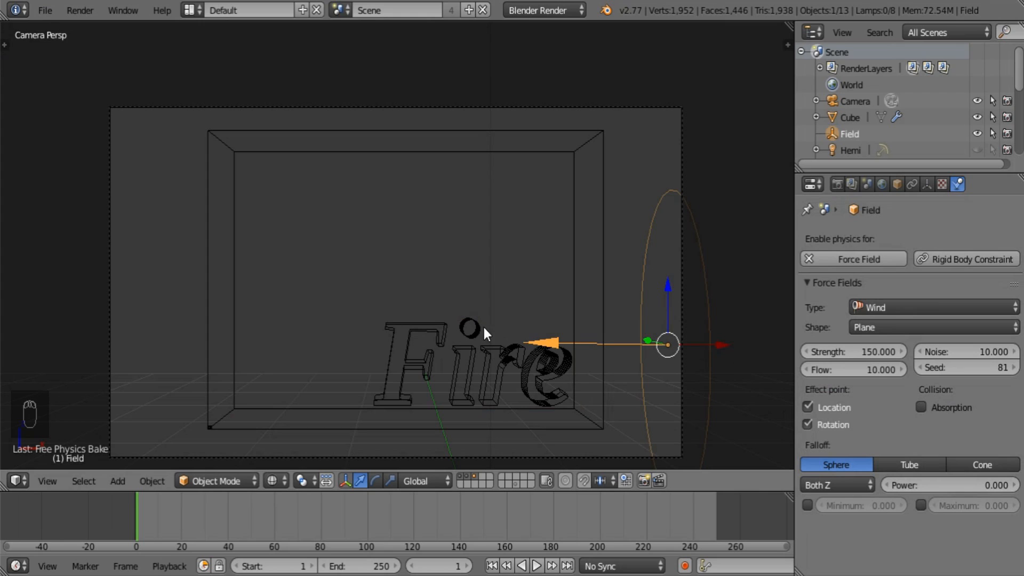
click(45, 10)
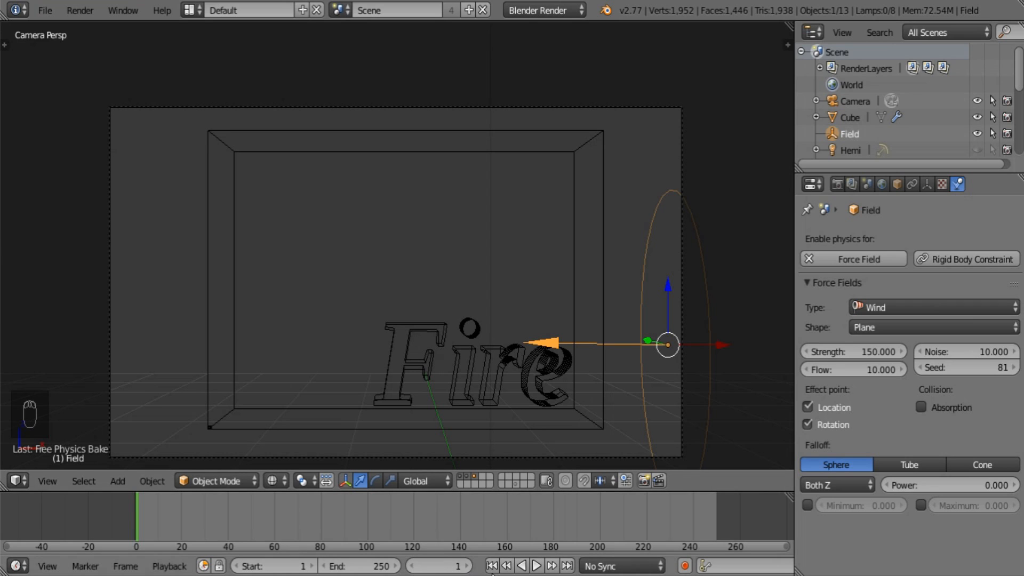
- Bake the smoke domain for frames 1 to 250 and play the fire simulation
right_click(591, 401)
scroll(868, 391, down, 10)
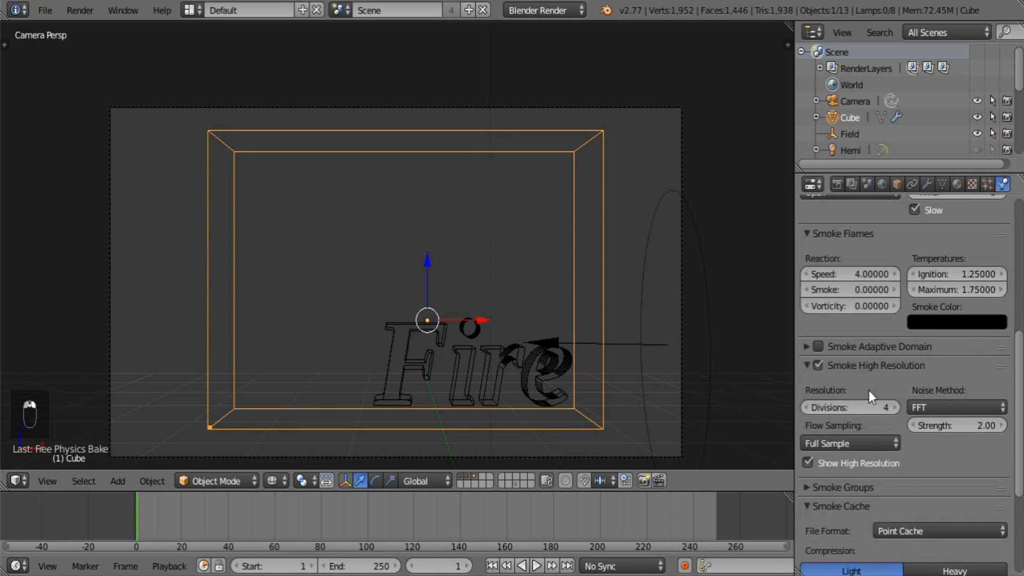
scroll(864, 495, down, 5)
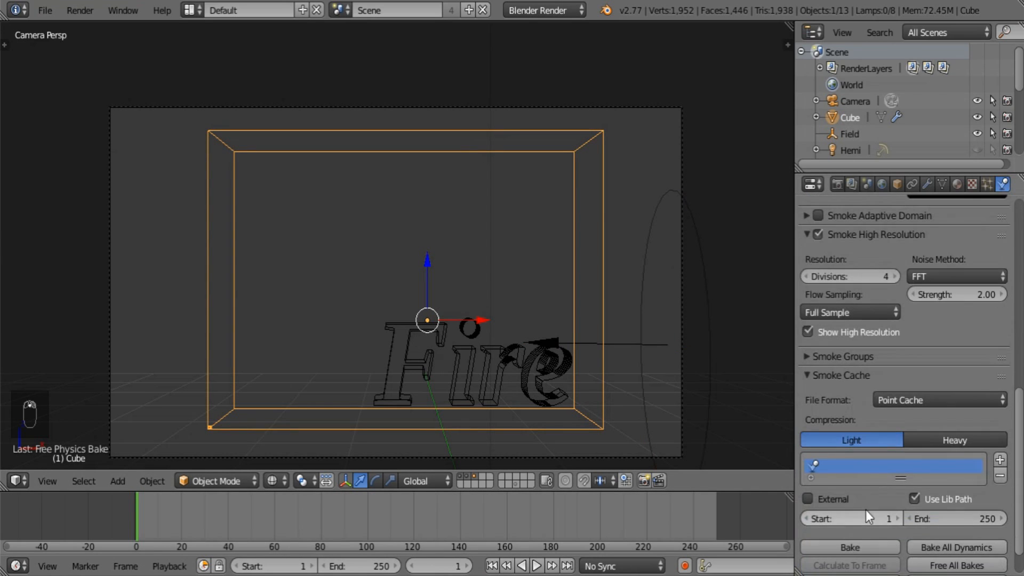
click(856, 547)
click(537, 566)
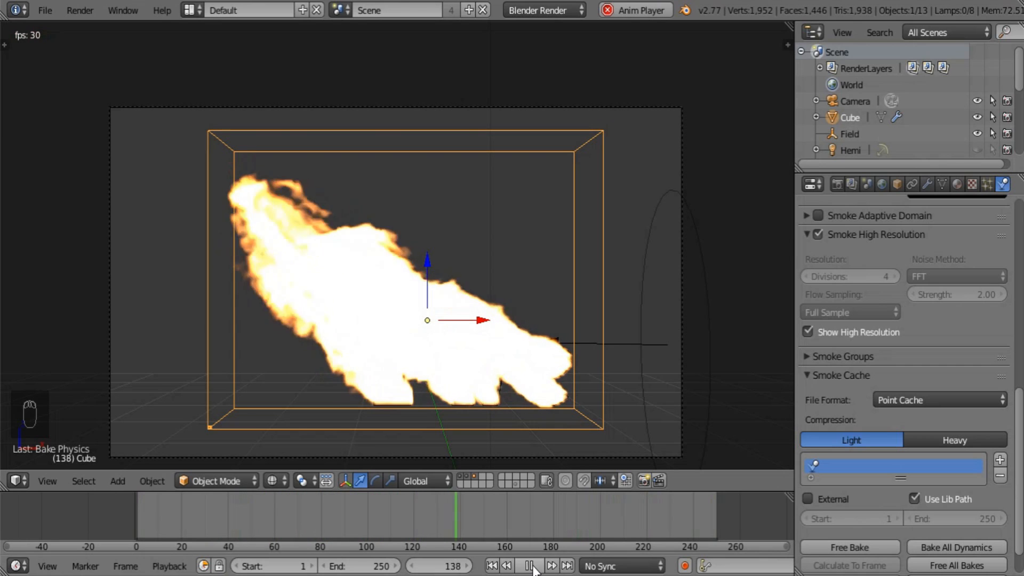
click(529, 565)
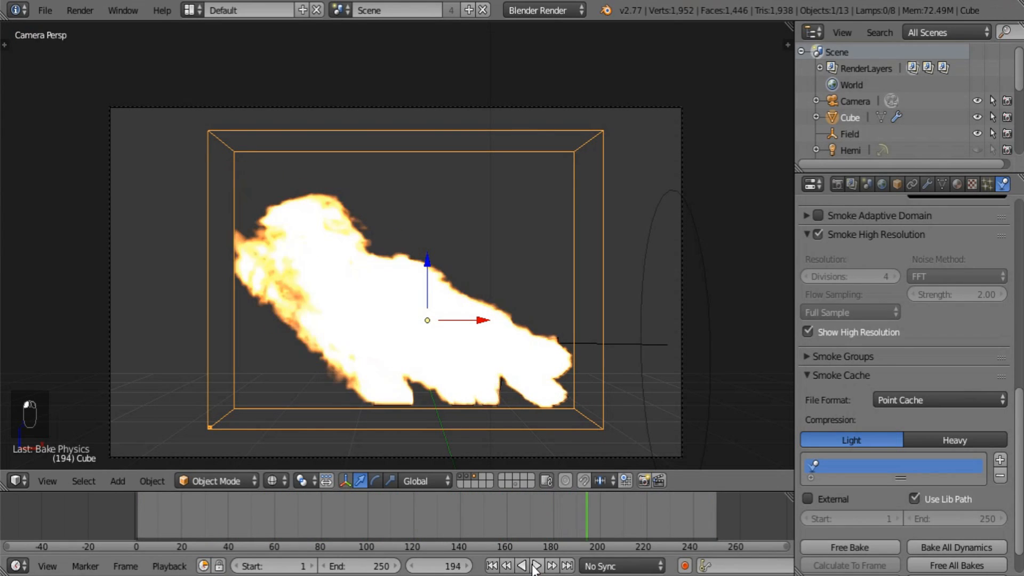
- Inspect the flames from several angles and set the Fire text's smoke flow flame rate to 5
middle_drag(579, 315, 444, 301)
scroll(880, 334, up, 10)
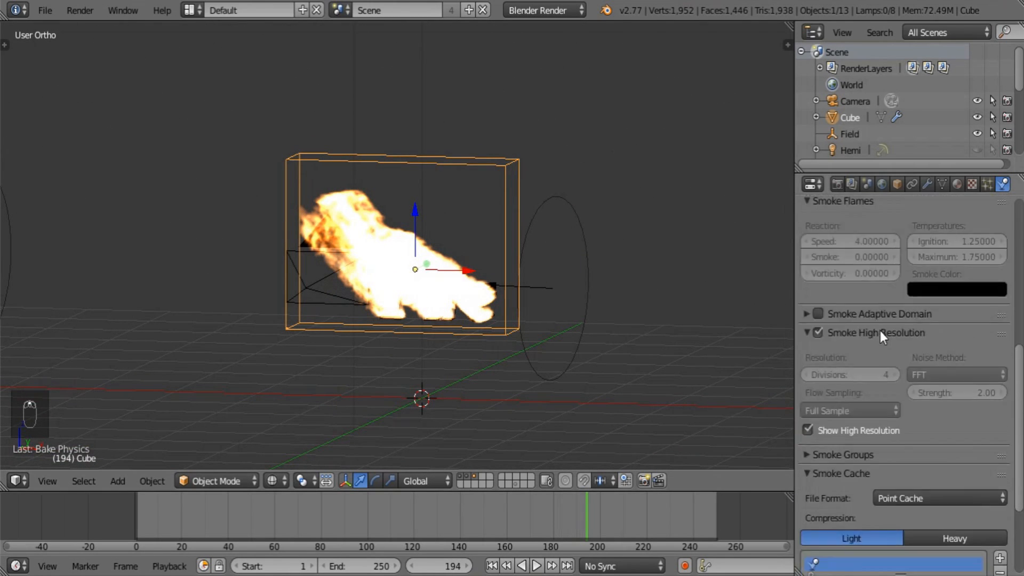
scroll(879, 338, up, 3)
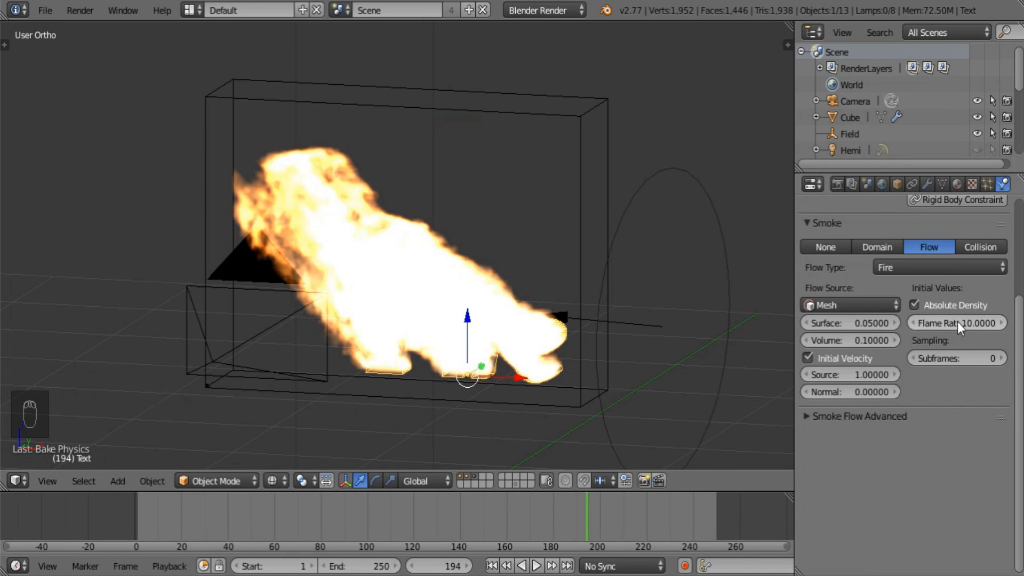
middle_drag(525, 293, 443, 303)
right_click(313, 307)
middle_drag(187, 307, 296, 291)
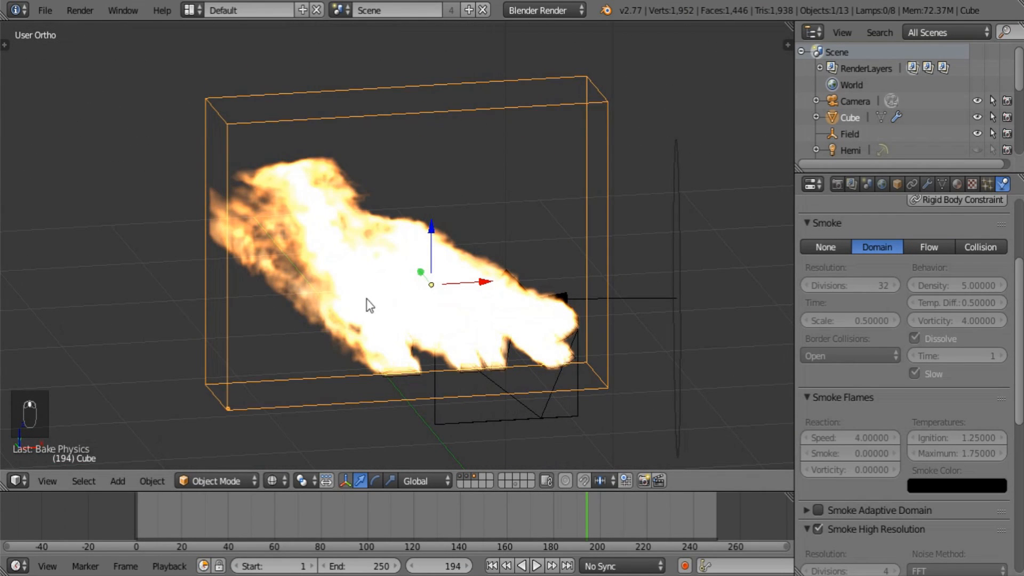
middle_drag(370, 305, 489, 316)
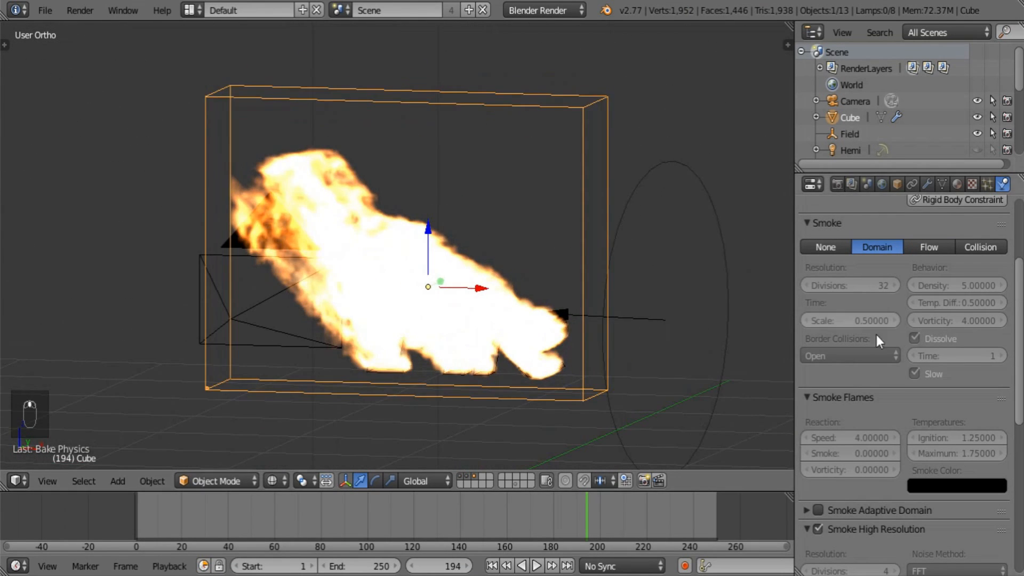
right_click(572, 330)
click(958, 323)
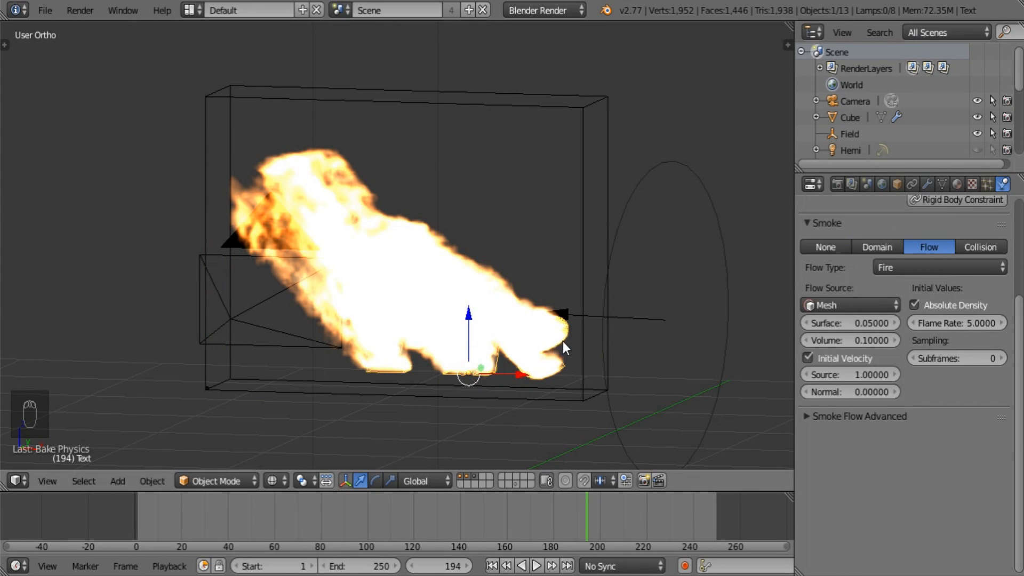
- Return to frame 1, then free the domain's smoke bake and bake it again for frames 1 to 250
click(492, 566)
right_click(582, 258)
scroll(949, 396, down, 6)
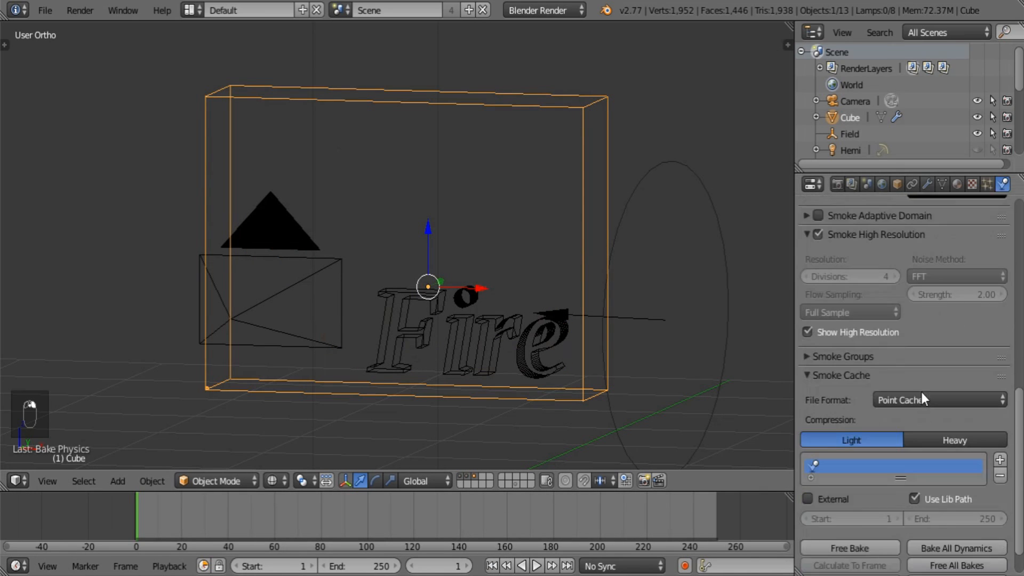
scroll(920, 398, down, 2)
click(850, 514)
click(849, 513)
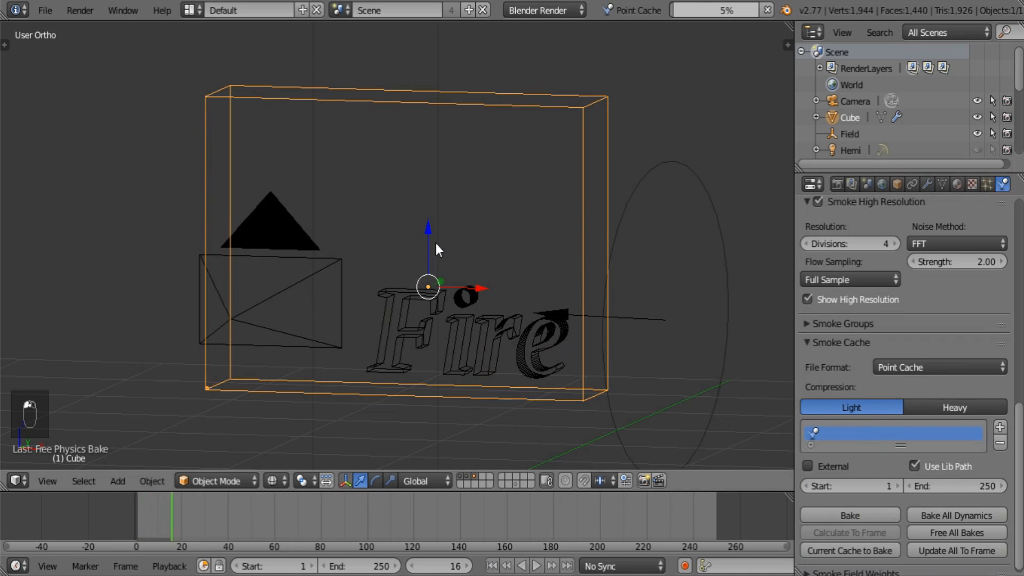
key(Escape)
- Play the rebaked fire simulation, stop at frame 71 and render that frame to check the flames
key(alt+a)
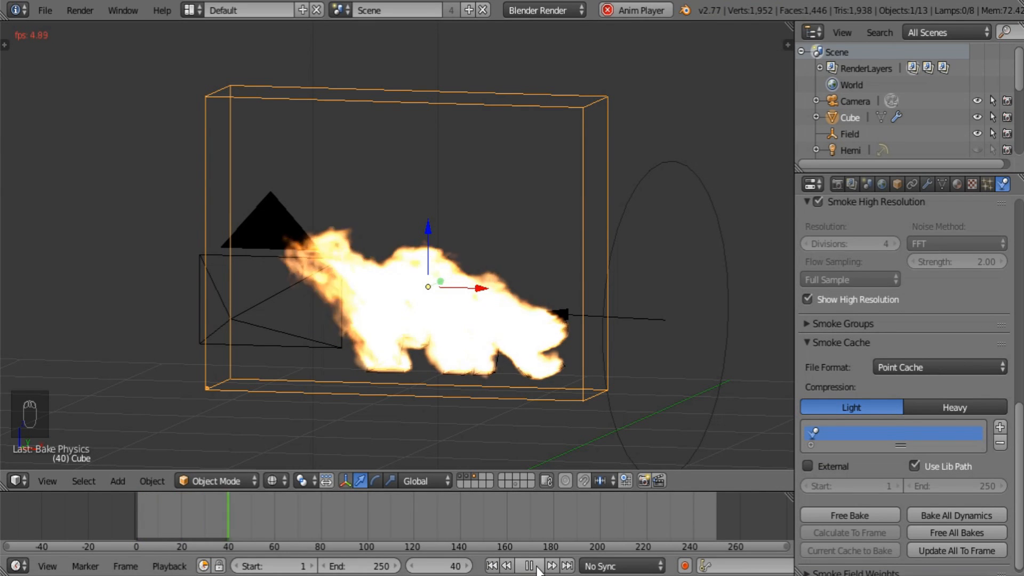
middle_drag(539, 321, 500, 309)
click(528, 566)
scroll(885, 352, up, 10)
middle_drag(492, 269, 508, 269)
key(F12)
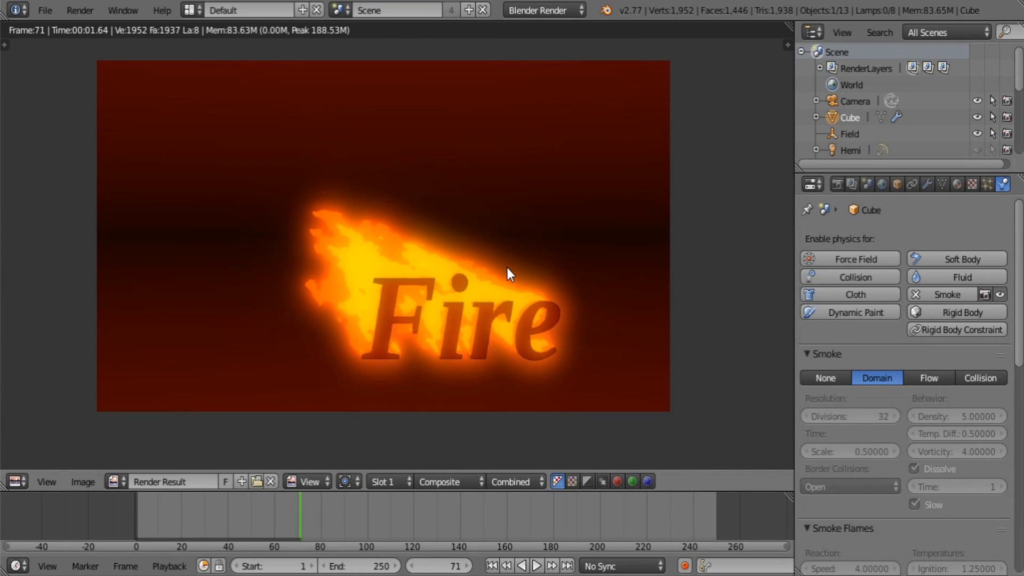
key(Escape)
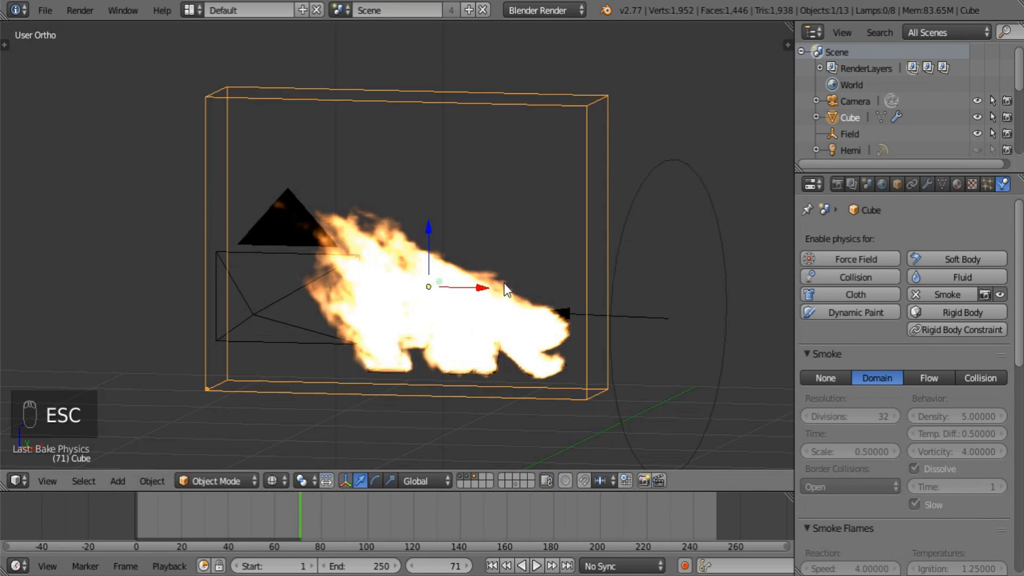
- Set the Fire text's smoke flow flame rate to 6
middle_drag(504, 283, 552, 287)
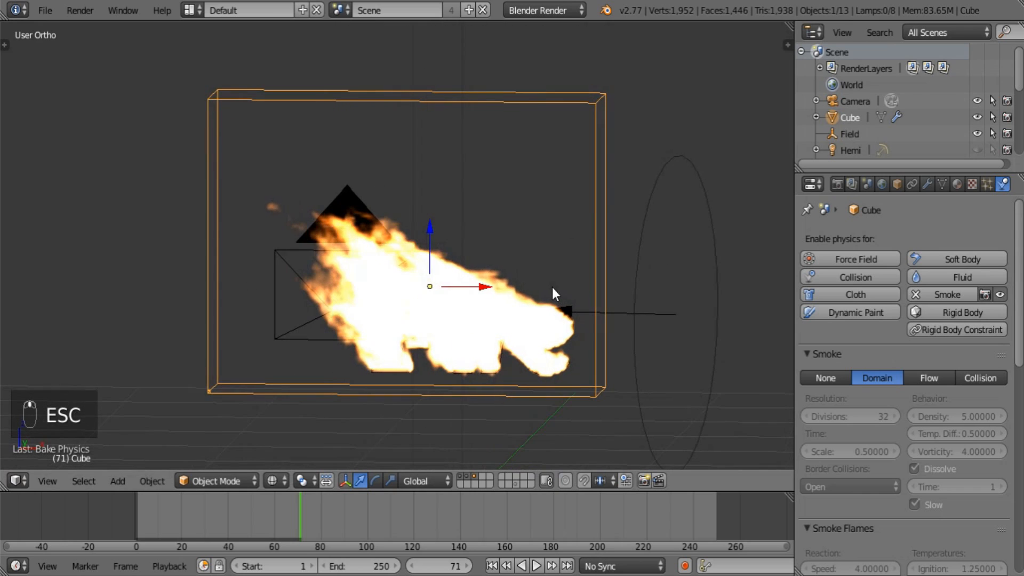
right_click(562, 341)
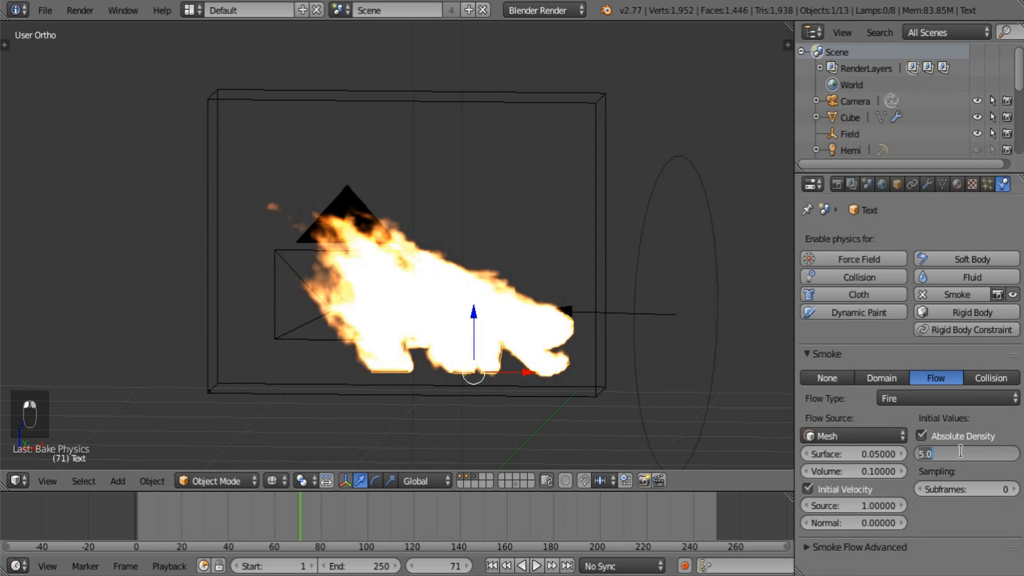
middle_drag(347, 314, 414, 318)
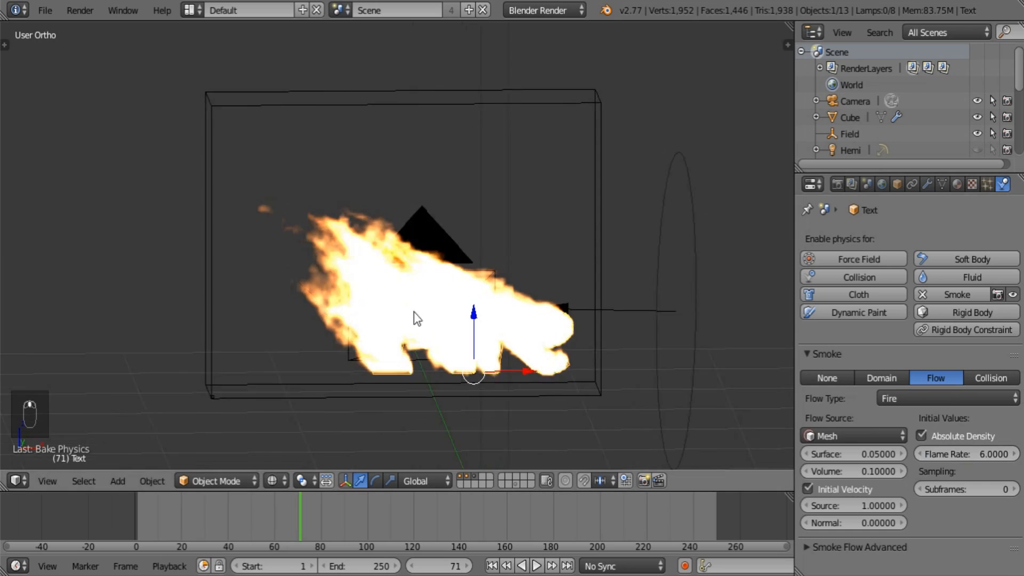
- Extend the smoke domain box outward in Edit Mode on the side the flames blow towards
right_click(210, 240)
key(Tab)
drag(256, 249, 213, 249)
key(Tab)
- Play the fire simulation from frame 1, stop at frame 55 and render that frame
click(492, 565)
click(534, 566)
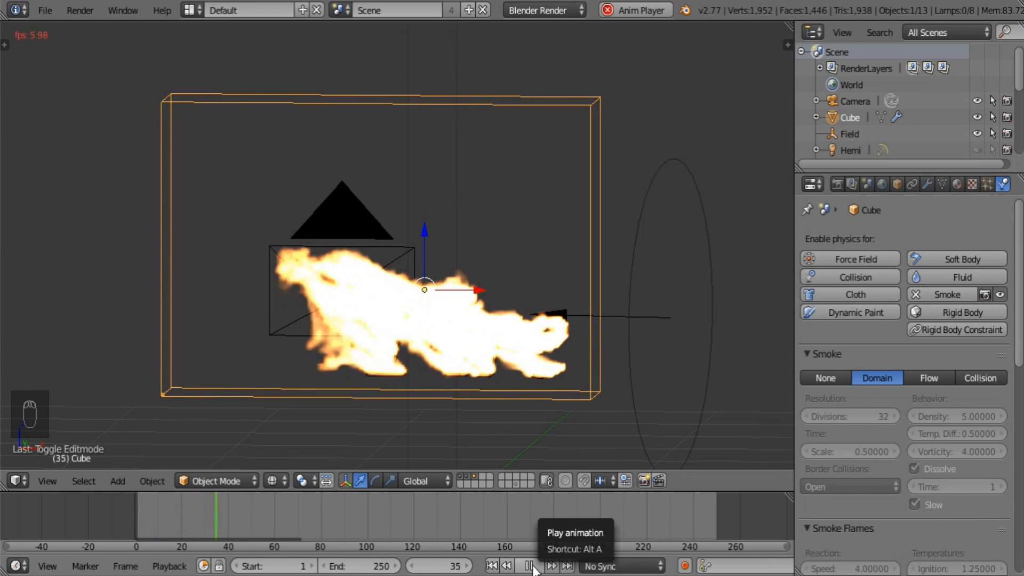
key(F12)
key(Escape)
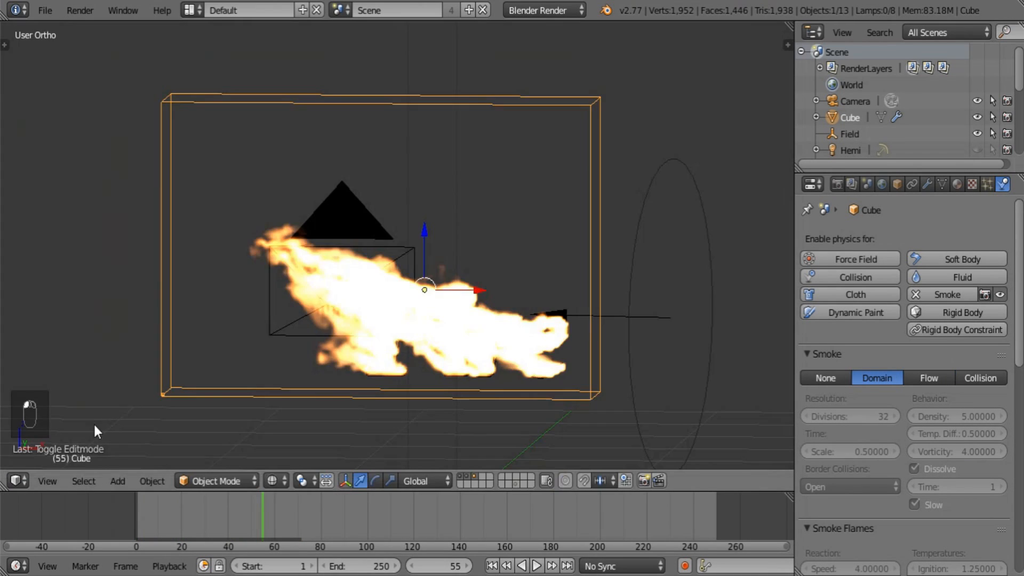
- Set the wind force field's strength to 50
scroll(505, 279, down, 3)
scroll(602, 314, up, 2)
right_click(637, 320)
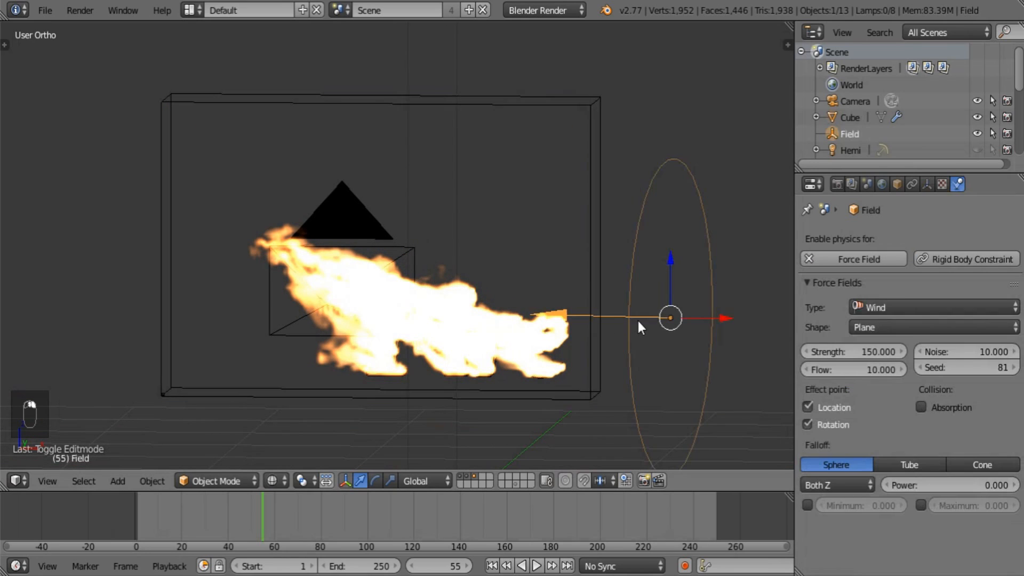
click(860, 354)
text(5)
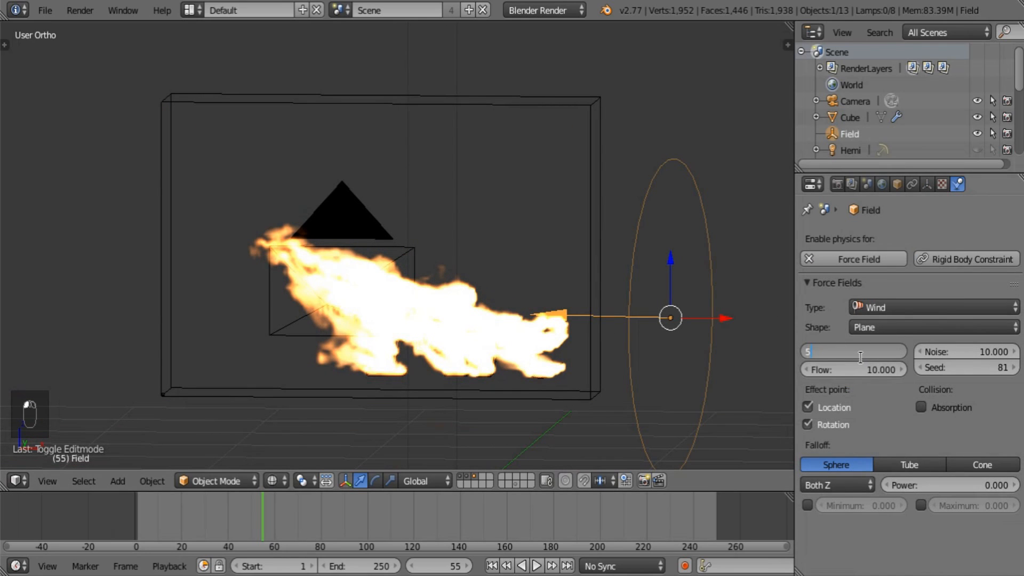
text(0)
key(Return)
click(860, 356)
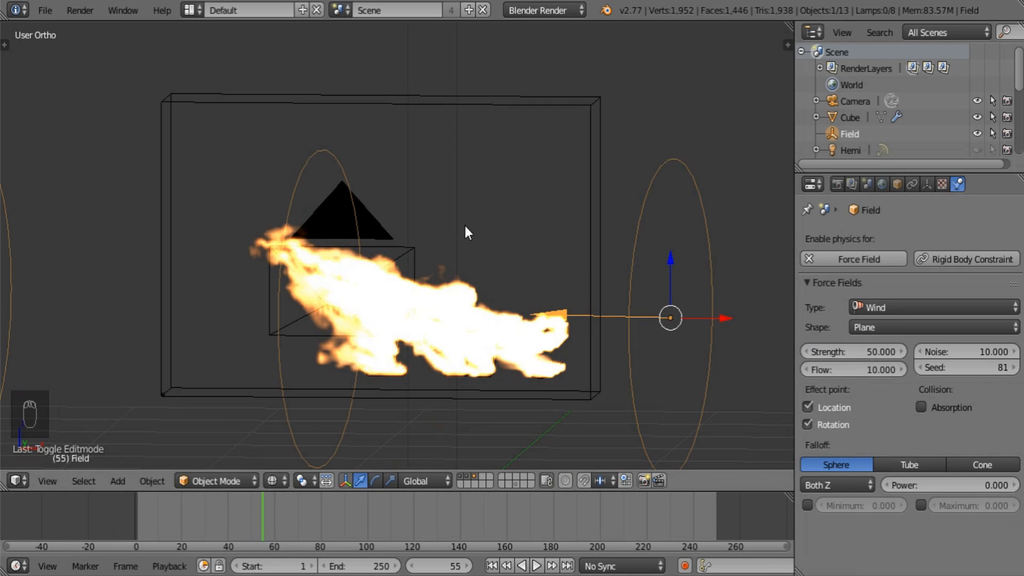
- Play the fire simulation from frame 1 with the weaker wind, stop at frame 80 and render that frame
mouse_move(464, 223)
middle_down()
mouse_move(488, 229)
mouse_move(475, 225)
middle_up()
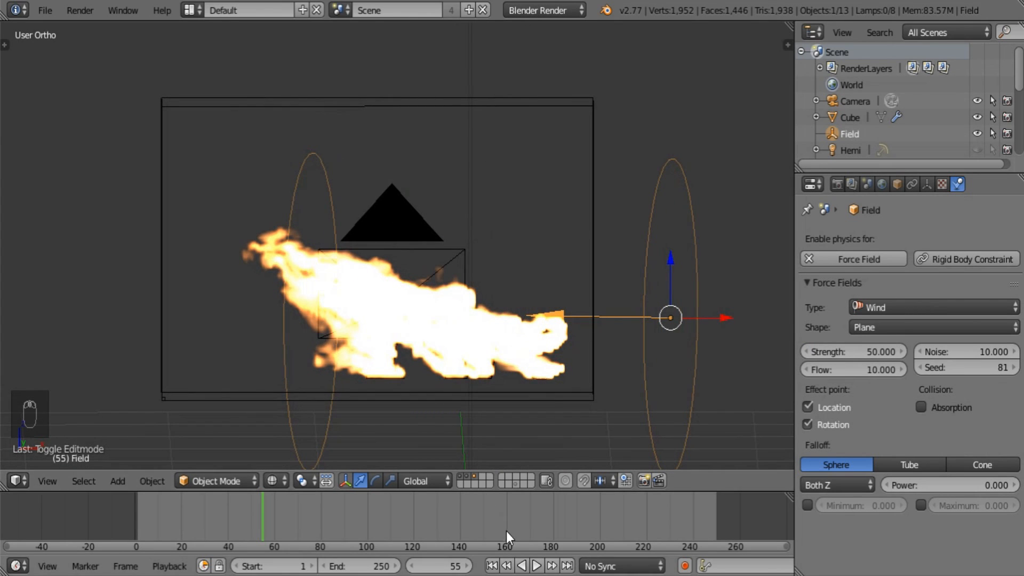
click(492, 566)
click(536, 565)
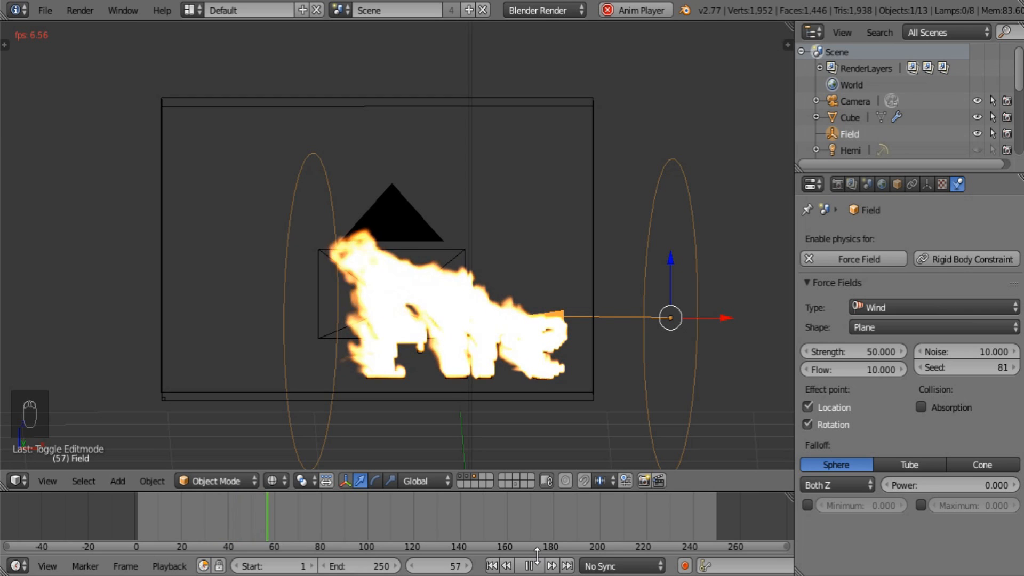
key(F12)
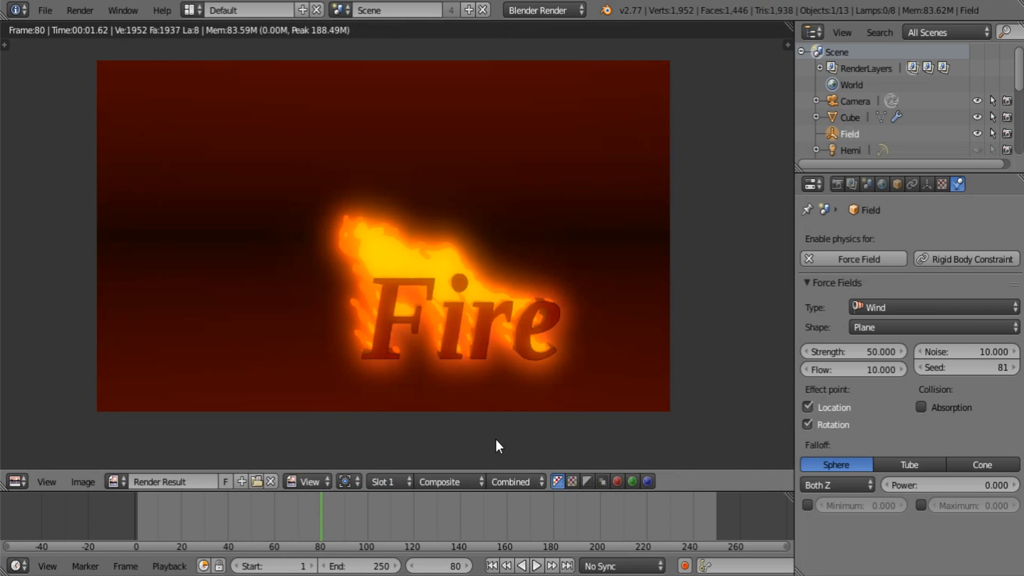
key(Escape)
- Raise the Fire text's smoke flow flame rate to 10
right_click(549, 330)
right_click(570, 346)
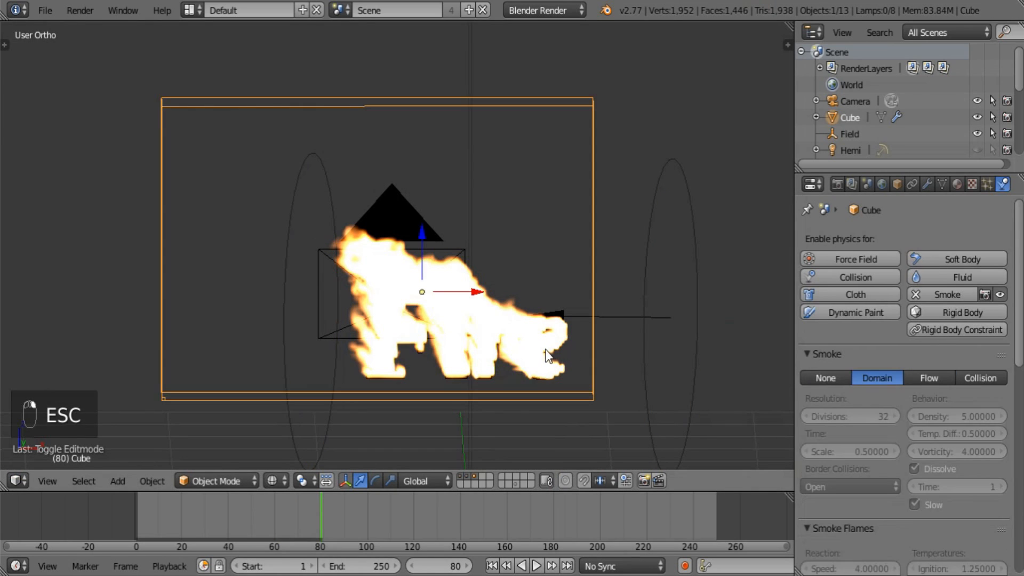
right_click(571, 346)
click(969, 454)
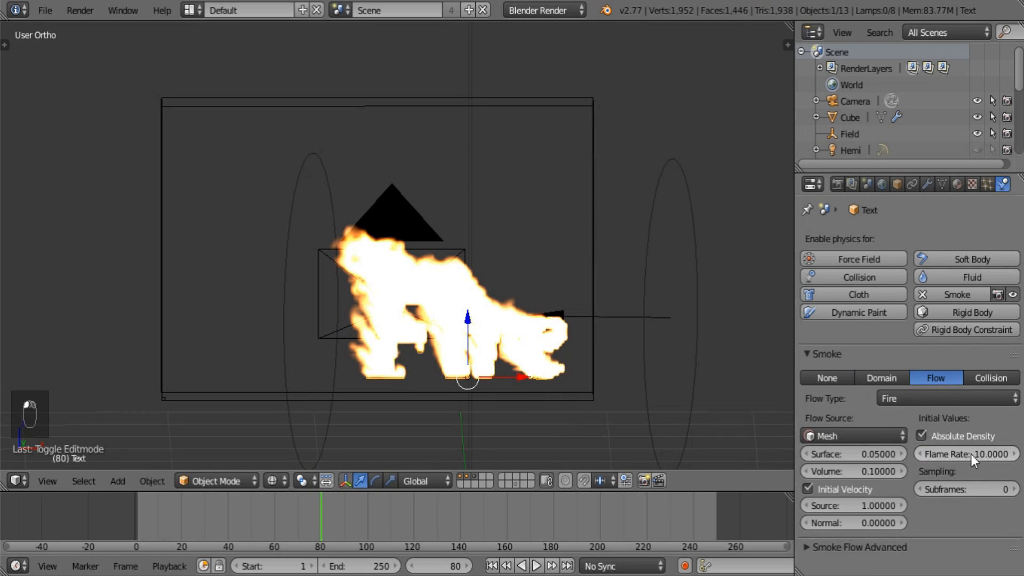
- Replay the fire simulation from the start with the higher flame rate, stop at frame 91 and render that frame
click(492, 566)
click(536, 566)
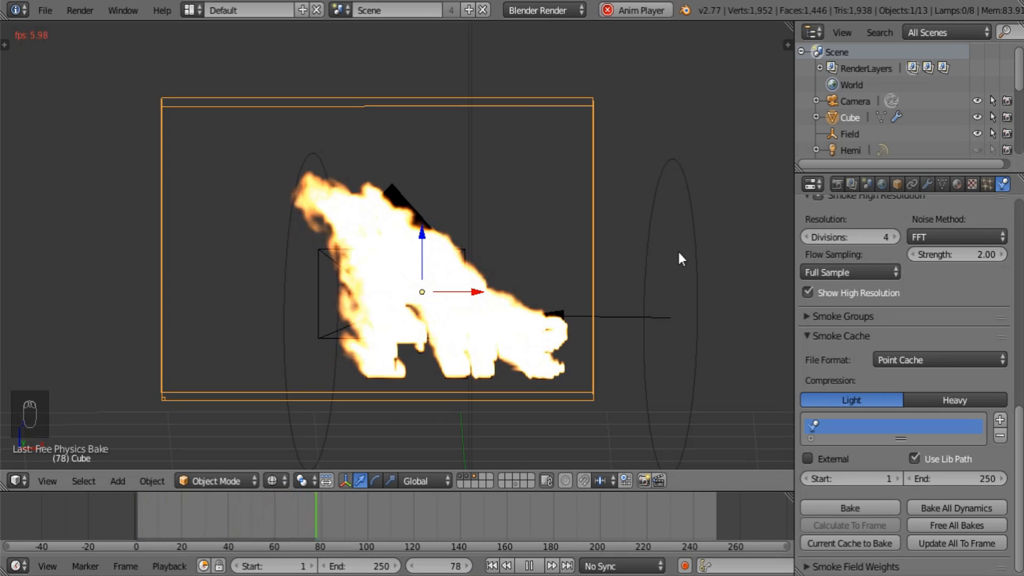
key(F12)
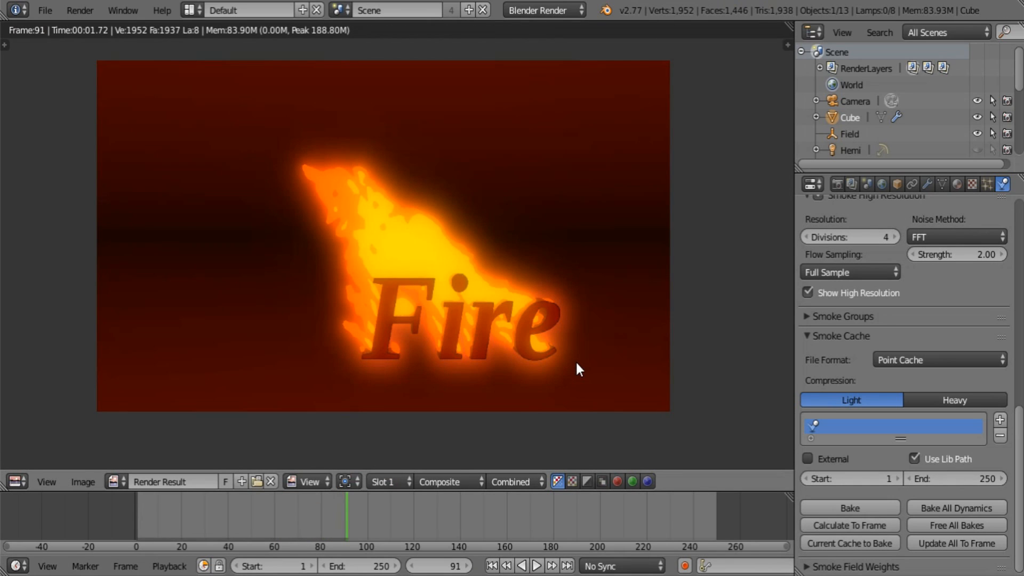
key(Escape)
- Set the wind force field's strength to 100
right_click(643, 291)
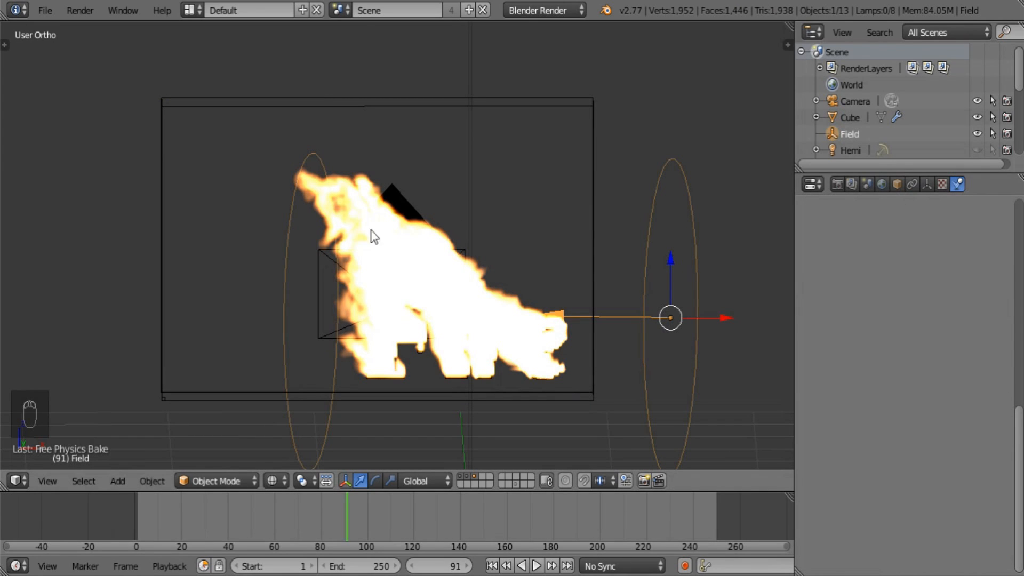
right_click(478, 321)
right_click(579, 257)
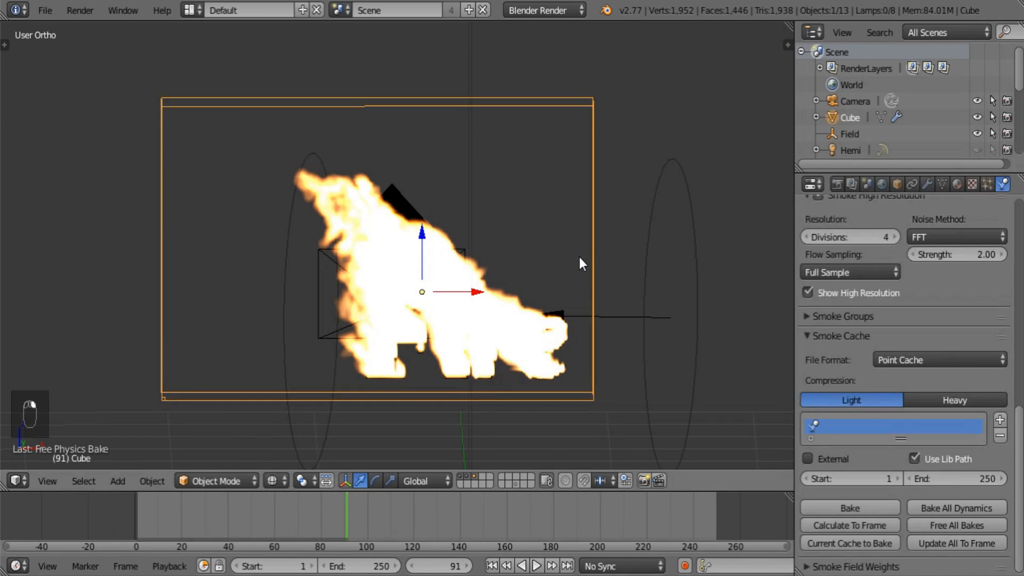
scroll(921, 382, up, 11)
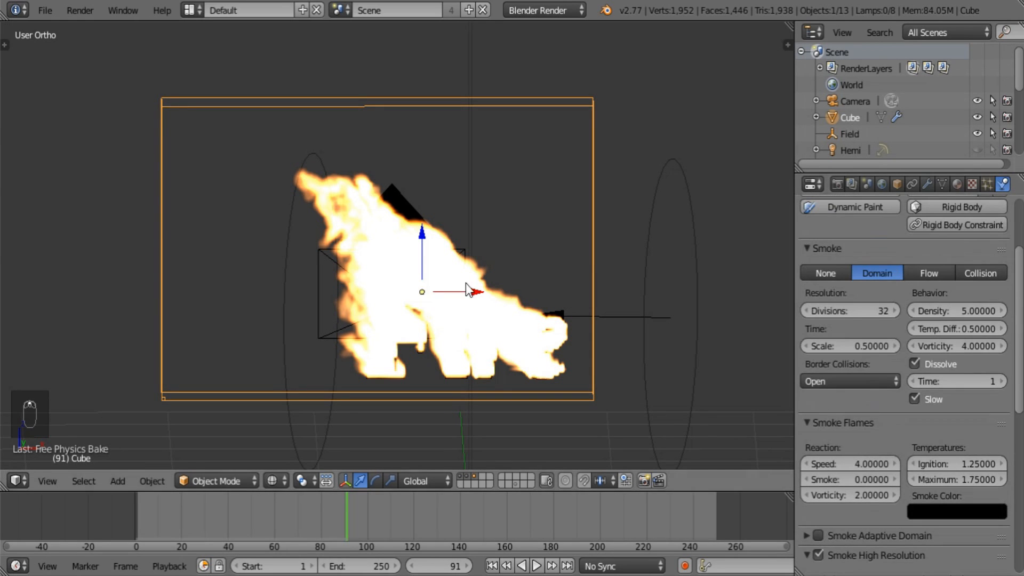
right_click(668, 320)
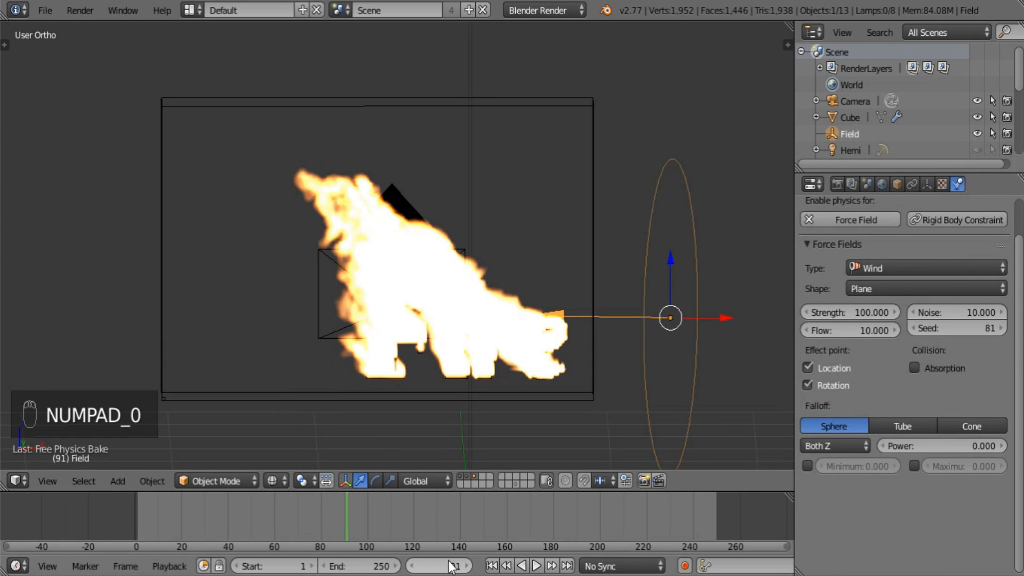
- Play the fire simulation with the stronger wind, stop at frame 63 and render that frame
click(536, 565)
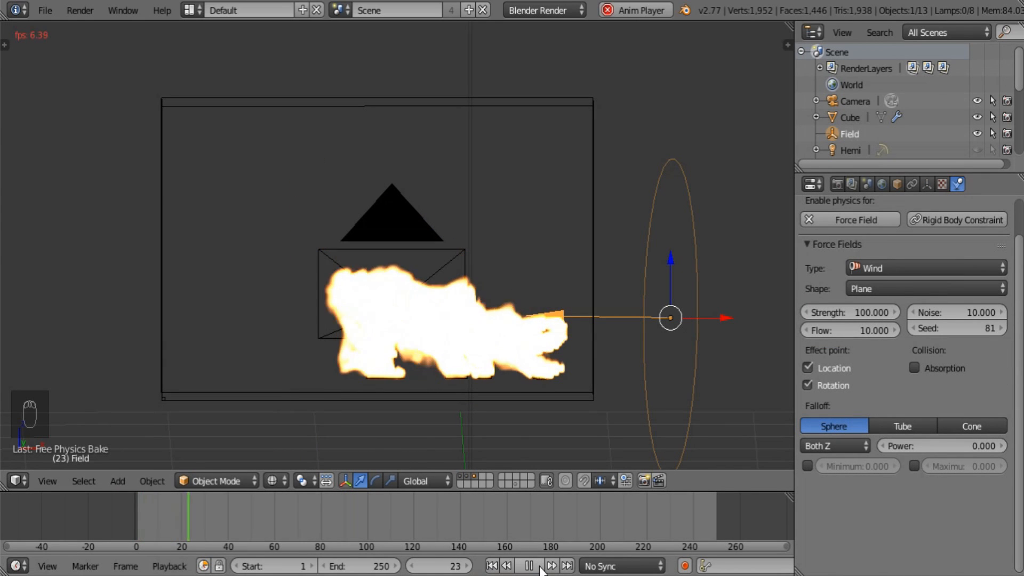
key(F12)
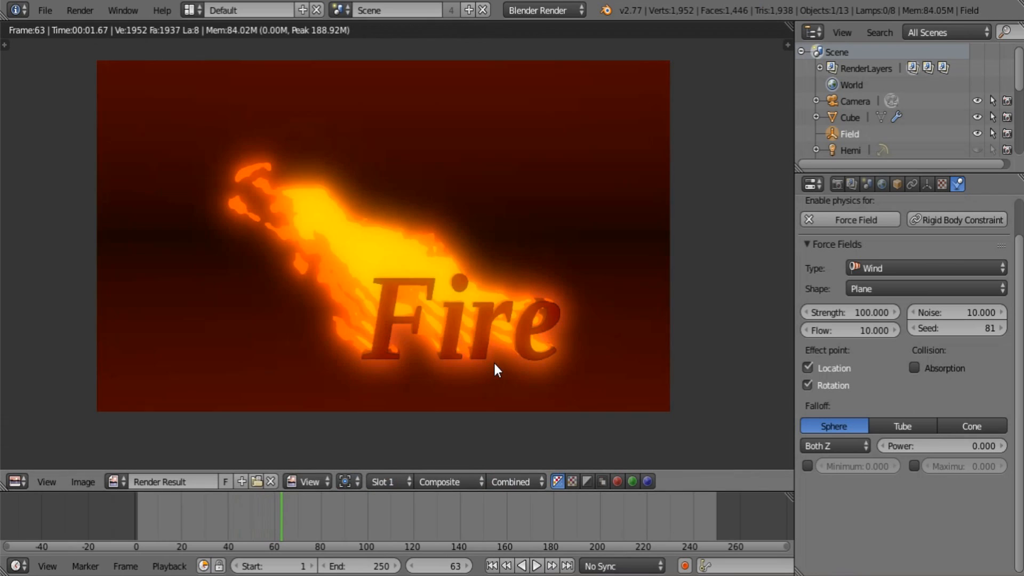
click(45, 10)
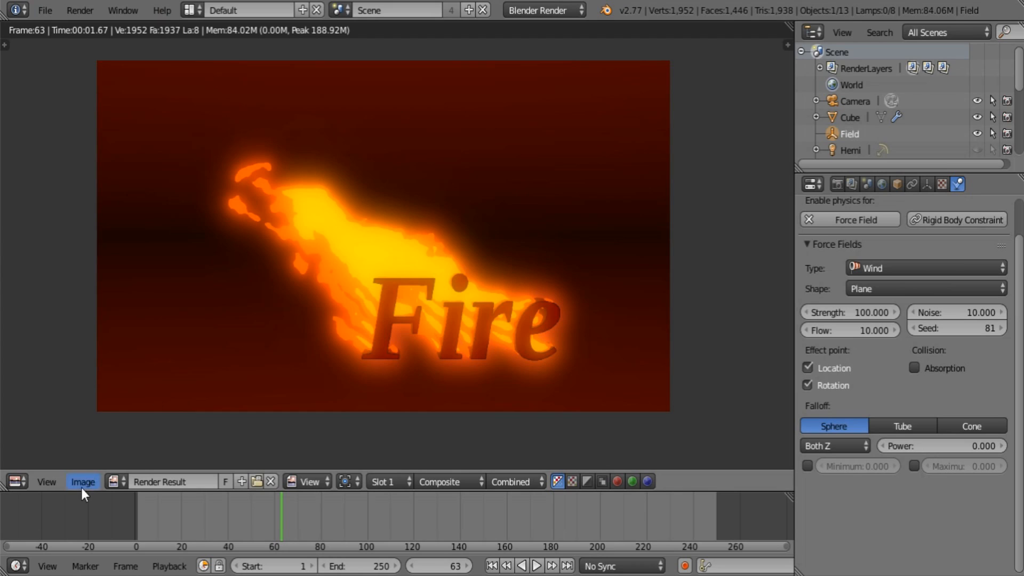
- Move the light orange stop of the compositor's lower ColorRamp node to position 0.368 and save the file
click(20, 481)
click(80, 285)
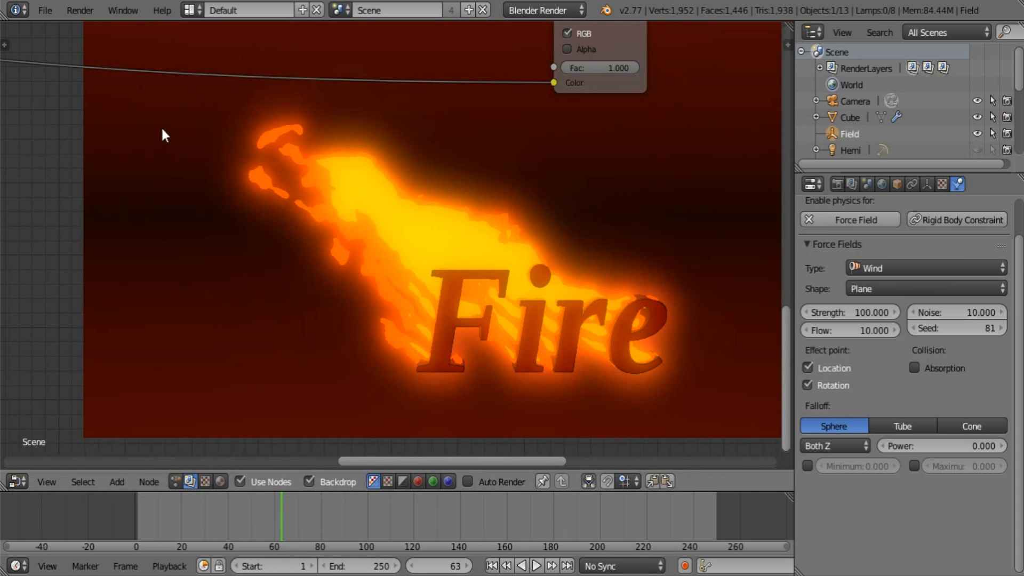
scroll(162, 130, down, 5)
middle_drag(139, 186, 360, 326)
middle_drag(178, 208, 391, 355)
middle_drag(284, 307, 333, 451)
scroll(319, 389, up, 4)
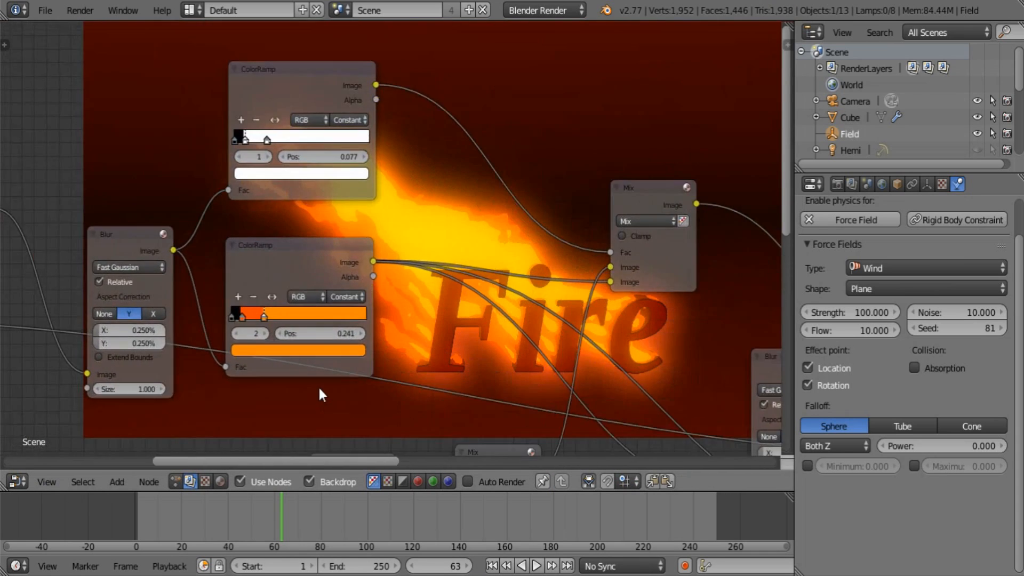
scroll(319, 388, up, 4)
middle_drag(259, 349, 165, 348)
drag(124, 345, 146, 345)
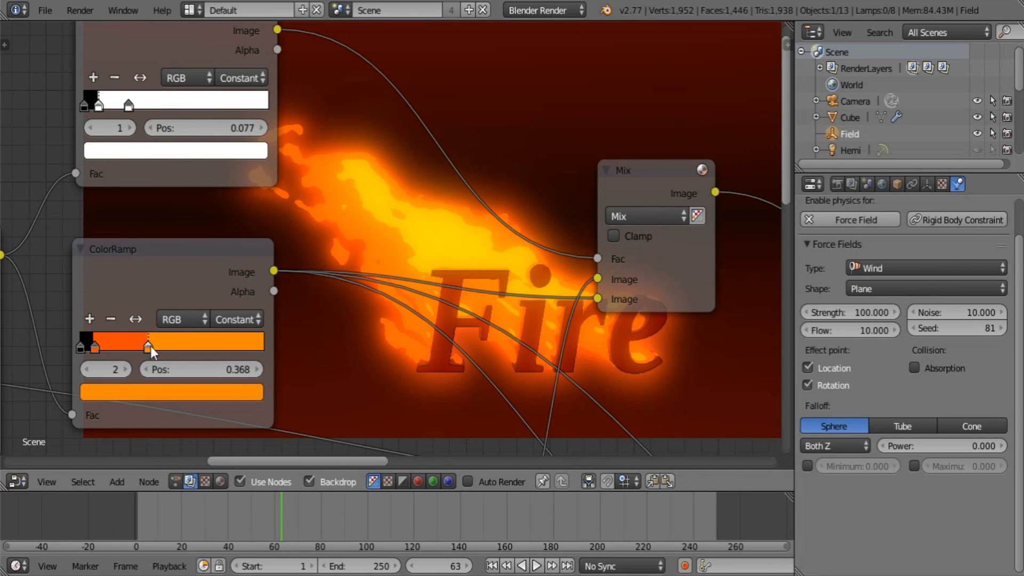
middle_drag(353, 343, 313, 374)
click(45, 10)
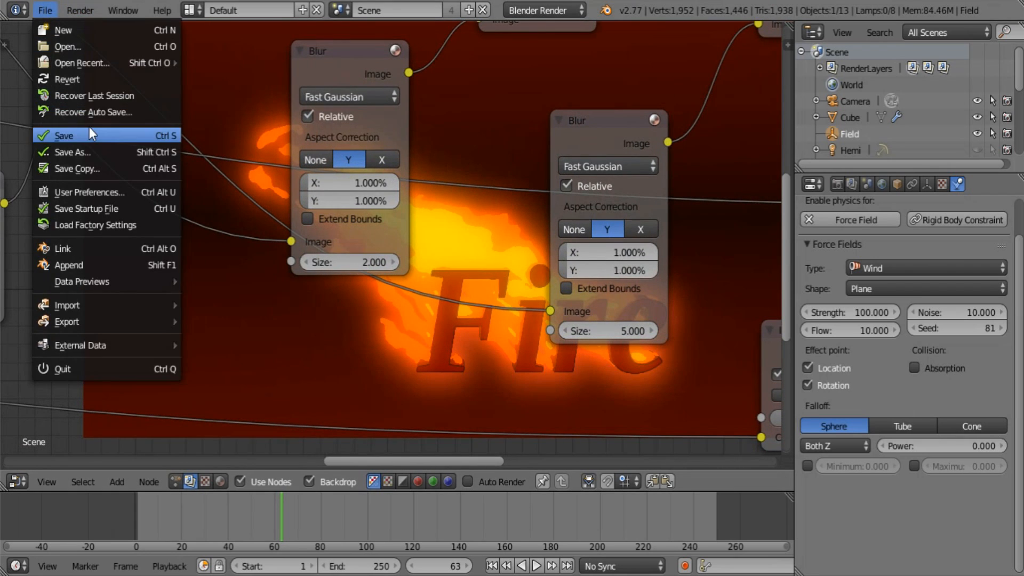
middle_drag(564, 316, 329, 60)
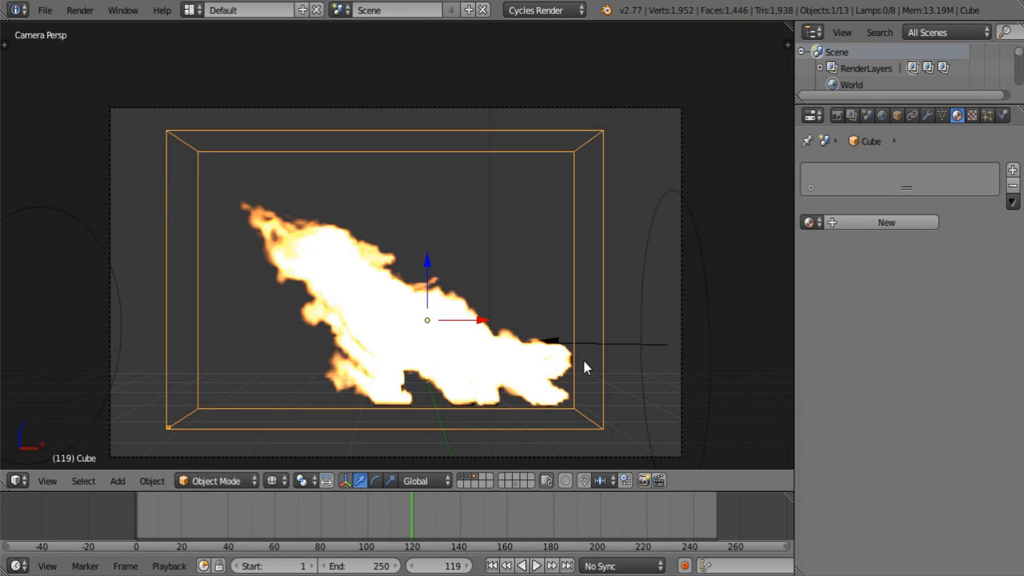
- Give the Fire text in the Cycles scene a new material with a Toon BSDF surface of size 0.292
key(z)
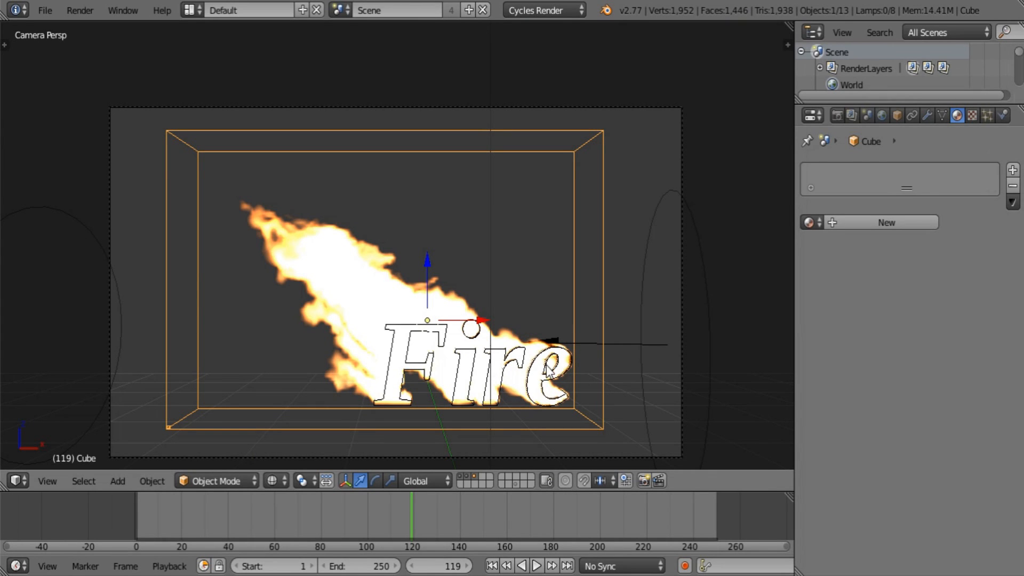
right_click(542, 379)
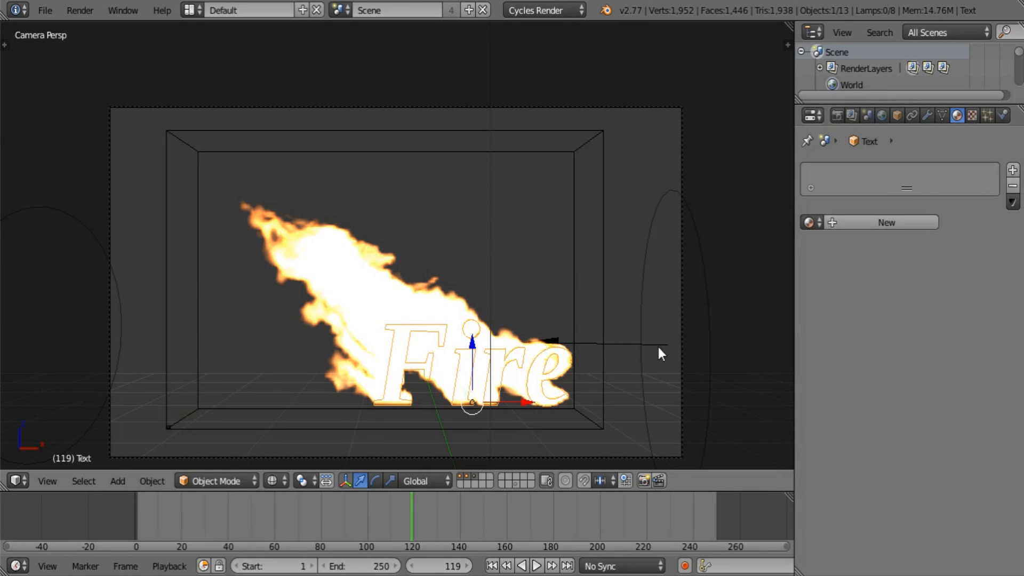
click(854, 218)
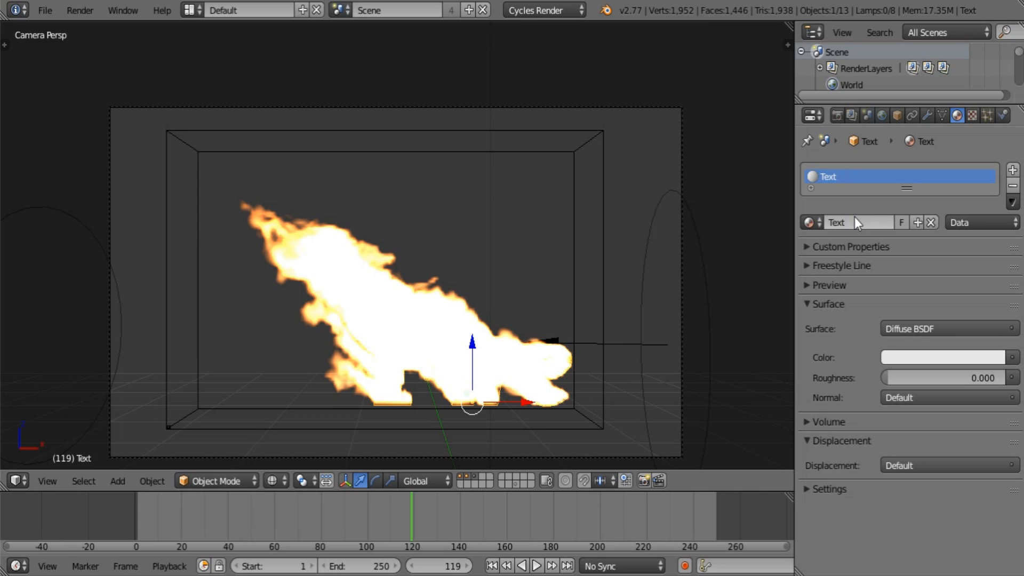
click(914, 330)
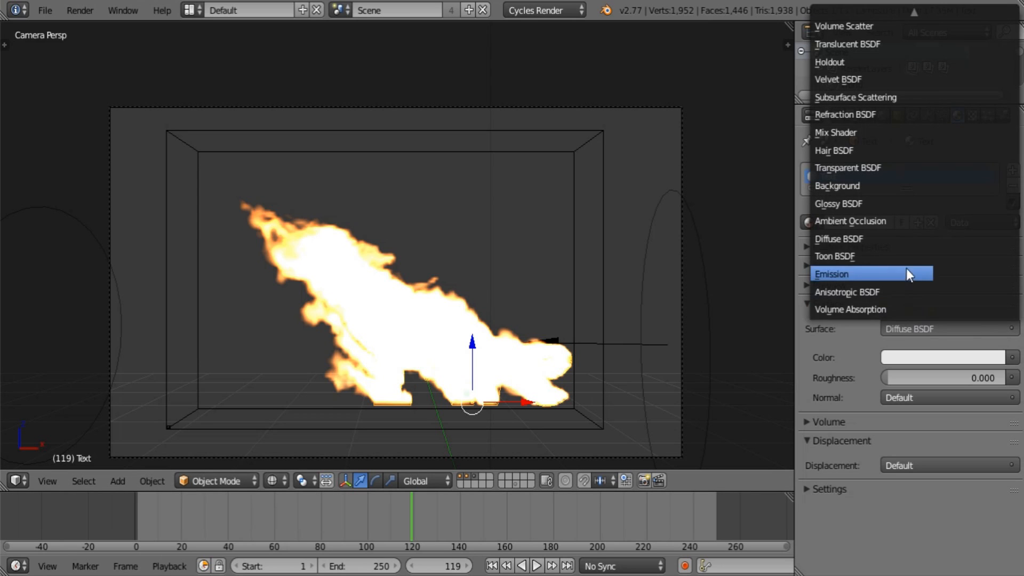
click(896, 256)
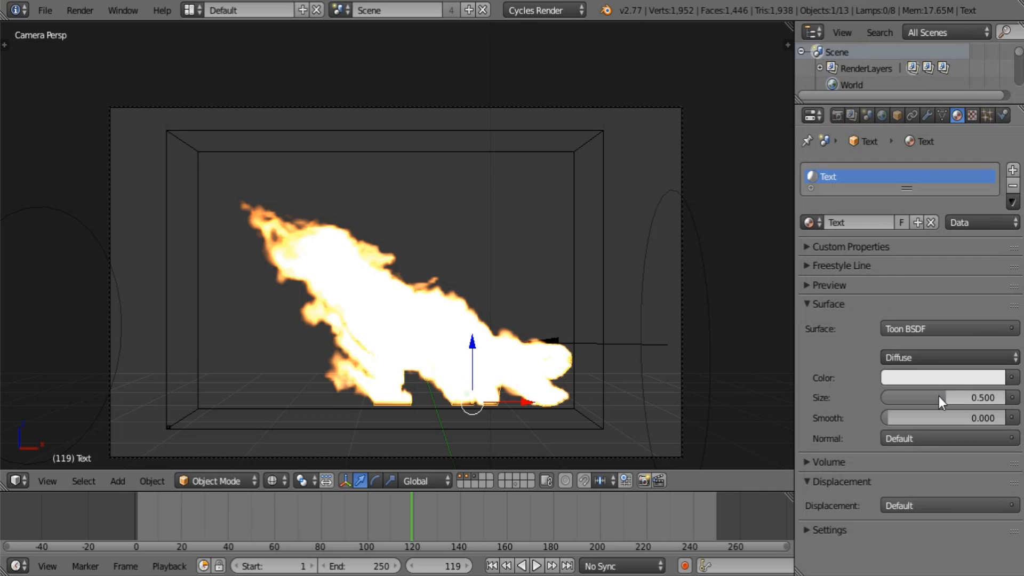
drag(944, 397, 901, 398)
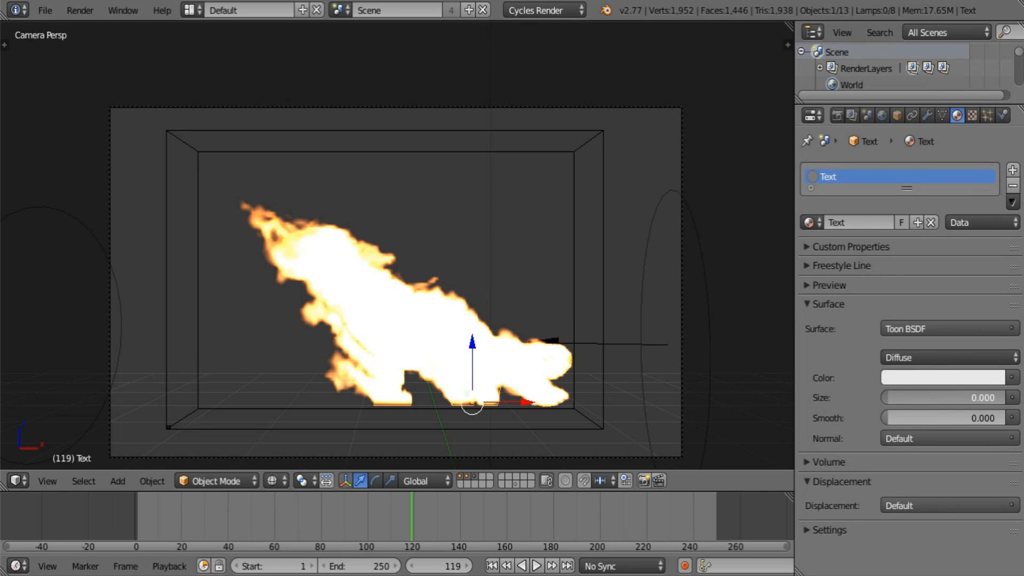
- Set the text material's colour to a dark red with hue 0.026 and saturation 1
click(919, 379)
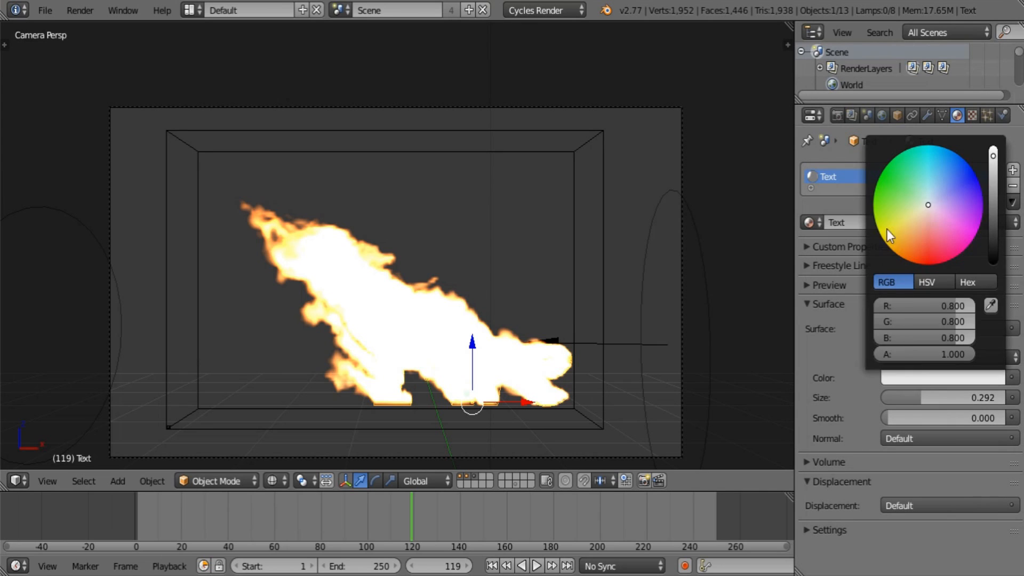
drag(886, 229, 921, 252)
drag(992, 157, 992, 215)
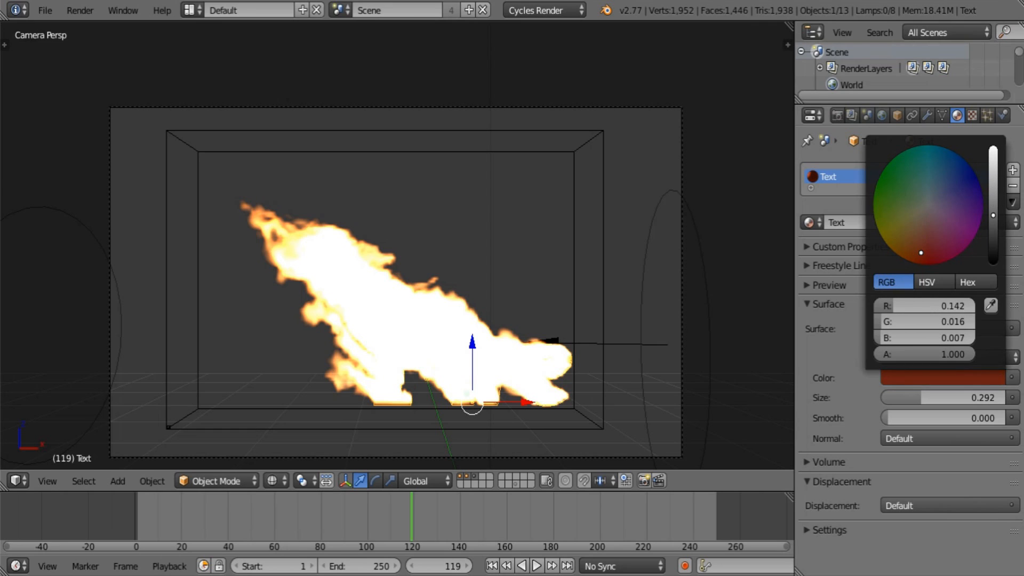
click(927, 282)
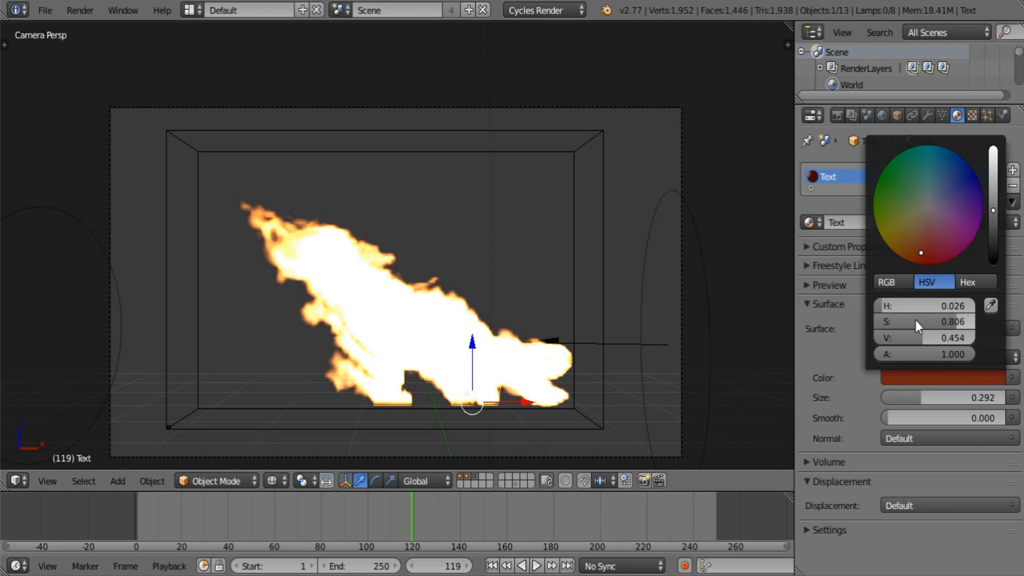
drag(910, 319, 939, 347)
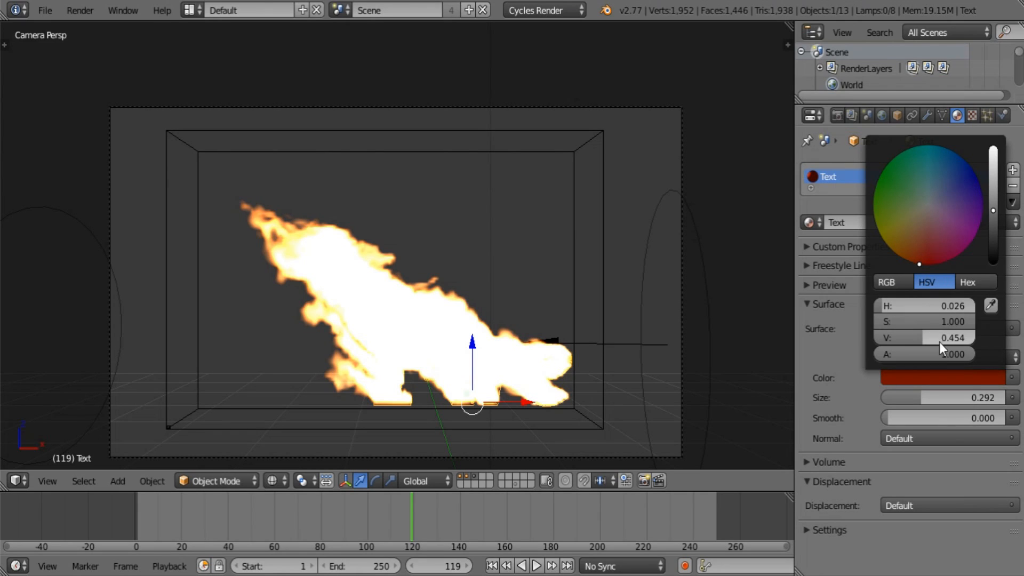
- Try brightness values of 0.2 and 0.5 for the text material's red, and settle on 0.4
text(0.2)
key(Return)
click(936, 338)
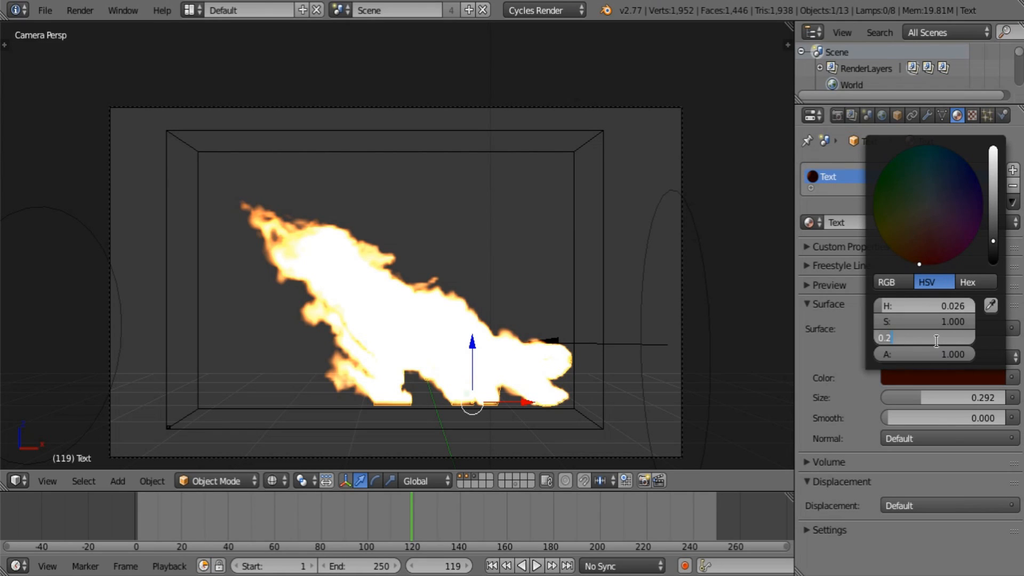
text(0.5)
key(Return)
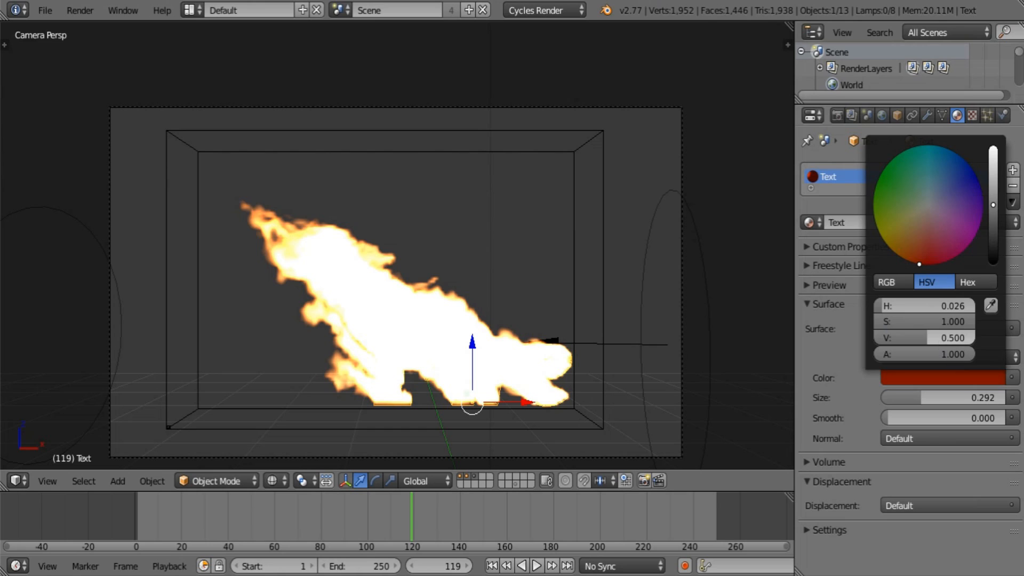
click(936, 339)
text(0.4)
key(Return)
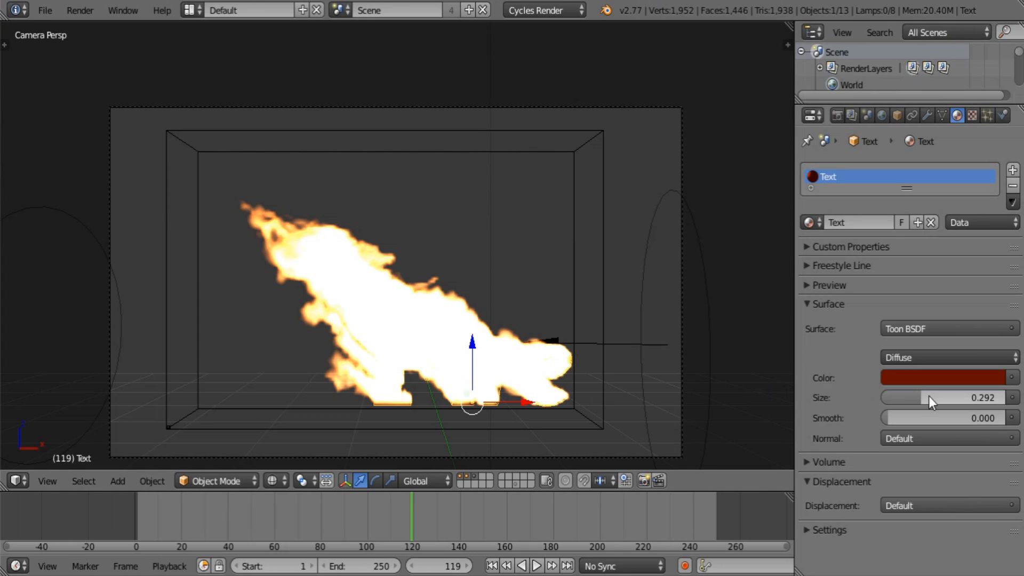
- Set the text material's Toon BSDF size to 0.638 and preview a bordered region around the text in rendered shading
drag(943, 398, 962, 397)
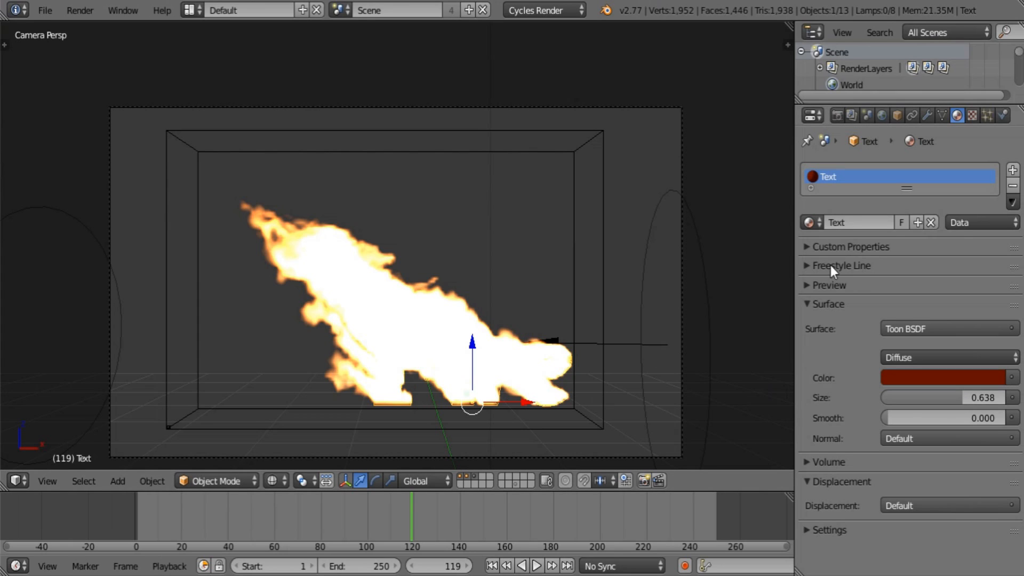
click(273, 480)
click(305, 371)
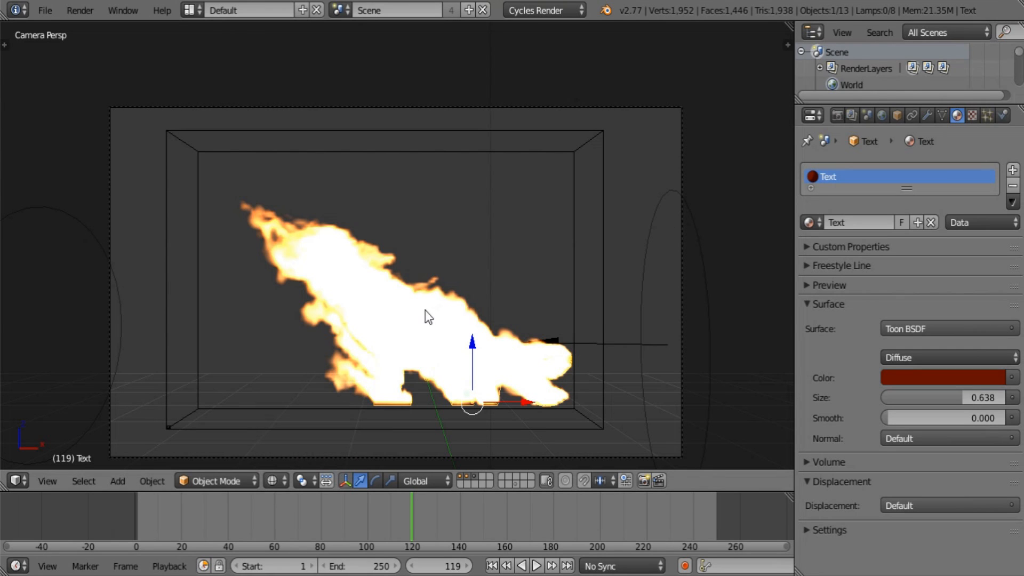
key(ctrl+b)
drag(368, 302, 574, 442)
click(278, 479)
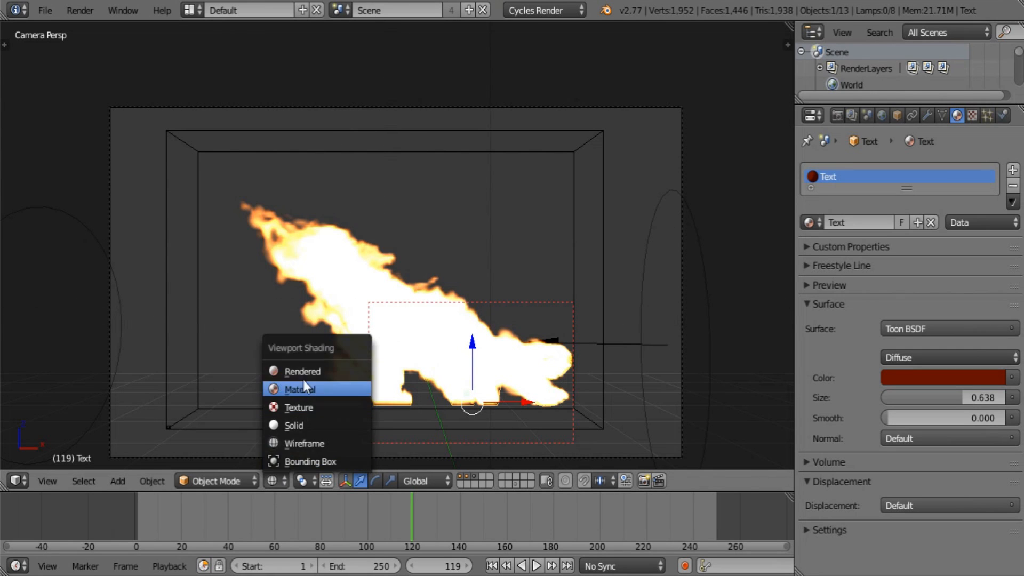
click(303, 369)
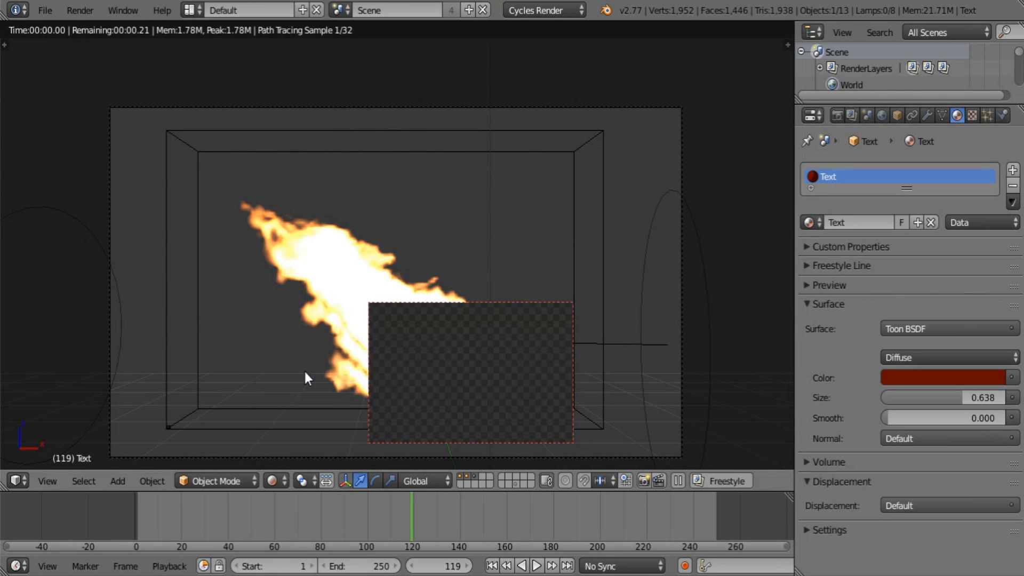
- Hide the fire's domain box so the text can be inspected in the rendered preview
right_click(601, 235)
key(h)
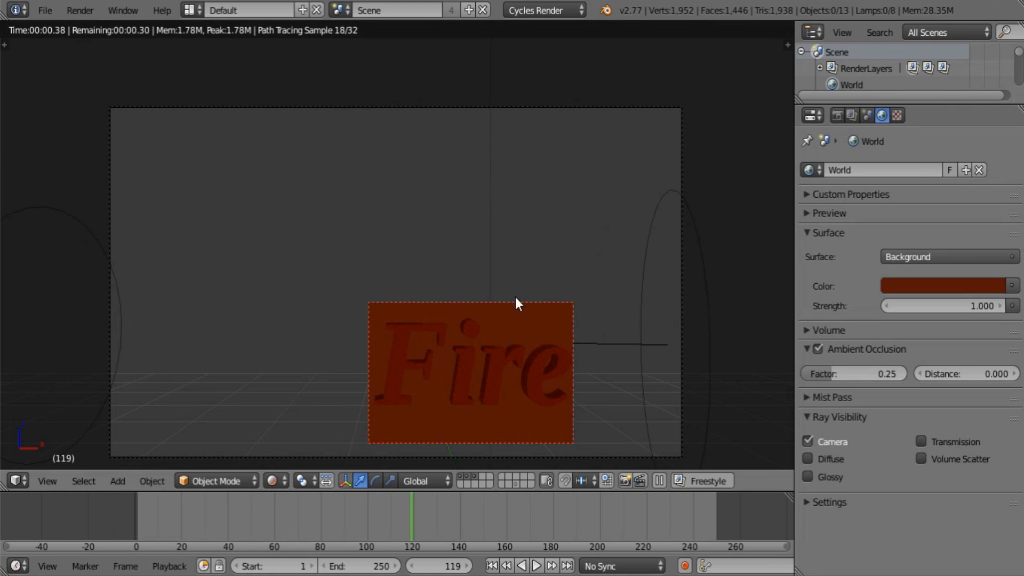
scroll(572, 389, up, 1)
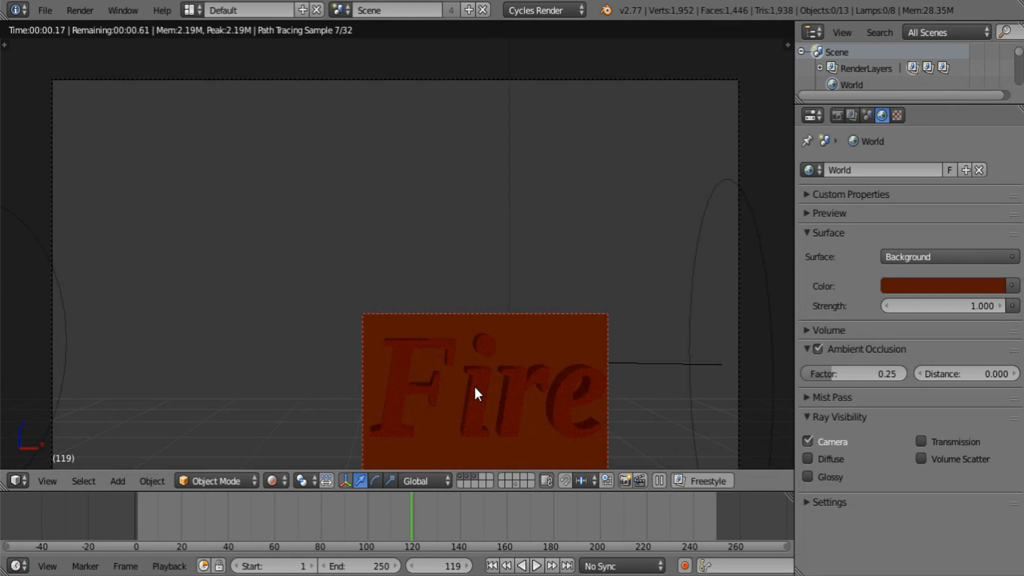
- Collapse the three Freestyle sections in the render layer settings and reorder the sections so Layer comes first and Freestyle last
click(852, 118)
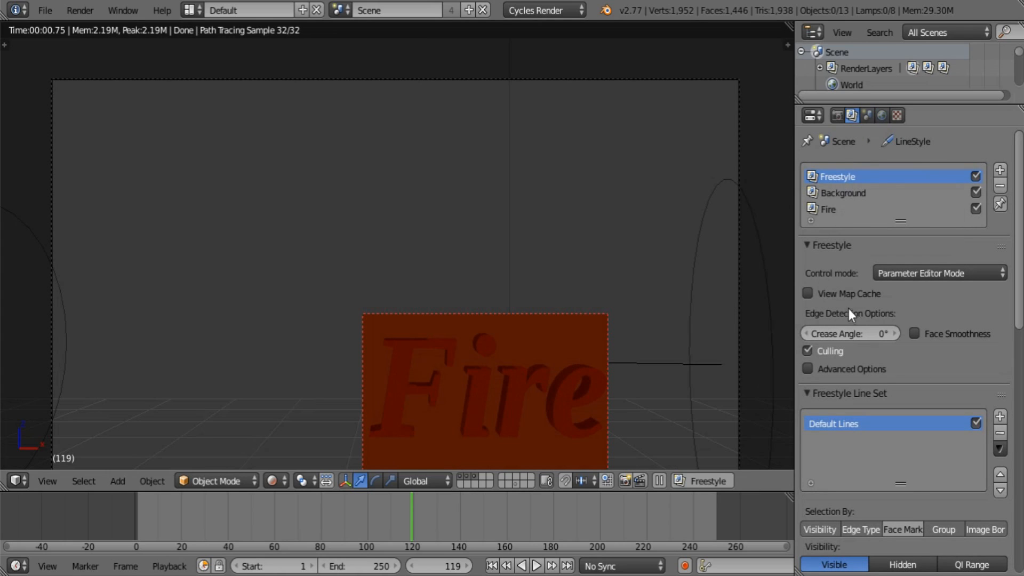
click(824, 245)
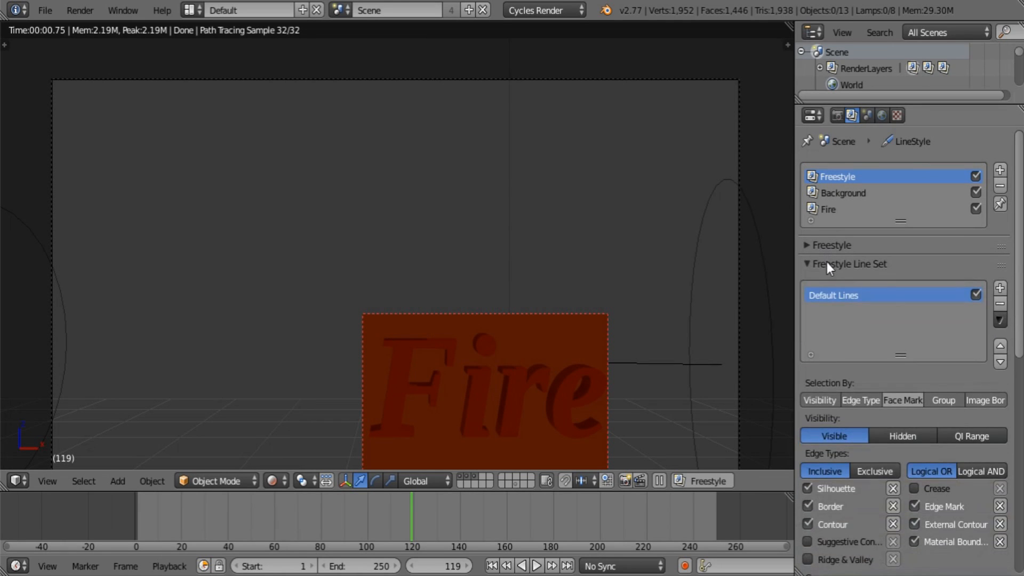
click(826, 263)
click(821, 284)
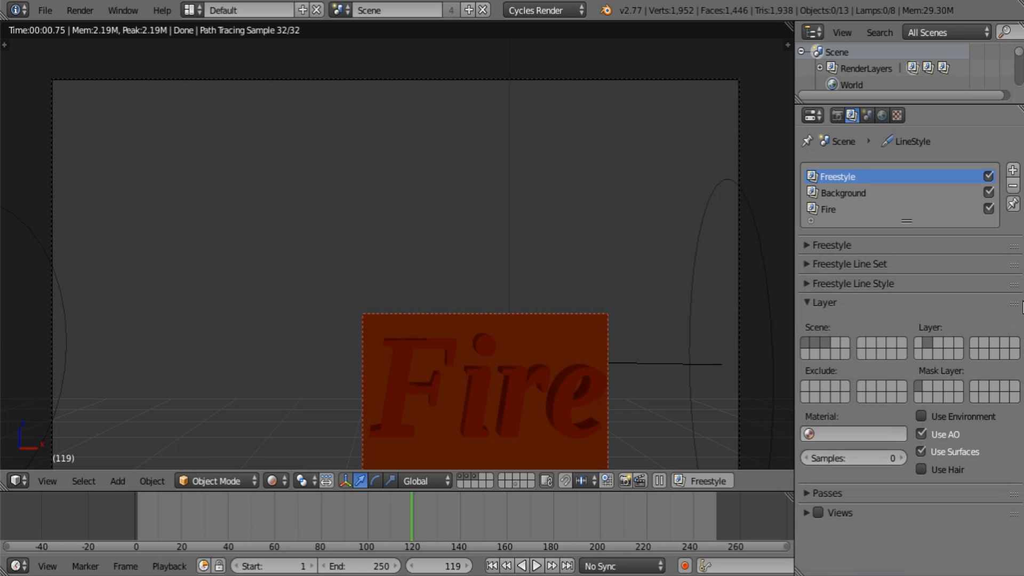
drag(1015, 303, 1019, 241)
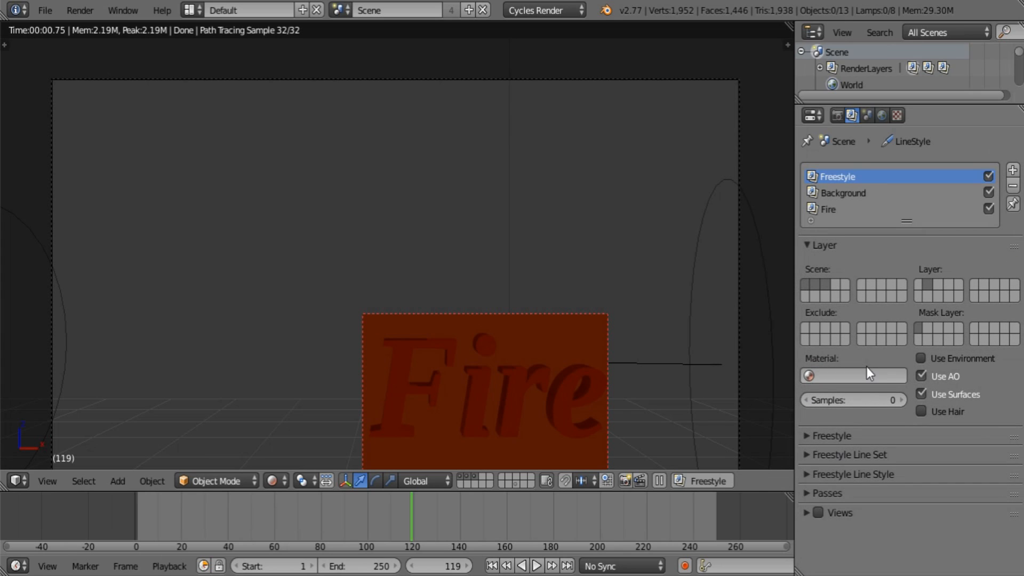
drag(1008, 500, 1018, 438)
drag(1016, 509, 1018, 450)
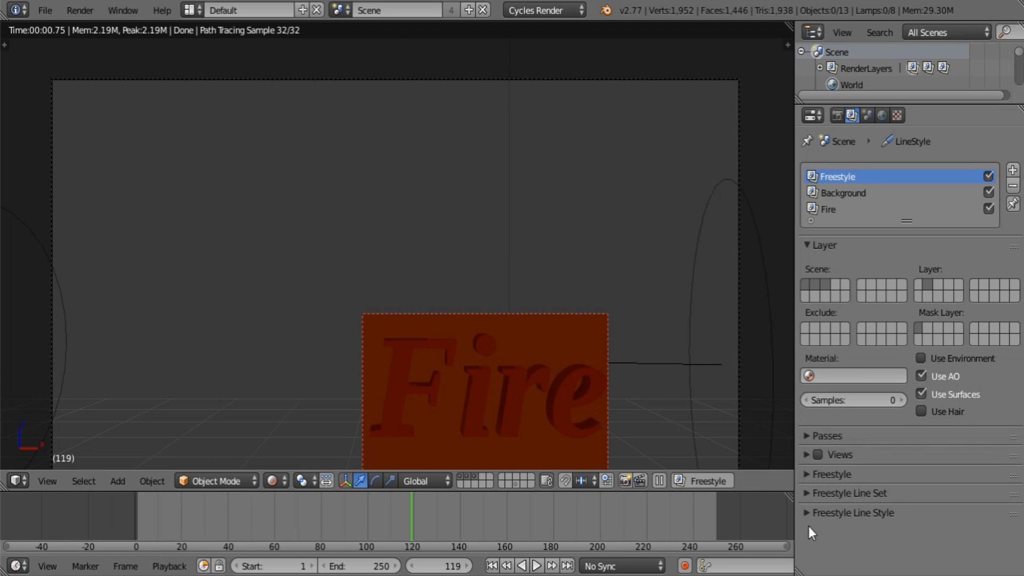
- Make the Freestyle render layer exclude layers 1 and 3, with no mask layer and 5 samples
click(919, 359)
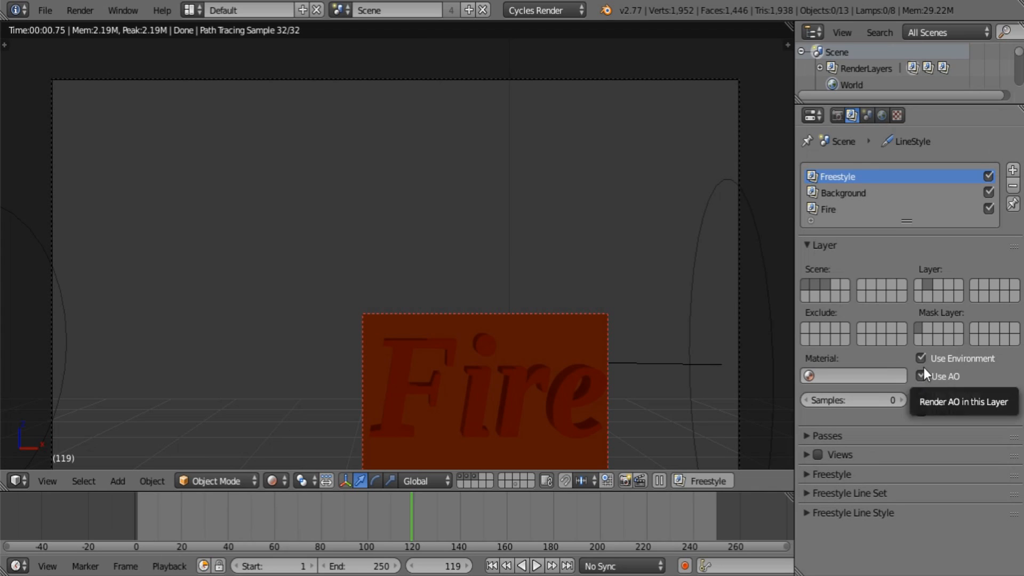
click(920, 358)
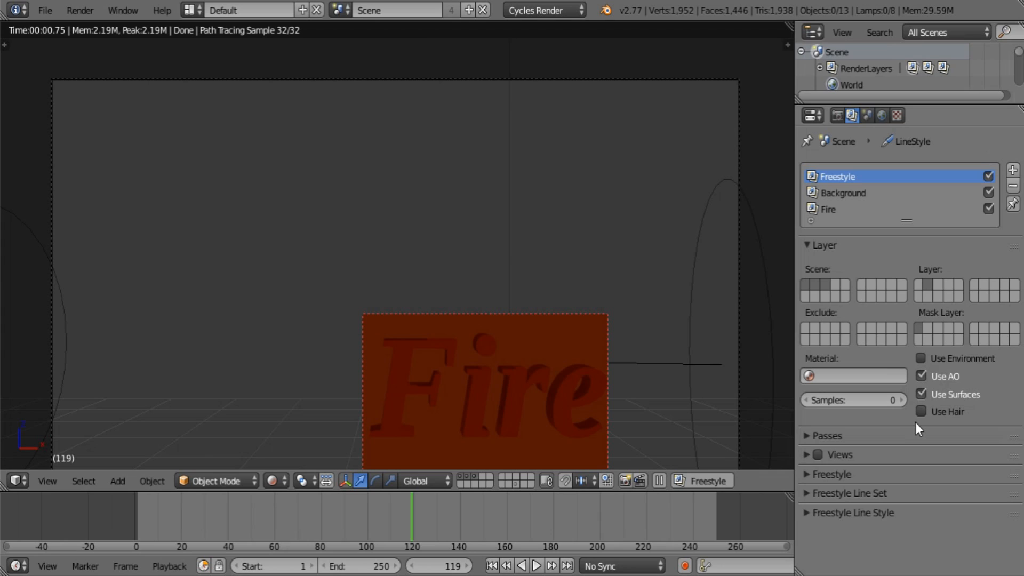
click(903, 401)
click(902, 402)
click(903, 401)
click(903, 401)
- Exclude layer 3 from the Background render layer, and on the Fire render layer replace the mask layers with excluded layers 1 and 2
click(837, 191)
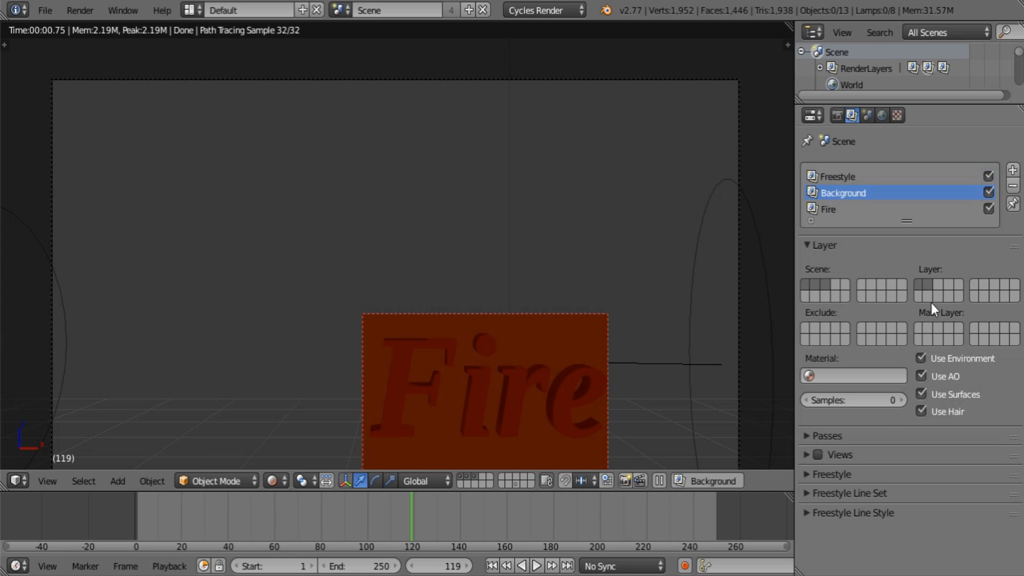
click(826, 327)
click(850, 211)
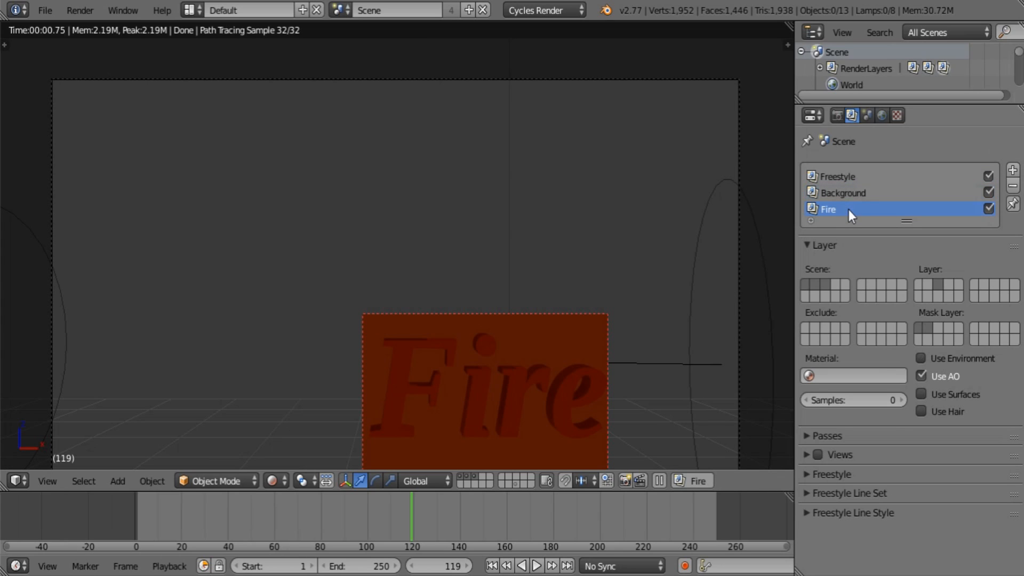
click(921, 328)
click(808, 327)
click(814, 328)
- Turn off Use AO for the Fire render layer and set its samples to 10
click(921, 376)
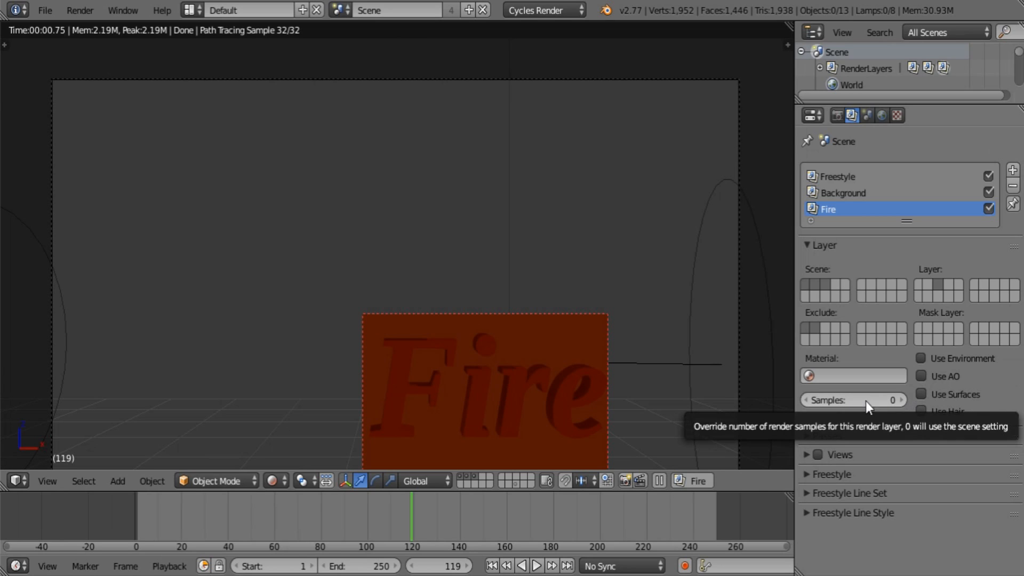
click(850, 403)
text(10)
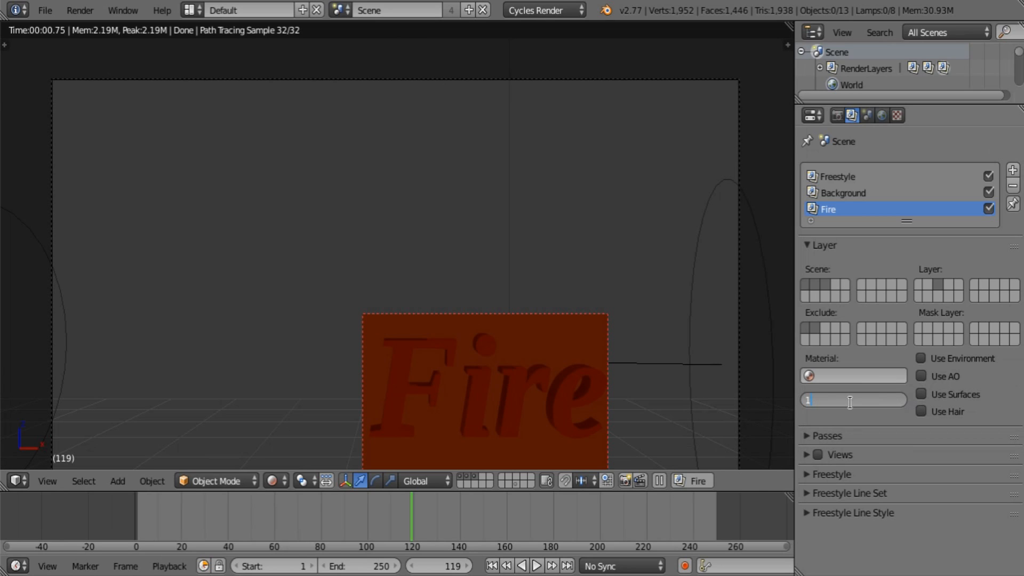
key(Return)
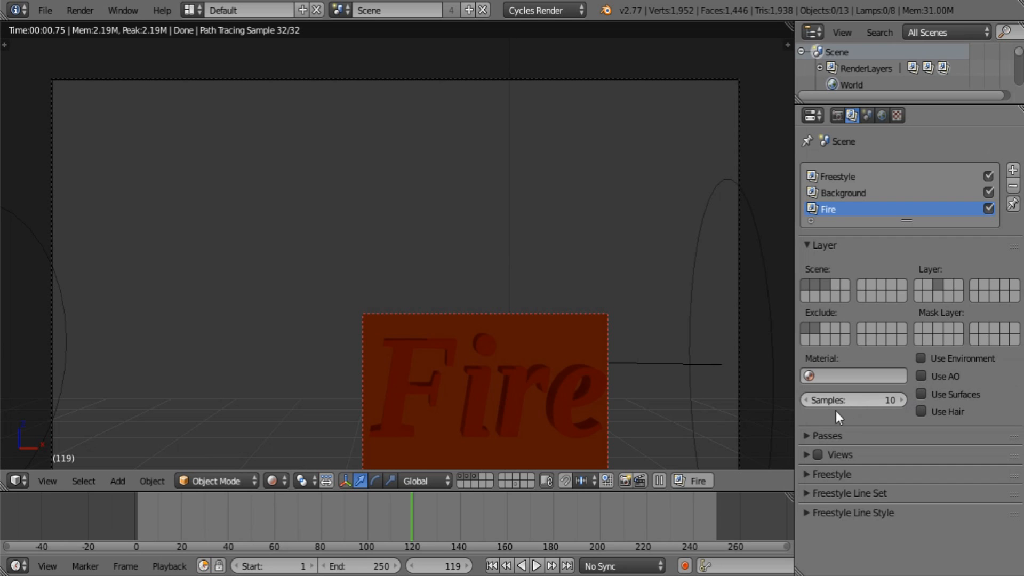
- Review the enabled passes of the Fire, Background and Freestyle render layers
click(835, 435)
scroll(931, 438, down, 5)
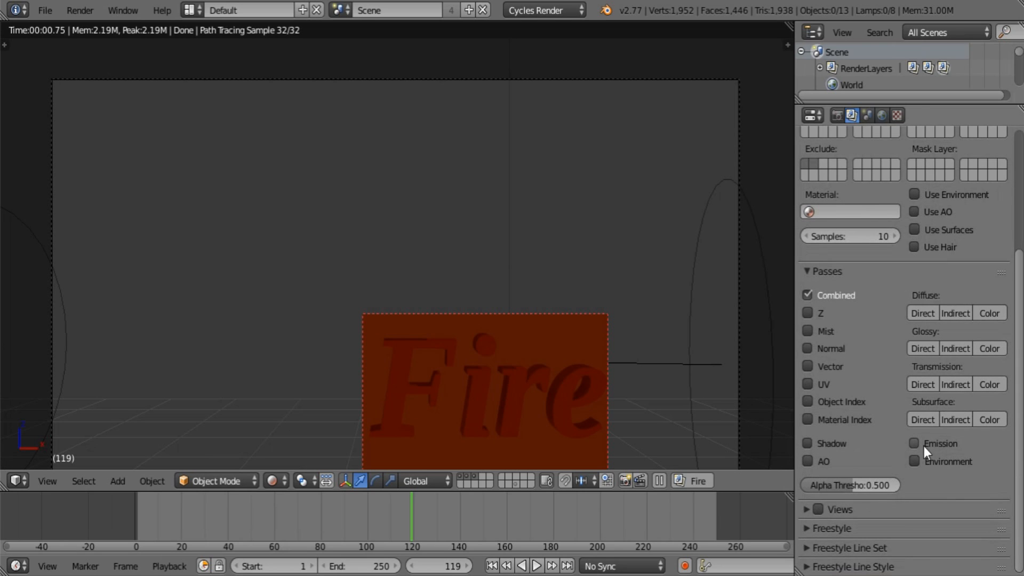
scroll(841, 433, up, 5)
click(853, 190)
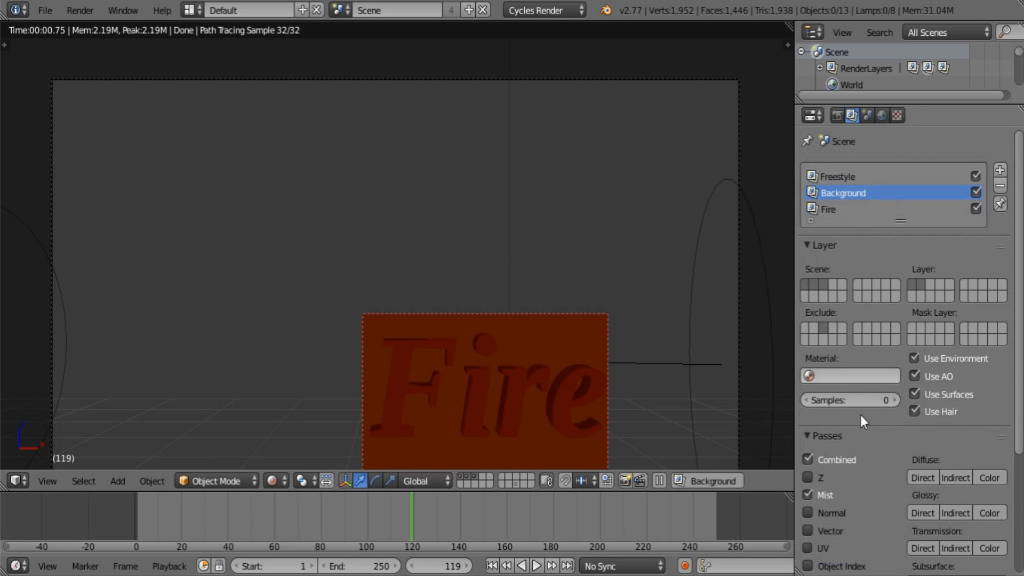
scroll(867, 447, down, 5)
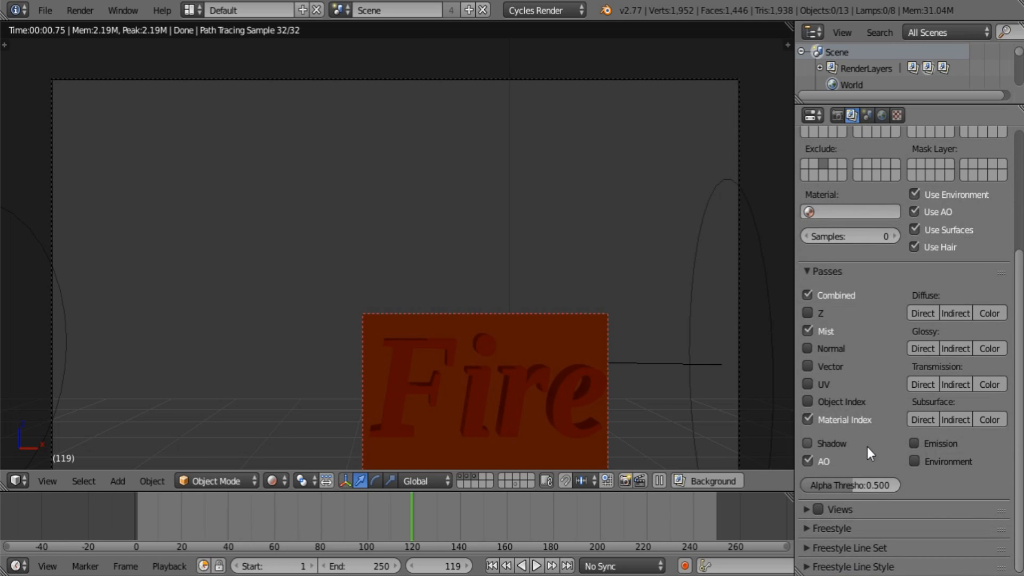
scroll(867, 446, up, 5)
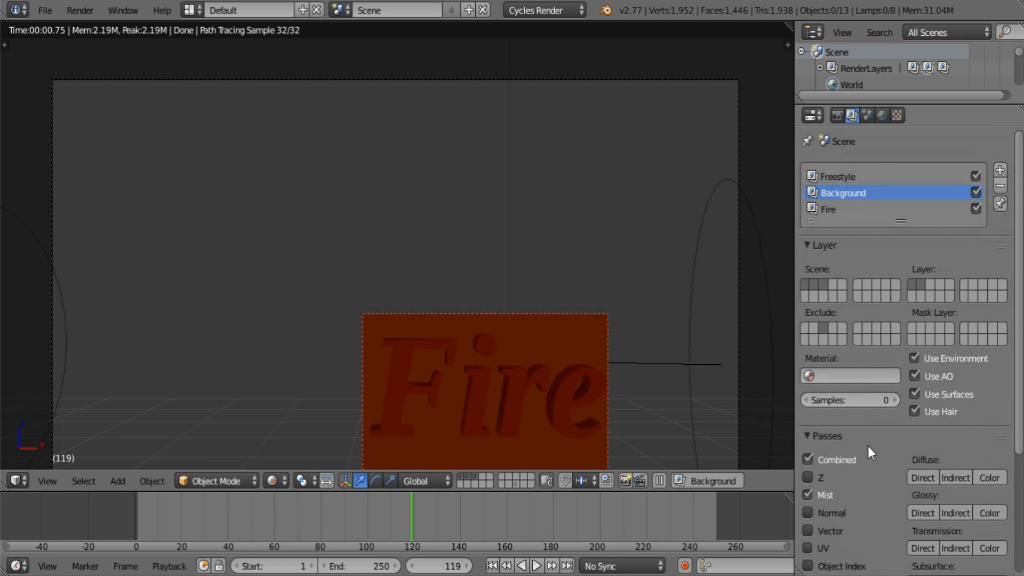
click(840, 176)
scroll(873, 484, down, 1)
scroll(873, 493, down, 4)
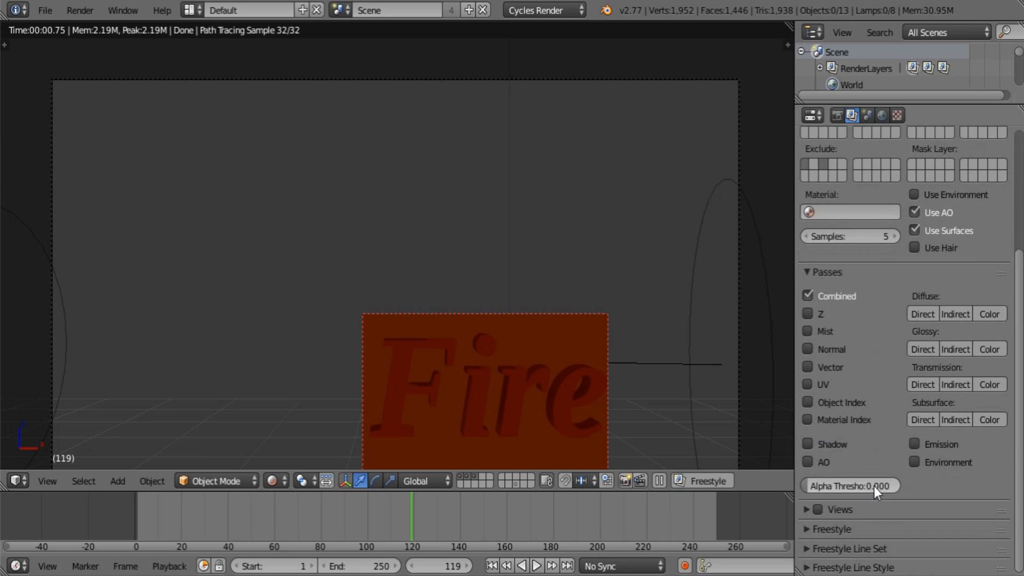
scroll(873, 485, up, 5)
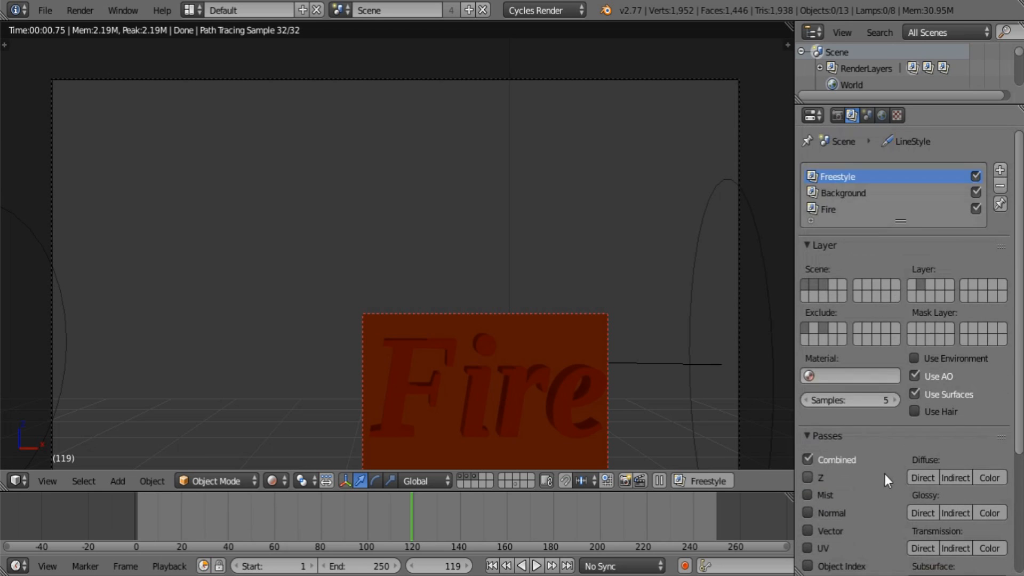
scroll(446, 304, down, 1)
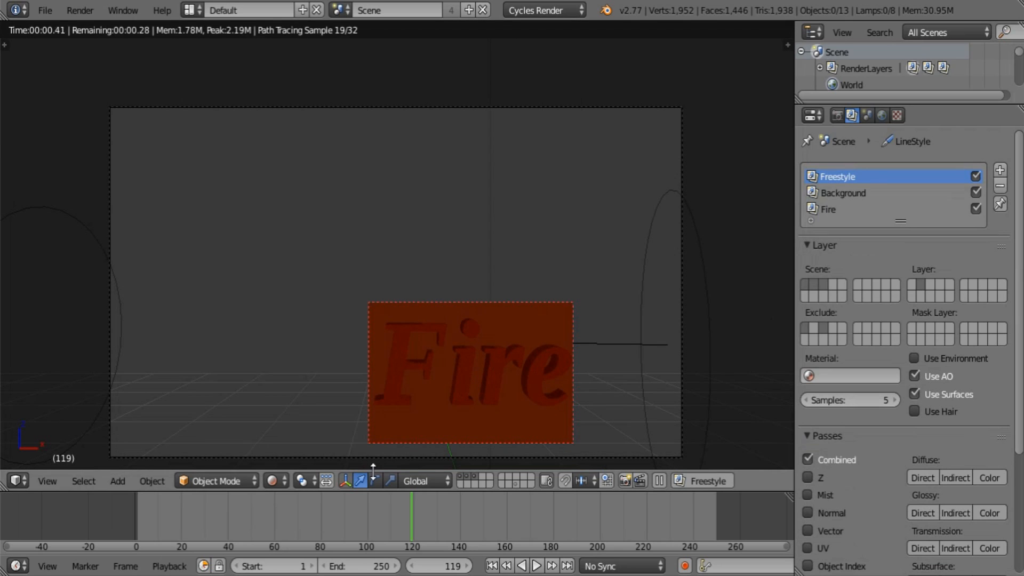
- Enlarge the outliner, unhide the Cube object and rename it "Fire domain"
drag(857, 100, 857, 390)
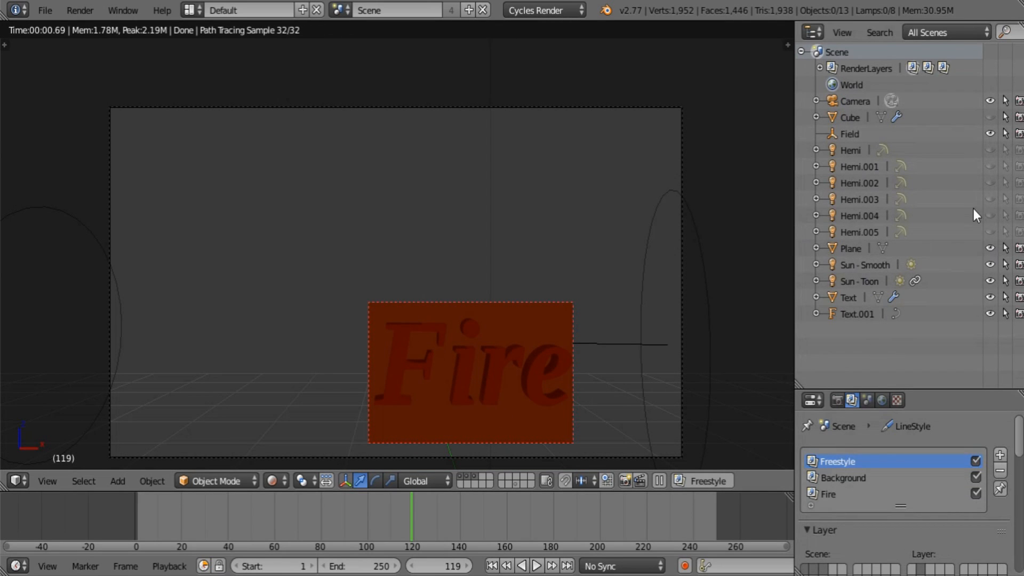
click(989, 118)
double_click(847, 118)
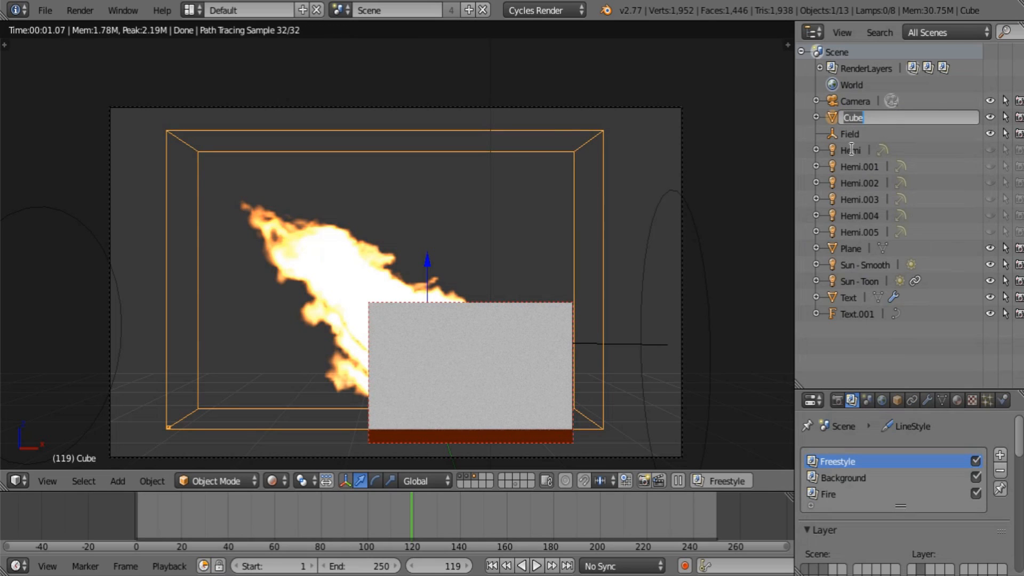
text(Fire domain)
key(Return)
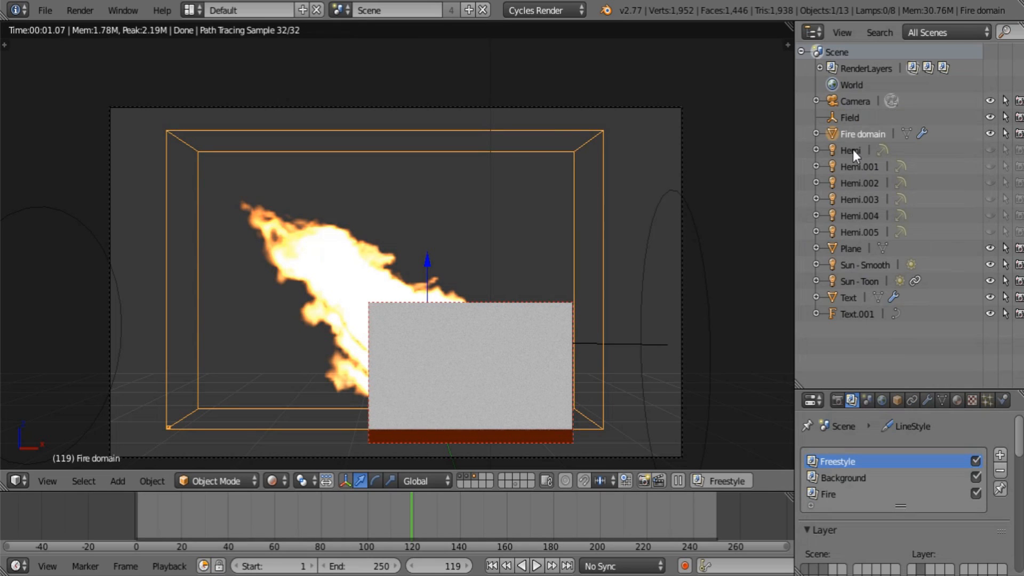
- Switch the viewport to solid shading and view the text and fire domain from an angle outside the camera
shift+middle_drag(543, 350, 549, 309)
scroll(565, 309, up, 1)
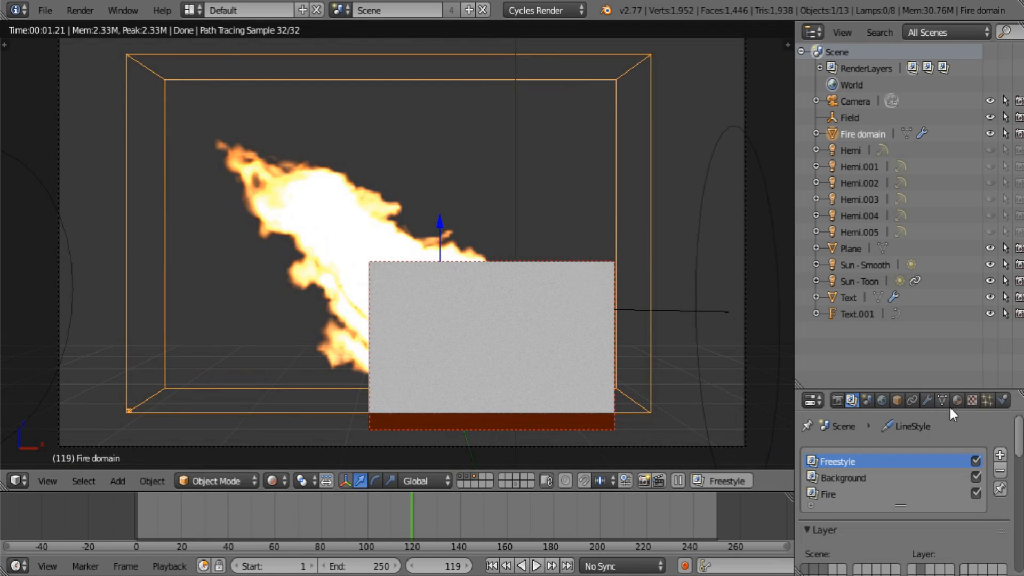
click(273, 480)
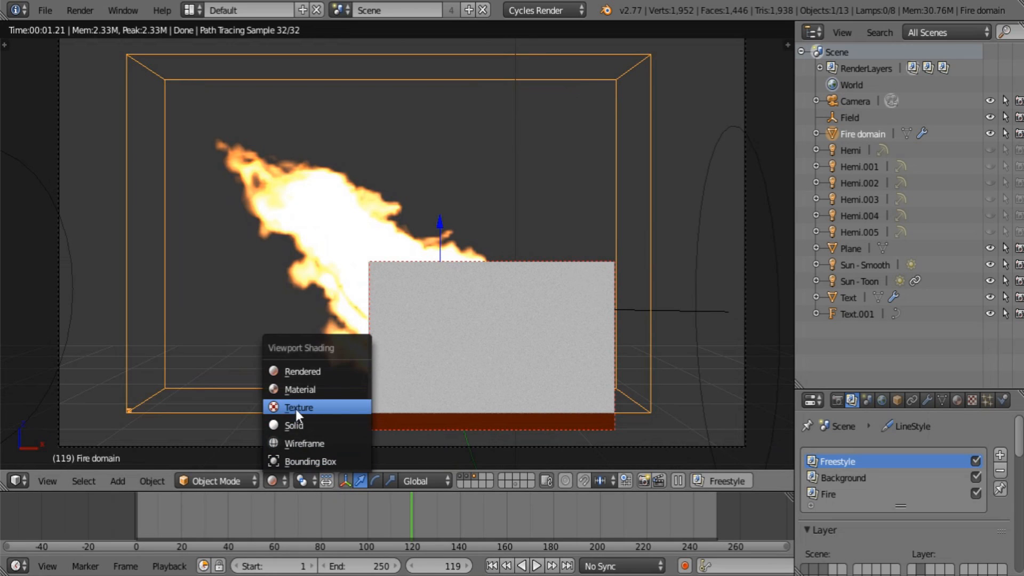
click(296, 424)
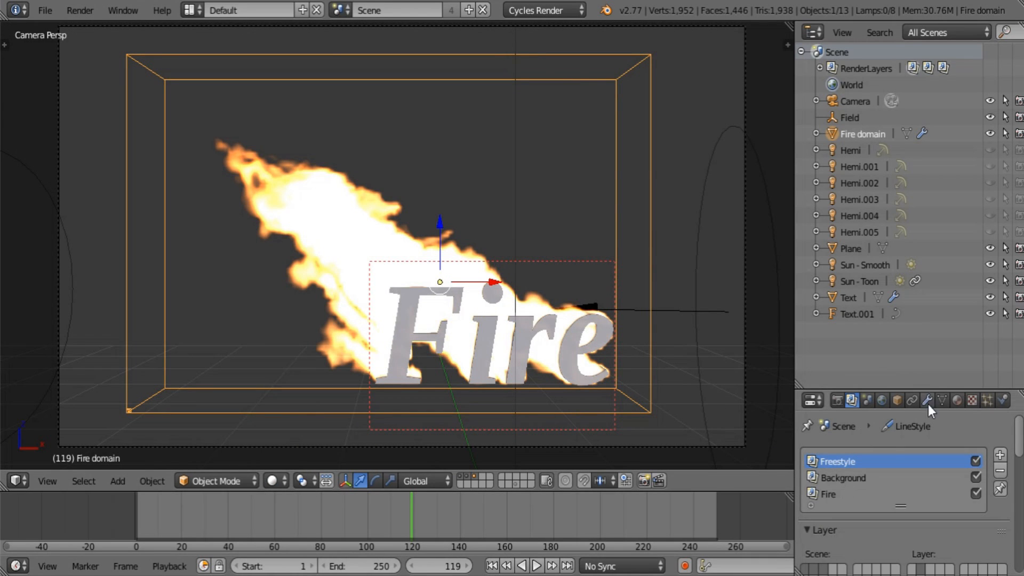
shift+middle_drag(642, 342, 634, 266)
middle_drag(615, 283, 535, 325)
scroll(526, 399, up, 1)
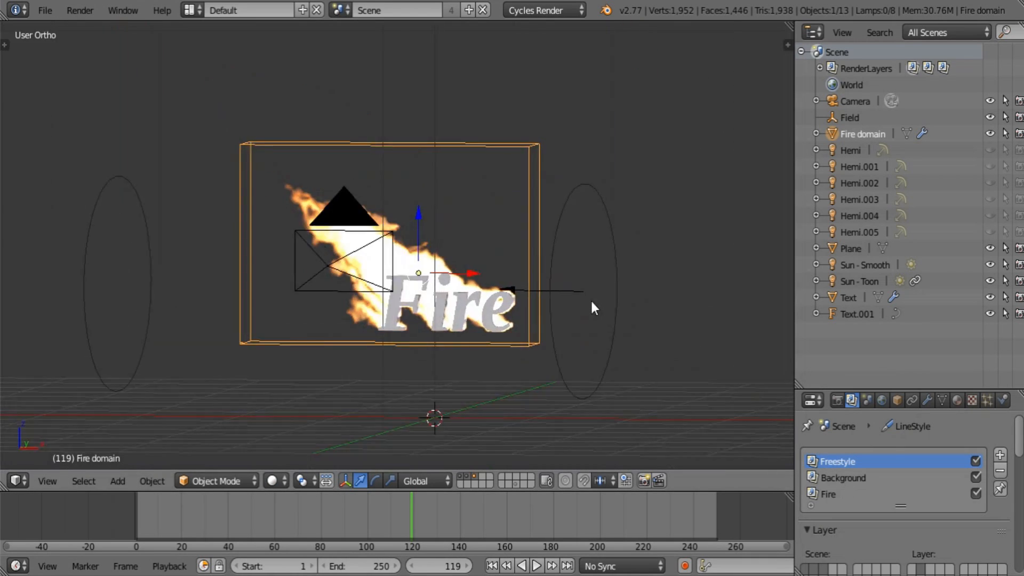
scroll(511, 320, up, 2)
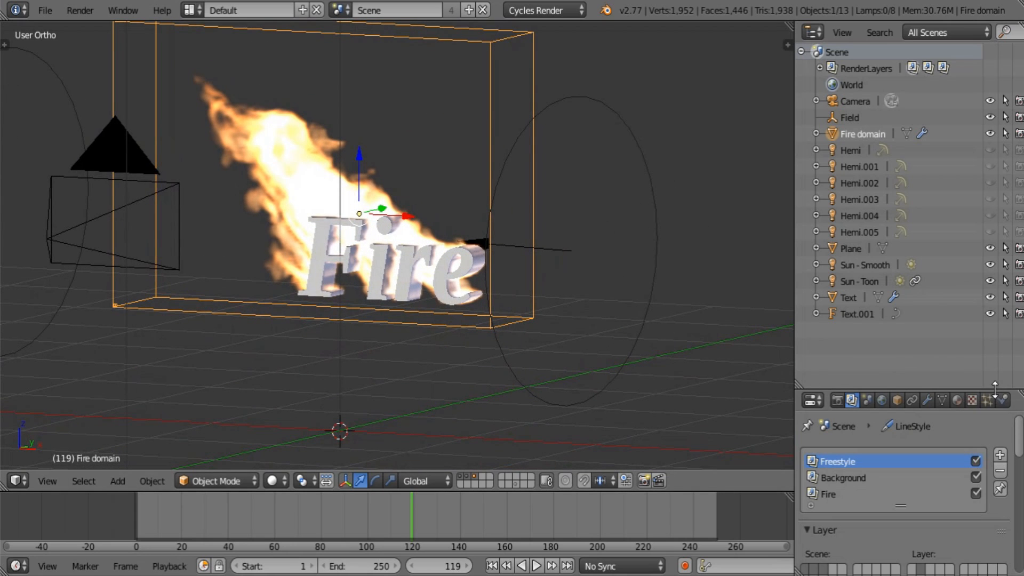
- Shrink the outliner, show the material settings and copy the Text material's dark red diffuse color to its viewport color
drag(991, 391, 983, 174)
click(956, 183)
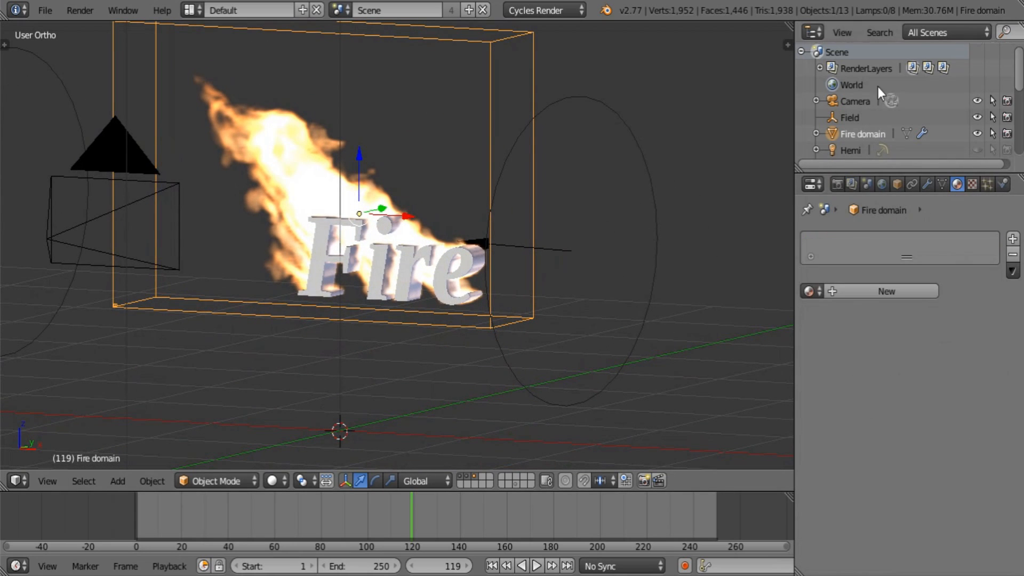
scroll(877, 86, down, 5)
right_click(436, 259)
scroll(923, 235, down, 5)
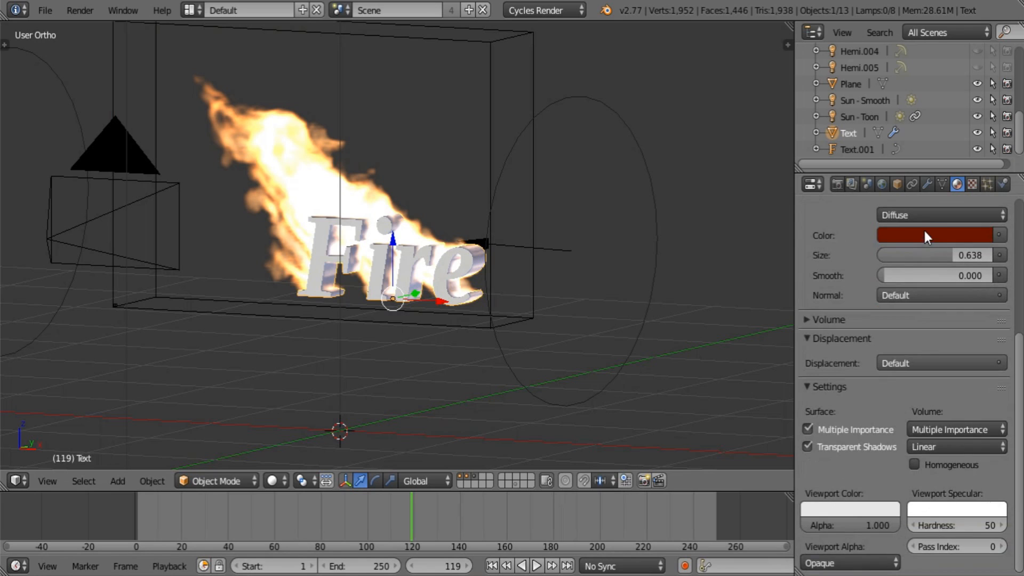
drag(922, 228, 849, 513)
click(807, 386)
middle_drag(620, 279, 593, 314)
scroll(922, 369, up, 6)
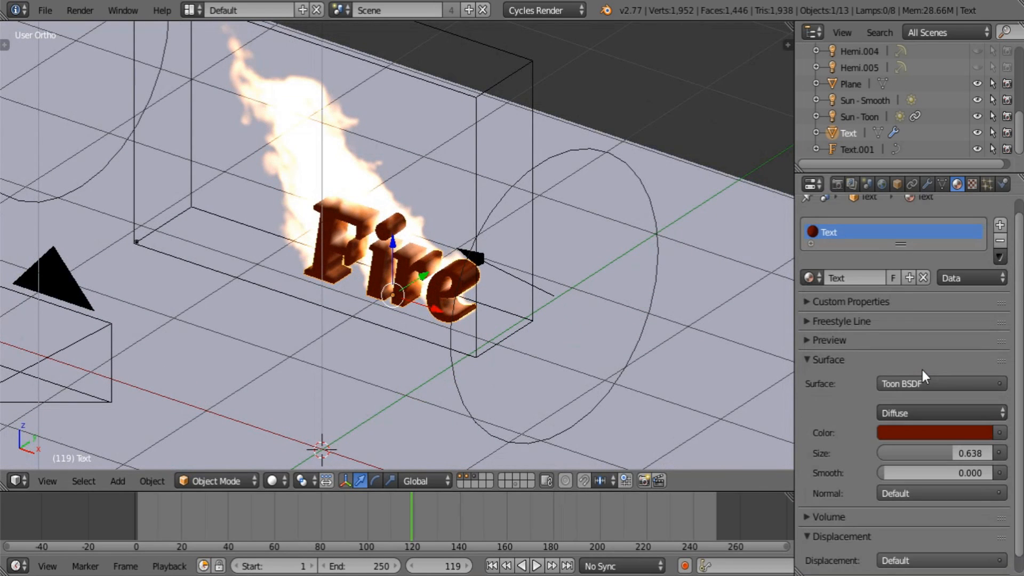
- Add a second material slot to the Text object and fill it with an independent copy of the Text material
click(1002, 238)
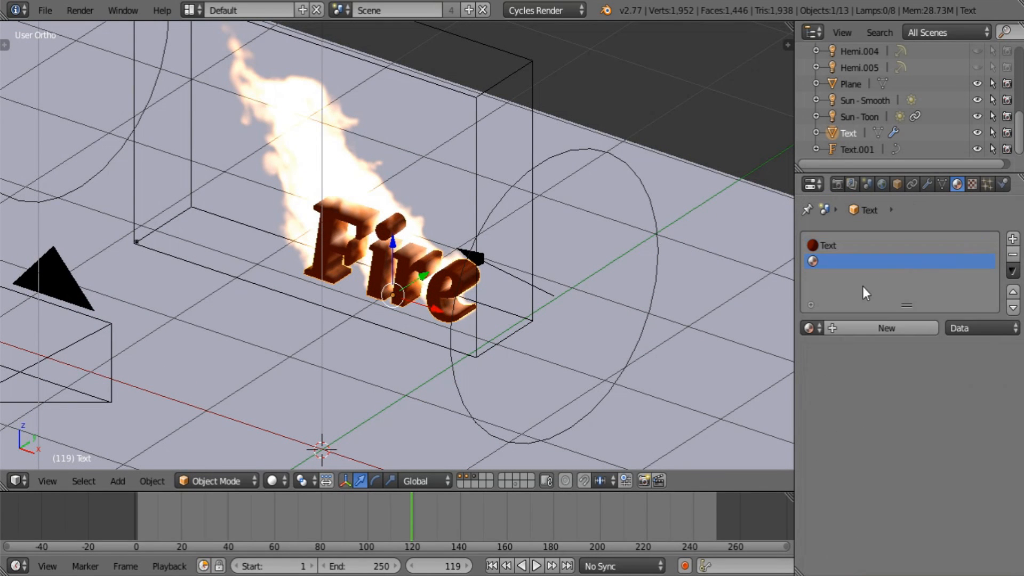
click(808, 326)
click(834, 367)
click(881, 327)
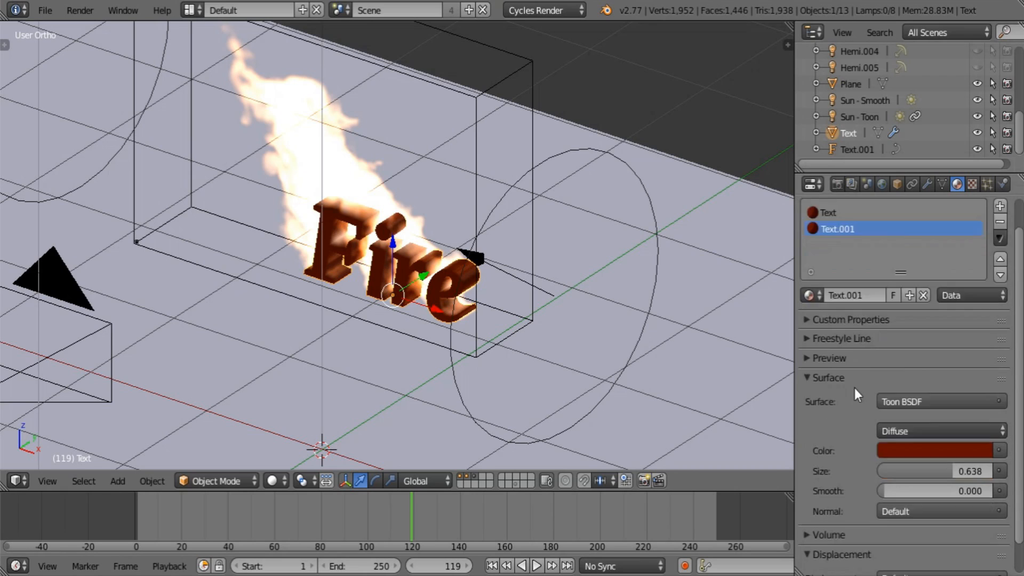
- Edit the pass index in the settings of the Text.001 material
scroll(858, 400, down, 3)
click(836, 567)
scroll(886, 456, down, 8)
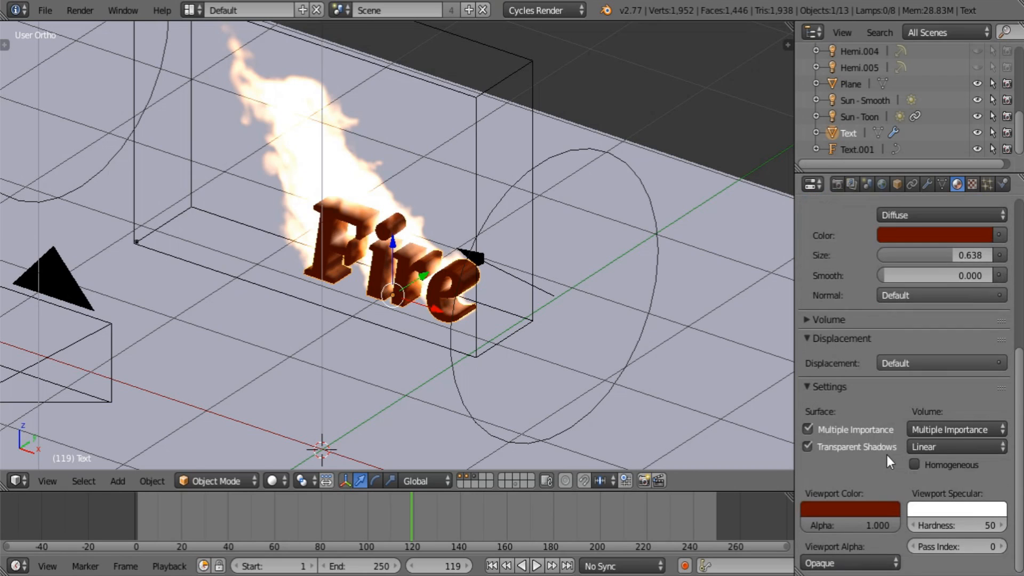
click(966, 543)
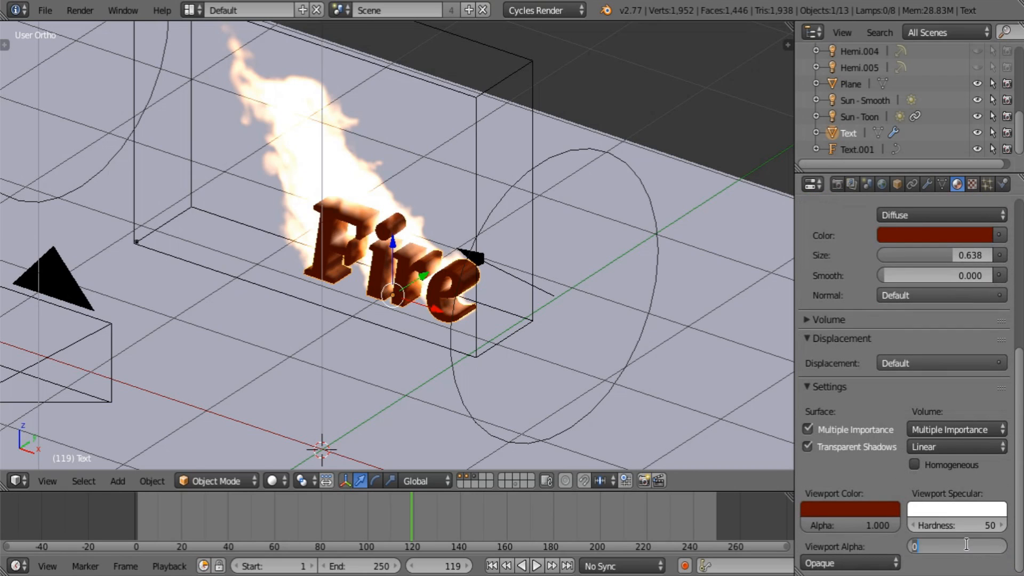
key(Return)
scroll(972, 544, up, 12)
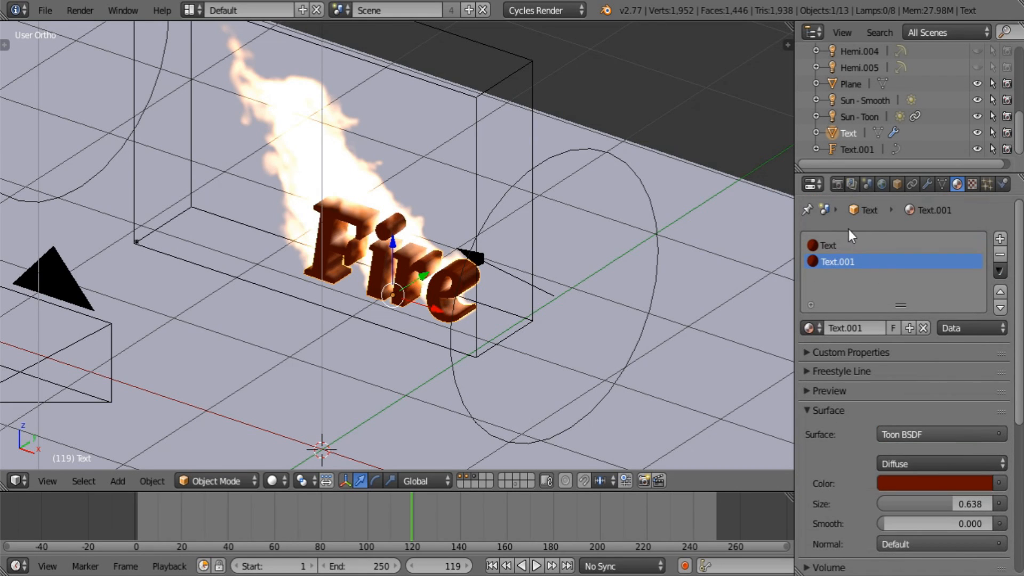
- Set the pass index of the Text material to 4 and save the file
scroll(873, 431, down, 12)
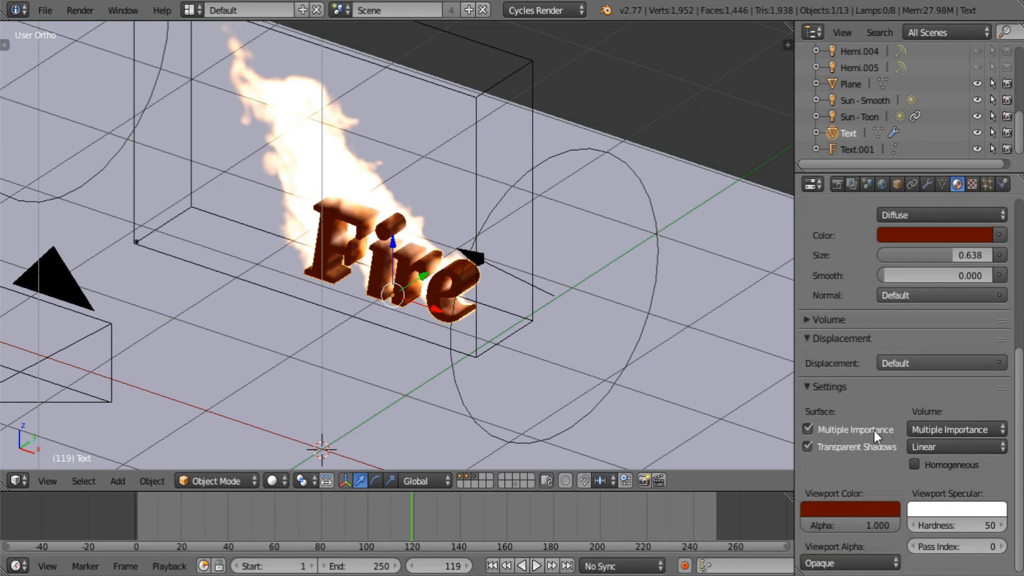
click(956, 553)
text(4)
key(Return)
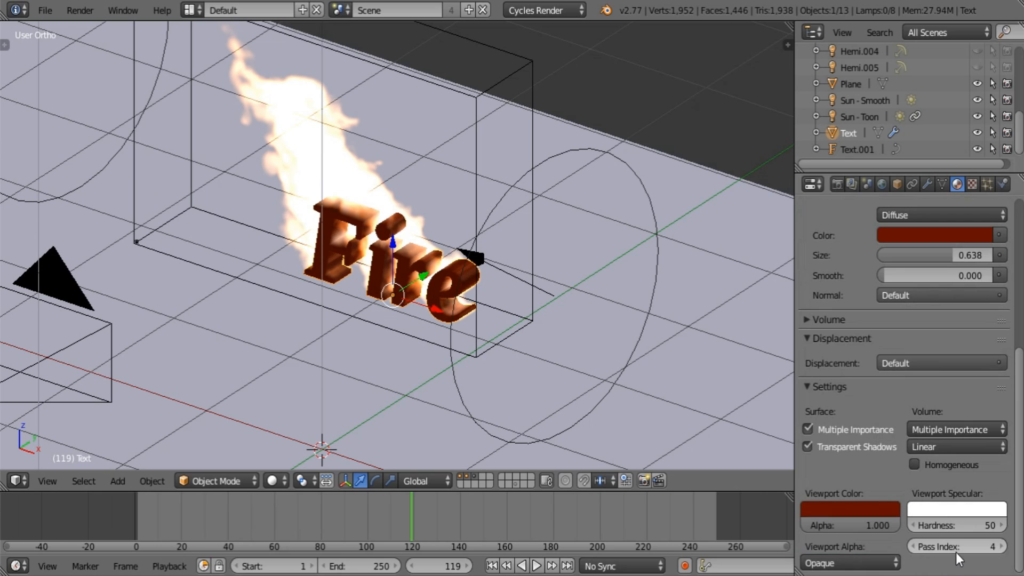
scroll(957, 555, up, 10)
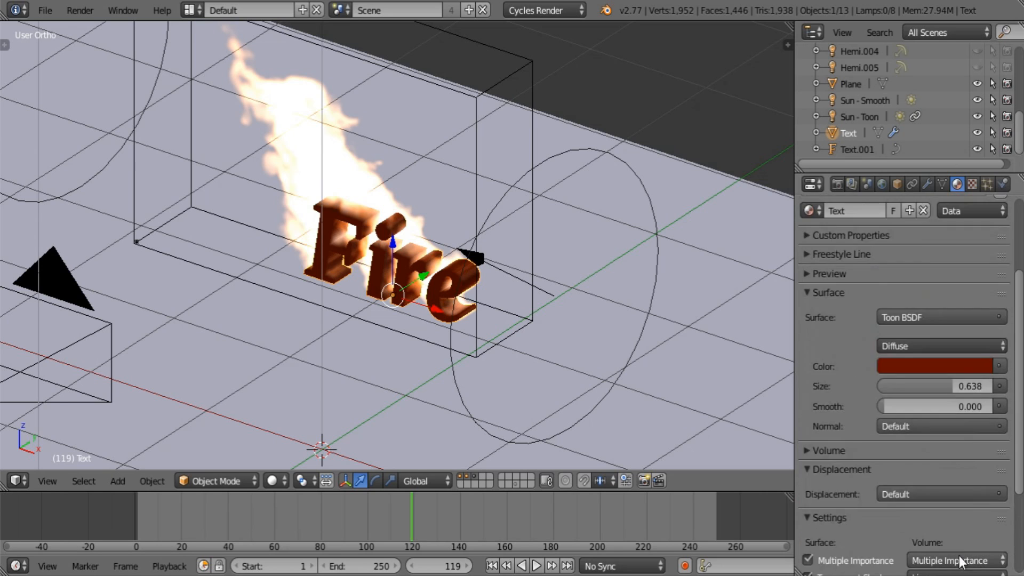
click(47, 10)
click(83, 138)
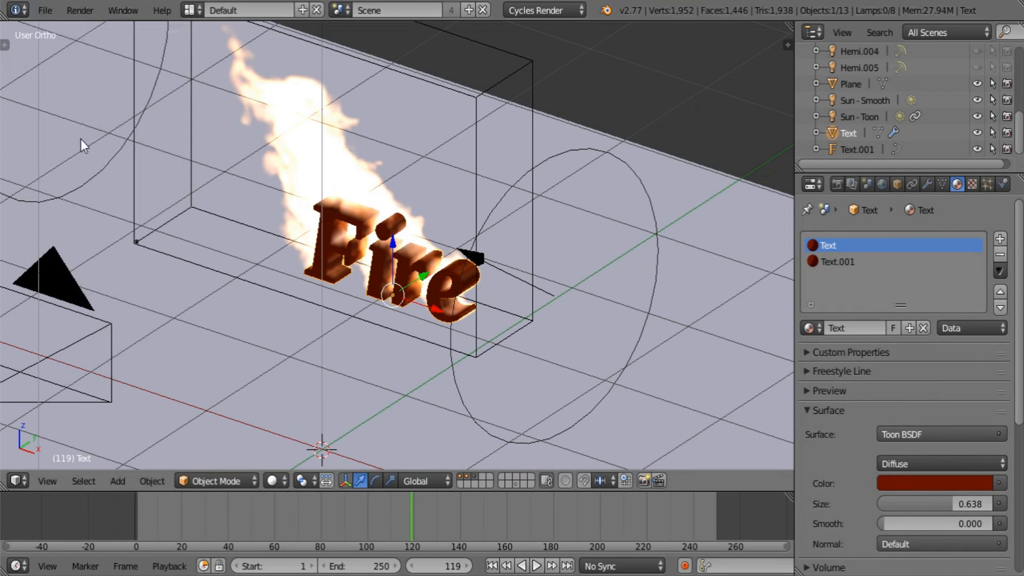
scroll(897, 386, down, 10)
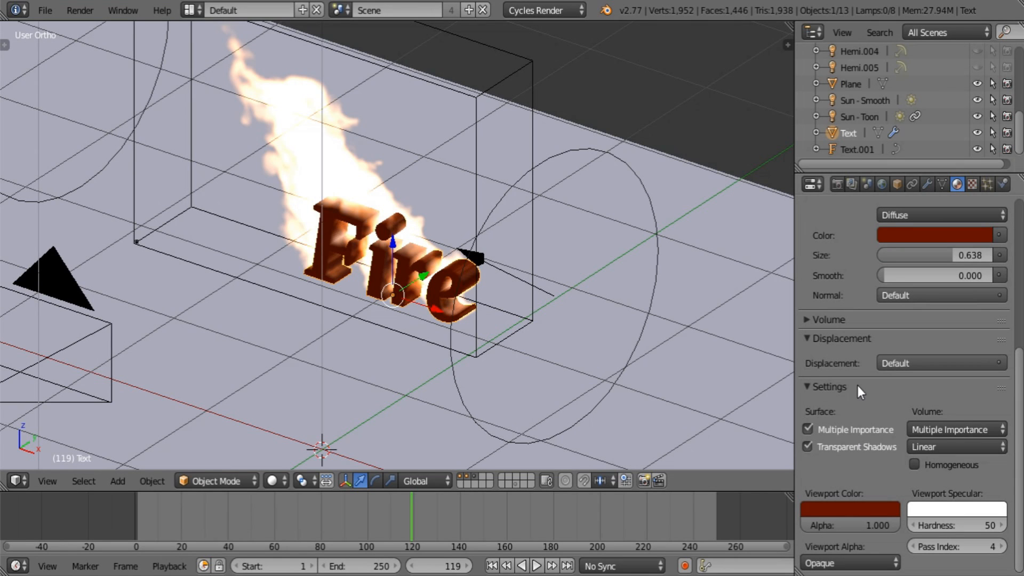
scroll(879, 405, up, 10)
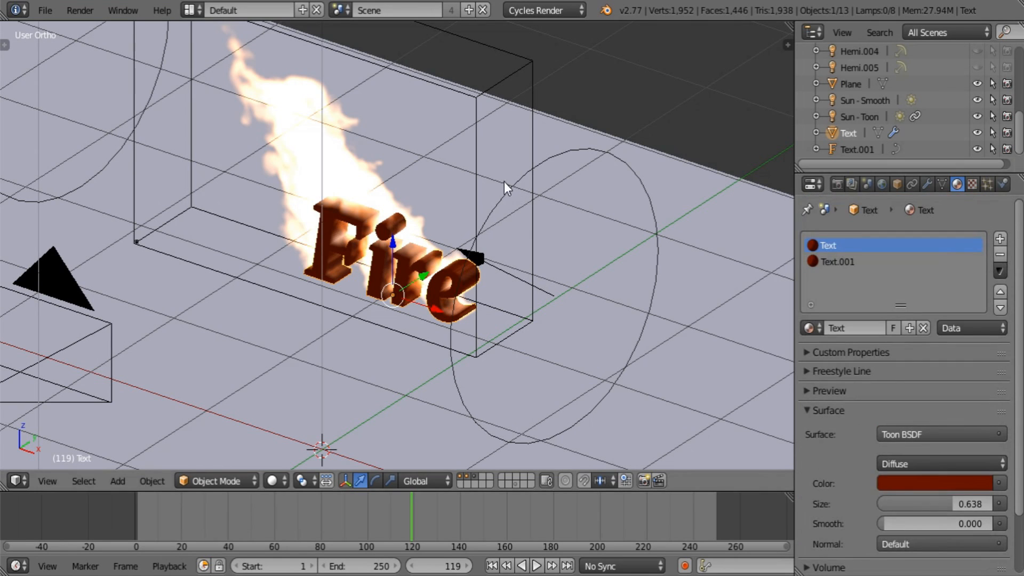
right_click(465, 154)
middle_drag(438, 197, 465, 196)
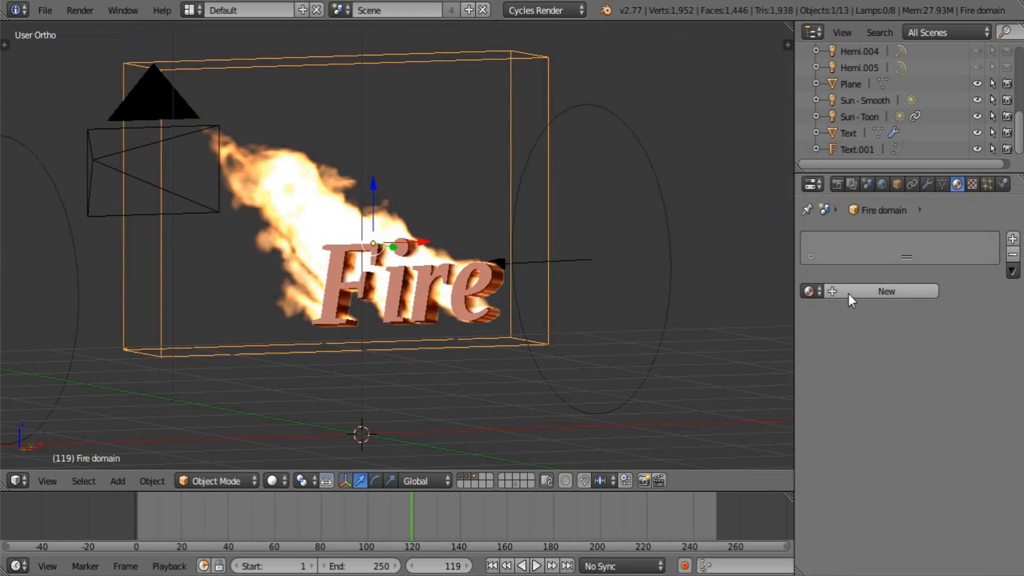
middle_drag(429, 233, 402, 250)
key(Tab)
key(Tab)
- Assign the Text.001 material to the selected faces of the Text mesh in Edit Mode and return to Object Mode
right_click(453, 309)
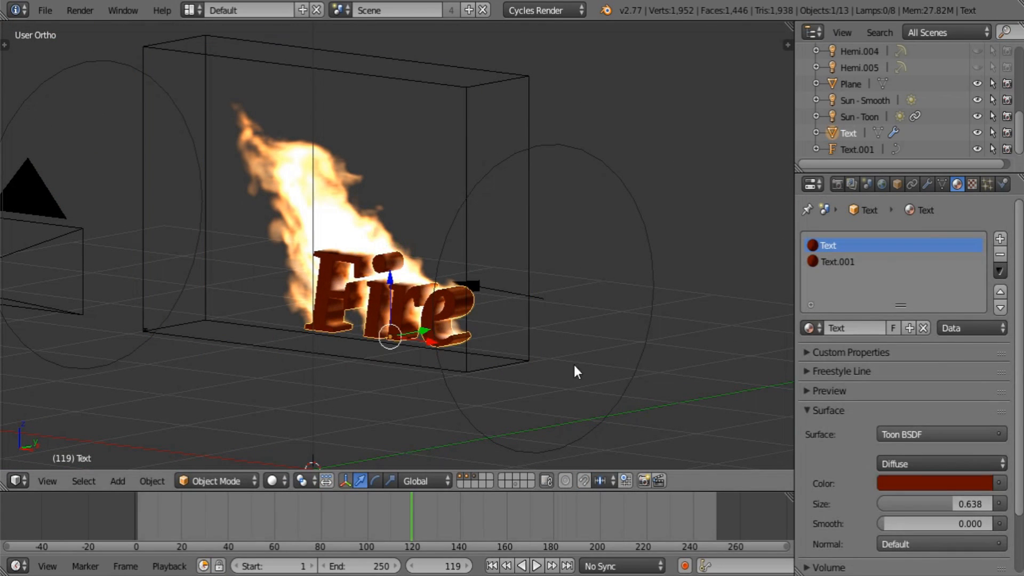
key(Tab)
middle_drag(452, 318, 448, 318)
click(853, 260)
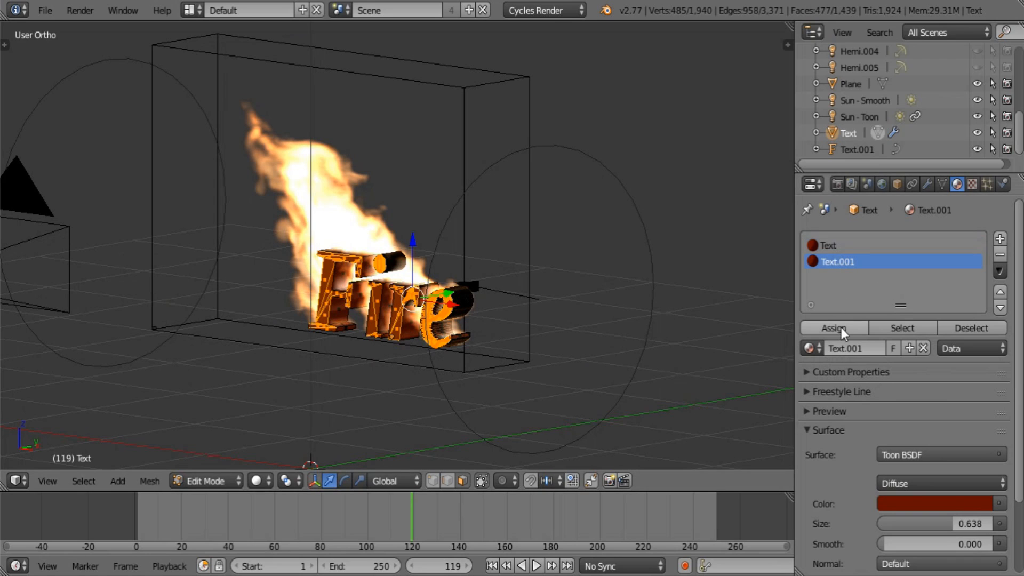
click(840, 329)
key(Tab)
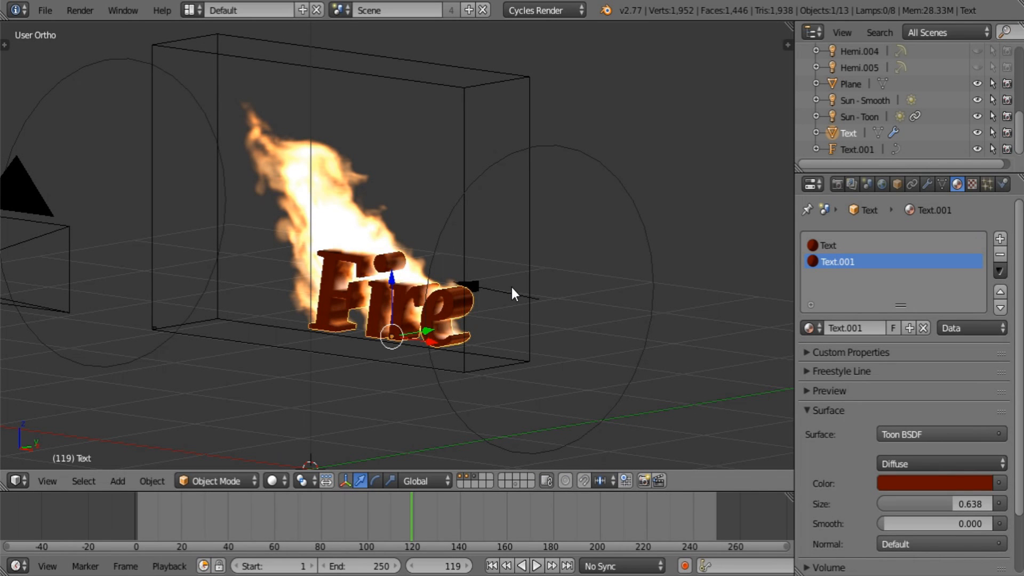
- Give the Fire domain object a new material named FireMat
middle_drag(511, 287, 447, 193)
right_click(501, 152)
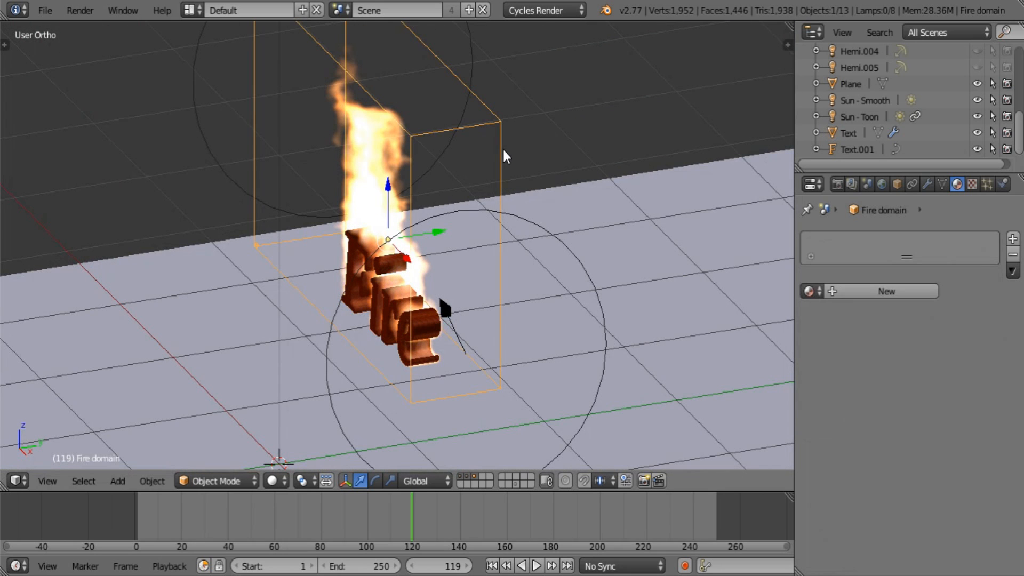
click(864, 291)
text(Fire)
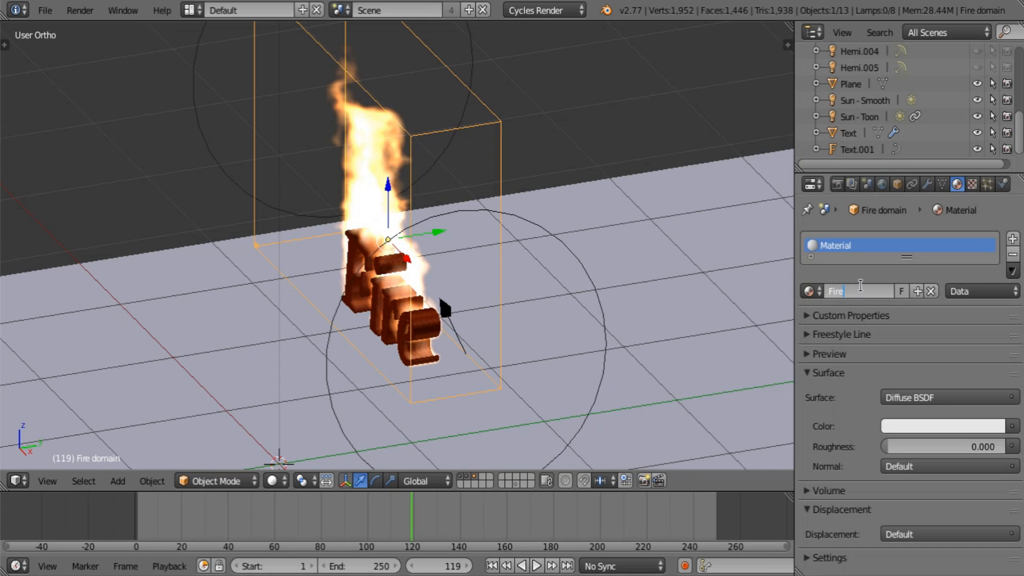
text(Mat)
key(Return)
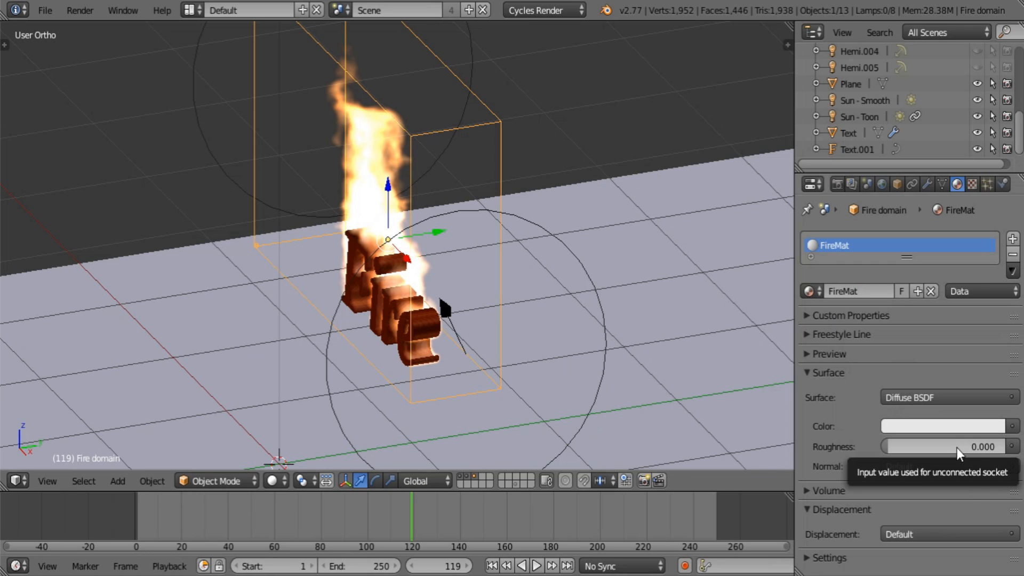
- Draw a render border around the fire domain in the viewport and save the file
middle_drag(129, 167, 207, 144)
scroll(446, 238, down, 2)
shift+middle_drag(397, 243, 385, 273)
scroll(385, 278, up, 1)
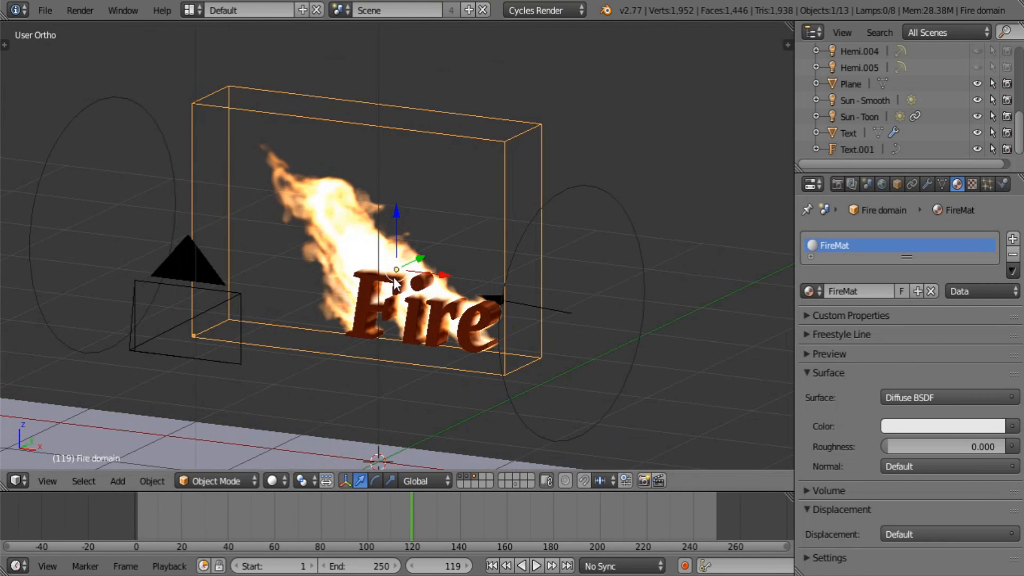
key(ctrl+b)
mouse_move(213, 117)
mouse_down()
mouse_move(506, 369)
mouse_move(550, 395)
mouse_up()
click(33, 9)
click(66, 137)
- Split the 3D viewport in two and redraw the render border around the flame and text in the narrower view
drag(788, 27, 283, 85)
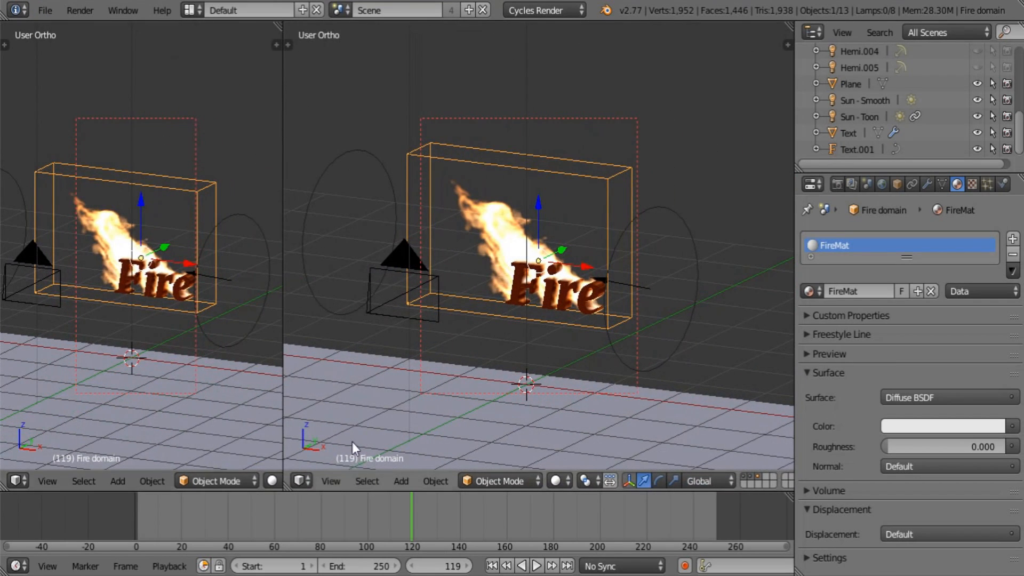
key(ctrl+b)
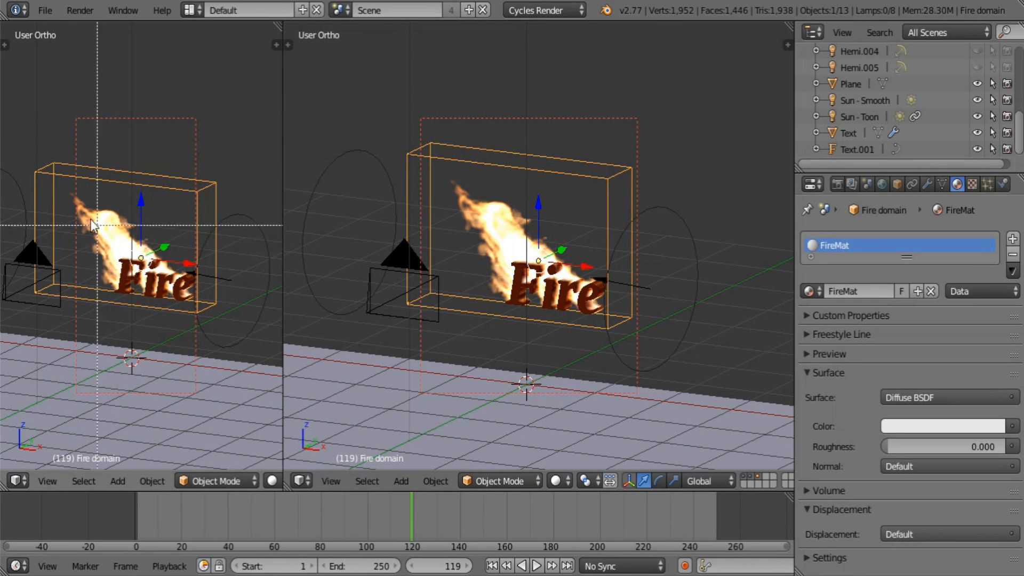
drag(53, 192, 223, 321)
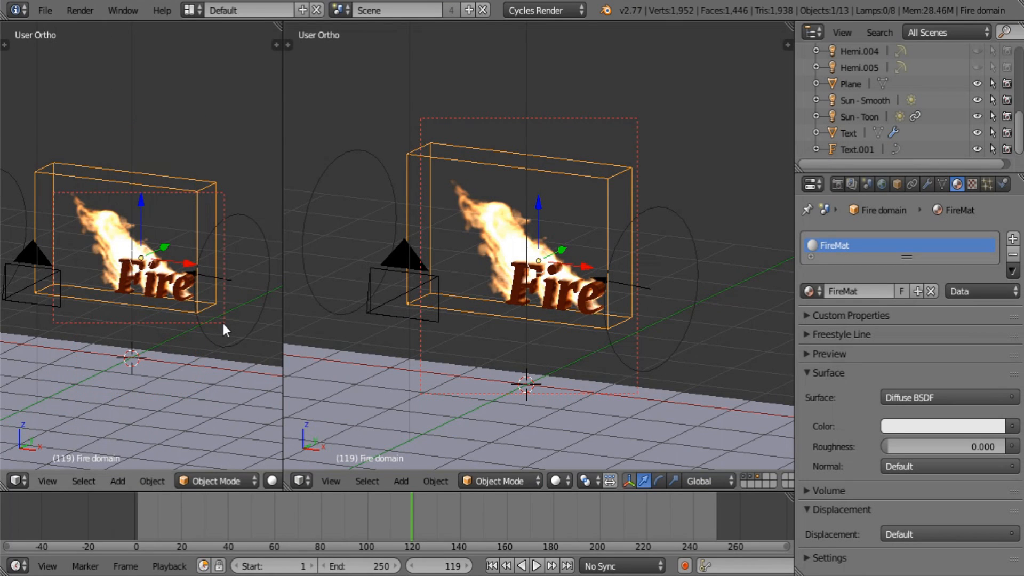
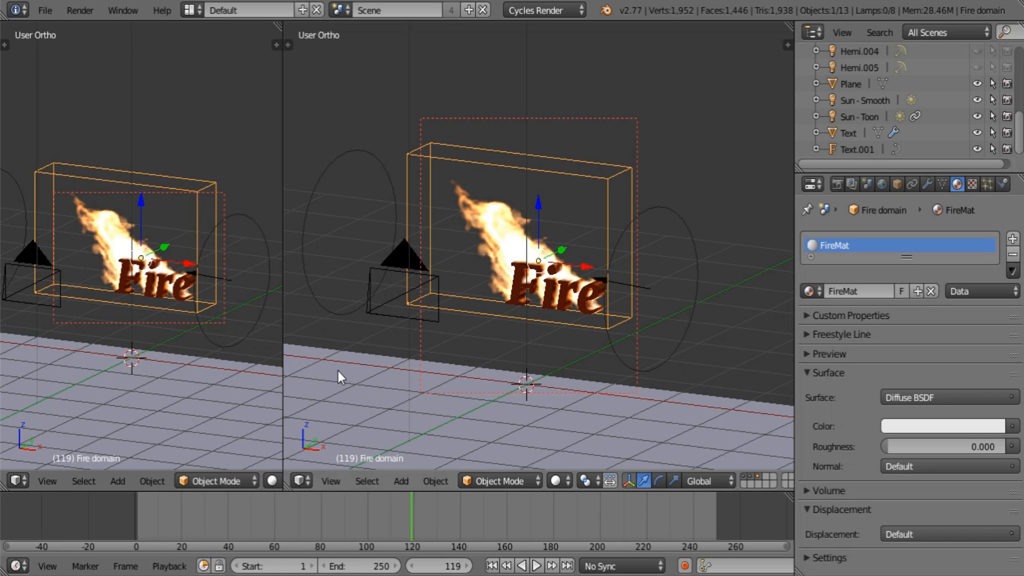
- Turn the wider viewport into a node editor showing FireMat's shader nodes and delete the Diffuse BSDF node
click(302, 479)
click(354, 281)
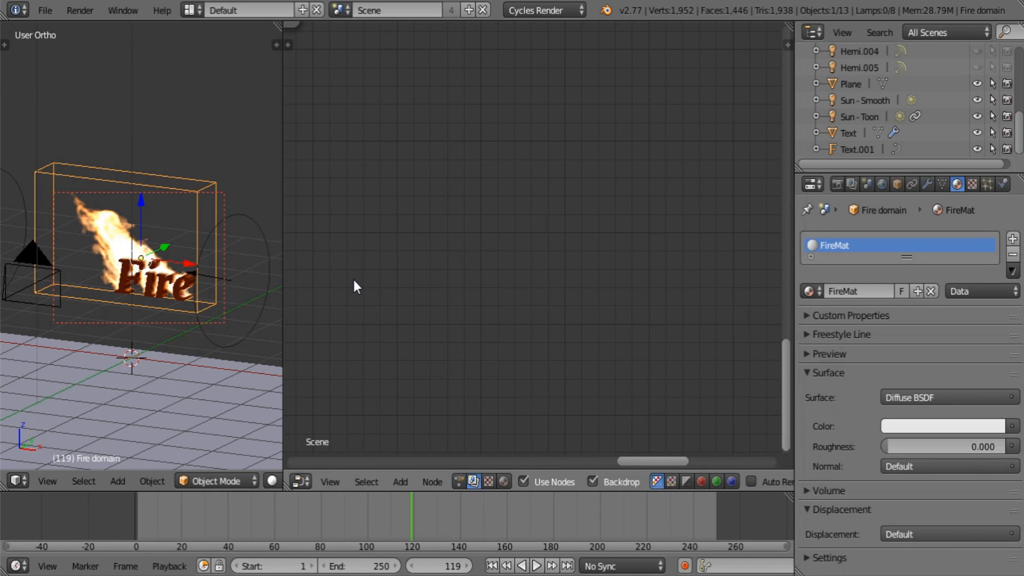
click(504, 480)
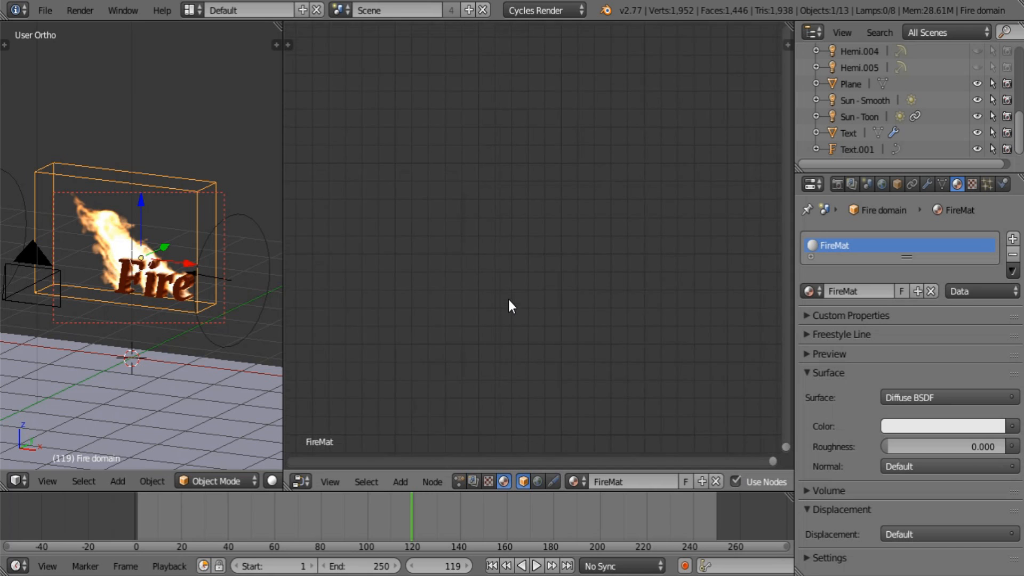
key(Home)
click(427, 200)
key(x)
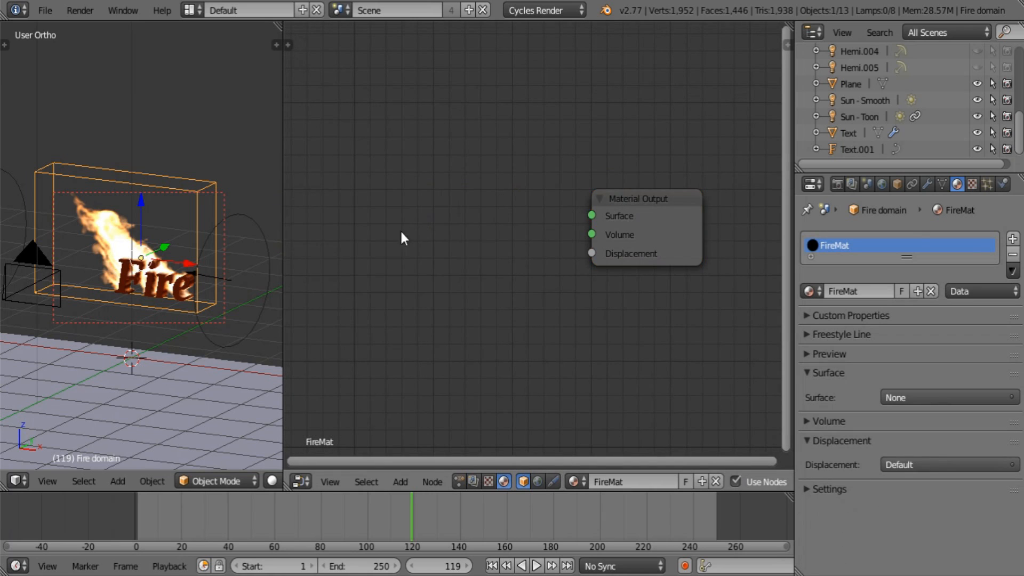
- Add a Volume Scatter shader node to FireMat and place it up and away from the Material Output
key(shift+a)
mouse_move(424, 279)
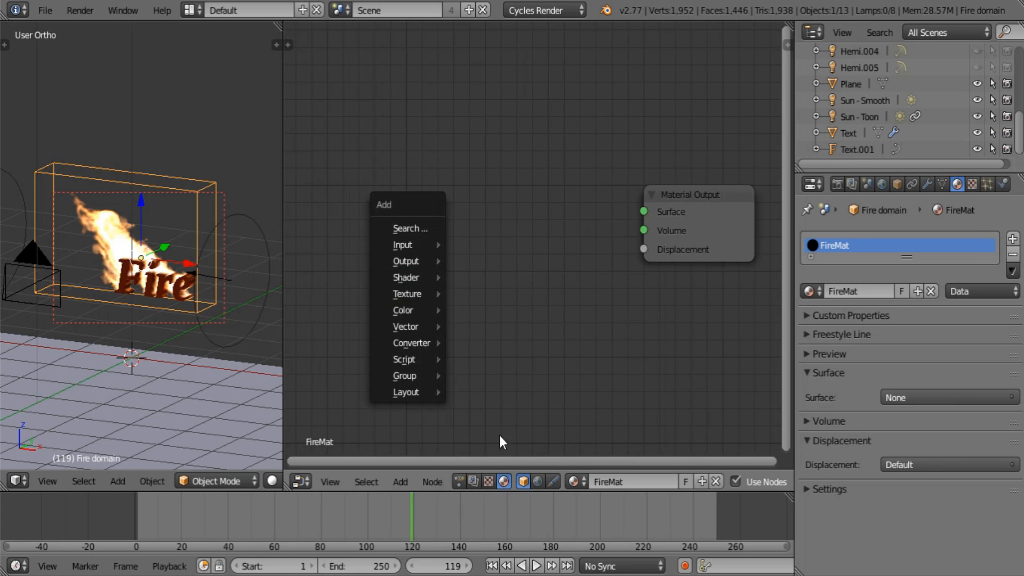
key(shift+a)
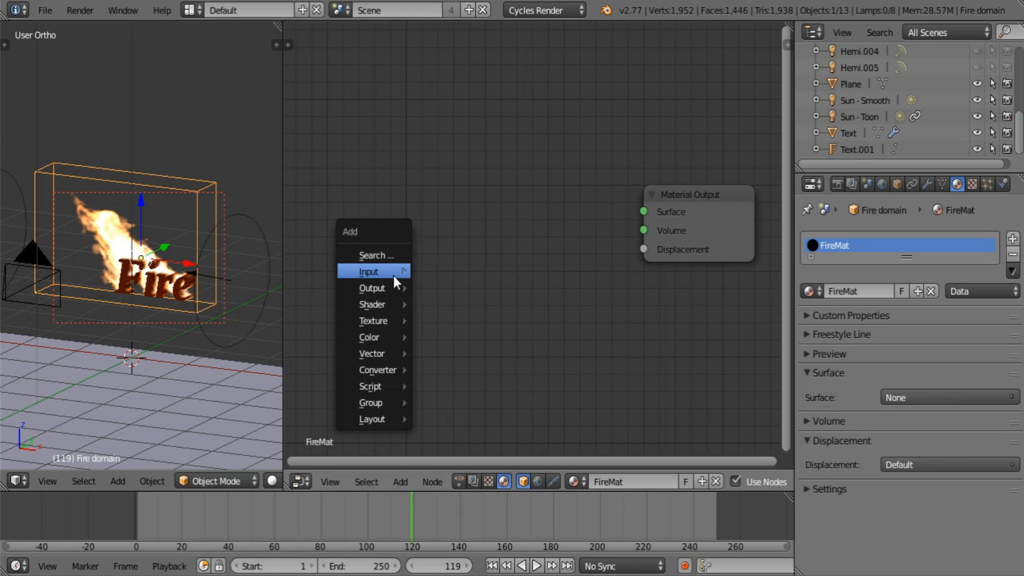
mouse_move(395, 273)
mouse_move(376, 304)
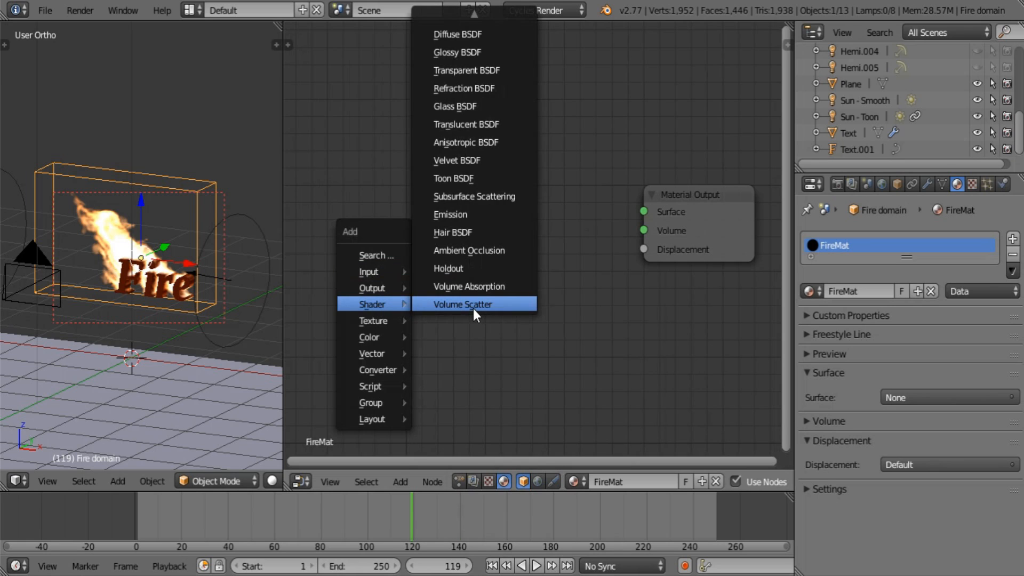
click(472, 308)
click(354, 117)
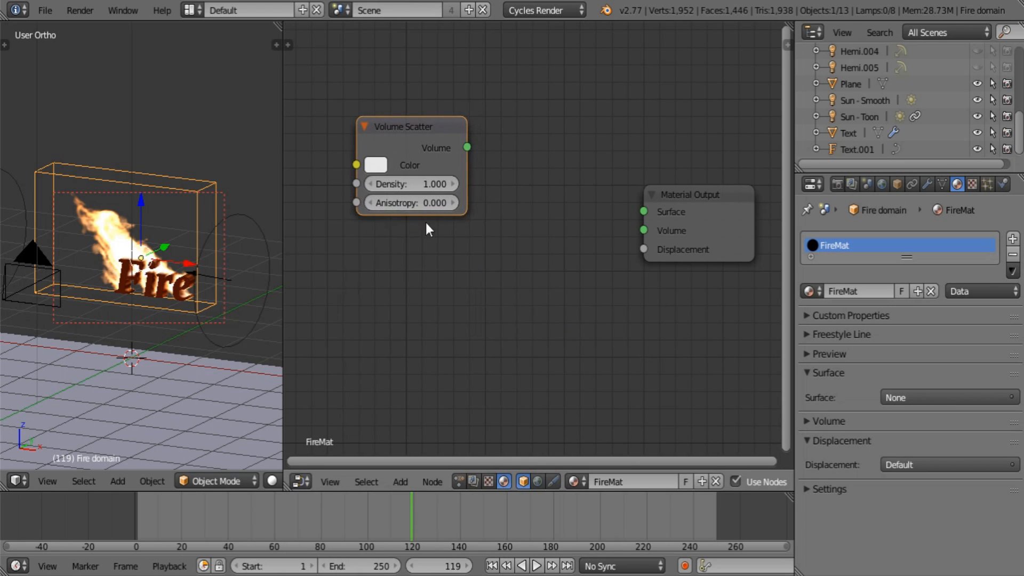
- Add a Volume Absorption shader node to FireMat and place it directly below the Volume Scatter node
key(shift+a)
mouse_move(434, 313)
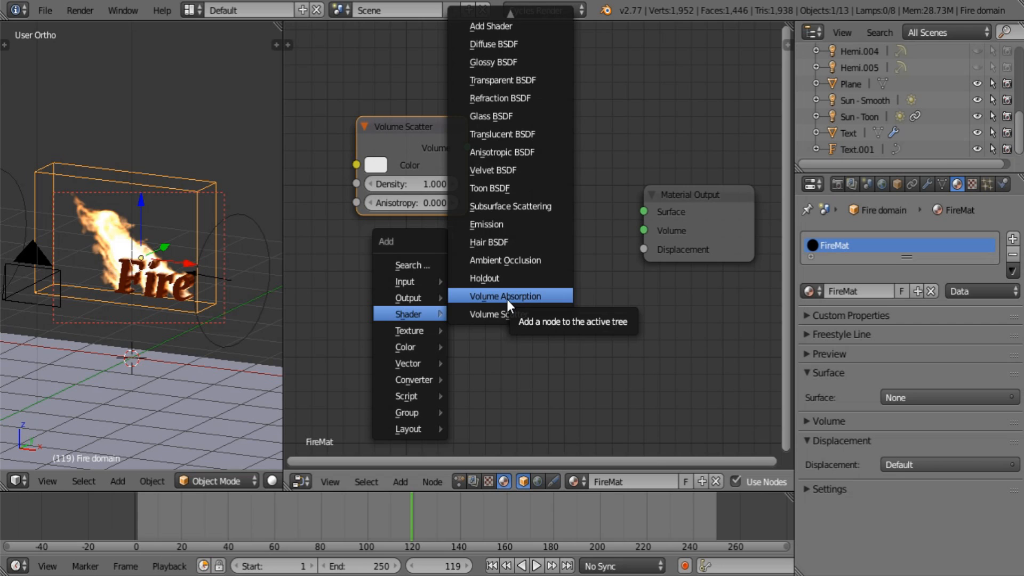
click(506, 296)
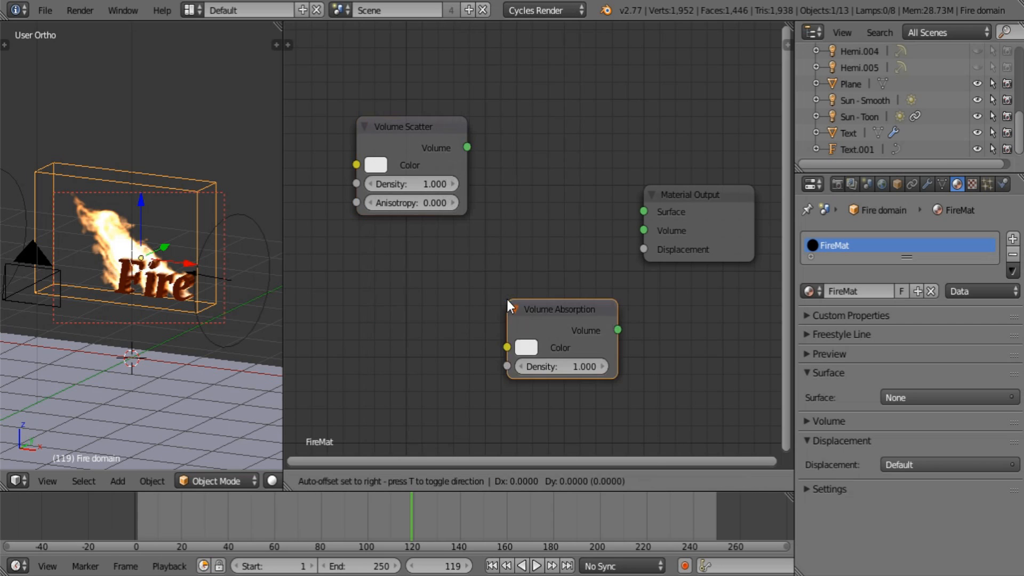
click(353, 262)
key(Home)
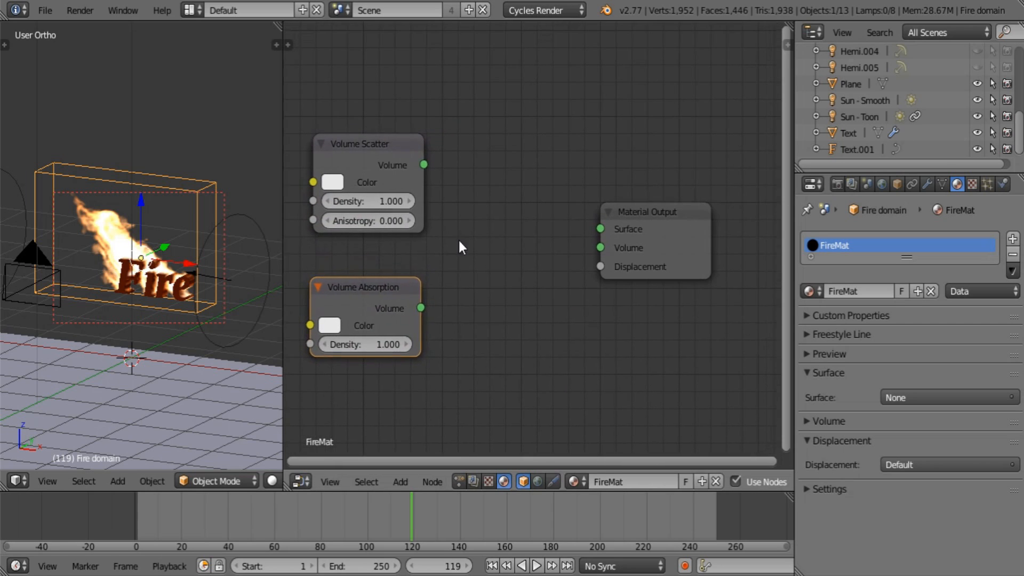
- Add an Add Shader node and feed it the Volume outputs of the Volume Scatter and Volume Absorption nodes
key(shift+a)
mouse_move(462, 241)
click(510, 258)
click(511, 258)
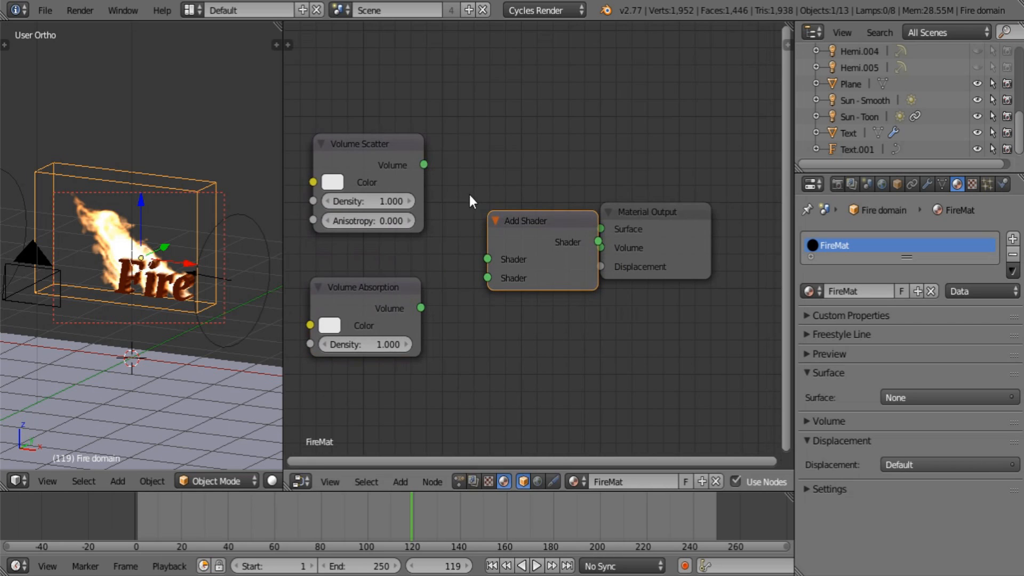
drag(424, 165, 487, 259)
drag(420, 308, 487, 278)
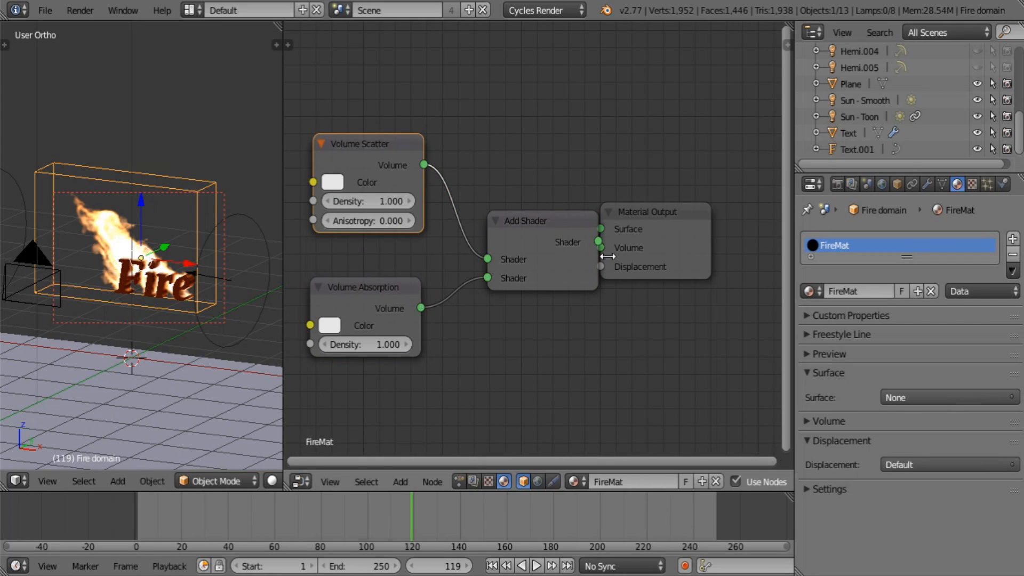
- Space the Material Output away from the Add Shader node and connect the Add Shader's output to the Volume input
middle_drag(649, 252, 548, 285)
drag(548, 284, 665, 276)
drag(497, 274, 623, 249)
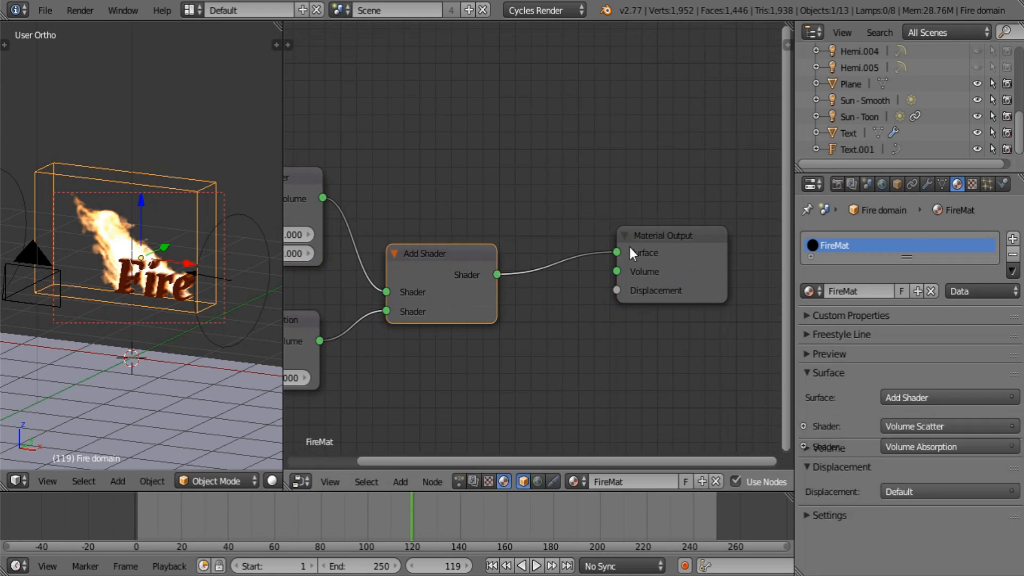
middle_drag(432, 292, 480, 282)
mouse_move(656, 228)
mouse_down()
mouse_move(610, 248)
mouse_move(656, 246)
mouse_up()
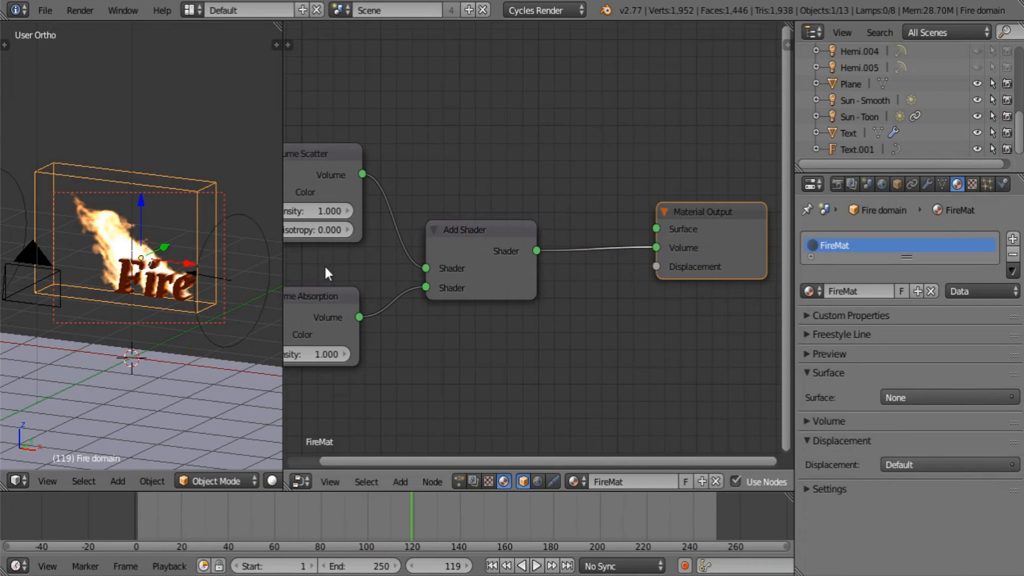
- Add an Attribute input node ahead of the volume shaders and place a duplicate of it below
middle_drag(324, 265, 582, 245)
middle_drag(368, 242, 481, 259)
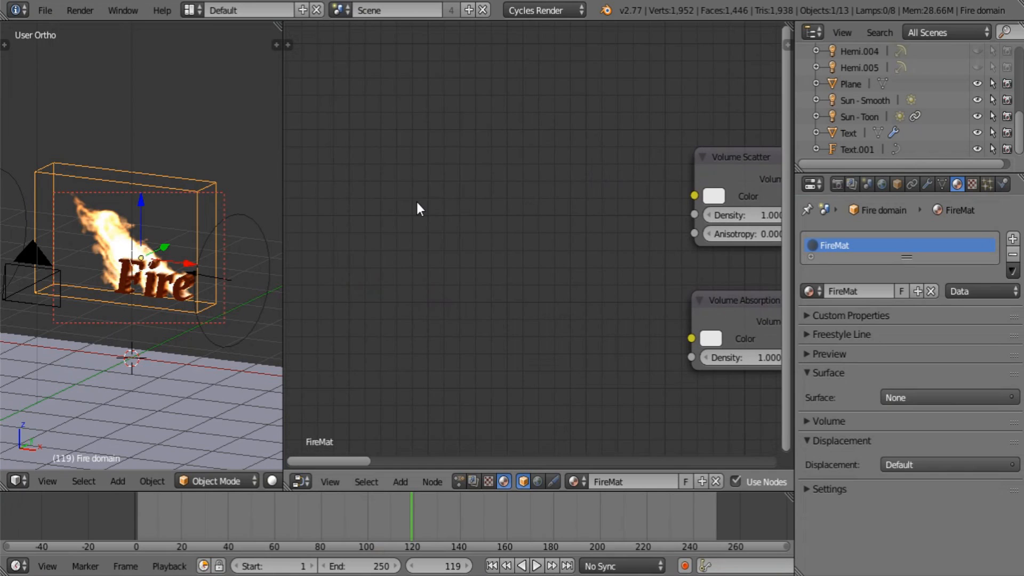
key(shift+a)
mouse_move(417, 202)
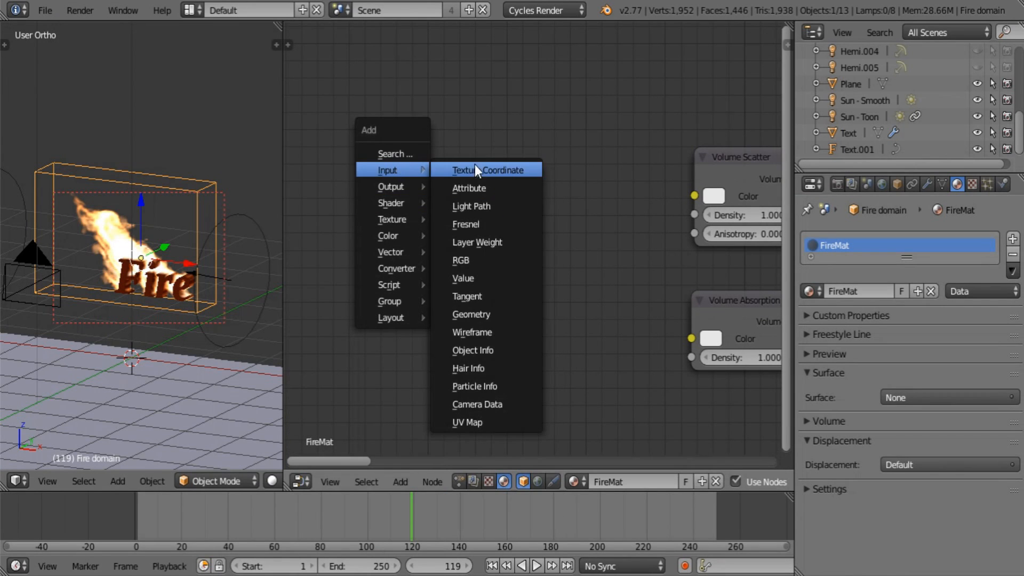
click(474, 186)
click(327, 121)
middle_drag(411, 169, 404, 102)
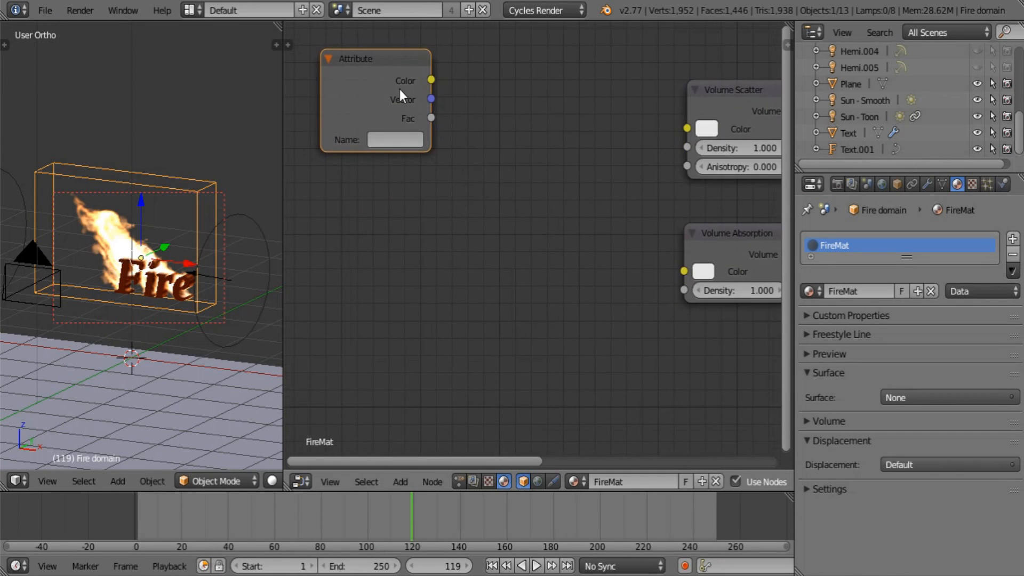
key(shift+d)
click(399, 276)
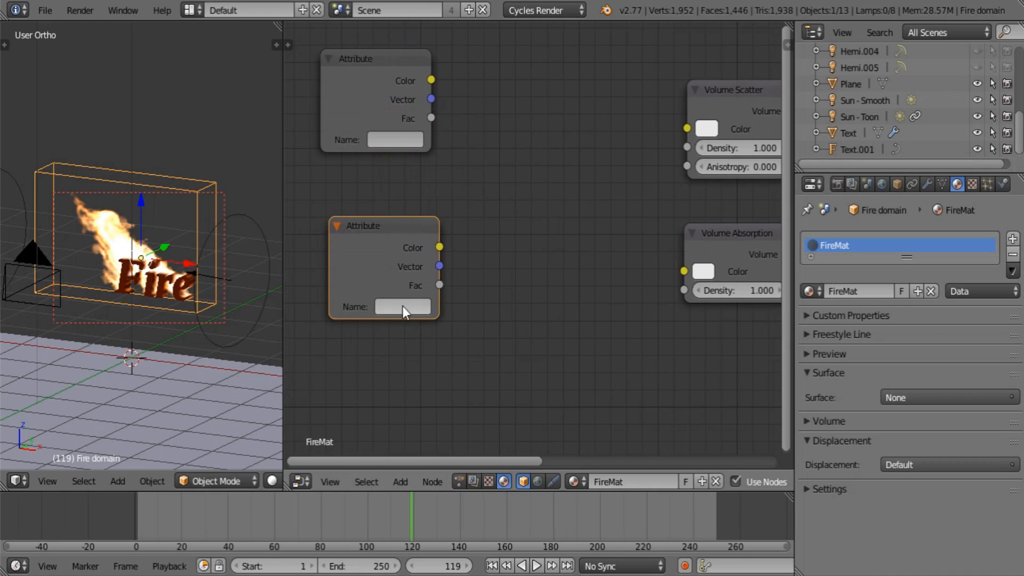
- Set the upper Attribute node's name to "Density" and the lower one's to "Flame"
text(flame)
key(Return)
click(407, 140)
text(Dn)
text(nsity)
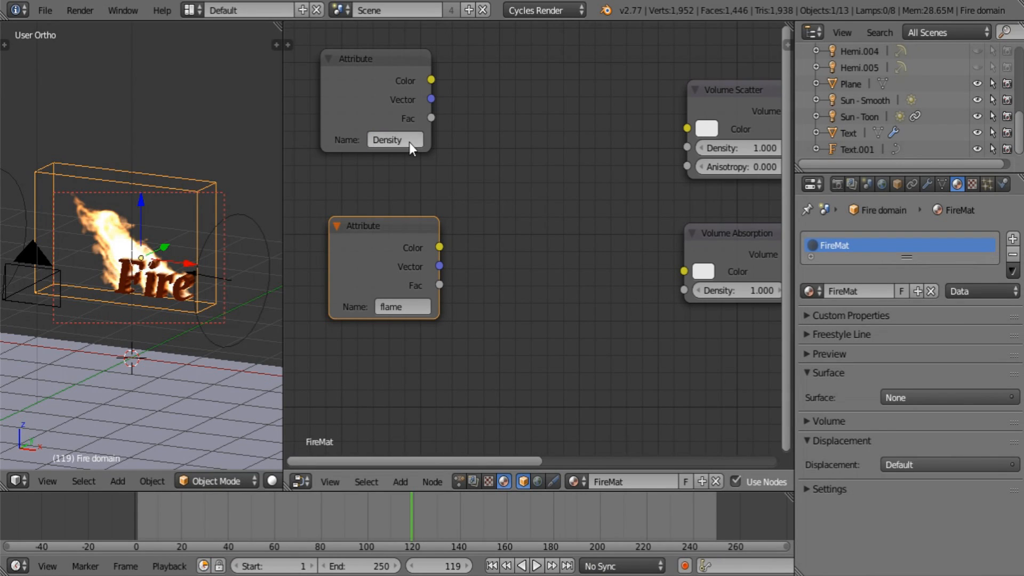
key(Return)
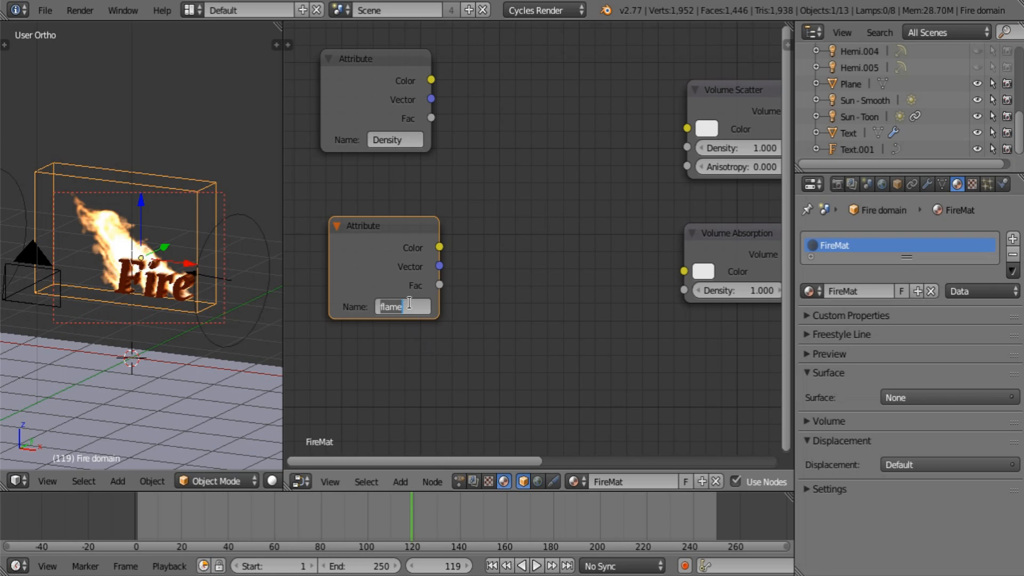
text(Flame)
key(Return)
- Switch the 3D viewport to Rendered shading and link the Density attribute's Fac to the Density inputs of Volume Scatter and Volume Absorption
scroll(364, 291, down, 4)
scroll(214, 481, down, 4)
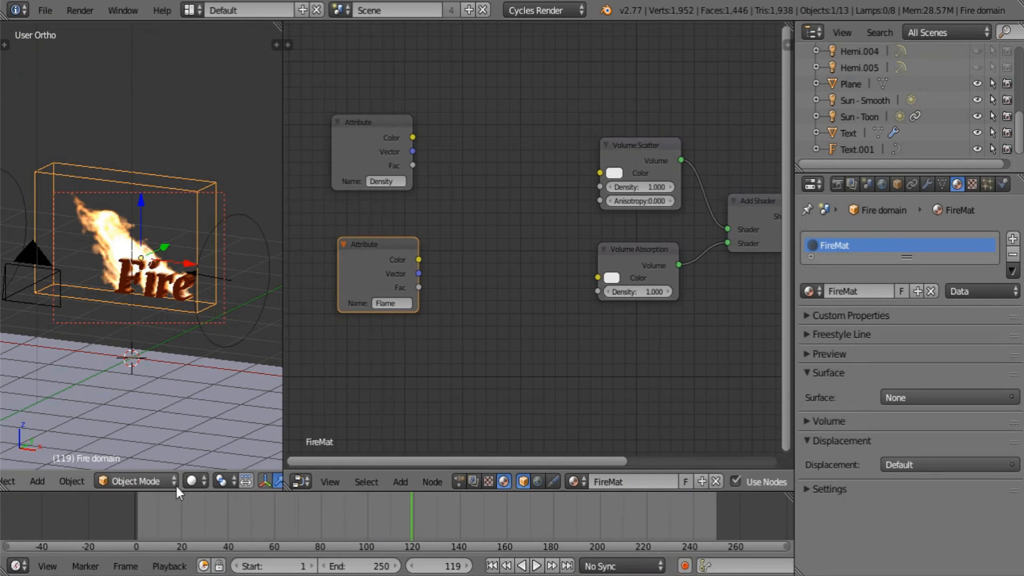
click(191, 481)
click(208, 367)
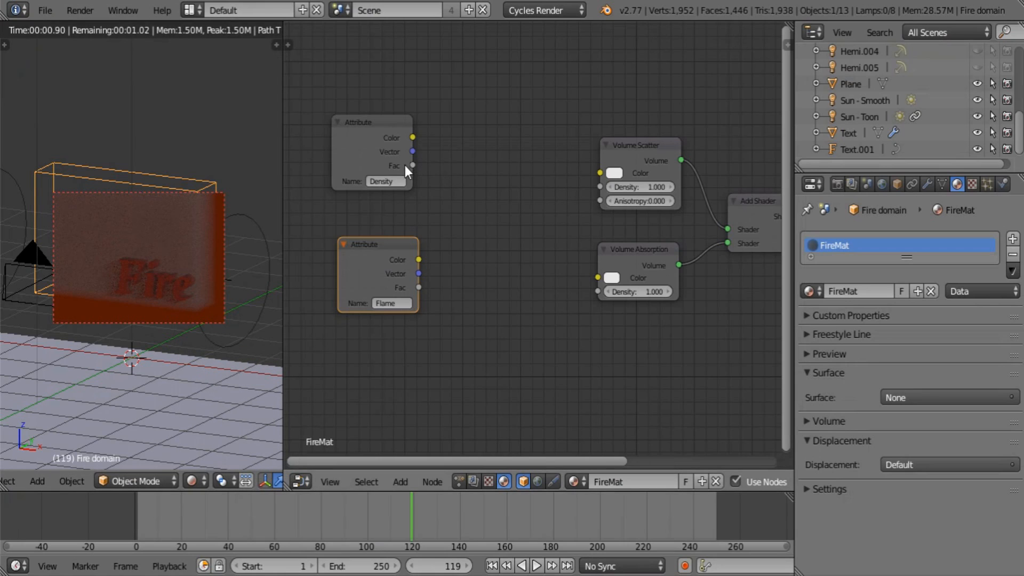
drag(412, 165, 599, 187)
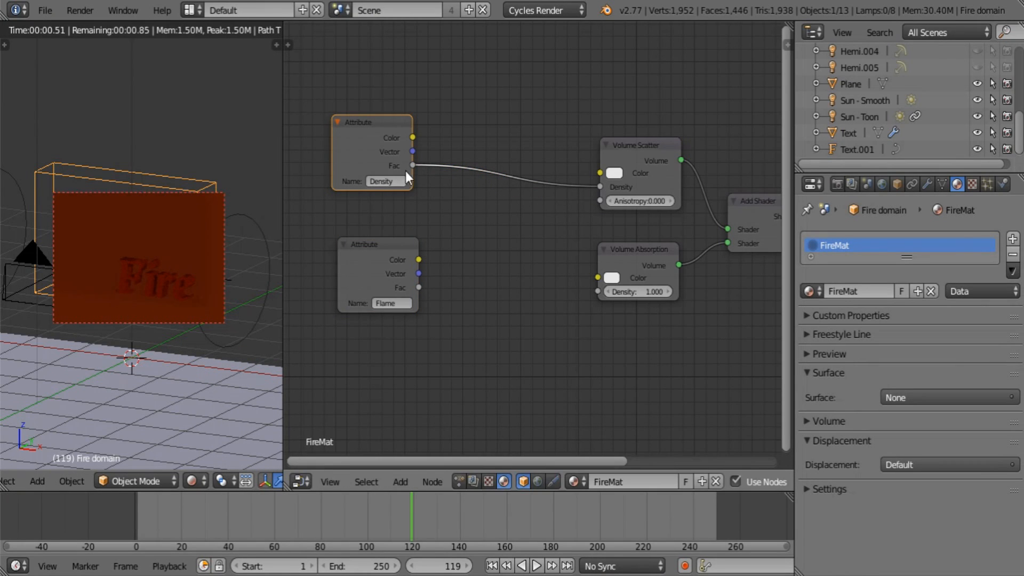
drag(412, 165, 598, 290)
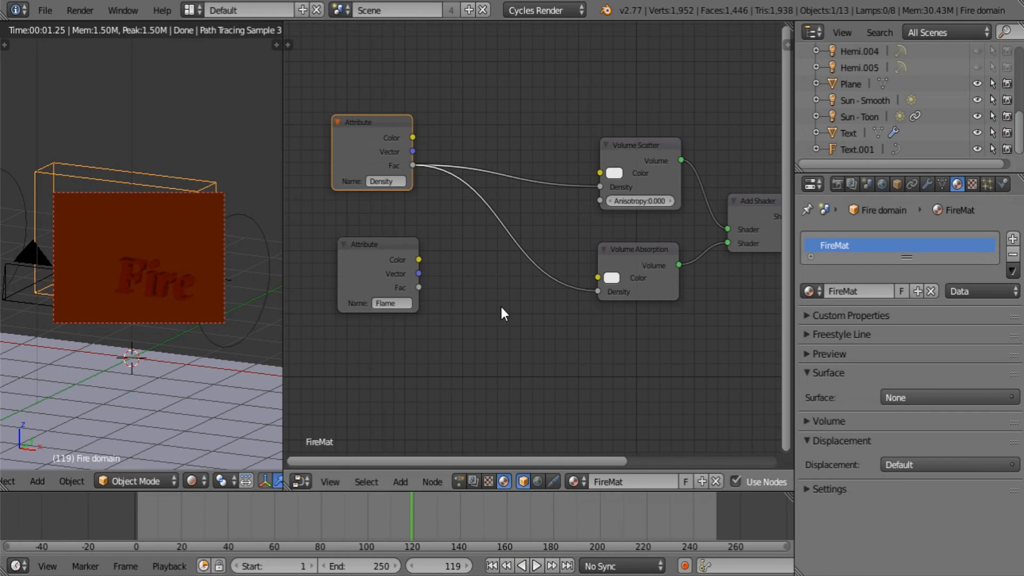
- Add an Emission shader node and place it below the Volume Absorption node
middle_drag(463, 379, 497, 284)
key(a)
key(shift+a)
key(Escape)
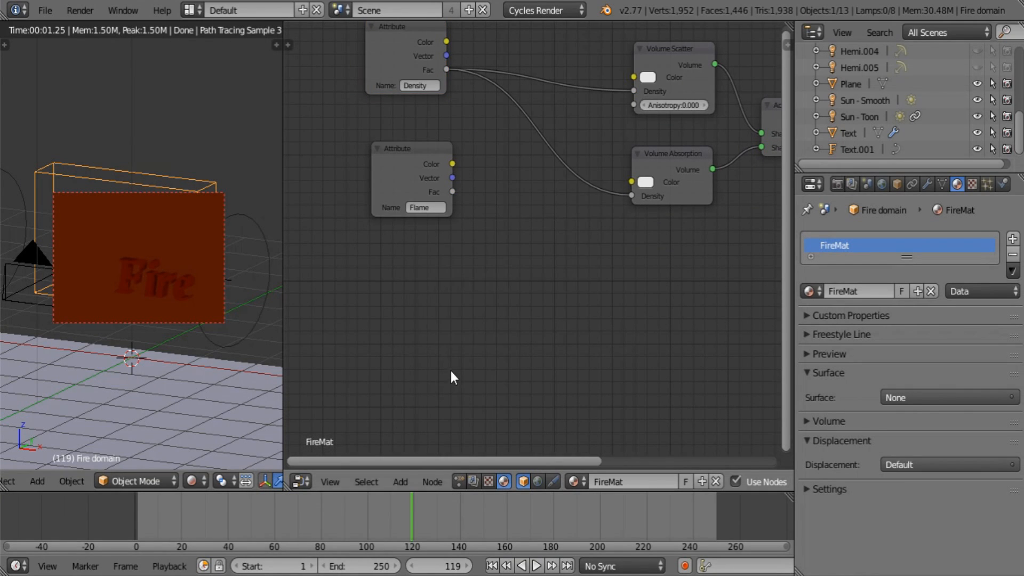
key(shift+a)
mouse_move(424, 404)
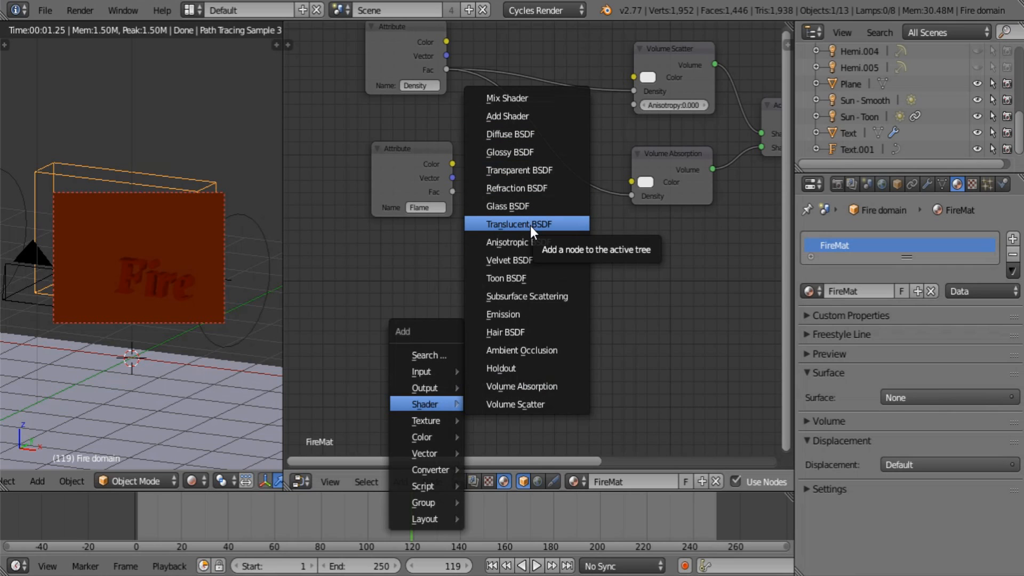
click(533, 314)
click(632, 244)
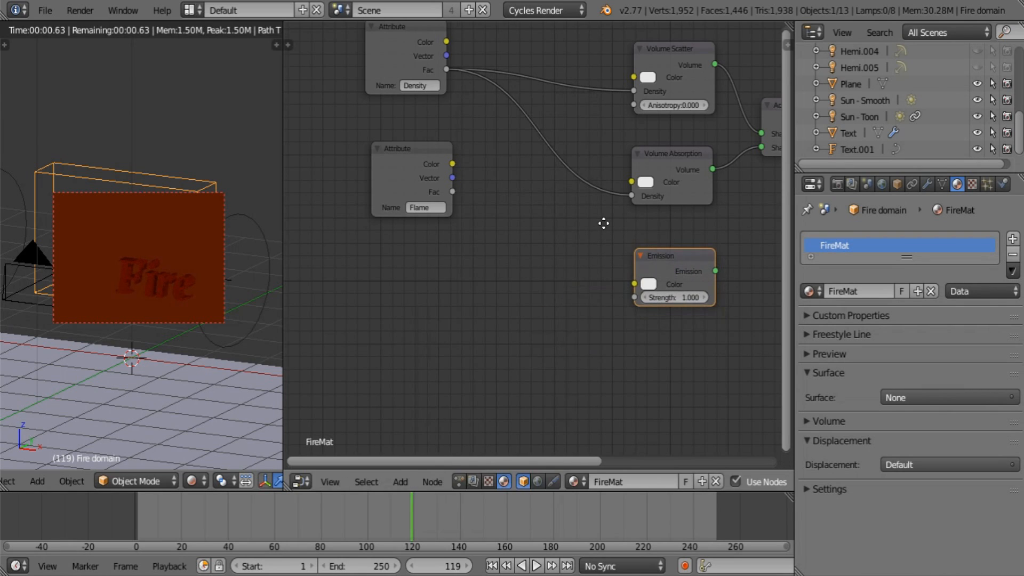
- Duplicate the Add Shader node, use it to combine the first Add Shader with Emission, and connect it to the Material Output's Volume input
middle_drag(603, 222, 448, 254)
middle_drag(649, 219, 571, 233)
click(568, 150)
key(shift+d)
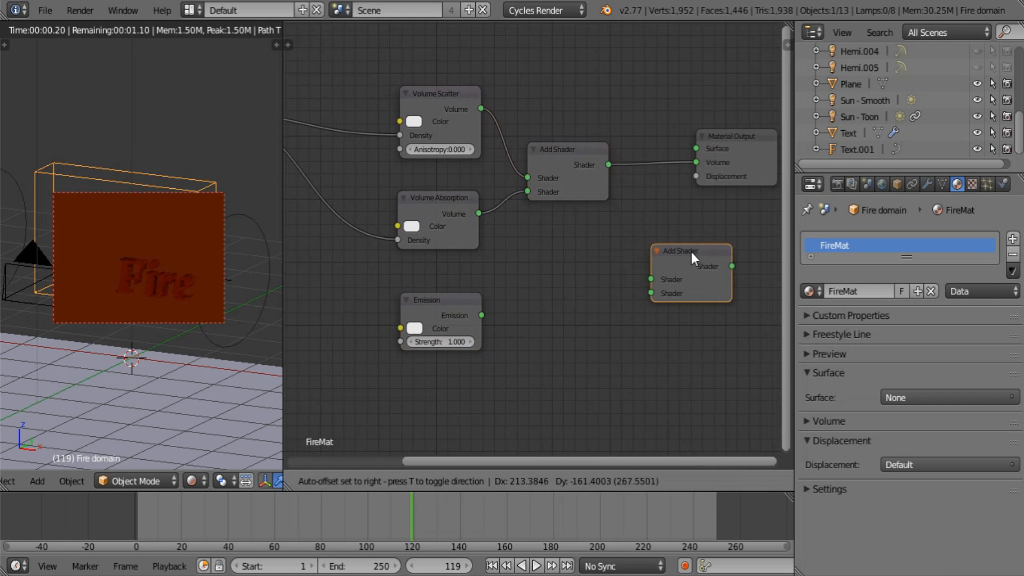
click(691, 251)
drag(479, 315, 652, 293)
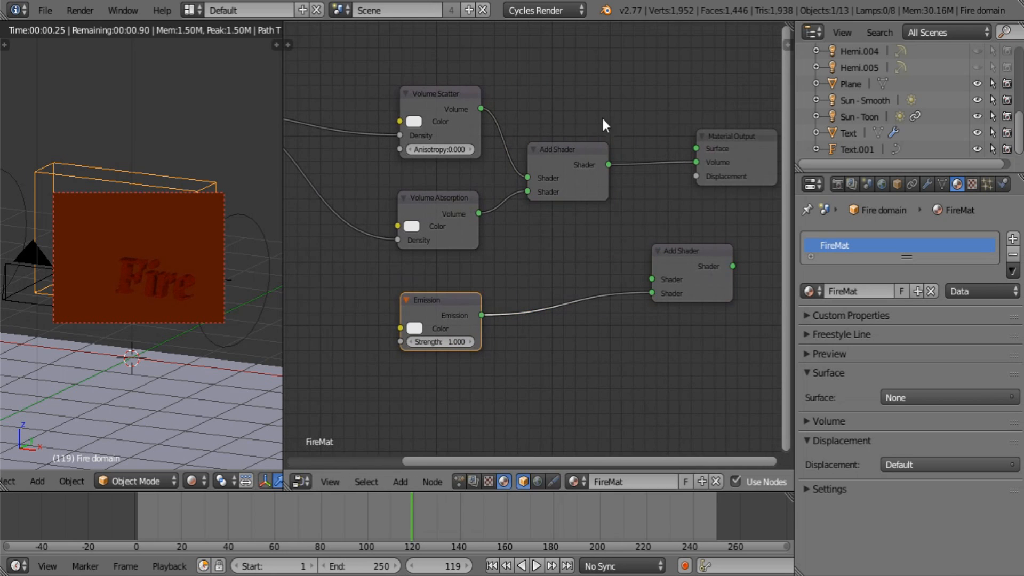
drag(609, 164, 652, 279)
drag(733, 265, 696, 162)
- Link the Flame attribute's Color to the Emission Color and space out the Flame attribute, second Add Shader and Material Output nodes
ctrl+scroll(453, 243, left, 6)
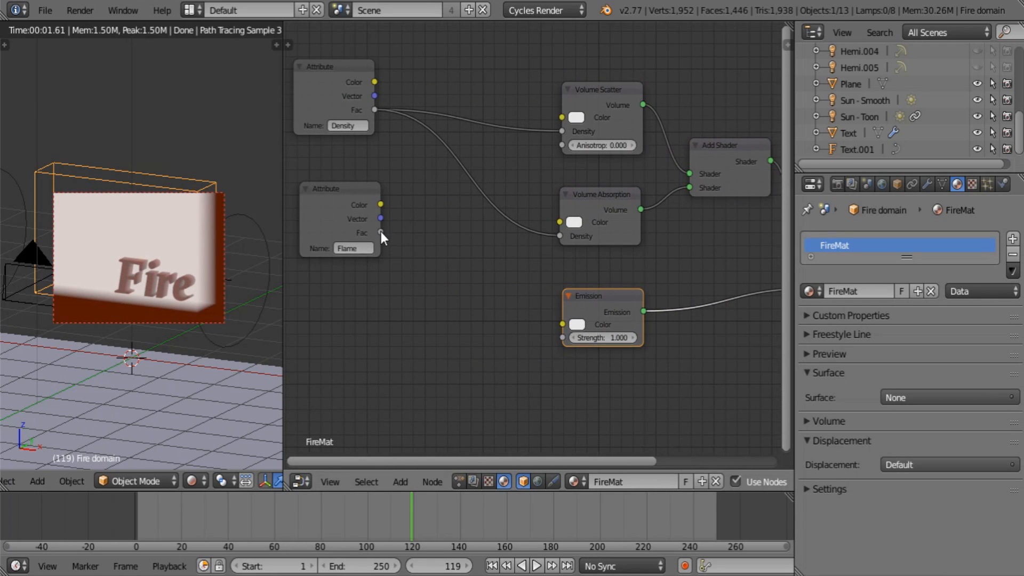
drag(381, 204, 563, 323)
drag(317, 220, 333, 258)
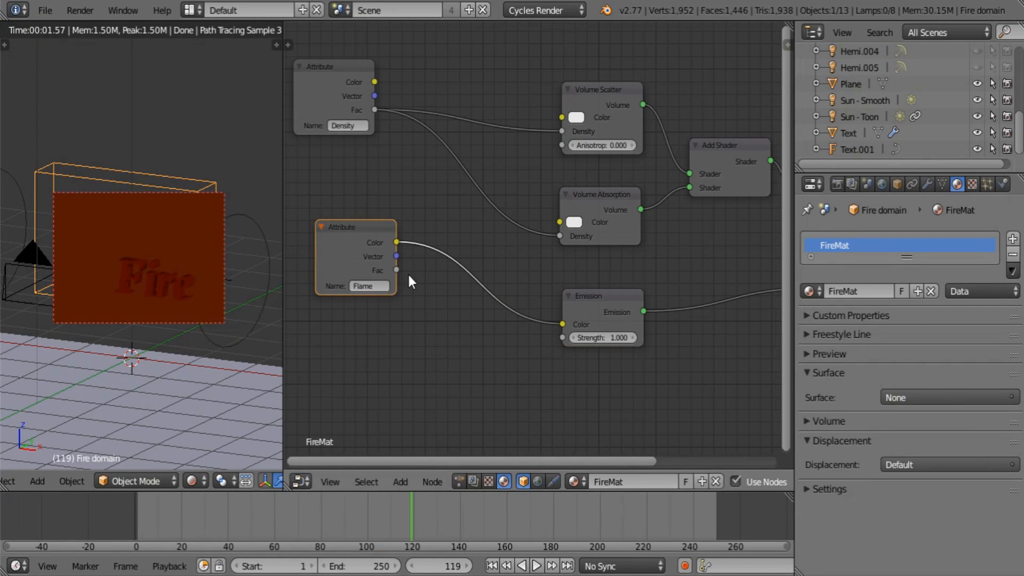
drag(397, 270, 577, 334)
middle_drag(642, 290, 399, 294)
drag(629, 264, 609, 191)
drag(666, 163, 748, 190)
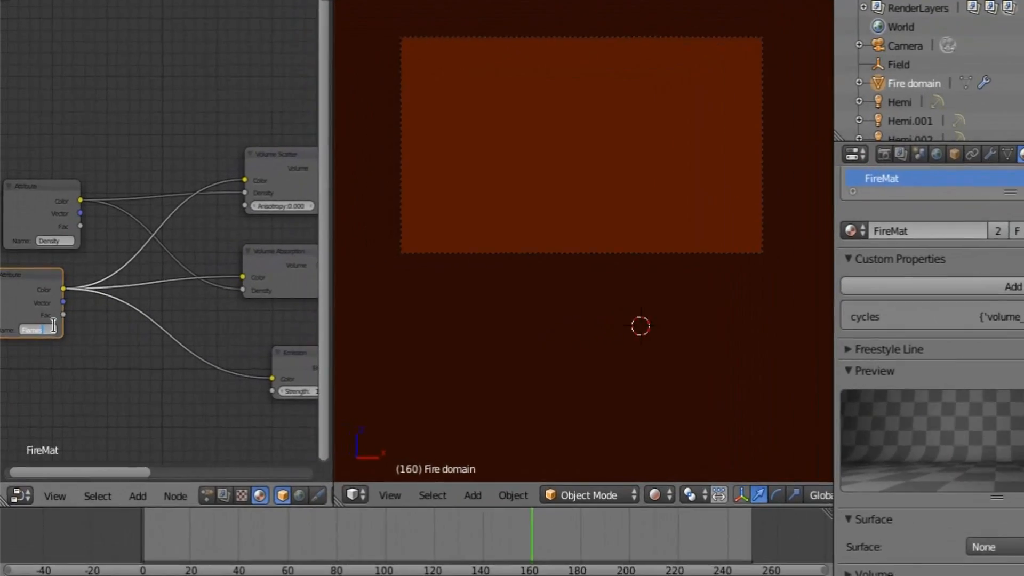
- Change the lower Attribute node's name to lowercase "flame"
click(33, 352)
text(Flame)
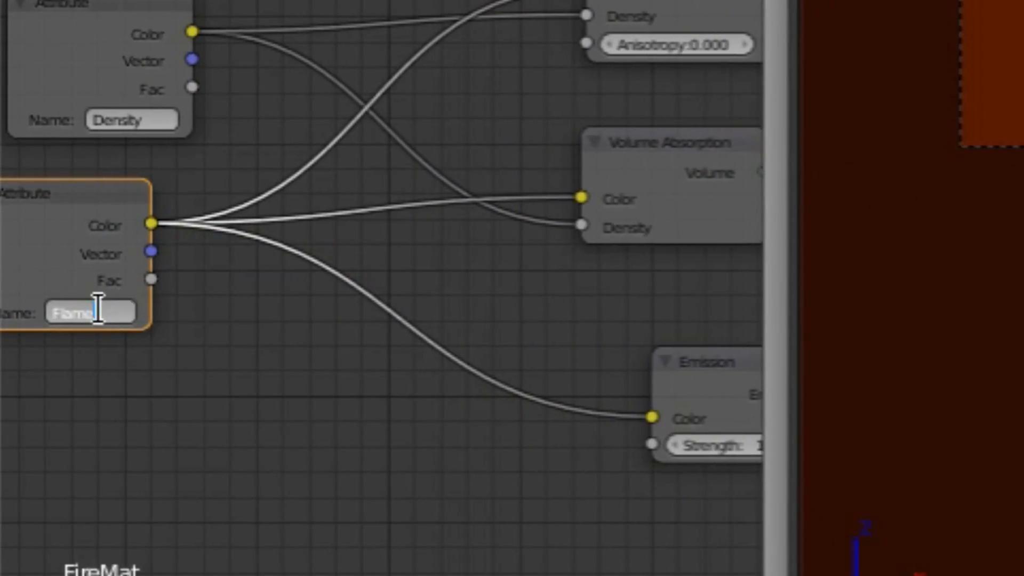
key(Return)
middle_drag(512, 300, 404, 272)
scroll(224, 294, up, 6)
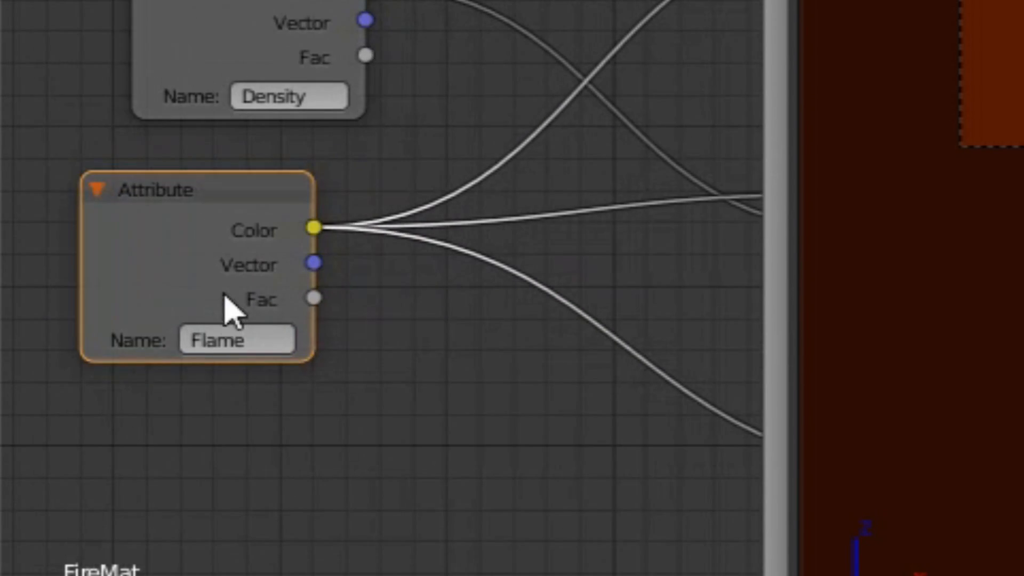
click(146, 421)
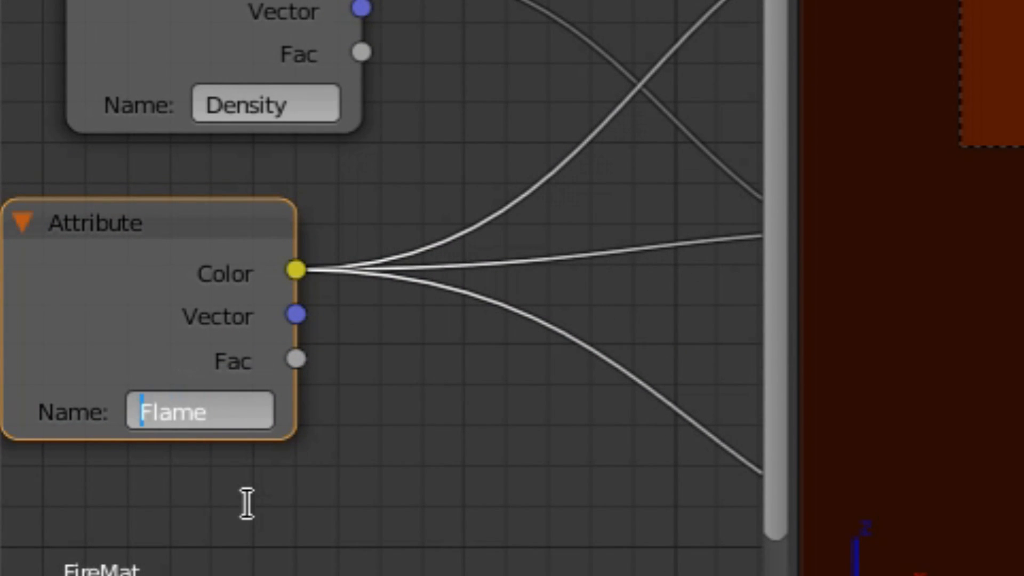
key(Delete)
text(f)
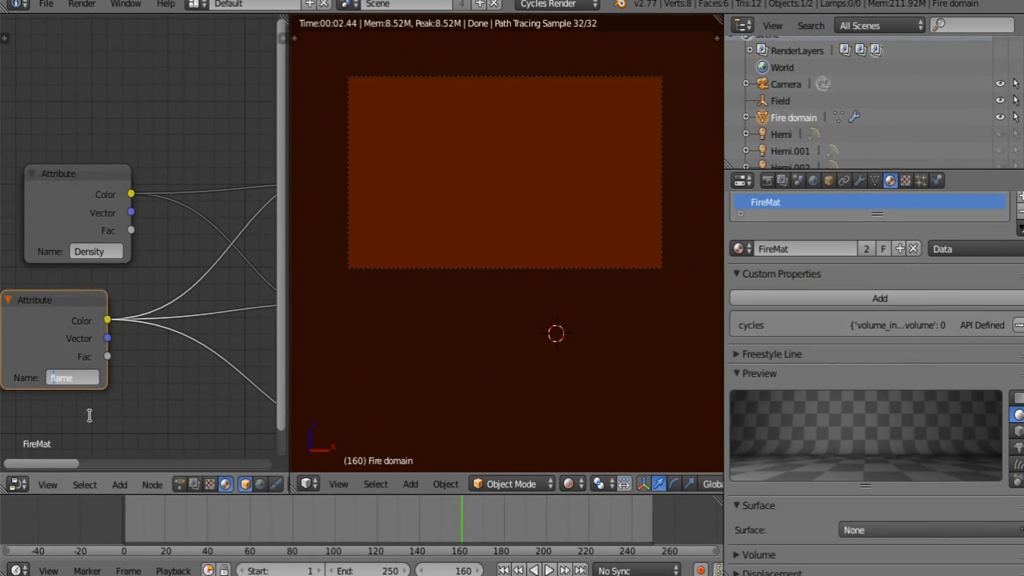
key(Return)
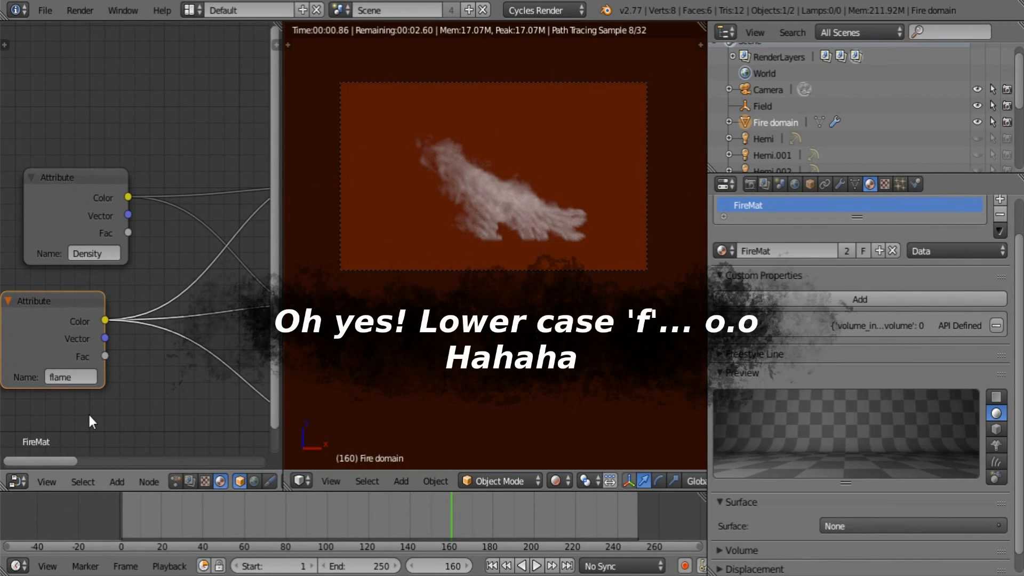
- Widen the node editor and reposition the flame Attribute node and the second Add Shader node
drag(67, 319, 104, 372)
scroll(197, 367, down, 6)
middle_drag(205, 366, 185, 294)
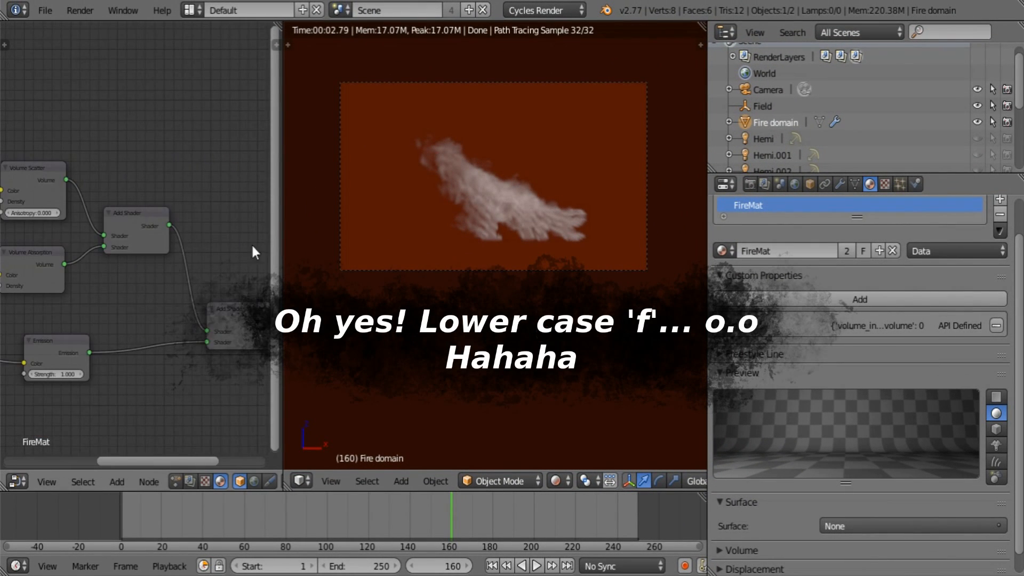
drag(282, 244, 410, 248)
middle_drag(184, 215, 128, 213)
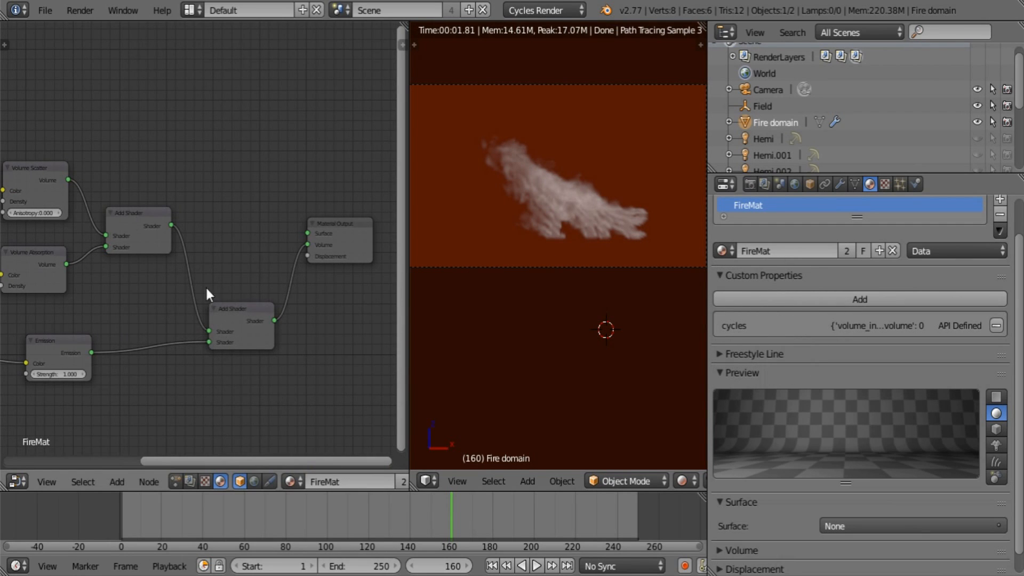
drag(214, 314, 216, 243)
- Drive the volume densities from the Density attribute's Fac and detach the flame color links from Volume Absorption and Volume Scatter
middle_drag(189, 246, 110, 252)
scroll(160, 250, up, 5)
drag(62, 221, 264, 304)
middle_drag(258, 311, 253, 281)
drag(260, 256, 228, 251)
drag(263, 131, 233, 134)
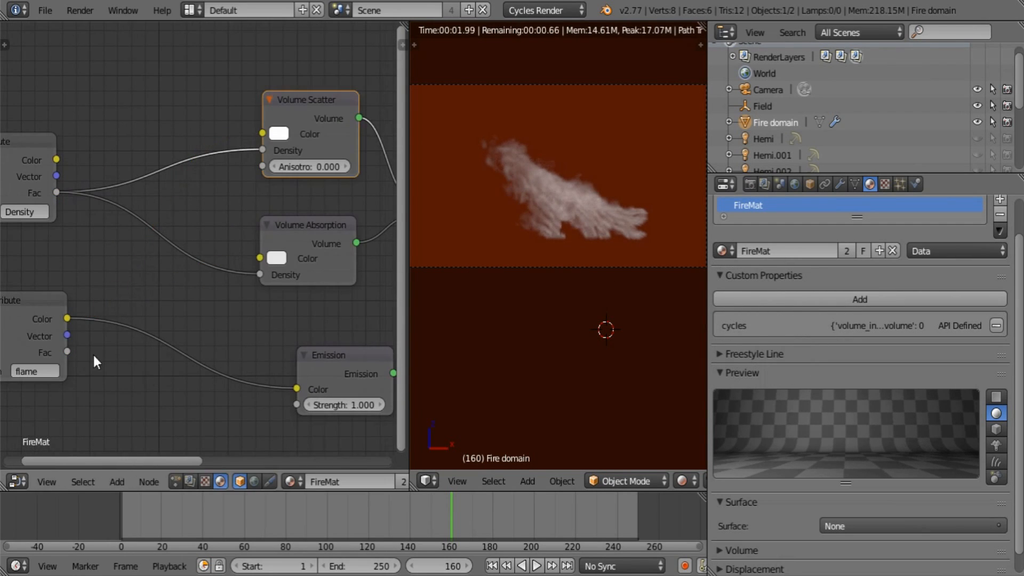
- Enable the first three scene layers and exclude the first two from the Fire render layer
scroll(274, 321, down, 3)
middle_drag(274, 321, 235, 254)
scroll(199, 306, up, 4)
scroll(757, 207, up, 2)
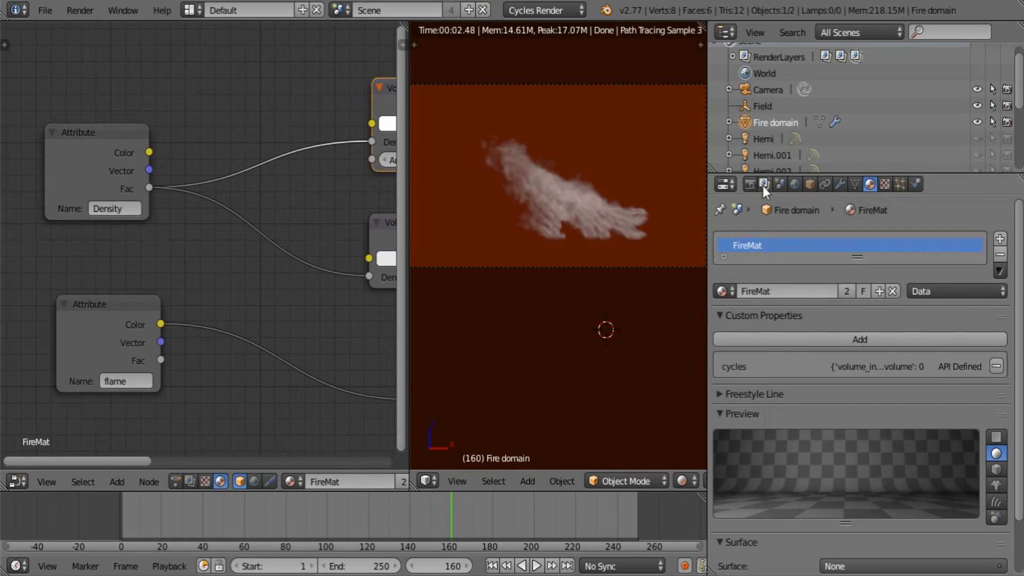
click(764, 185)
click(848, 444)
scroll(871, 397, down, 8)
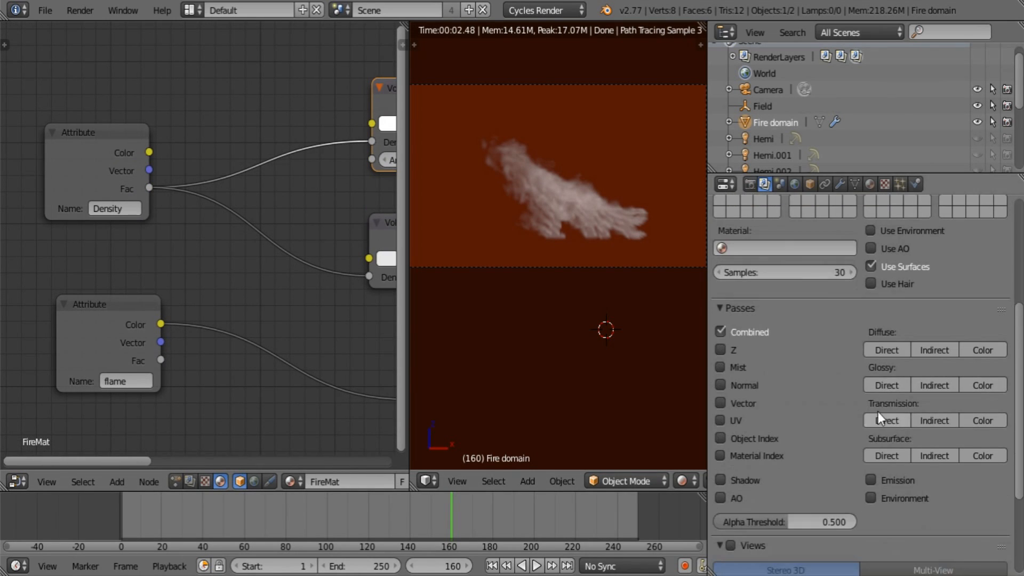
scroll(932, 451, up, 8)
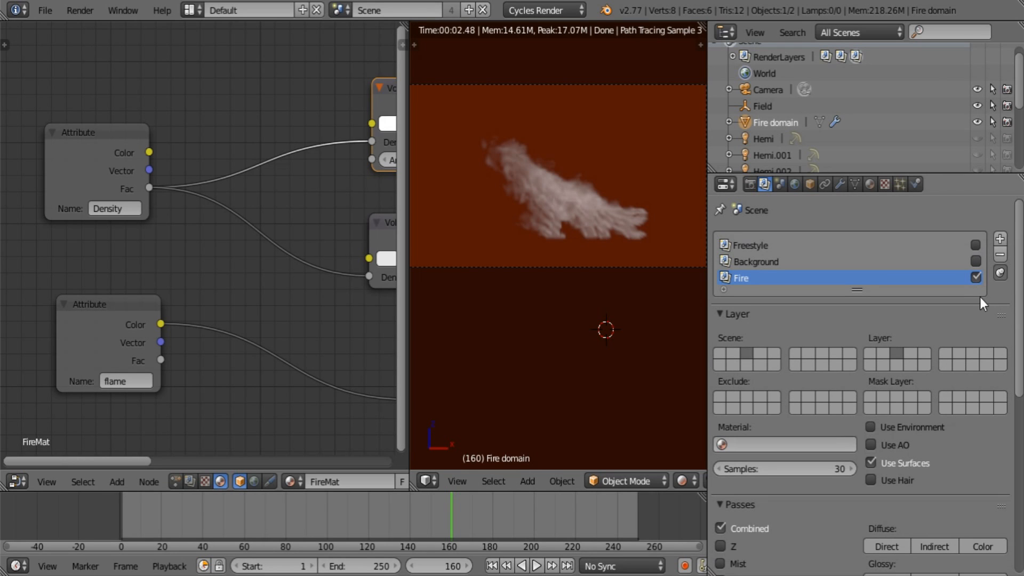
shift+drag(737, 354, 721, 352)
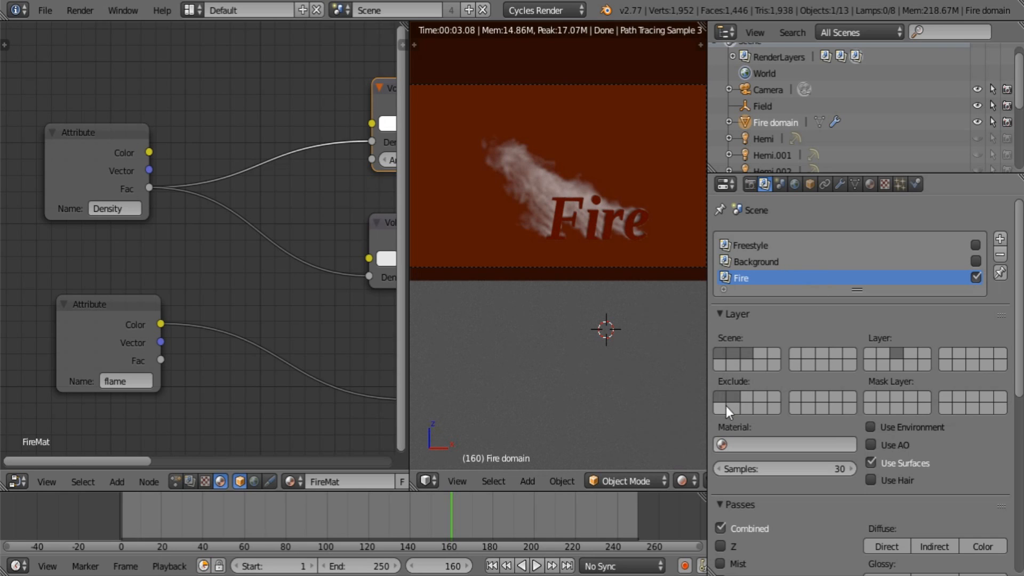
- Exclude the third scene layer from the Background render layer, and the first and third from Freestyle
click(751, 262)
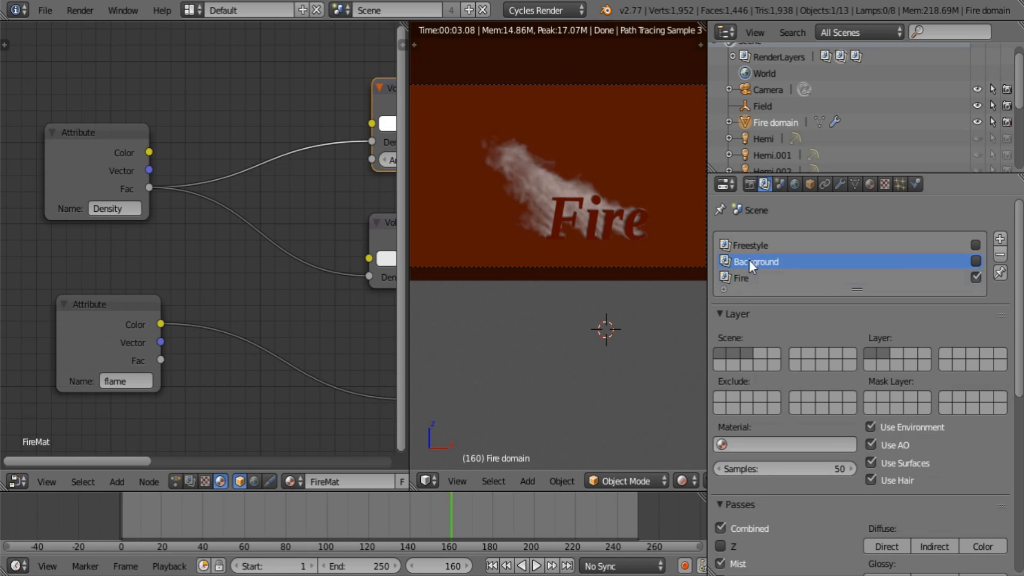
click(747, 396)
click(734, 395)
click(752, 247)
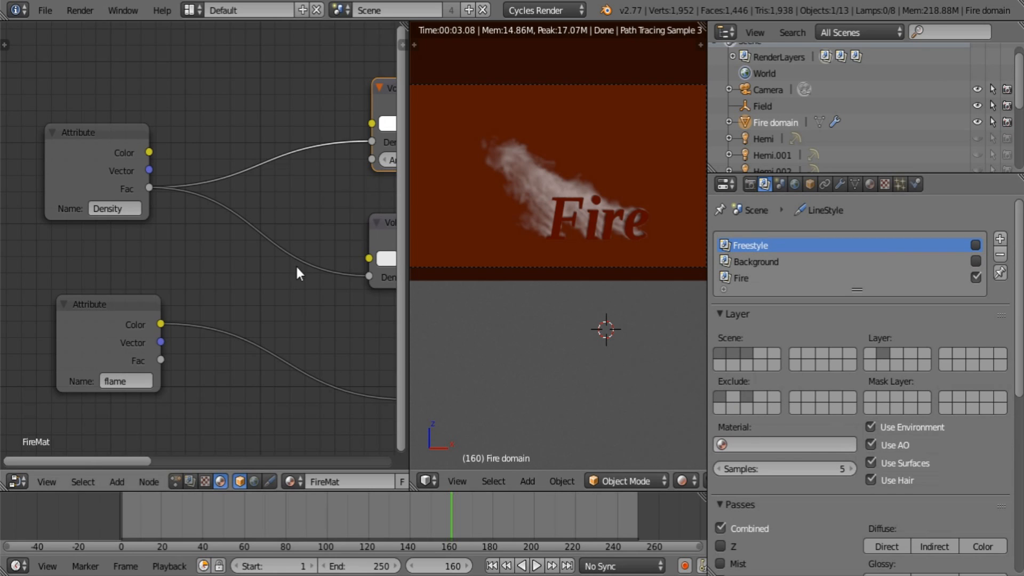
- Review the Fire render layer's layer assignments, passes and other settings
middle_drag(296, 264, 231, 237)
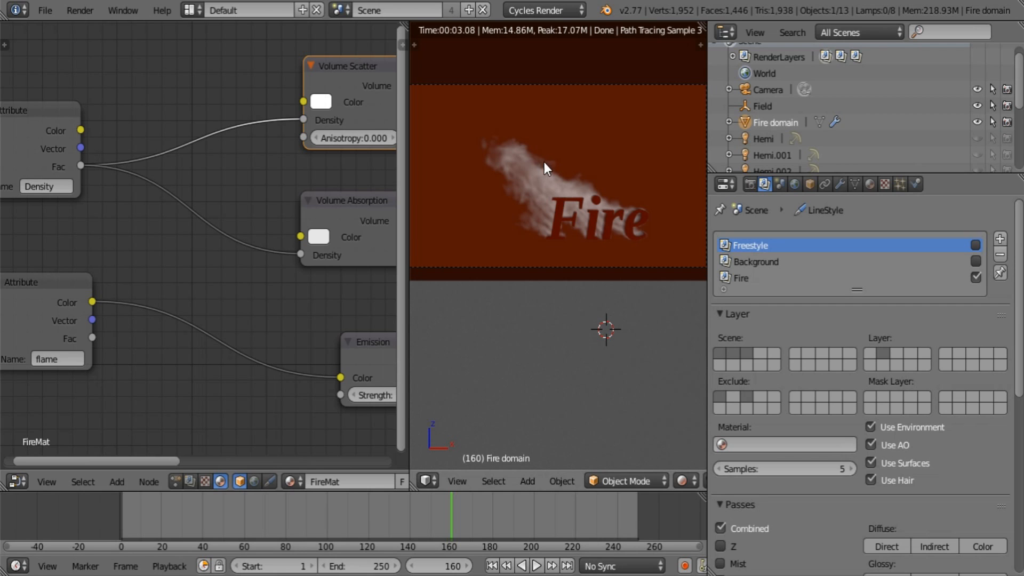
click(745, 277)
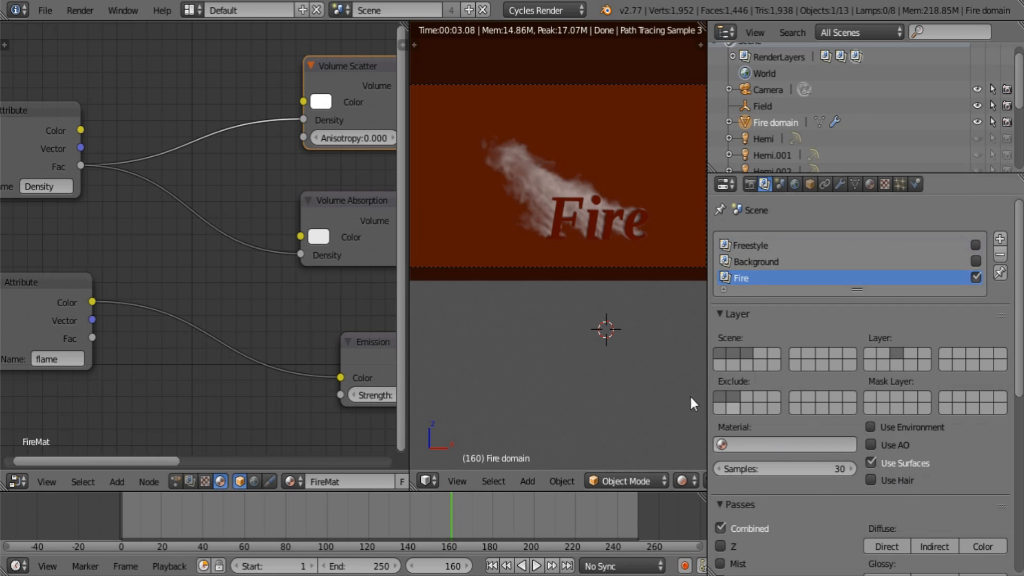
scroll(964, 519, down, 5)
scroll(961, 513, down, 8)
scroll(961, 513, up, 8)
scroll(960, 513, up, 6)
scroll(929, 442, down, 5)
scroll(931, 442, down, 3)
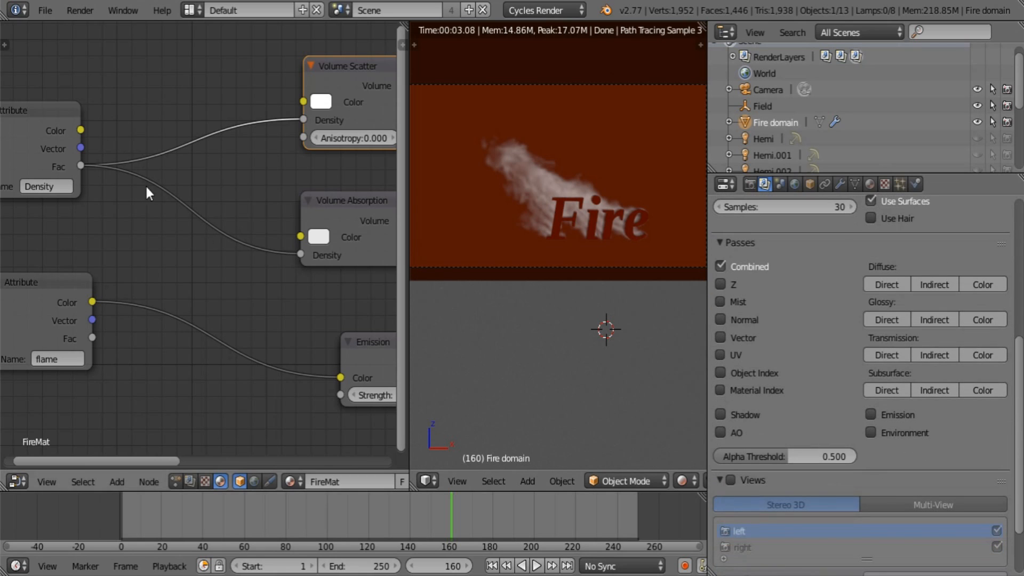
- Render frame 160 and look over the scene's render settings
click(45, 11)
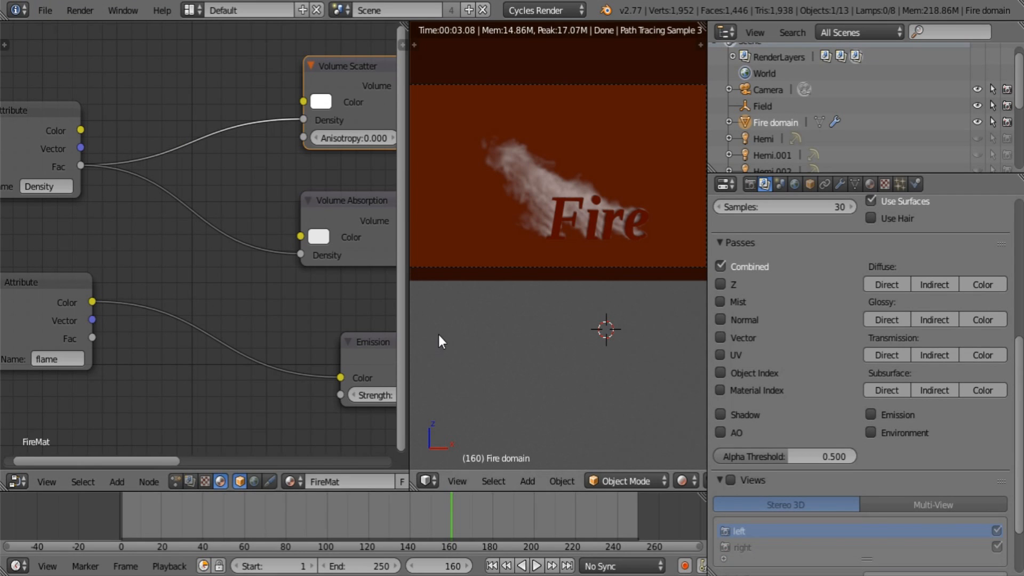
key(F12)
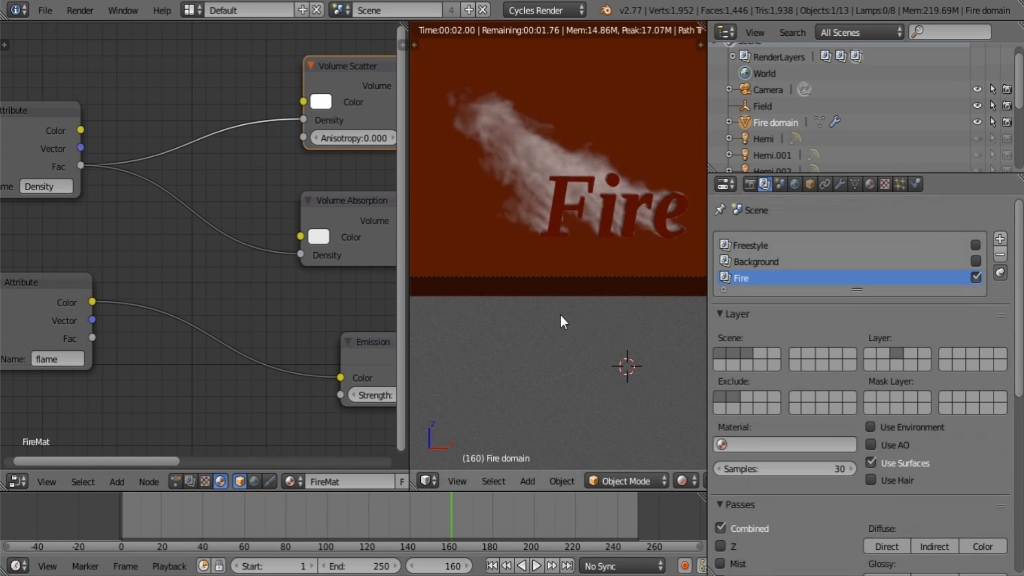
click(750, 183)
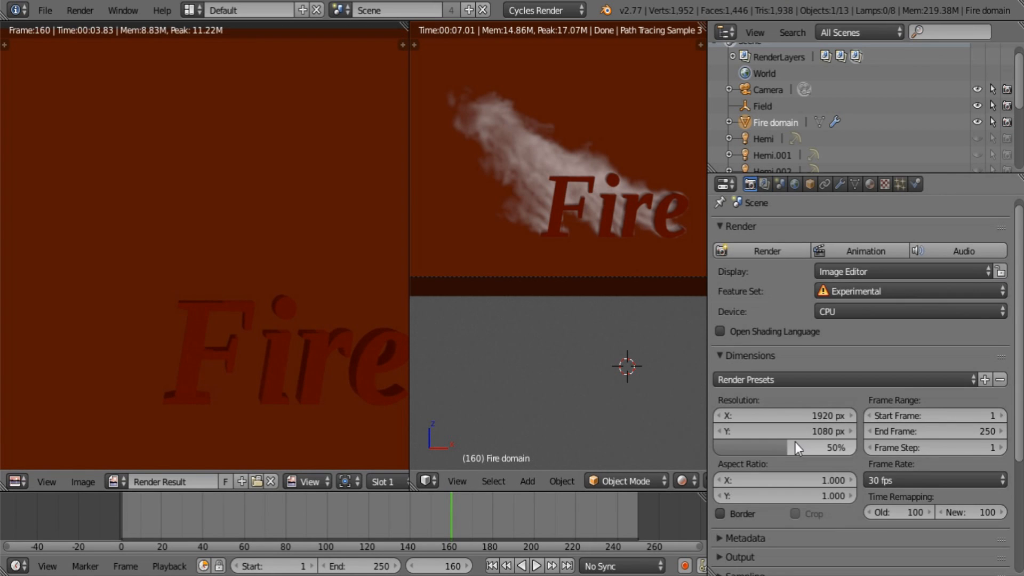
scroll(966, 380, down, 5)
scroll(966, 379, up, 5)
- Inspect the object settings and layer assignments of the Sun - Smooth and Sun - Toon lamps
click(779, 116)
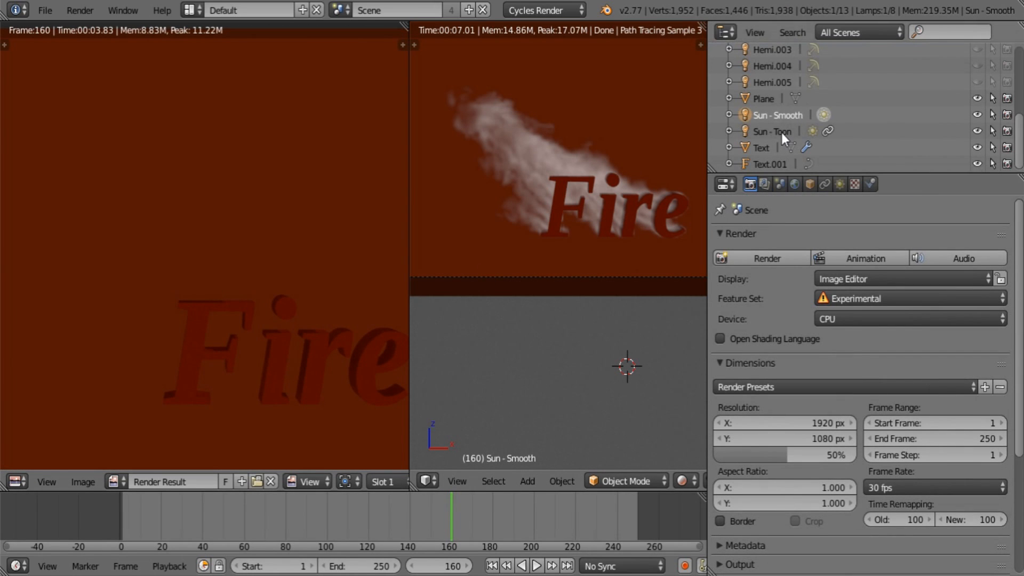
click(840, 183)
click(810, 184)
scroll(864, 331, down, 3)
click(981, 500)
click(773, 132)
click(981, 501)
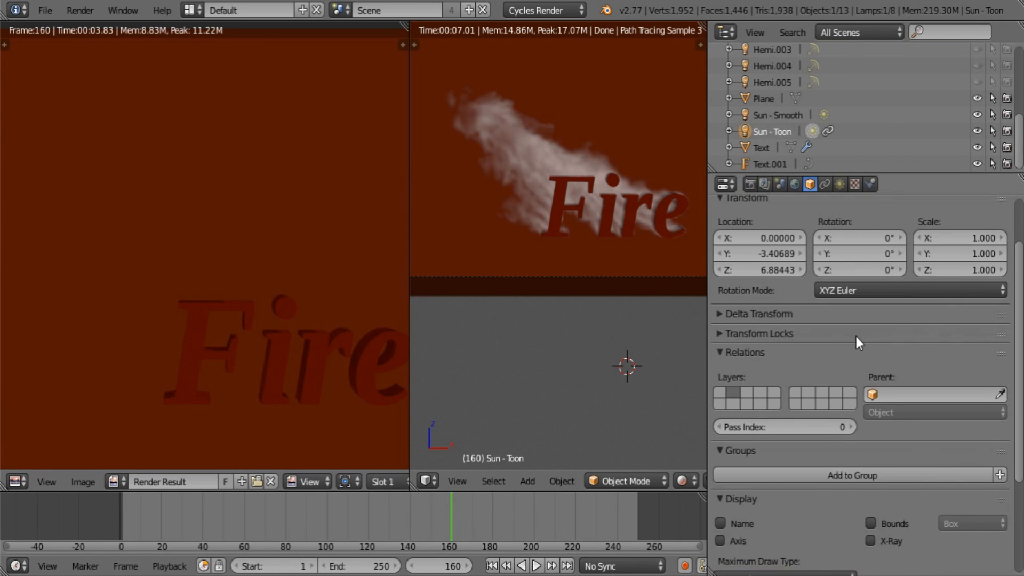
- Try emission strengths of 300 and 20 on the Sun - Toon lamp
click(840, 183)
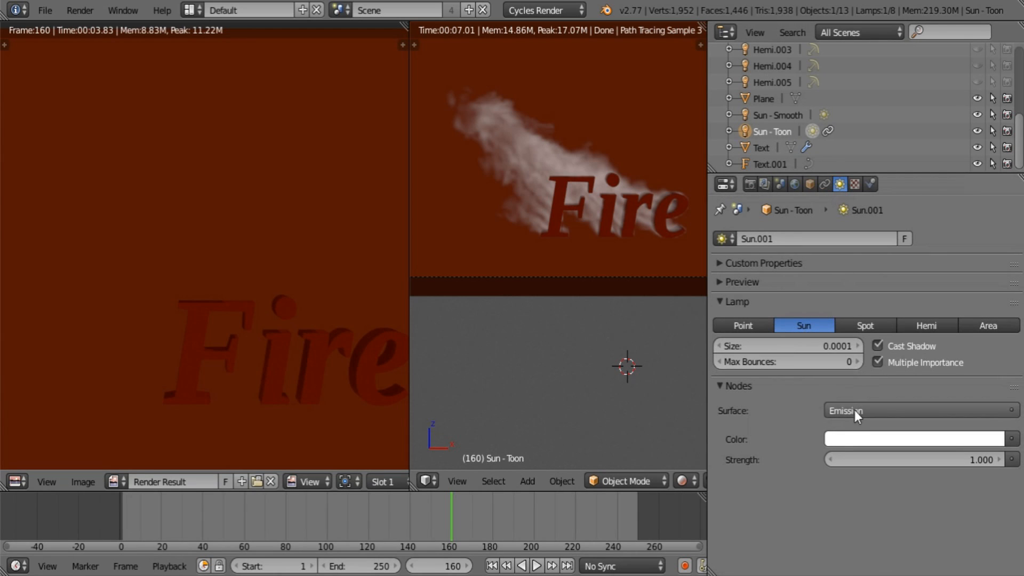
click(901, 459)
text(300)
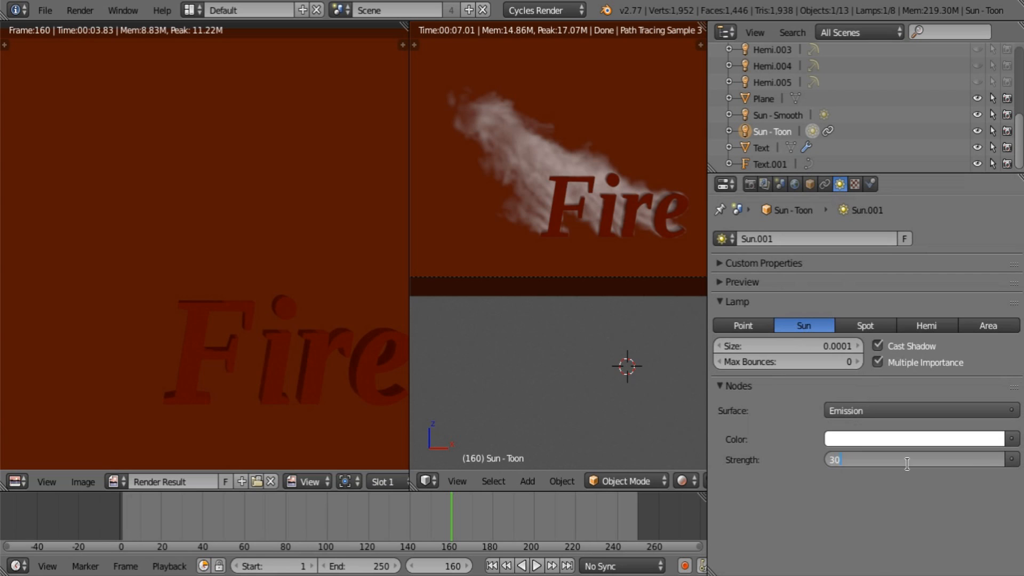
key(Return)
click(907, 464)
text(20)
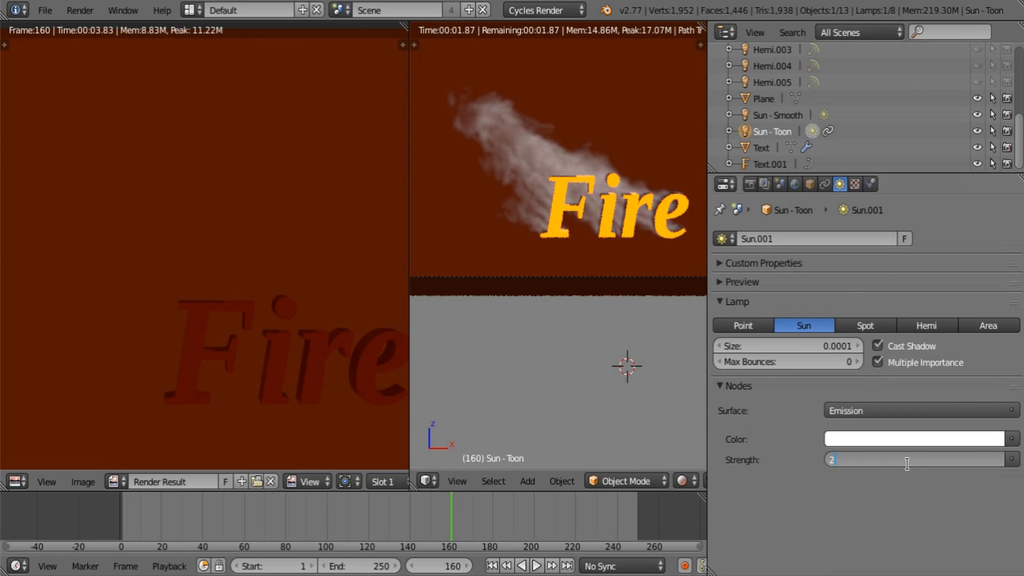
key(Return)
- Set the Sun - Toon lamp's emission strength to 10
click(907, 459)
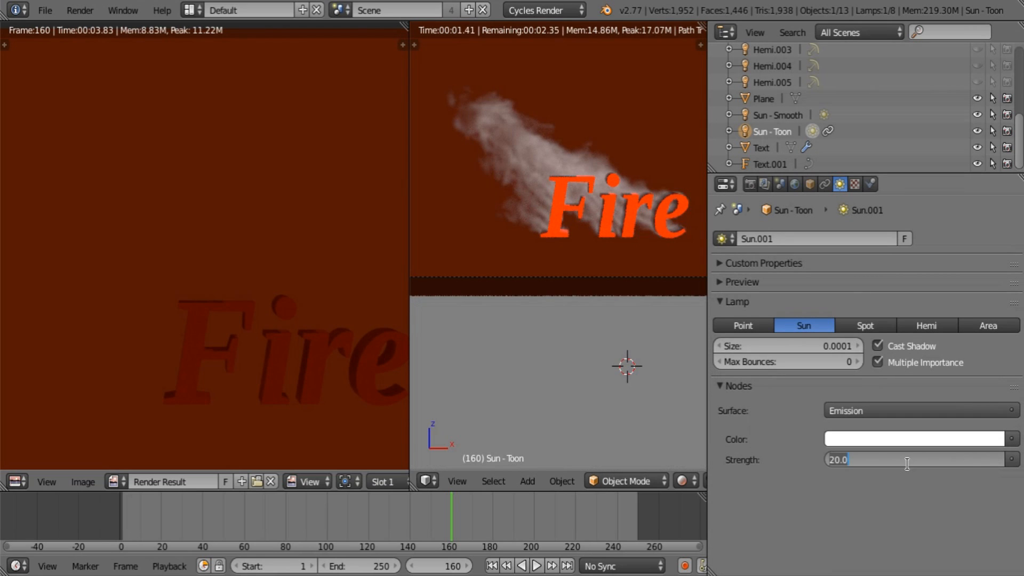
text(1)
key(Return)
click(908, 465)
text(10)
key(Return)
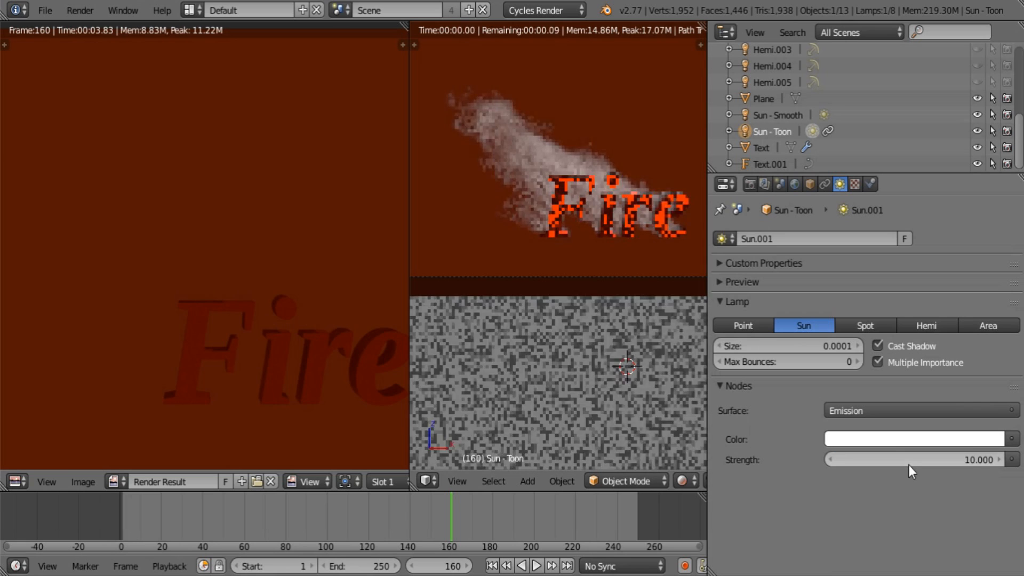
- Set the Sun - Smooth lamp's emission strength to 10
click(777, 115)
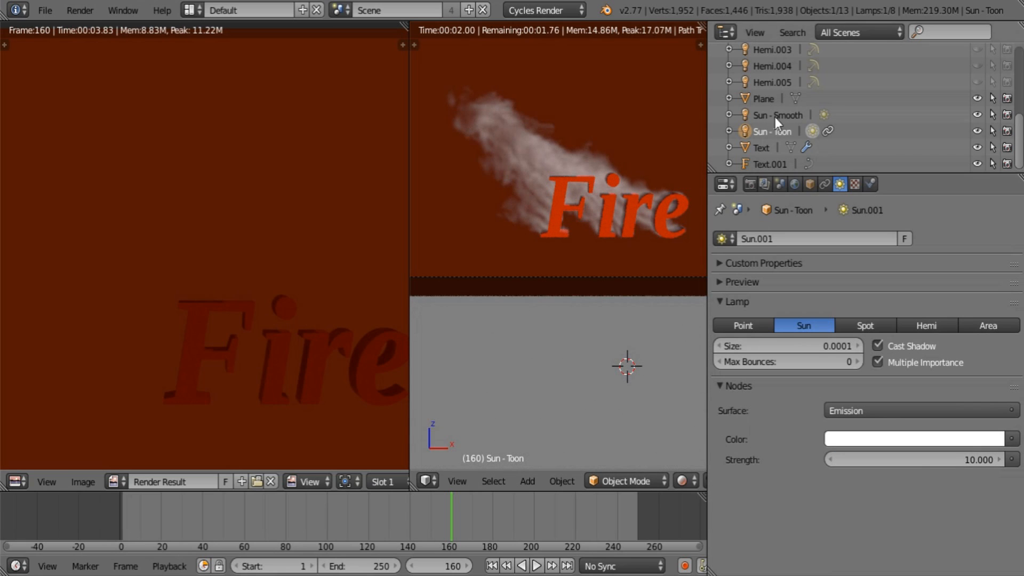
click(912, 458)
text(10)
key(Return)
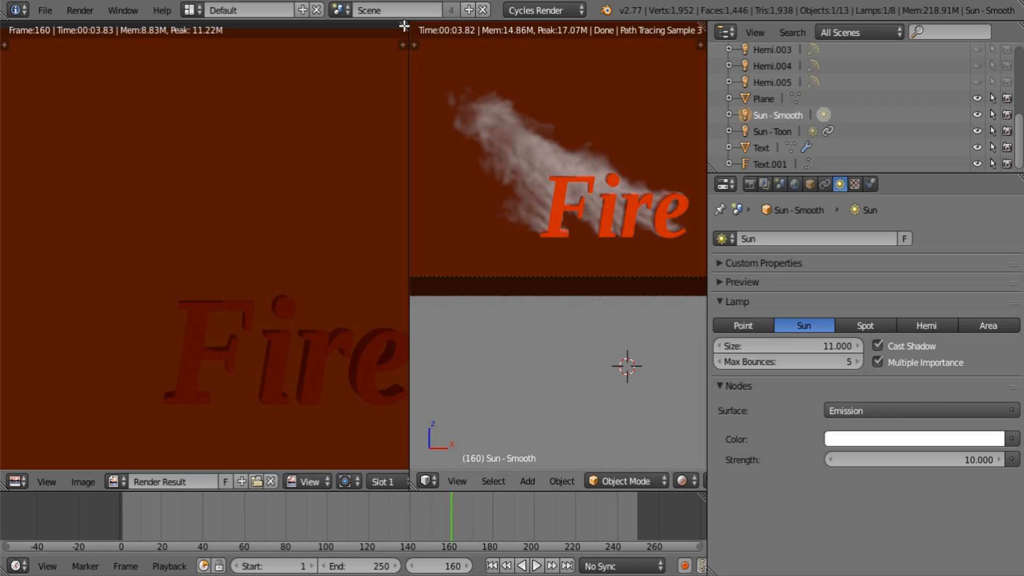
- Save the project file and render frame 160 with the brighter lamps
click(45, 10)
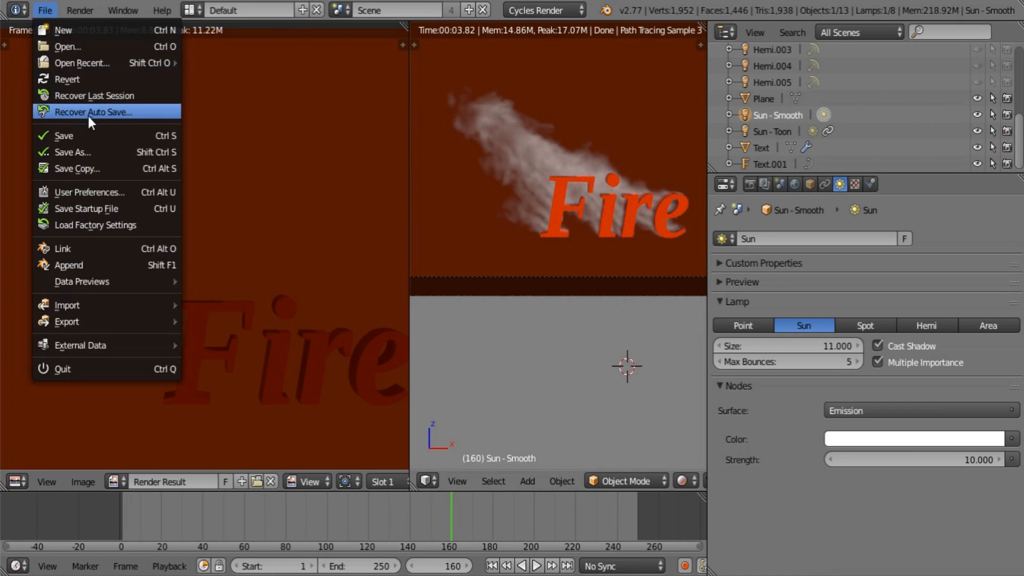
click(92, 133)
key(F12)
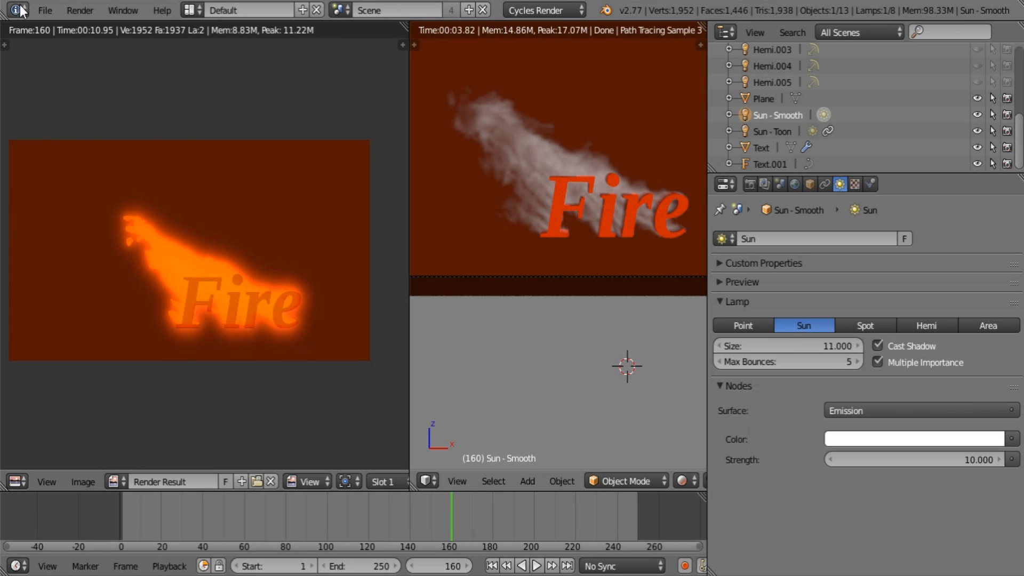
click(45, 10)
click(80, 134)
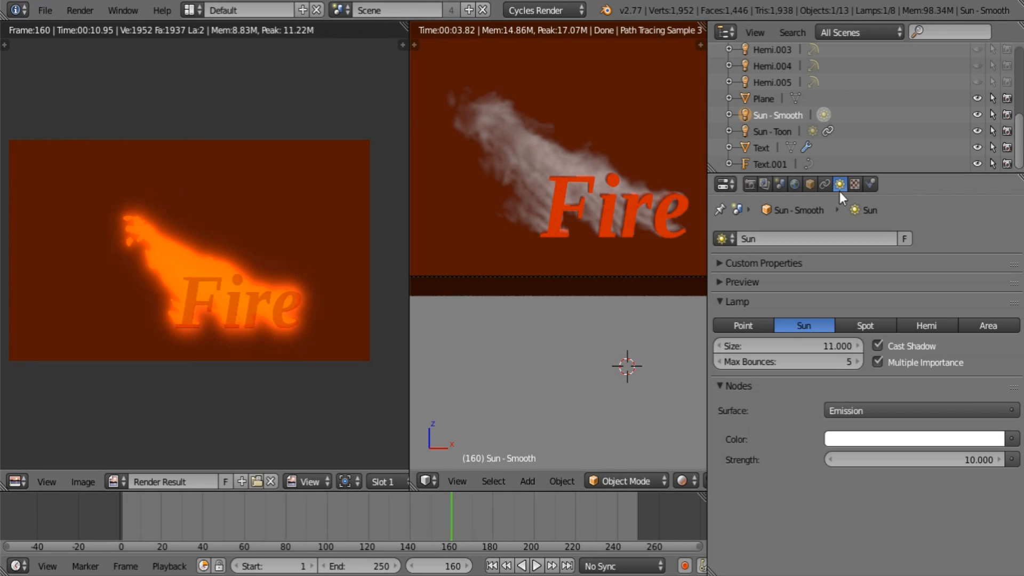
- Replace the Fire render layer's exclusions with the first two layers as mask layers, and render the frame again
click(765, 184)
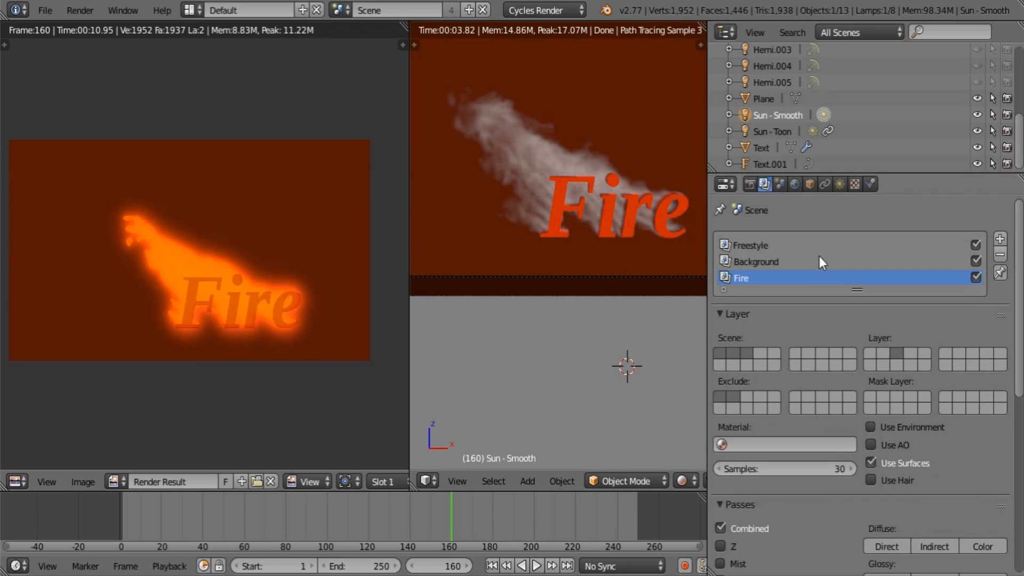
shift+click(883, 396)
click(722, 394)
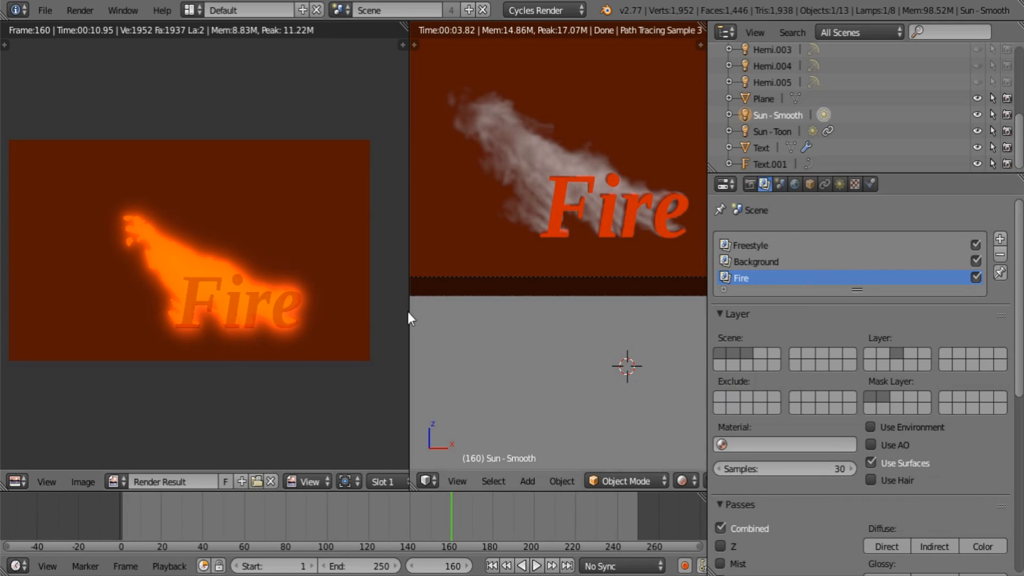
key(F12)
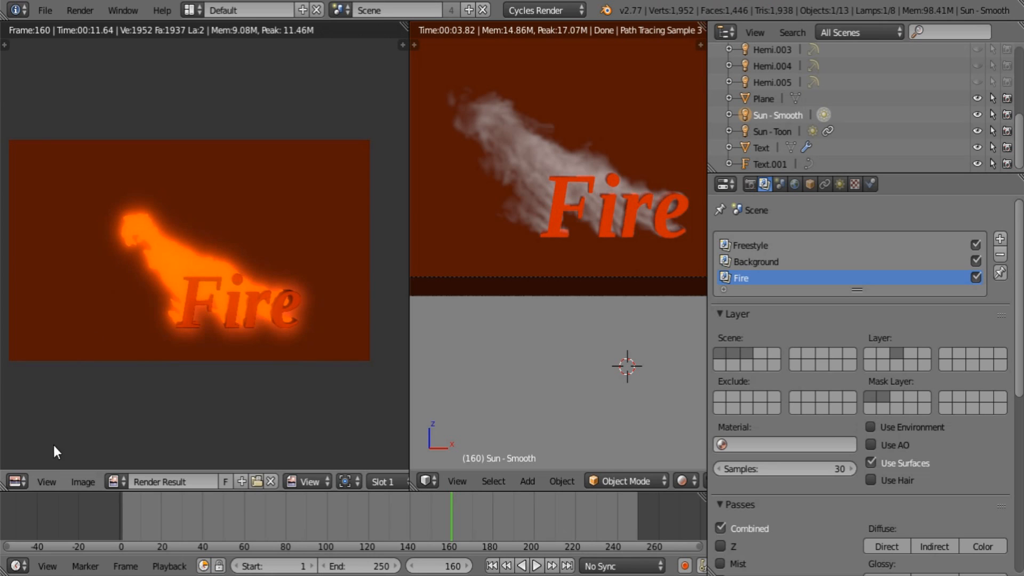
- Replace the render result view with a widened node editor showing the scene's compositing nodes
click(12, 484)
click(59, 283)
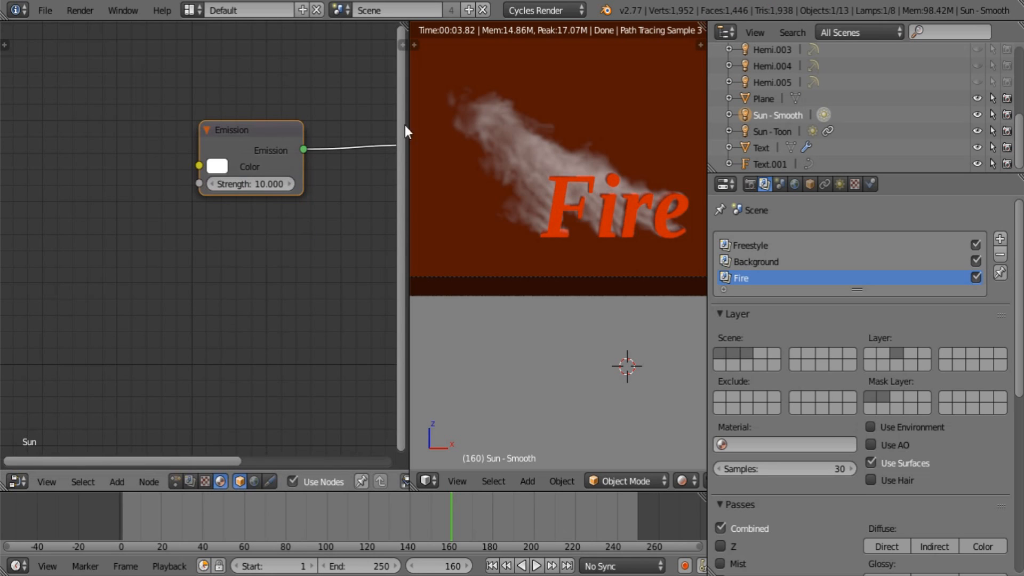
drag(404, 24, 506, 139)
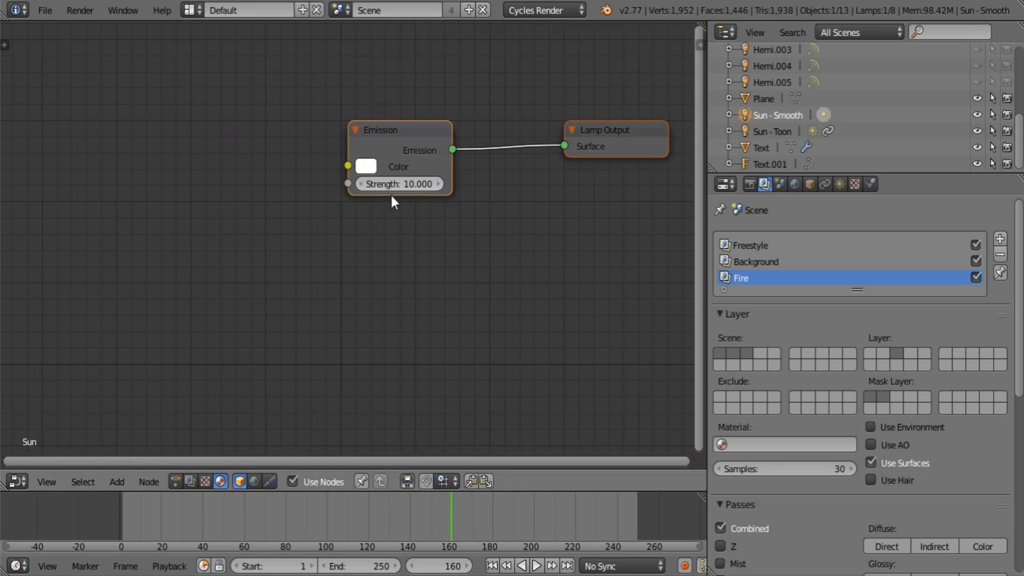
click(190, 482)
- Delete all existing nodes from the scene's compositing tree
scroll(241, 322, down, 4)
scroll(248, 302, down, 6)
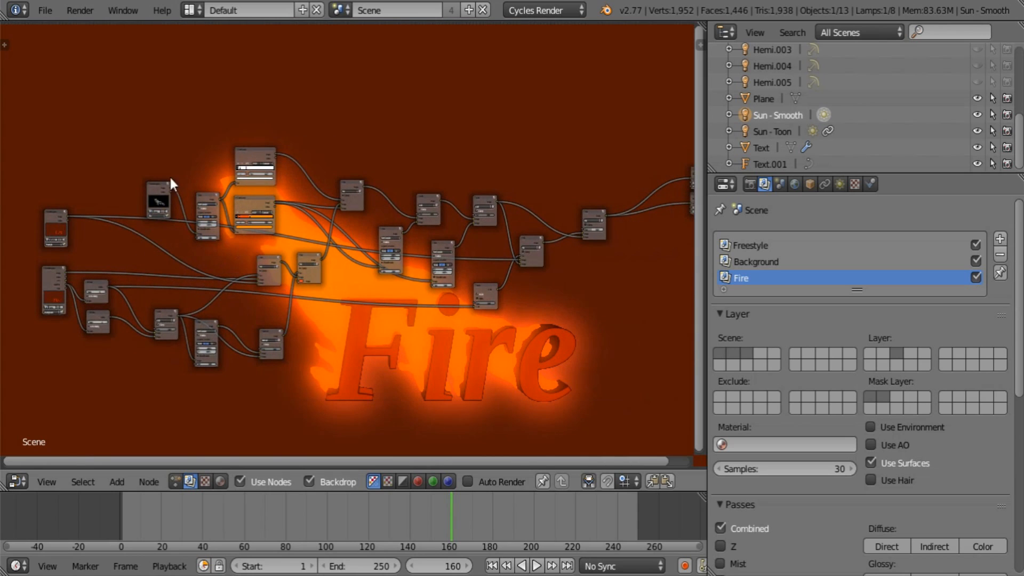
middle_drag(359, 269, 245, 279)
middle_drag(236, 329, 322, 324)
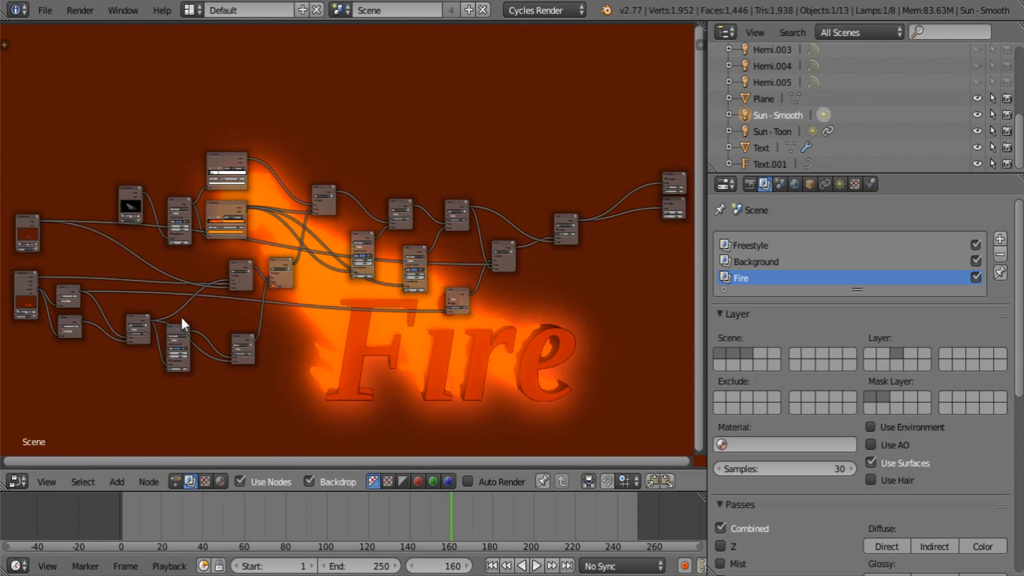
key(a)
key(x)
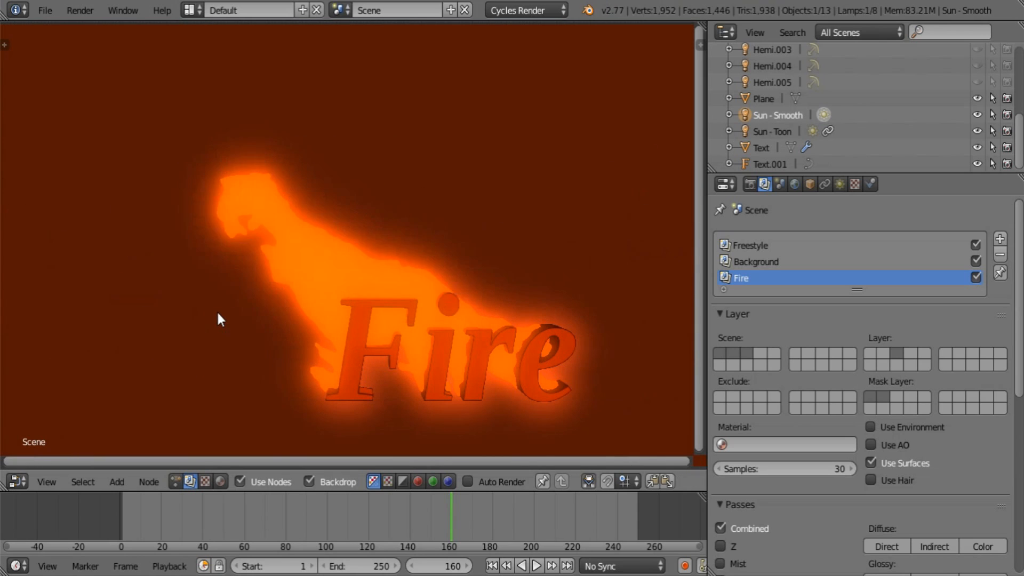
- Add a Render Layers input node plus Viewer and Composite output nodes to the empty compositing tree
key(shift+a)
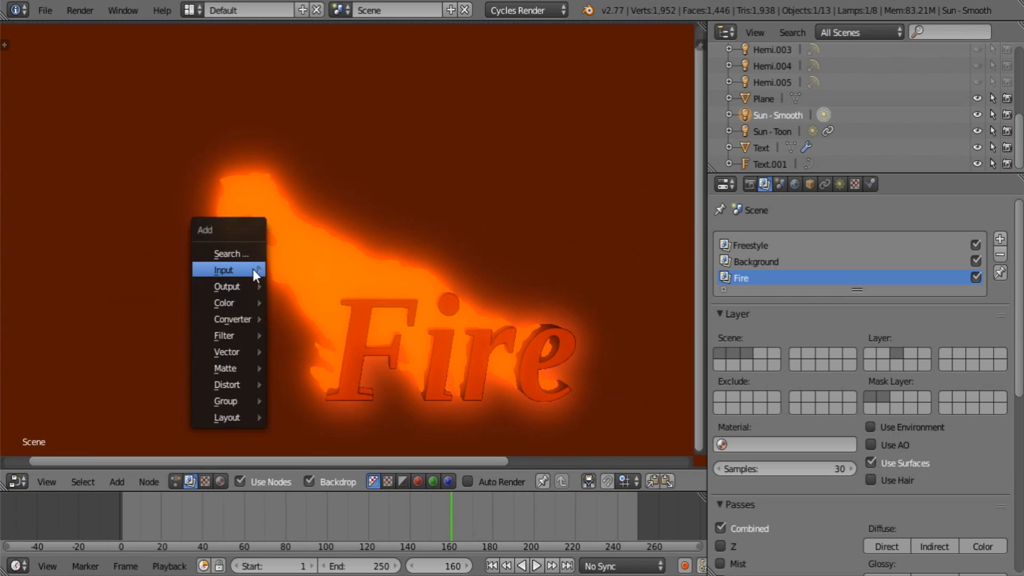
mouse_move(253, 270)
click(310, 273)
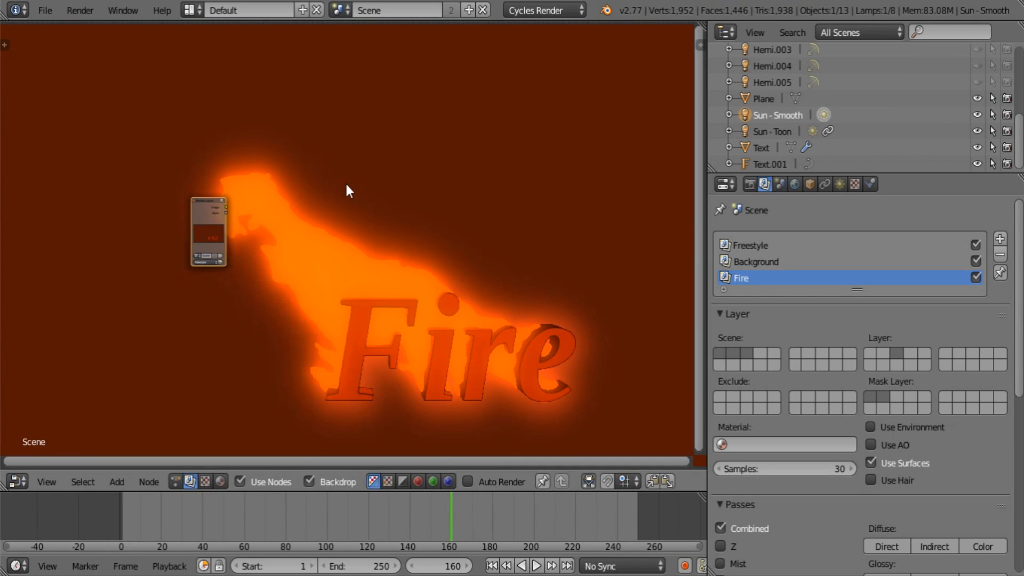
key(shift+a)
mouse_move(331, 199)
click(396, 212)
click(427, 178)
key(shift+a)
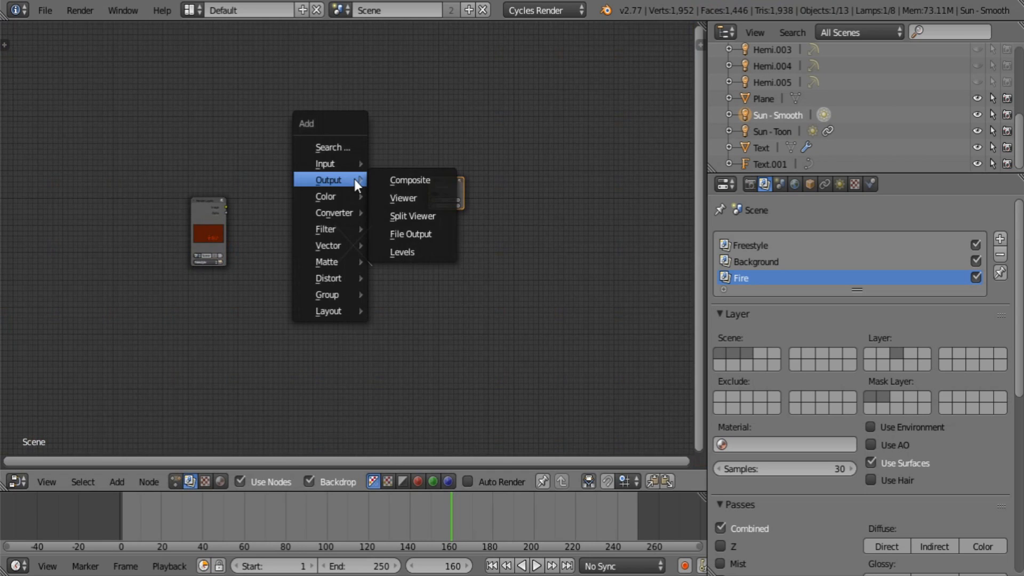
click(395, 183)
click(417, 132)
scroll(181, 208, up, 2)
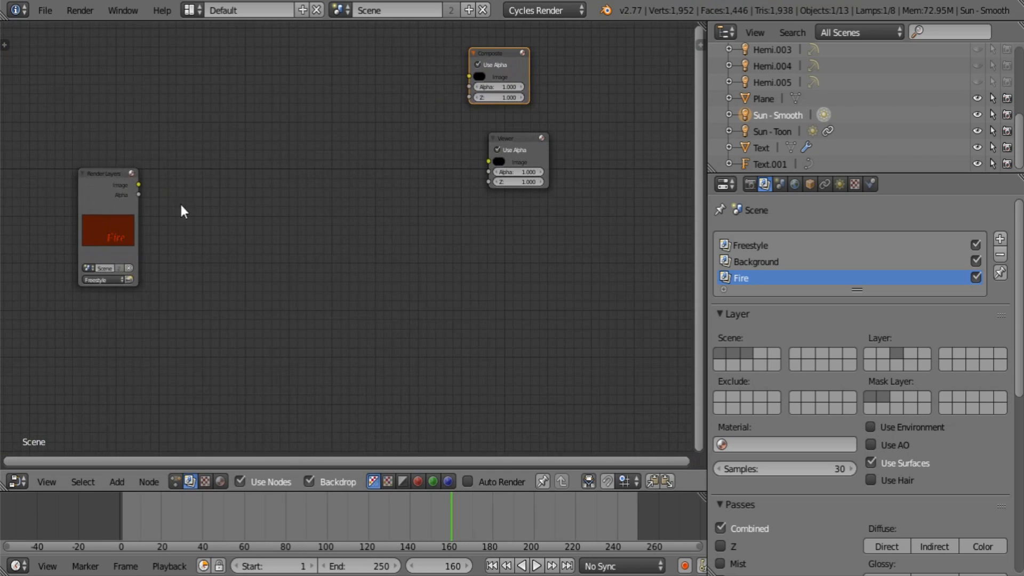
- Link the Render Layers image output to the Composite and Viewer nodes, and disable Use Alpha on the Viewer
drag(140, 185, 468, 77)
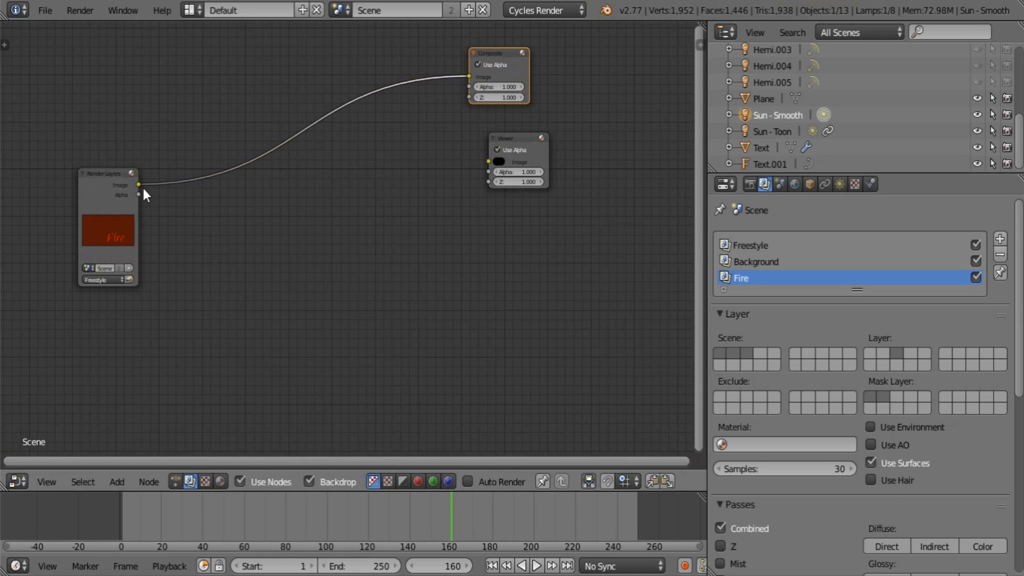
drag(139, 185, 491, 162)
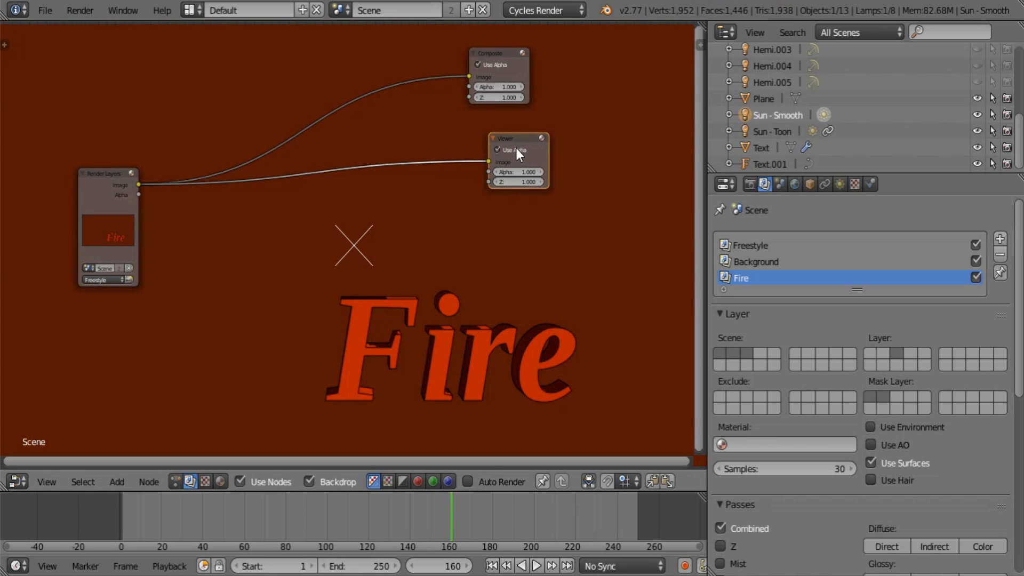
middle_drag(326, 210, 370, 149)
key(a)
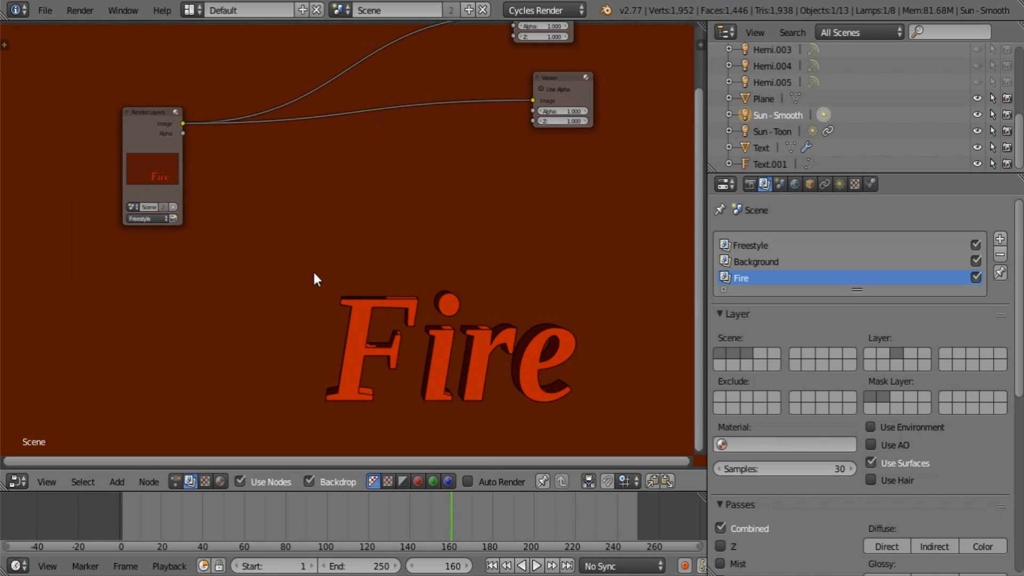
- Duplicate the Freestyle Render Layers node below the original and set the copy to the Background layer
click(148, 135)
key(shift+d)
click(144, 444)
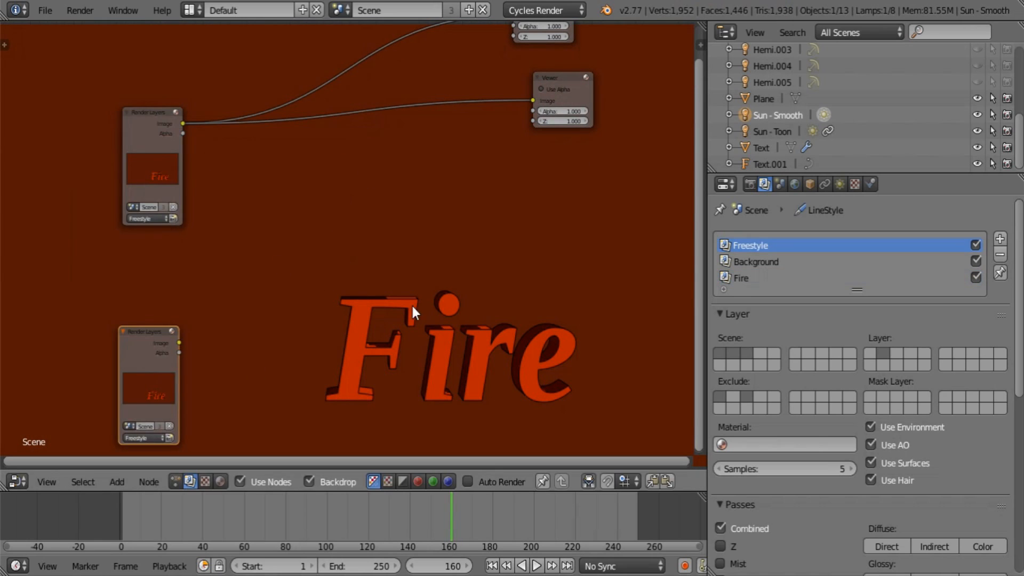
middle_drag(271, 292, 281, 283)
scroll(249, 330, up, 2)
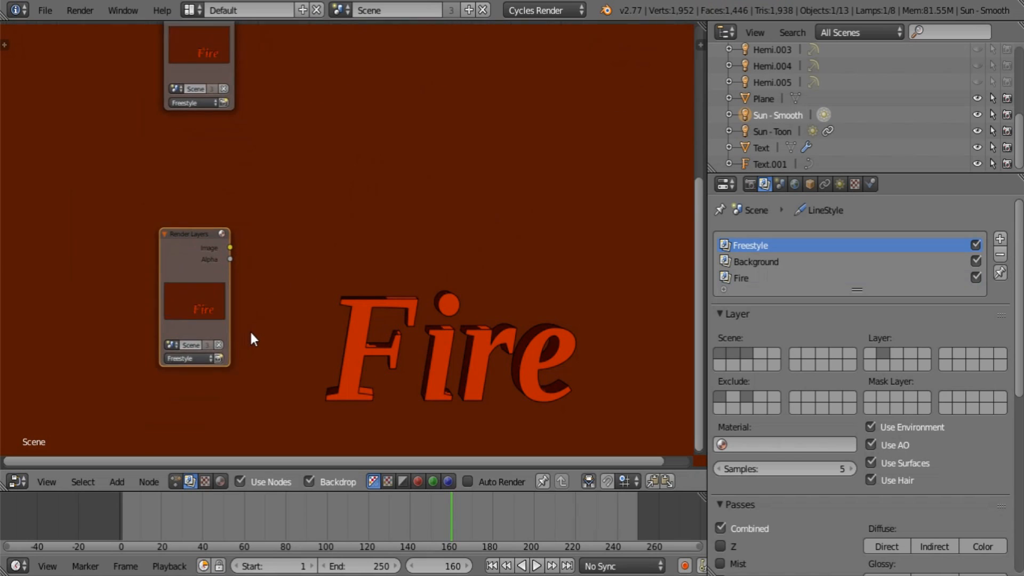
click(176, 367)
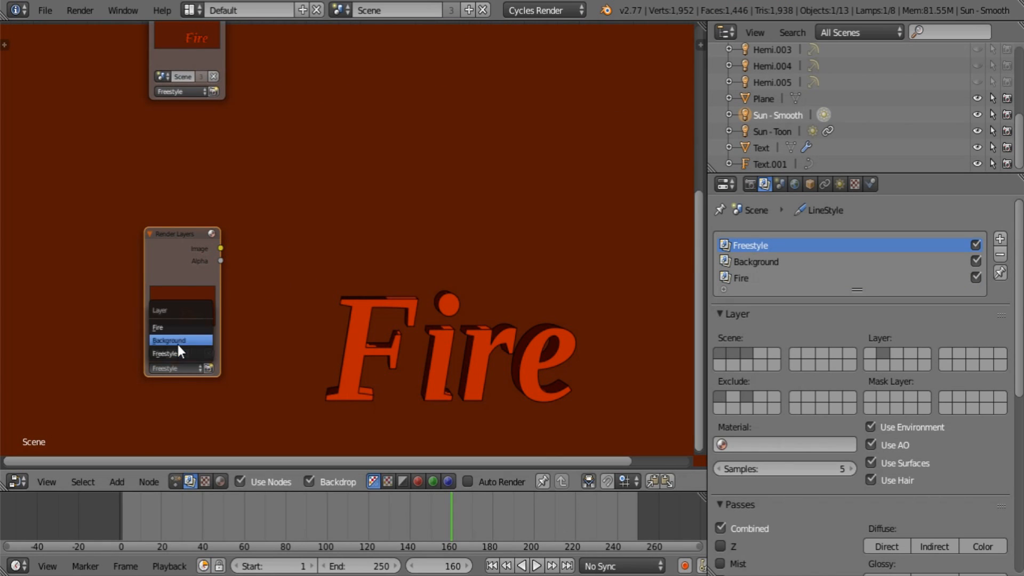
click(178, 342)
drag(184, 271, 195, 184)
middle_drag(232, 266, 233, 181)
- Duplicate the Background Render Layers node beneath itself and set the copy to the Fire layer
key(shift+d)
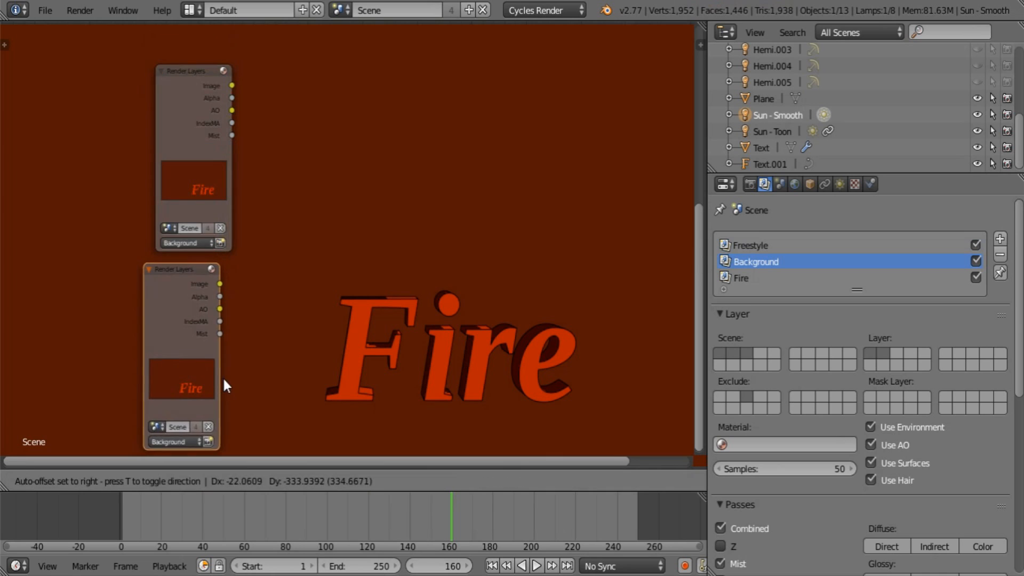
click(223, 377)
middle_drag(222, 376, 235, 299)
click(190, 374)
click(196, 331)
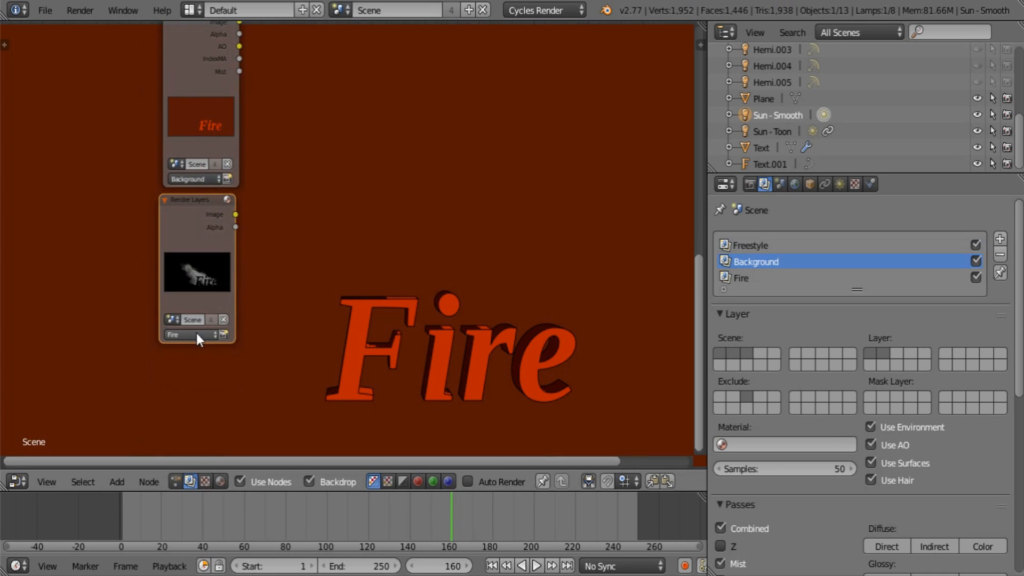
- Move the Viewer node down beside the Fire Render Layers node and link the Fire image output to it
middle_drag(375, 154, 212, 225)
scroll(300, 235, down, 2)
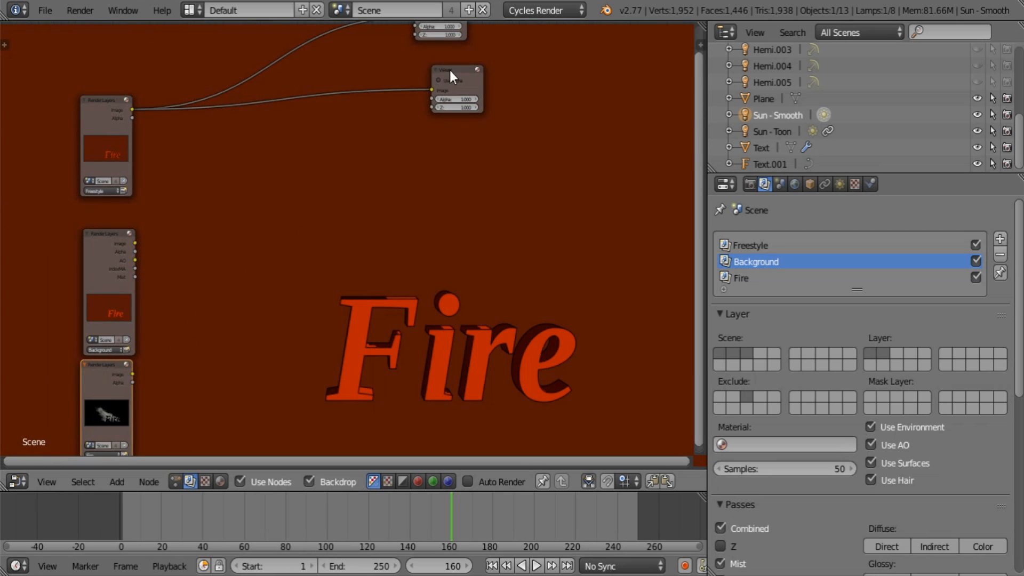
drag(450, 69, 413, 318)
middle_drag(172, 449, 216, 318)
scroll(215, 317, up, 4)
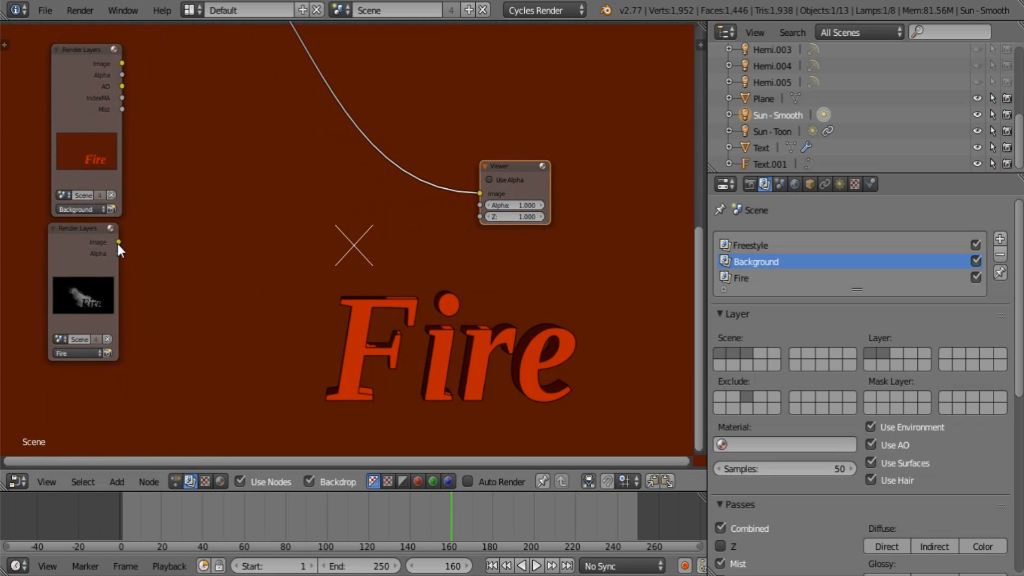
drag(118, 242, 474, 190)
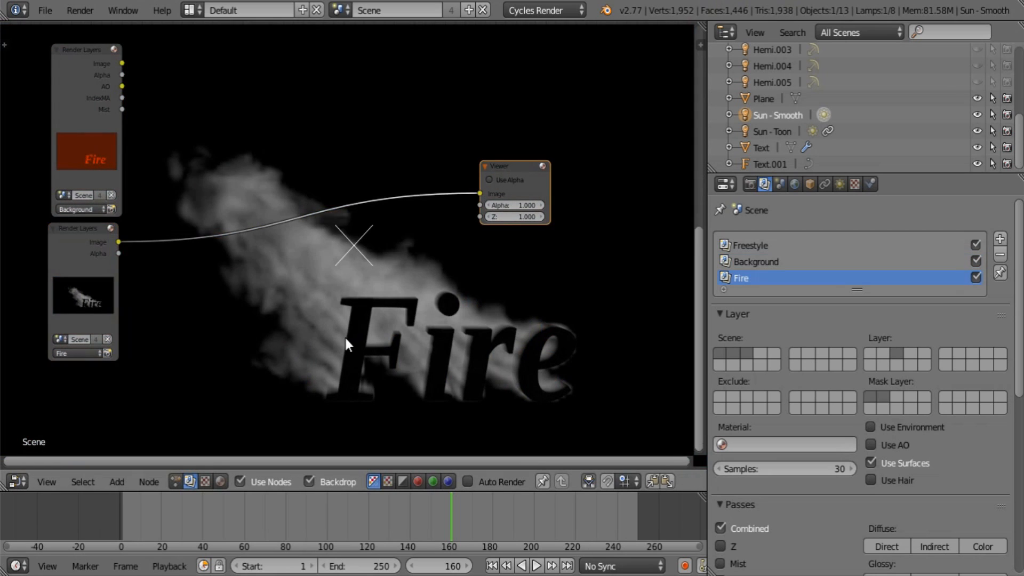
- Insert a ColorRamp node between the Fire layer and the Viewer, and set its interpolation to Constant
key(shift+a)
mouse_move(334, 355)
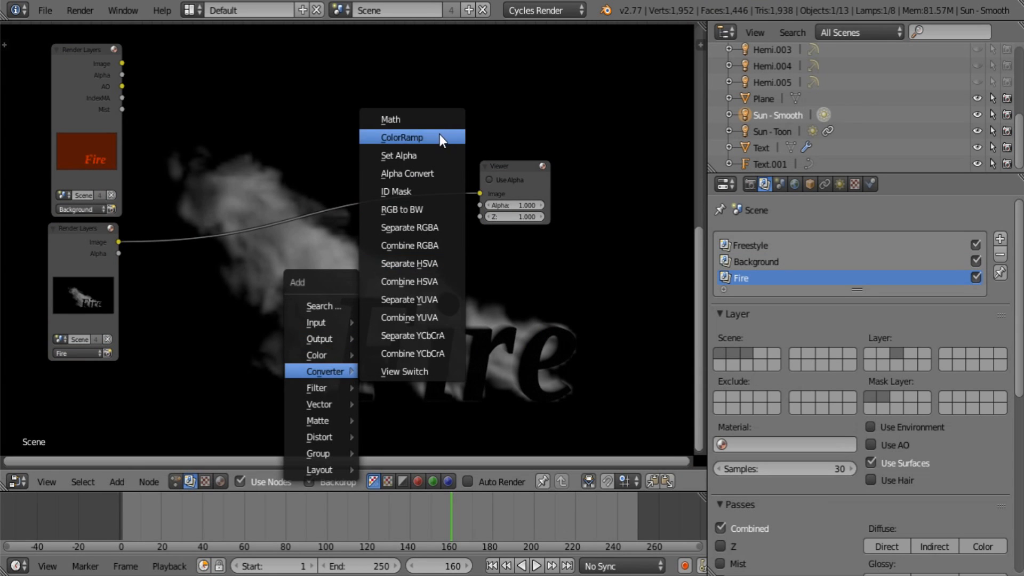
click(439, 134)
click(315, 176)
click(385, 221)
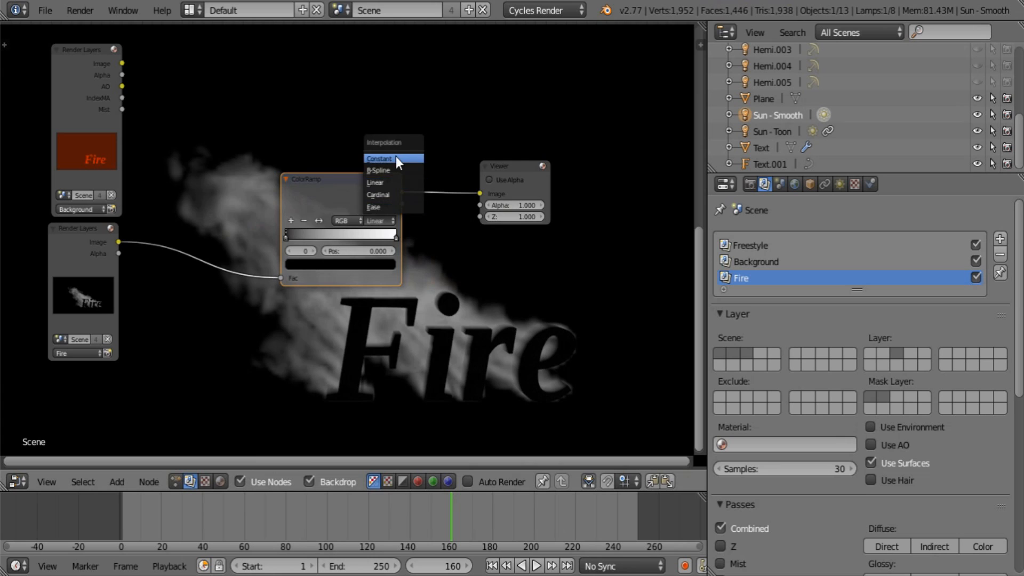
click(396, 157)
- Move the ColorRamp's white stop to position 0.200 and recolour it a saturated orange
scroll(398, 288, up, 2)
drag(472, 282, 339, 283)
click(344, 319)
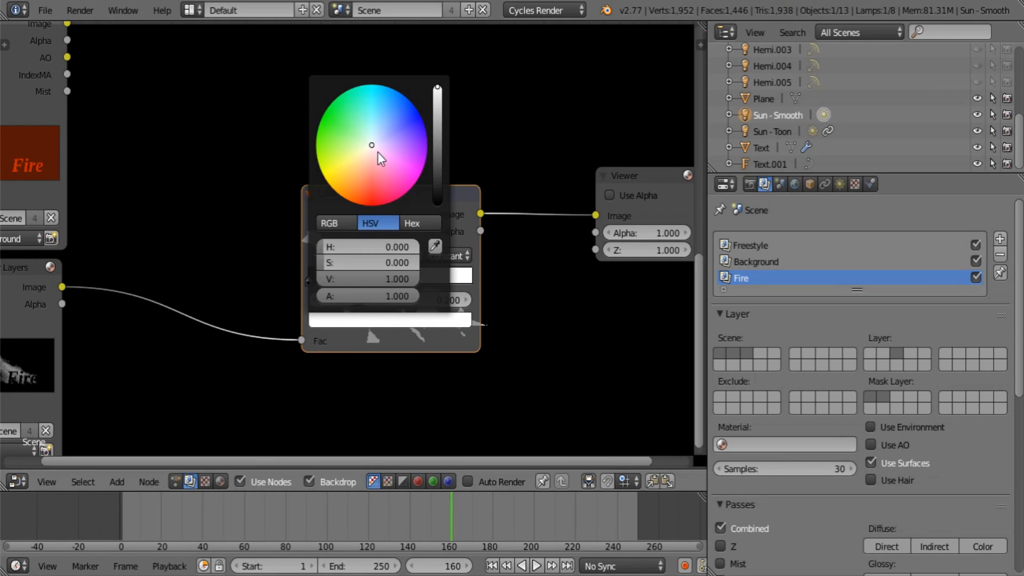
drag(378, 152, 358, 179)
middle_drag(464, 221, 310, 198)
click(218, 268)
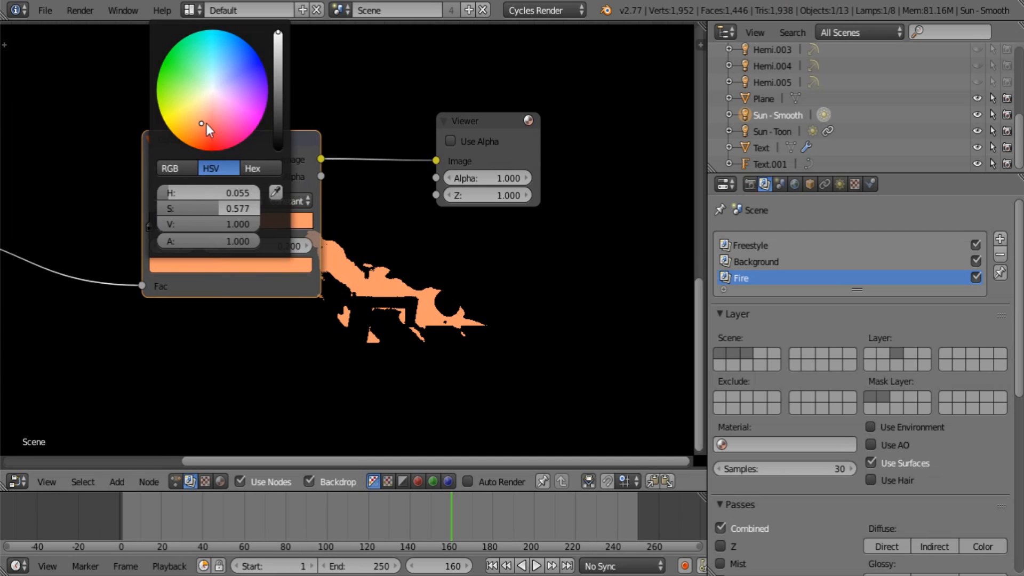
drag(207, 124, 190, 145)
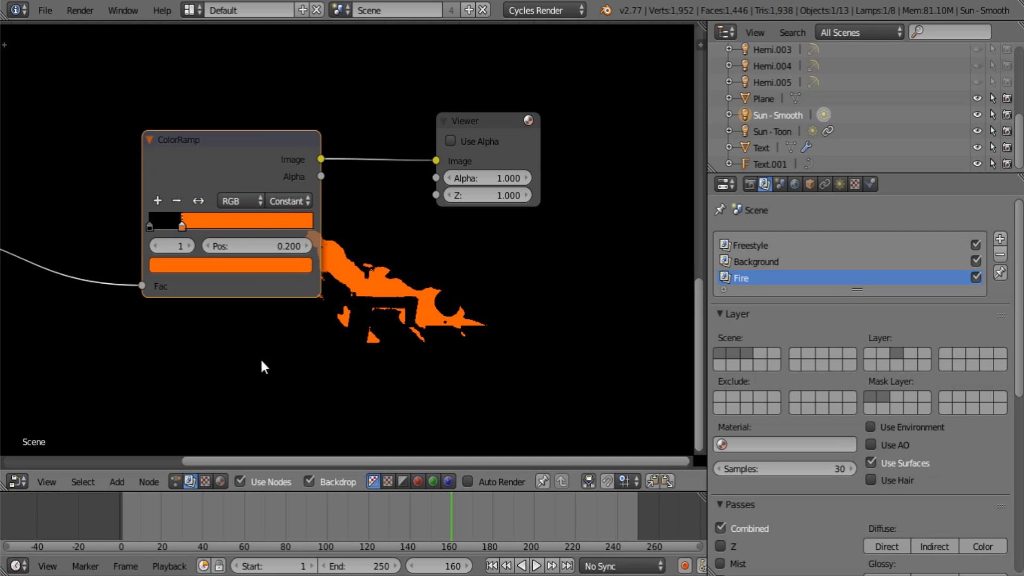
- Add a ColorRamp stop at position 0.100, sample the existing orange for it, and shift its colour to a redder orange
click(158, 201)
click(213, 265)
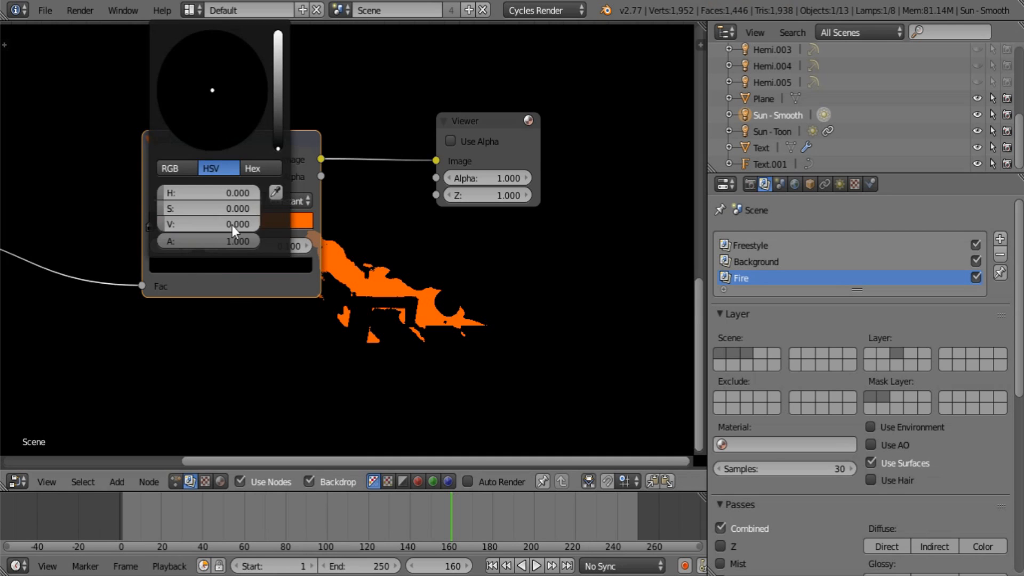
click(279, 193)
click(270, 217)
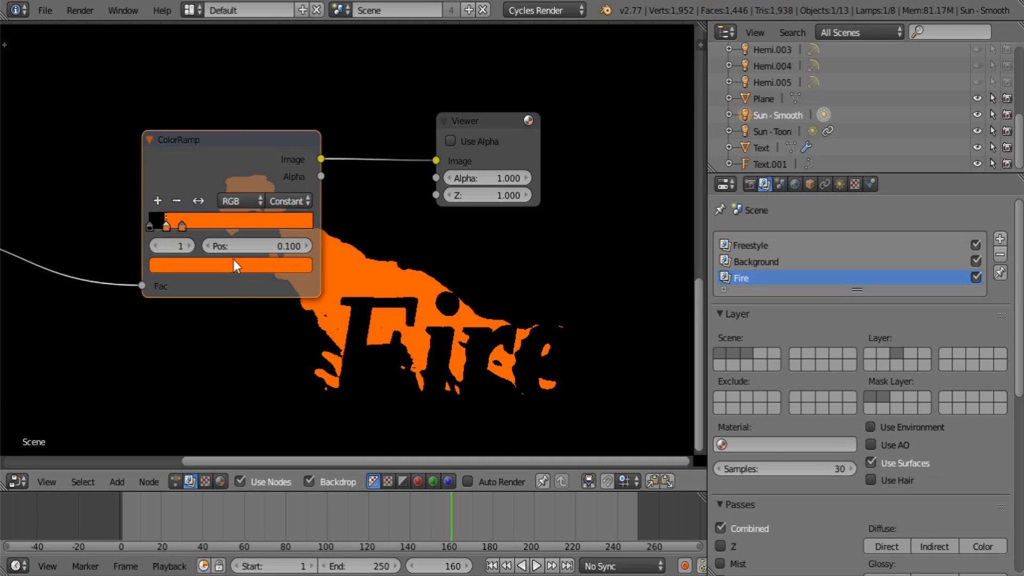
click(233, 262)
mouse_move(188, 143)
mouse_down()
mouse_move(196, 150)
mouse_move(183, 142)
mouse_up()
- Recolour the ColorRamp stop at 0.200 a yellower orange and move the Viewer node farther from the ramp
click(183, 224)
click(201, 264)
middle_drag(392, 329, 267, 418)
drag(339, 207, 504, 202)
middle_drag(256, 212, 369, 198)
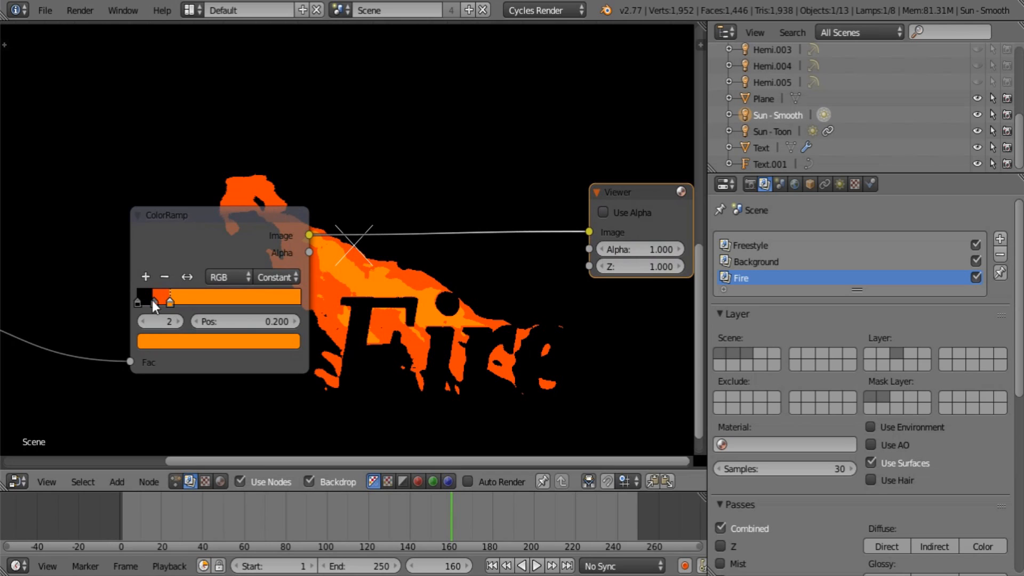
- Move the red-orange ColorRamp stop to position 0.055 to widen the flame area
drag(152, 299, 146, 302)
middle_drag(146, 301, 219, 383)
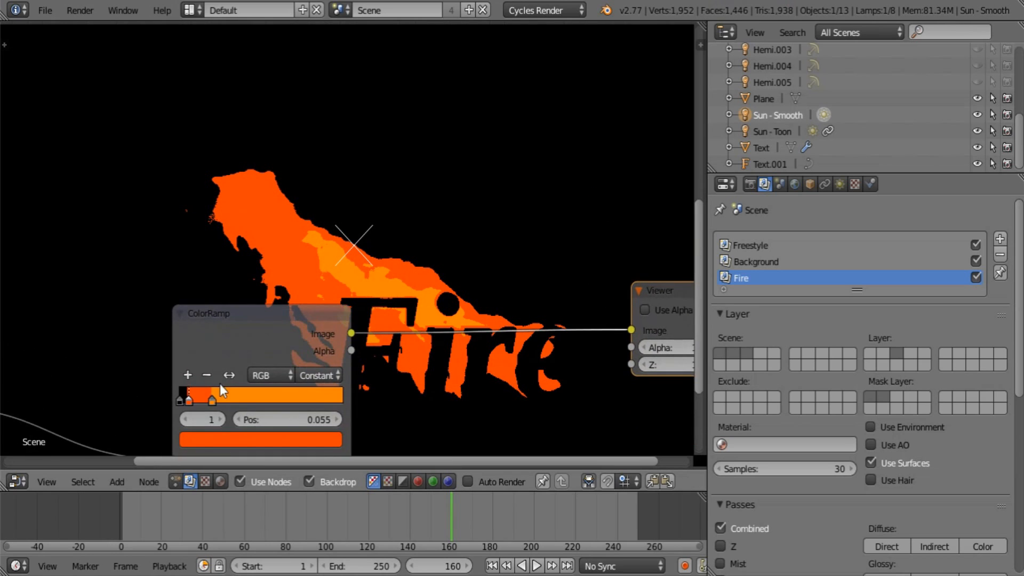
drag(188, 396, 187, 398)
middle_drag(222, 354, 379, 154)
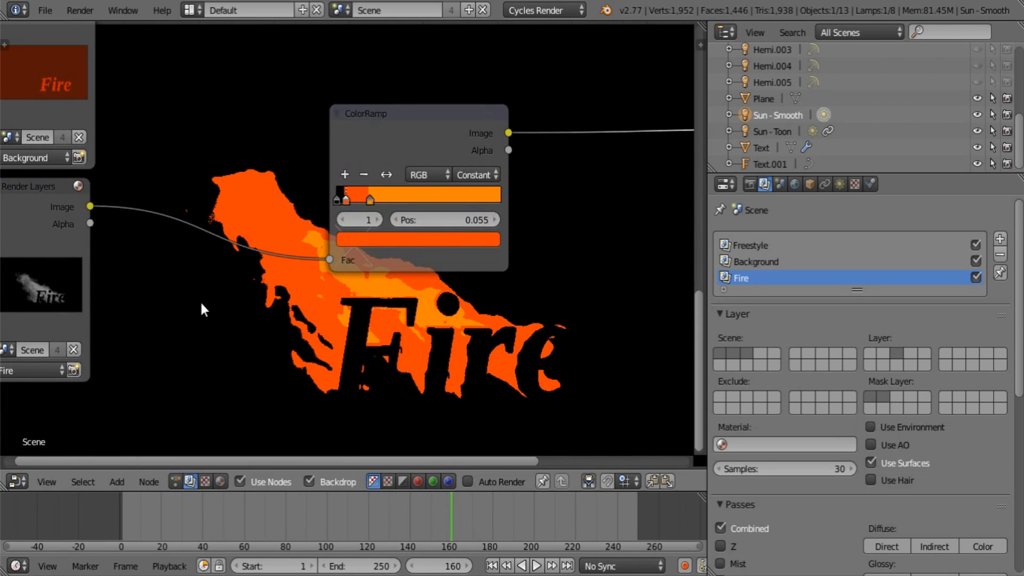
- Insert a Blur filter node on the link between the Fire Render Layers node and the ColorRamp
key(shift+a)
mouse_move(198, 318)
click(232, 319)
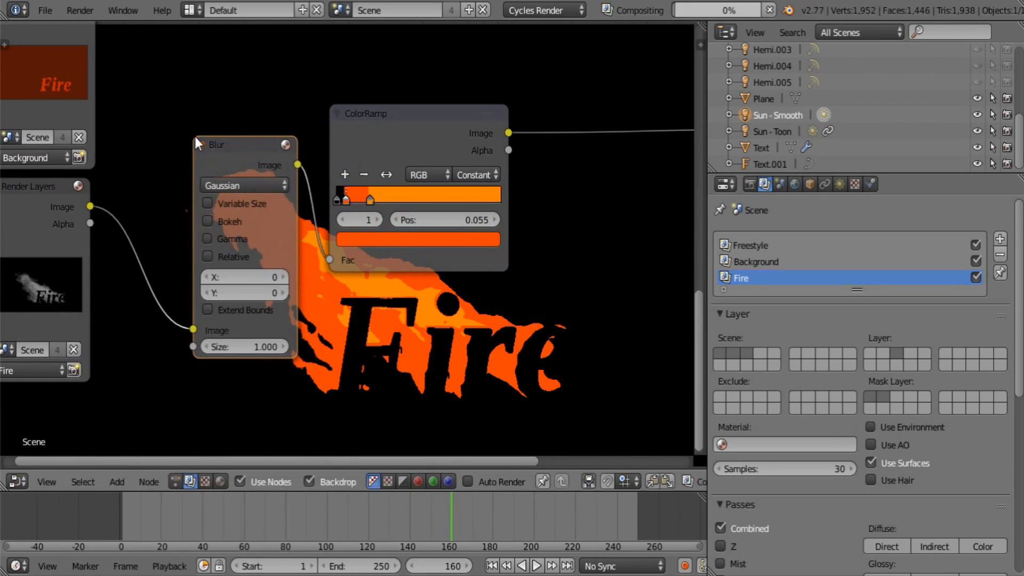
click(194, 135)
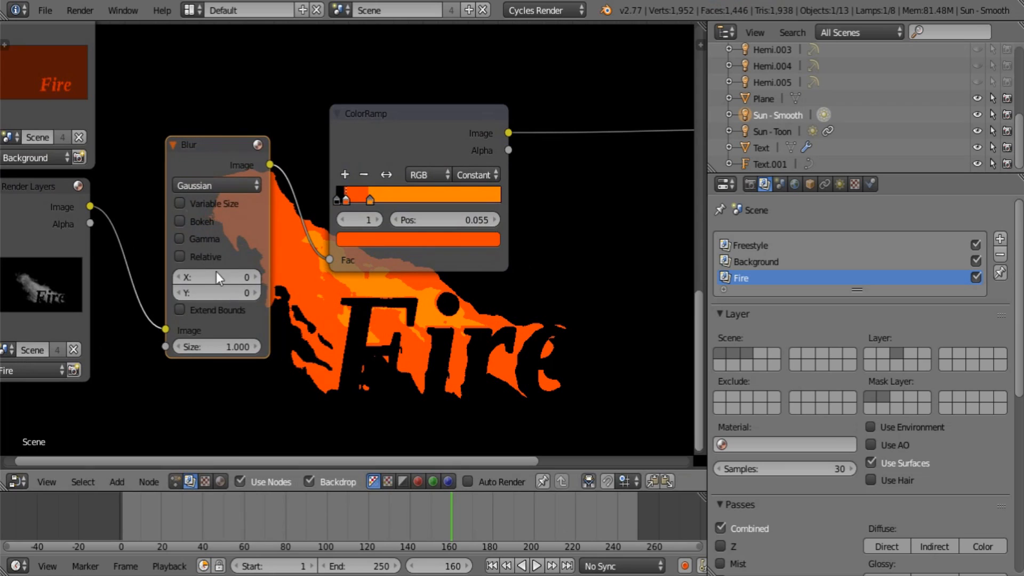
- Set the Blur node to Fast Gaussian with Relative sizing and Y aspect correction
click(216, 186)
click(213, 76)
click(203, 202)
click(217, 241)
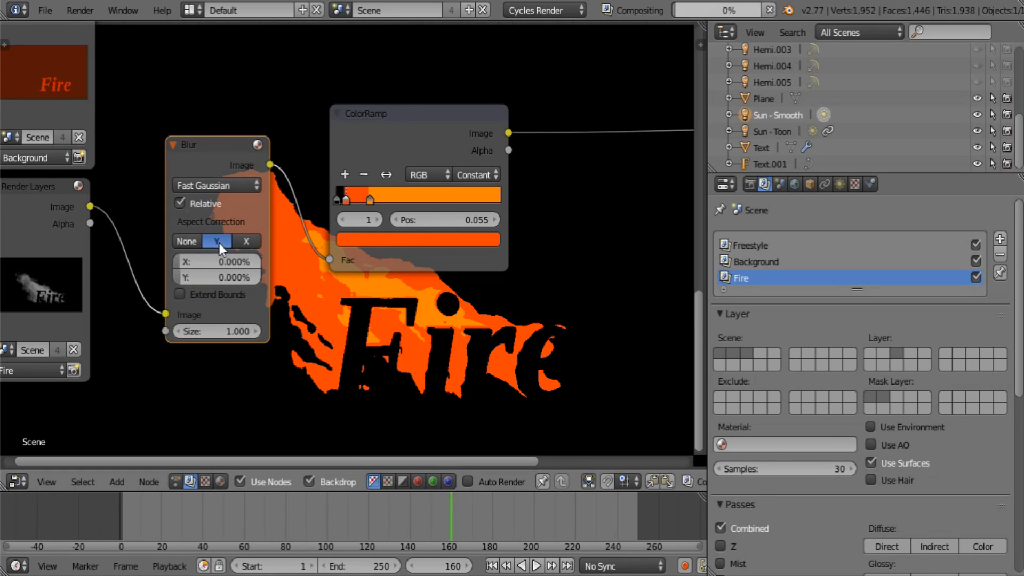
- Set the Blur node's X and Y amounts to 1% and its Size to 0.25
click(216, 261)
text(1)
key(Return)
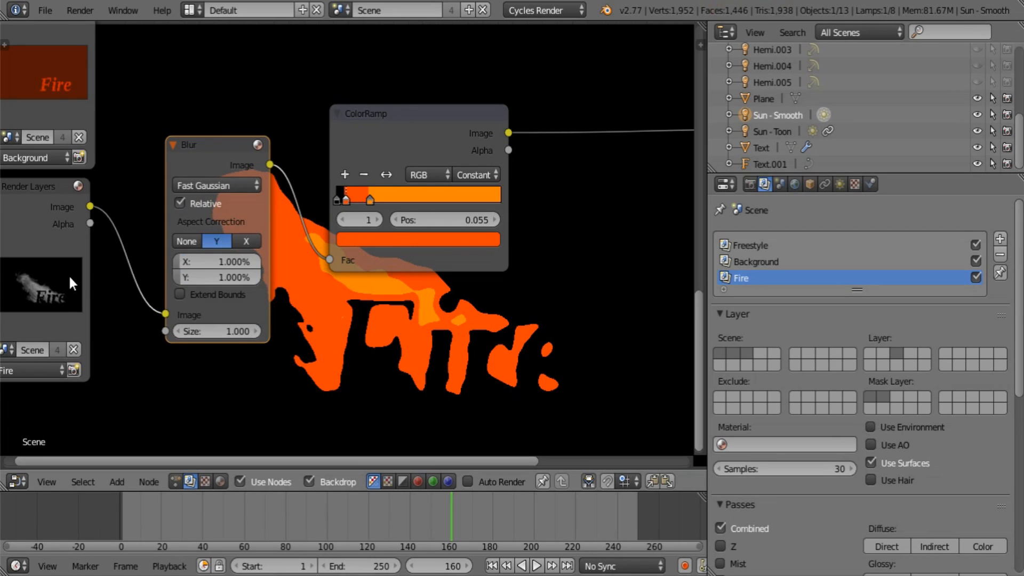
click(224, 330)
text(.25)
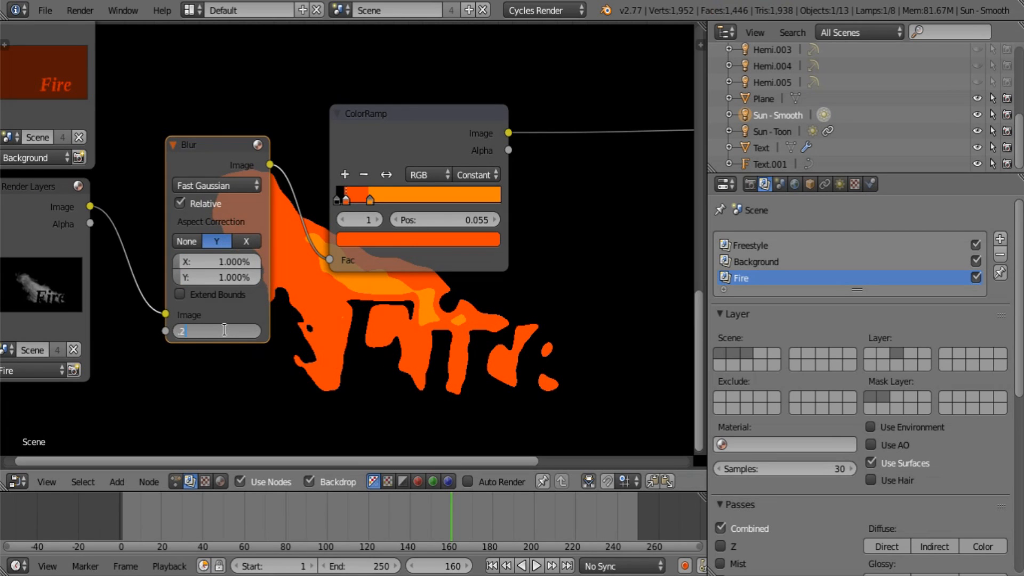
key(Return)
middle_drag(401, 410, 343, 308)
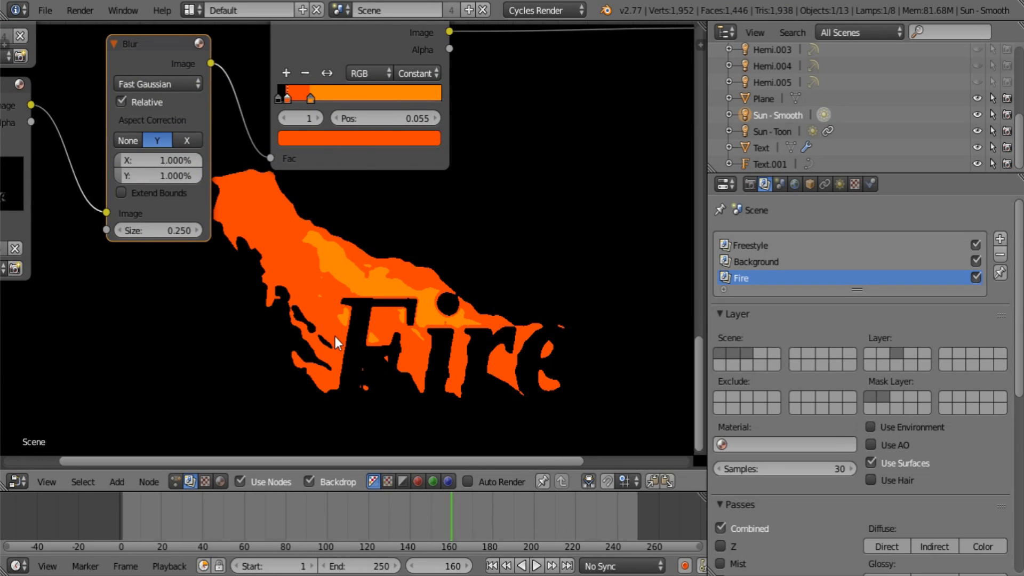
- Reduce the Blur node's X and Y amounts to 0.5% and inspect the flame edges in the backdrop
middle_drag(219, 141, 255, 203)
click(188, 219)
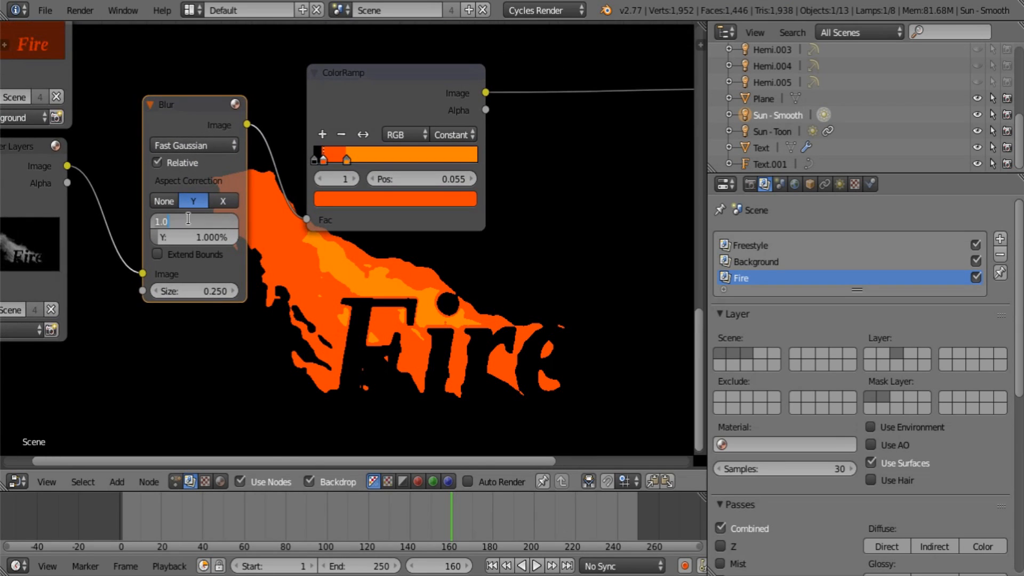
text(.5)
key(Return)
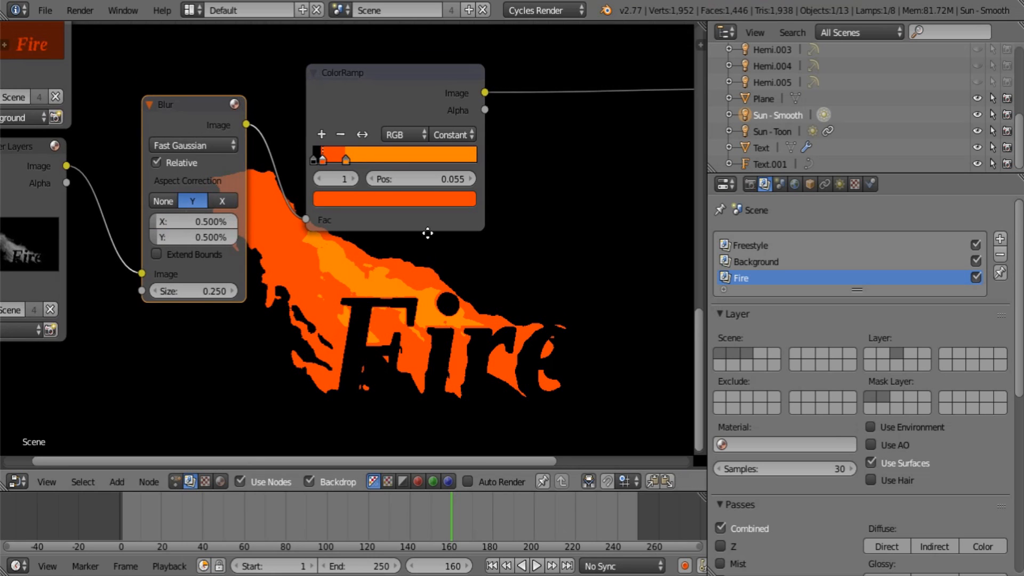
middle_drag(246, 251, 253, 306)
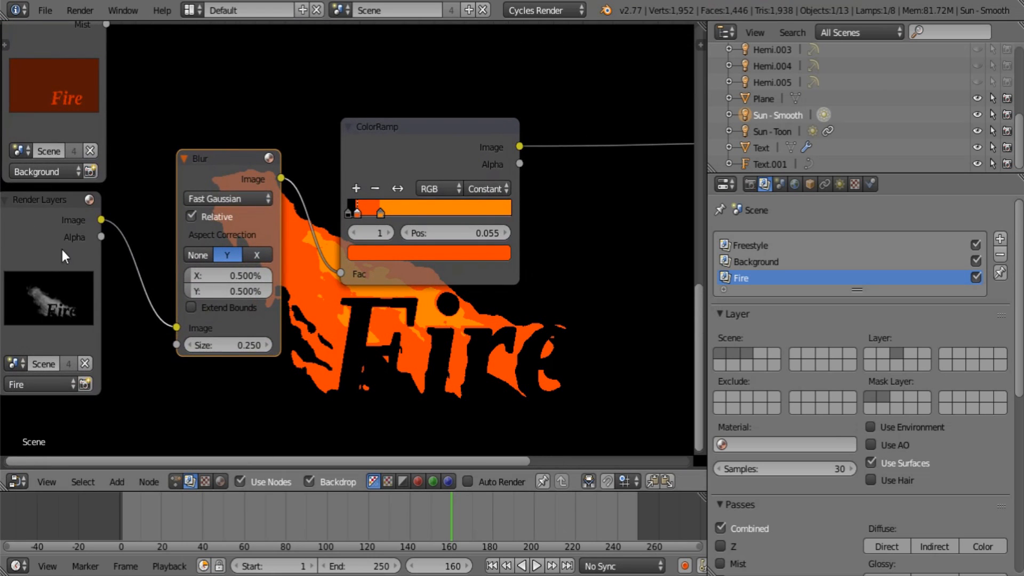
middle_drag(553, 231, 417, 121)
middle_drag(526, 141, 503, 82)
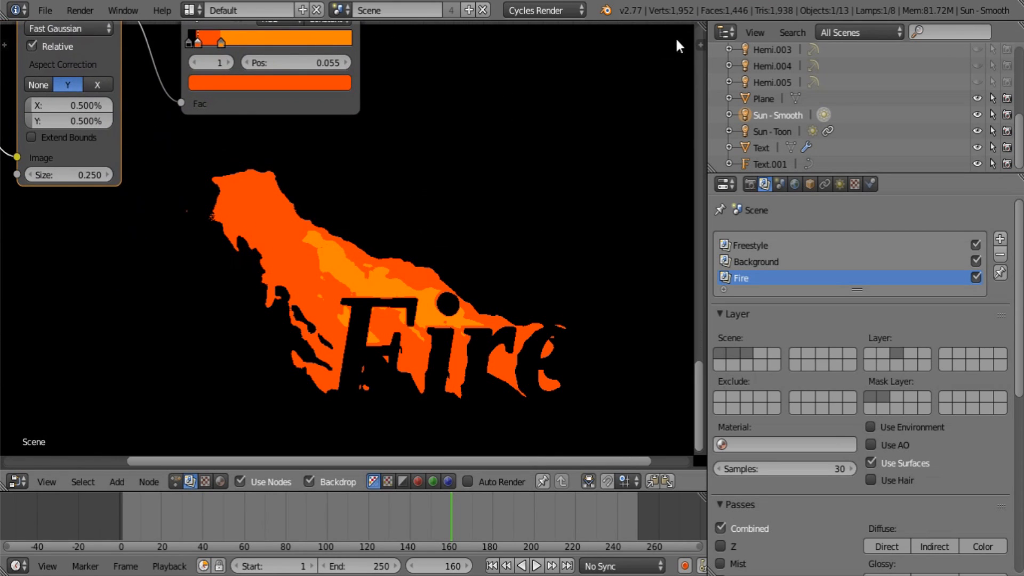
- Split the node editor in two and show the Fire domain's material nodes in the new half
drag(699, 26, 389, 106)
click(412, 481)
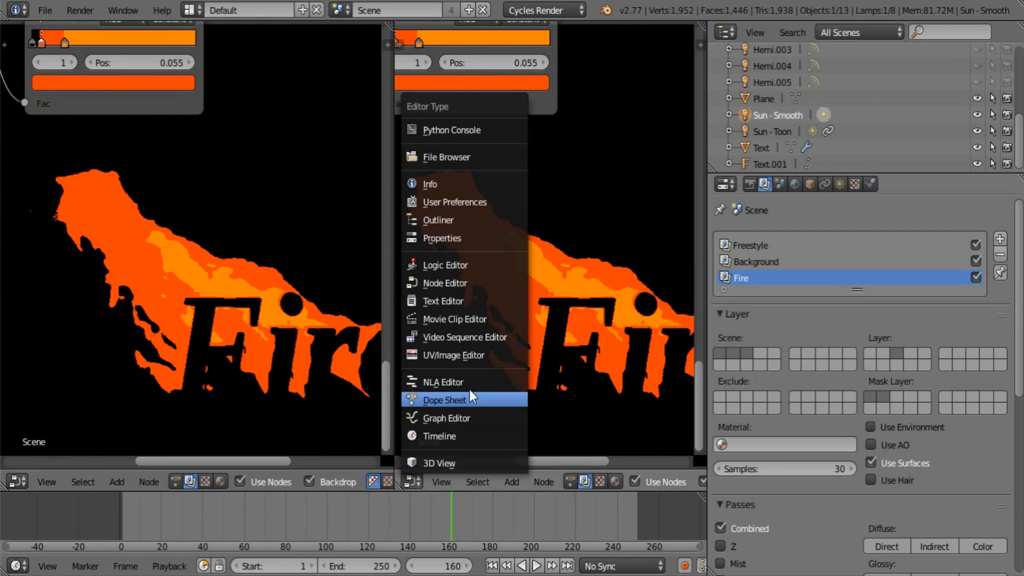
click(616, 482)
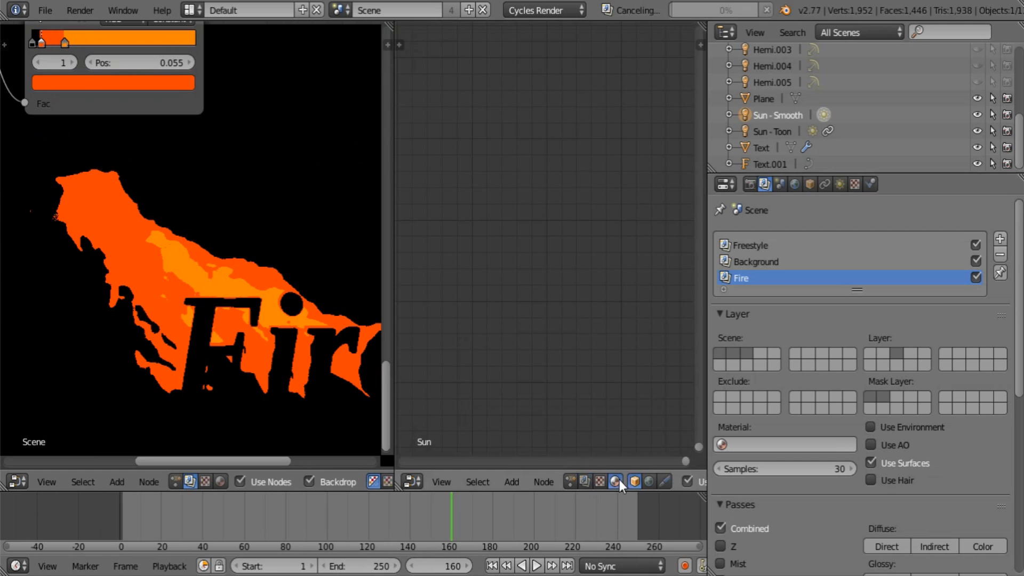
scroll(778, 144, up, 5)
click(771, 134)
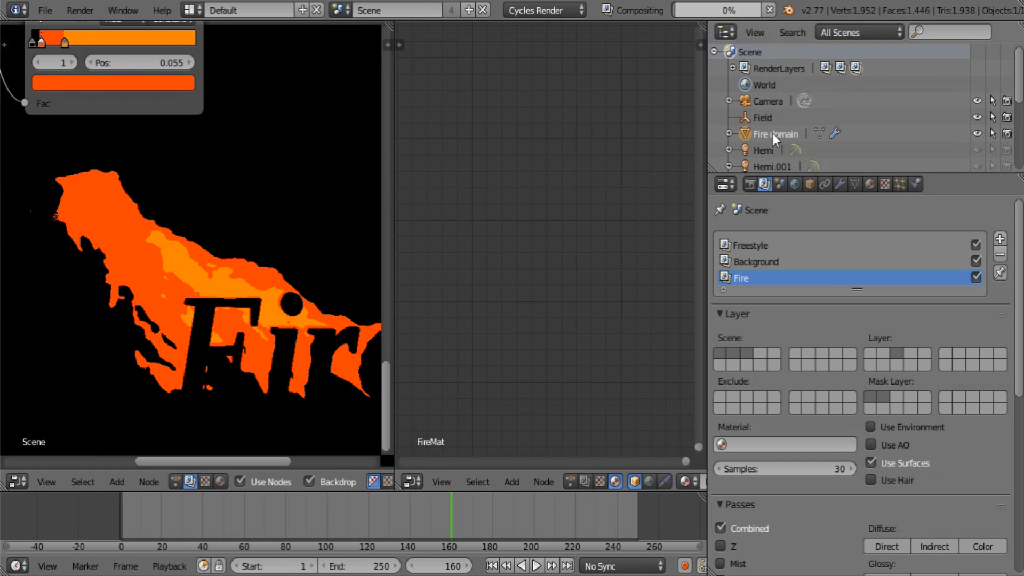
key(Home)
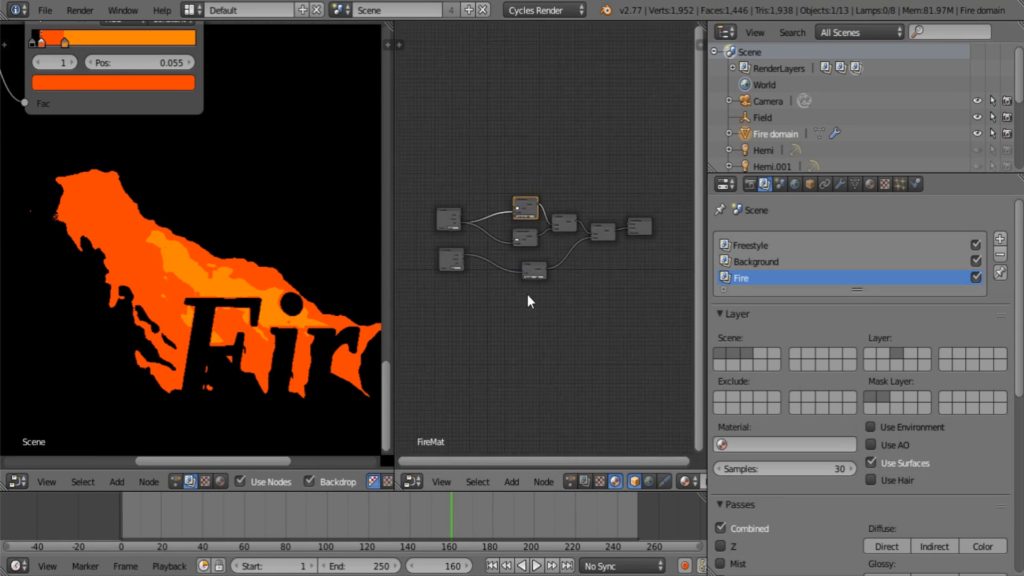
- Insert a Math node set to Multiply on the link from the Density attribute's Fac to the Volume Scatter's Density
scroll(560, 320, up, 4)
scroll(502, 330, up, 4)
middle_drag(472, 293, 574, 311)
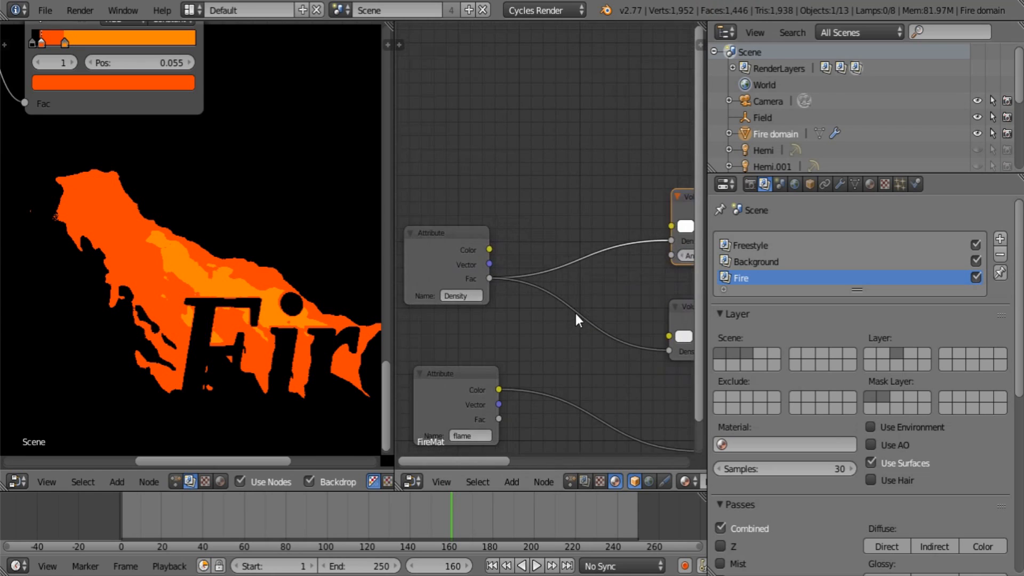
key(a)
key(shift+a)
mouse_move(545, 265)
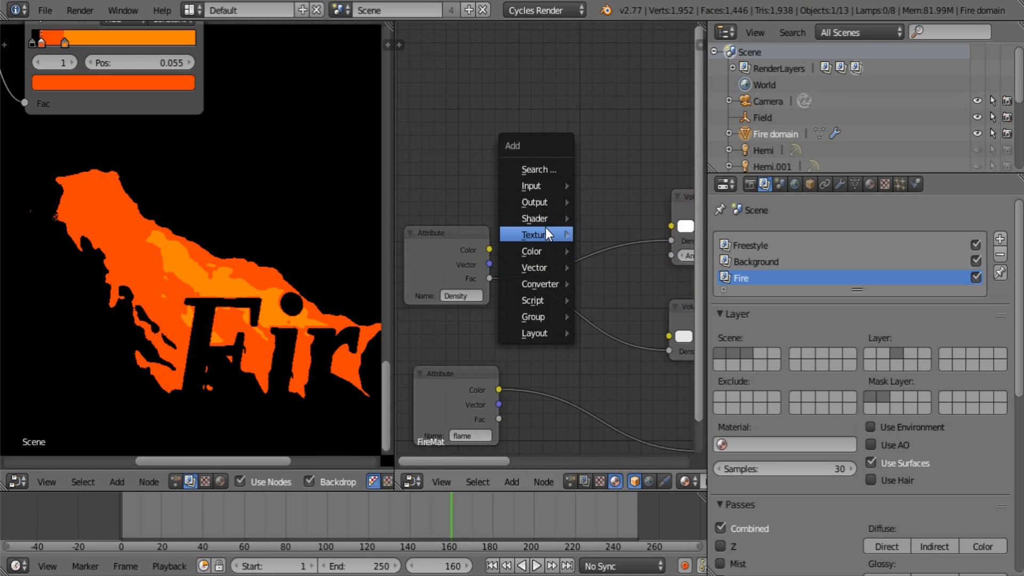
mouse_move(547, 235)
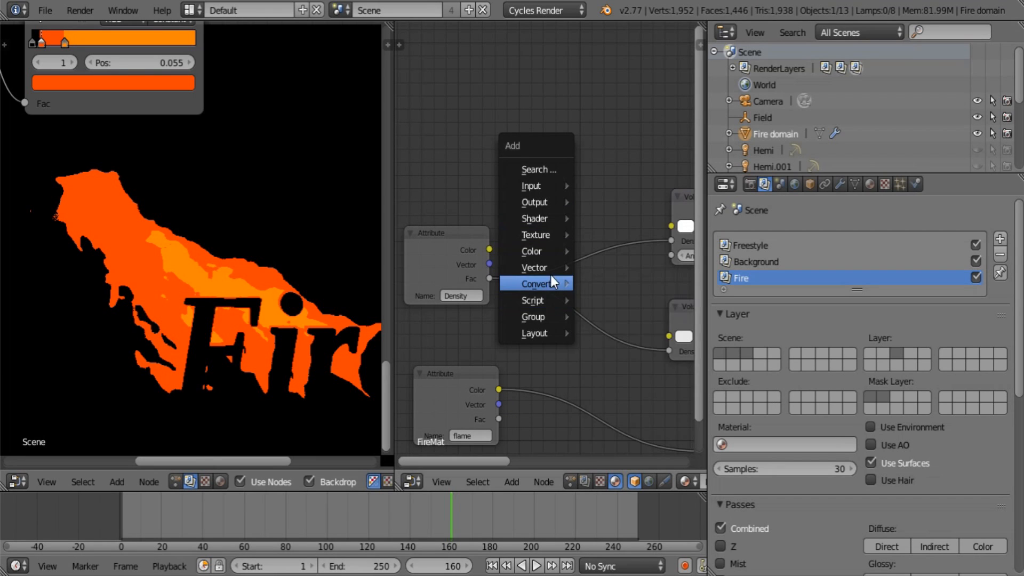
click(599, 286)
click(567, 194)
click(586, 211)
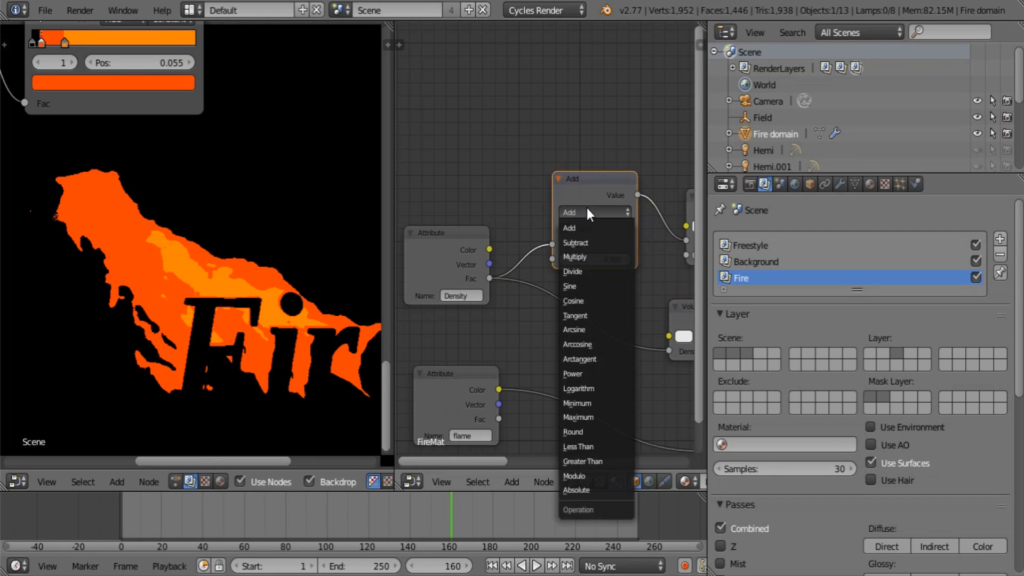
click(587, 246)
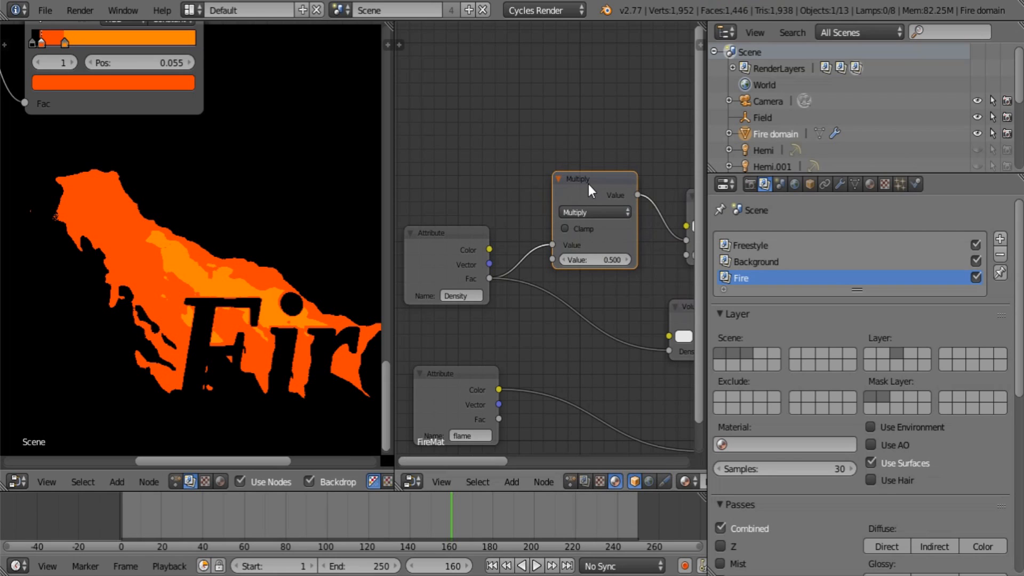
- Feed the Density attribute's Fac into the Multiply node's second value and its output into the Volume Absorption's Density, shifting that shader slightly
click(590, 256)
key(Escape)
drag(489, 278, 552, 259)
middle_drag(644, 281, 489, 261)
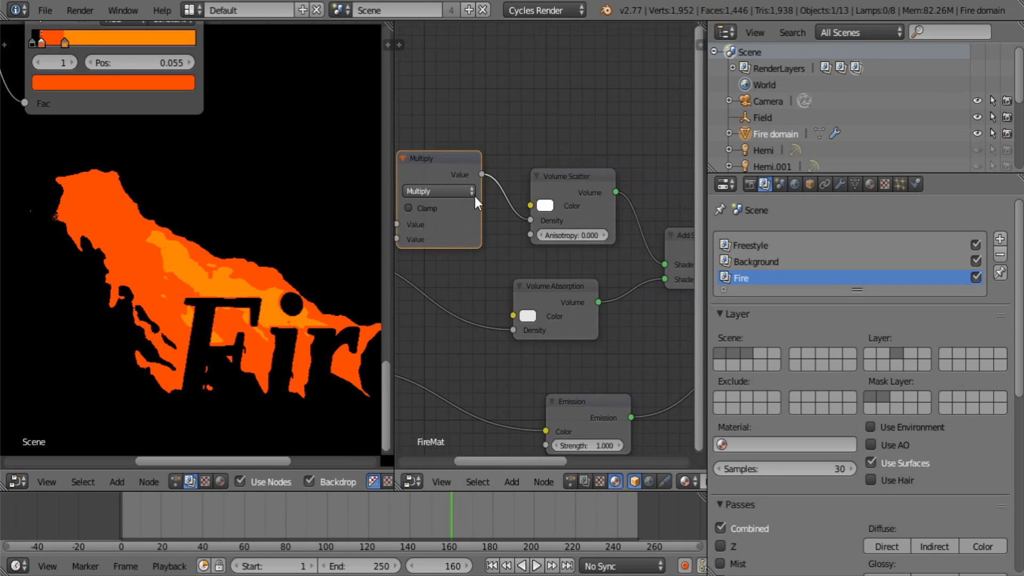
drag(482, 175, 514, 331)
drag(564, 298, 590, 287)
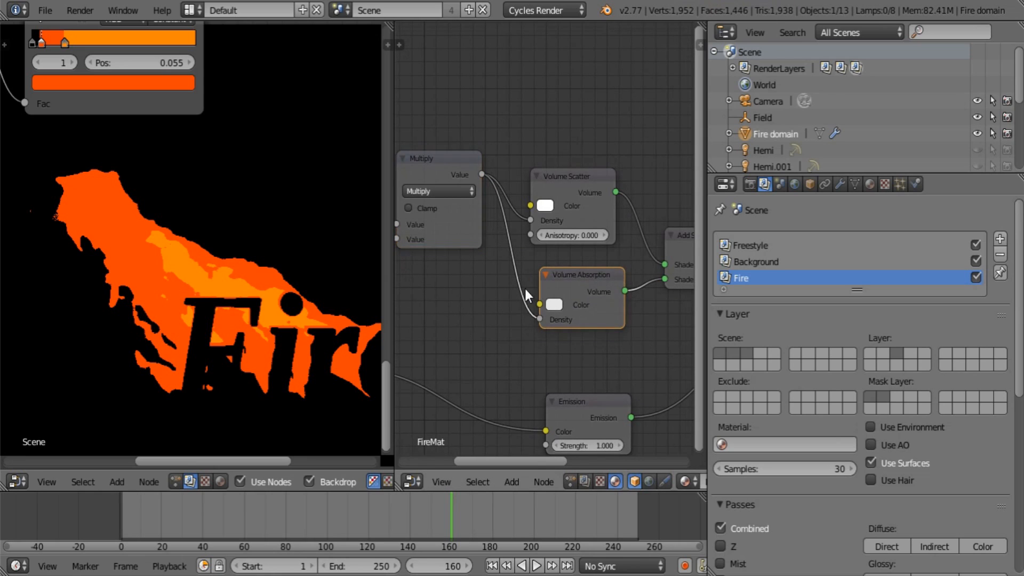
middle_drag(525, 289, 566, 313)
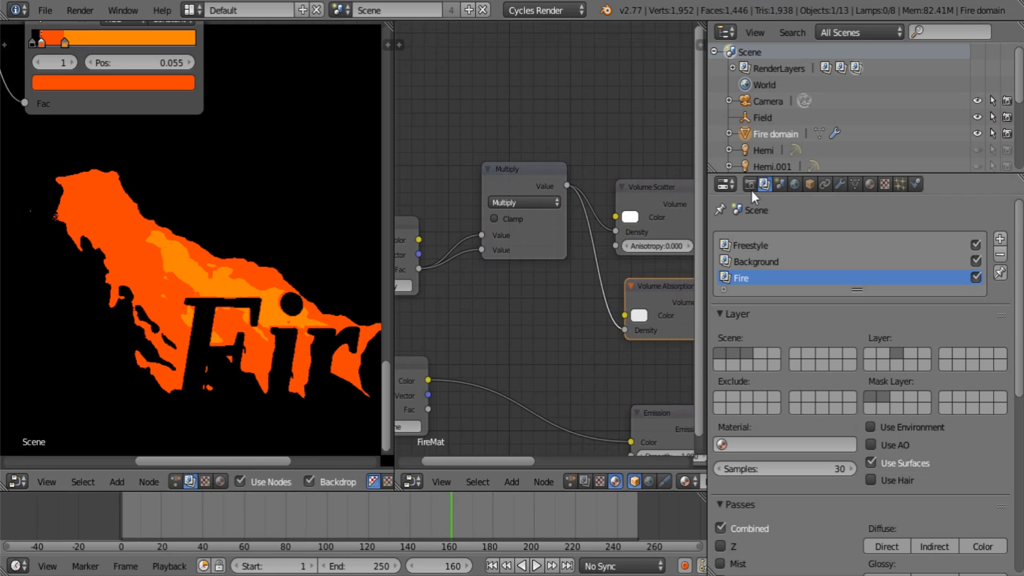
- Limit rendering to the selected layer only and re-render the Fire layer from its Render Layers node
click(1000, 272)
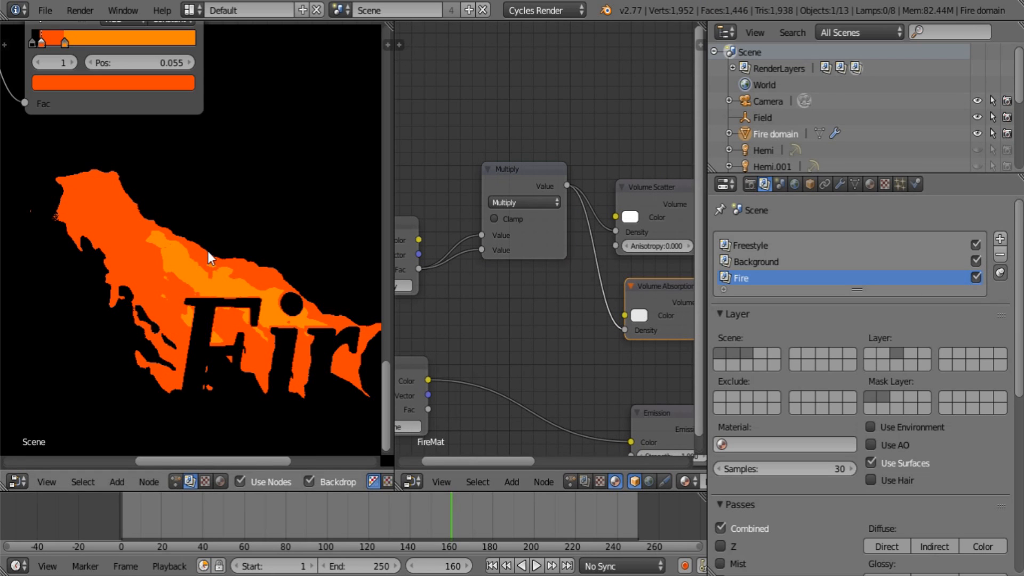
middle_drag(80, 153, 392, 205)
middle_drag(196, 191, 261, 197)
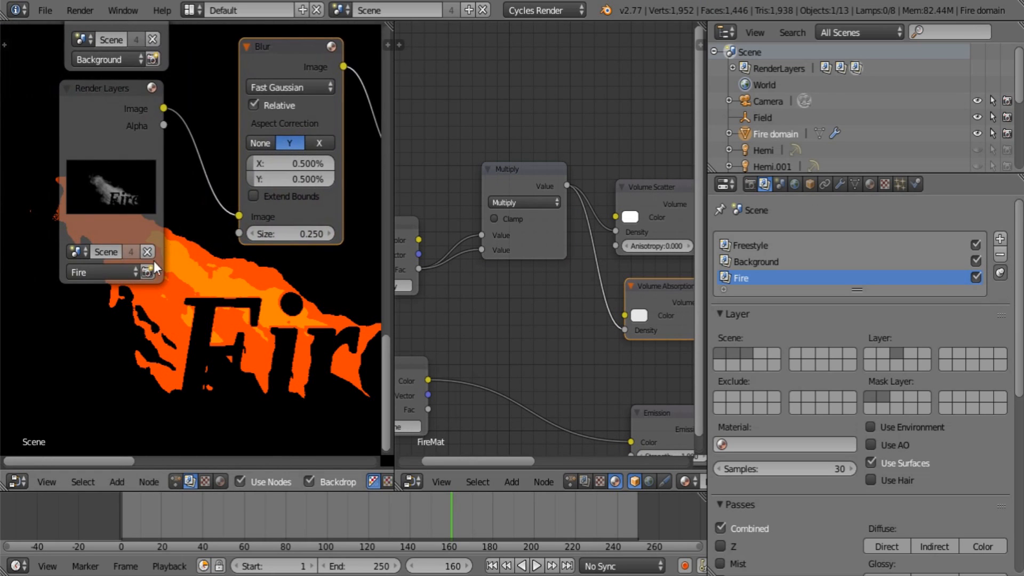
click(150, 272)
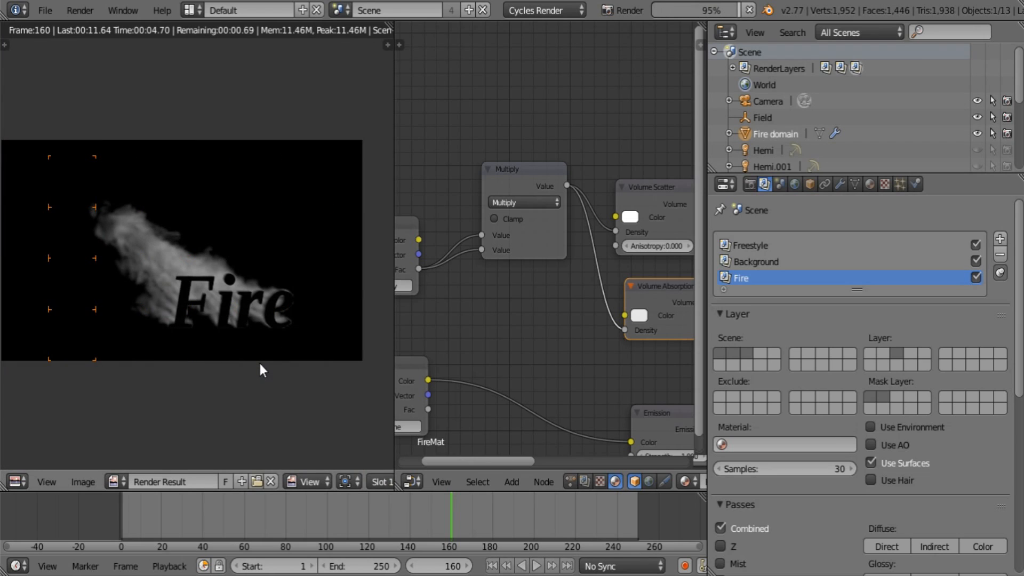
- Switch the render view back to the compositing nodes and merge it with the material node area into one editor
click(16, 481)
click(61, 284)
middle_drag(197, 328, 175, 357)
middle_drag(171, 261, 178, 343)
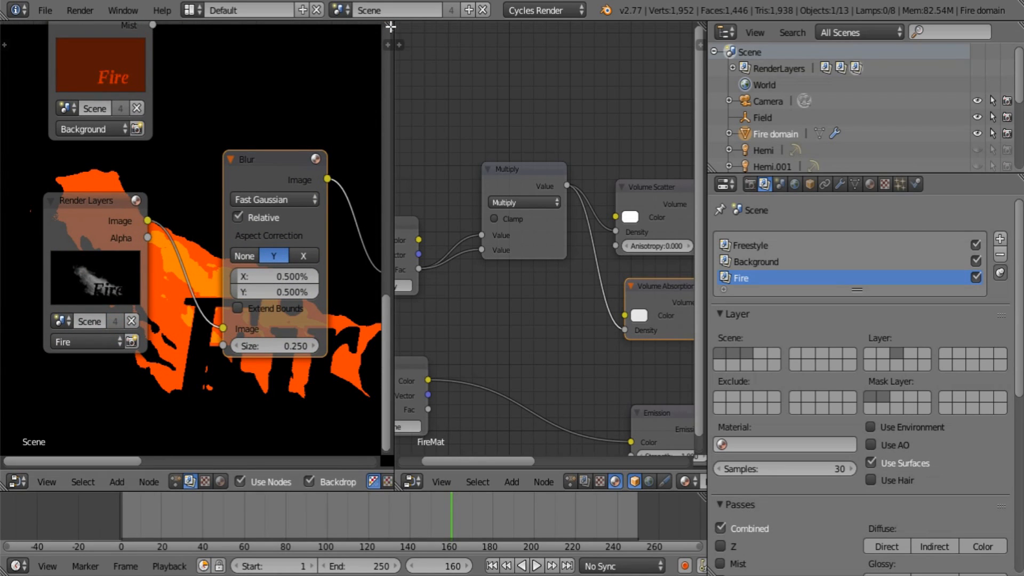
drag(390, 27, 529, 169)
middle_drag(529, 170, 227, 308)
middle_drag(482, 314, 370, 344)
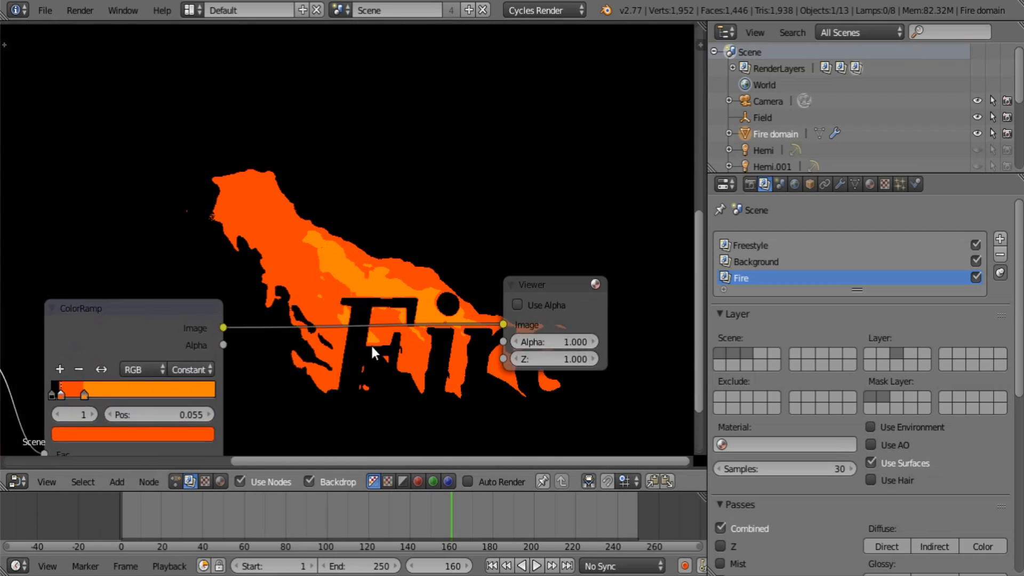
- Move the Viewer node further away from the ColorRamp and nudge the ColorRamp to make room for more nodes
scroll(370, 344, down, 5)
drag(472, 265, 552, 247)
key(a)
middle_drag(326, 341, 421, 279)
mouse_move(374, 353)
middle_down()
mouse_move(443, 273)
mouse_move(371, 341)
middle_up()
drag(273, 225, 269, 243)
middle_drag(360, 287, 371, 382)
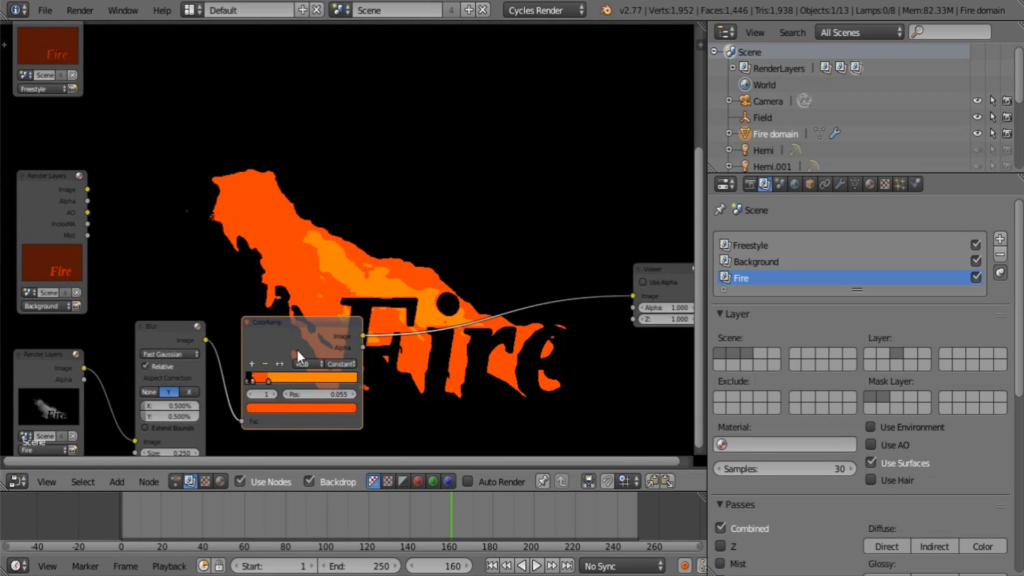
- Duplicate the ColorRamp, place the copy above the original and connect the Blur node's image to its Fac
key(shift+d)
click(280, 312)
scroll(315, 283, up, 3)
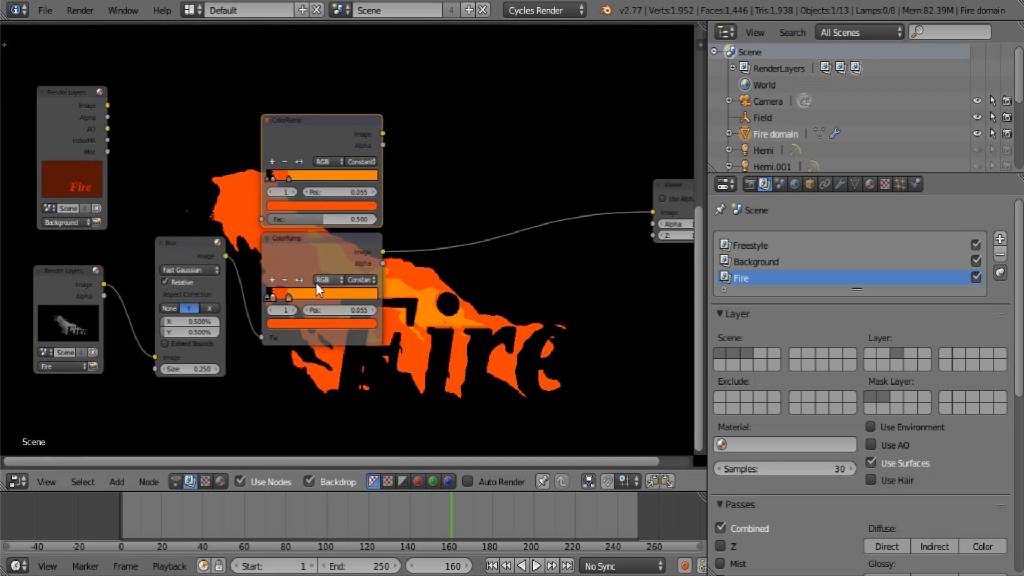
drag(167, 264, 221, 210)
middle_drag(251, 183, 260, 296)
- Delete the 0.200 stop from the duplicated ColorRamp and change its 0.055 stop to white
click(261, 276)
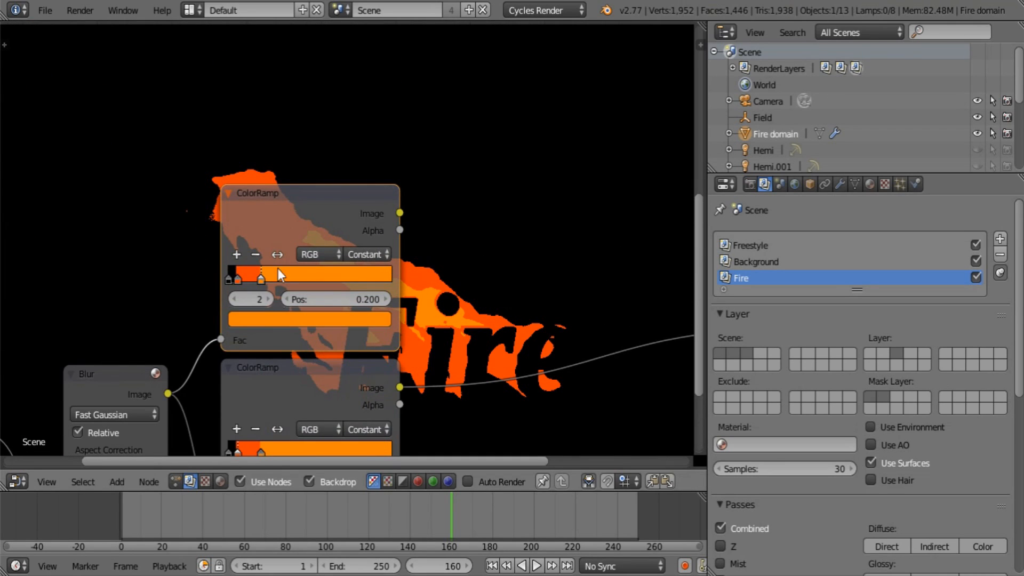
click(256, 255)
click(282, 319)
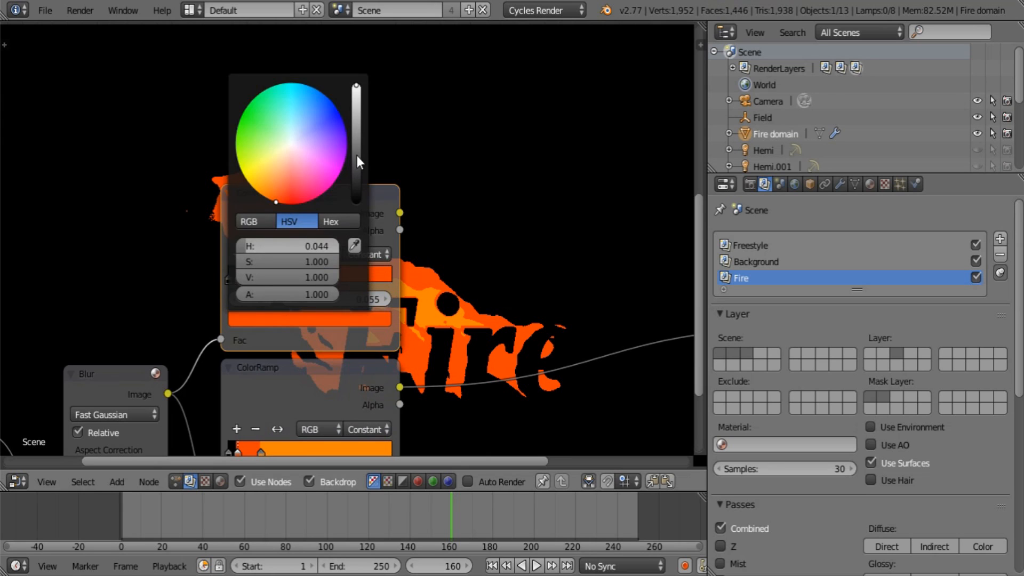
drag(357, 155, 356, 84)
drag(302, 260, 243, 260)
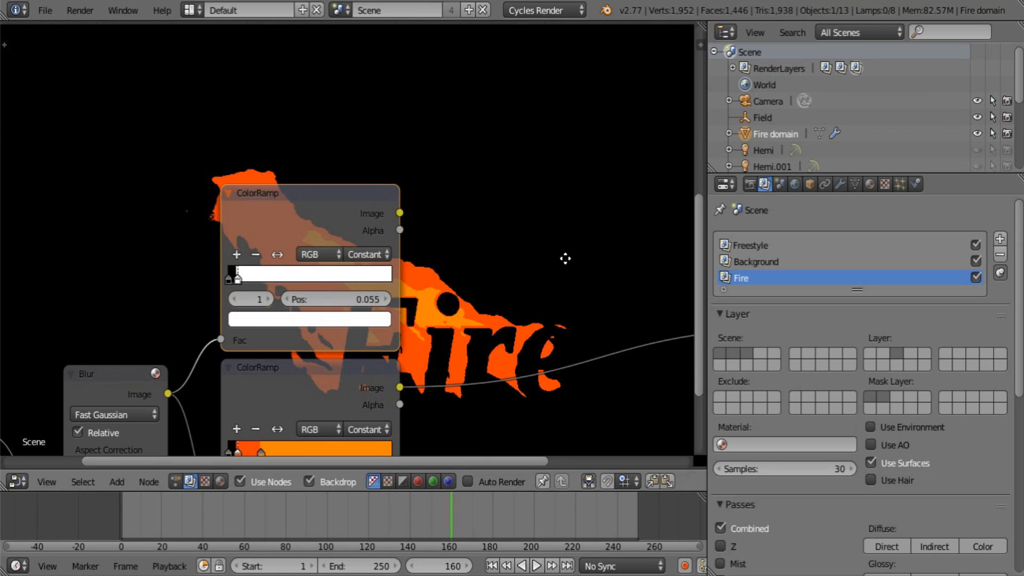
- Add a Mix node with the white ColorRamp driving its Fac and the orange ColorRamp connected to an Image input
middle_drag(565, 259, 411, 268)
key(shift+a)
mouse_move(372, 146)
click(422, 156)
click(443, 149)
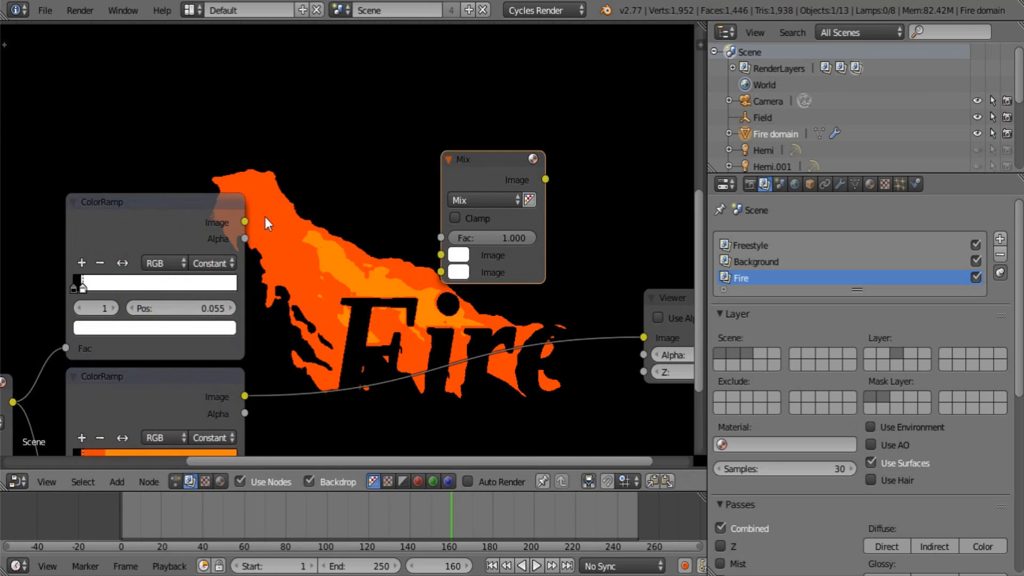
drag(244, 221, 440, 238)
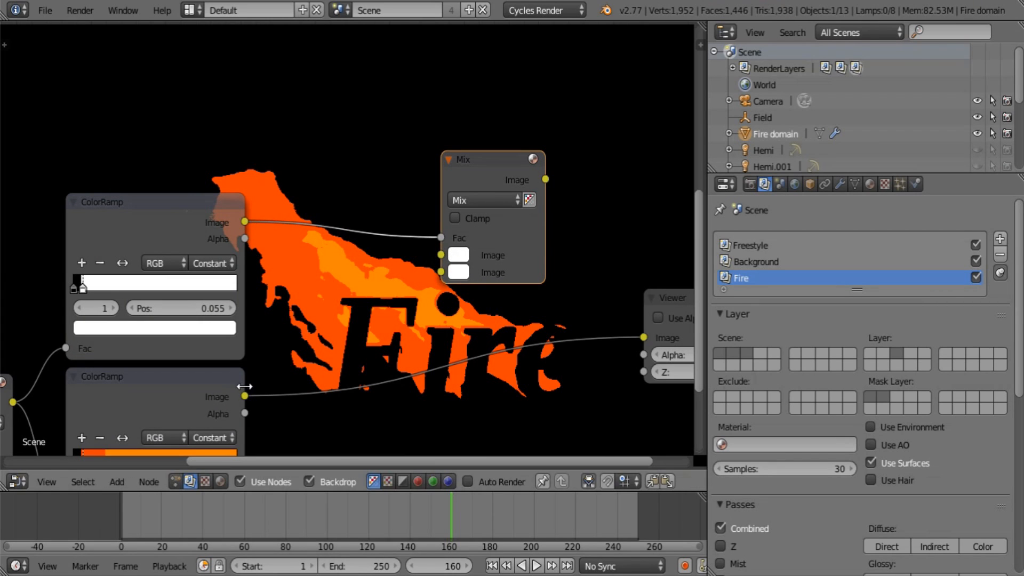
drag(245, 396, 441, 255)
- Wire the Background layer's image into the Mix node's first Image input, the orange ColorRamp into the second, and the result into the Viewer
middle_drag(385, 331, 621, 361)
scroll(622, 361, down, 3)
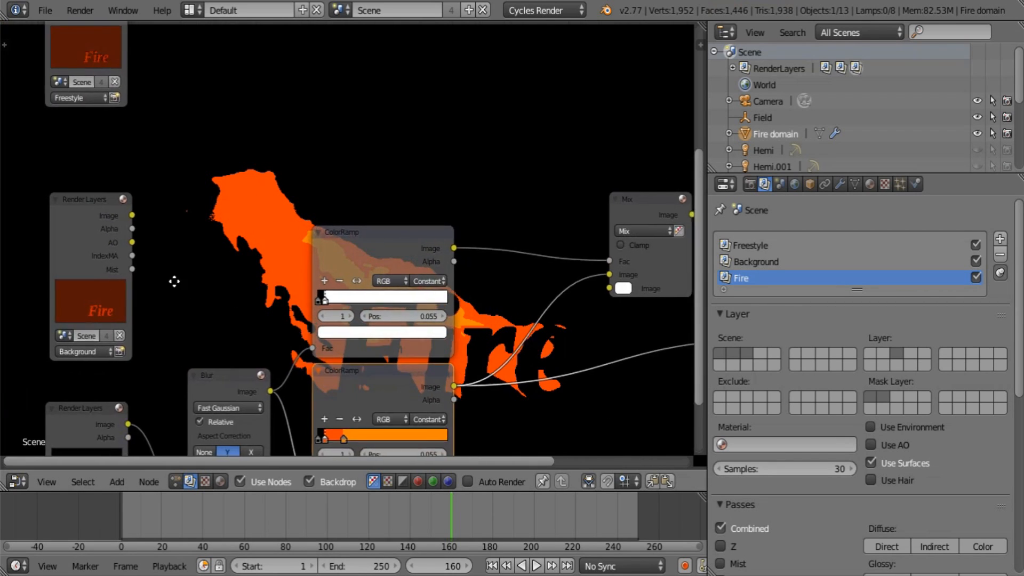
middle_drag(174, 281, 142, 290)
scroll(149, 294, down, 4)
middle_drag(143, 232, 142, 241)
scroll(204, 287, up, 2)
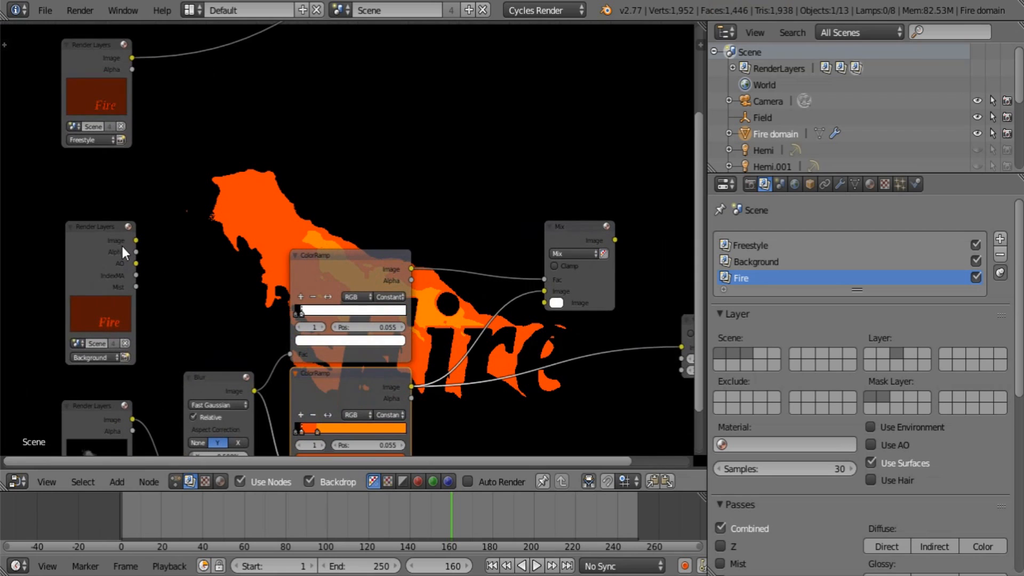
key(shift+a)
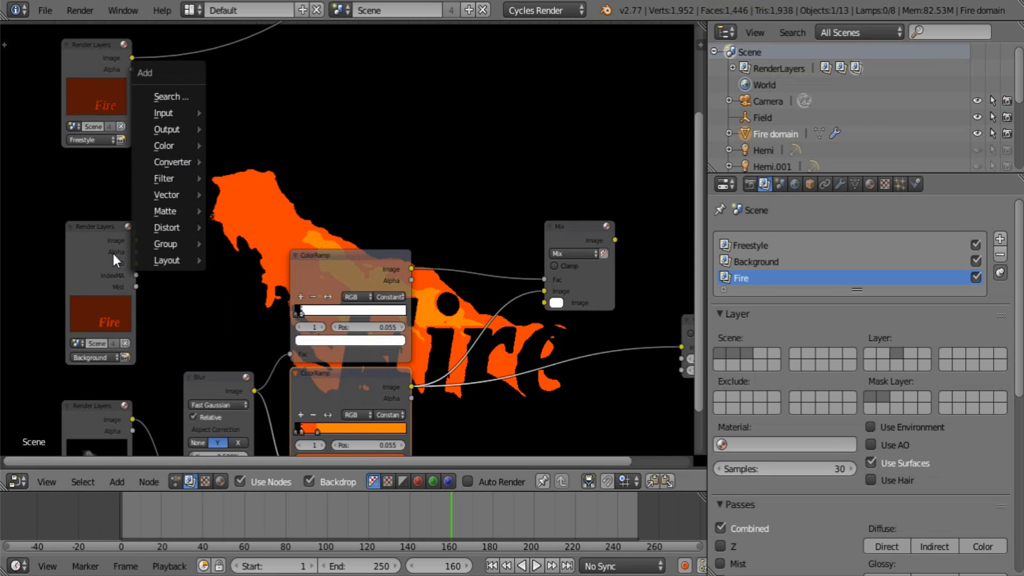
drag(136, 241, 544, 302)
middle_drag(557, 265, 369, 242)
drag(426, 217, 595, 225)
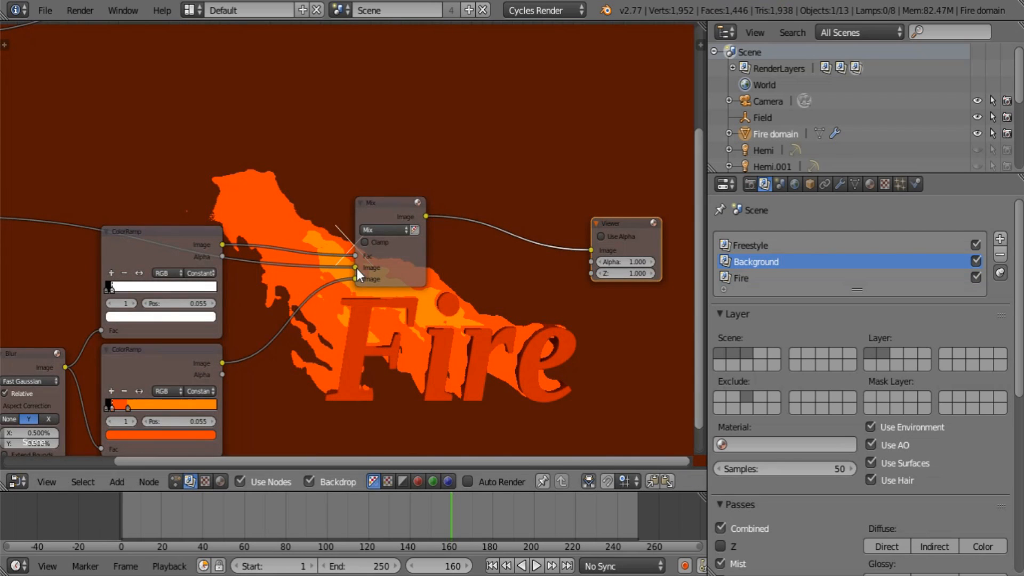
- Move the Viewer and Mix nodes further away from the ColorRamps to open up space
middle_drag(438, 301, 284, 285)
drag(455, 215, 515, 213)
middle_drag(228, 243, 370, 276)
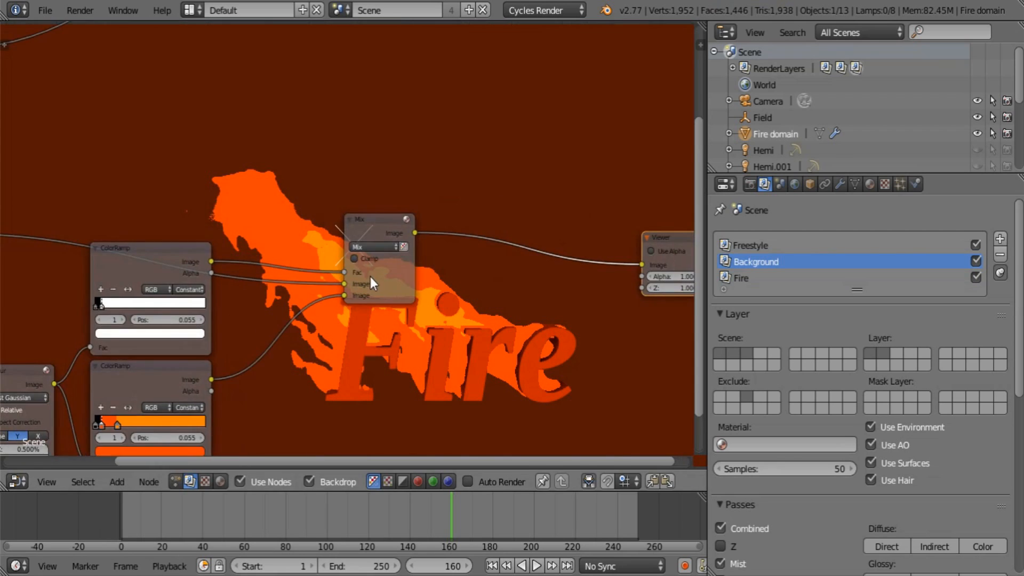
middle_drag(283, 287, 245, 286)
drag(331, 241, 407, 239)
key(Home)
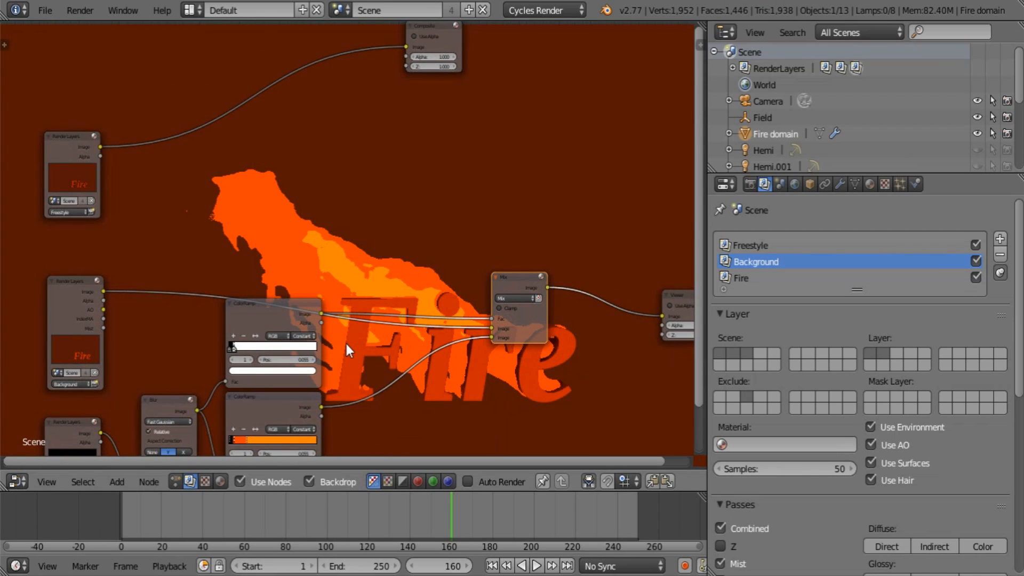
- Add an ID Mask converter node between the Render Layers nodes and the Composite node
middle_drag(342, 311, 383, 369)
middle_drag(269, 294, 265, 285)
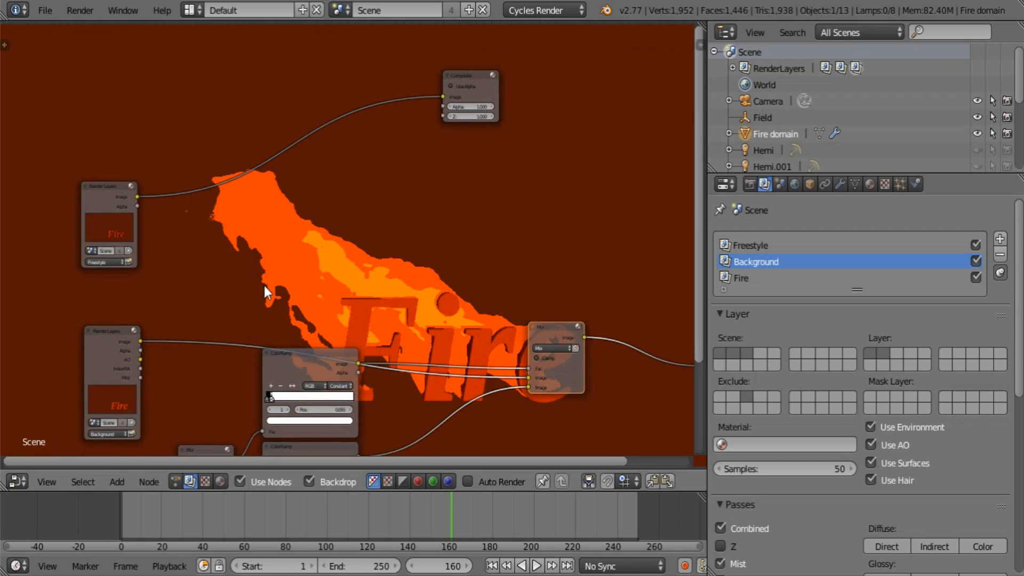
scroll(264, 287, up, 1)
key(shift+a)
mouse_move(270, 299)
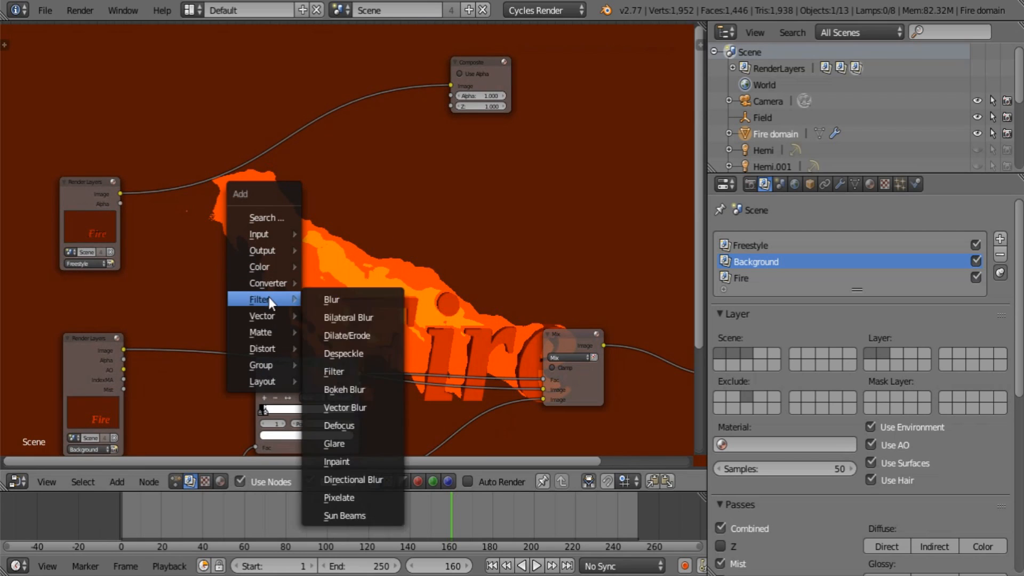
mouse_move(280, 282)
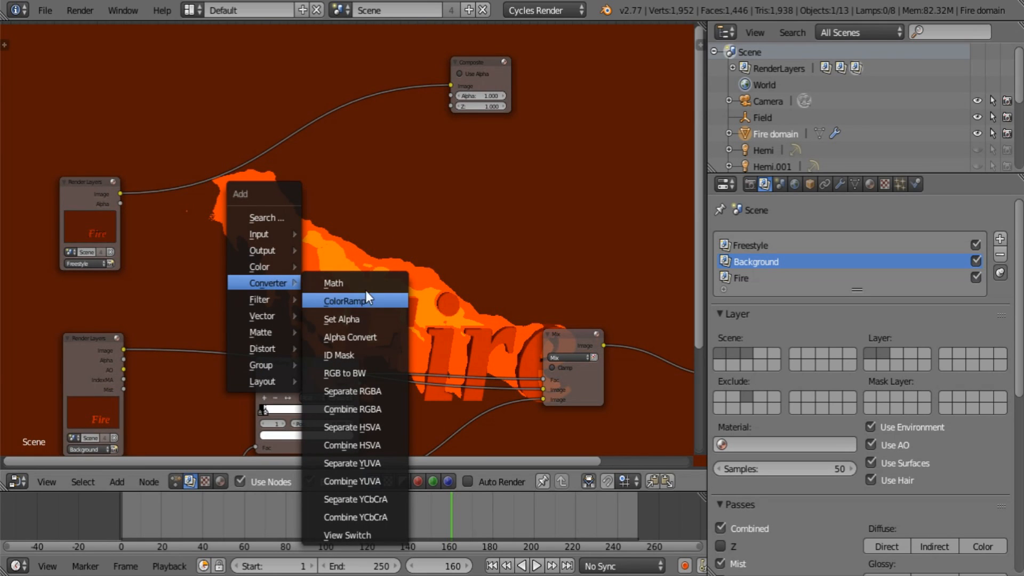
click(370, 352)
click(316, 199)
scroll(316, 199, up, 1)
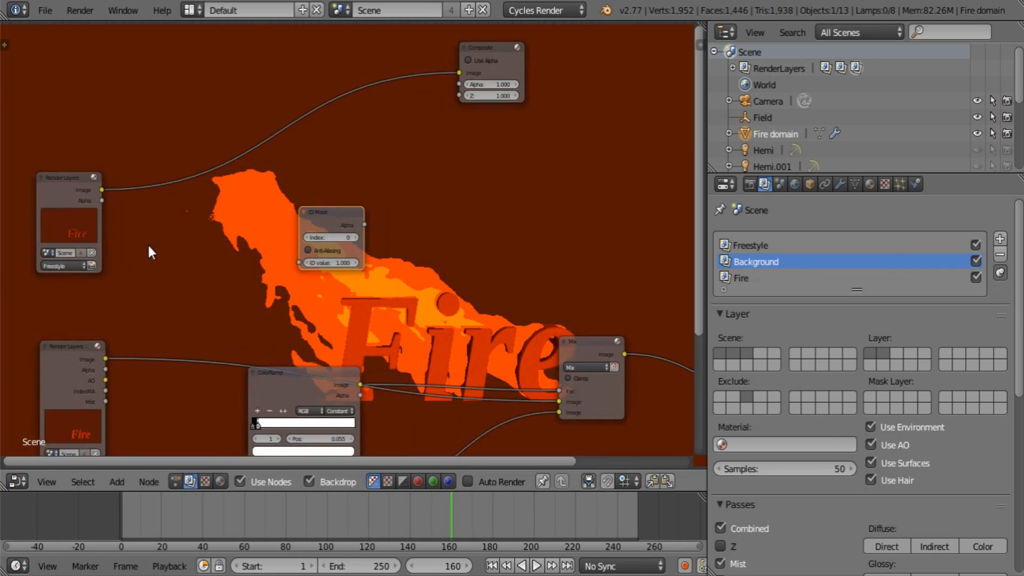
- Connect the Background layer's IndexMA output to the ID Mask's ID value and the mask's Alpha to the Composite image
scroll(148, 245, up, 1)
middle_drag(89, 356, 116, 337)
drag(91, 397, 320, 248)
middle_drag(448, 232, 395, 320)
drag(340, 289, 441, 115)
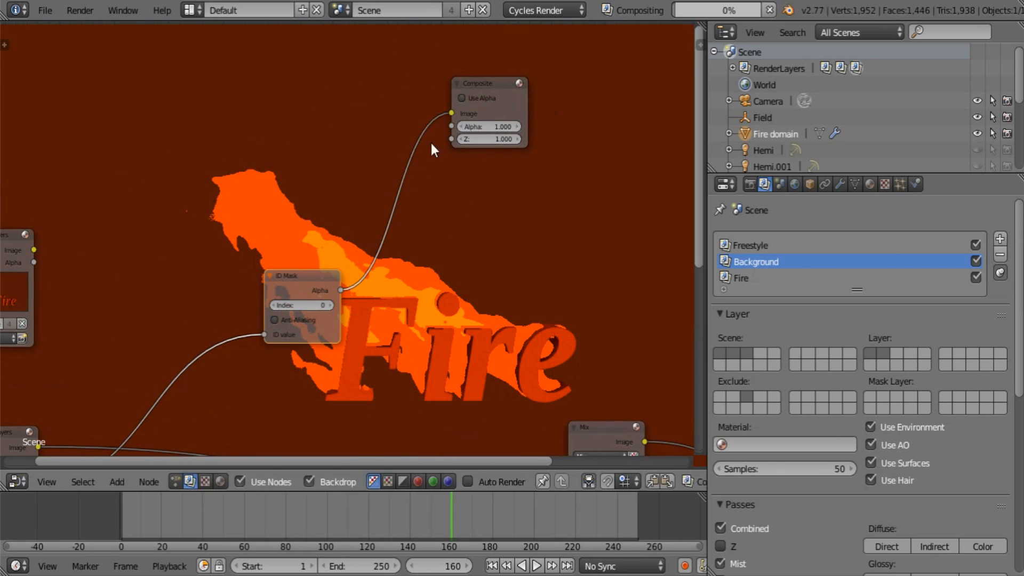
- Set the ID Mask node's index to 4
middle_drag(322, 300, 370, 226)
scroll(370, 226, up, 1)
click(356, 232)
text(4)
key(Return)
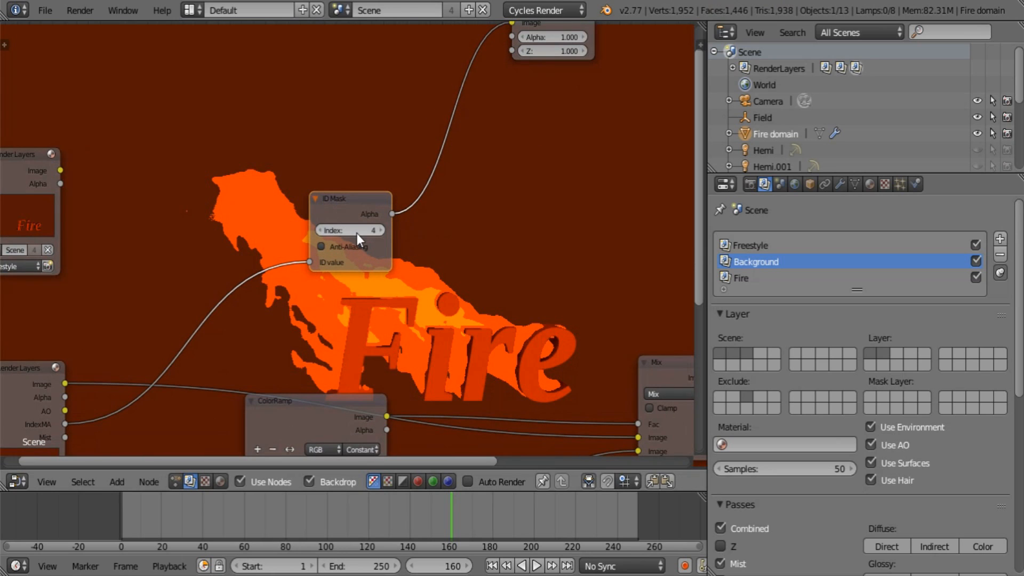
- Add a Viewer node near the ID Mask, feed it the mask's Alpha and turn off its Use Alpha option
middle_drag(408, 154, 357, 192)
middle_drag(525, 186, 462, 204)
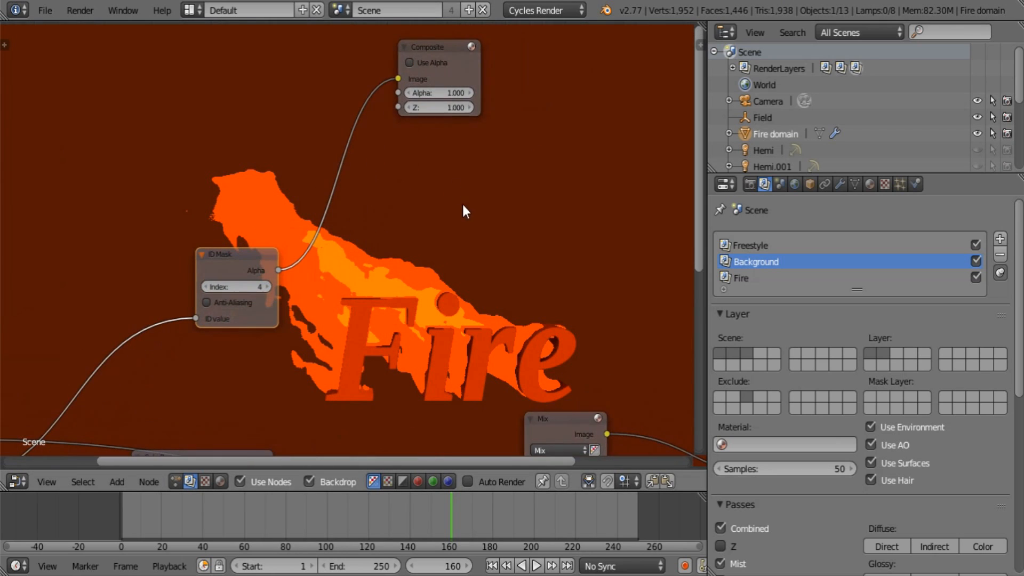
key(shift+a)
mouse_move(461, 193)
click(501, 196)
click(509, 216)
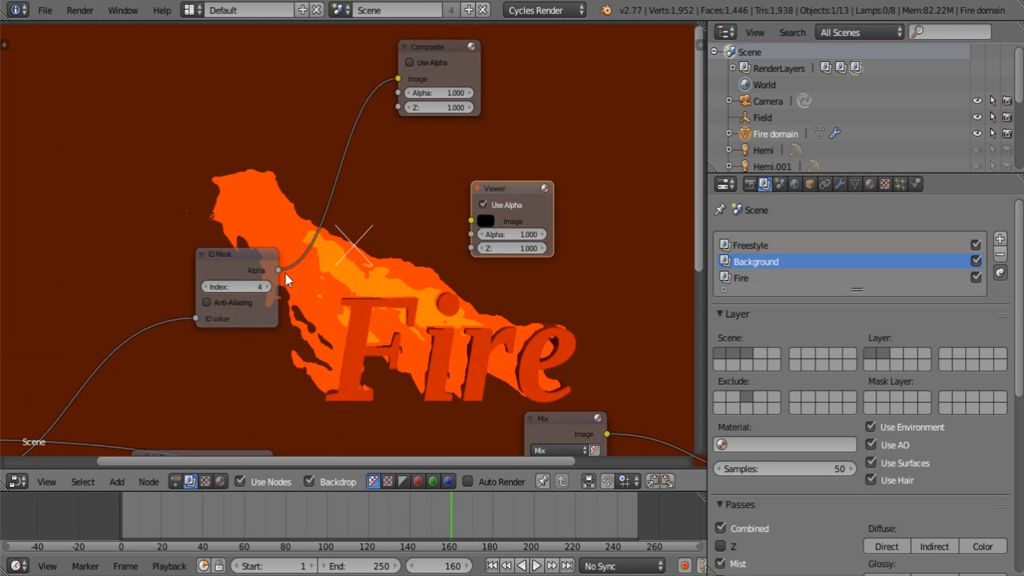
drag(280, 271, 472, 219)
click(483, 205)
middle_drag(311, 277, 350, 242)
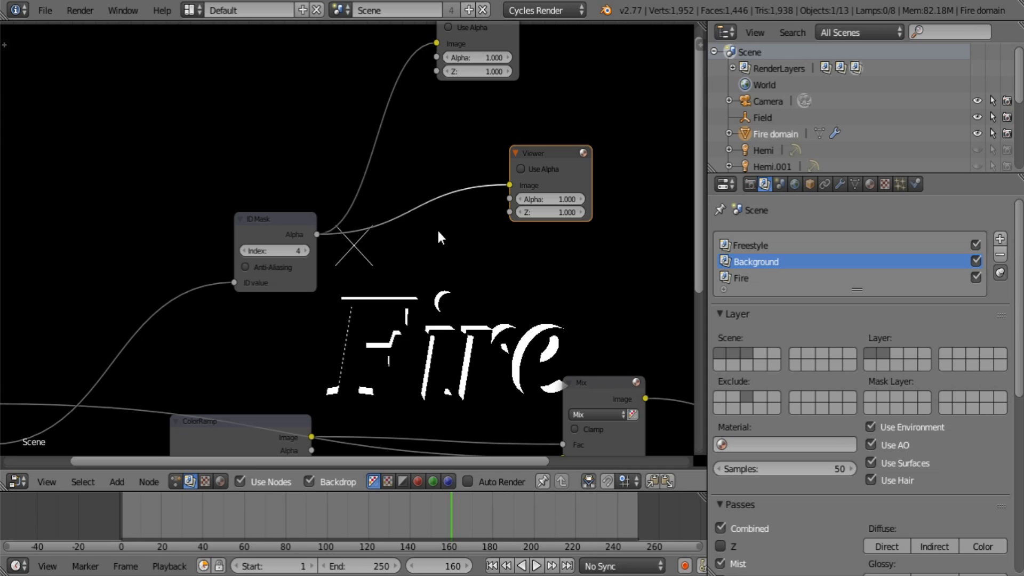
- Raise the ID Mask's index to 6, enable Anti-Aliasing and move the node further from the Viewer
click(306, 250)
click(306, 251)
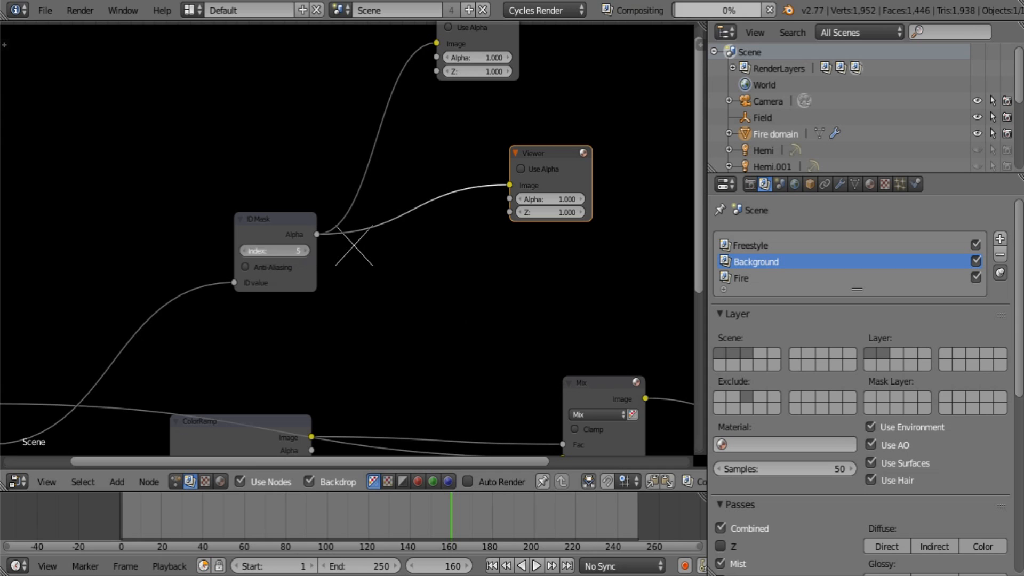
drag(277, 228, 179, 251)
click(174, 288)
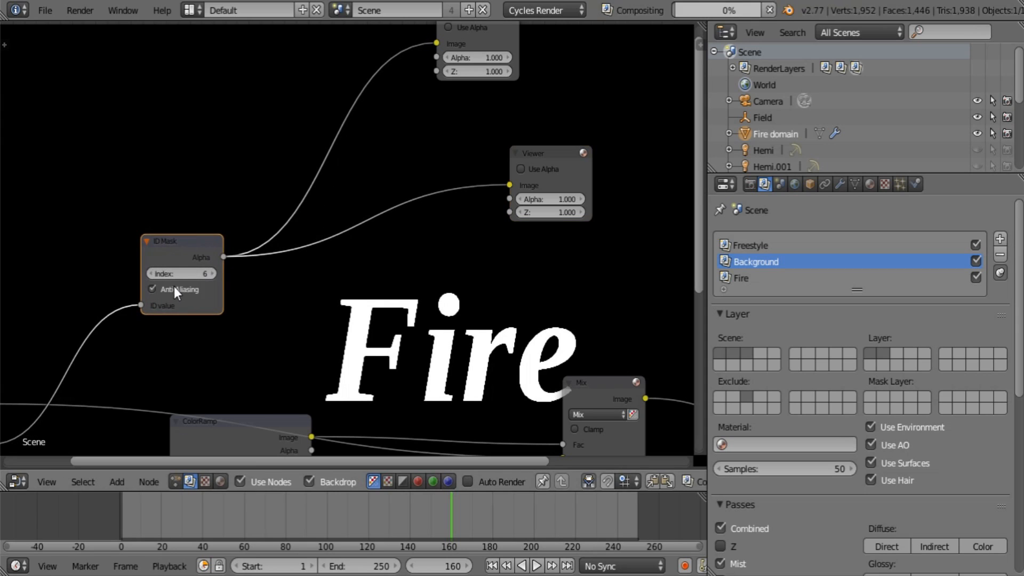
- Duplicate the ID Mask above the original, set the copy's index to 4 and feed it the Background layer's IndexMA output
key(shift+d)
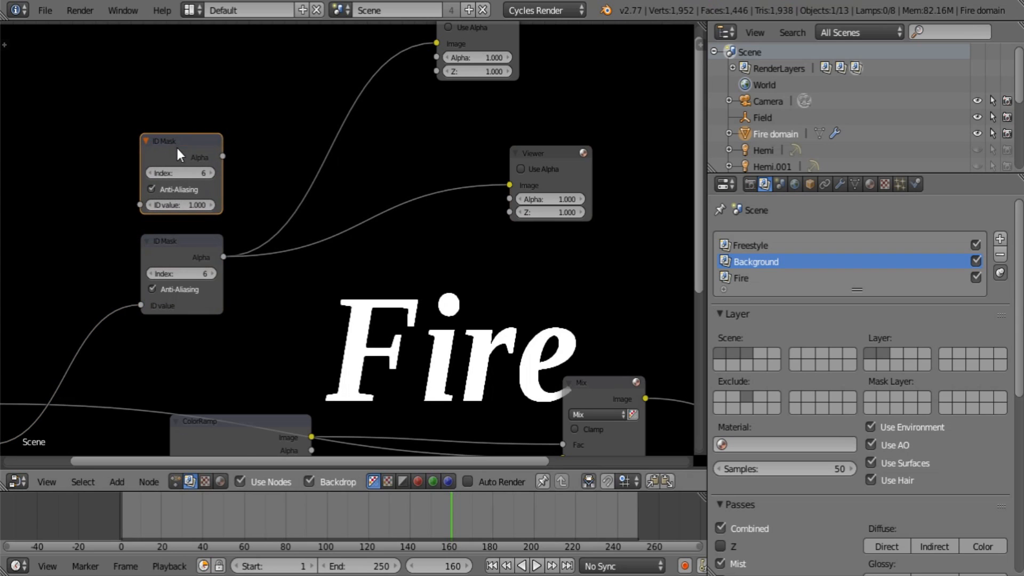
click(177, 149)
click(187, 173)
text(4)
key(Return)
key(Home)
drag(183, 357, 303, 166)
- Insert a Mix node between the index 6 mask and the Viewer, and connect the index 4 mask's Alpha to its second Image input
middle_drag(381, 192, 257, 233)
scroll(352, 240, up, 3)
key(shift+a)
mouse_move(359, 307)
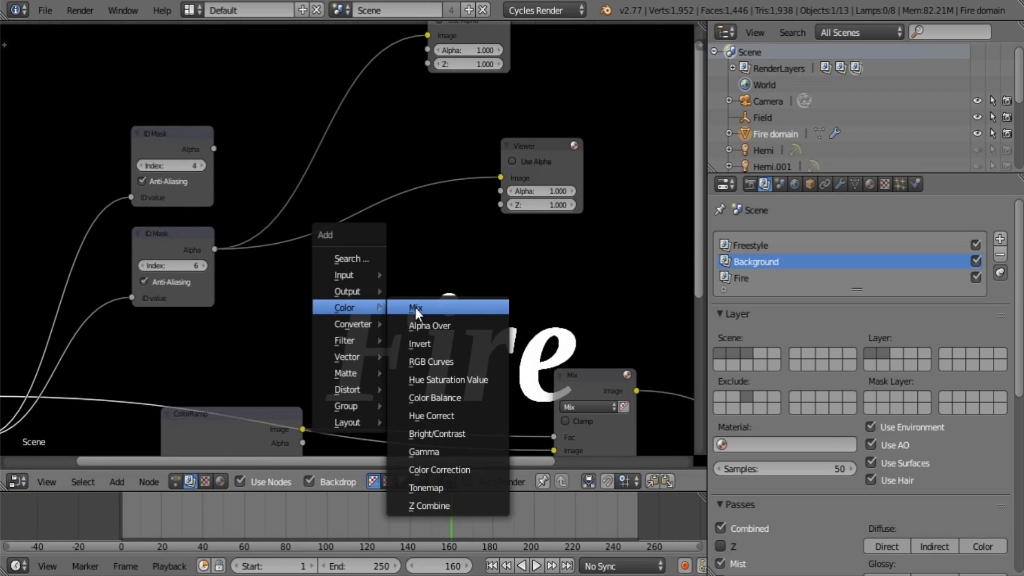
click(415, 307)
click(331, 174)
click(213, 148)
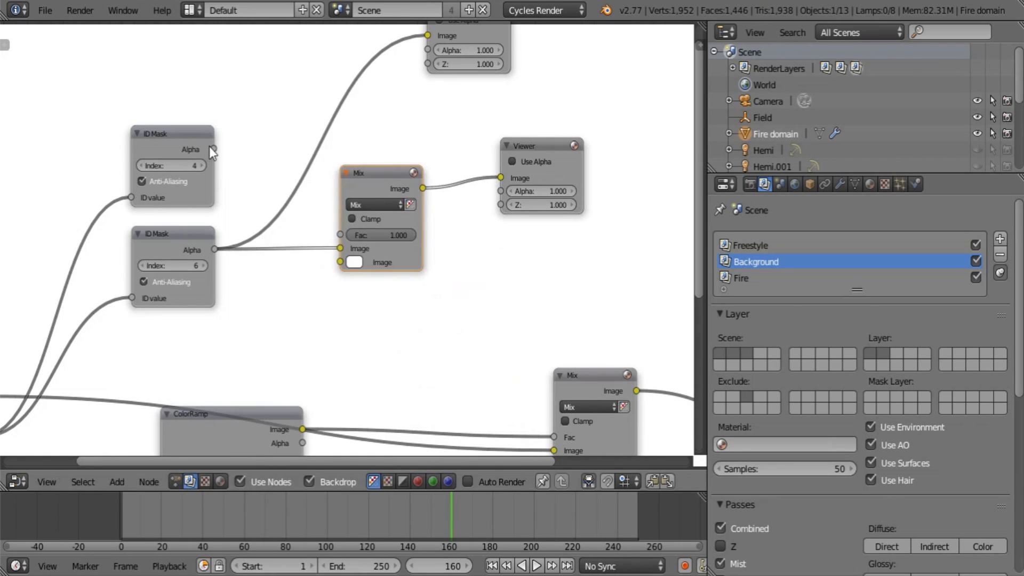
drag(213, 148, 341, 262)
- Set the new Mix node's blend mode to Add and enable Clamp
click(373, 204)
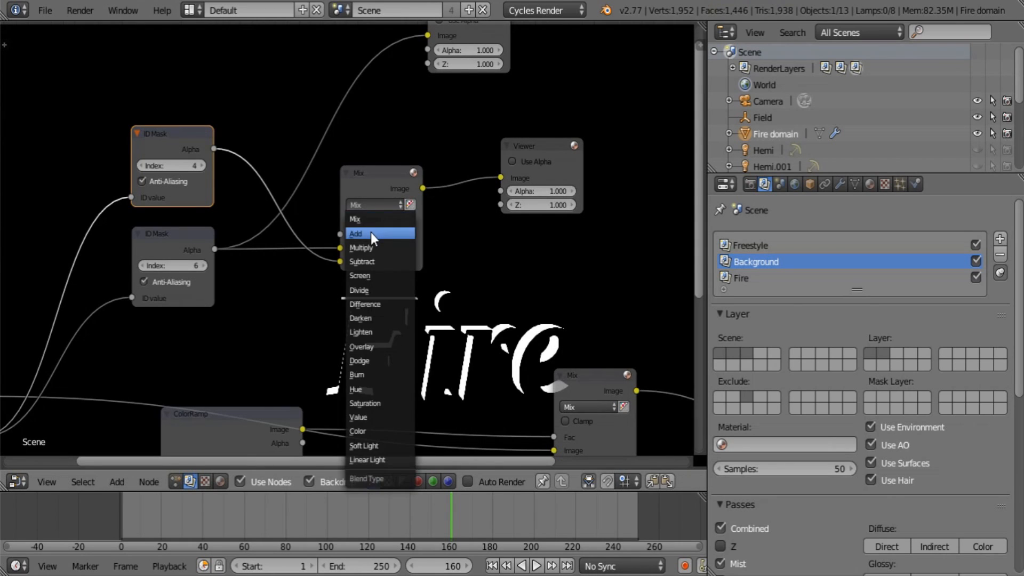
click(370, 232)
click(351, 218)
middle_drag(451, 314, 400, 327)
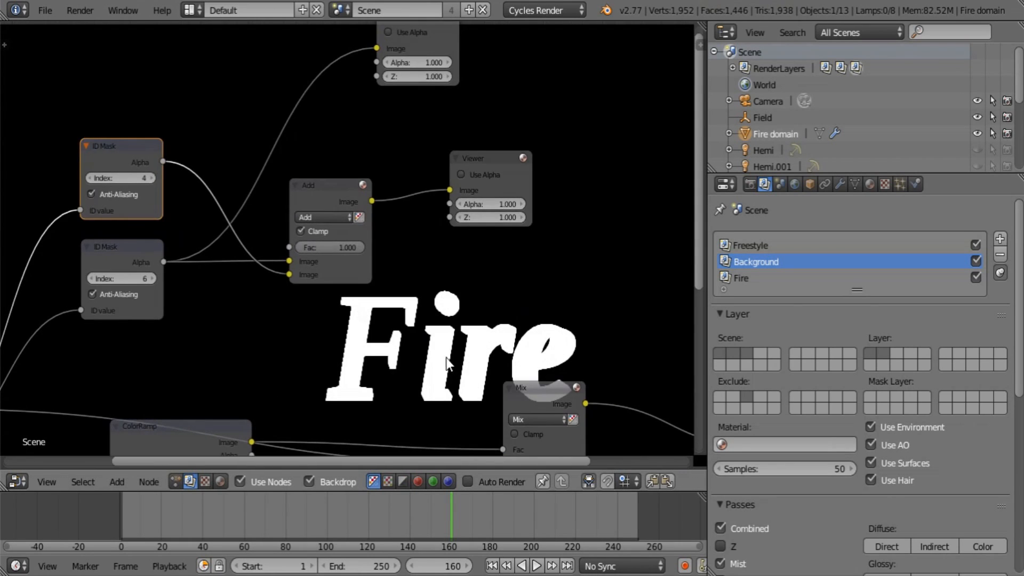
- Move the Viewer further away and insert a Mix node before it, with the Add node's output driving the mix factor
drag(491, 167, 619, 116)
key(a)
middle_drag(425, 268, 387, 277)
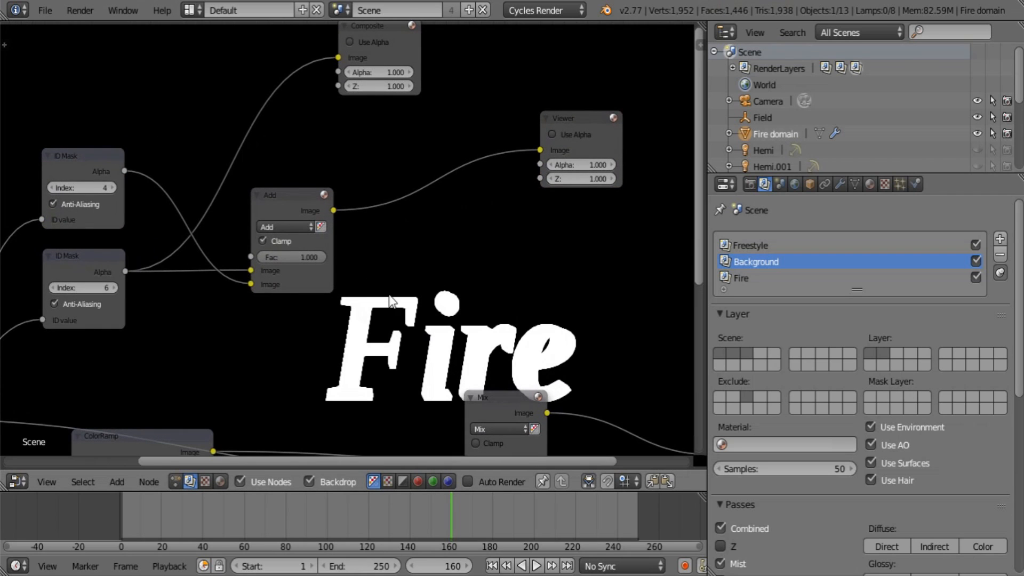
middle_drag(455, 320, 488, 335)
scroll(486, 306, down, 3)
scroll(484, 303, down, 1)
key(shift+a)
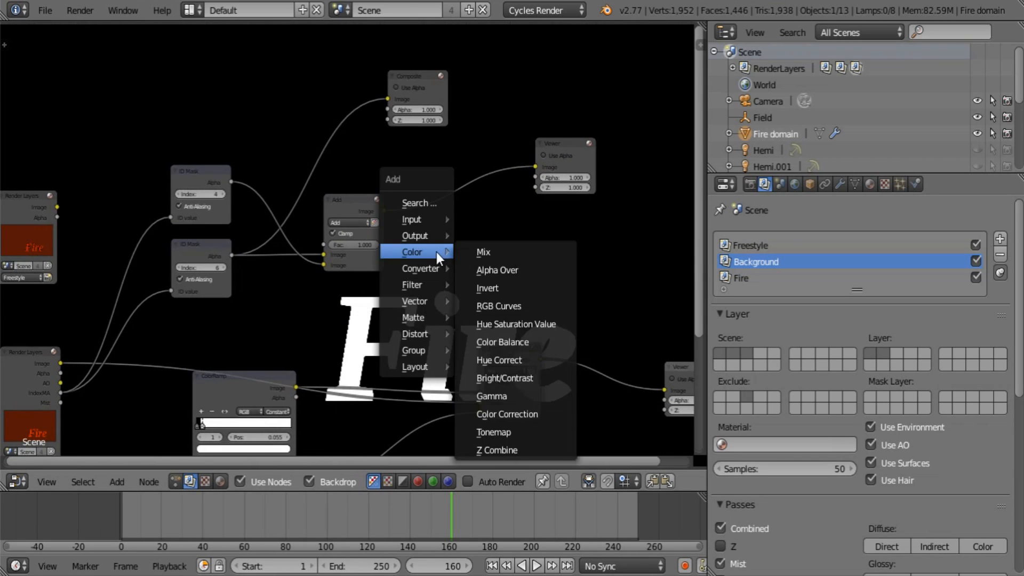
click(484, 254)
click(437, 199)
drag(437, 258, 437, 249)
- Connect the Background layer's image to the new Mix node's first Image input and the Freestyle layer's image to the second
middle_drag(52, 369, 68, 365)
drag(77, 358, 454, 255)
drag(74, 202, 455, 264)
middle_drag(430, 308, 332, 296)
scroll(331, 297, up, 2)
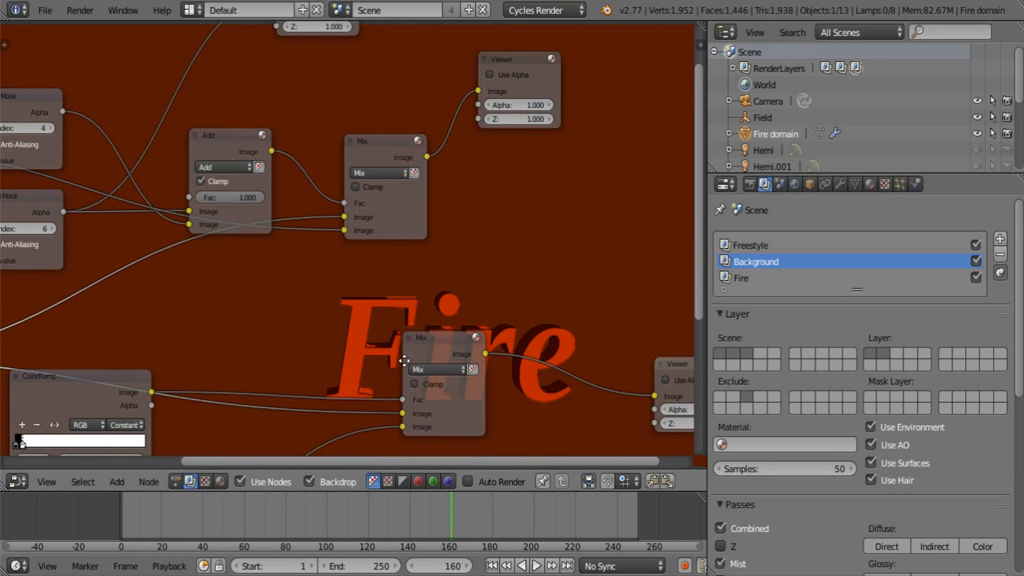
- Enlarge and reposition the backdrop to examine the outline of the Fire text
middle_drag(406, 356, 373, 385)
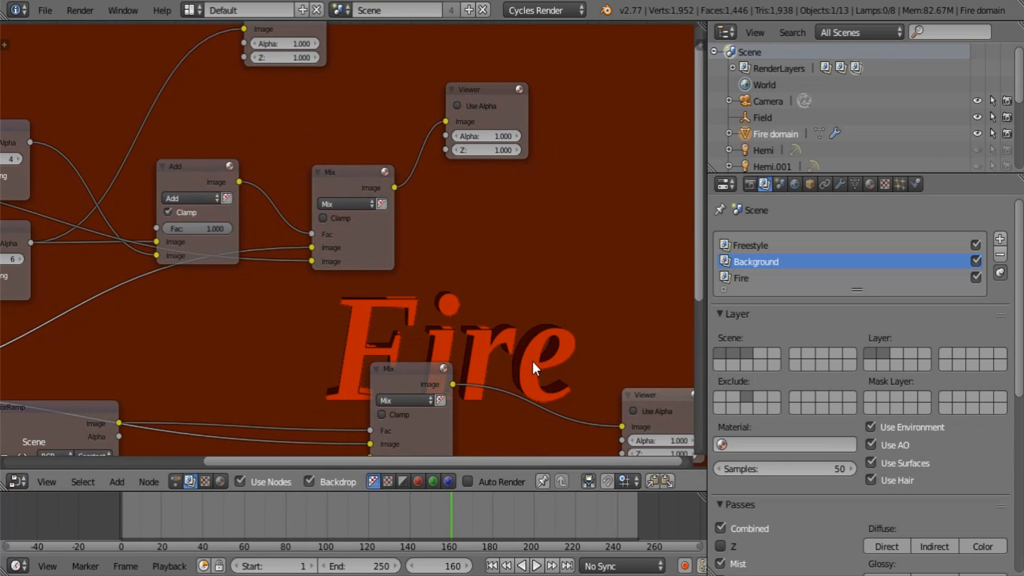
key(v)
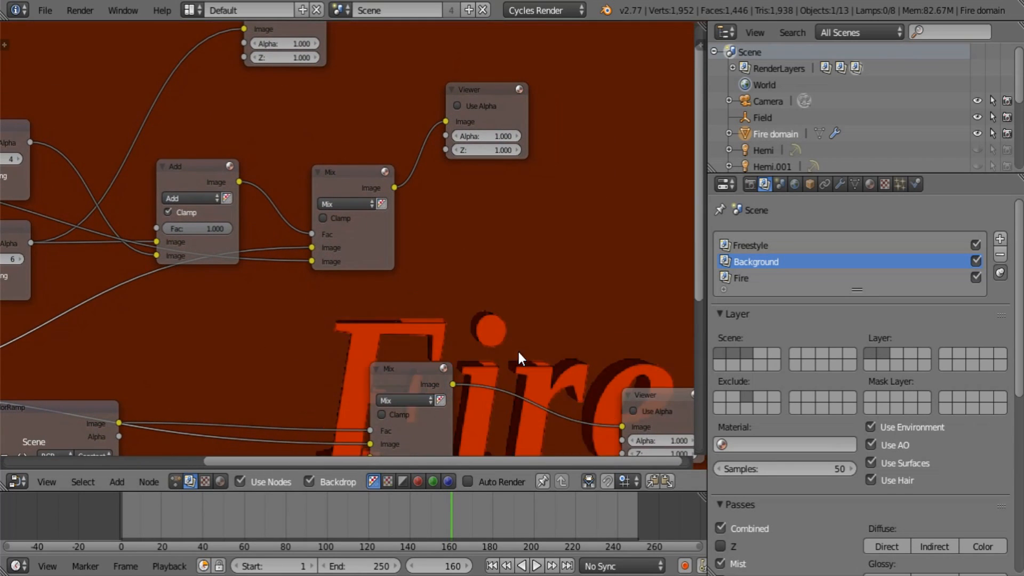
key(v)
key(v)
alt+middle_drag(547, 213, 523, 130)
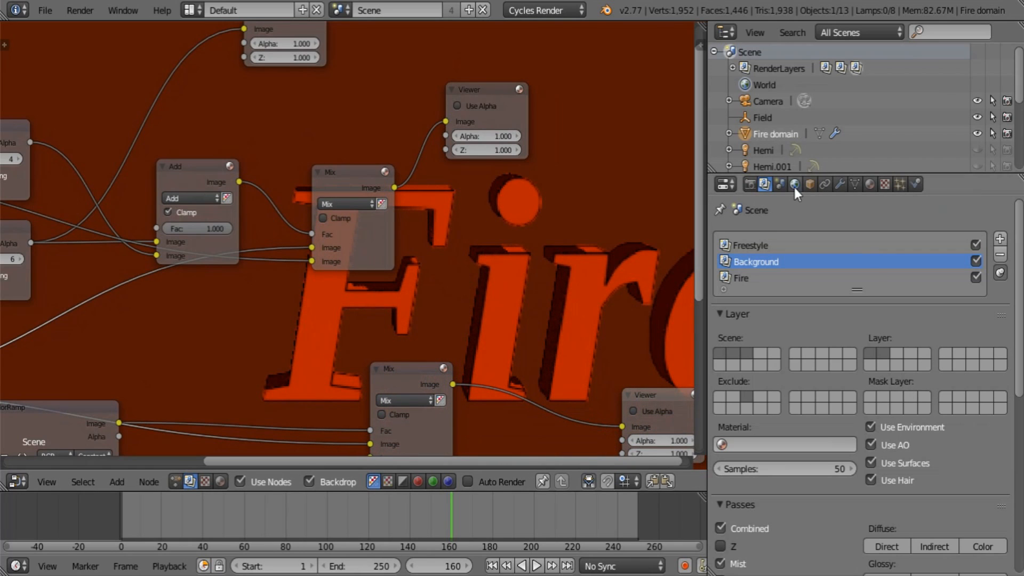
- Set the Freestyle layer's line style to a thickness ratio of 0.6 and a base thickness of 1.5
scroll(798, 379, down, 8)
scroll(797, 375, up, 8)
click(755, 246)
scroll(752, 373, down, 10)
click(748, 544)
scroll(747, 533, down, 6)
click(743, 348)
click(745, 369)
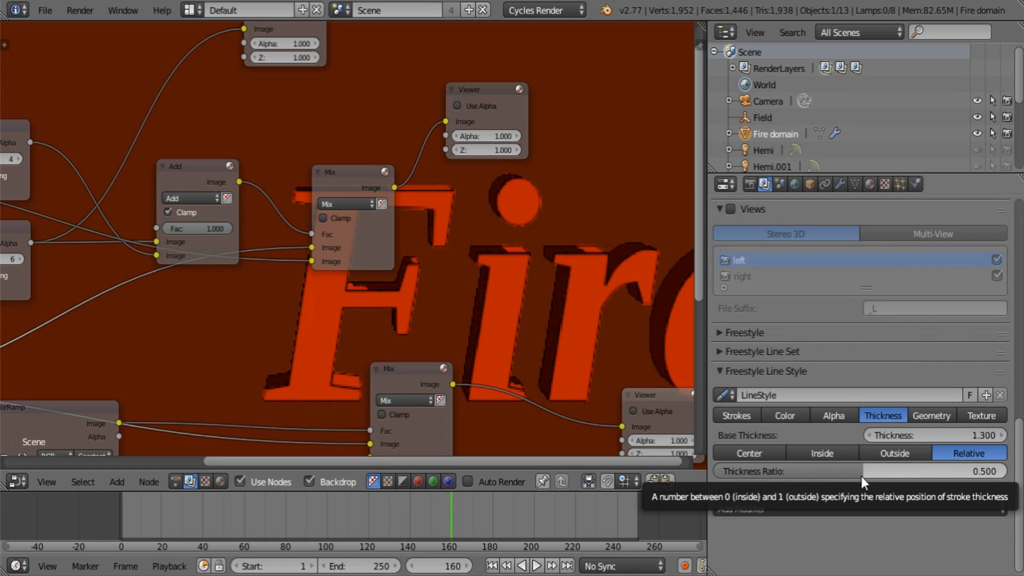
drag(860, 475, 891, 473)
drag(927, 436, 948, 436)
scroll(325, 194, down, 6)
- Re-render the Freestyle layer and return to the compositing nodes
middle_drag(212, 167, 469, 219)
click(174, 297)
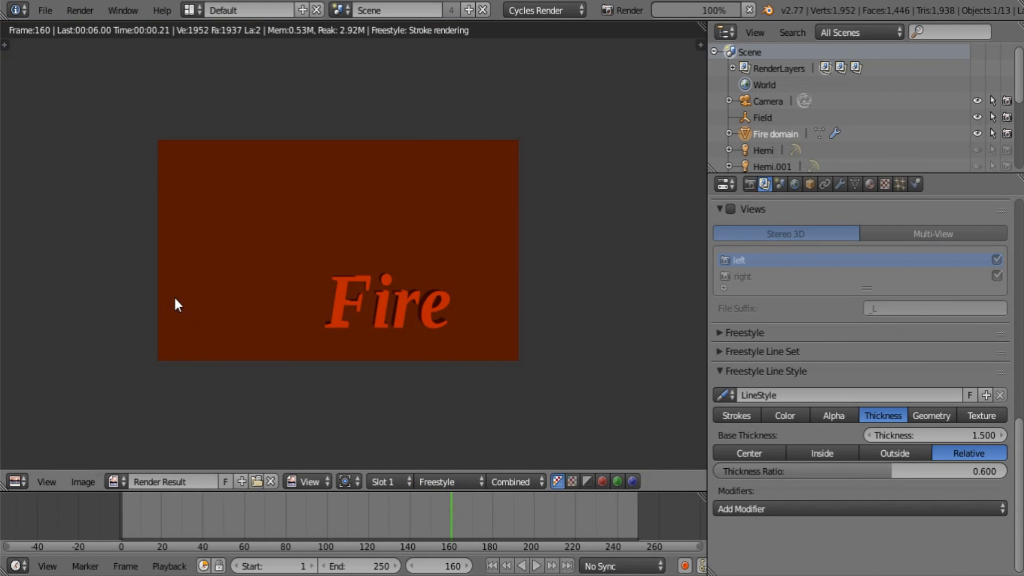
key(Escape)
- Switch the stroke thickness position to Center and set the base thickness to 2
middle_drag(209, 325, 69, 275)
click(751, 453)
drag(916, 439, 943, 438)
- Render the Freestyle layer again with the centred strokes and bring back the node editor
middle_drag(69, 250, 445, 346)
click(412, 345)
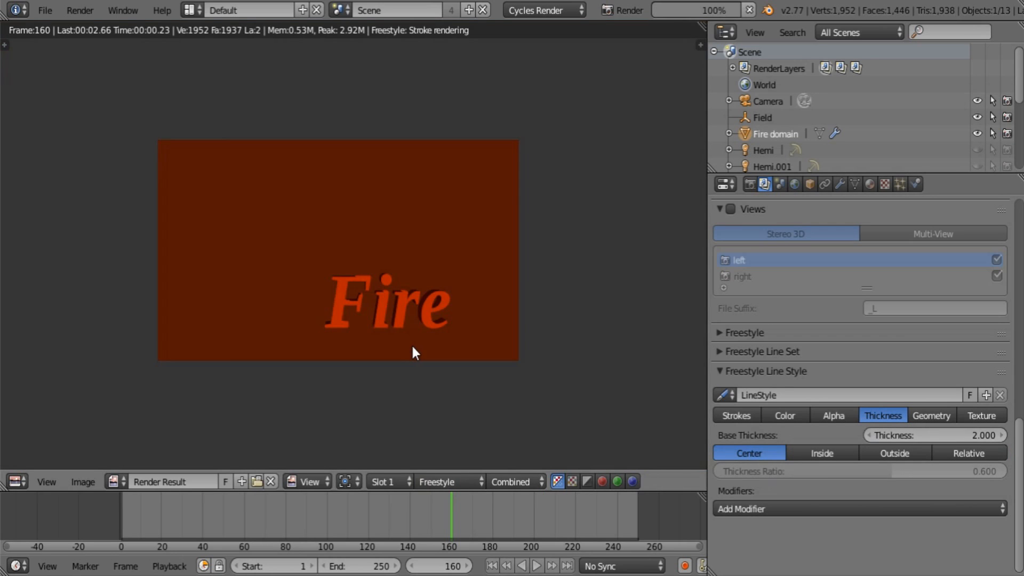
click(17, 482)
click(53, 267)
middle_drag(240, 266, 325, 429)
scroll(326, 429, up, 4)
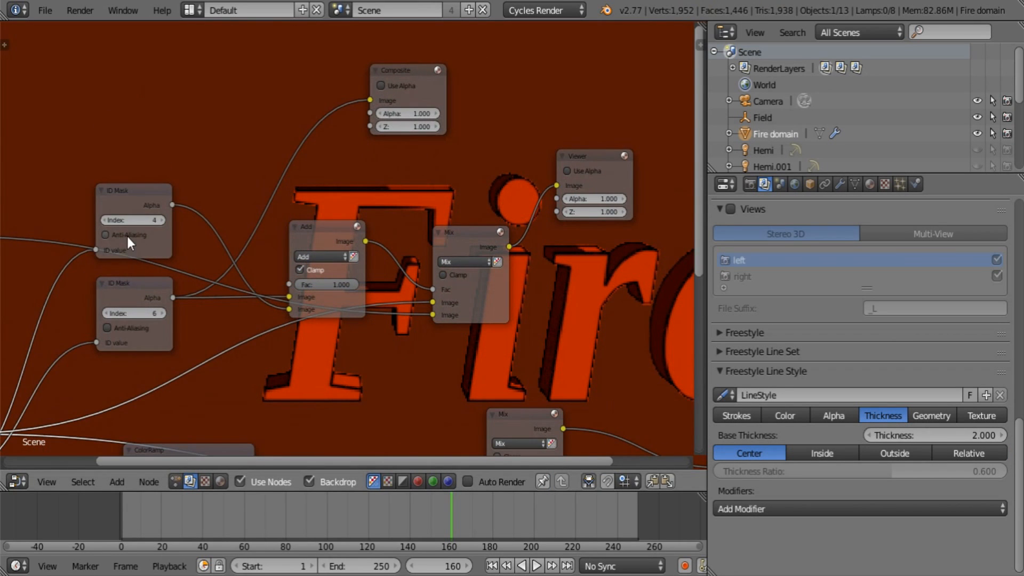
- Enable Anti-Aliasing on both ID Mask nodes and move the Viewer and its Mix node further from the Add node
click(127, 236)
click(128, 327)
middle_drag(480, 251, 361, 300)
drag(427, 224, 584, 213)
scroll(277, 308, up, 3)
drag(427, 257, 496, 197)
middle_drag(437, 347, 363, 326)
- Set the line style's base thickness to 1
click(927, 435)
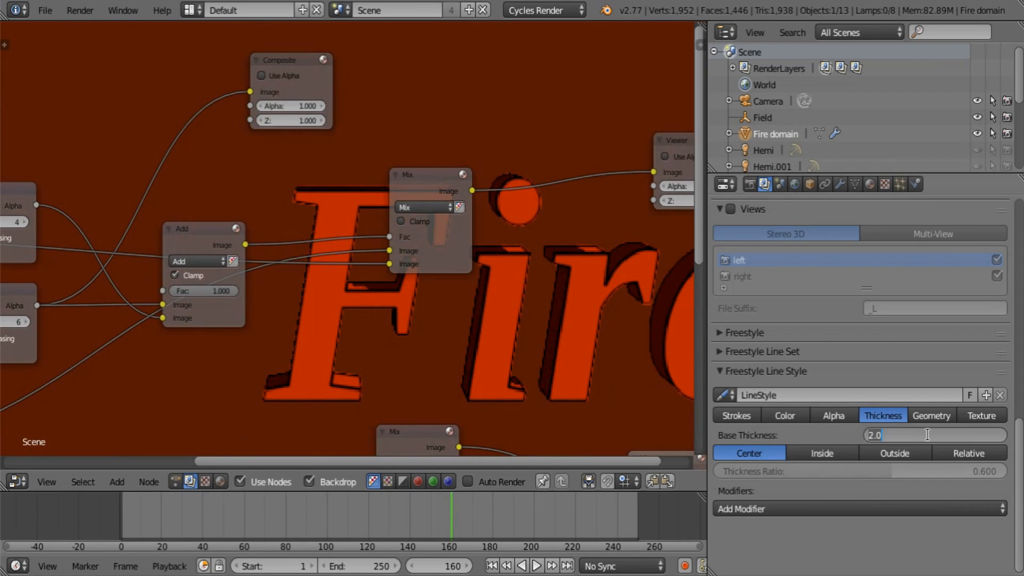
text(1)
key(Return)
middle_drag(208, 406, 589, 251)
scroll(310, 378, down, 4)
middle_drag(529, 161, 368, 210)
scroll(442, 277, up, 2)
middle_drag(442, 277, 335, 289)
- Try a base thickness of 20, render the image and return to the node editor
click(927, 435)
text(20)
key(Return)
key(F12)
click(19, 483)
click(45, 285)
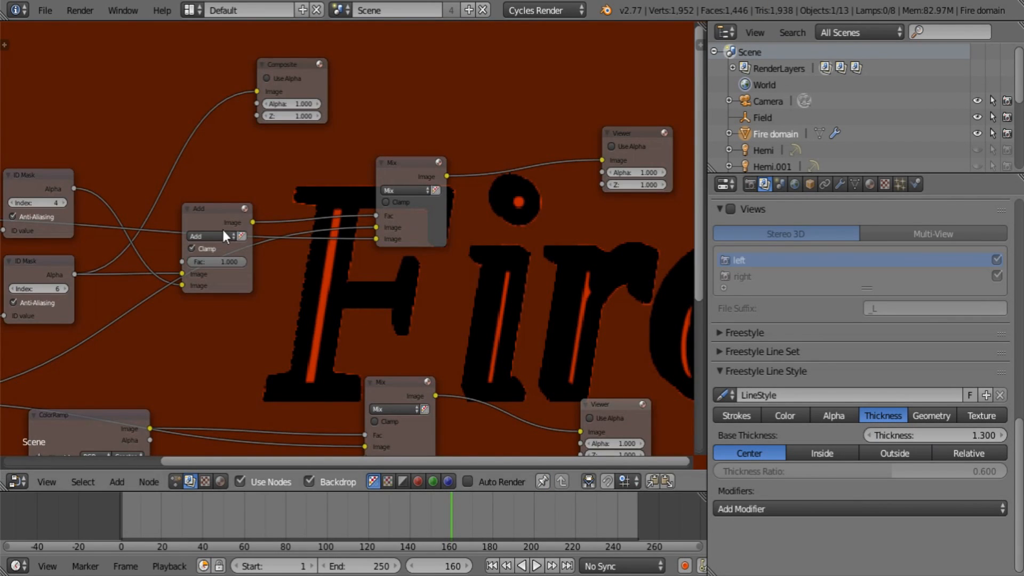
scroll(221, 228, up, 2)
middle_drag(222, 228, 283, 161)
key(shift+a)
mouse_move(354, 302)
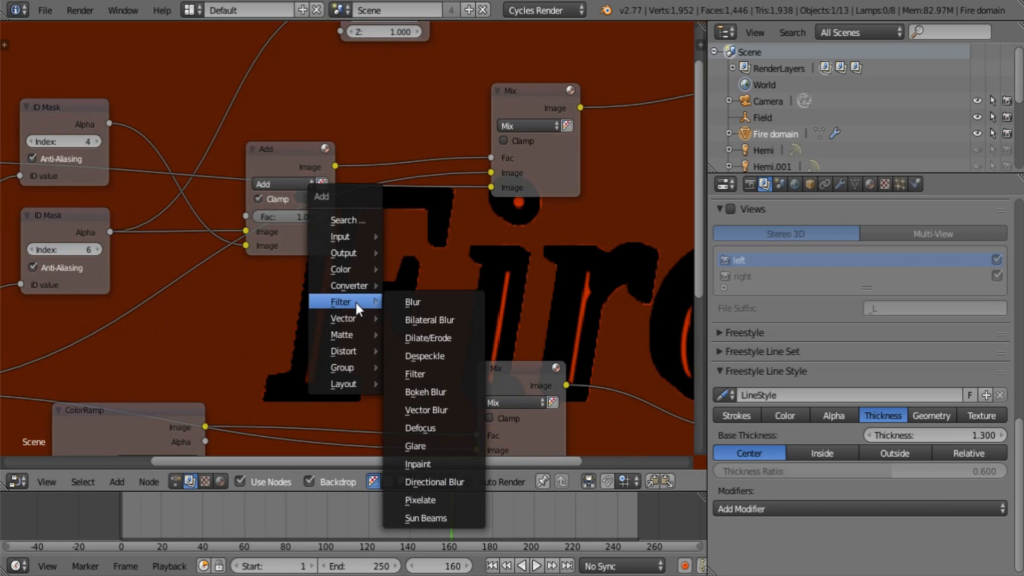
mouse_move(347, 270)
click(416, 305)
click(388, 62)
drag(527, 173, 529, 188)
key(ctrl+z)
key(ctrl+x)
- Insert a clamped Multiply node between the Add and Mix nodes, with the Add output feeding both of its Image inputs
key(shift+a)
mouse_move(395, 332)
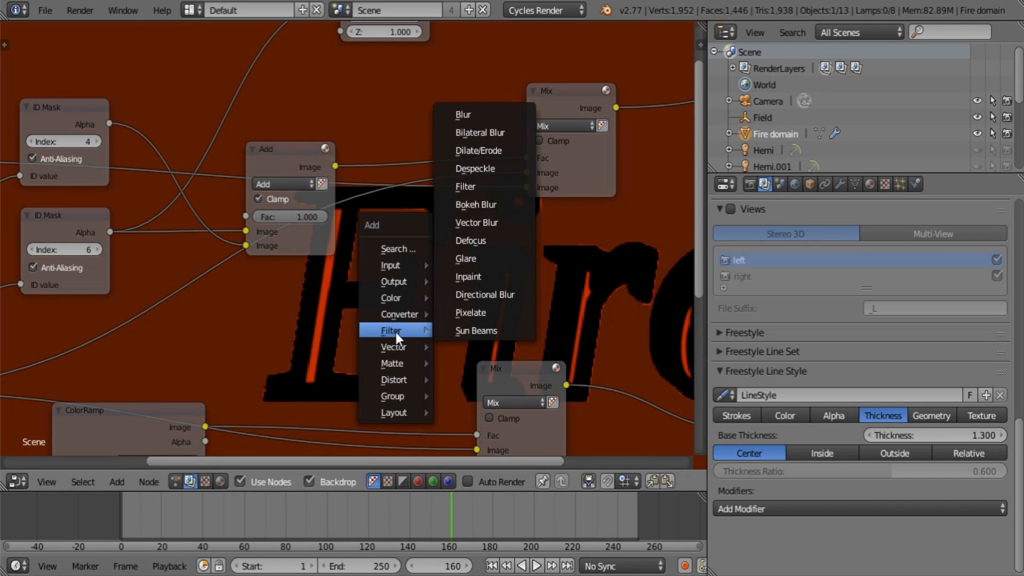
mouse_move(391, 298)
click(480, 331)
click(410, 251)
click(410, 270)
click(408, 308)
- Insert a Soften filter node after the Add node and feed its output into both Image inputs of the Multiply node
key(shift+a)
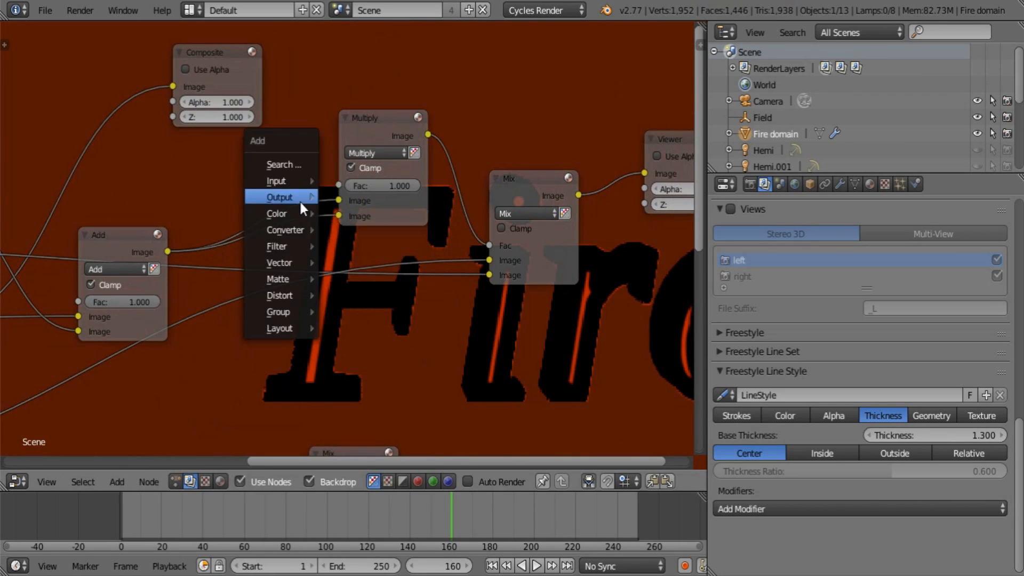
mouse_move(295, 246)
click(363, 316)
click(219, 153)
drag(307, 176, 359, 215)
- Change the Multiply node's blend mode to Add and set its factor to 2
click(398, 154)
click(402, 209)
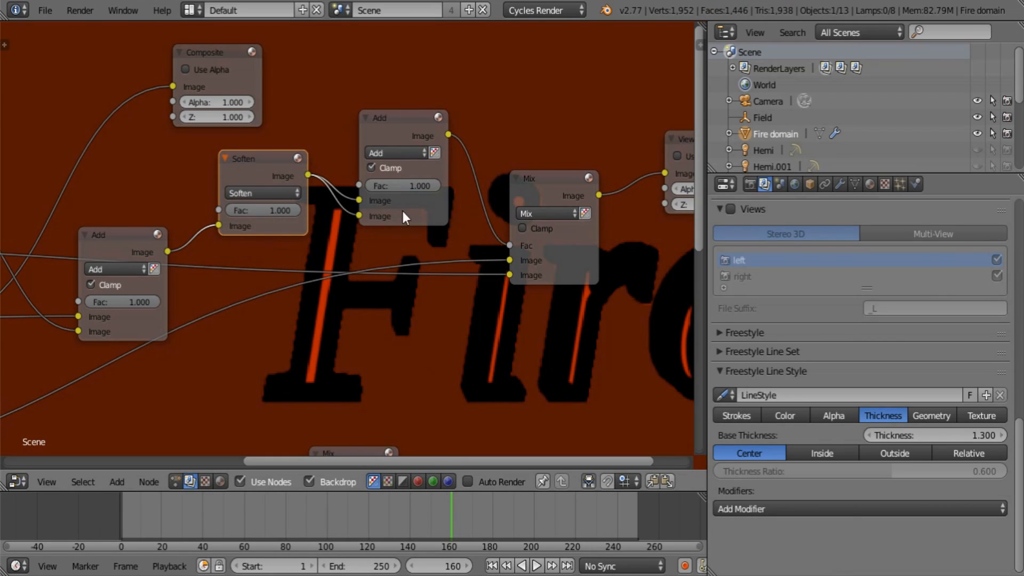
scroll(523, 300, down, 3)
middle_drag(666, 272, 629, 349)
scroll(523, 299, up, 2)
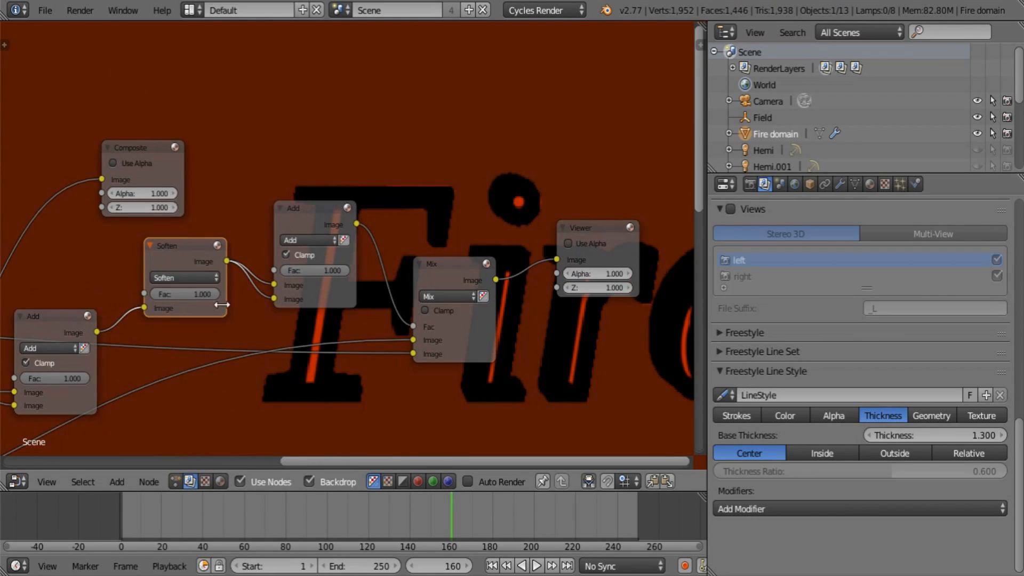
click(194, 293)
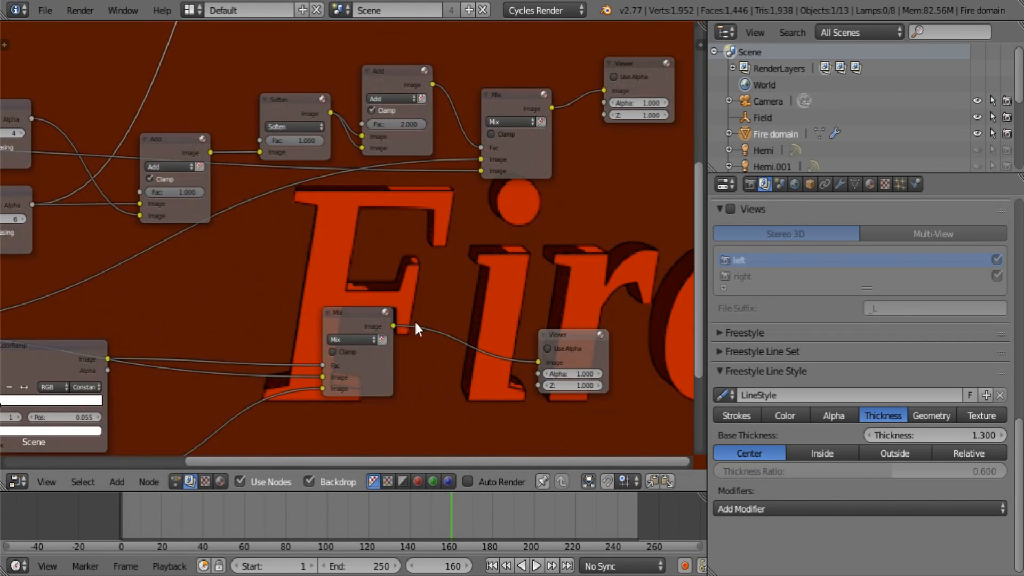
- Move the upper Viewer aside and connect the upper Mix node's output to the fire Mix node's first Image input
middle_drag(357, 287, 257, 274)
middle_drag(325, 203, 198, 356)
drag(338, 201, 556, 203)
key(a)
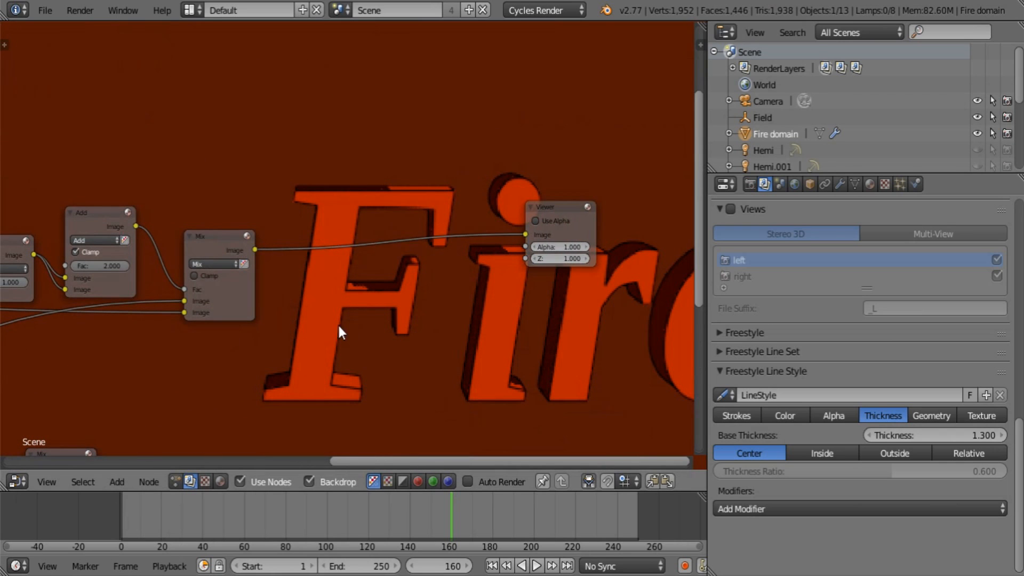
middle_drag(336, 324, 435, 272)
middle_drag(18, 327, 353, 183)
middle_drag(279, 216, 375, 255)
drag(467, 110, 238, 378)
- Move the fire Mix node and its Viewer beyond the upper node chain, and shift the upper Viewer out of their way
middle_drag(432, 363, 222, 395)
drag(267, 372, 643, 304)
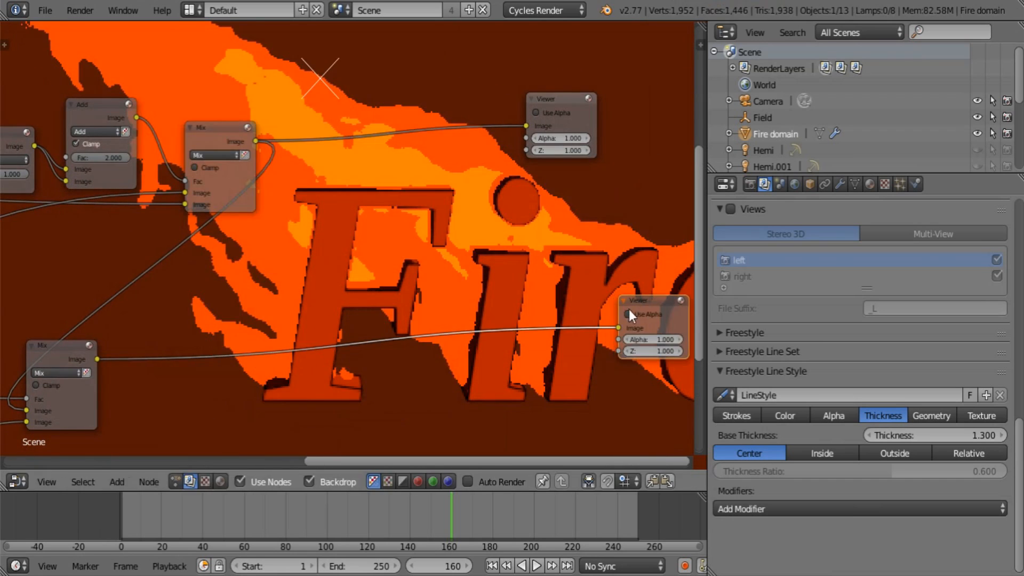
drag(80, 343, 584, 282)
middle_drag(499, 310, 193, 409)
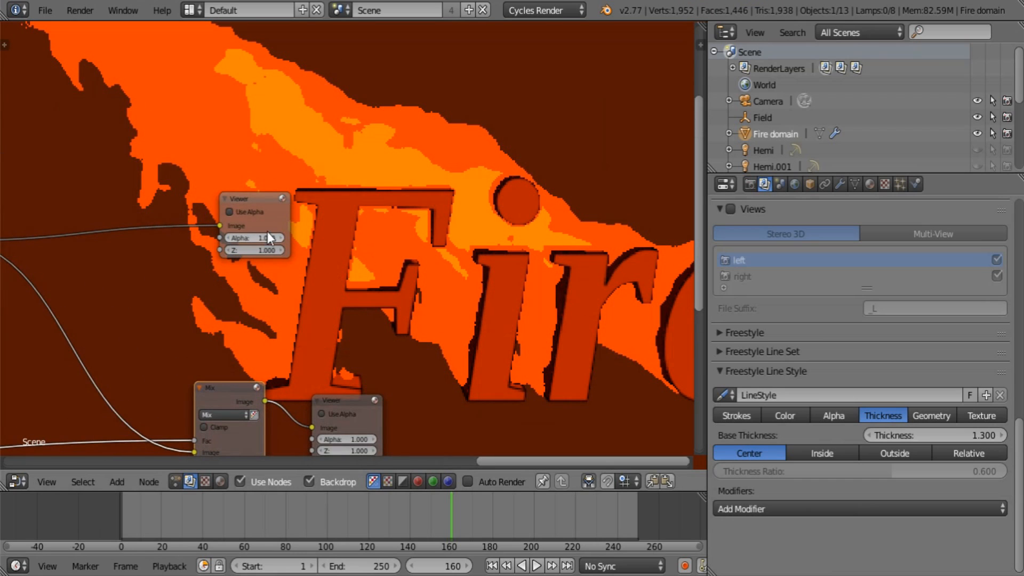
drag(262, 196, 269, 144)
drag(339, 397, 518, 297)
drag(214, 399, 391, 299)
middle_drag(182, 314, 288, 371)
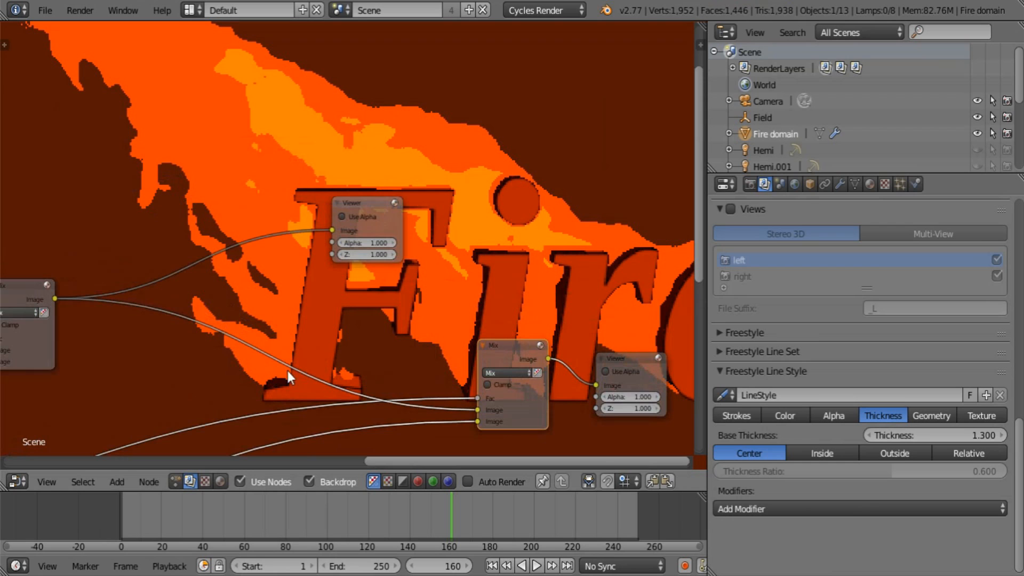
- Delete the upper Viewer node
click(364, 206)
middle_drag(398, 264, 475, 242)
key(x)
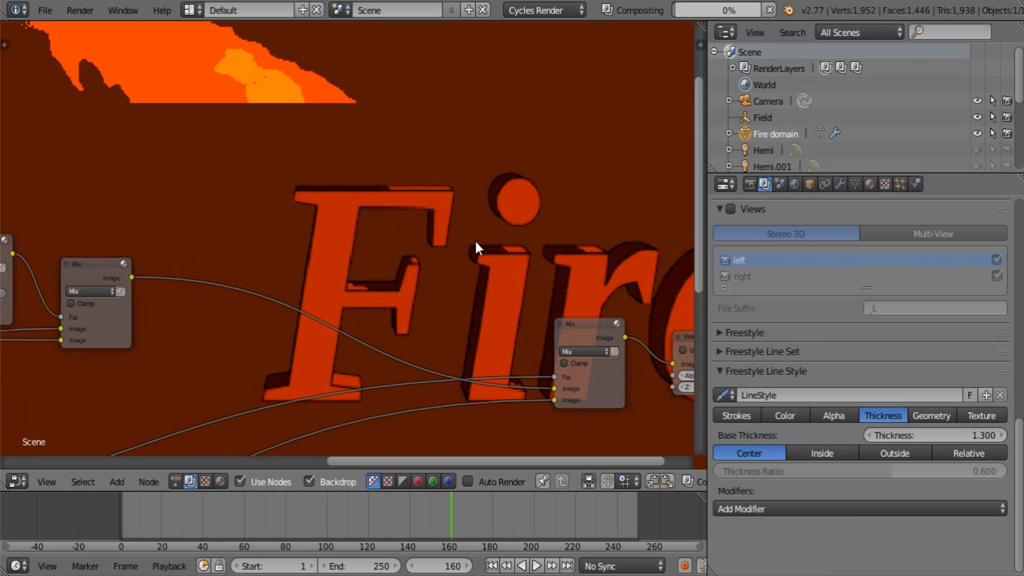
middle_drag(439, 287, 364, 233)
scroll(363, 233, down, 5)
middle_drag(407, 300, 493, 271)
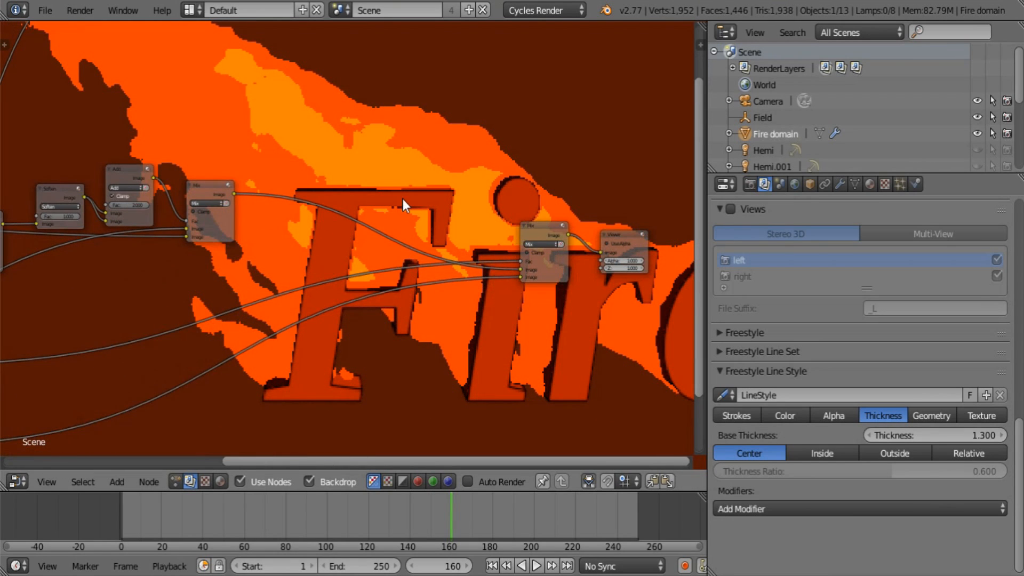
- Add a Blur filter node and place it above the Mix node at the end of the upper node chain
key(v)
key(v)
key(v)
middle_drag(428, 211, 405, 296)
scroll(416, 277, up, 3)
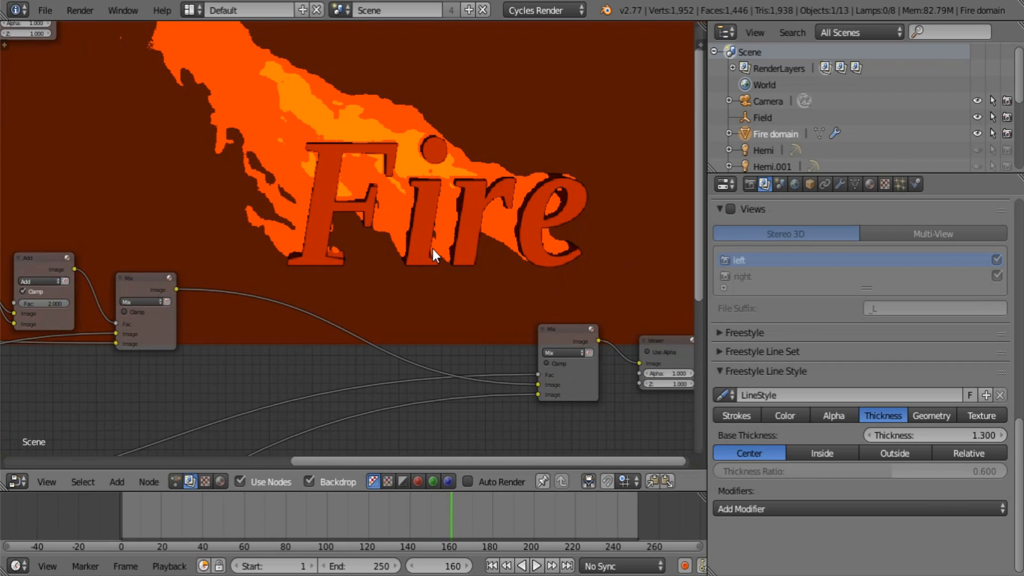
key(shift+a)
mouse_move(369, 187)
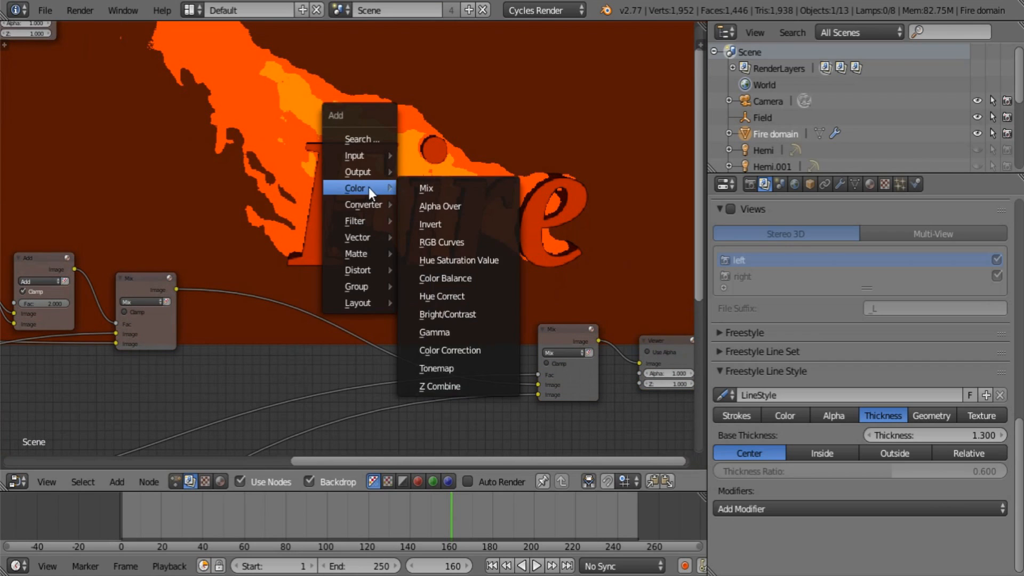
mouse_move(363, 218)
click(429, 223)
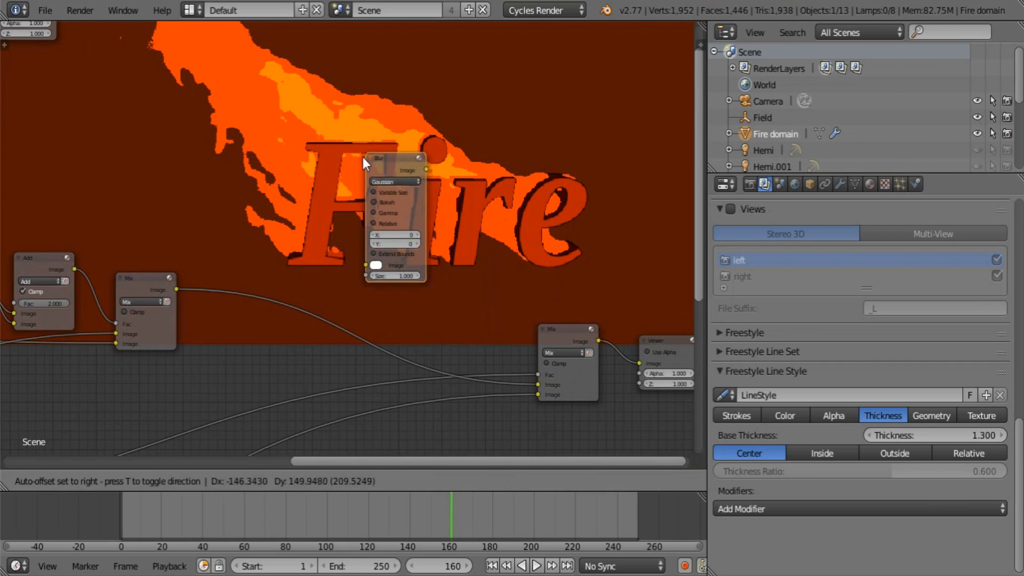
click(381, 112)
scroll(382, 114, down, 4)
middle_drag(381, 114, 429, 174)
drag(448, 176, 251, 171)
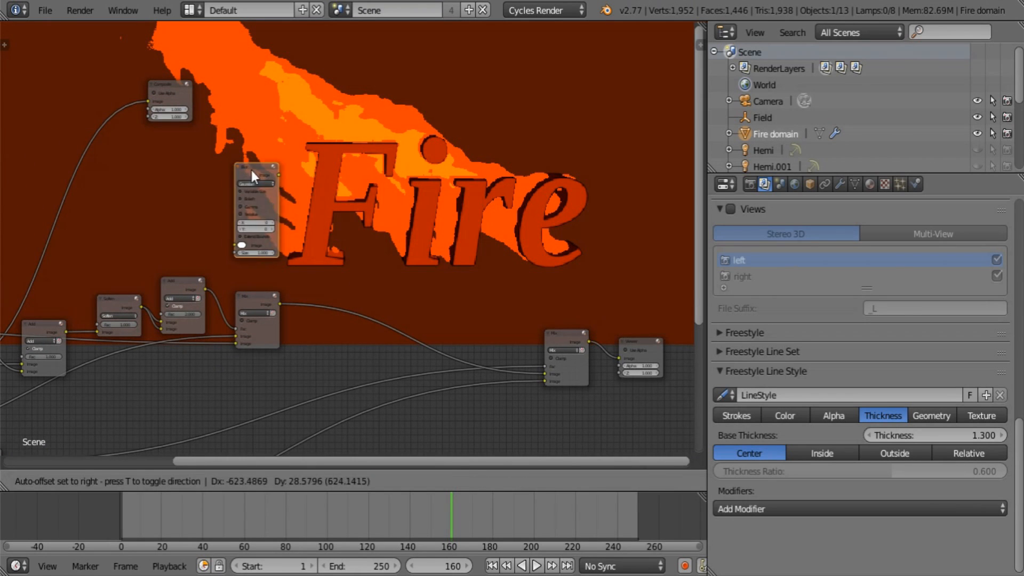
- Connect the orange ColorRamp's Image output to the Blur node's Image input
middle_drag(208, 180, 327, 141)
middle_drag(86, 270, 241, 186)
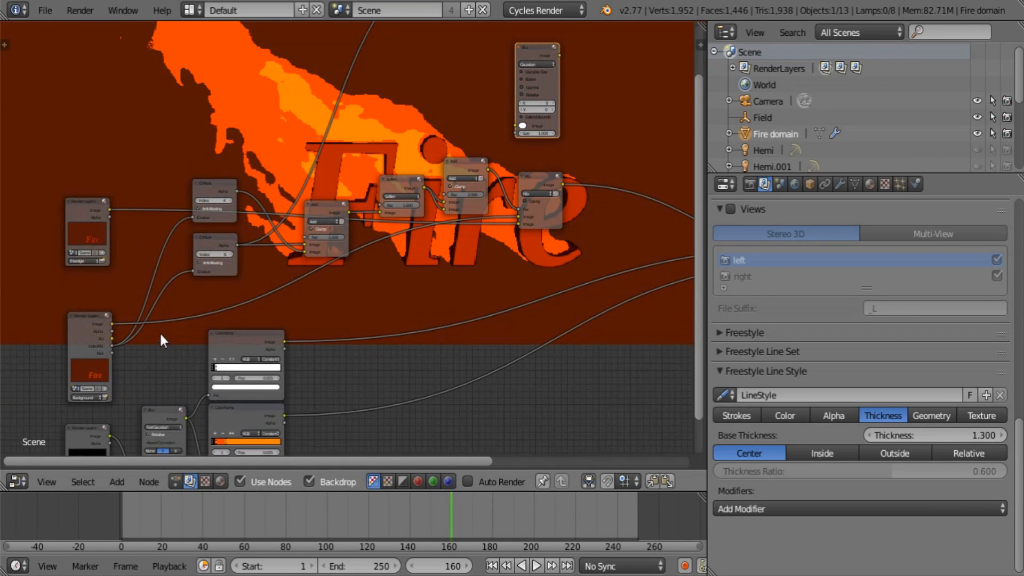
middle_drag(160, 334, 130, 244)
middle_drag(352, 265, 218, 336)
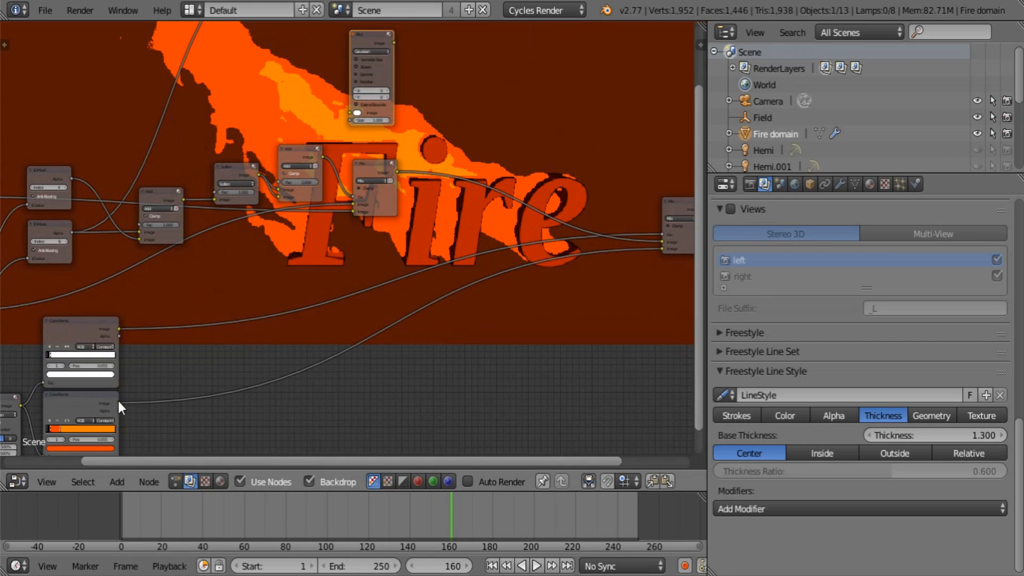
drag(119, 403, 350, 114)
scroll(373, 259, up, 2)
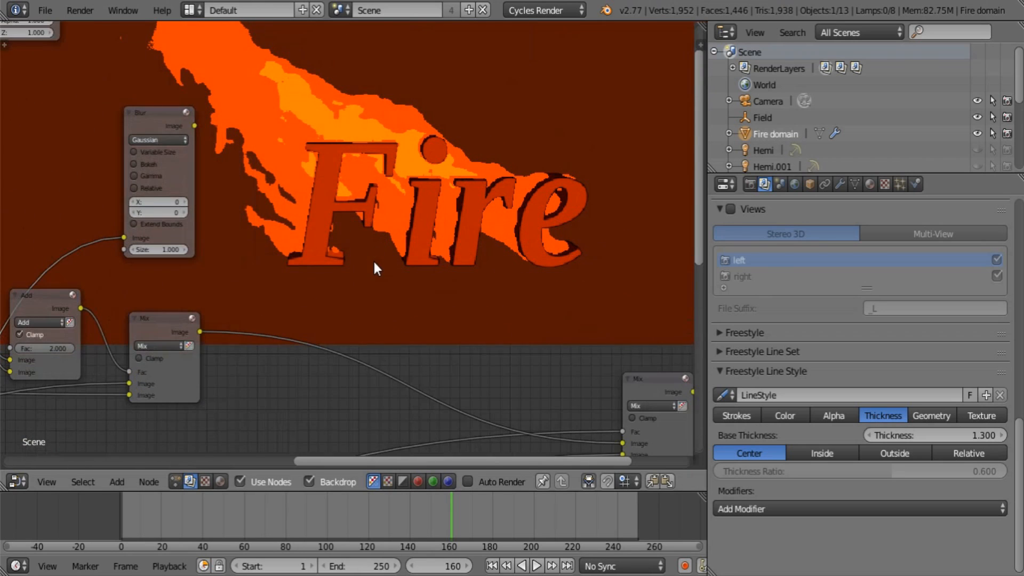
- Add a colour Mix node beside the Blur node and shift the Blur node closer to it
key(shift+a)
click(411, 185)
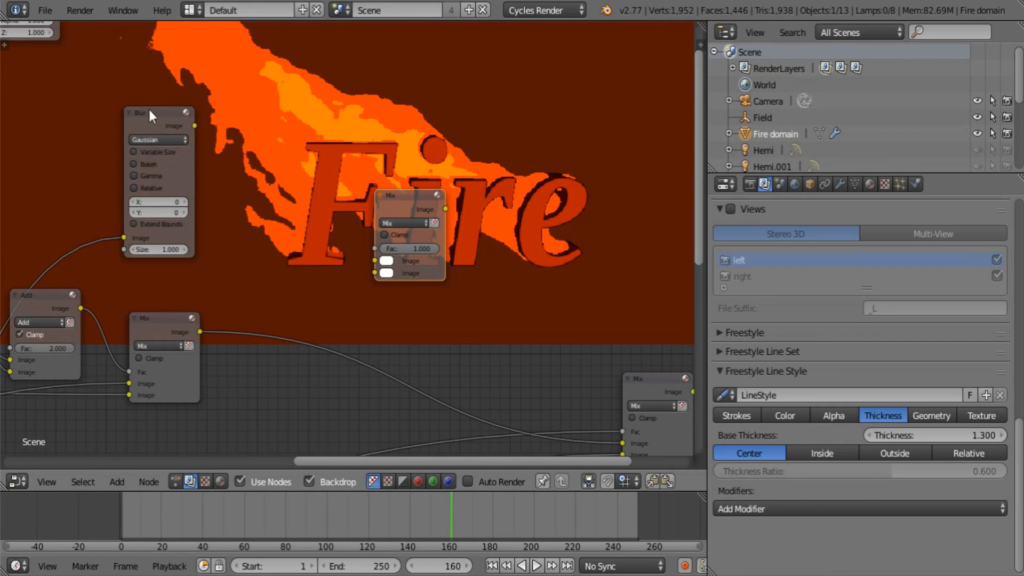
drag(148, 114, 241, 108)
- Set the Blur node to Fast Gaussian with Relative enabled, 1% in X and Y, and a size of 2
scroll(351, 197, up, 2)
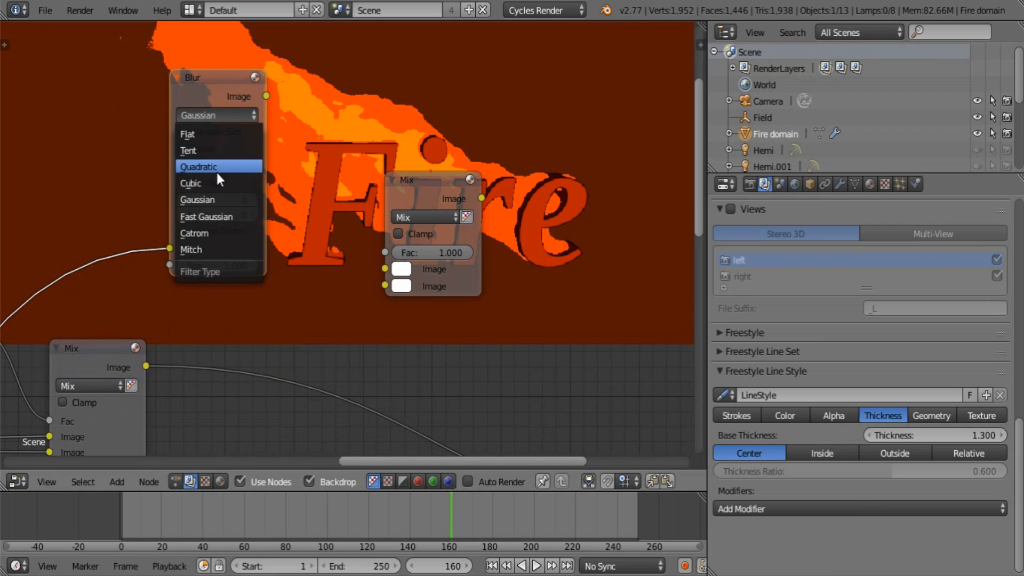
click(219, 217)
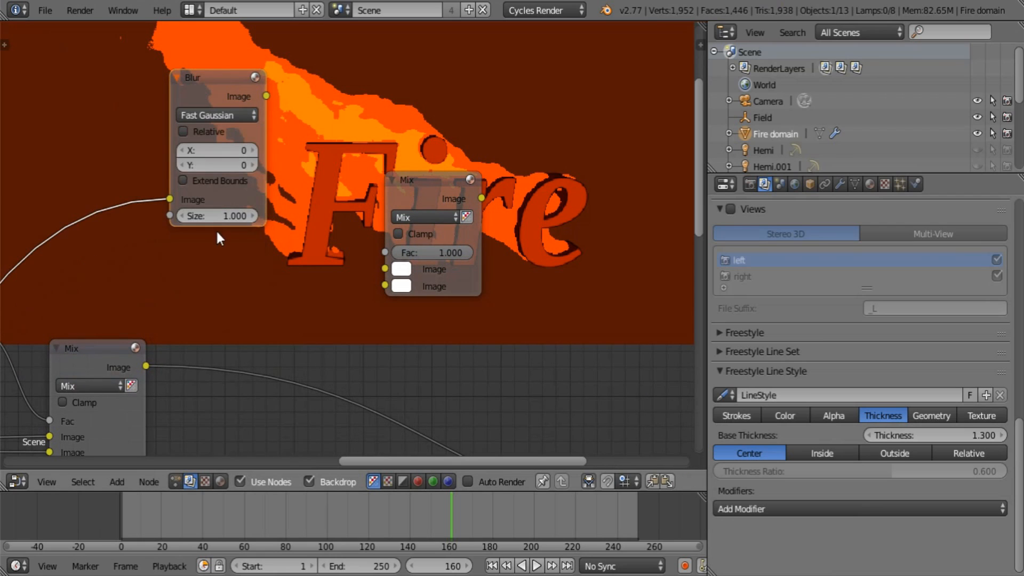
click(212, 132)
click(214, 186)
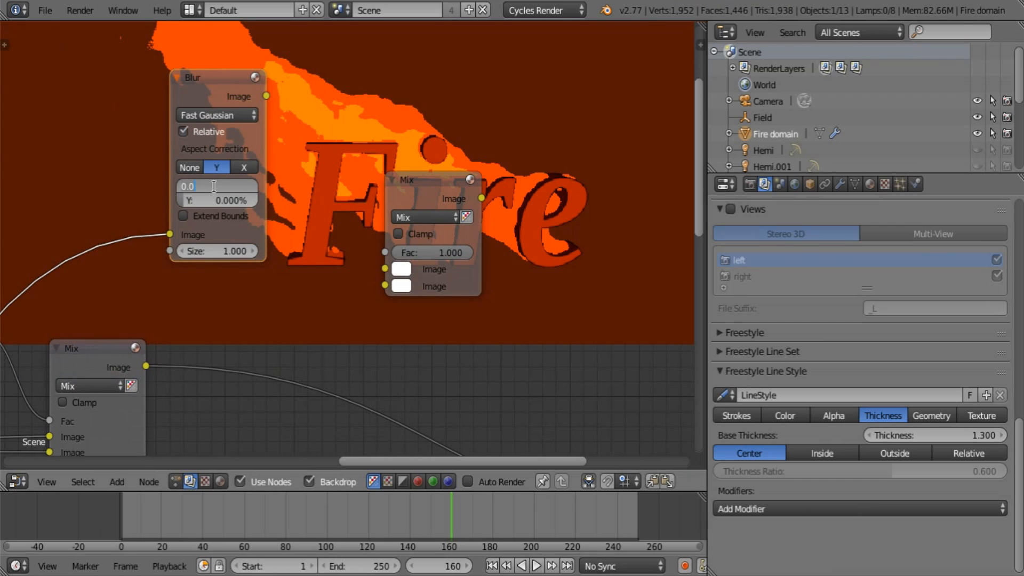
text(1)
key(Return)
click(218, 249)
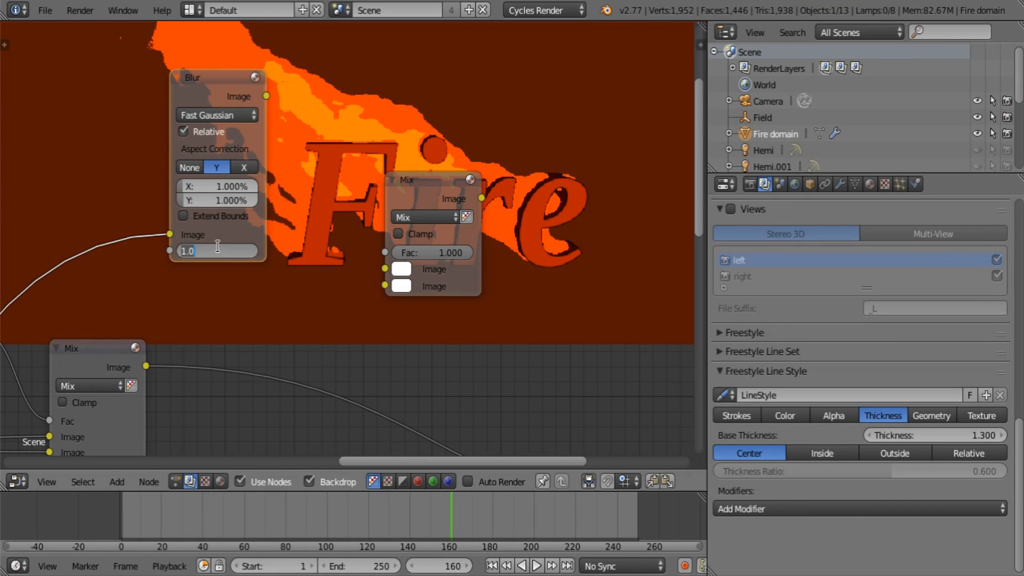
text(2)
key(Return)
- Connect the Blur output to the new Mix node's second Image input and change that node's blend mode to Add
drag(266, 96, 385, 286)
click(424, 217)
click(418, 251)
key(g)
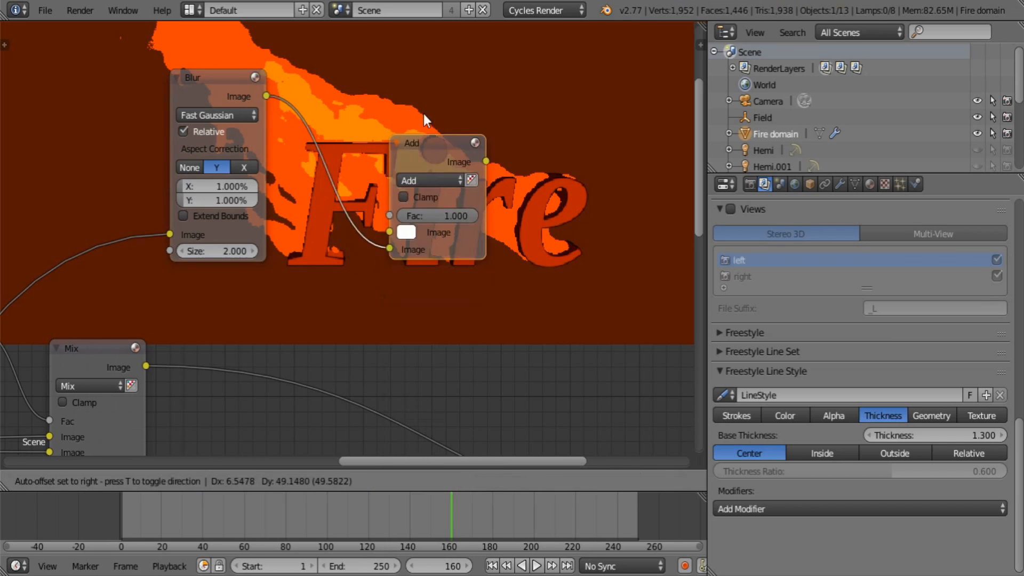
click(405, 19)
- Duplicate the Add and Blur nodes, and set the copied Blur's size to 5
key(shift+d)
click(473, 258)
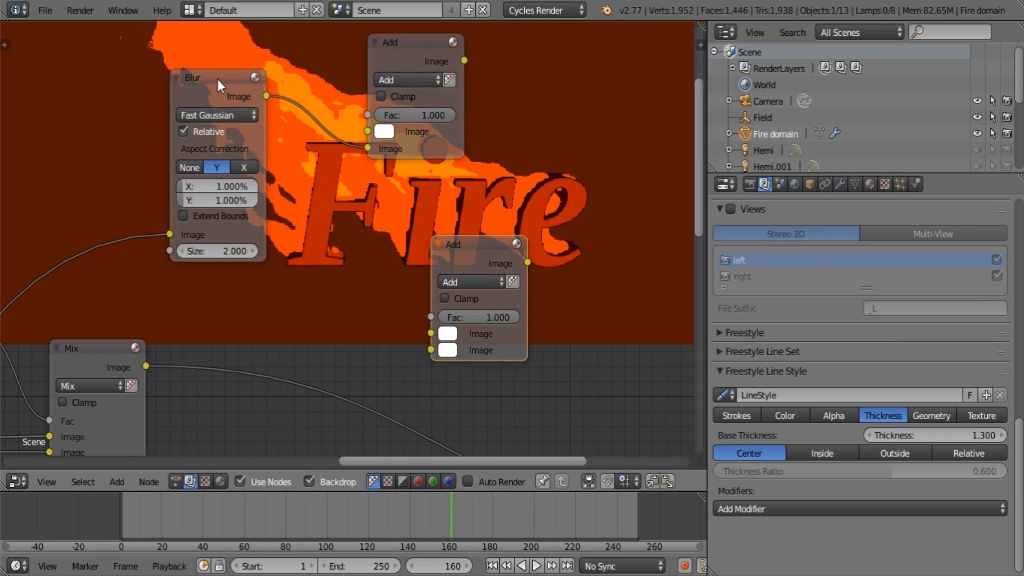
key(shift+d)
click(326, 210)
double_click(306, 349)
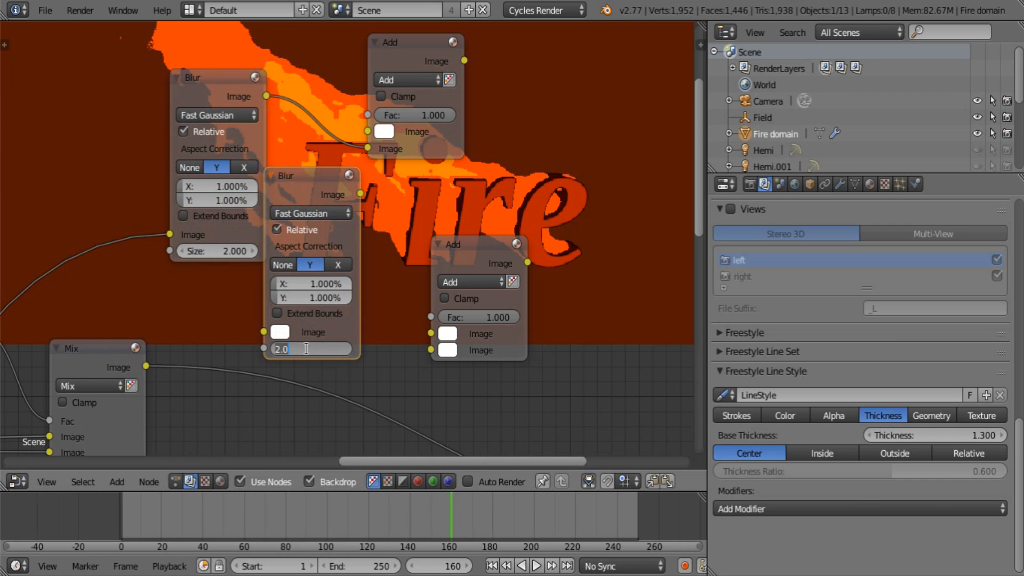
text(5)
key(Return)
- Insert a reroute point on the first Blur's input link and connect it to the second Blur's Image input
scroll(185, 261, down, 4)
middle_drag(187, 256, 316, 185)
scroll(299, 179, down, 1)
shift+drag(260, 165, 302, 216)
scroll(331, 229, up, 1)
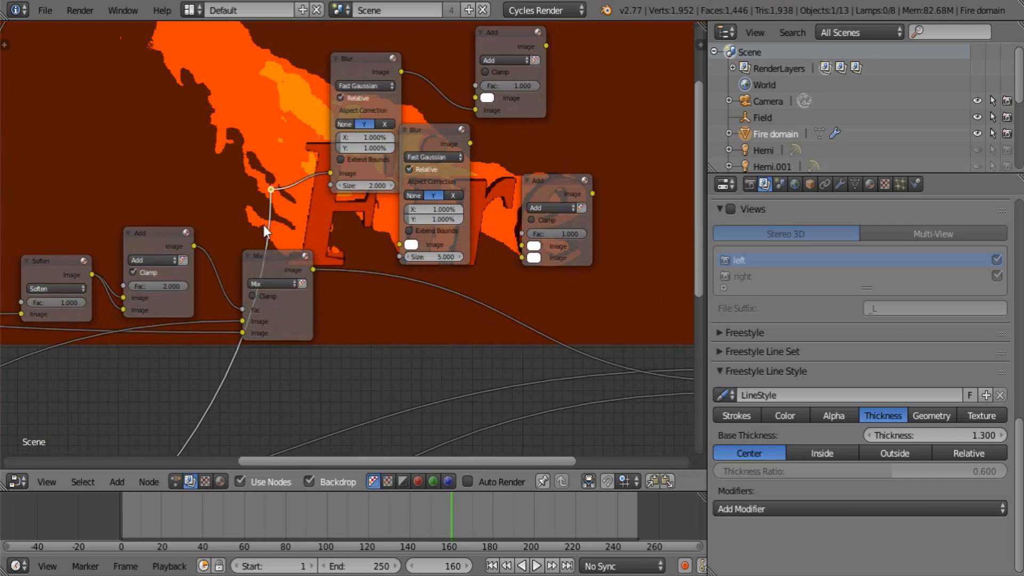
scroll(264, 225, up, 2)
drag(169, 185, 331, 255)
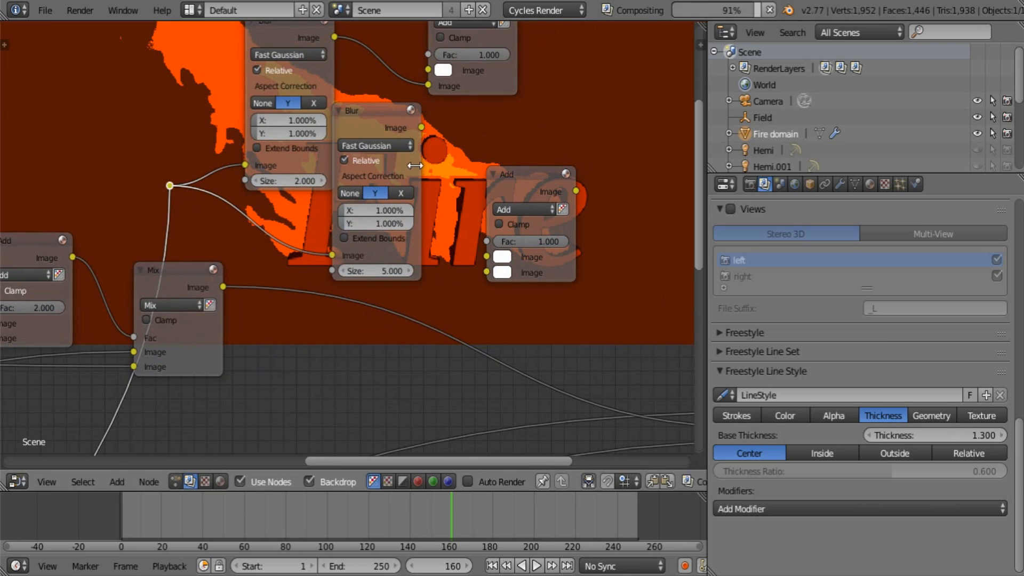
- Spread out the duplicated nodes, and feed the first Add and second Blur outputs into the second Add node's Image inputs
middle_drag(415, 165, 338, 231)
drag(327, 186, 398, 202)
drag(448, 249, 602, 142)
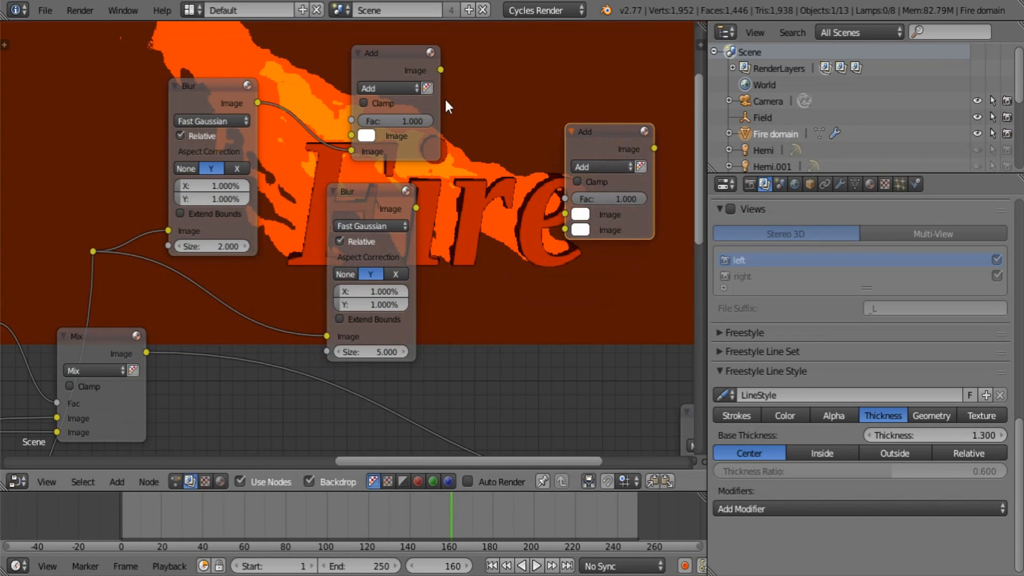
drag(441, 70, 564, 214)
drag(416, 208, 549, 229)
- Route the fire Mix output through the two glow Add nodes into the Viewer, and enable Clamp on both Add nodes
scroll(379, 147, down, 2)
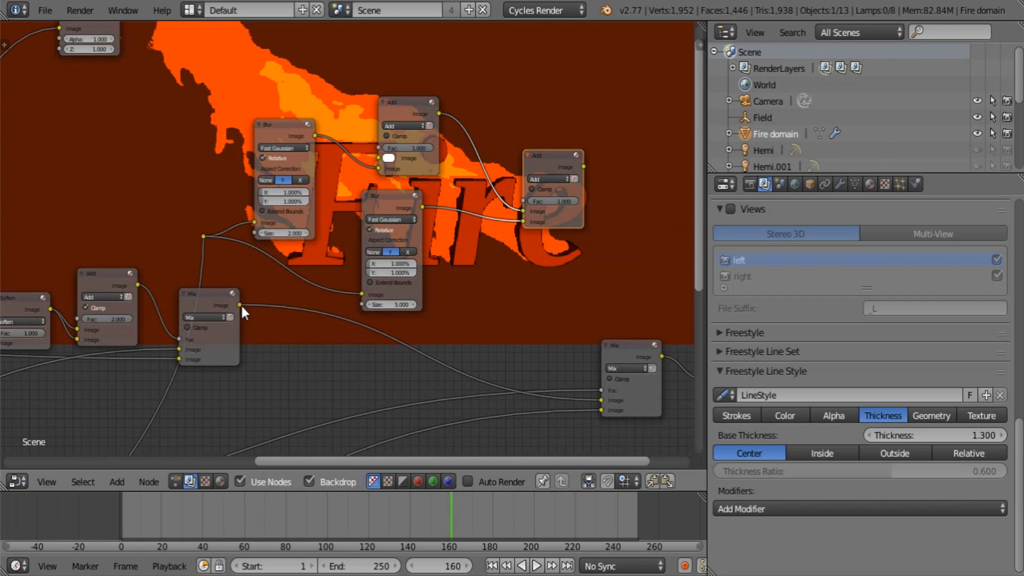
scroll(367, 319, down, 2)
drag(431, 305, 239, 147)
scroll(263, 338, up, 2)
drag(429, 155, 539, 350)
click(383, 177)
click(270, 129)
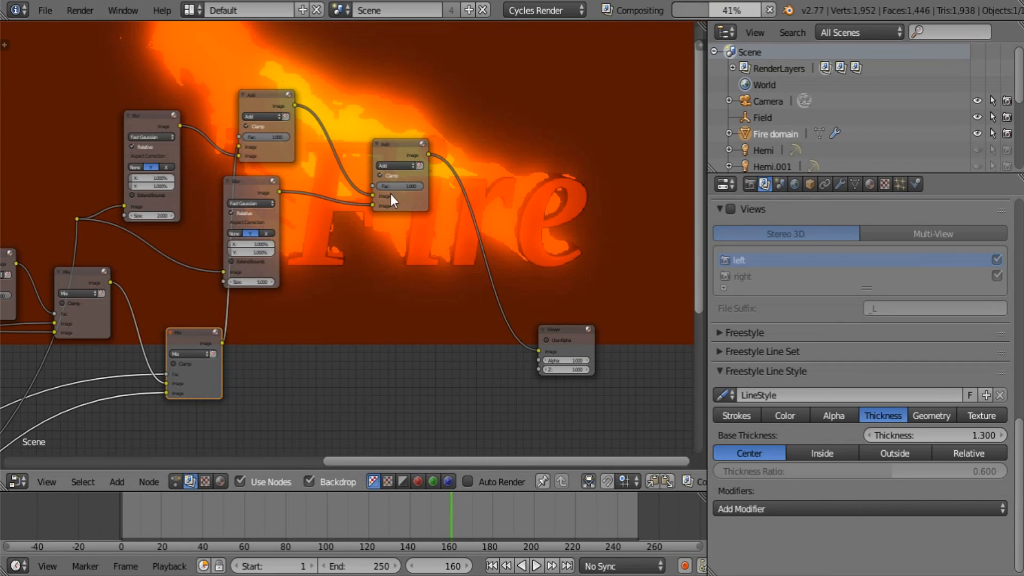
- Space out the Viewer, both glow Add nodes and the second Blur node so the chain is easier to read
middle_drag(604, 318, 486, 349)
drag(447, 360, 468, 211)
scroll(276, 198, up, 4)
middle_drag(276, 198, 388, 292)
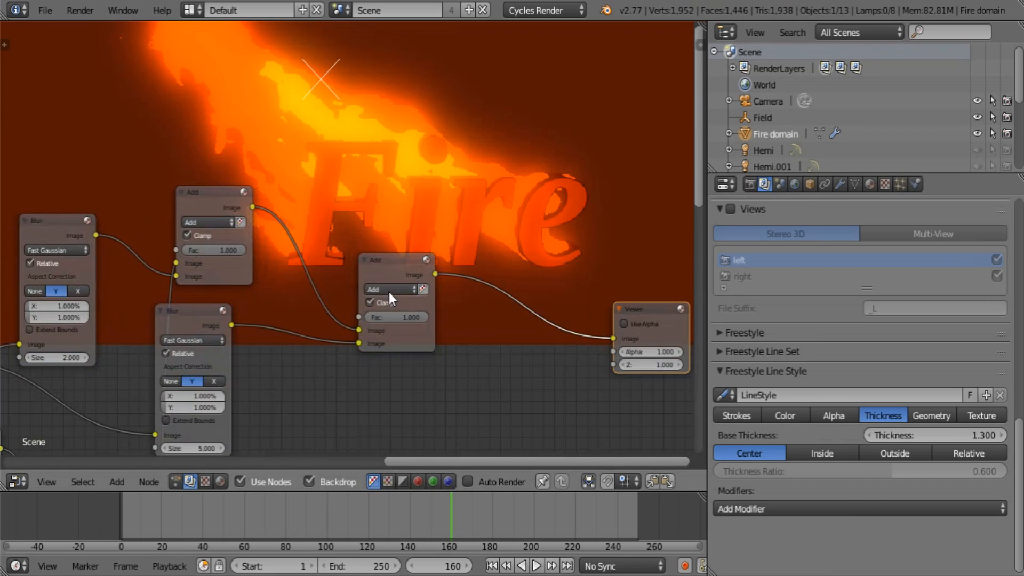
drag(387, 276, 525, 299)
drag(243, 202, 358, 202)
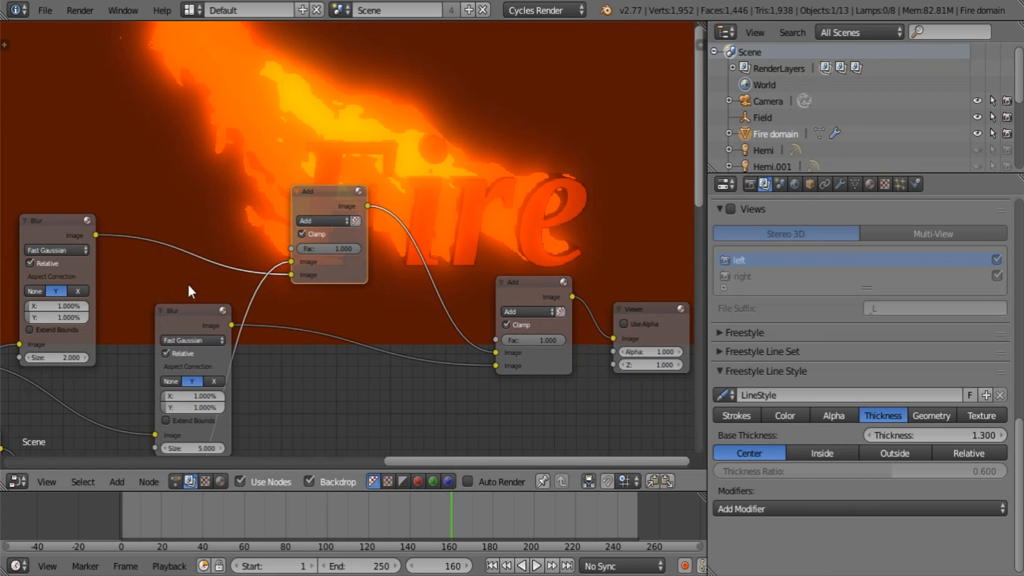
drag(191, 325, 342, 320)
middle_drag(209, 296, 259, 243)
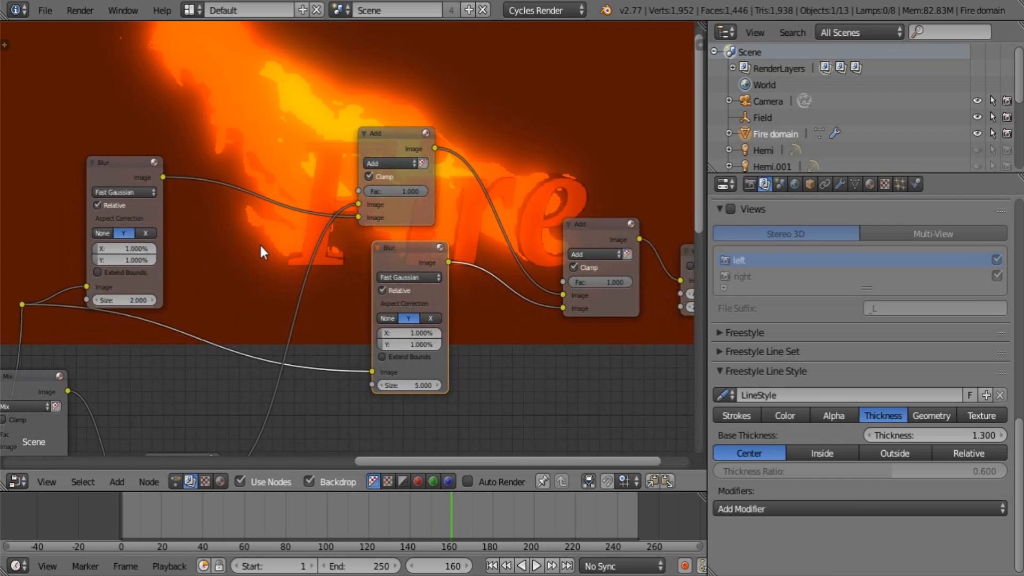
- Set the second Blur node's size to 2 and inspect the glow on the backdrop
scroll(142, 273, up, 2)
click(436, 420)
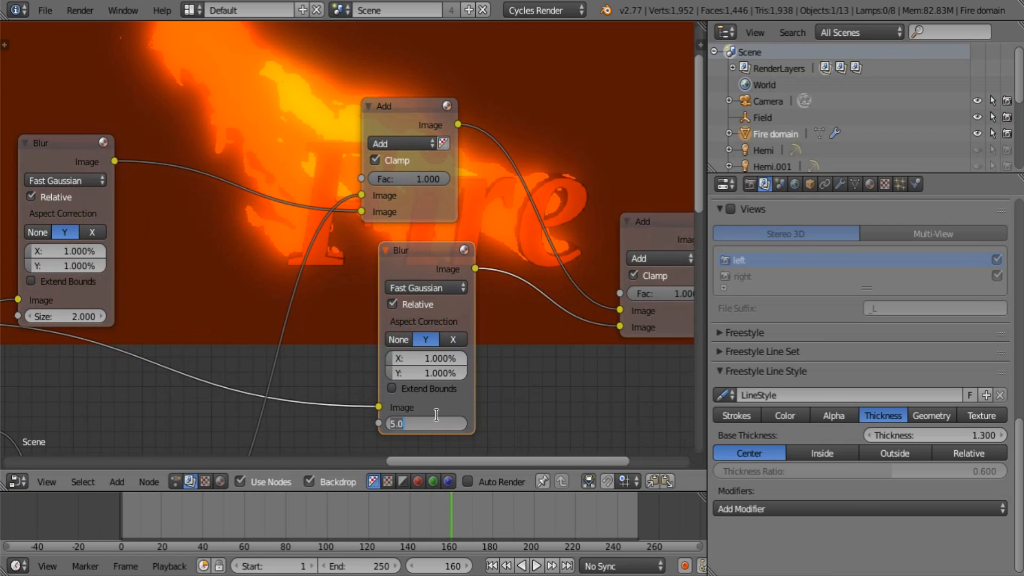
text(2)
key(Return)
middle_drag(437, 415, 241, 377)
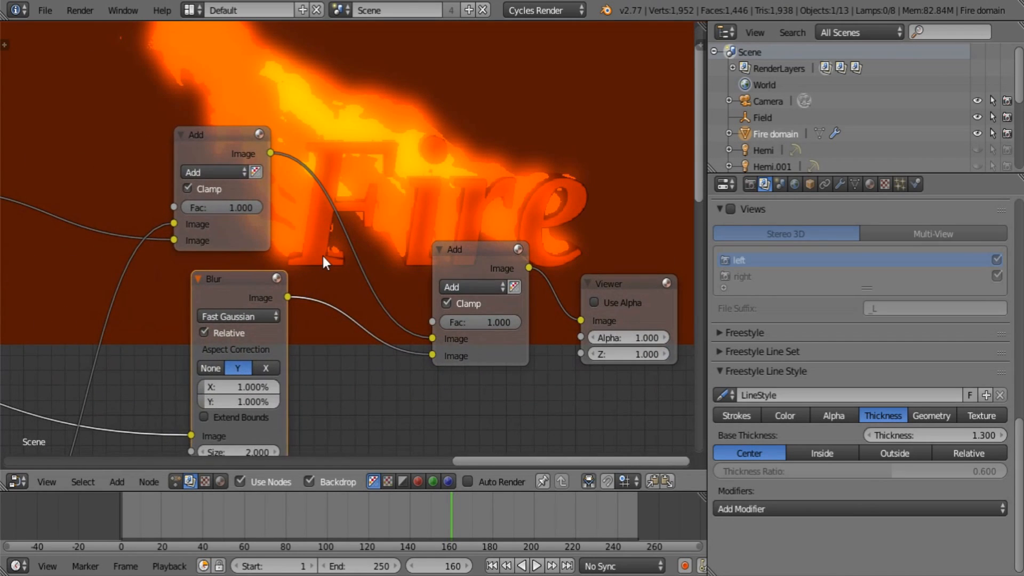
middle_drag(361, 283, 313, 342)
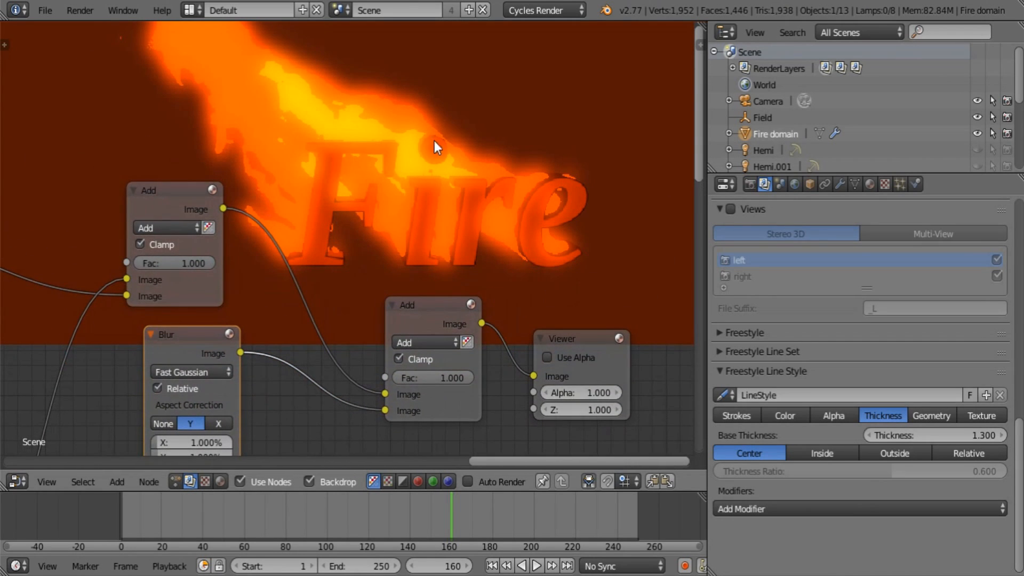
middle_drag(407, 222, 361, 222)
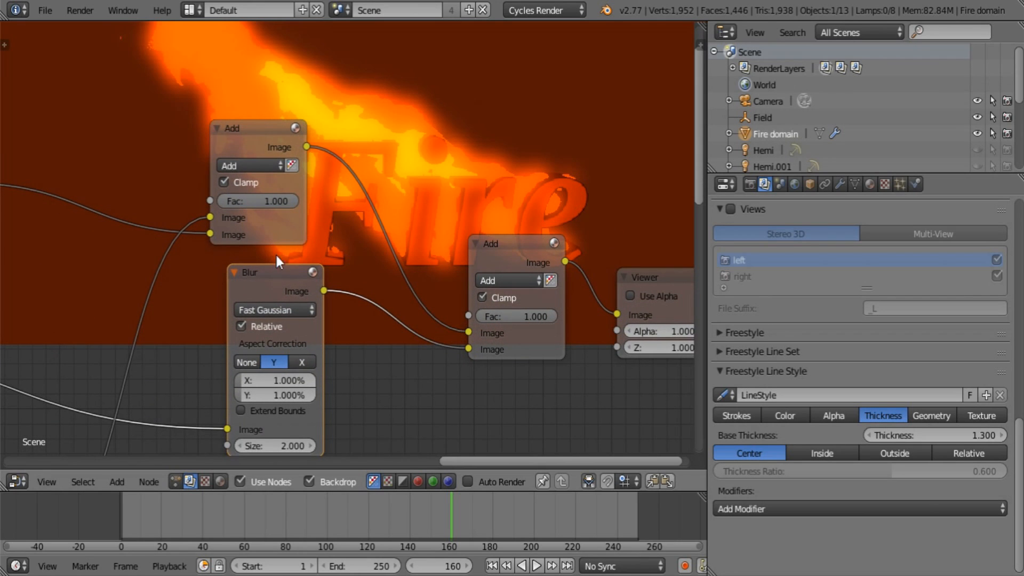
- Place the second Blur and second Add nodes closer to the first Add, and move the Viewer farther out
drag(280, 276, 254, 265)
middle_drag(467, 225, 382, 233)
drag(416, 243, 343, 185)
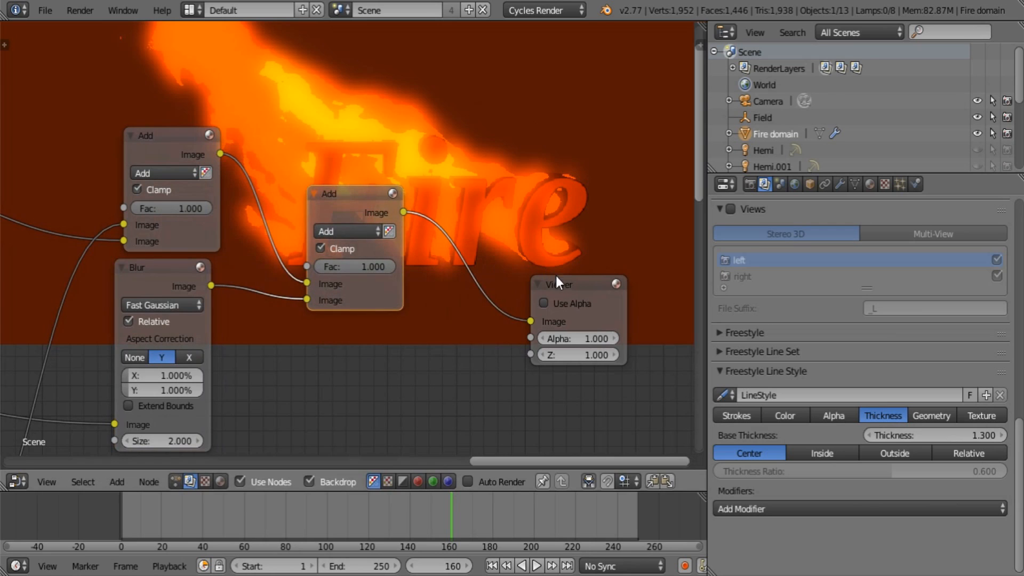
drag(556, 279, 639, 173)
middle_drag(491, 220, 433, 285)
- Insert a colour Mix node on the link between the second Add and the Viewer, moving the Viewer out of its way
key(shift+a)
mouse_move(433, 188)
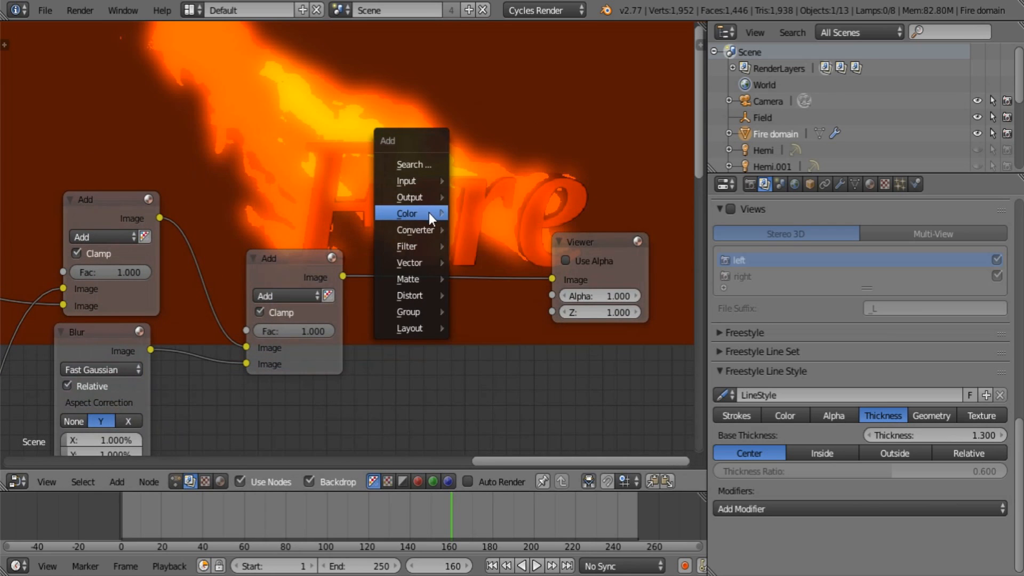
mouse_move(421, 212)
click(473, 214)
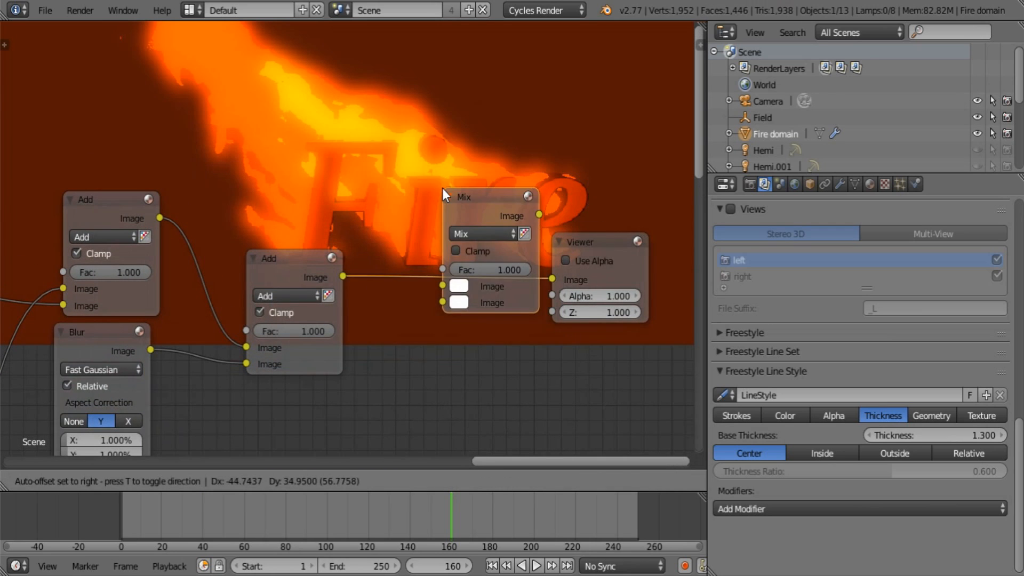
click(400, 189)
drag(608, 241, 705, 203)
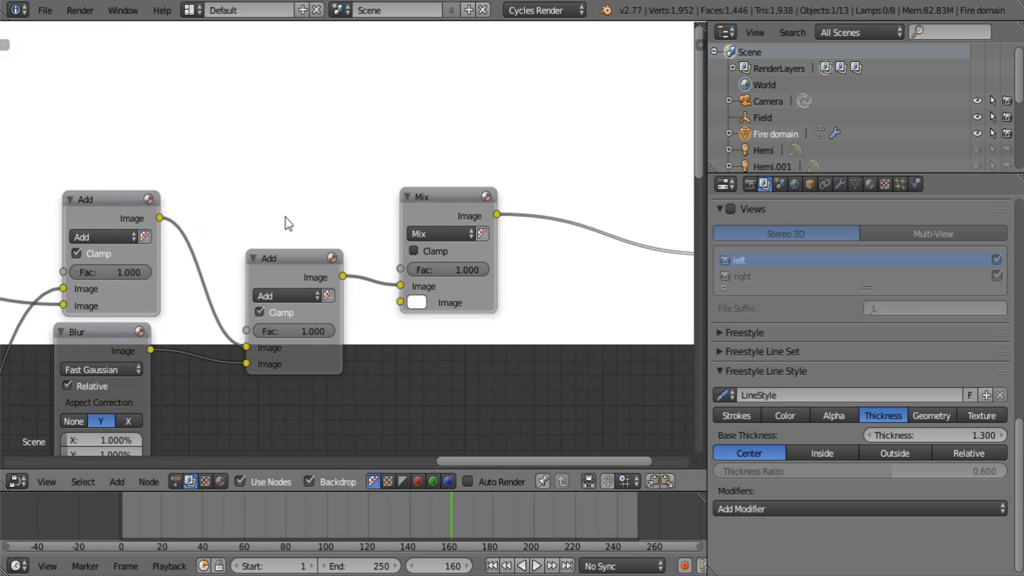
drag(427, 199, 563, 190)
- Add another colour Mix node below the glow Add nodes and feed the index 6 ID Mask's alpha into its factor
scroll(341, 251, down, 2)
middle_drag(303, 230, 455, 220)
scroll(346, 271, down, 6)
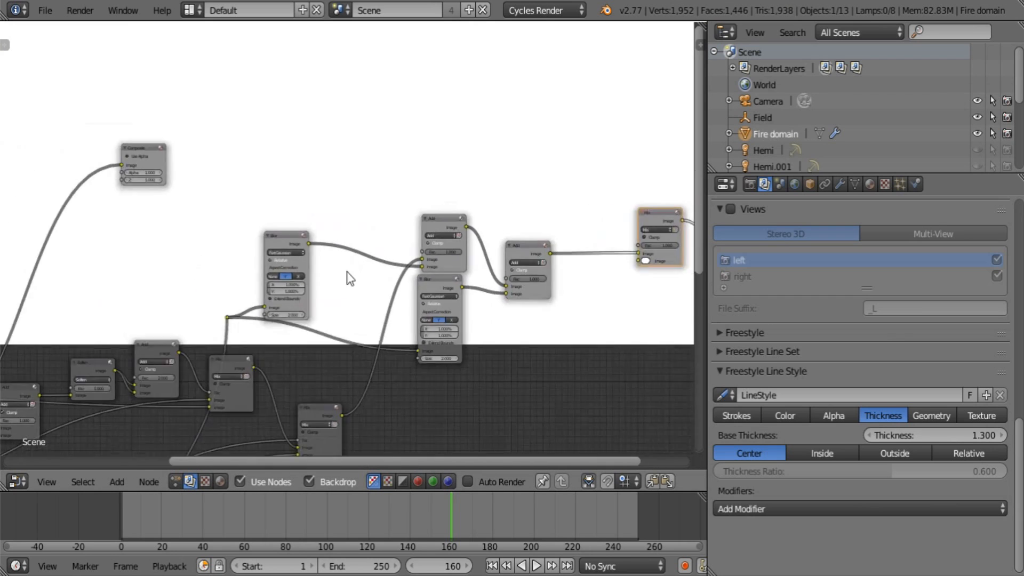
middle_drag(226, 217, 518, 134)
scroll(196, 317, up, 3)
scroll(198, 323, up, 1)
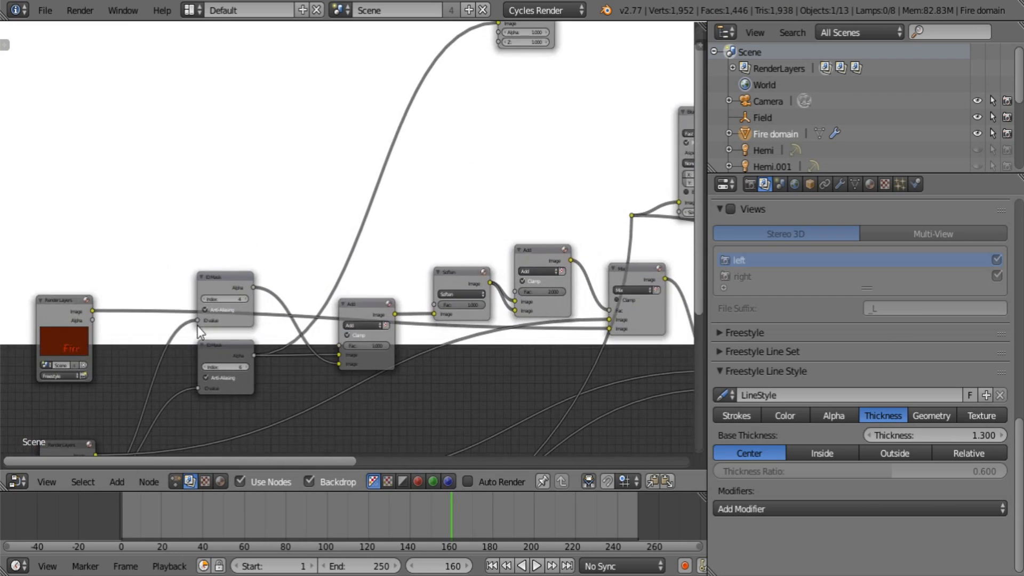
click(224, 351)
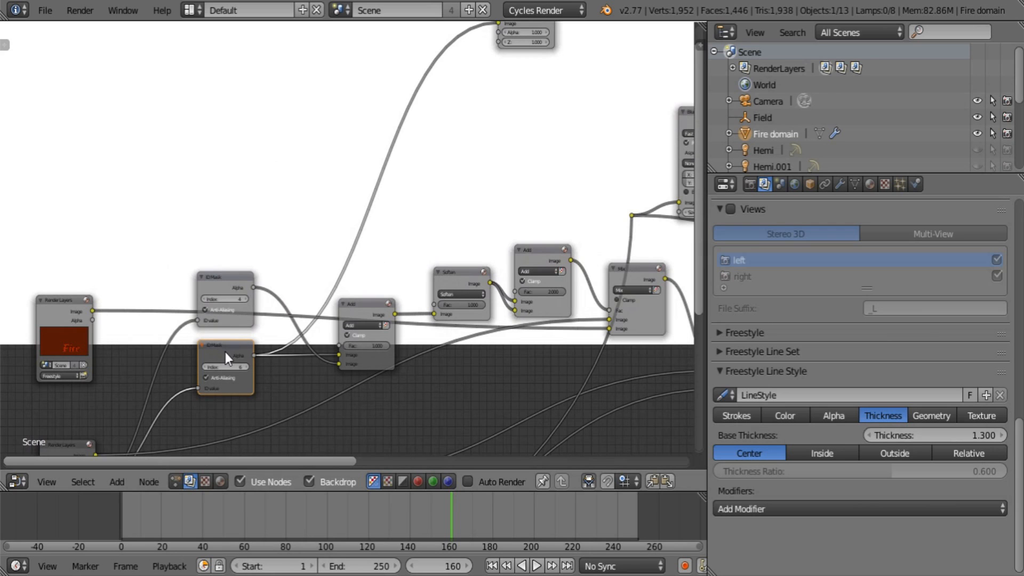
middle_drag(327, 293, 229, 277)
middle_drag(397, 247, 282, 296)
scroll(281, 296, down, 6)
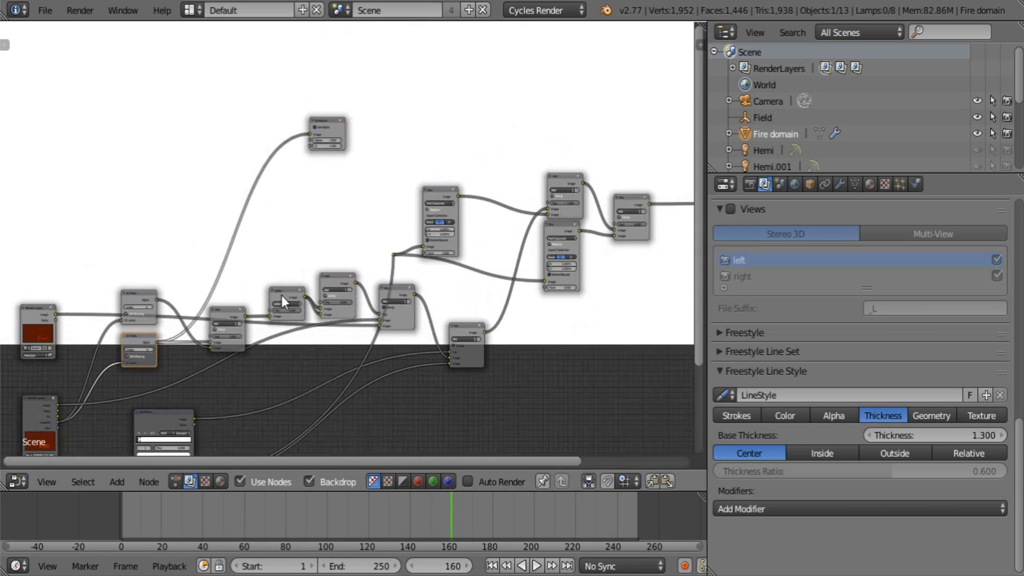
key(shift+a)
mouse_move(331, 206)
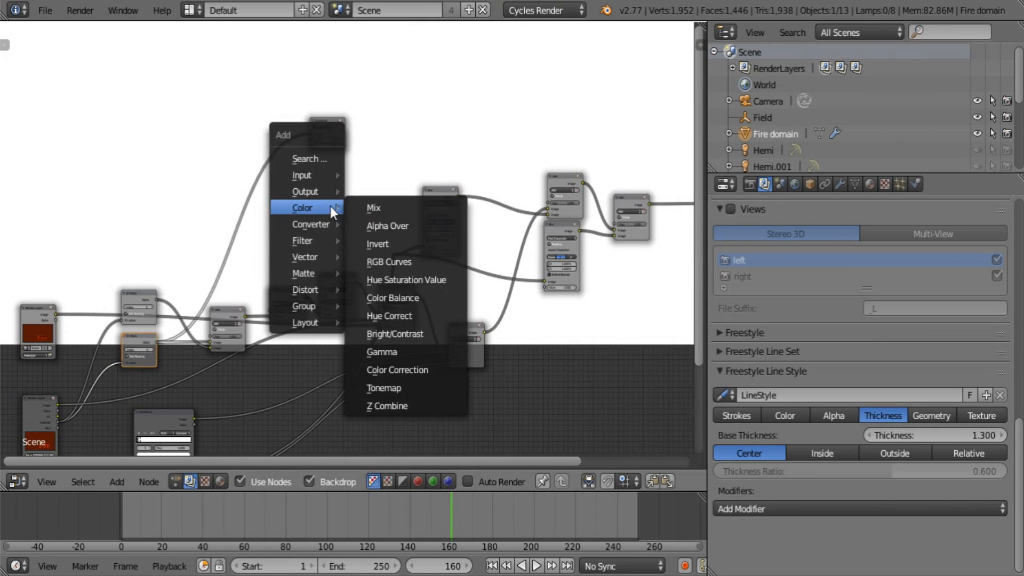
click(376, 206)
click(616, 331)
drag(156, 342, 599, 351)
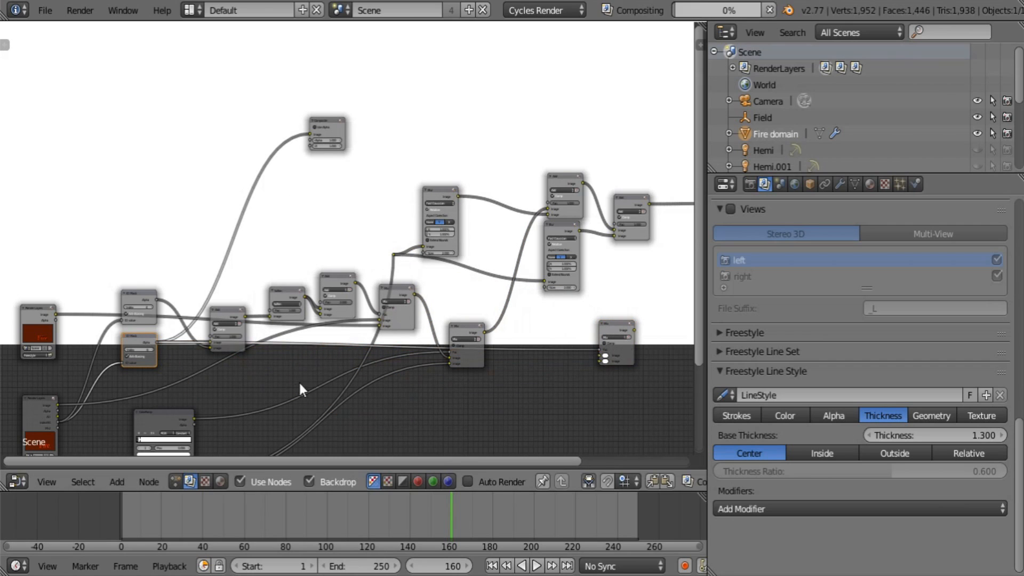
- Link the Freestyle Render Layers image to the second image input of the new Mix node
middle_drag(299, 380, 289, 351)
middle_drag(92, 327, 116, 288)
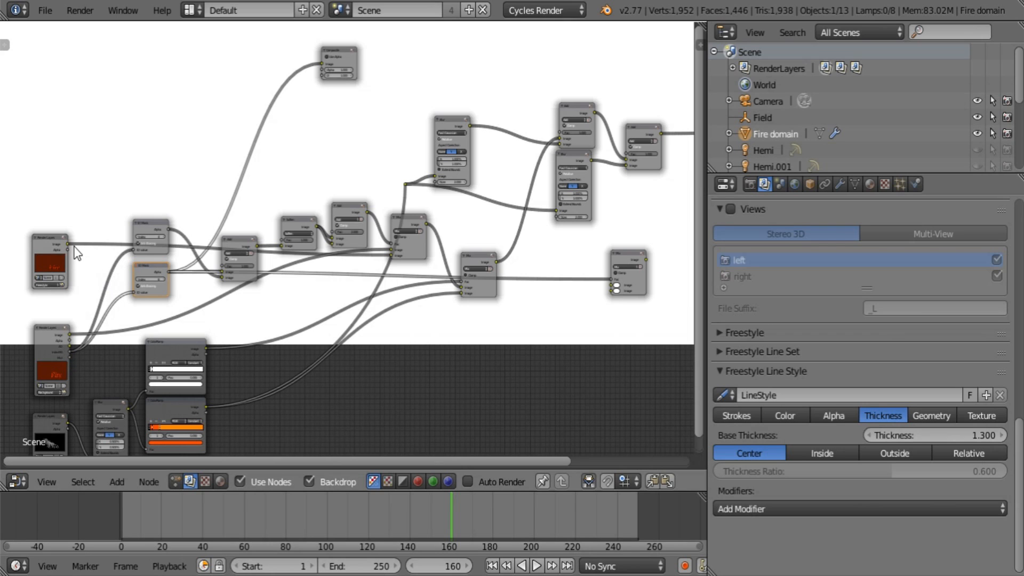
drag(68, 244, 613, 290)
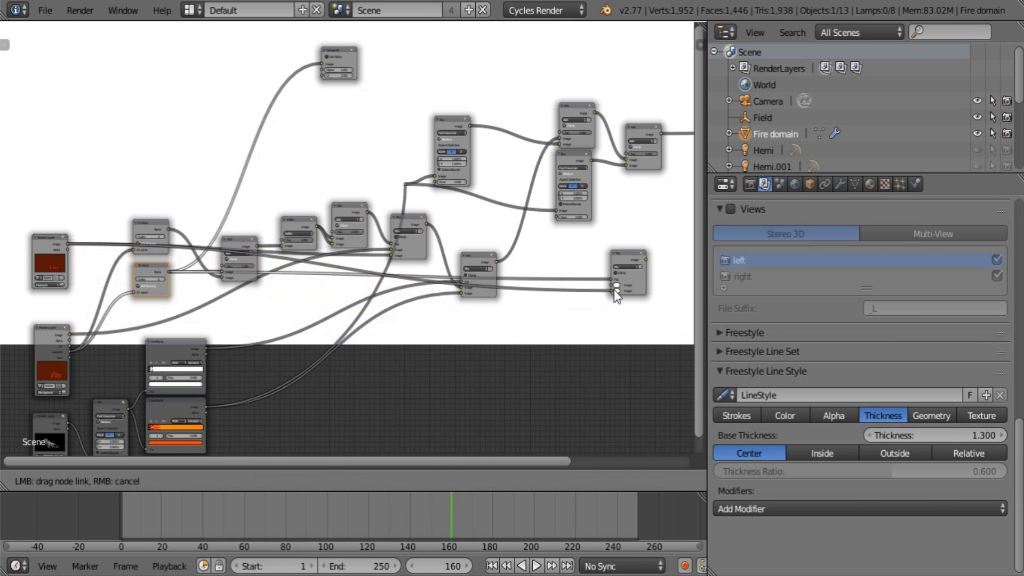
- Place the masked Mix node below the first Mix, feed the last glow Add into its first image input, and link it to the Viewer
middle_drag(605, 301, 346, 384)
scroll(358, 374, up, 7)
drag(374, 407, 638, 253)
middle_drag(567, 250, 397, 254)
scroll(398, 252, up, 4)
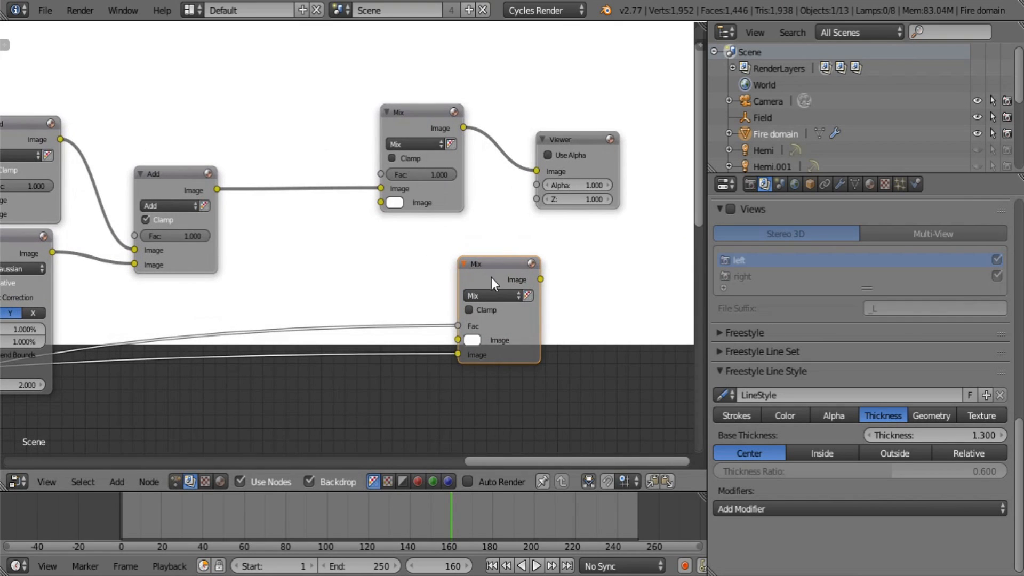
drag(491, 283, 359, 279)
drag(217, 189, 325, 336)
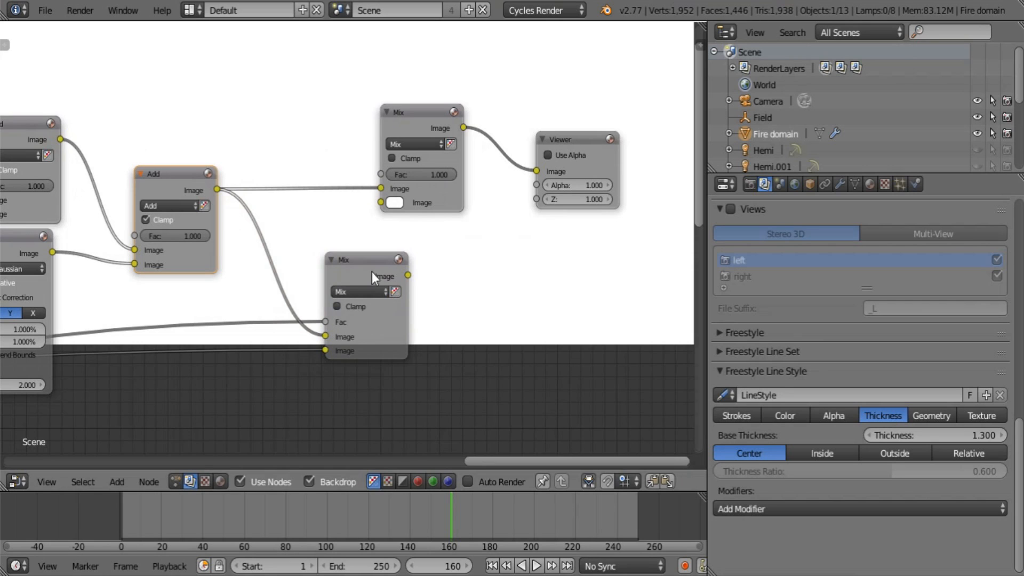
drag(371, 271, 536, 171)
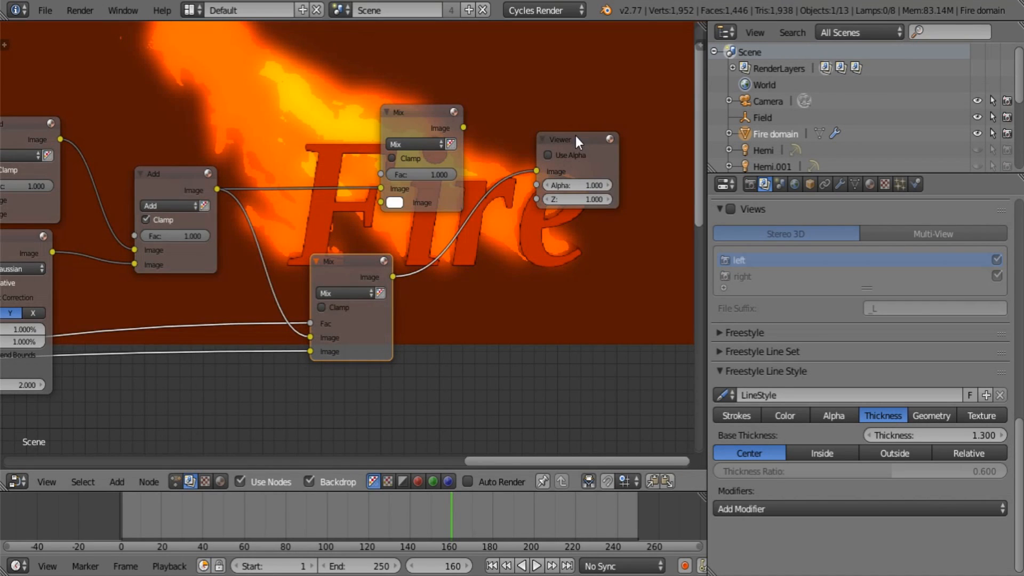
- Feed the masked Mix into the second image of the Mix before the Viewer, and set that final Mix's factor to 0.5
middle_drag(380, 305, 376, 376)
drag(389, 348, 376, 273)
drag(459, 198, 618, 213)
drag(408, 184, 501, 234)
scroll(469, 341, up, 1)
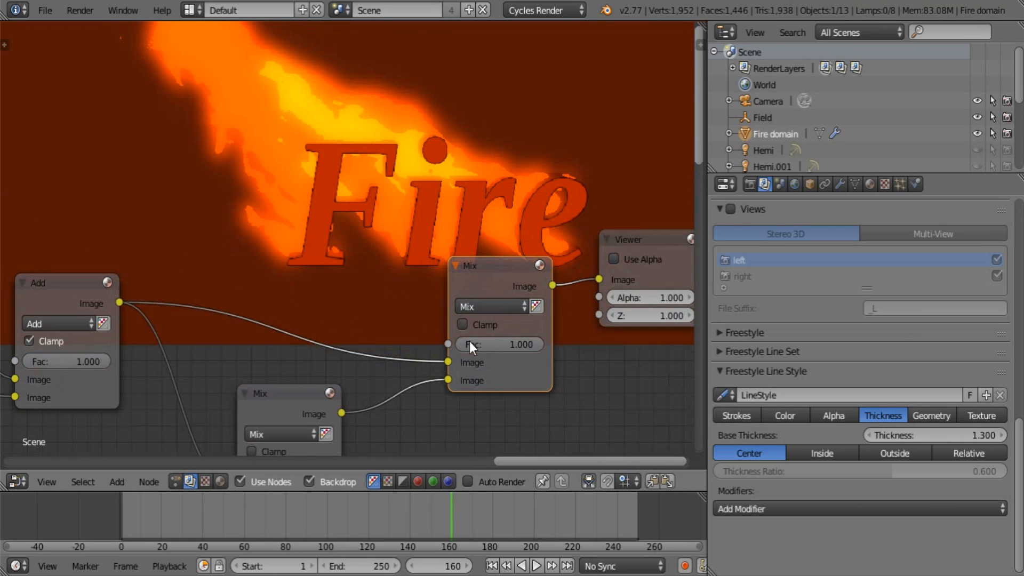
drag(530, 342, 485, 342)
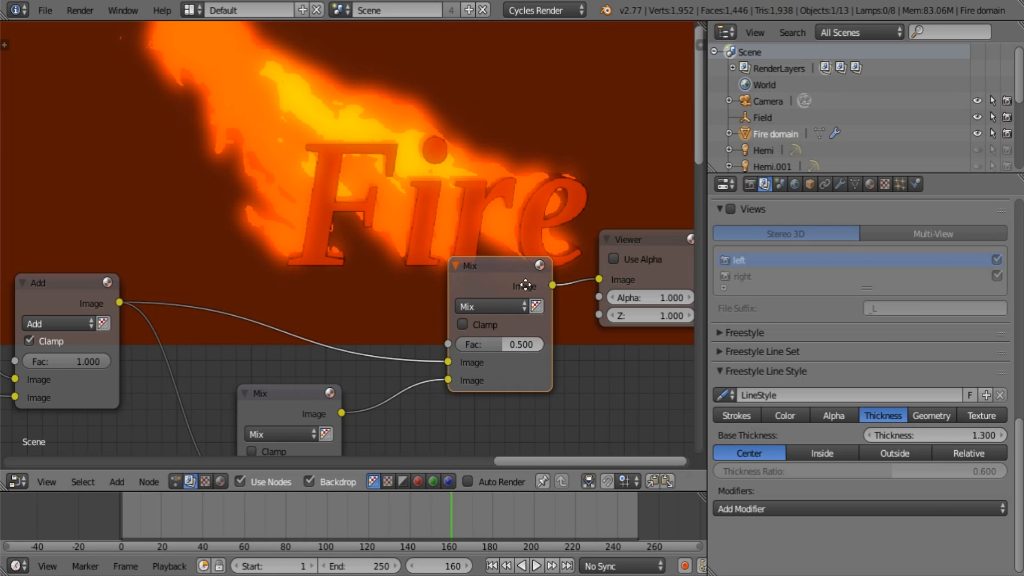
- Shrink the backdrop and rearrange the Viewer and both Mix nodes to inspect the softened text glow
middle_drag(526, 285, 494, 322)
key(v)
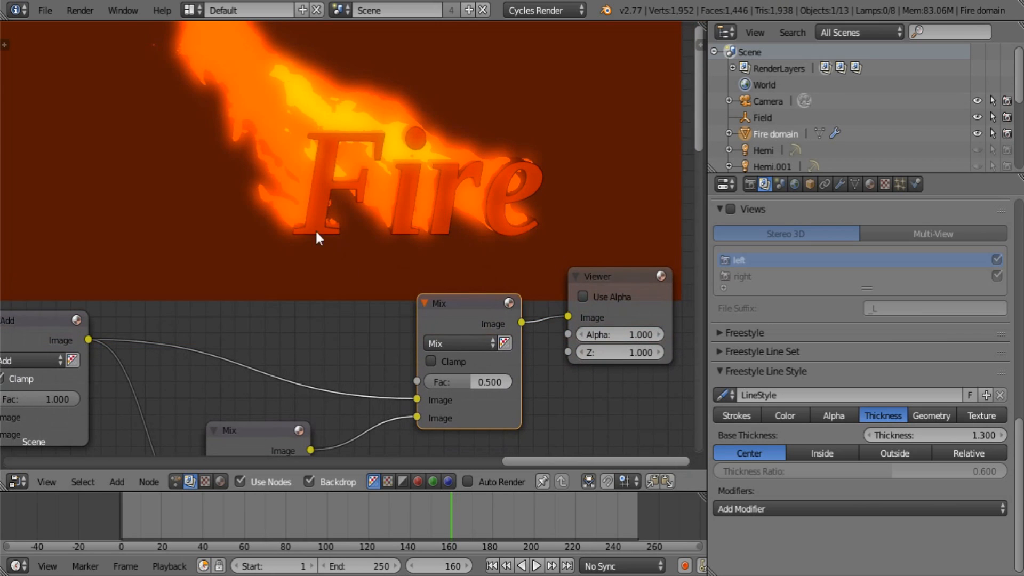
alt+middle_drag(374, 173, 389, 272)
middle_drag(508, 315, 404, 351)
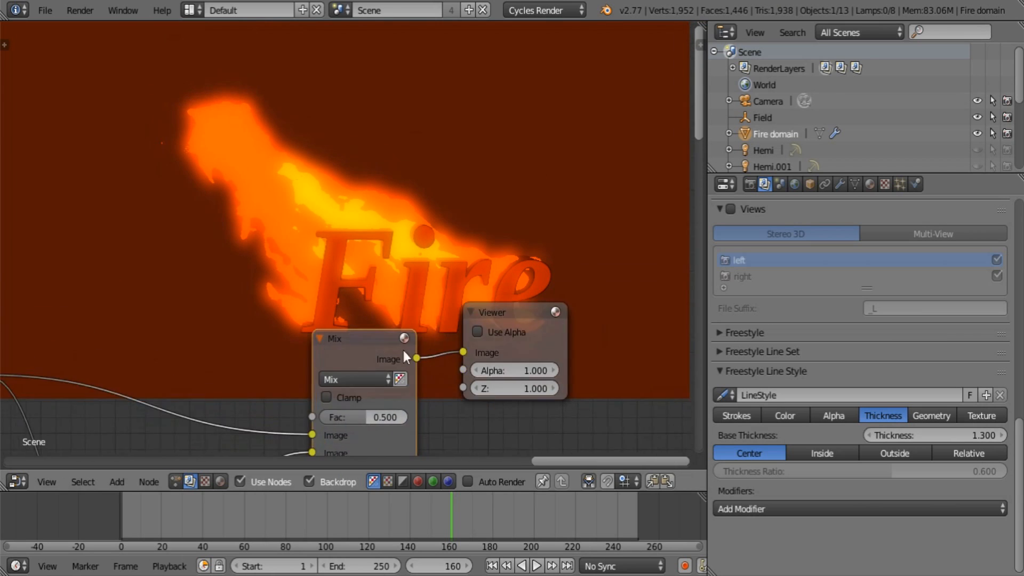
drag(511, 311, 619, 374)
middle_drag(361, 364, 335, 273)
drag(332, 274, 395, 310)
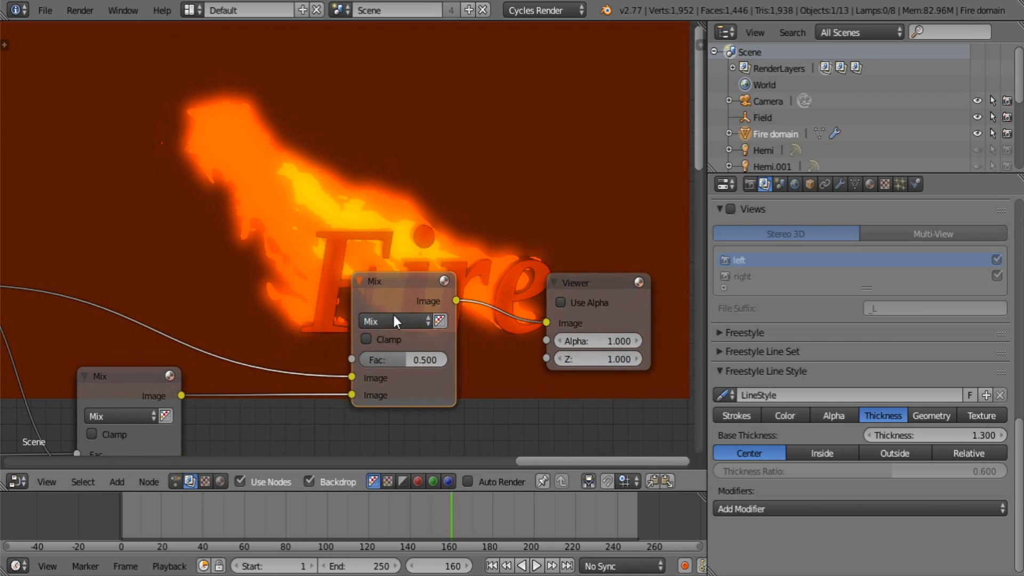
middle_drag(103, 400, 240, 353)
drag(239, 349, 331, 349)
middle_drag(423, 276, 324, 423)
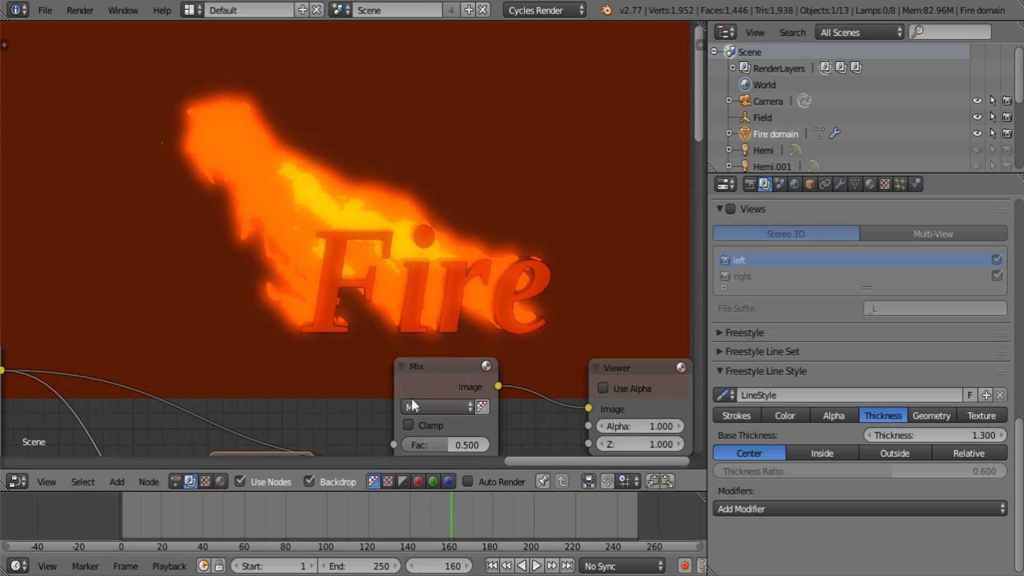
middle_drag(411, 398, 174, 333)
drag(372, 302, 396, 306)
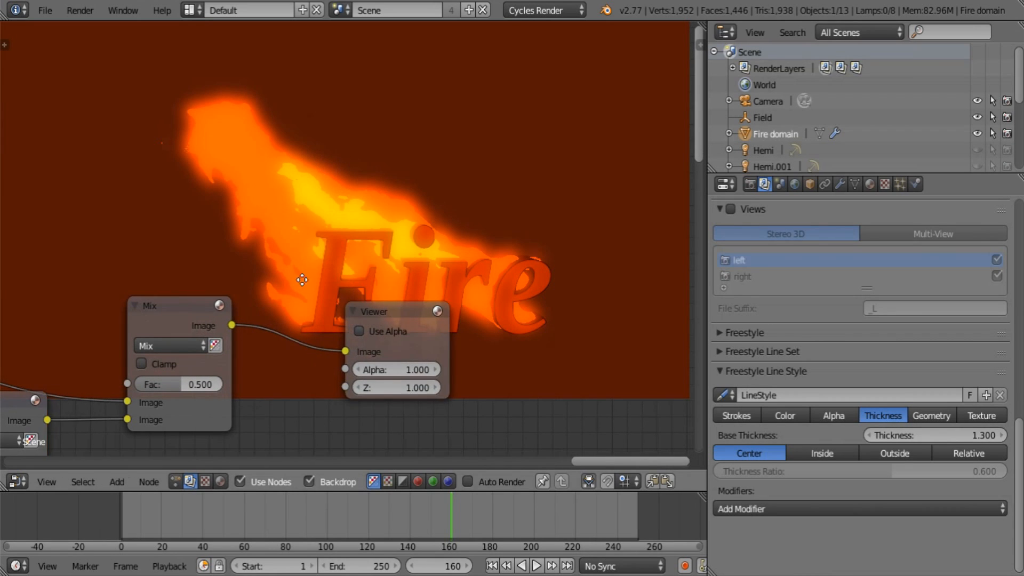
middle_drag(302, 279, 327, 112)
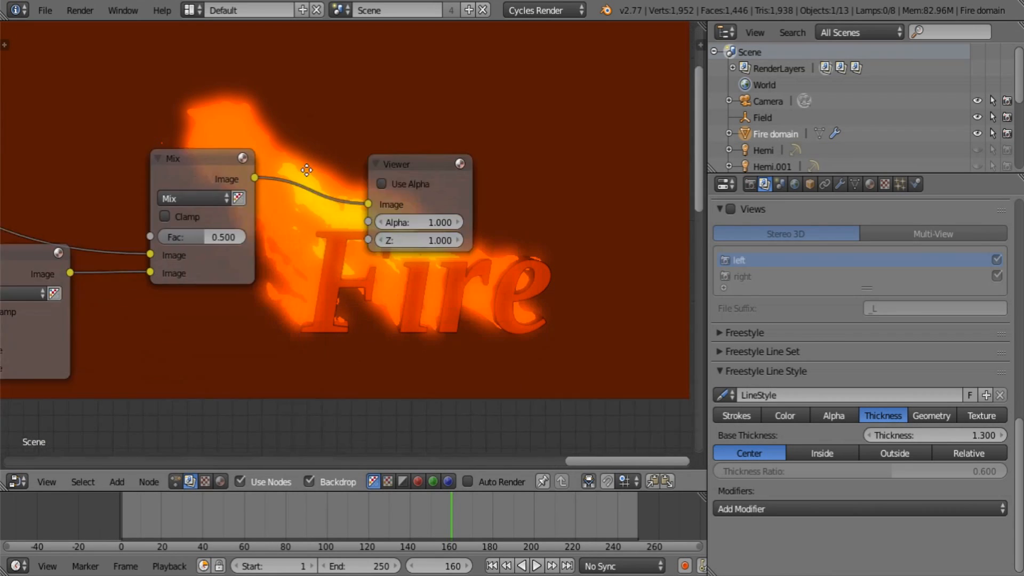
middle_drag(371, 289, 329, 193)
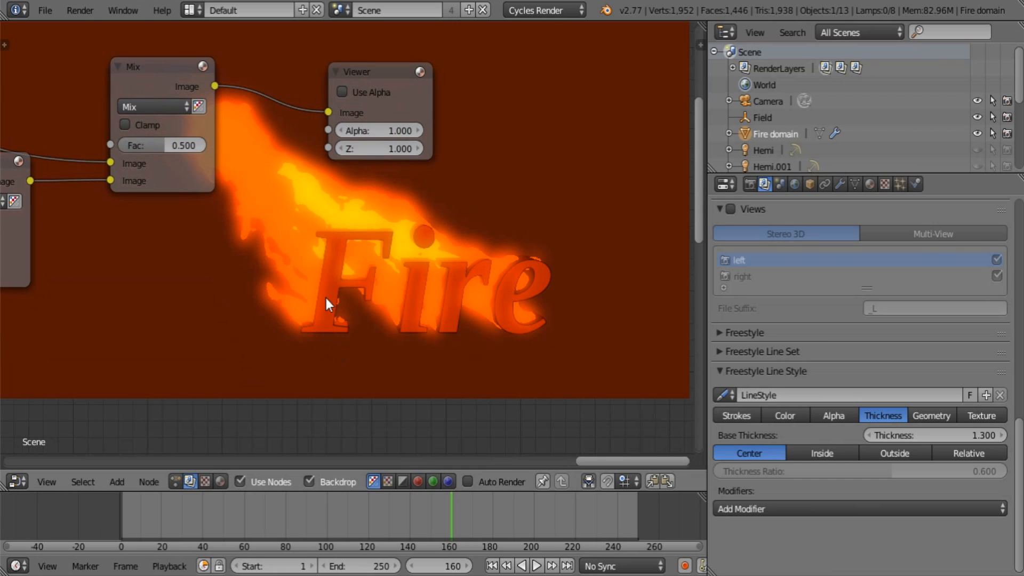
- Add a Blur node above the outline mask chain and feed it from the Add node with factor 2
middle_drag(289, 293, 445, 284)
scroll(445, 285, down, 5)
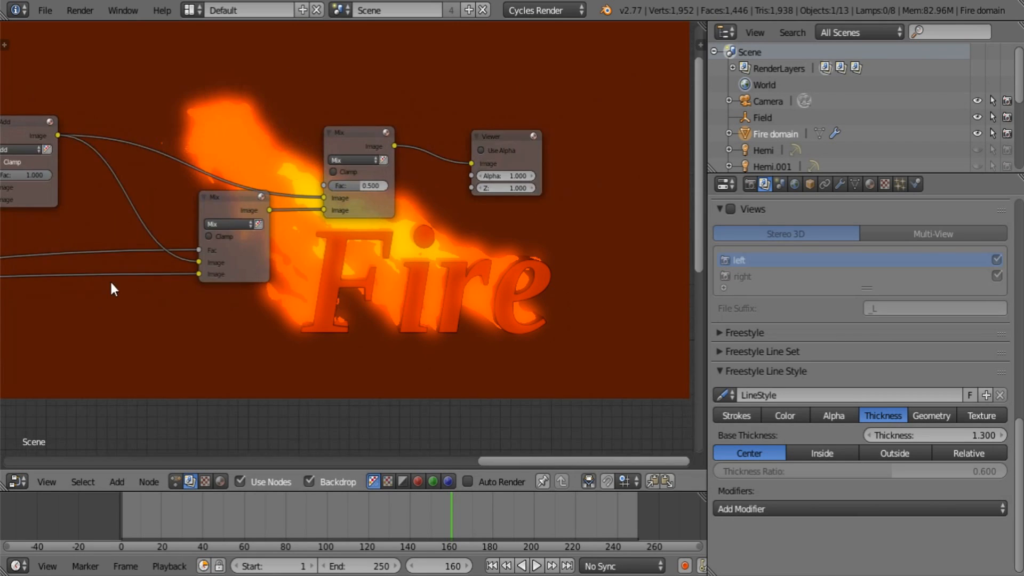
middle_drag(41, 335, 753, 301)
middle_drag(298, 312, 407, 467)
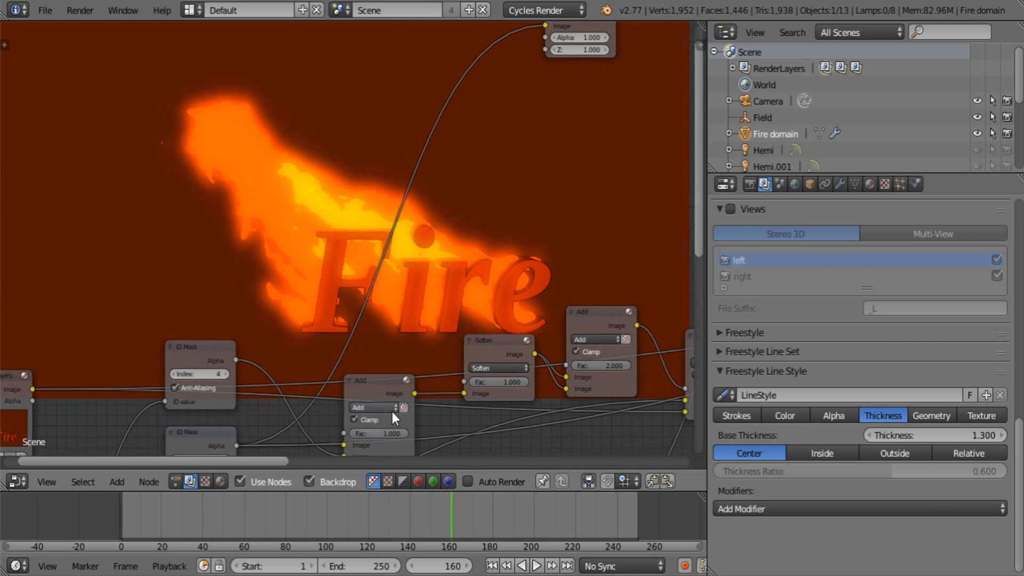
middle_drag(341, 387, 461, 221)
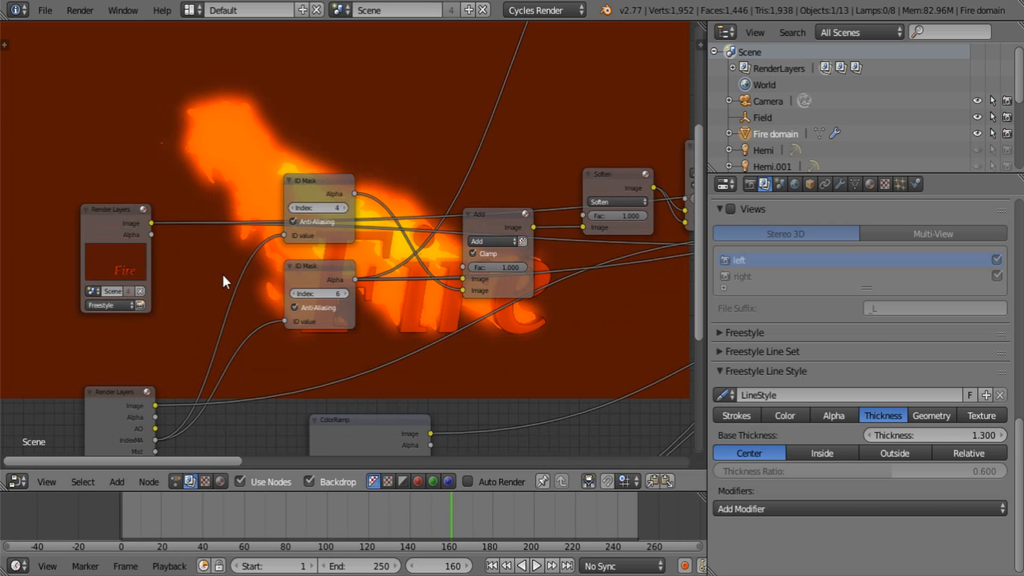
middle_drag(241, 263, 85, 398)
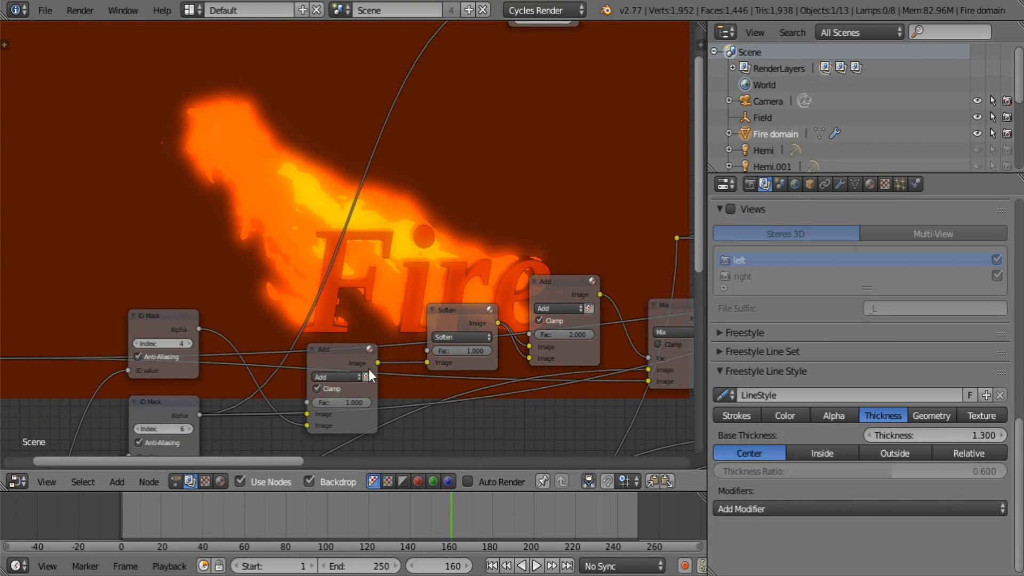
middle_drag(375, 388, 242, 389)
scroll(320, 341, up, 4)
middle_drag(524, 320, 404, 390)
scroll(341, 335, down, 4)
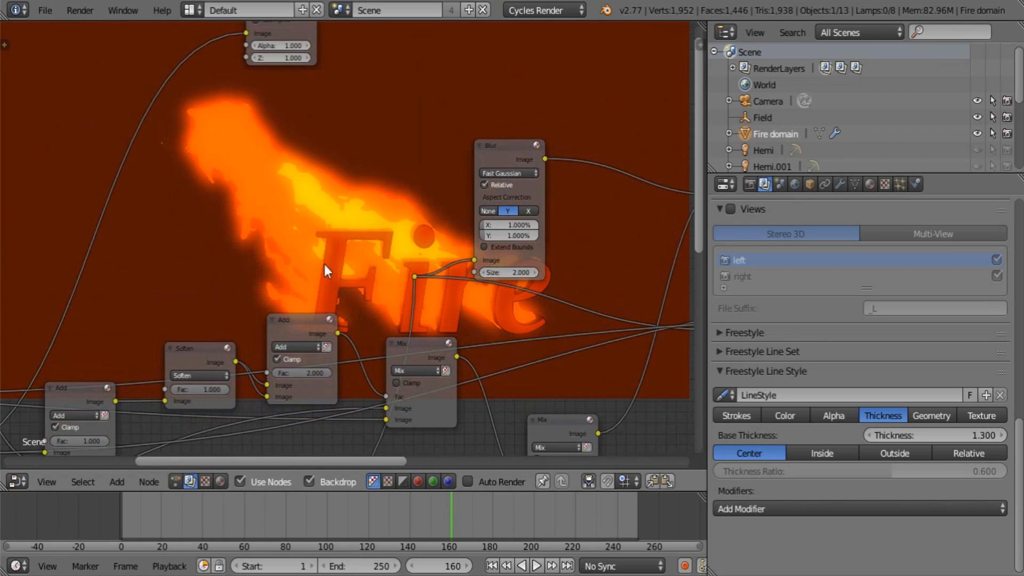
key(shift+a)
mouse_move(286, 200)
click(369, 199)
click(367, 198)
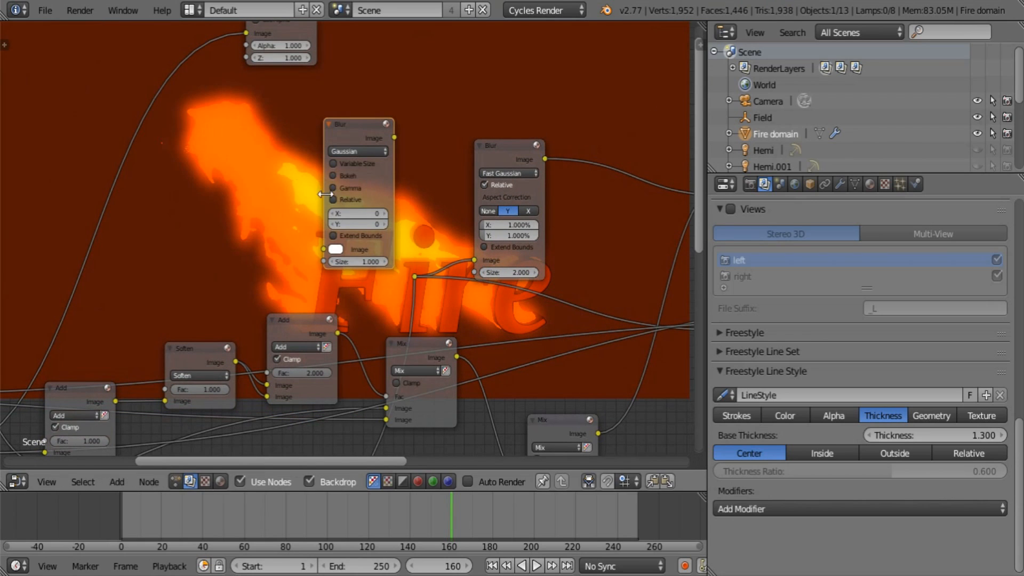
drag(339, 334, 322, 249)
- Move the new Blur node into the empty area above the chain and set its filter type to Fast Gaussian
middle_drag(345, 144, 189, 357)
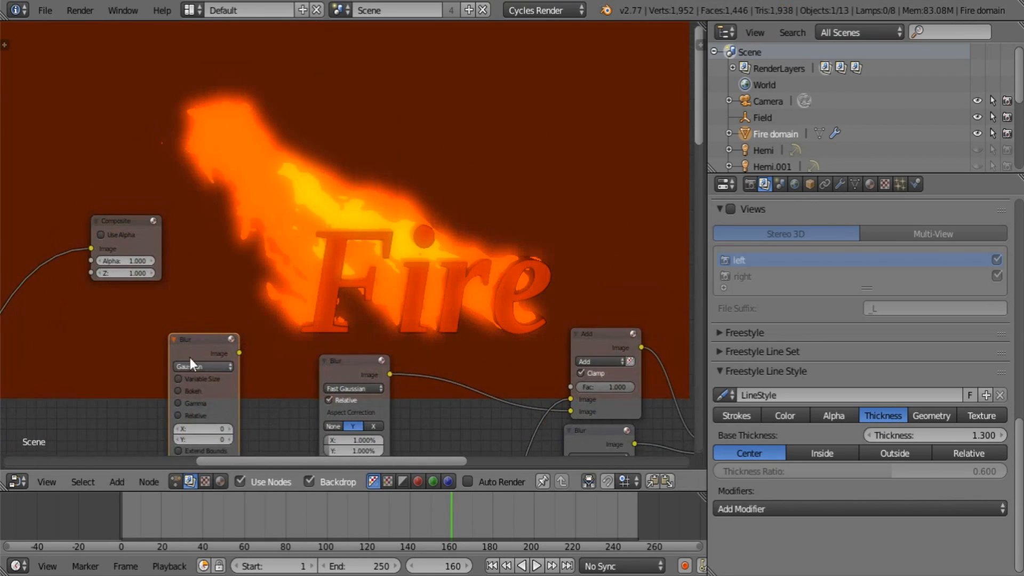
key(g)
click(495, 409)
middle_drag(437, 314, 347, 411)
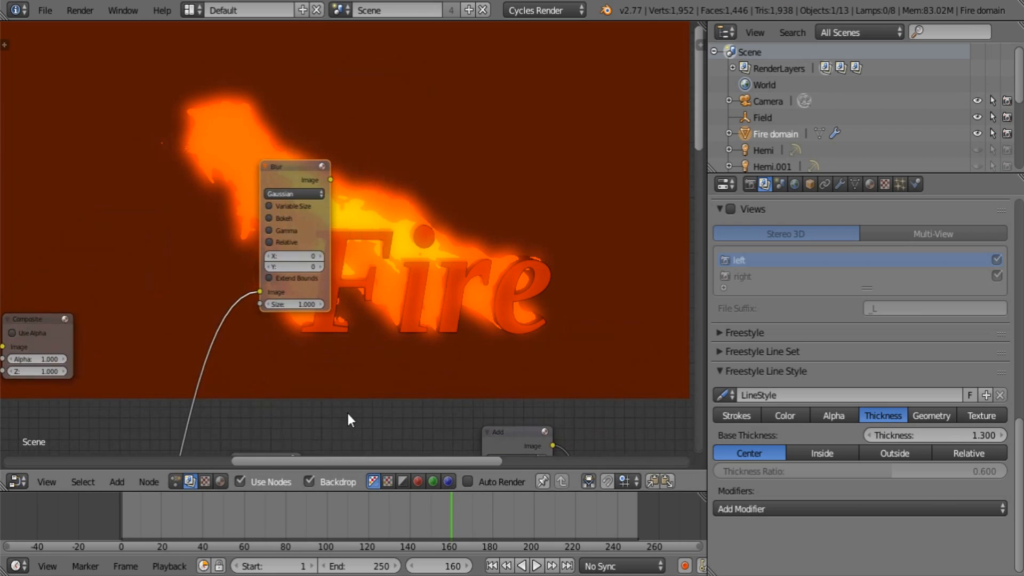
scroll(333, 235, up, 5)
click(280, 173)
click(281, 280)
- Add a second Viewer node, link the new Blur node's output to it, and disable its Use Alpha option
key(shift+a)
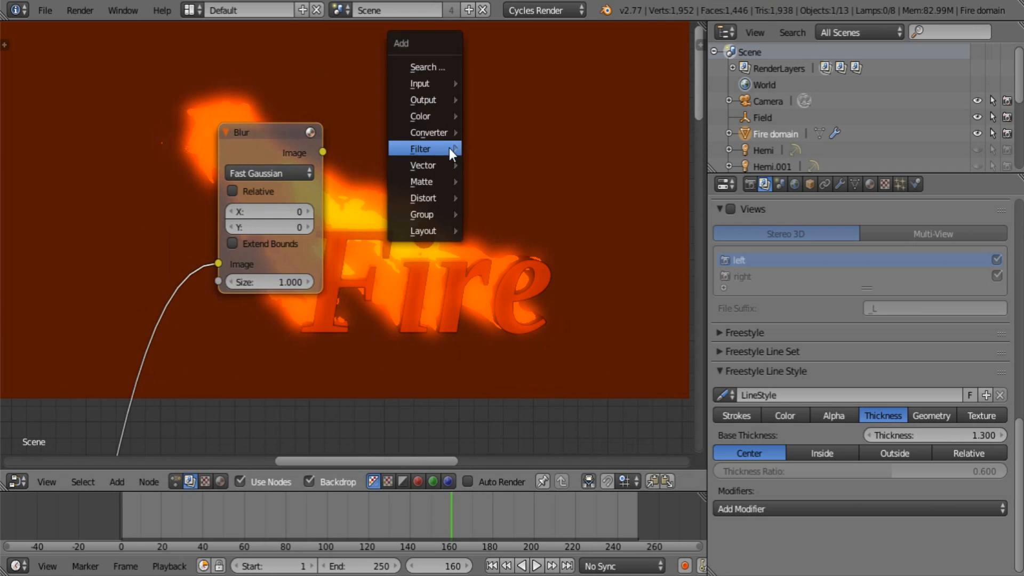
mouse_move(426, 99)
click(477, 114)
click(518, 146)
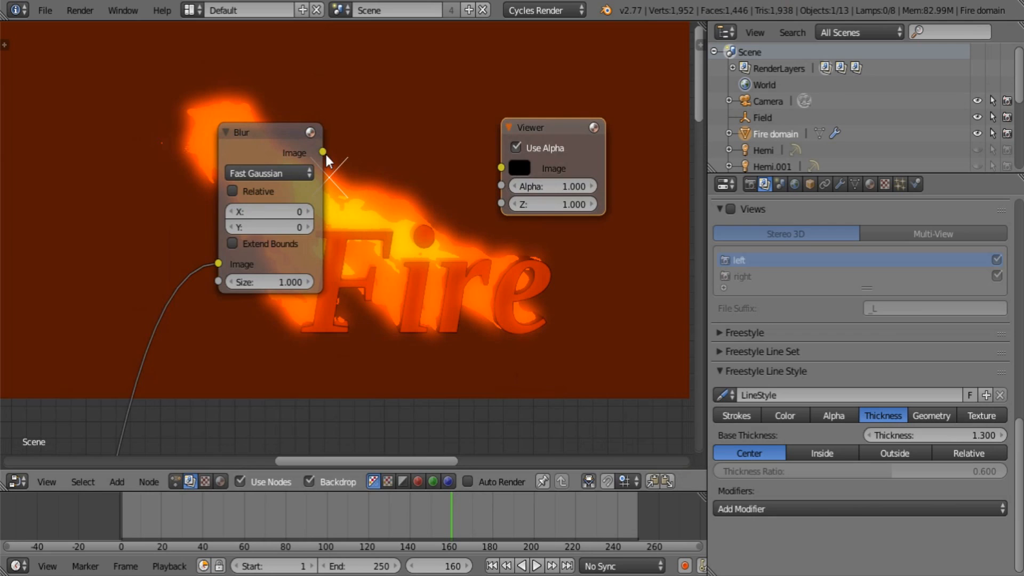
drag(322, 152, 502, 167)
click(528, 148)
- Make the new Blur relative with Y aspect correction and set its X and Y amounts to 1%
click(235, 191)
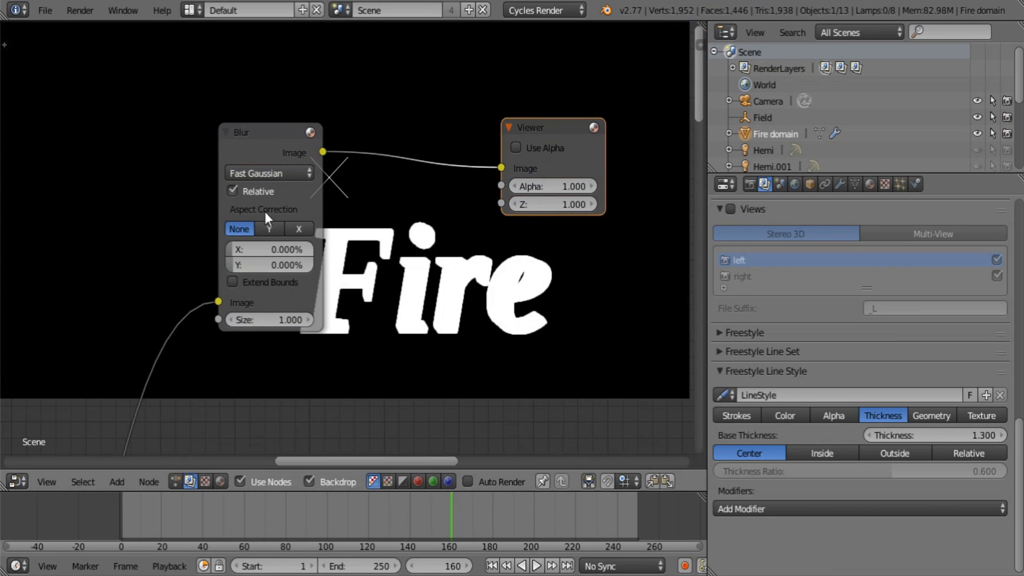
click(269, 229)
click(270, 244)
text(1)
key(Tab)
text(1)
key(Return)
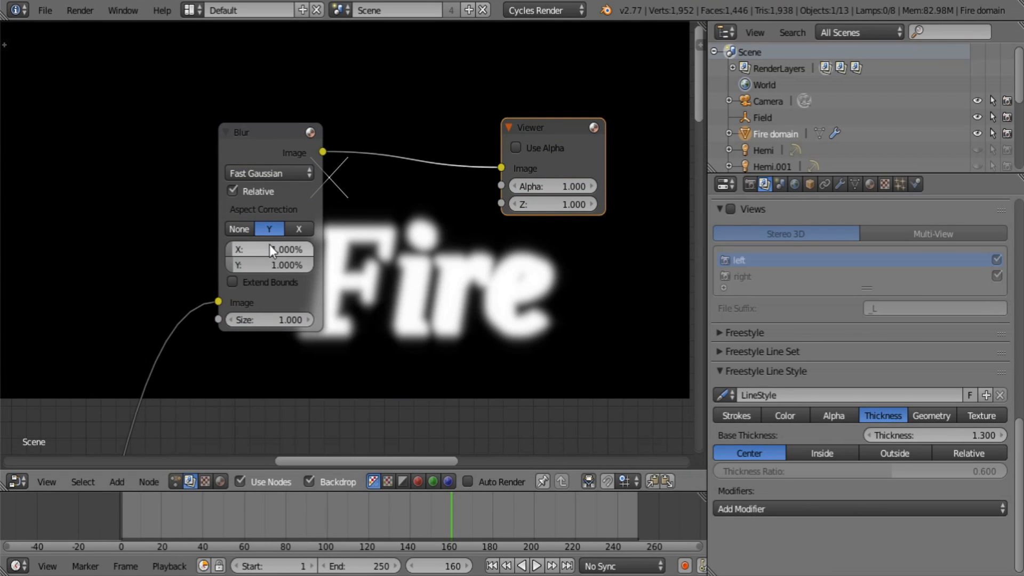
- Raise the new Blur's X and Y amounts to 5%
click(269, 245)
text(5)
key(Tab)
text(5)
key(Return)
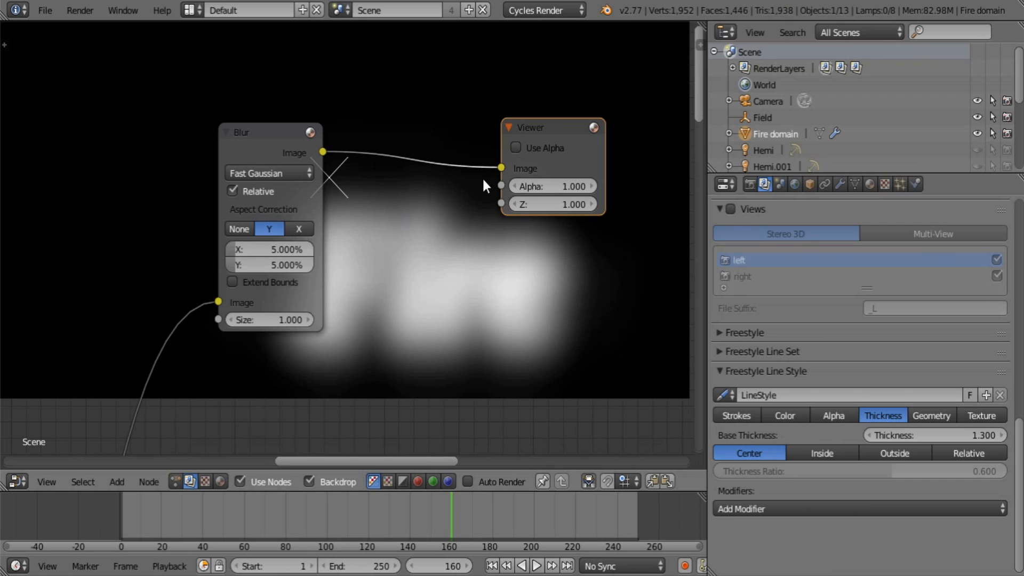
- Move the new Viewer farther from the Blur and insert a colour Mix node on the link between them
drag(556, 129, 597, 114)
click(395, 309)
key(shift+a)
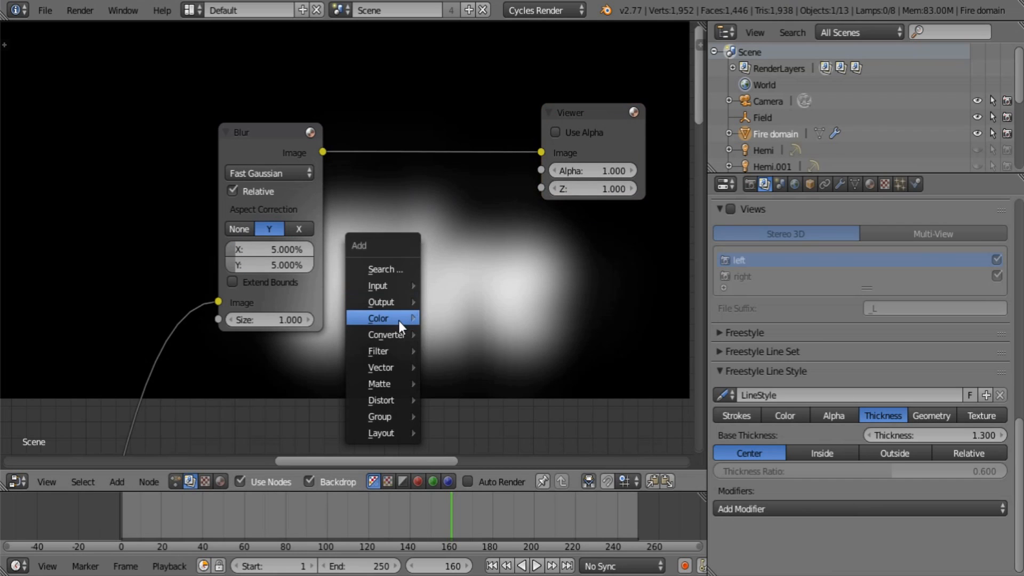
mouse_move(399, 321)
click(449, 318)
click(414, 126)
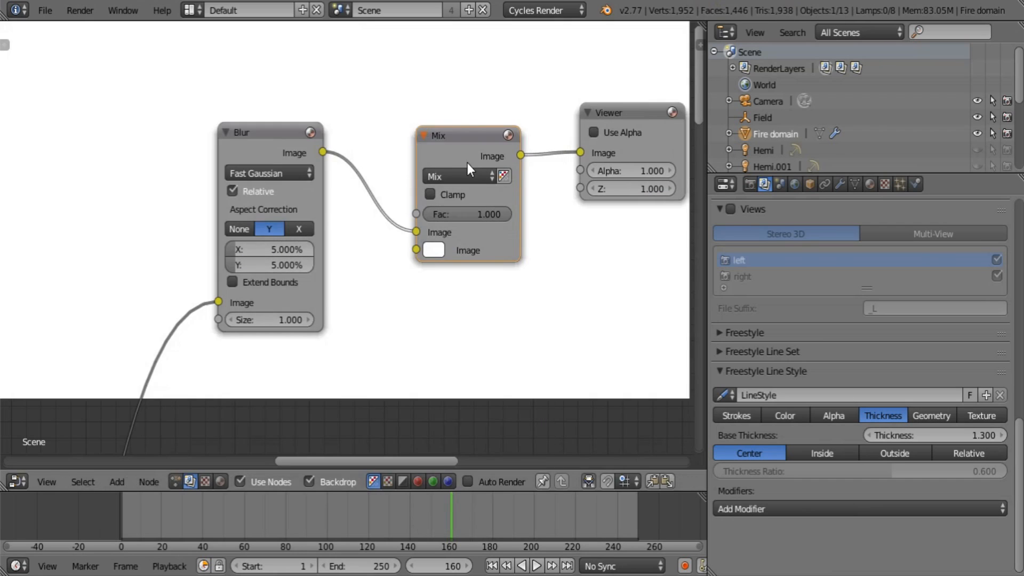
- Set the new Mix node's blend mode to Subtract and link the Add node's mask output to its second Image input
click(466, 174)
click(466, 255)
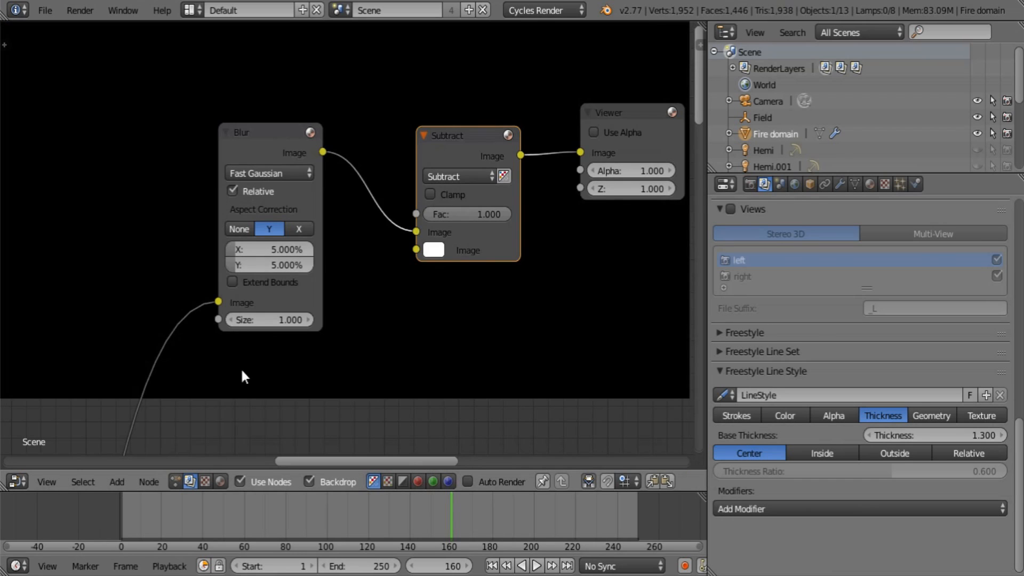
scroll(339, 287, down, 3)
middle_drag(339, 286, 350, 207)
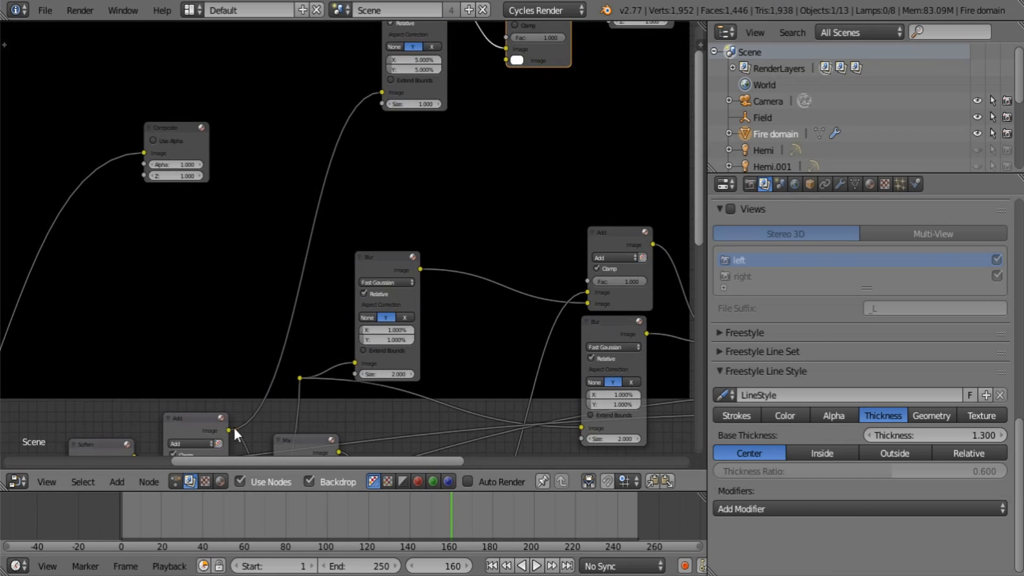
drag(229, 429, 507, 60)
middle_drag(558, 63, 336, 299)
scroll(336, 300, up, 1)
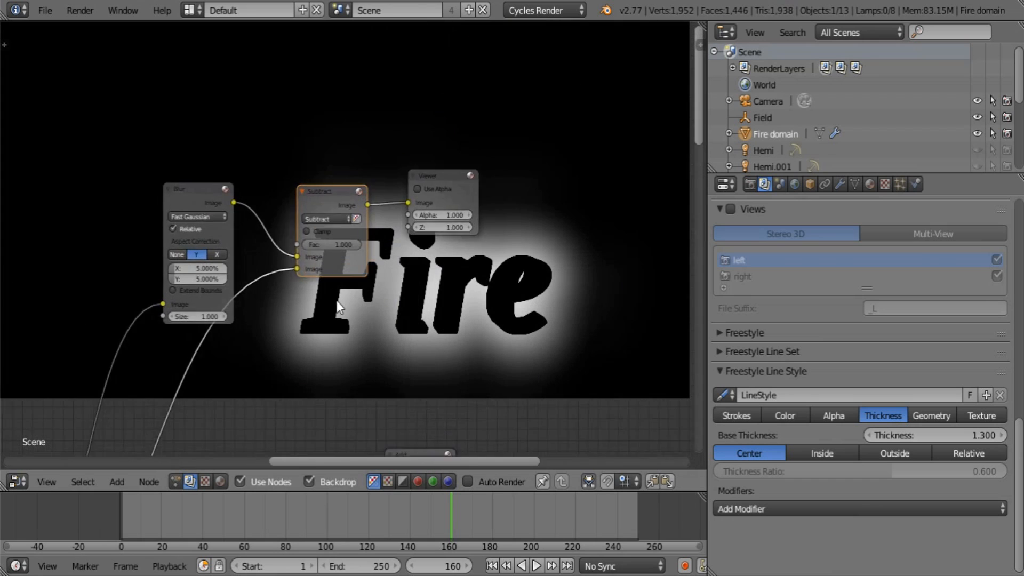
- Move the second Viewer farther from the Subtract node and insert a colour Mix node between them, with Subtract feeding its factor
scroll(335, 299, up, 1)
drag(463, 158, 559, 139)
middle_drag(408, 327, 308, 288)
key(shift+a)
mouse_move(347, 277)
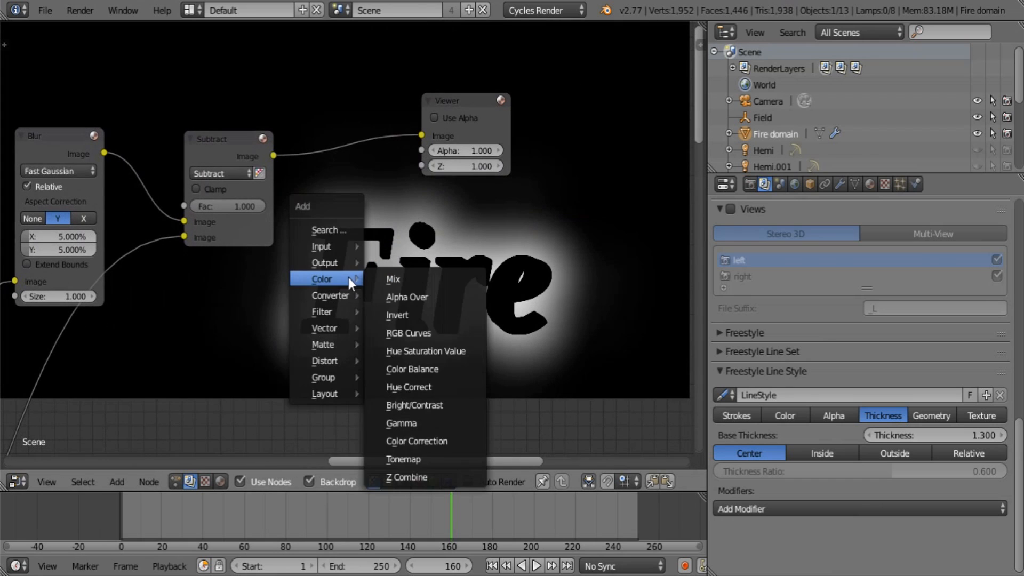
click(379, 280)
click(328, 130)
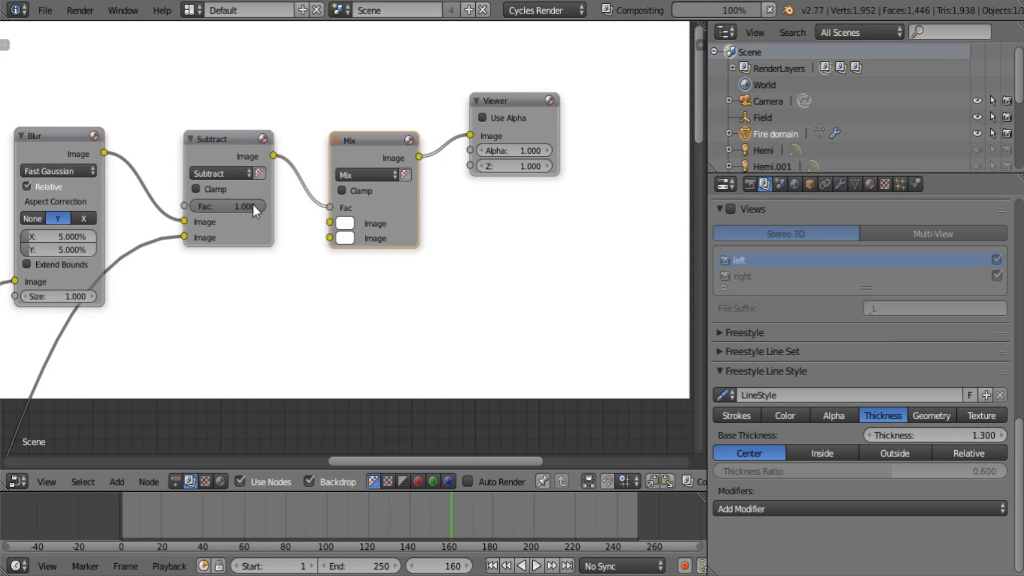
- Shift the final Blur, Add, Mix and Viewer nodes far to the right, then move the fire Mix node slightly right too
scroll(283, 316, down, 5)
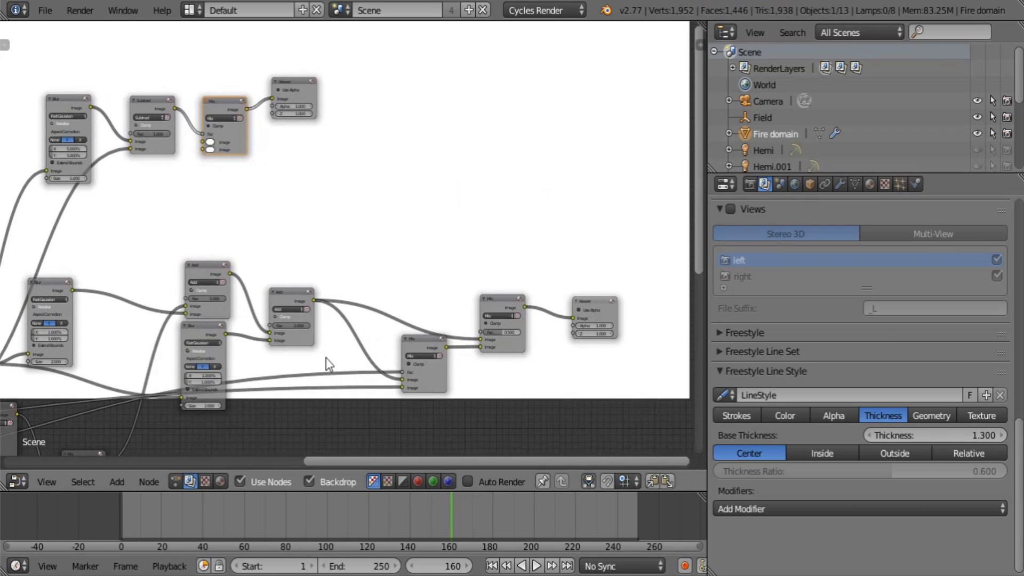
middle_drag(254, 395, 410, 365)
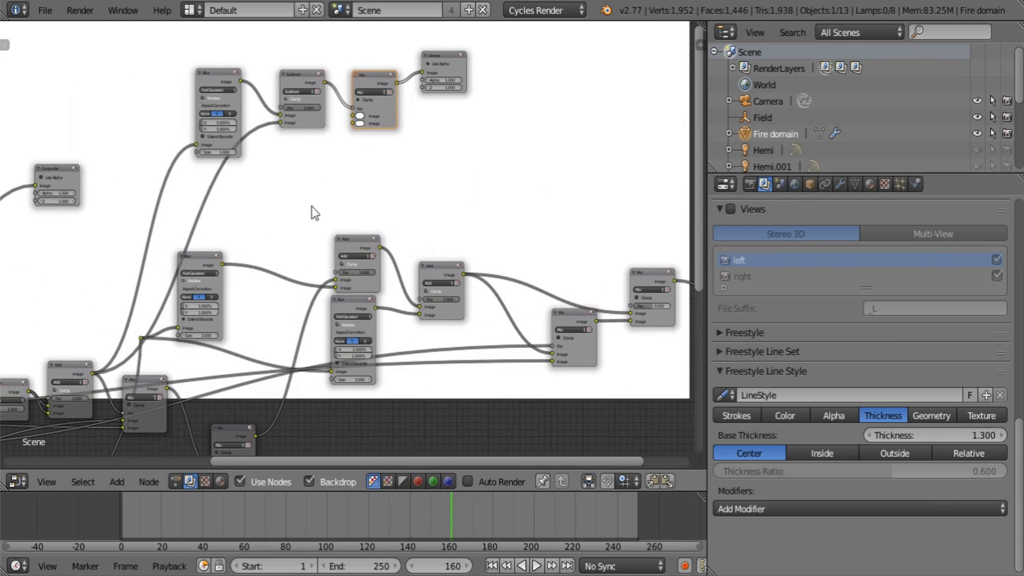
middle_drag(313, 213, 474, 190)
middle_drag(425, 374, 311, 297)
scroll(453, 335, down, 6)
key(a)
key(a)
key(a)
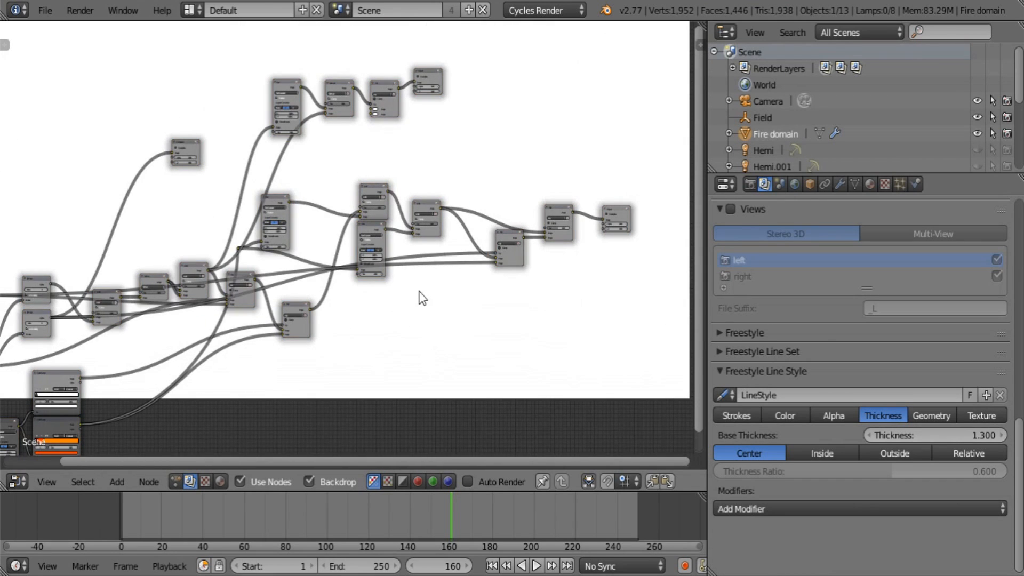
key(c)
mouse_move(280, 226)
mouse_down()
mouse_move(377, 260)
mouse_move(615, 209)
mouse_up()
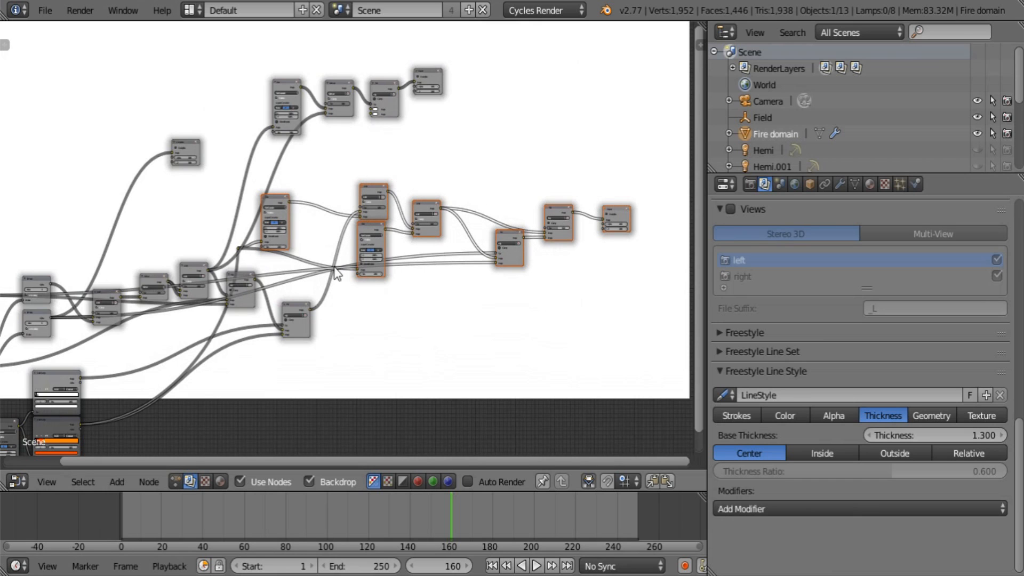
key(g)
click(660, 290)
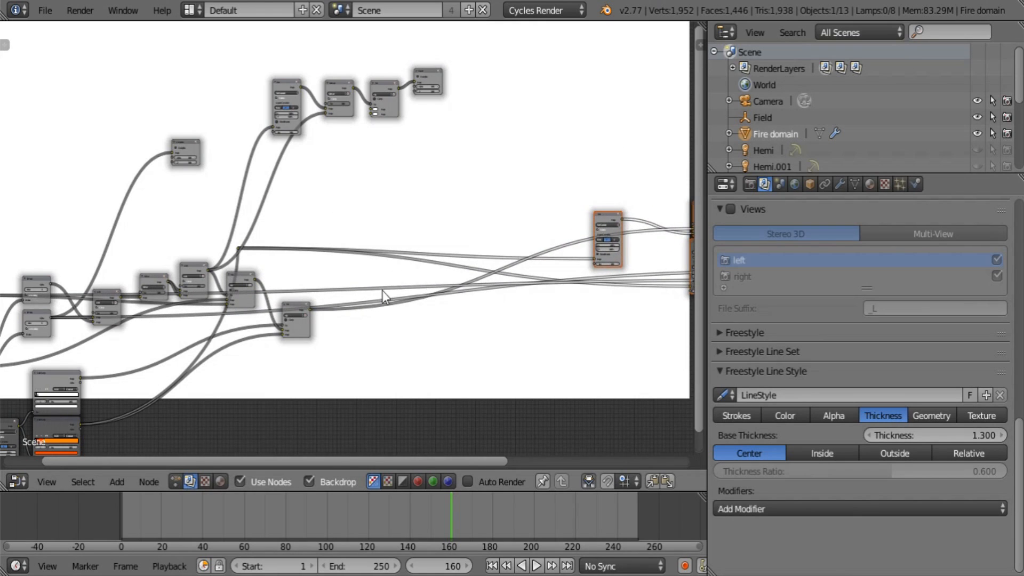
scroll(381, 291, up, 4)
middle_drag(362, 309, 218, 319)
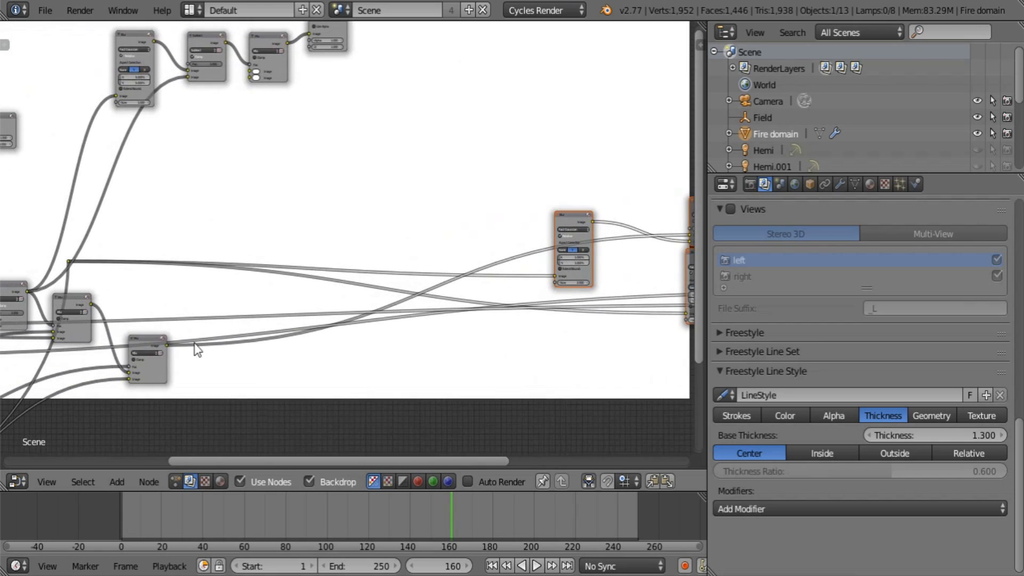
drag(146, 345, 219, 349)
- Link the output of the Mix node after the mask Add to the new glow Mix's first Image input
middle_drag(73, 351, 343, 354)
scroll(259, 342, up, 3)
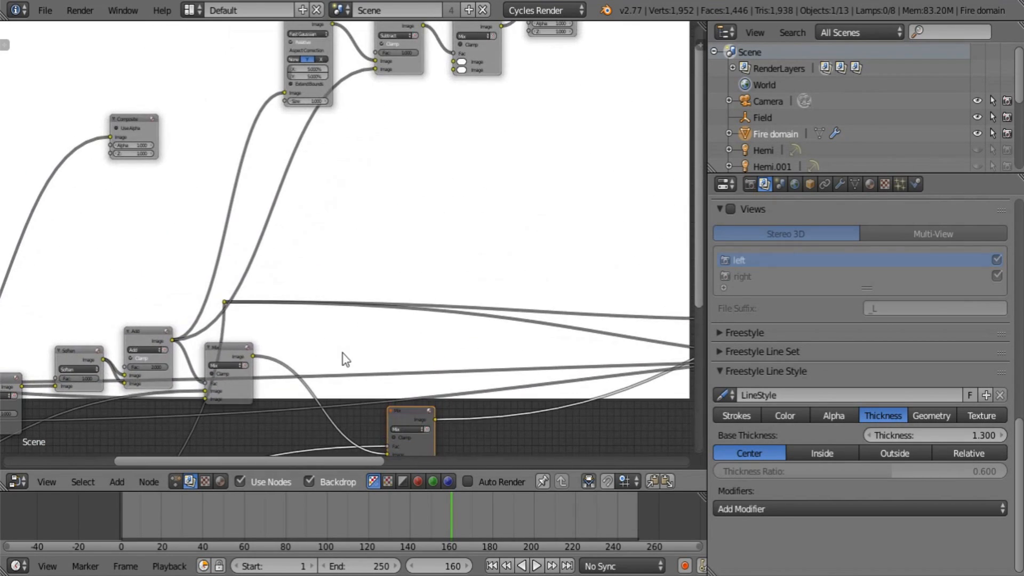
scroll(343, 354, down, 2)
drag(244, 329, 268, 303)
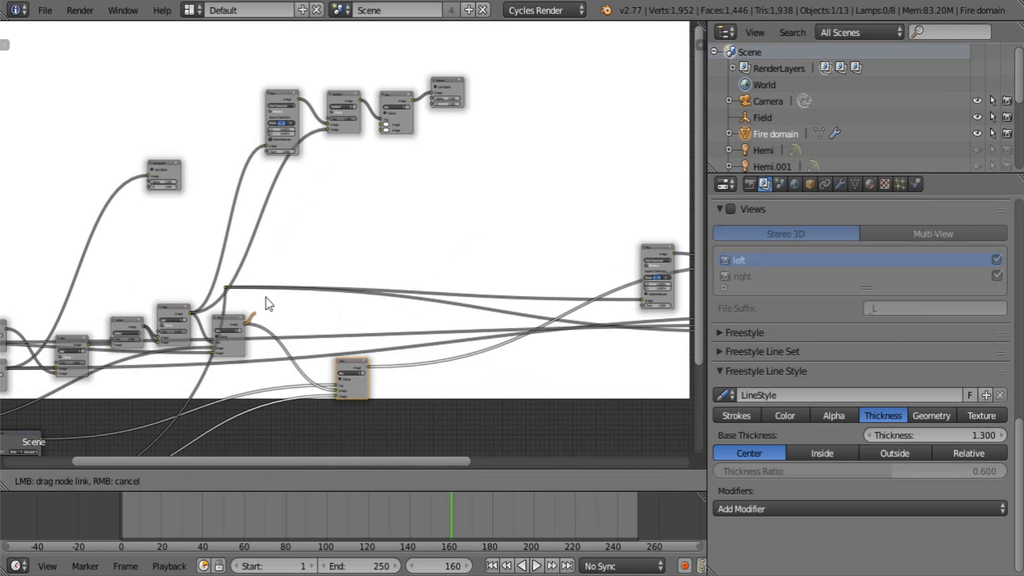
drag(379, 134, 380, 128)
click(447, 90)
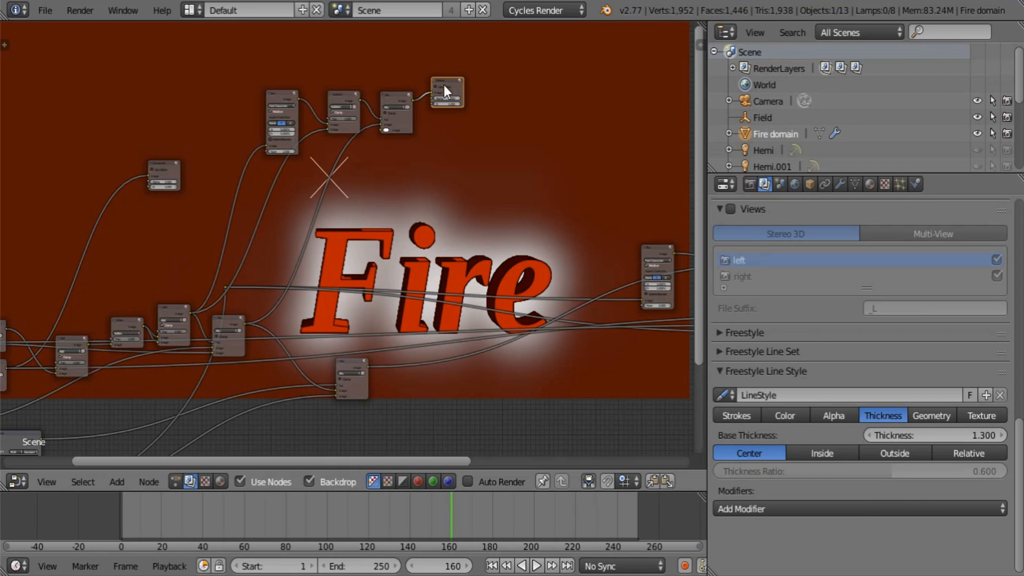
- Link the glow Mix's output into the fire Mix's first Image input and delete the temporary second Viewer
scroll(356, 245, up, 2)
middle_drag(400, 124, 357, 181)
scroll(279, 281, up, 1)
scroll(354, 175, down, 5)
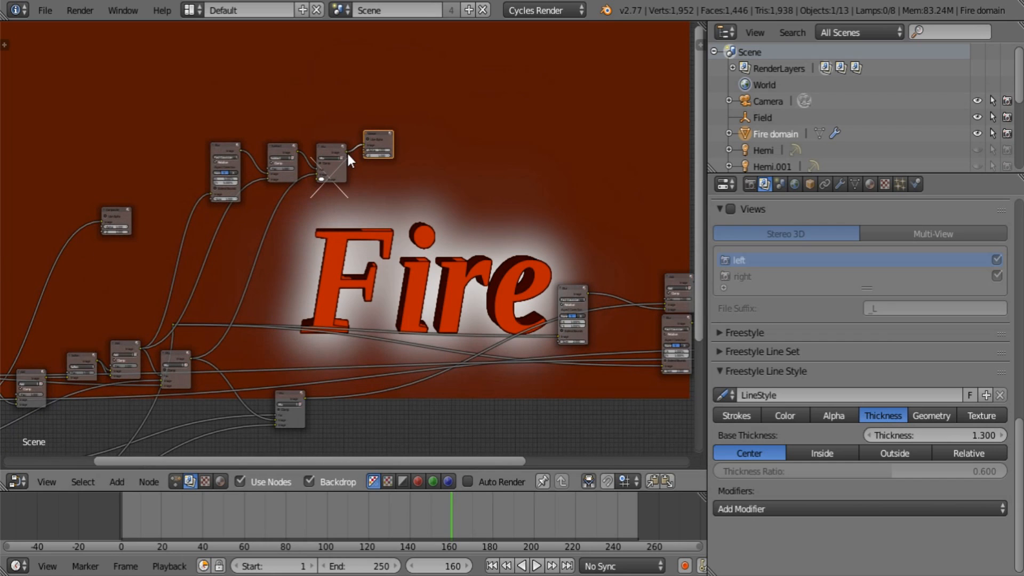
drag(346, 152, 561, 241)
middle_drag(442, 214, 254, 243)
scroll(382, 303, up, 8)
scroll(378, 305, up, 3)
click(133, 129)
key(x)
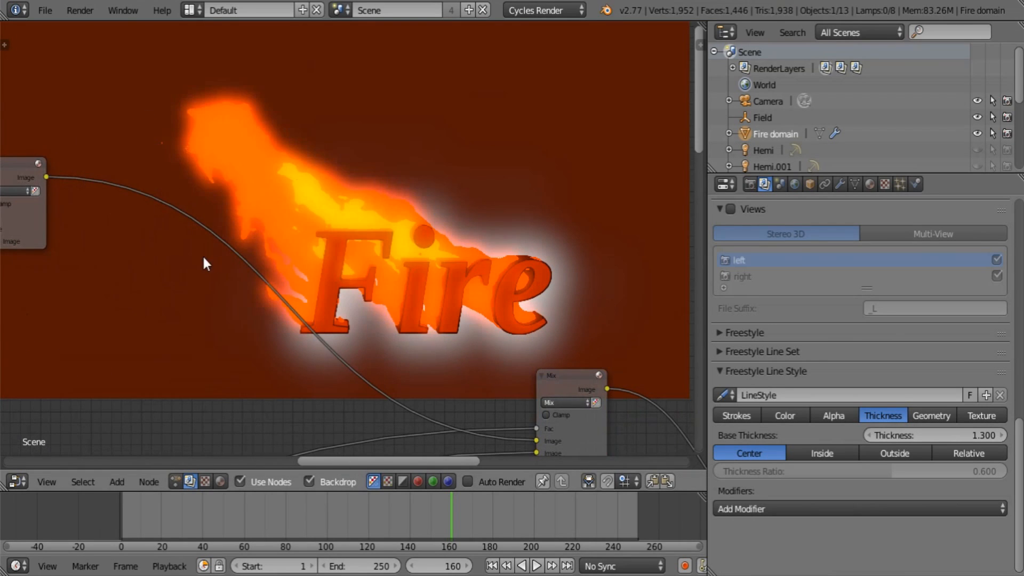
- Set the glow Mix's second Image colour to orange-red with hue 0.035, saturation 1 and value 1
middle_drag(105, 225, 249, 233)
middle_drag(316, 352, 401, 369)
scroll(401, 369, up, 3)
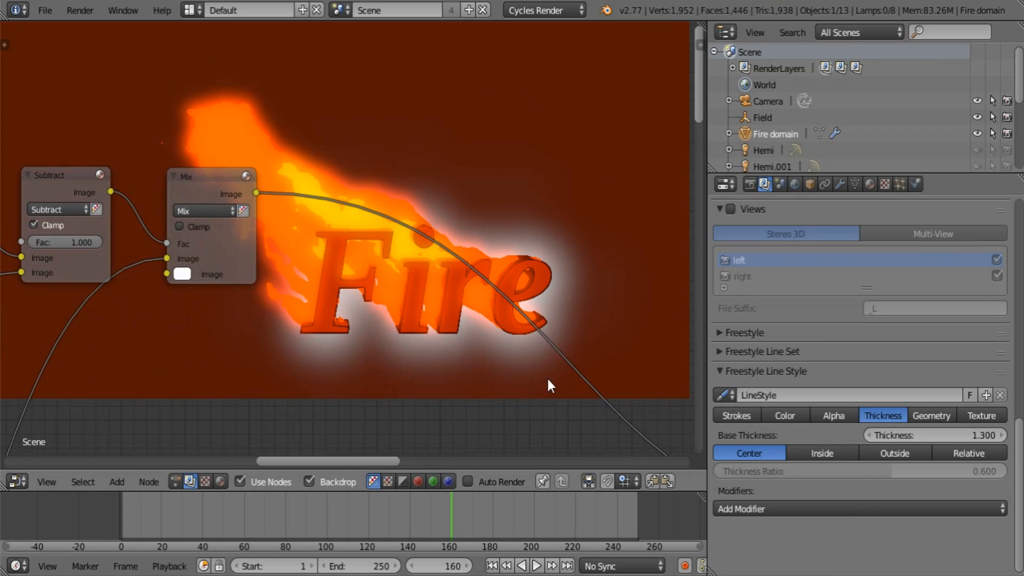
middle_drag(211, 330, 331, 376)
scroll(337, 382, up, 2)
middle_drag(255, 358, 312, 298)
scroll(376, 339, up, 2)
click(313, 293)
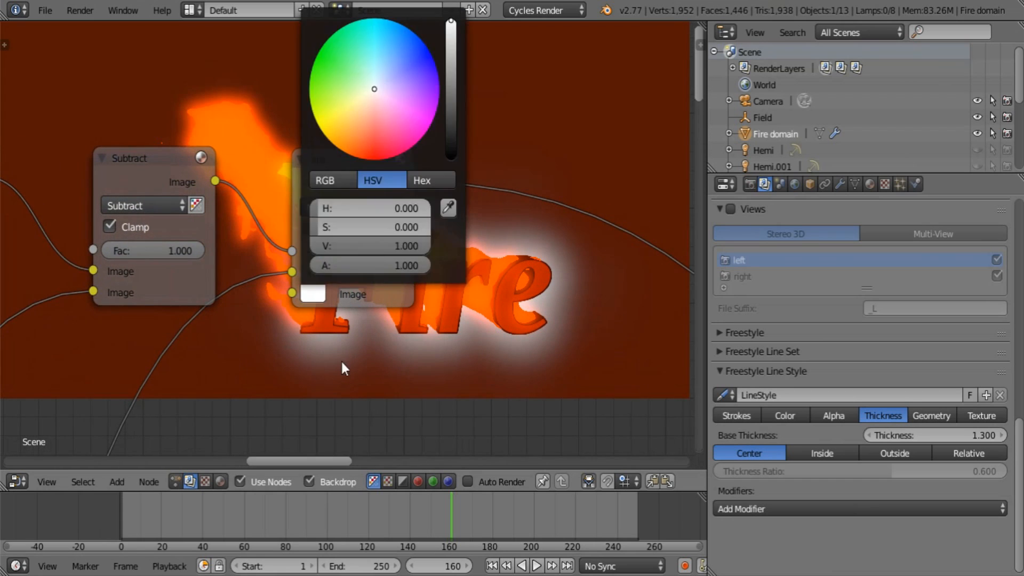
click(321, 296)
drag(376, 95, 359, 155)
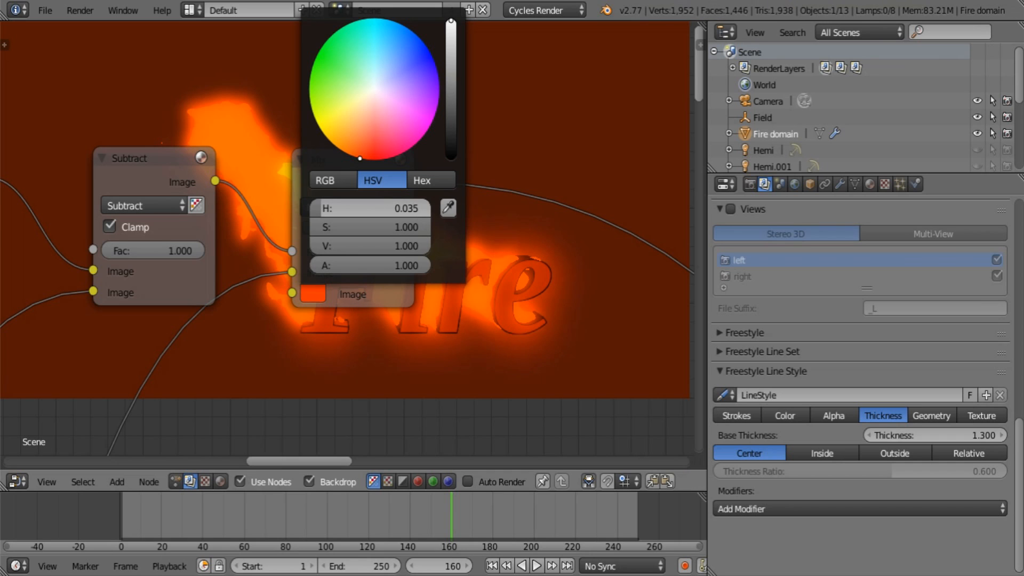
- Move the glow's Blur node farther from the Subtract node and set its Size to 0.5
middle_drag(469, 340, 395, 291)
middle_drag(254, 302, 309, 290)
scroll(352, 293, down, 5)
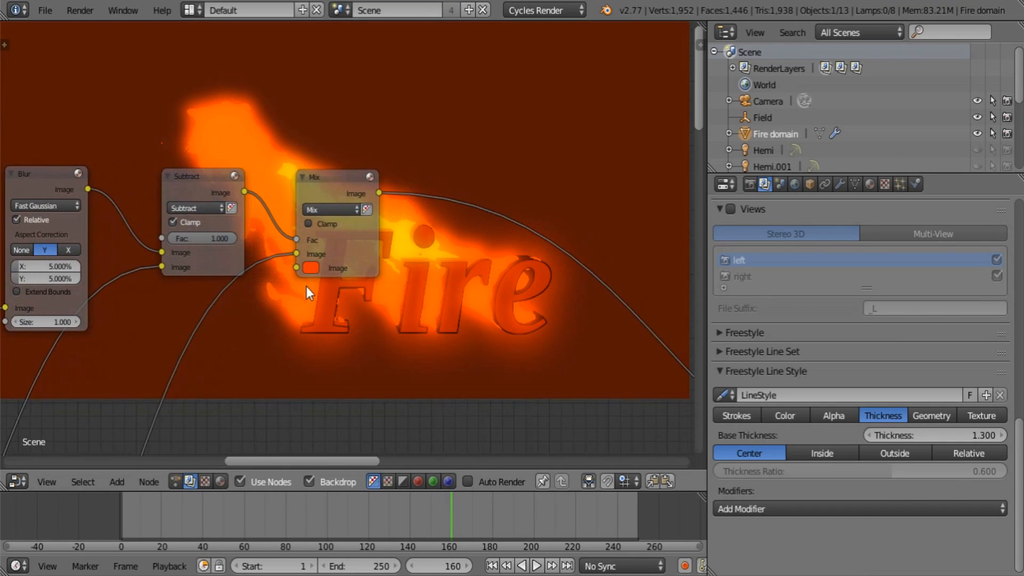
scroll(244, 325, up, 4)
middle_drag(374, 332, 560, 300)
middle_drag(195, 297, 156, 261)
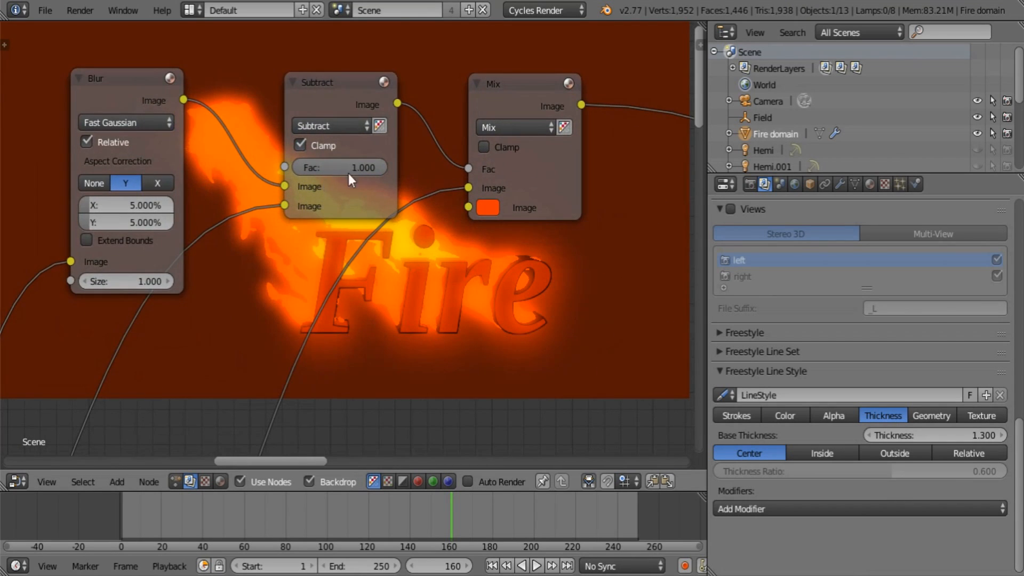
middle_drag(115, 131, 260, 206)
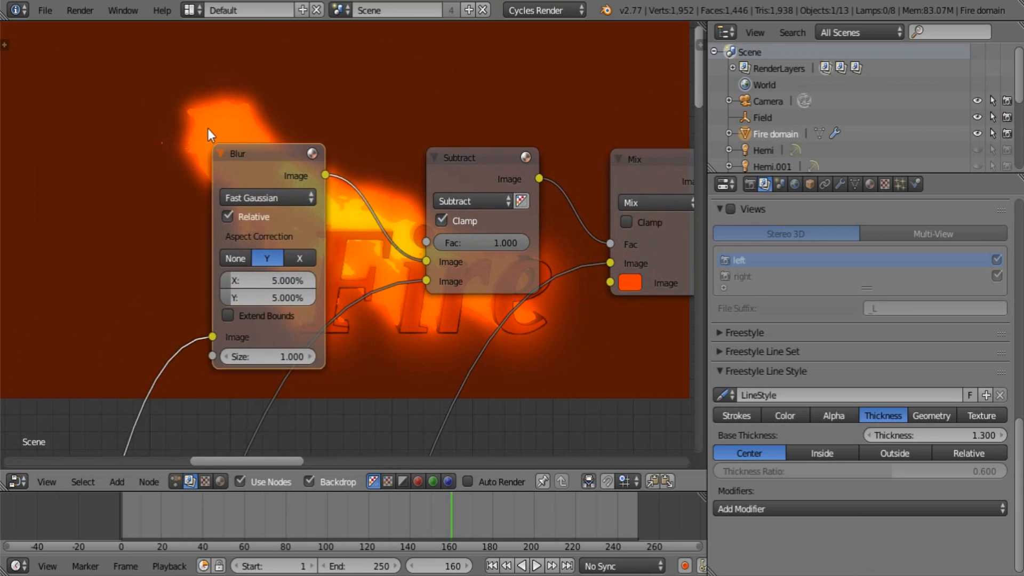
drag(262, 161, 173, 151)
middle_drag(175, 327, 94, 251)
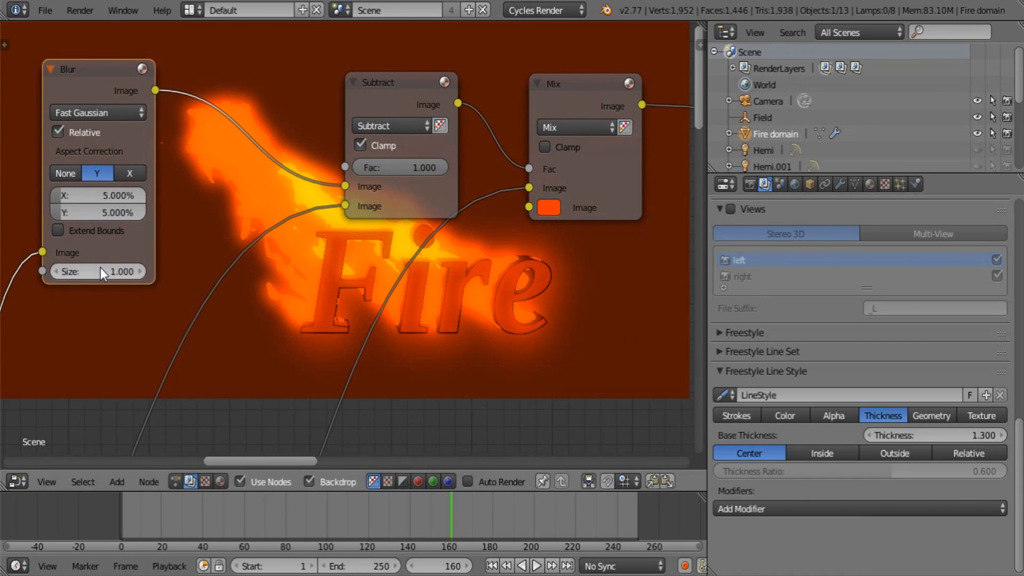
key(Return)
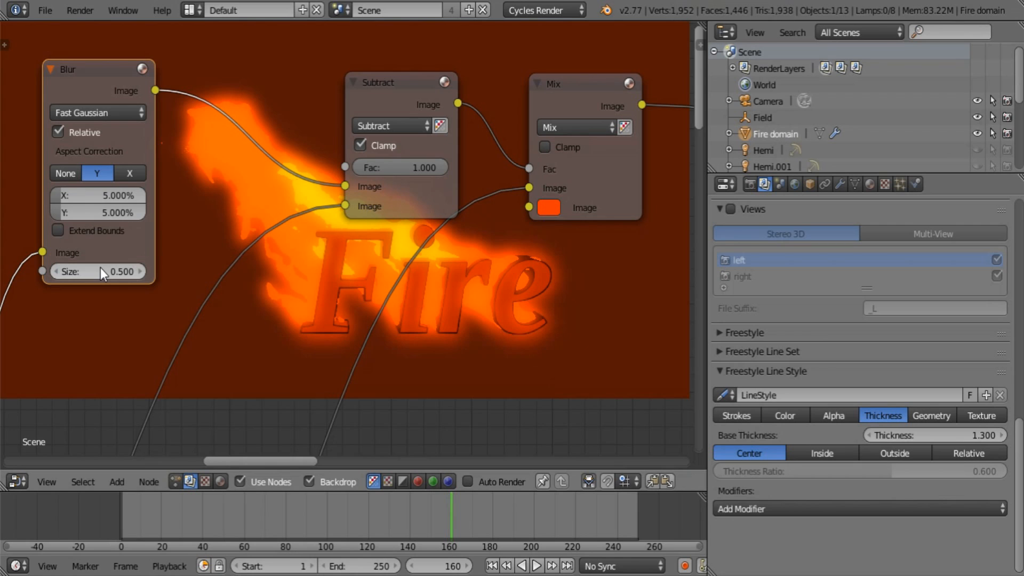
- Darken the World surface background colour to a very dark reddish brown
middle_drag(484, 325, 240, 236)
middle_drag(484, 291, 360, 452)
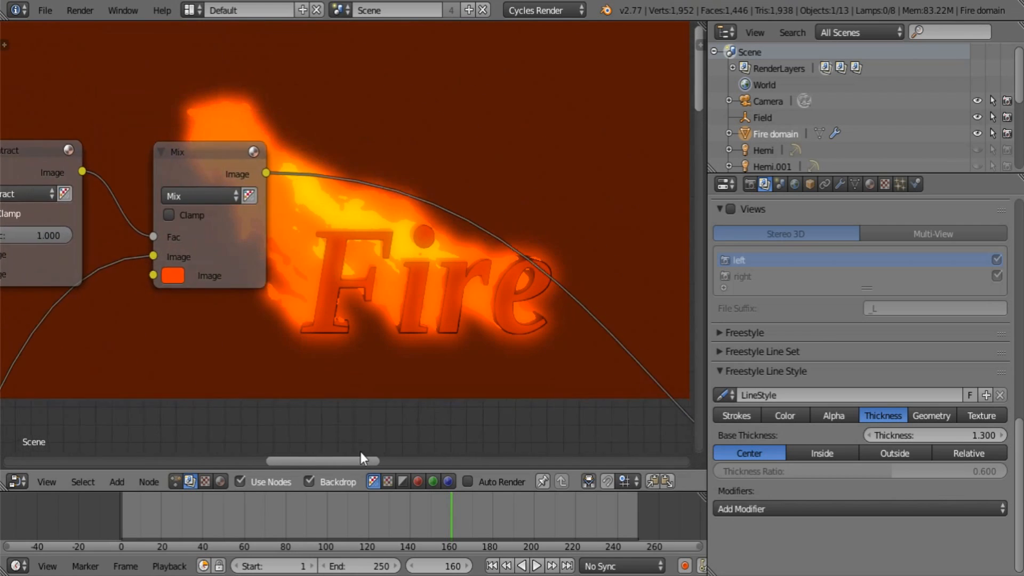
scroll(413, 395, down, 5)
click(792, 184)
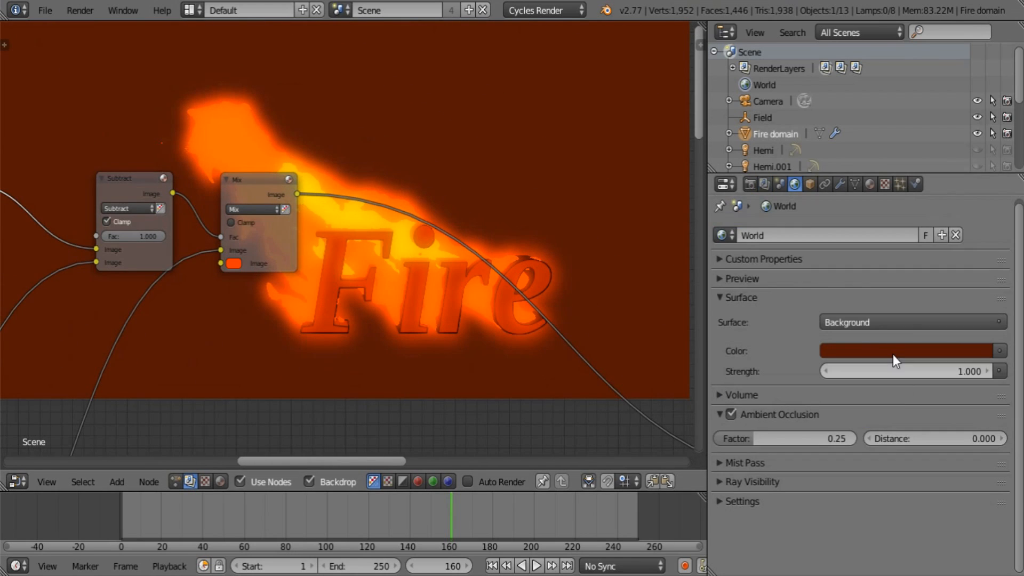
click(893, 352)
drag(980, 197, 979, 216)
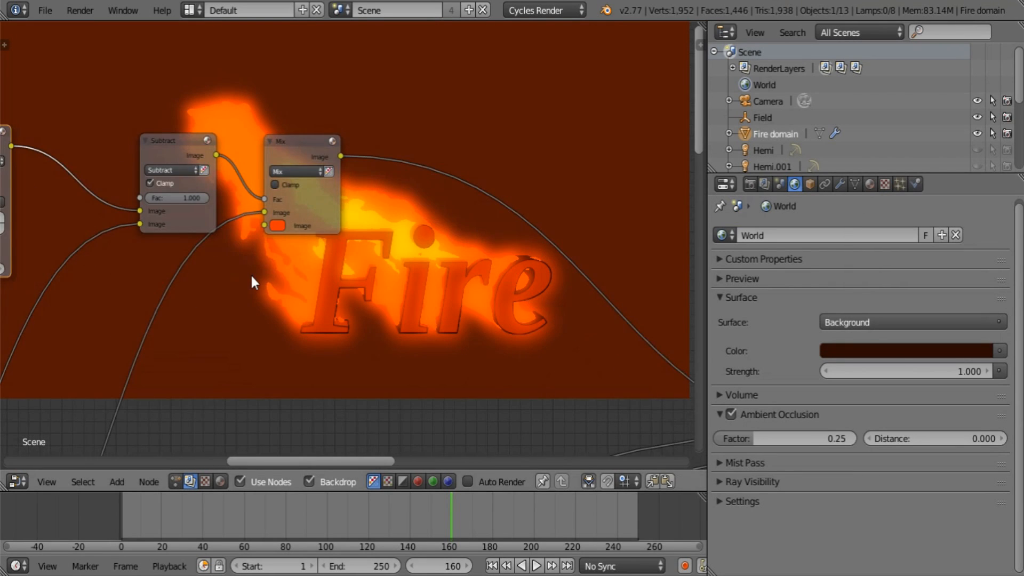
- Render frame 160 with the darker world colour, bring up the render layer list, and return to the node editor
key(F12)
click(765, 185)
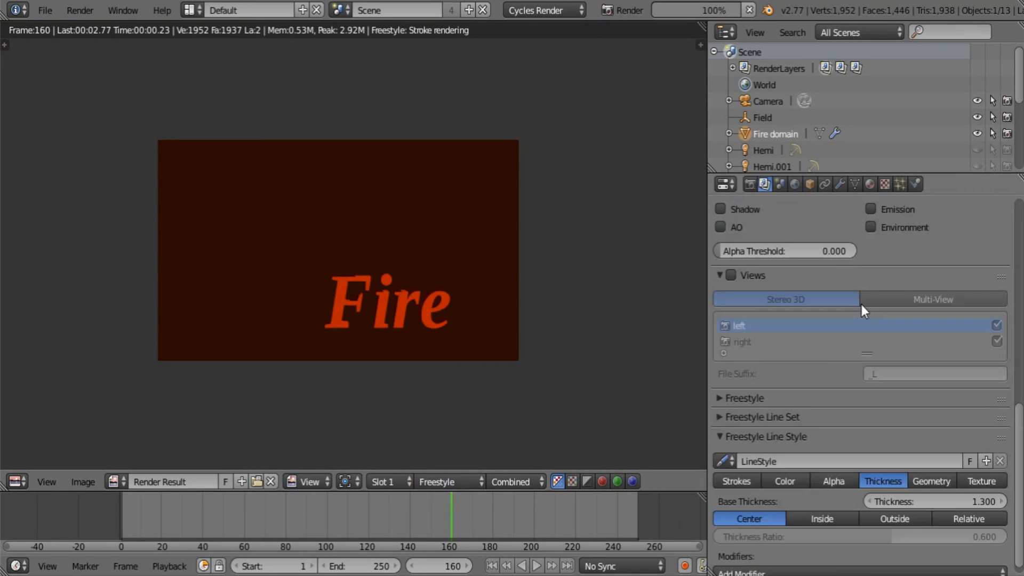
scroll(860, 303, up, 8)
scroll(856, 310, up, 8)
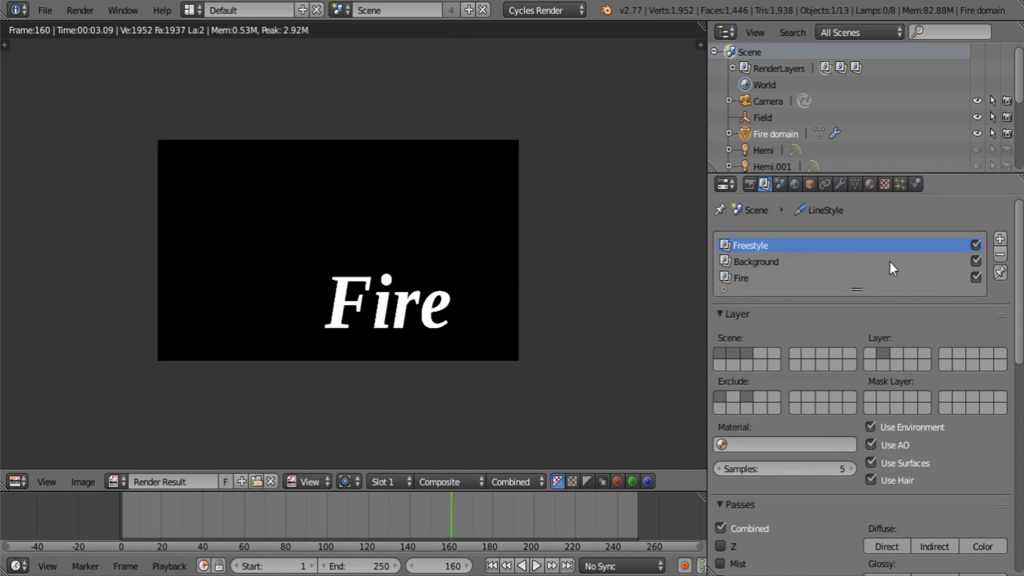
click(20, 479)
click(72, 292)
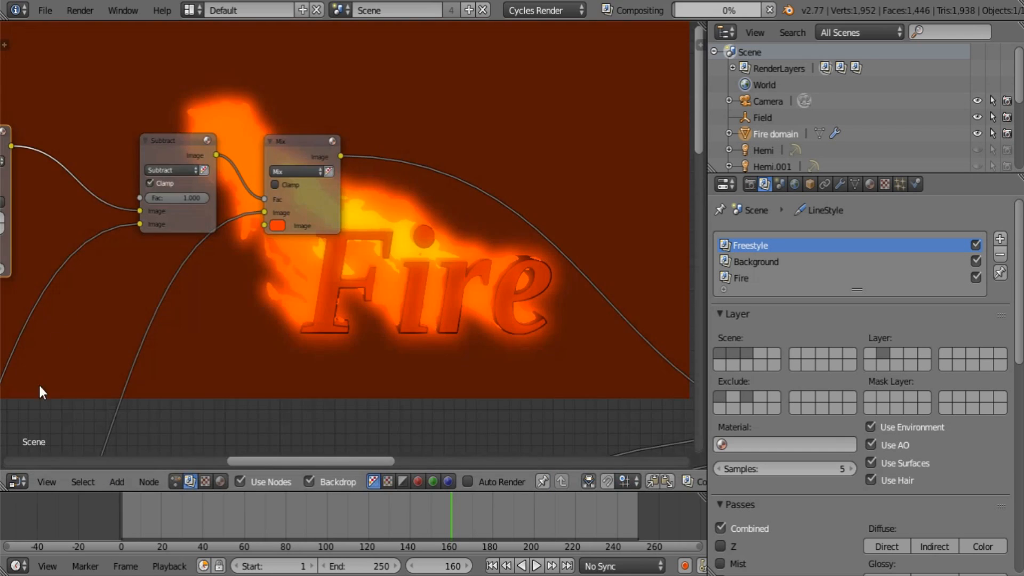
- Re-render the Background layer from its Render Layers node and return to the compositing nodes
middle_drag(39, 382, 629, 43)
middle_drag(159, 314, 418, 211)
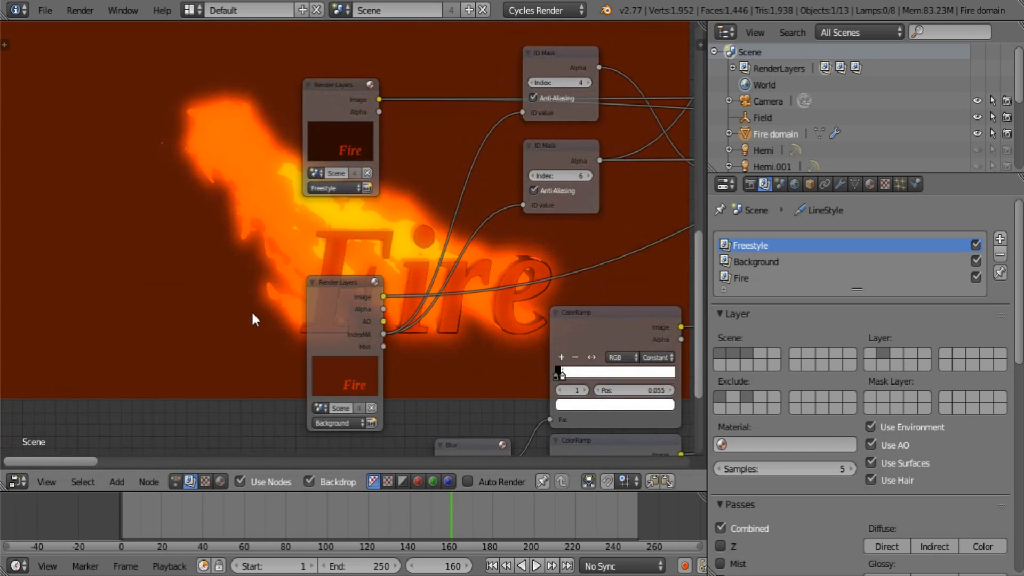
middle_drag(382, 439, 315, 275)
click(301, 261)
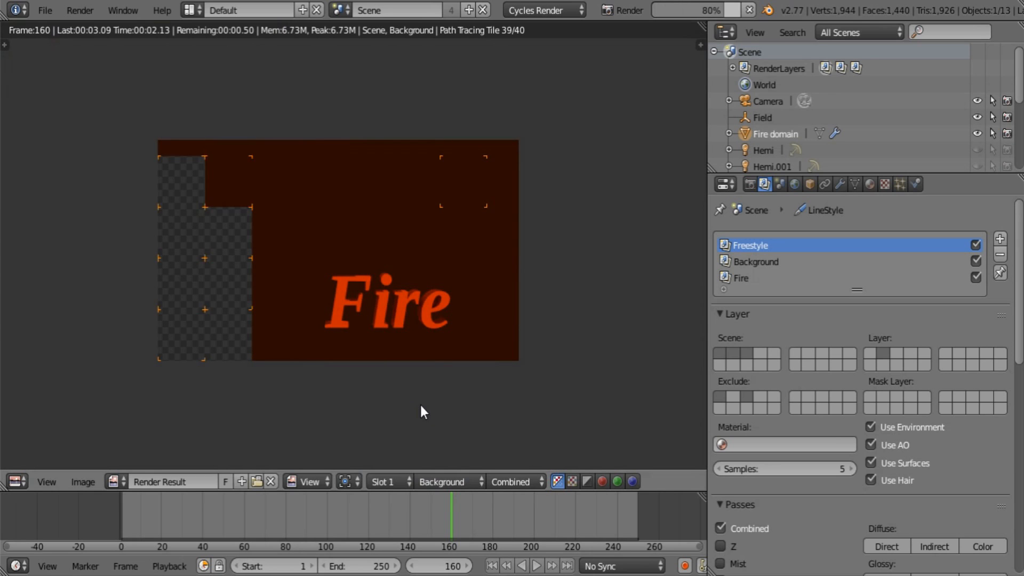
click(16, 482)
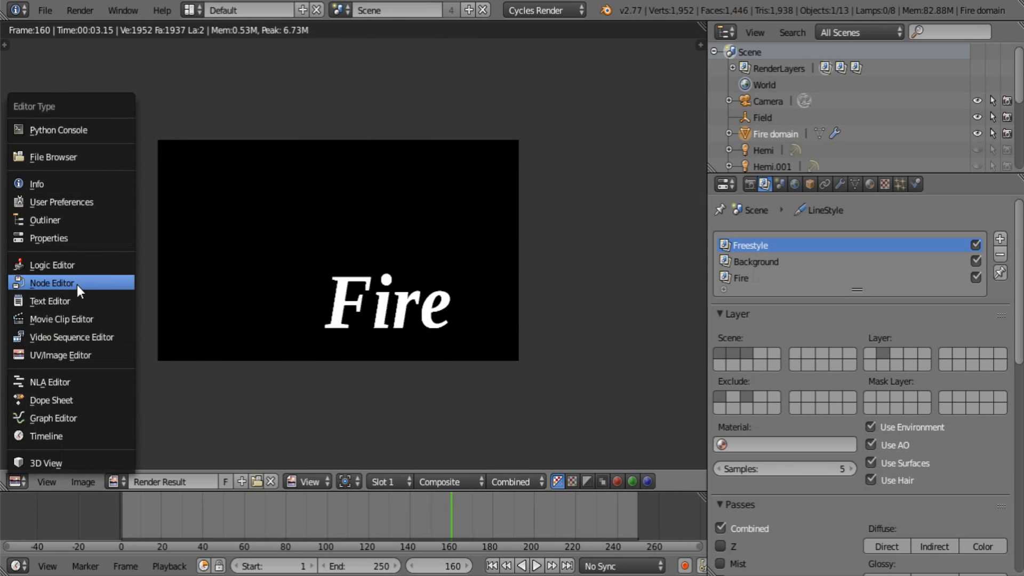
click(77, 285)
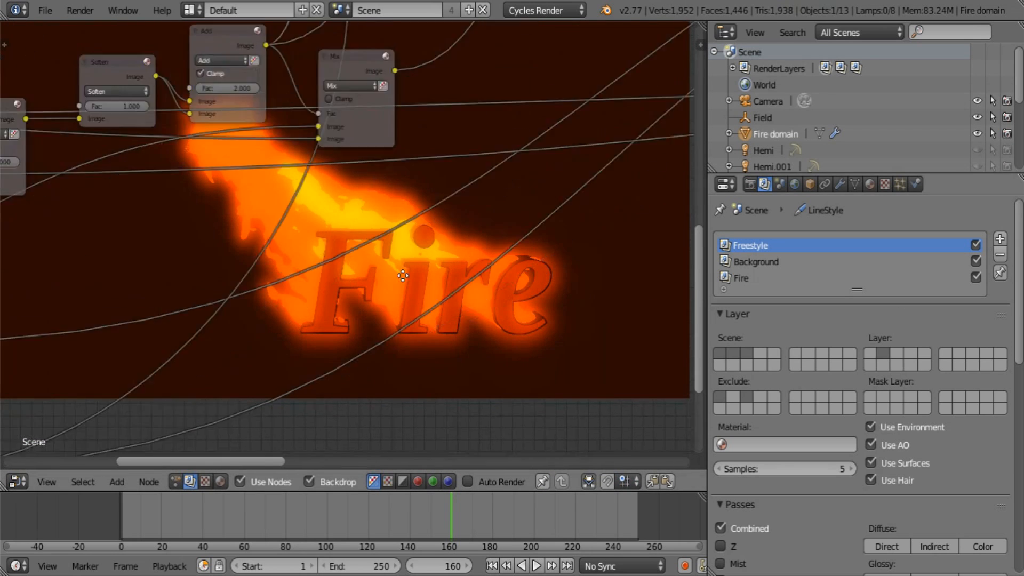
scroll(403, 275, down, 5)
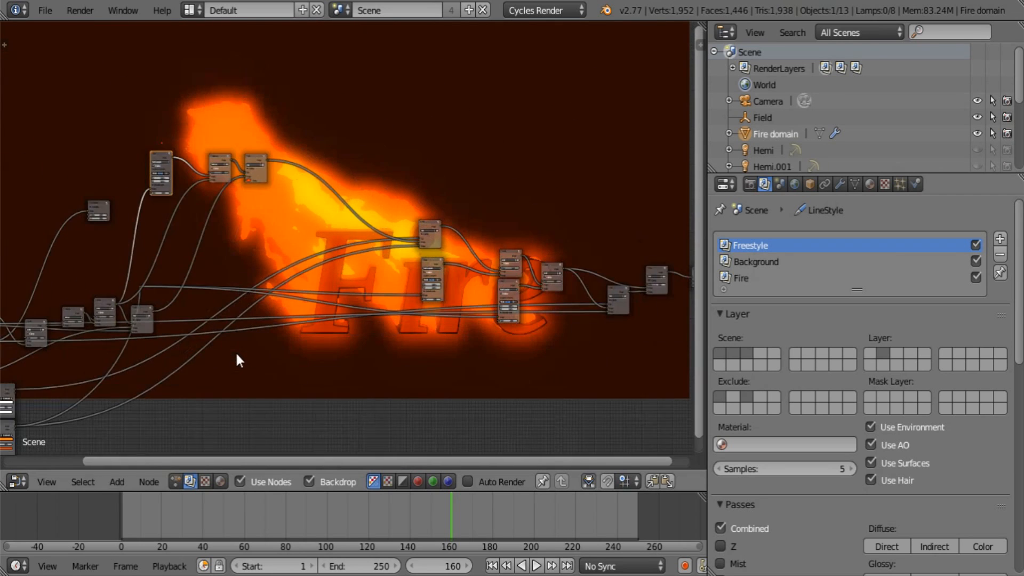
- Move the Viewer node beneath the Composite node and connect the final Mix node's Image output to it
middle_drag(430, 292, 247, 338)
middle_drag(331, 336, 582, 339)
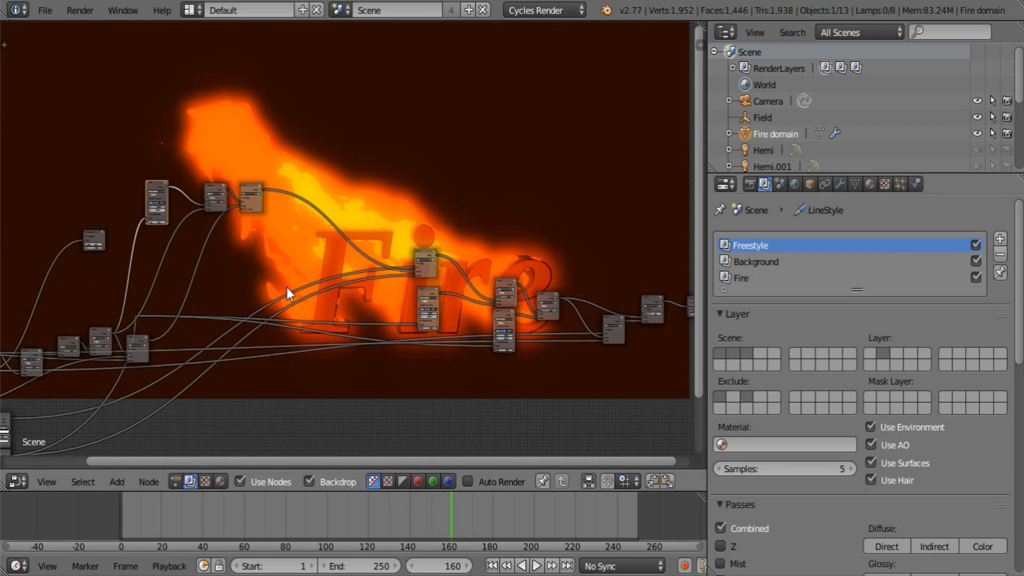
drag(96, 232, 675, 248)
middle_drag(610, 267, 236, 285)
scroll(251, 302, up, 7)
drag(252, 284, 286, 316)
scroll(306, 327, up, 2)
drag(269, 361, 355, 287)
key(a)
middle_drag(446, 361, 344, 297)
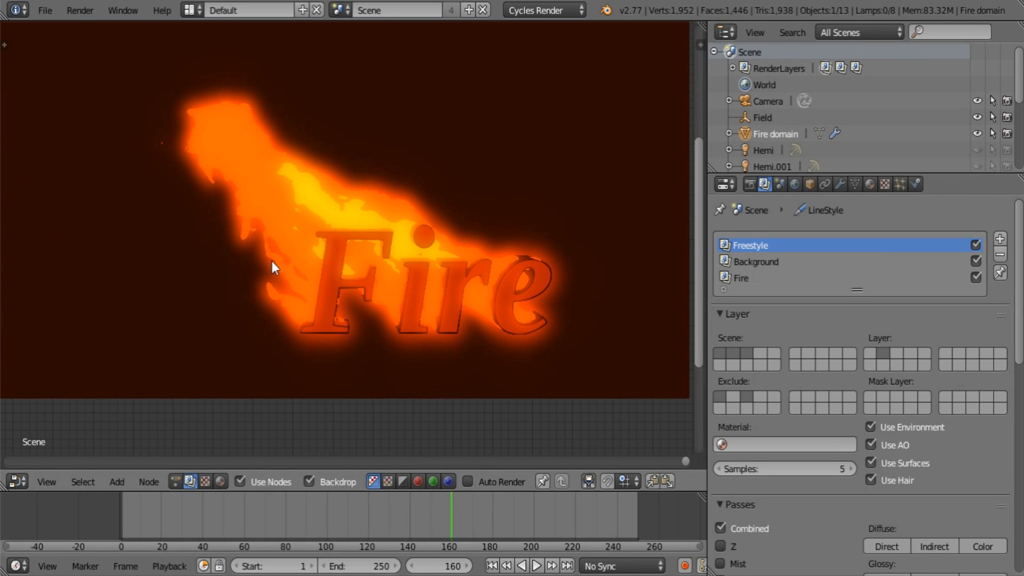
- Zoom the node editor's backdrop out so the whole composite is visible and save the Blender file
key(alt+v)
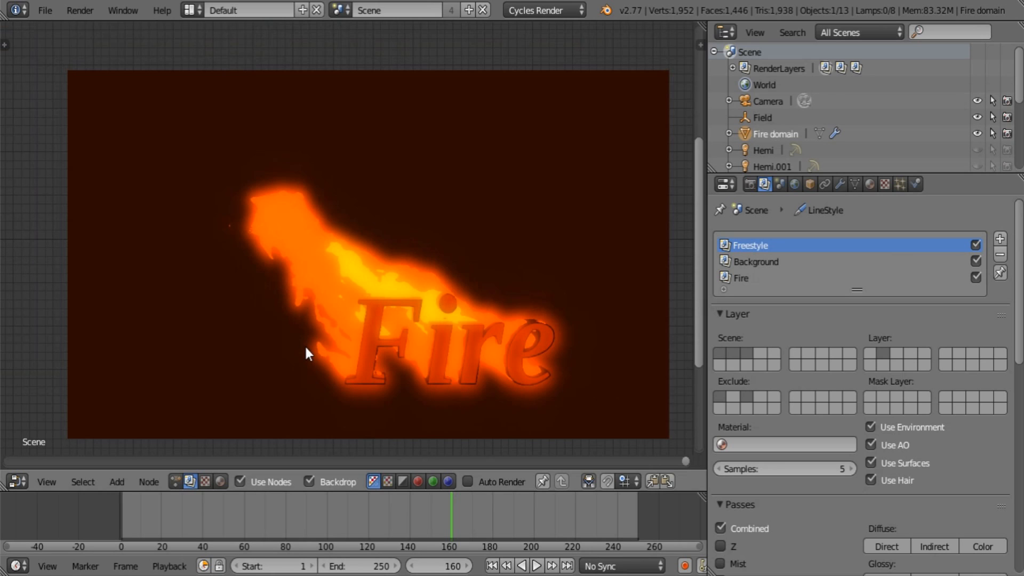
middle_drag(304, 344, 217, 213)
click(54, 10)
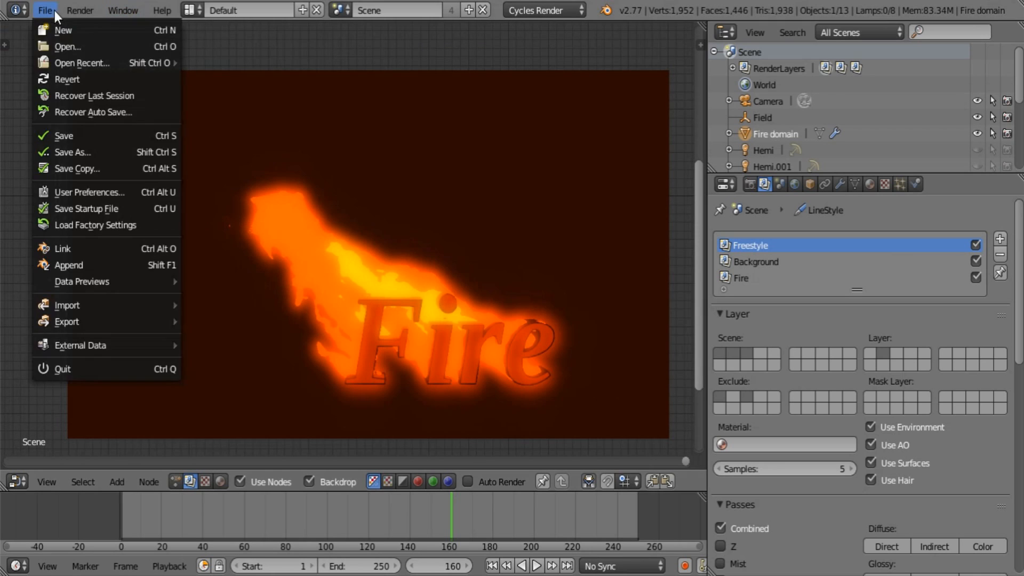
click(94, 135)
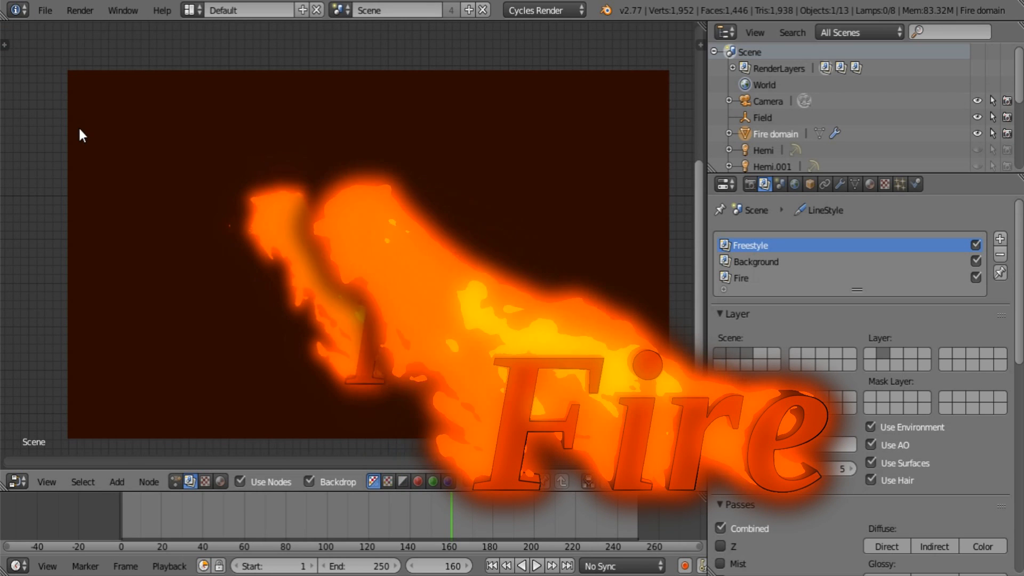
click(52, 10)
click(92, 137)
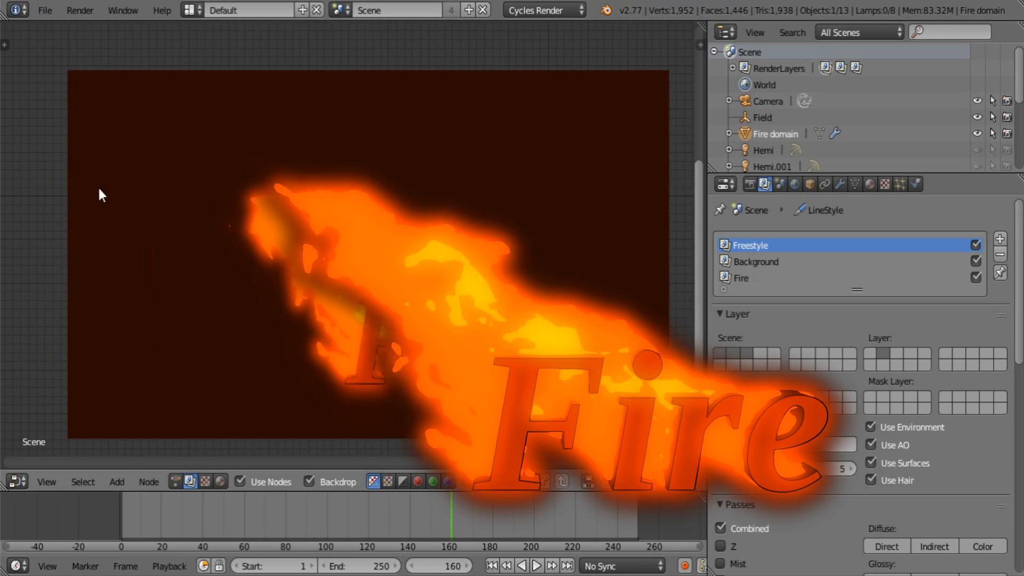
alt+middle_drag(126, 193, 394, 264)
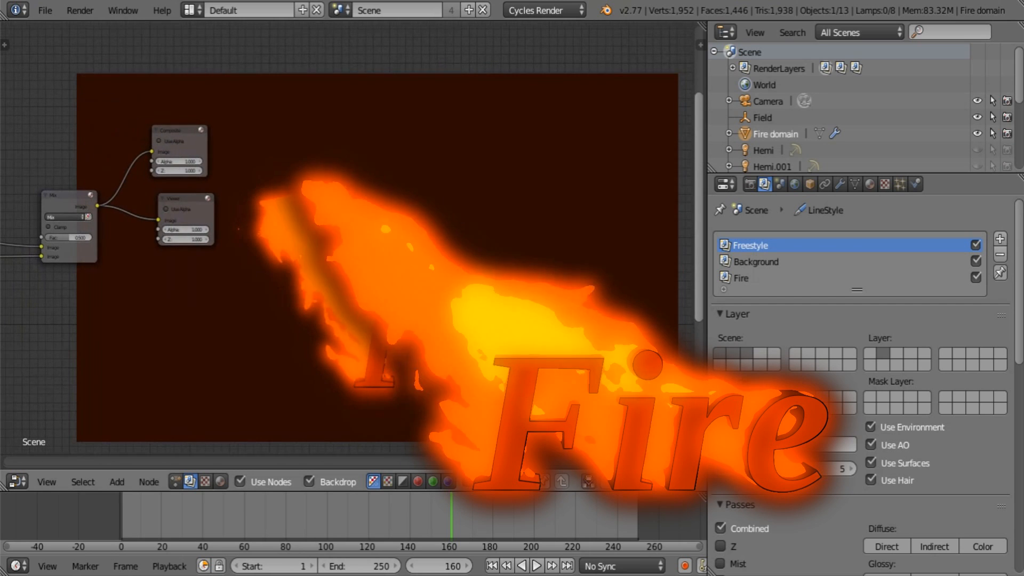